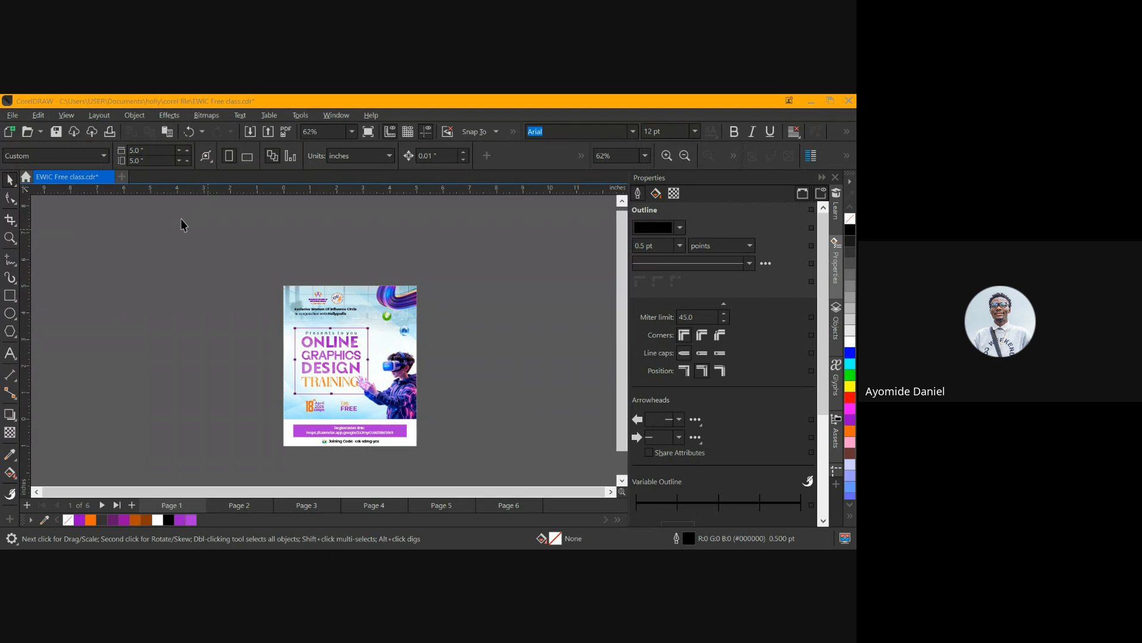
click(160, 284)
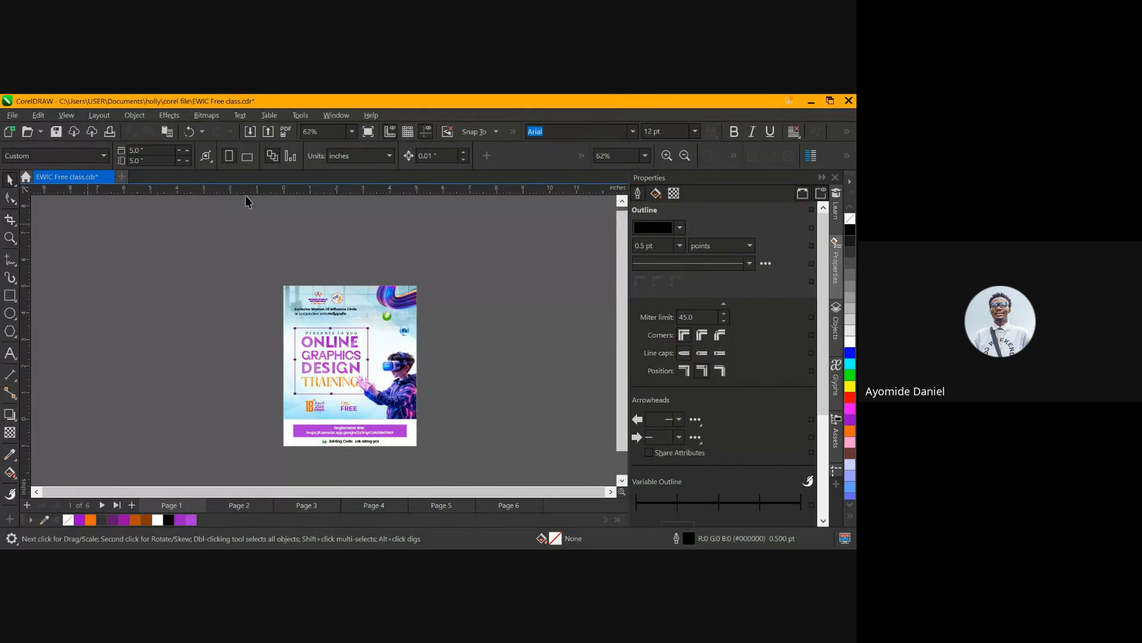
click(122, 177)
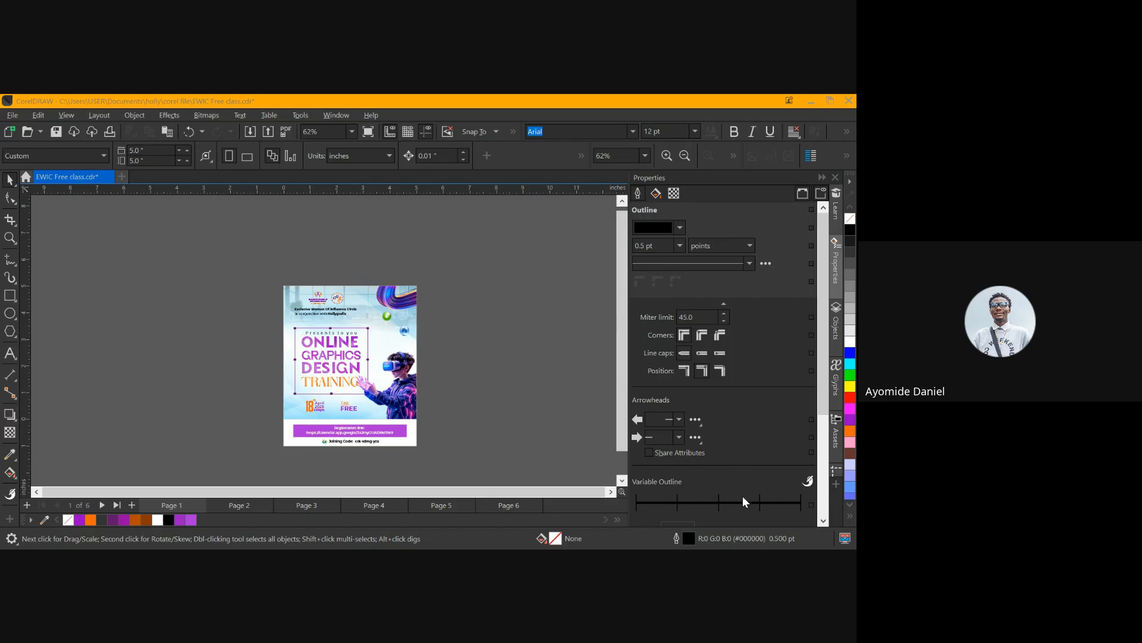
click(686, 528)
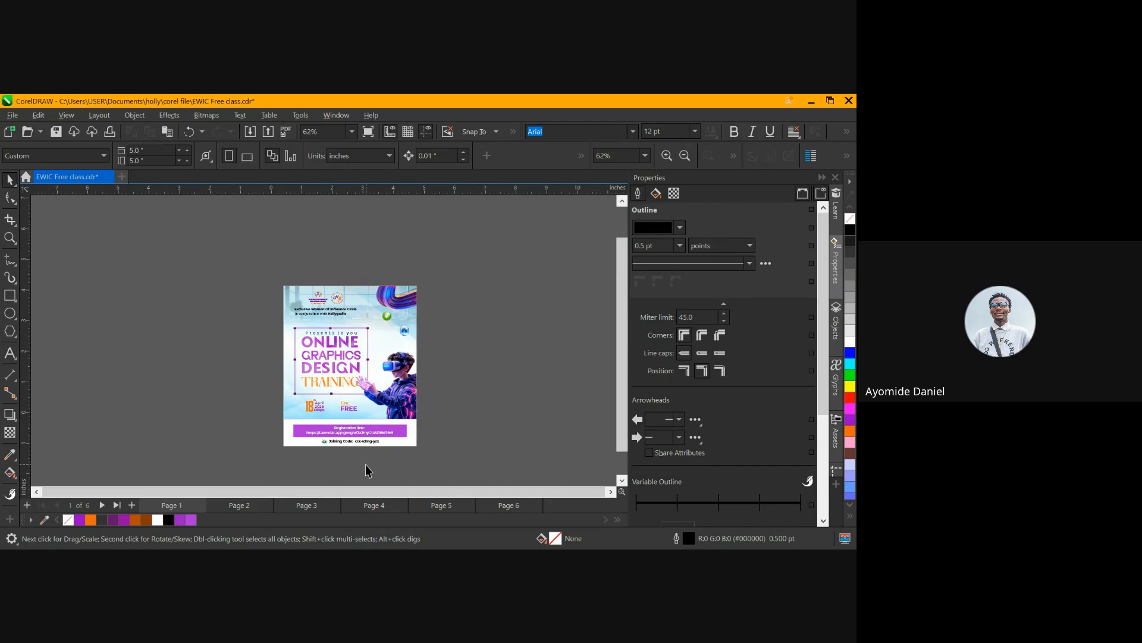
scroll(365, 464, up, 1)
scroll(338, 459, up, 1)
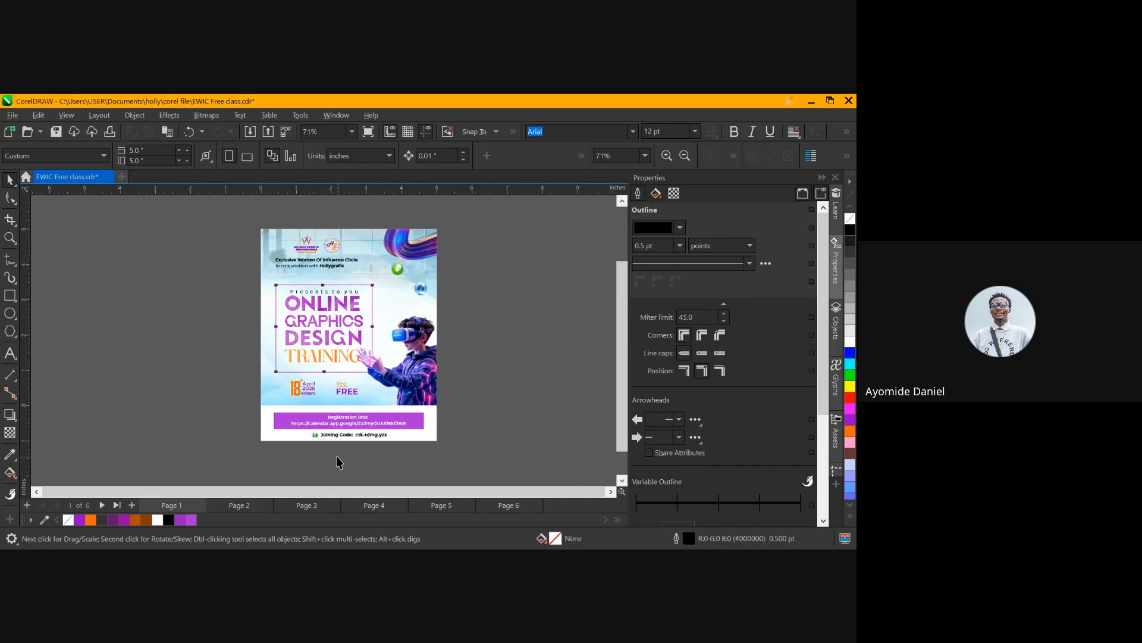
scroll(359, 269, up, 1)
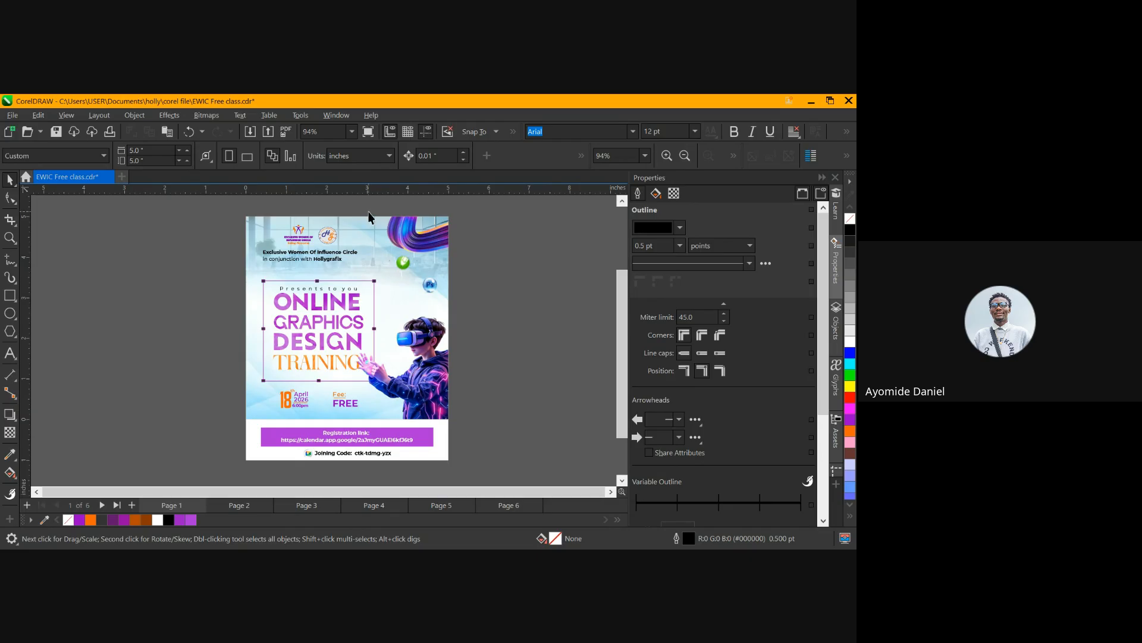
Add a blank page after Page 1 and set its size to 8 inches wide by 12 inches high
click(131, 504)
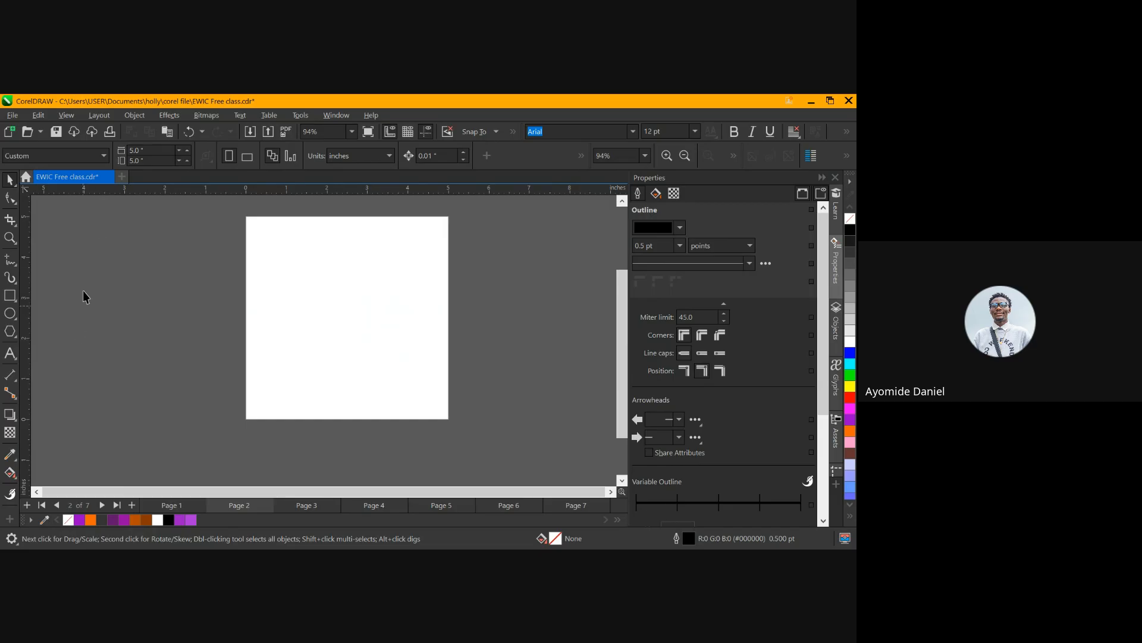
click(147, 150)
text(8)
key(Tab)
text(12)
key(Return)
scroll(288, 345, down, 3)
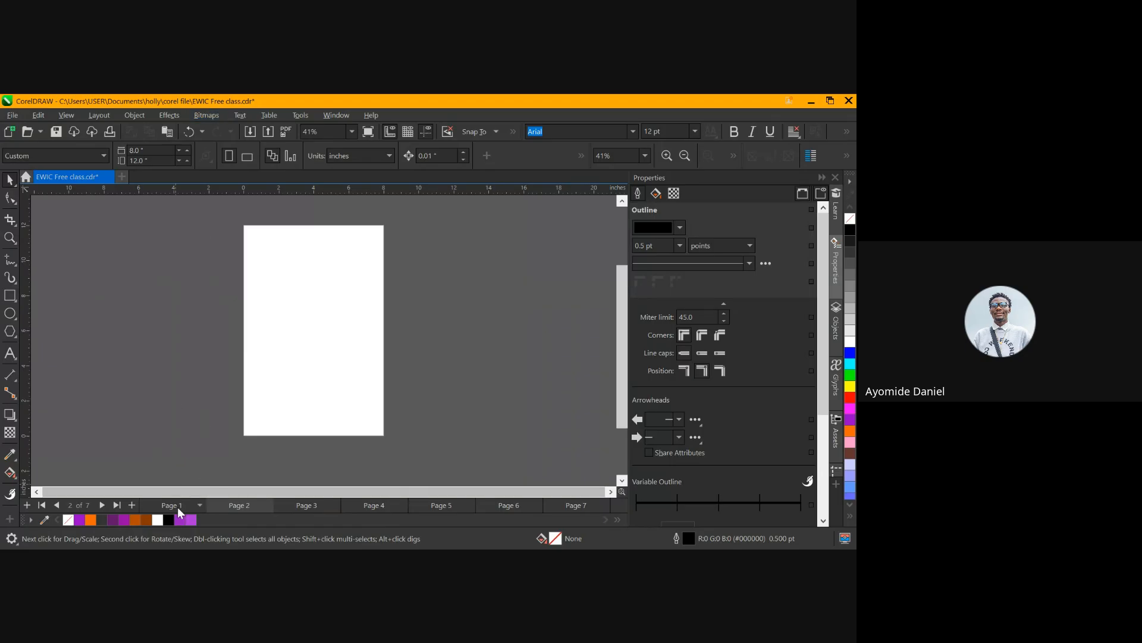
Paste the copied flyer artwork onto Page 2 and move it to about X 4.06 in, Y 5.66 in
key(ctrl+v)
click(340, 344)
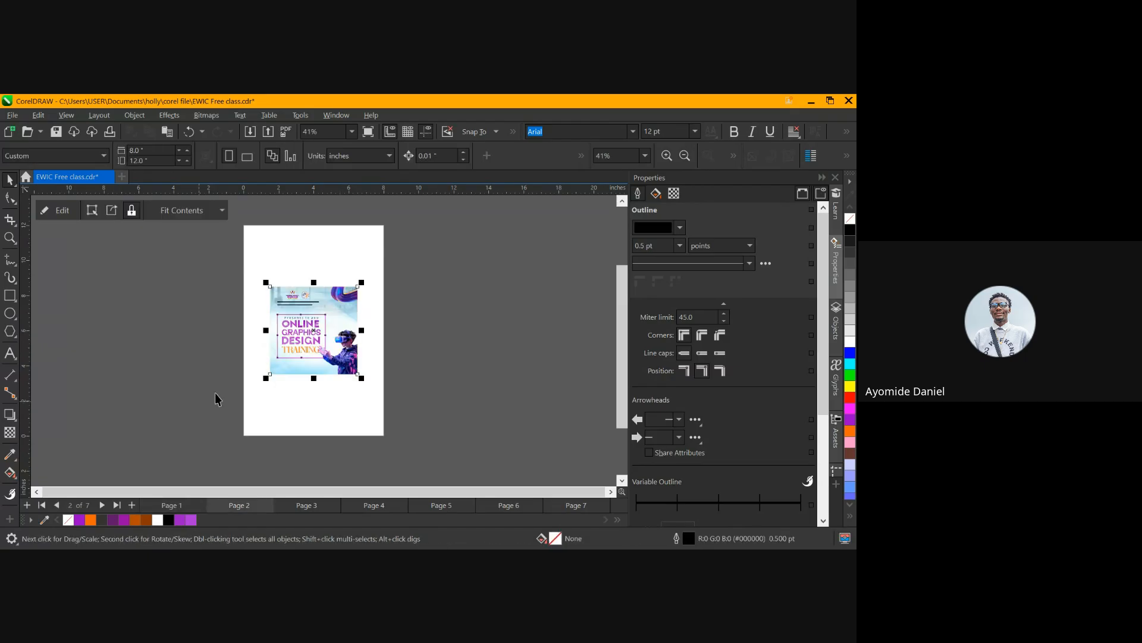
scroll(323, 384, up, 1)
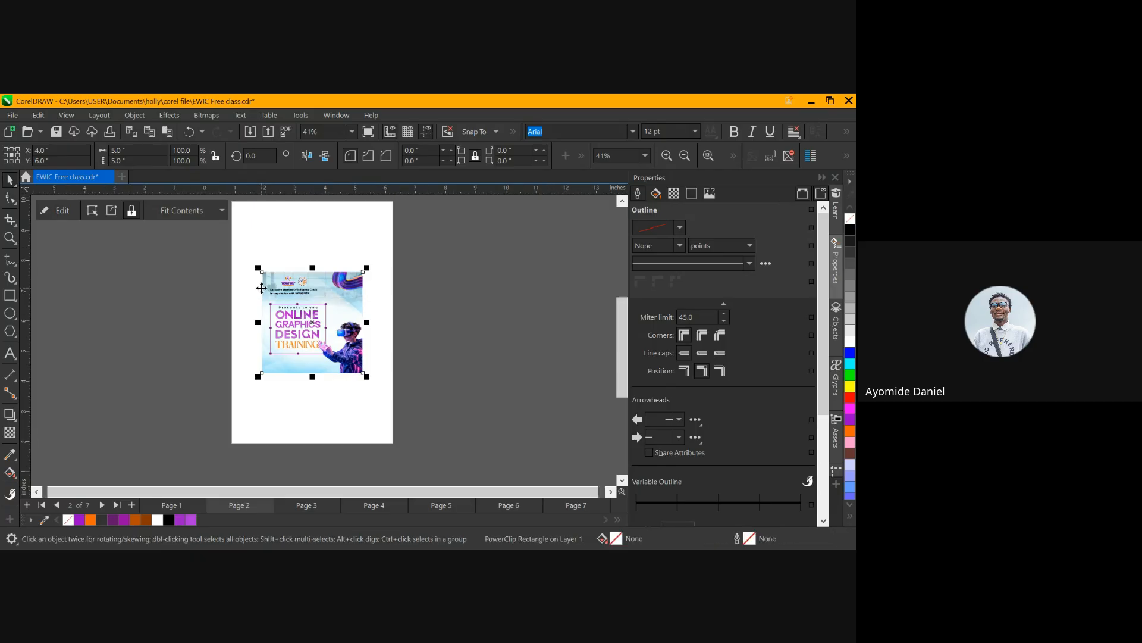
drag(338, 283, 282, 304)
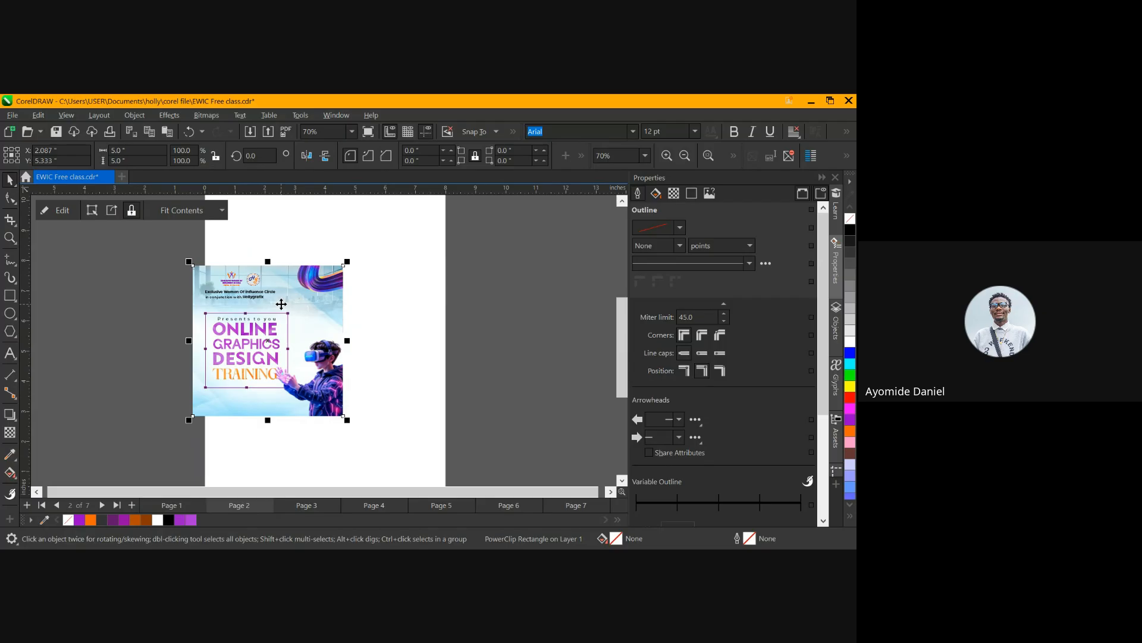
key(ctrl+z)
drag(321, 322, 366, 310)
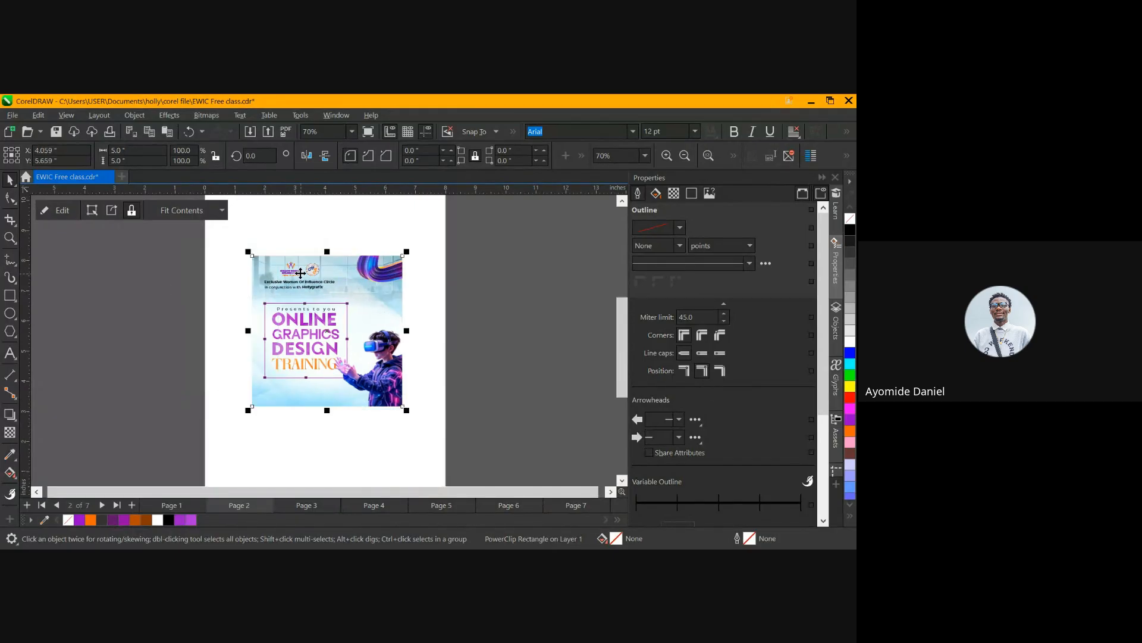
click(172, 338)
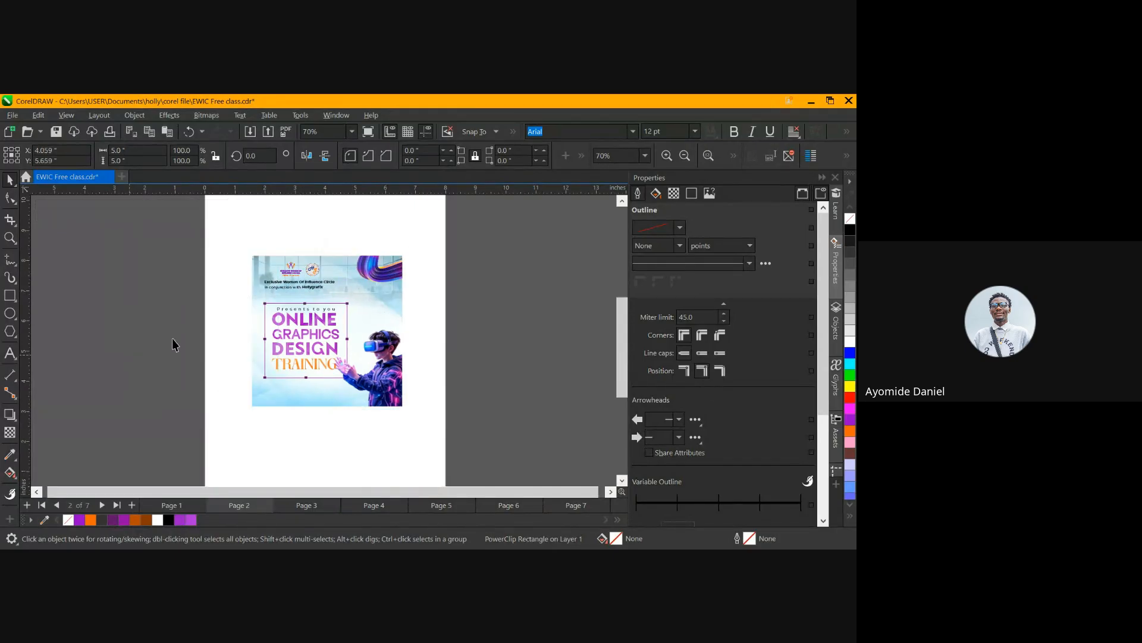
Open the flyer's PowerClip contents for editing and move the colourful ribbon graphic to about X 6.95 in, Y 7.45 in
click(329, 287)
double_click(340, 284)
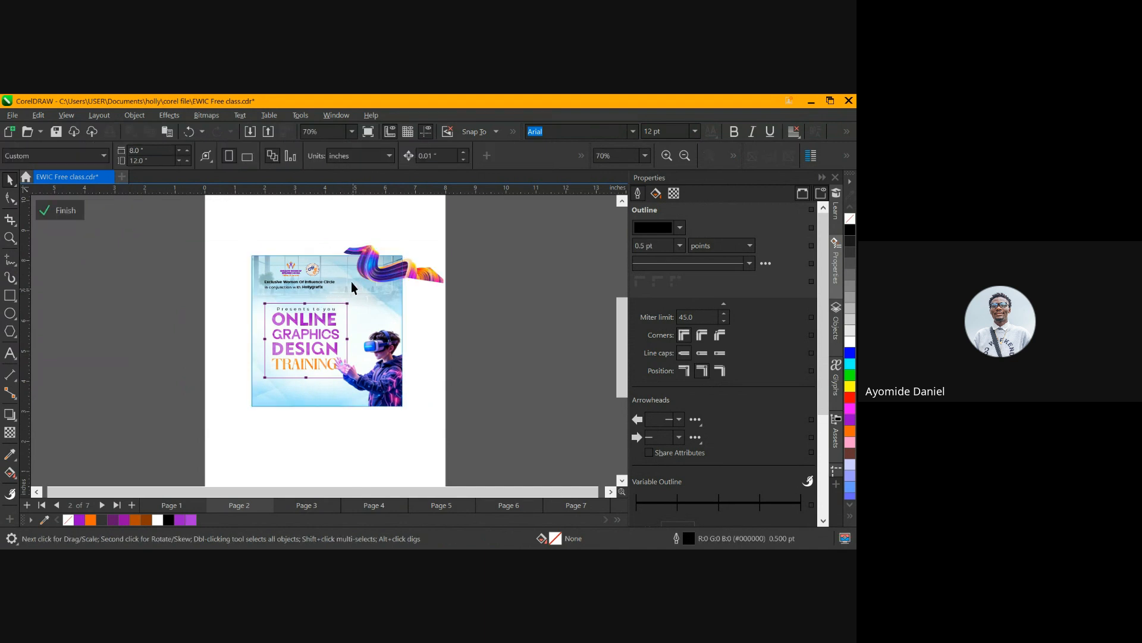
click(363, 261)
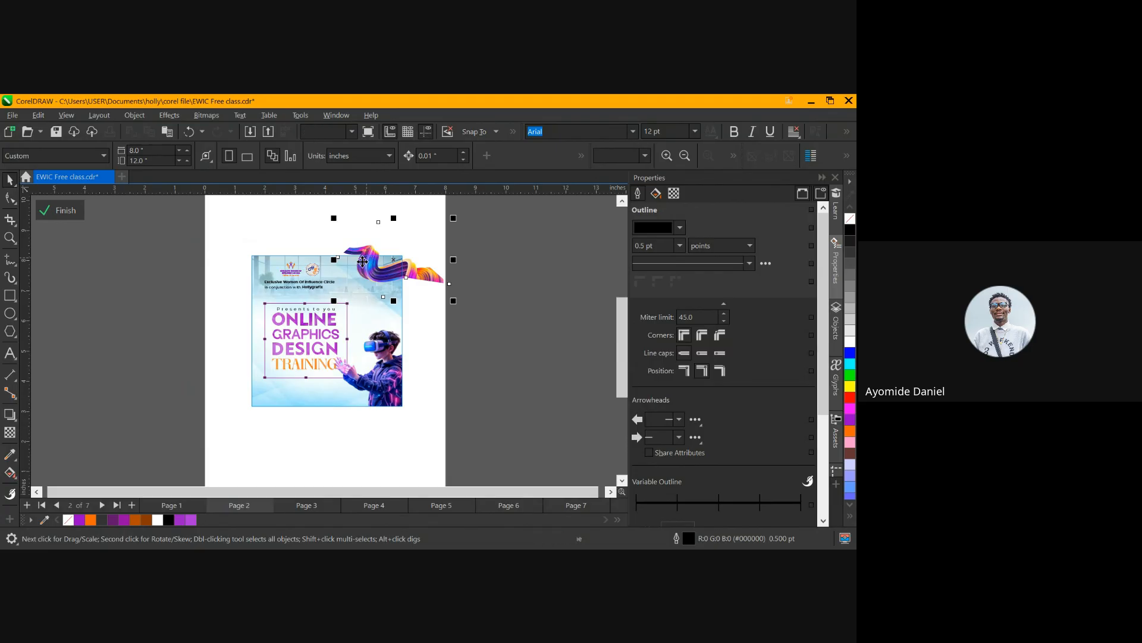
mouse_move(396, 270)
mouse_down()
mouse_move(392, 237)
mouse_move(384, 287)
mouse_up()
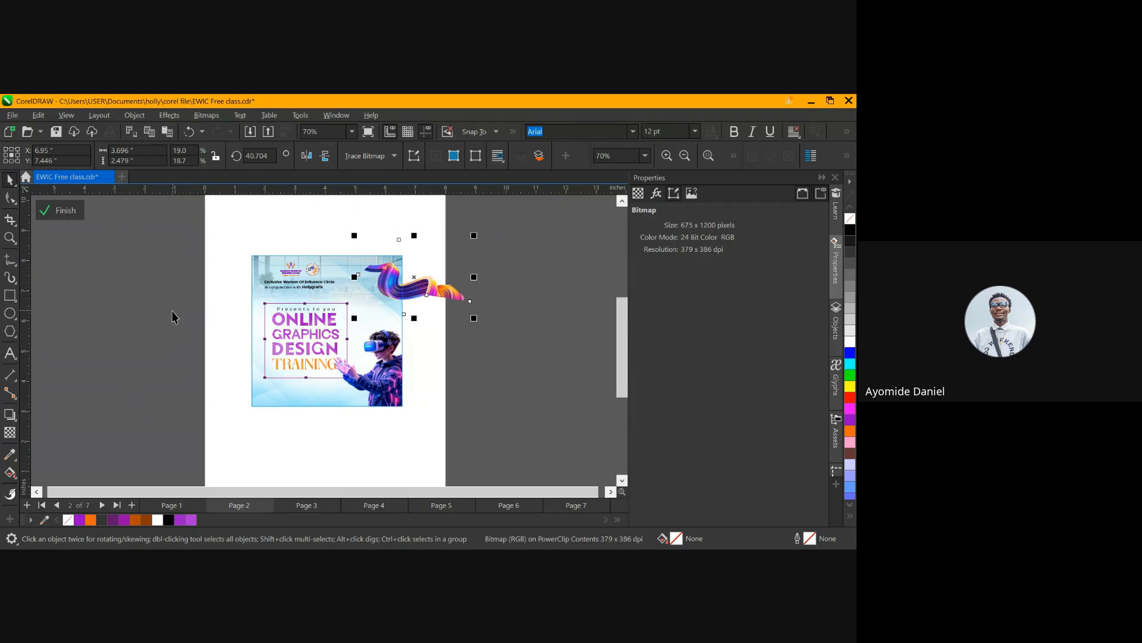
Move the bitmap overlapping the flyer's title text down to about X 3.59 in, Y 3.71 in
click(268, 331)
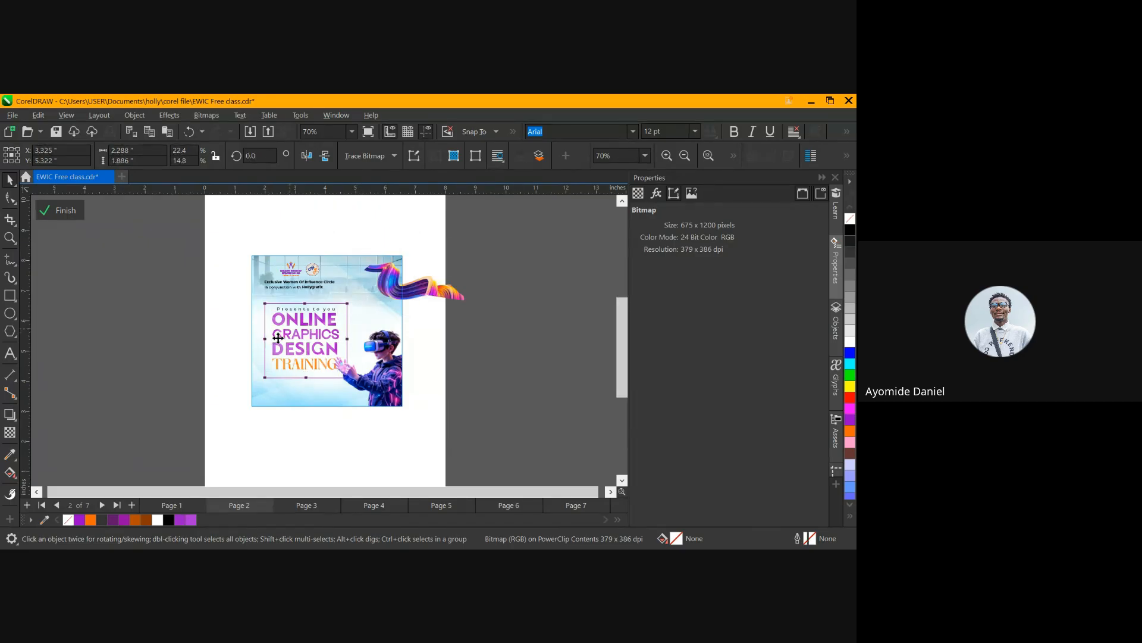
drag(289, 329, 298, 377)
click(304, 344)
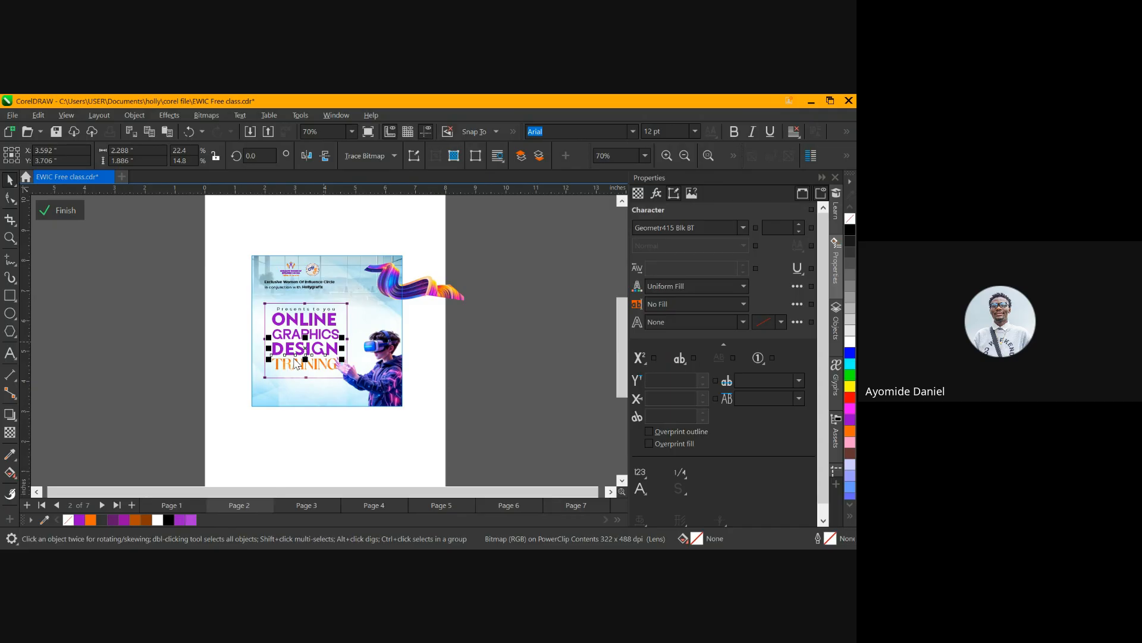
click(291, 337)
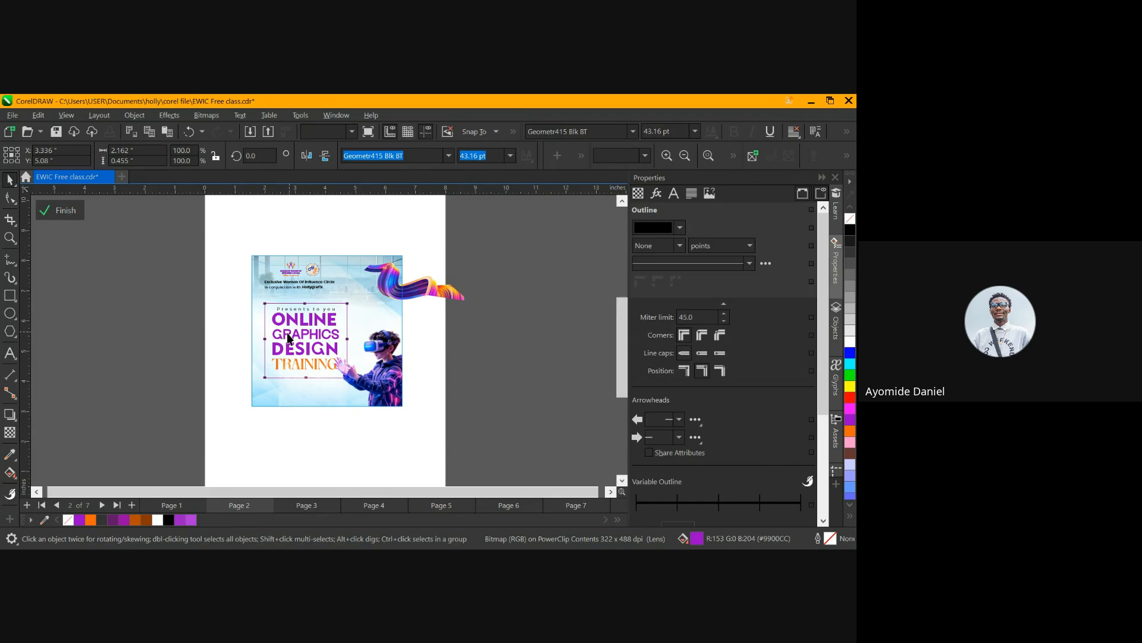
click(302, 337)
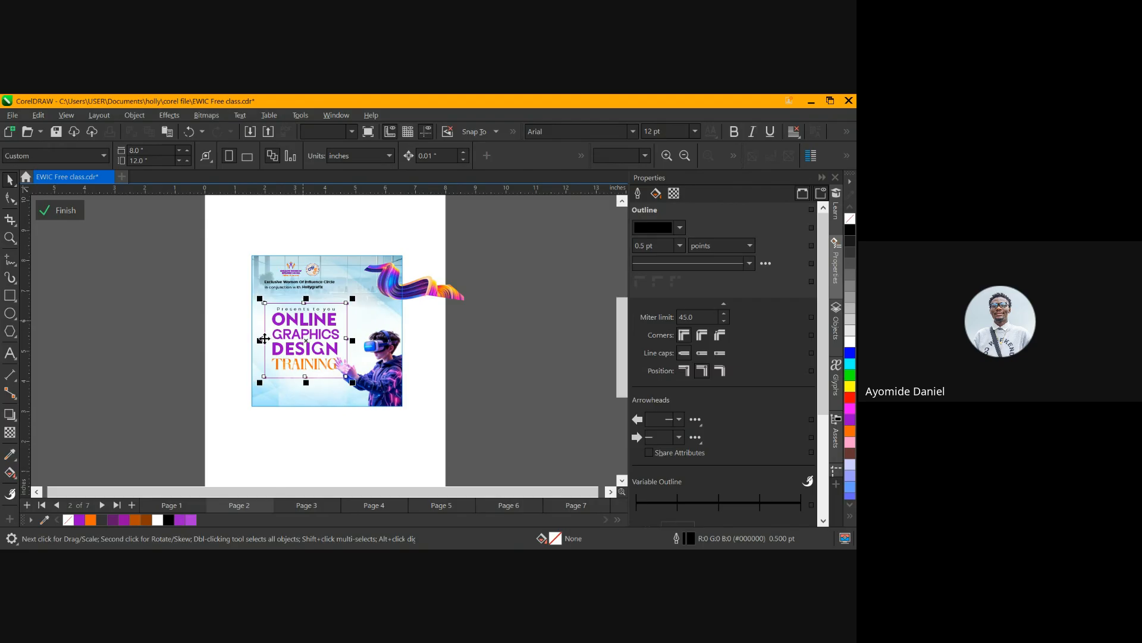
Move the purple title frame to about X 0.48 in, Y 5.06 in and shift the word DESIGN to the left
click(263, 339)
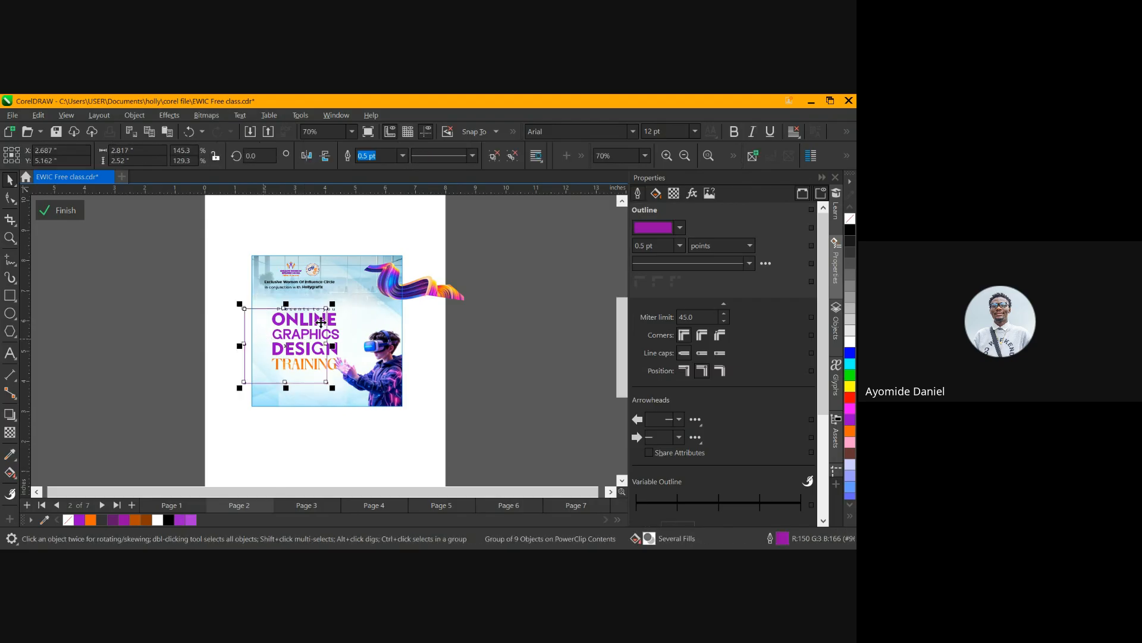
click(337, 335)
click(310, 334)
click(309, 334)
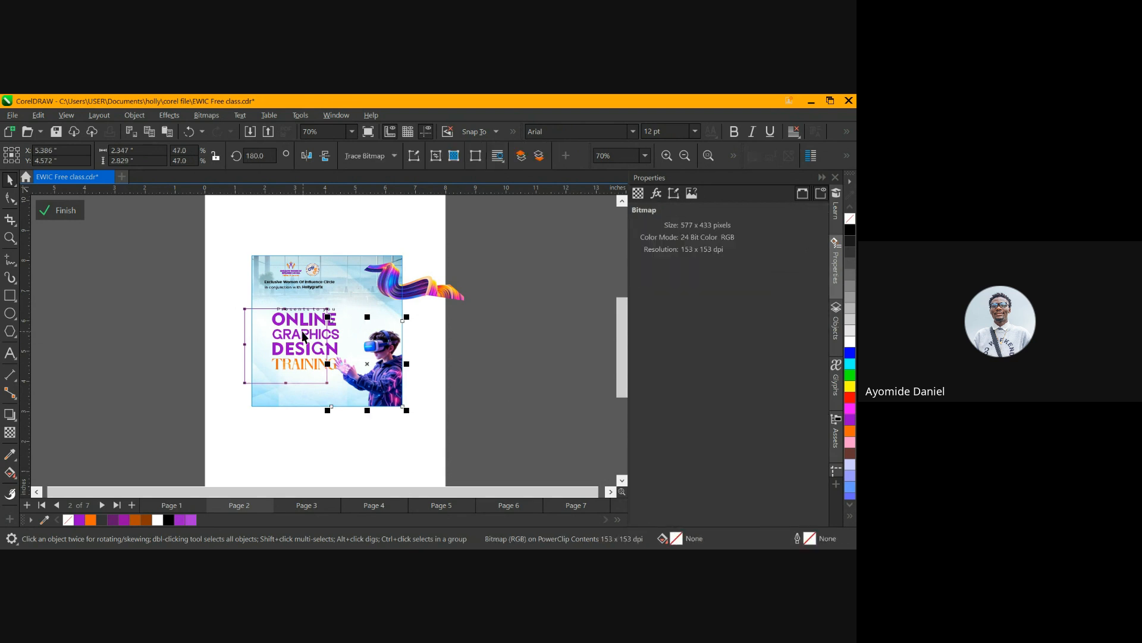
click(246, 322)
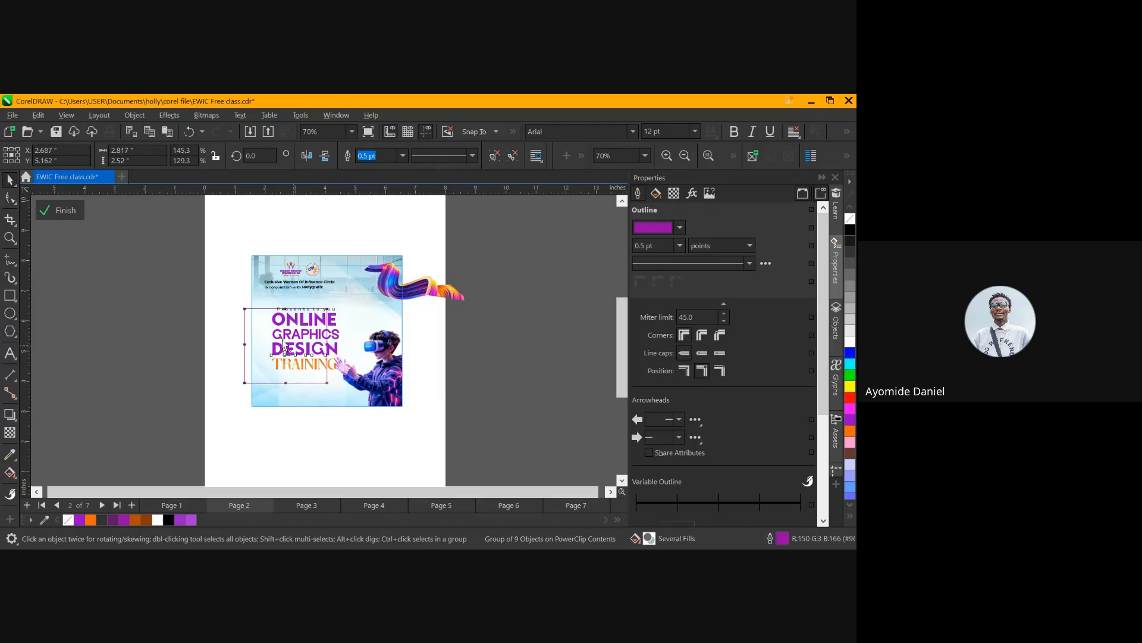
drag(294, 345, 236, 334)
click(305, 332)
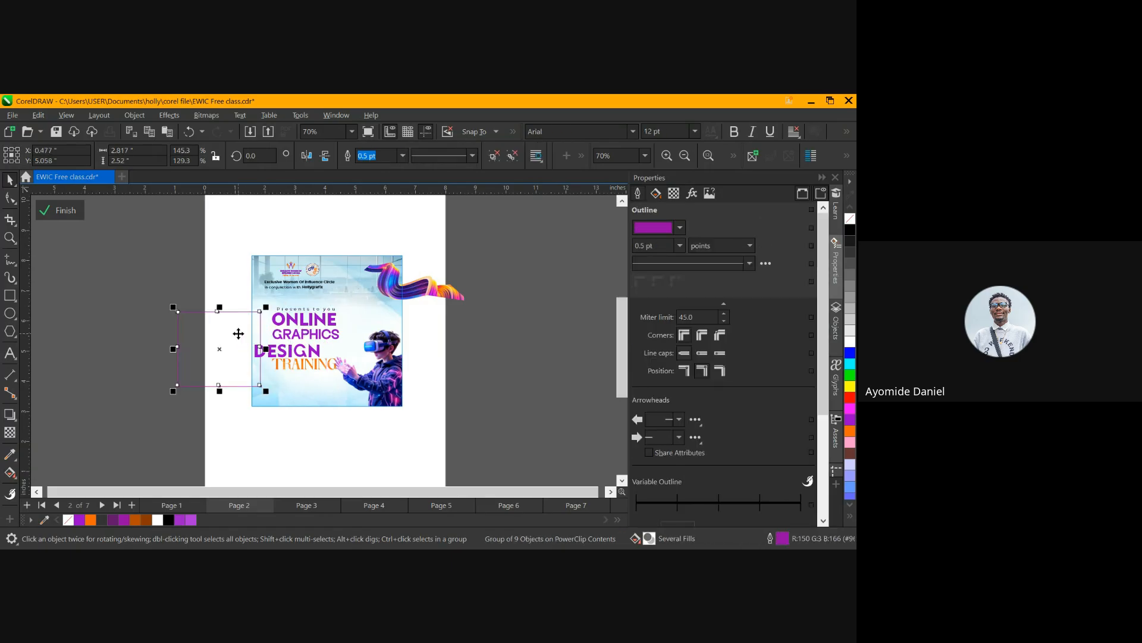
Replace the title word ONLINE with FREE TEXT inside the flyer's PowerClip
ctrl+click(298, 321)
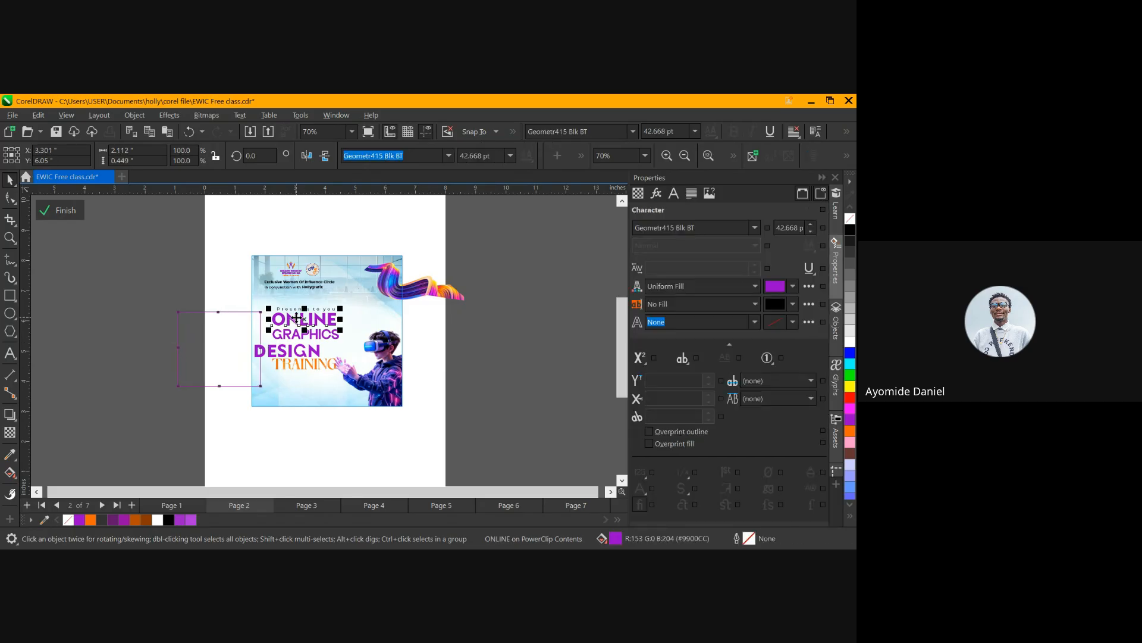
scroll(297, 320, up, 3)
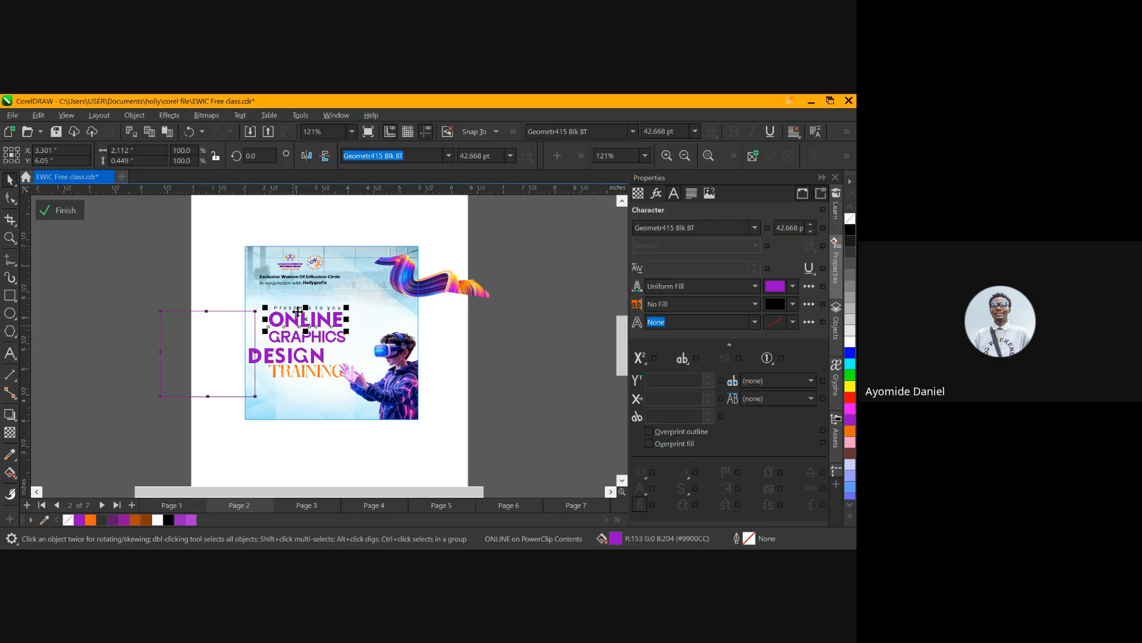
click(296, 323)
double_click(296, 322)
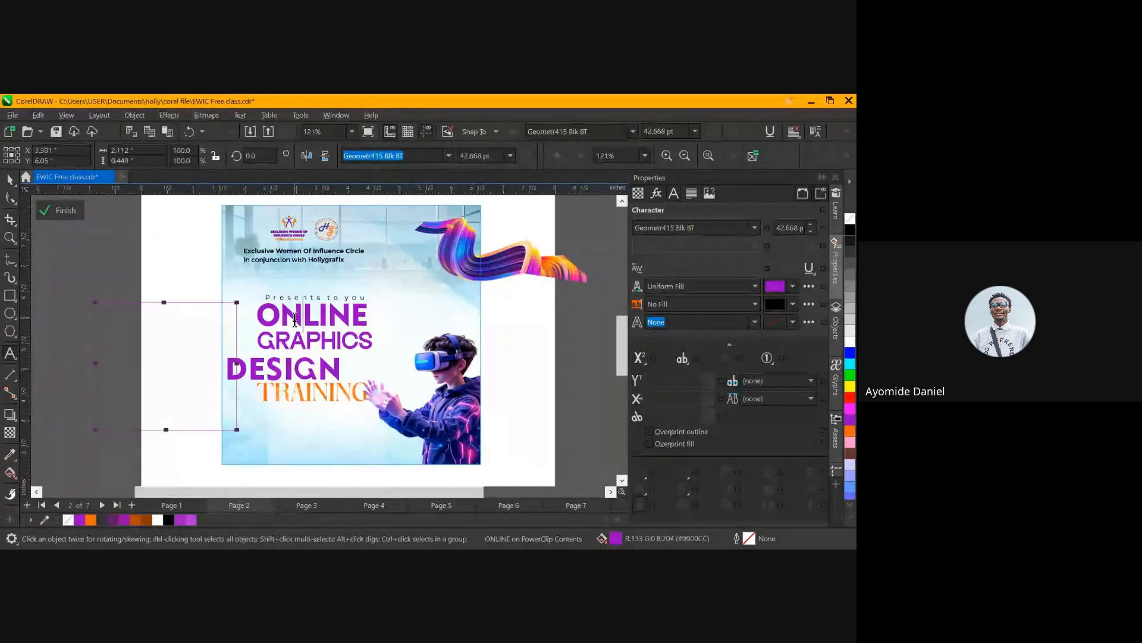
text(FR)
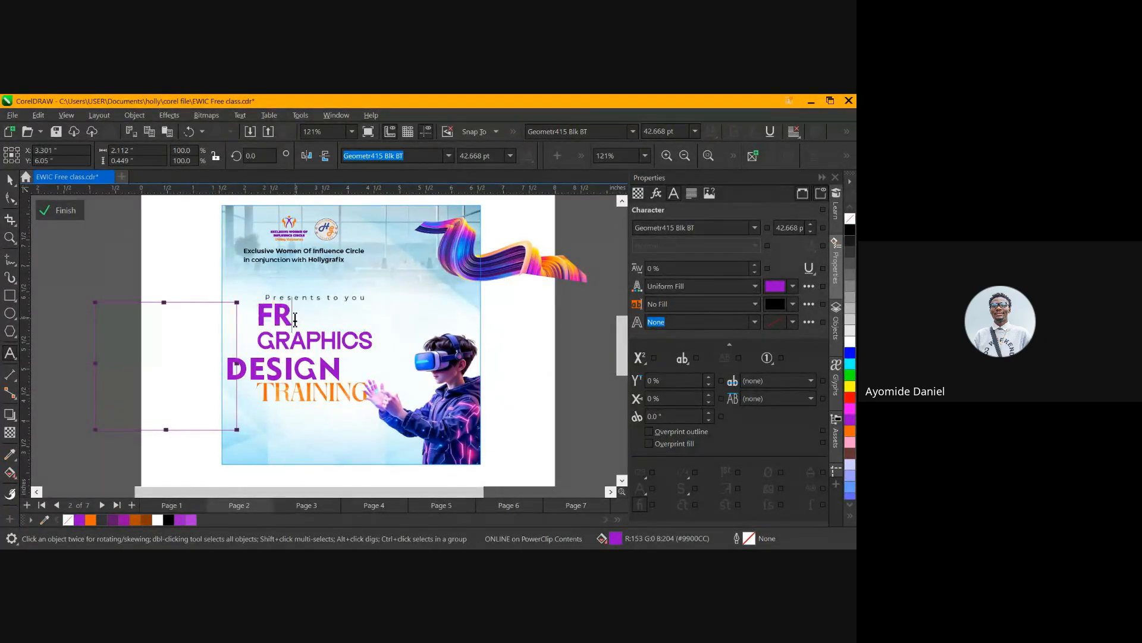
text(EE TEXT)
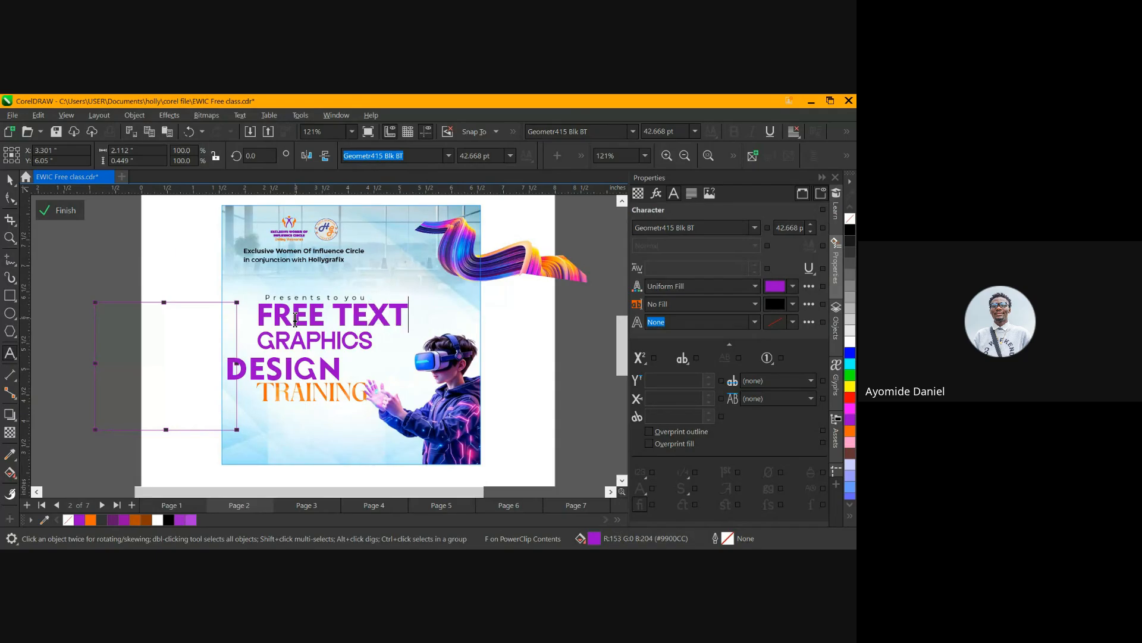
key(ctrl+a)
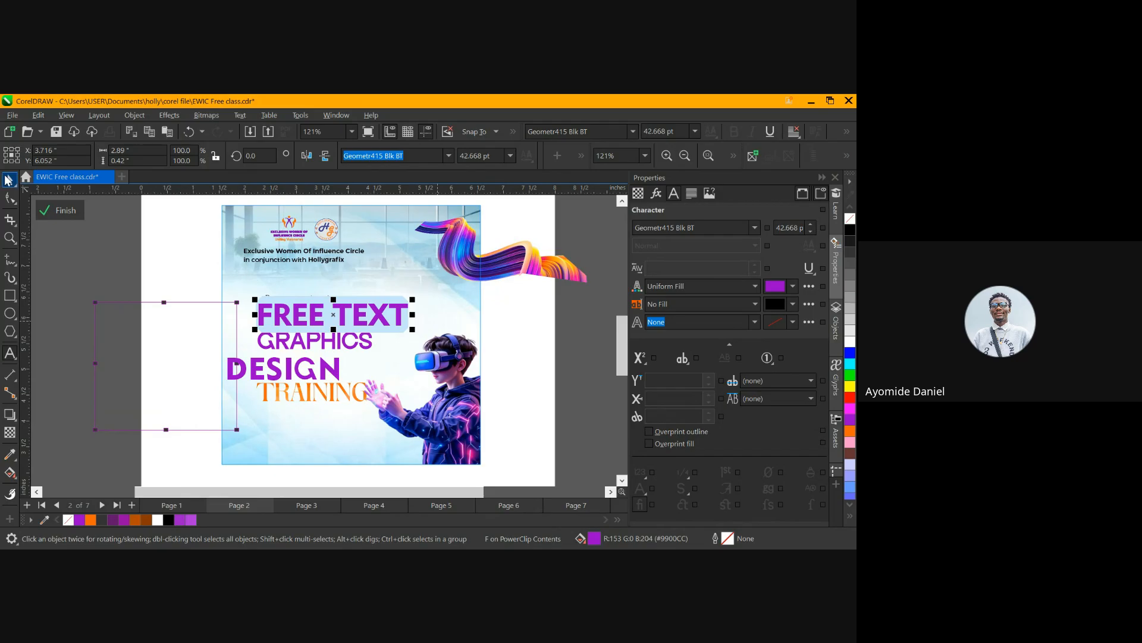
click(11, 180)
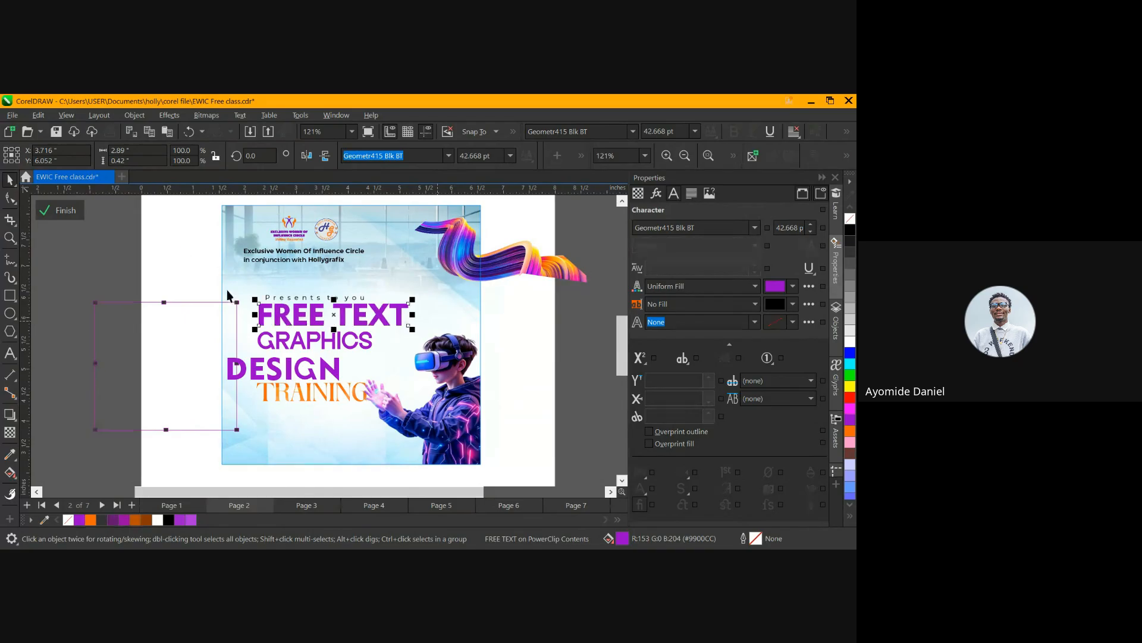
Undo the text and position edits inside the flyer, along with its paste onto Page 2
double_click(314, 311)
click(312, 313)
click(304, 310)
key(ctrl+z)
key(ctrl+z)
key(ctrl+z)
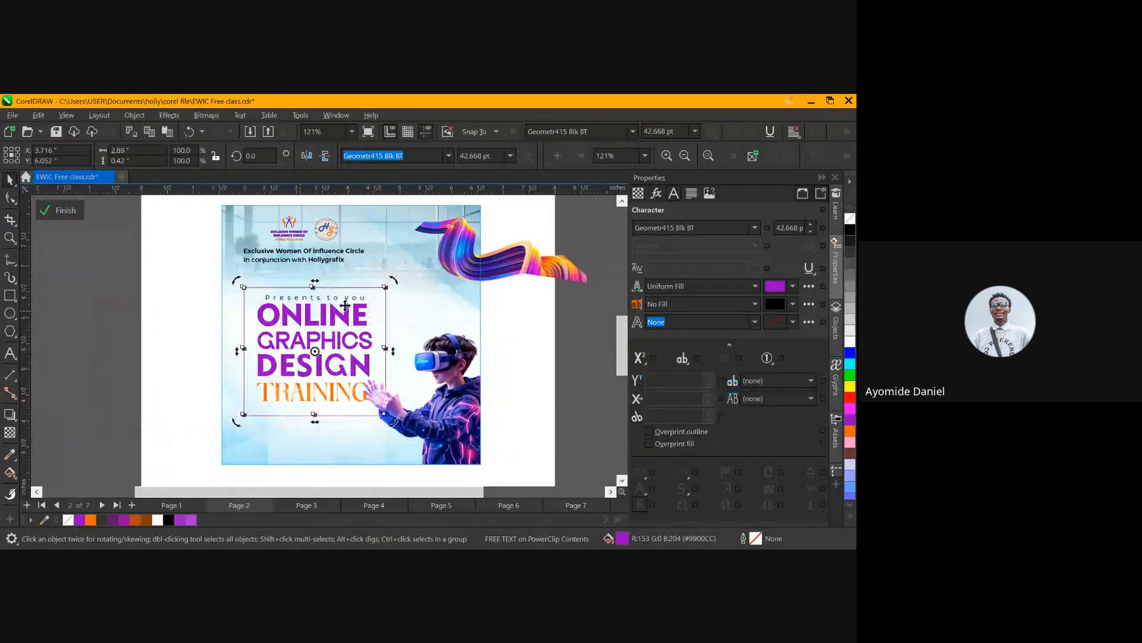
key(ctrl+z)
key(ctrl+z)
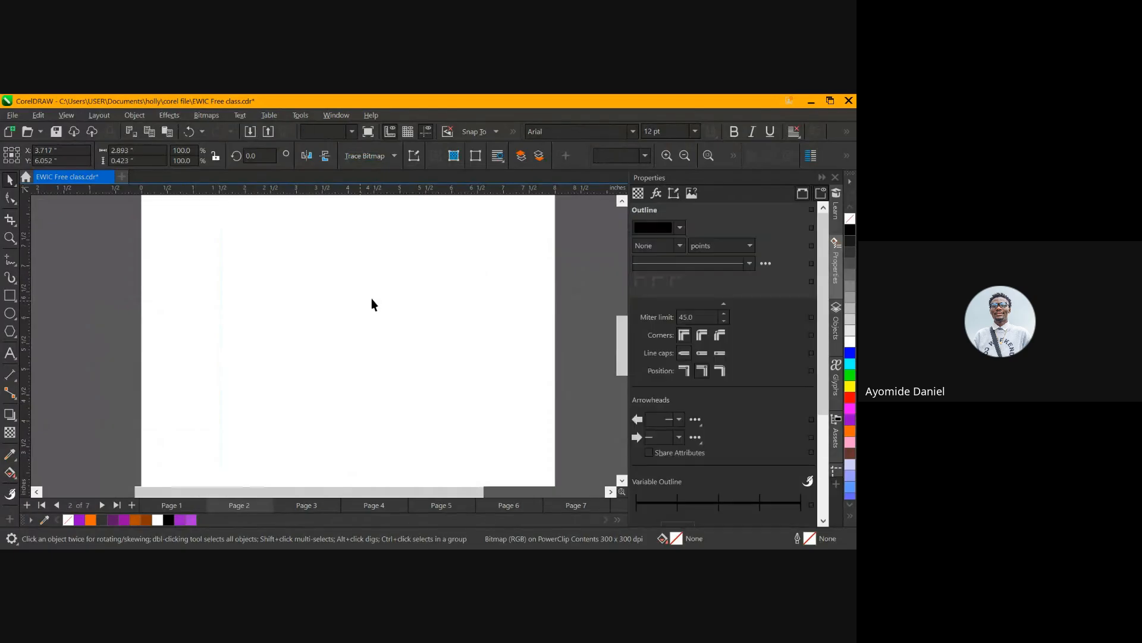
Draw a rectangle about 5.04 by 4.97 in on Page 2 and move it to about X 1.21 in, Y 5.71 in
scroll(389, 358, down, 9)
key(shift+F4)
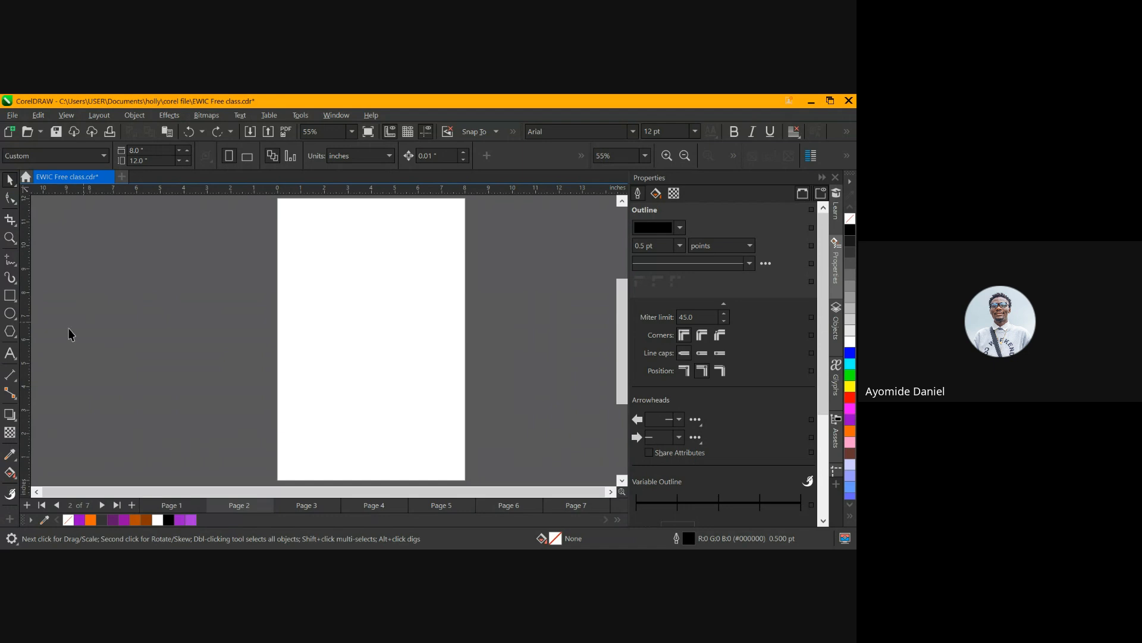
click(10, 296)
drag(298, 268, 418, 385)
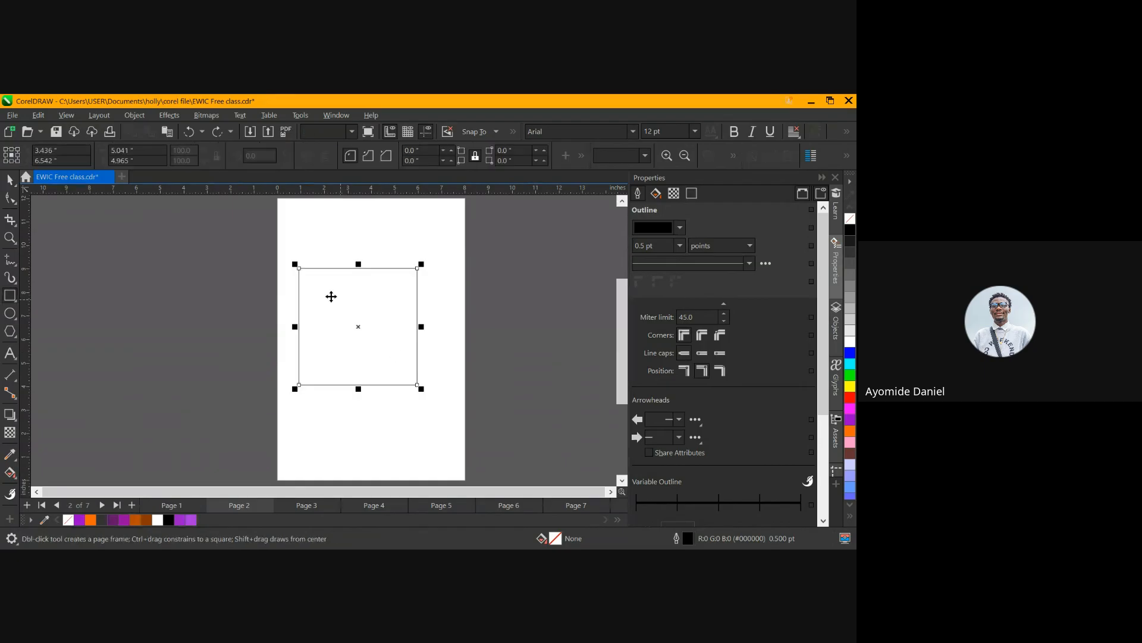
key(space)
drag(380, 302, 328, 322)
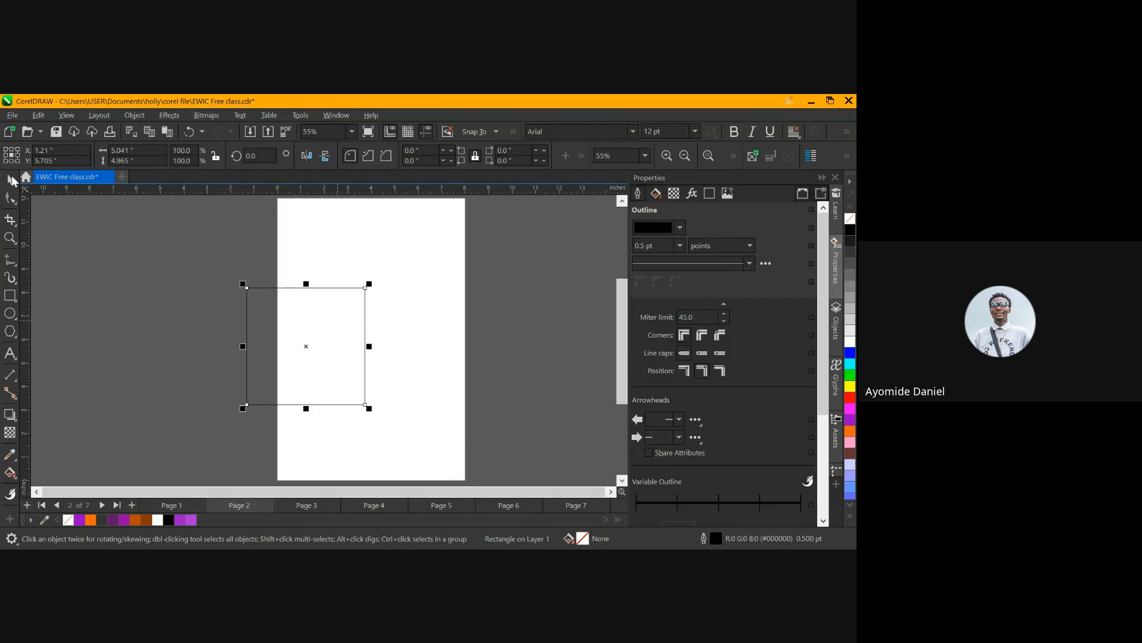
Move the rectangle on Page 2 to about X 3.44 in, Y 6.01 in
drag(311, 319, 363, 312)
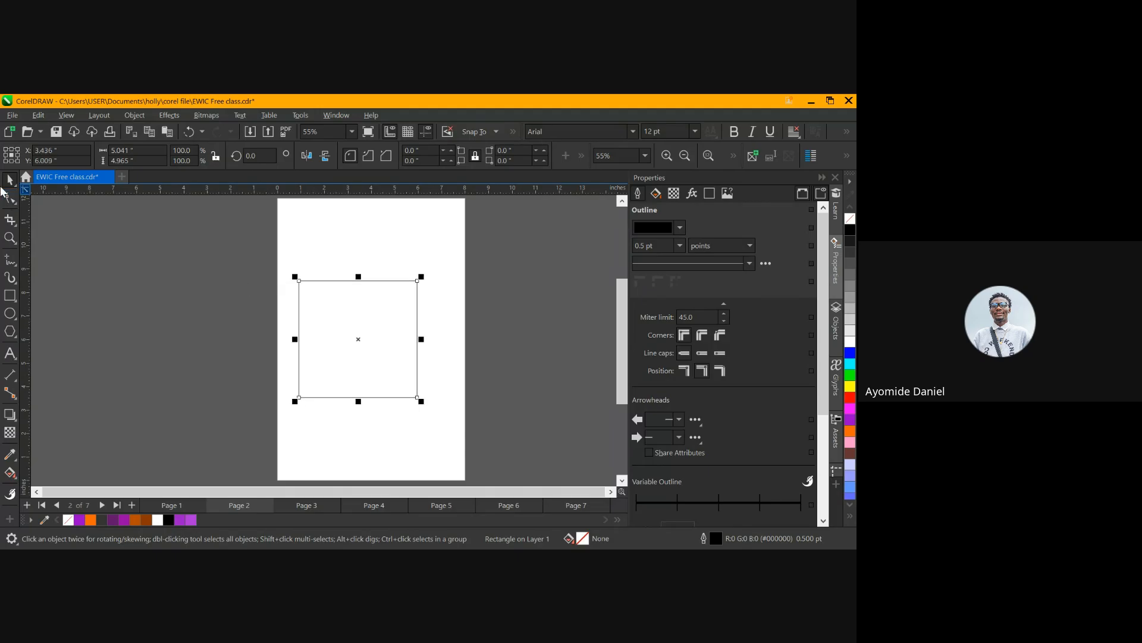
click(8, 200)
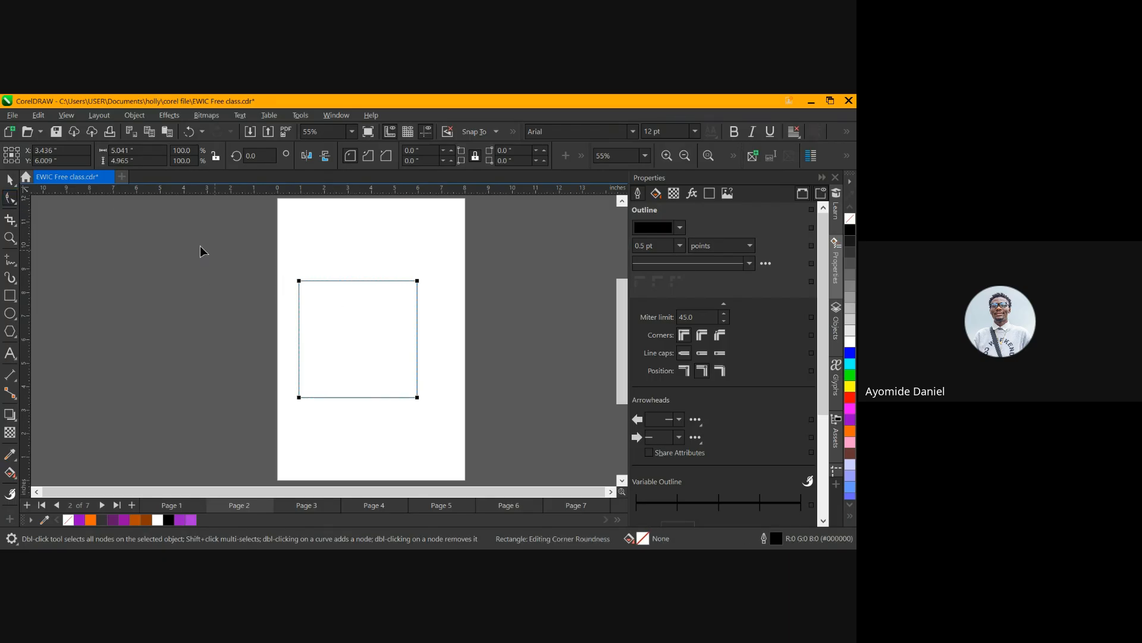
click(11, 181)
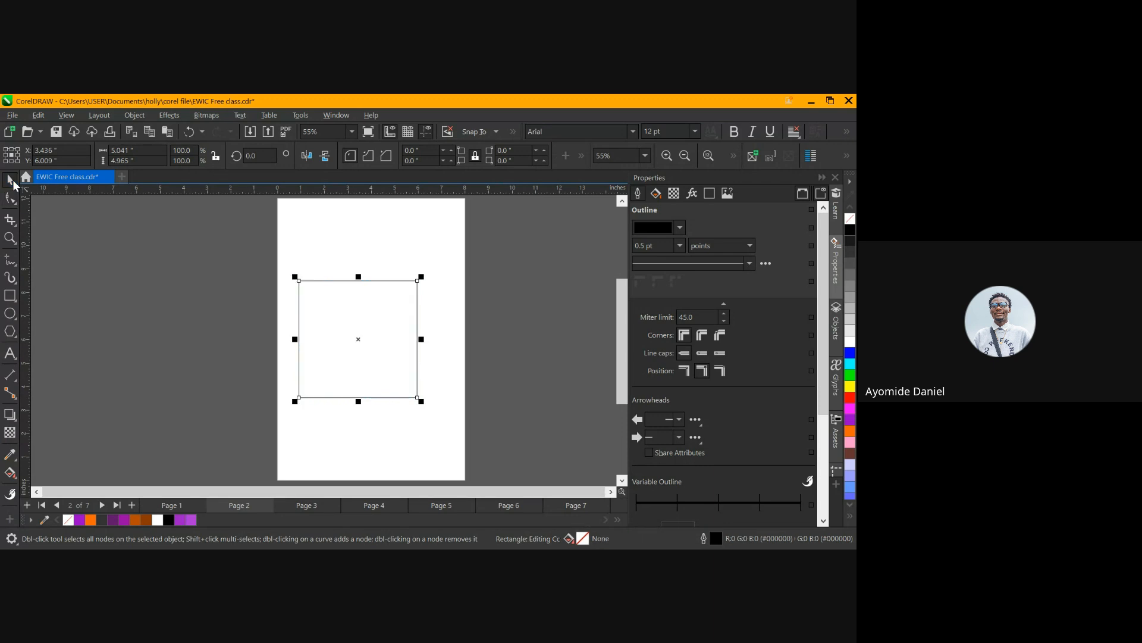
Round the rectangle's corners with the Shape tool to a radius of about 0.33 in
click(8, 198)
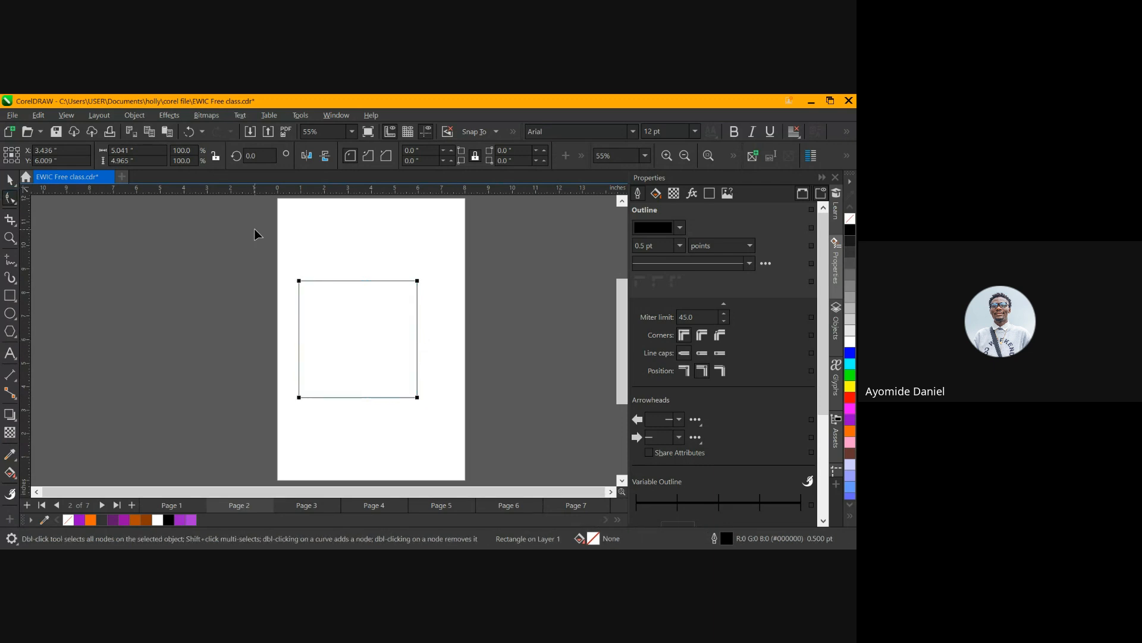
scroll(305, 415, up, 1)
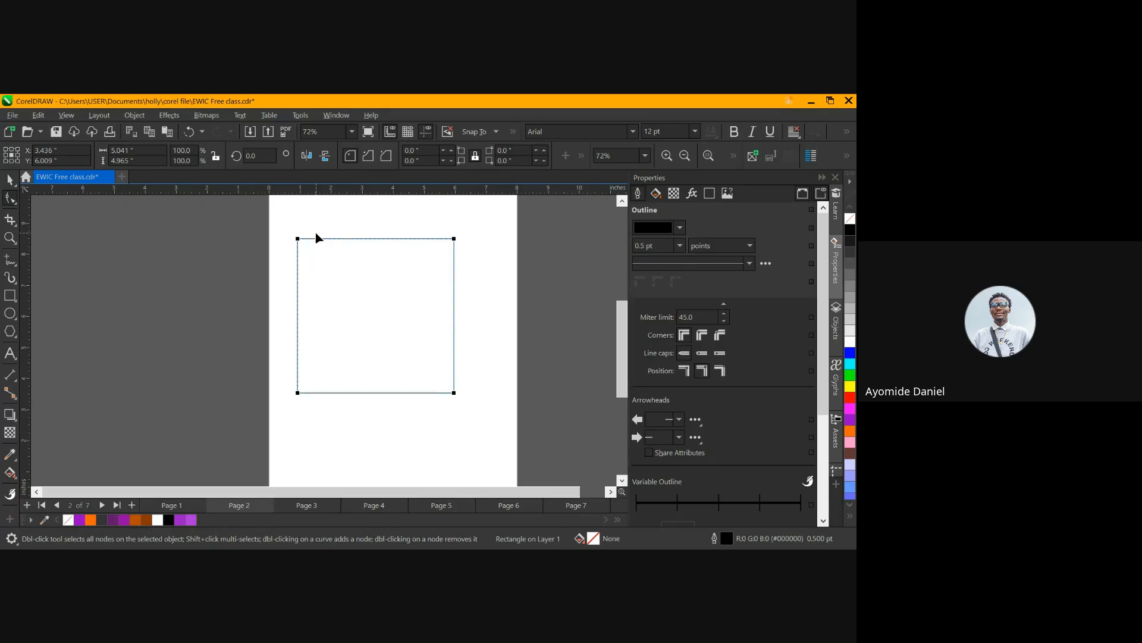
scroll(297, 239, up, 1)
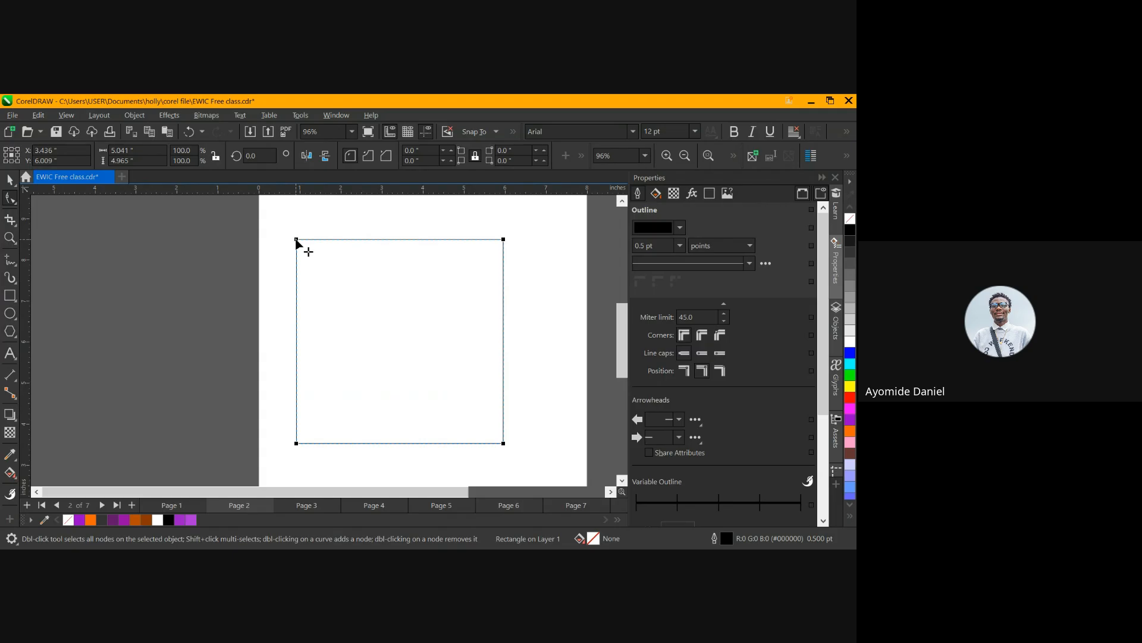
drag(297, 244, 297, 357)
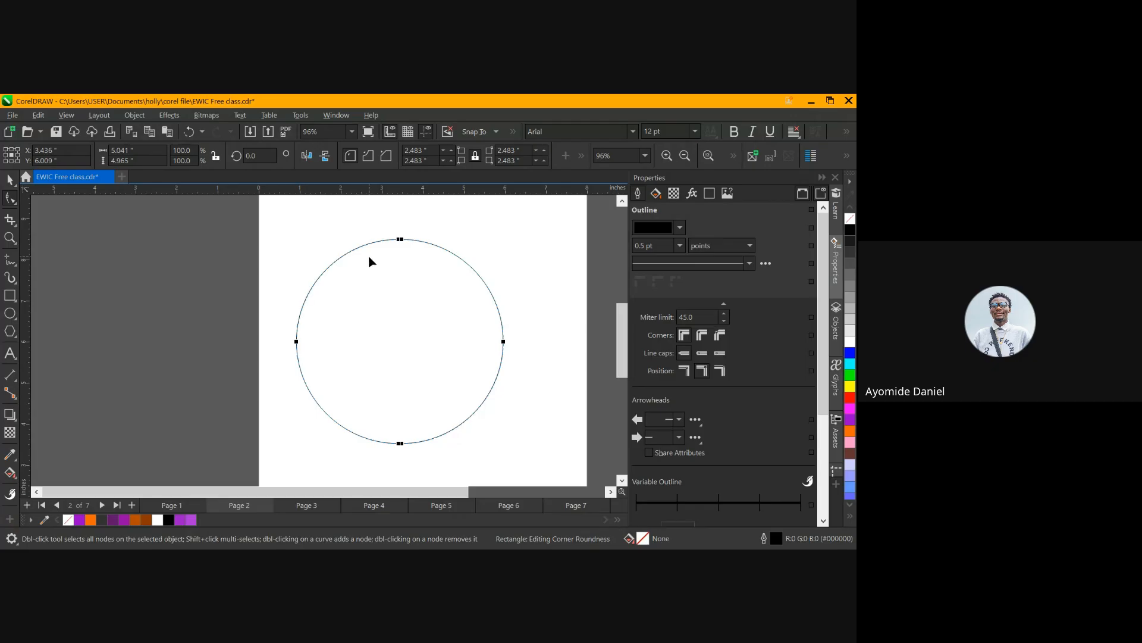
drag(408, 246, 311, 251)
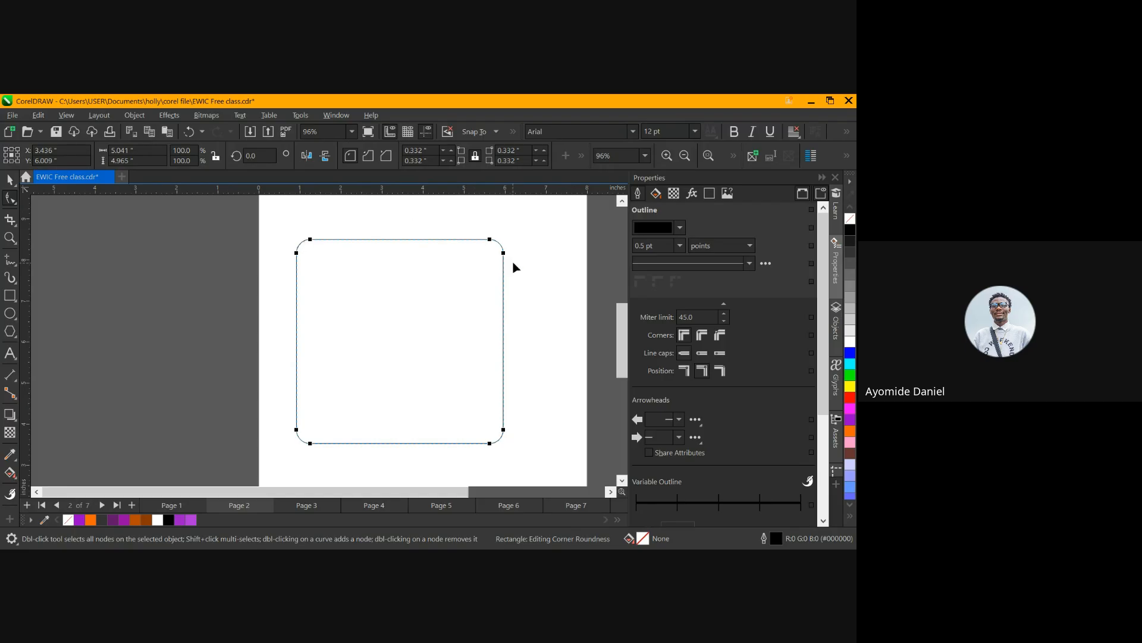
Round the rectangle's corners to about 2.48 in and crop the shape to an area of about 5.21 by 3.56 in
drag(297, 254, 295, 348)
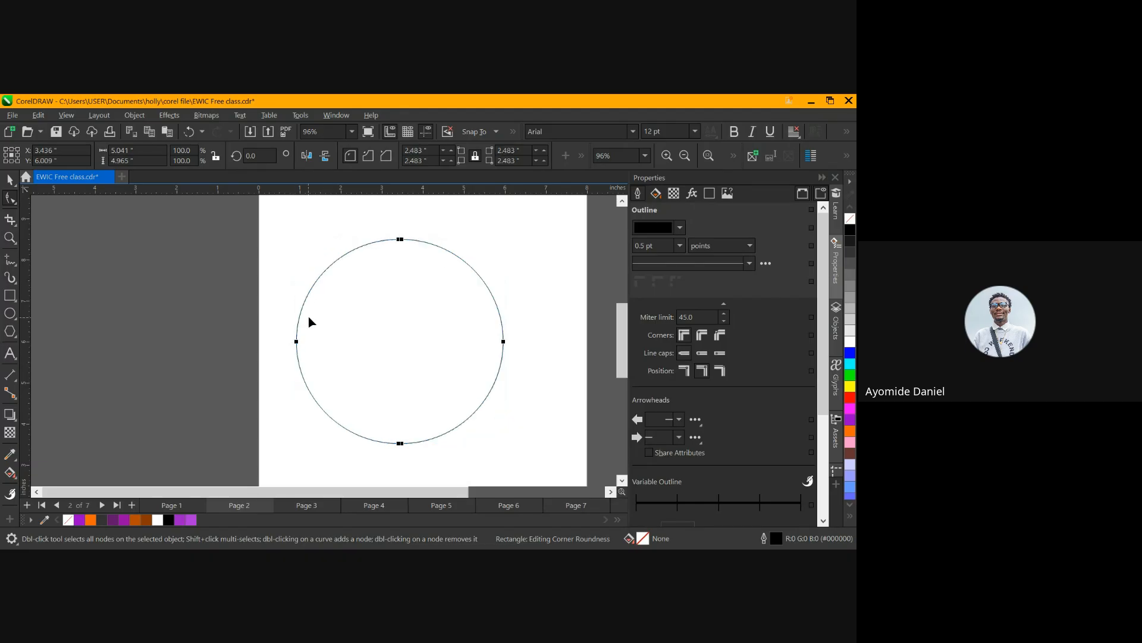
click(11, 220)
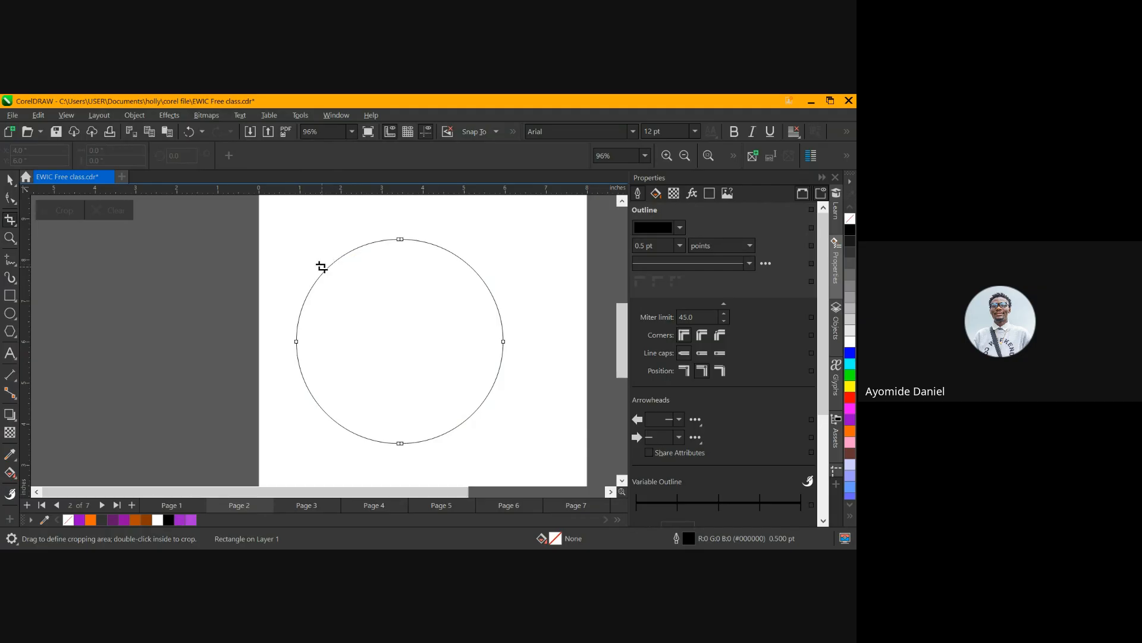
drag(284, 235, 499, 381)
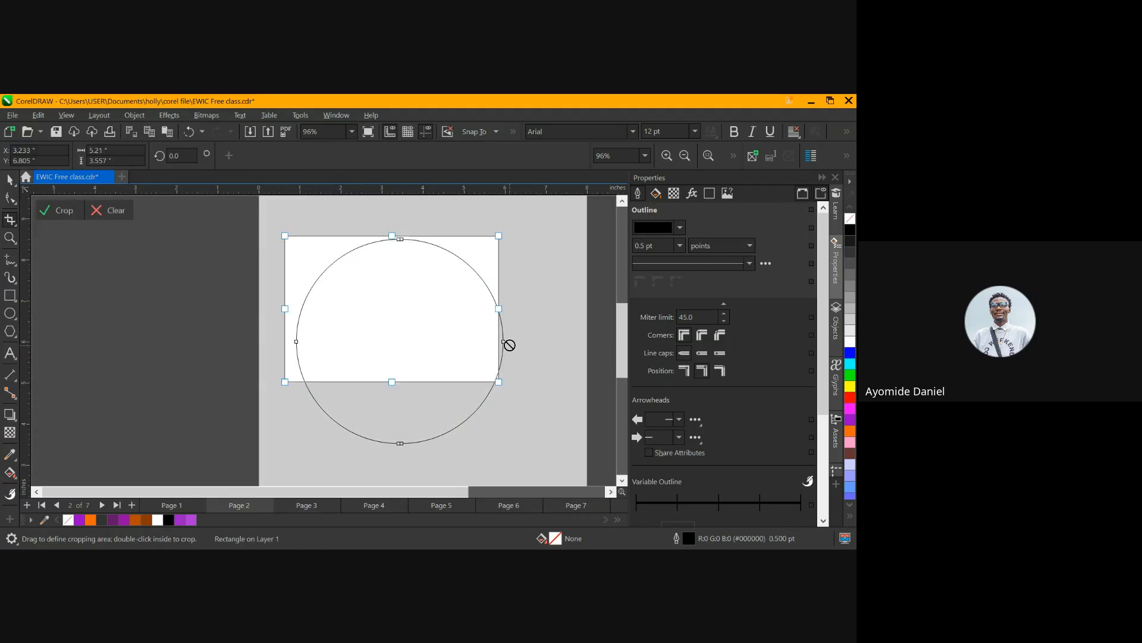
key(Return)
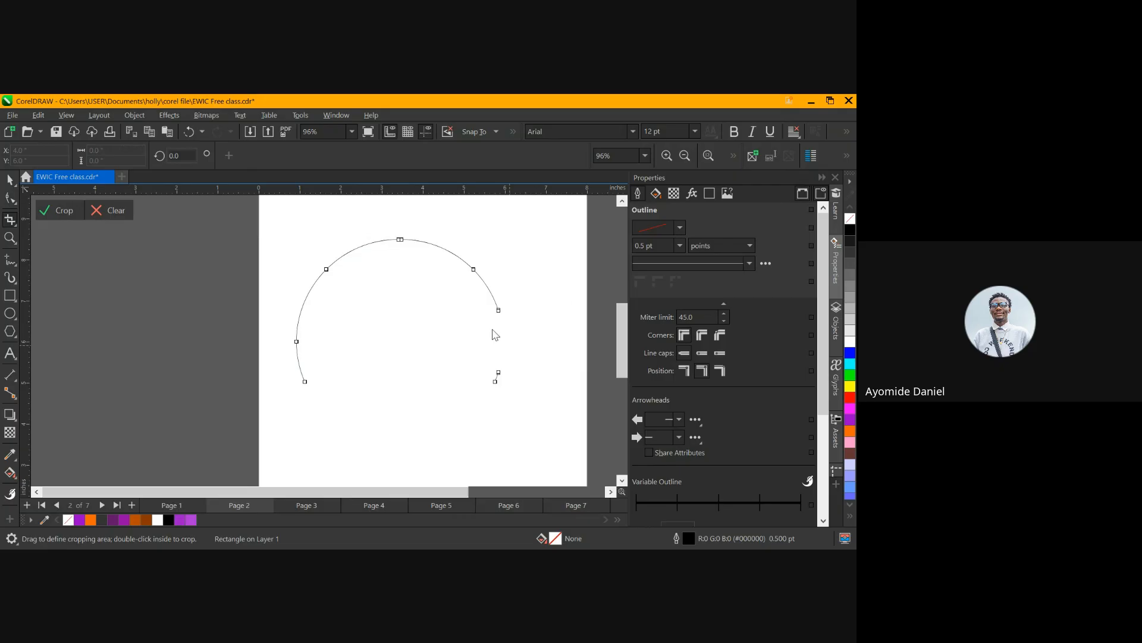
Undo the crop and the full corner rounding, and clear the remaining crop area
drag(485, 340, 498, 374)
key(ctrl+z)
key(ctrl+z)
click(107, 210)
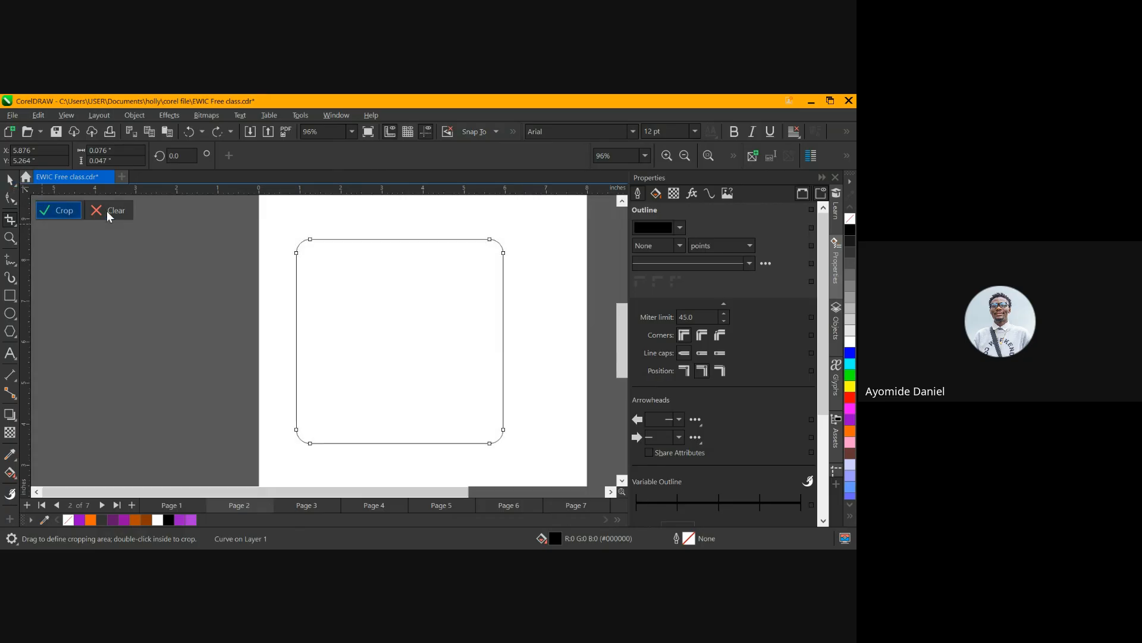
Zoom in and out on different parts of the rounded rectangle with the Zoom tool
click(10, 238)
click(332, 314)
right_click(332, 314)
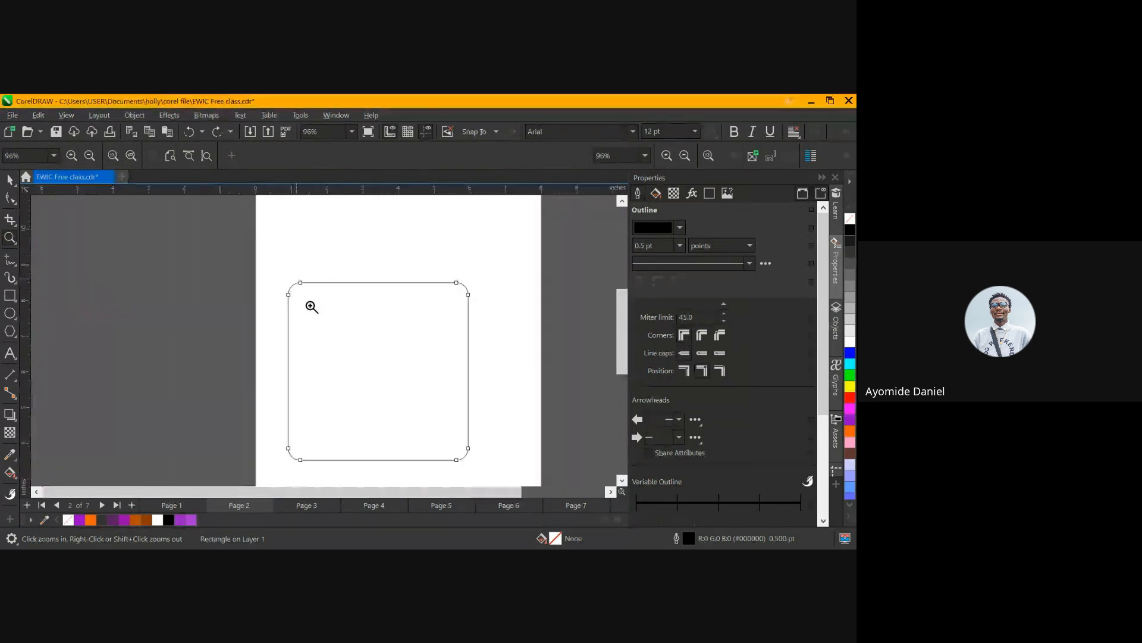
click(409, 413)
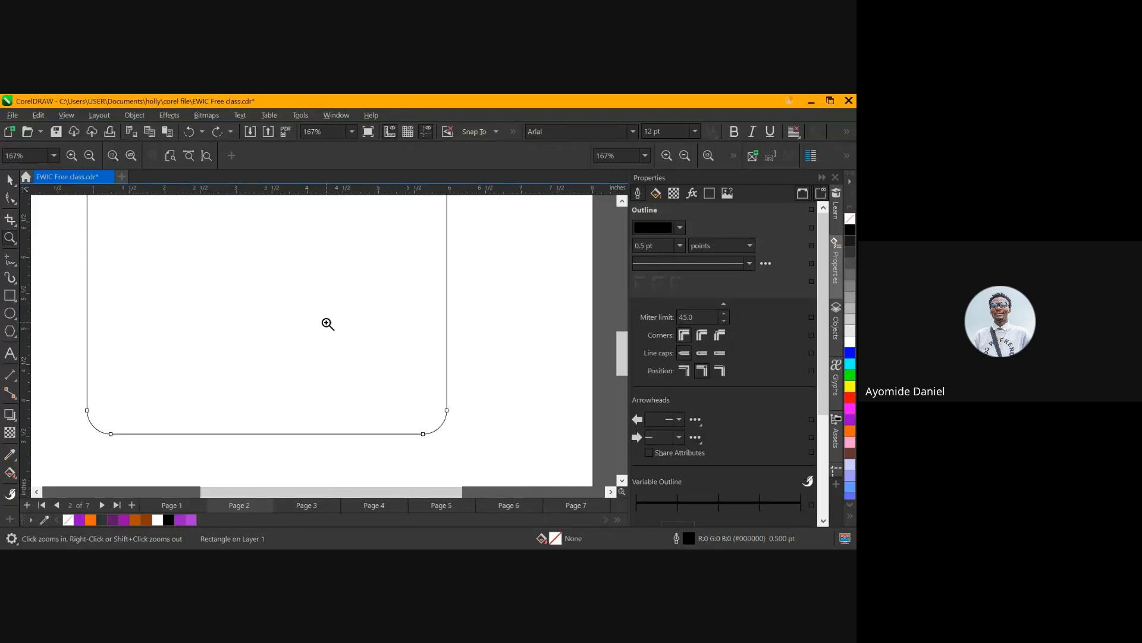
right_click(328, 323)
click(277, 297)
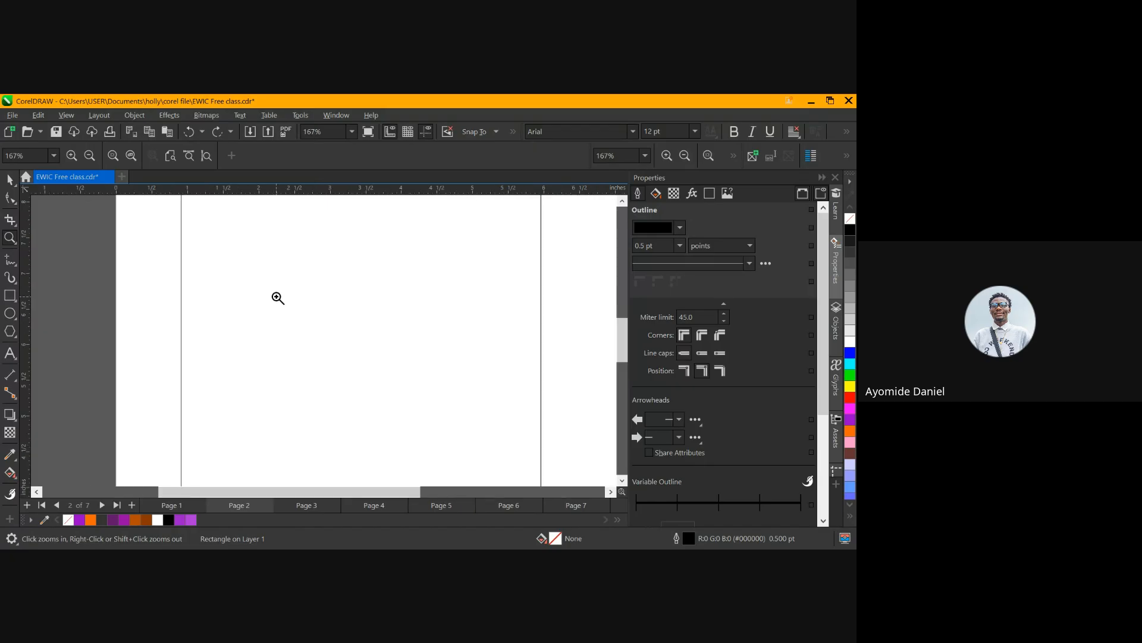
right_click(278, 297)
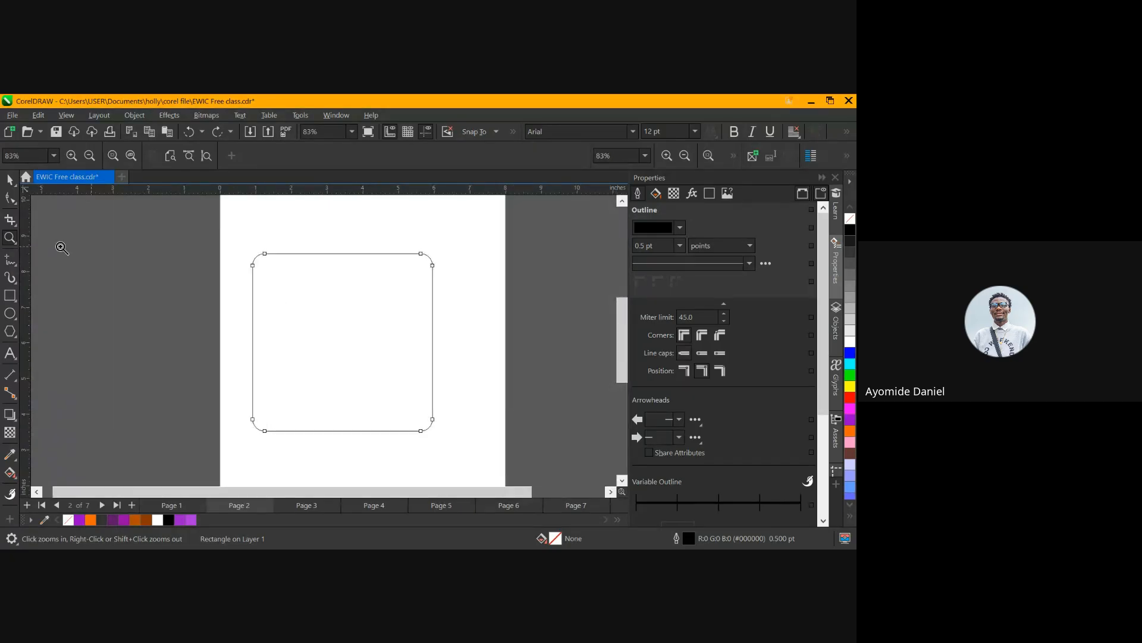
Sketch a freehand squiggle about 2.75 by 3.13 in left of the page and a vertical line about 0.9 in long inside the rectangle
click(10, 260)
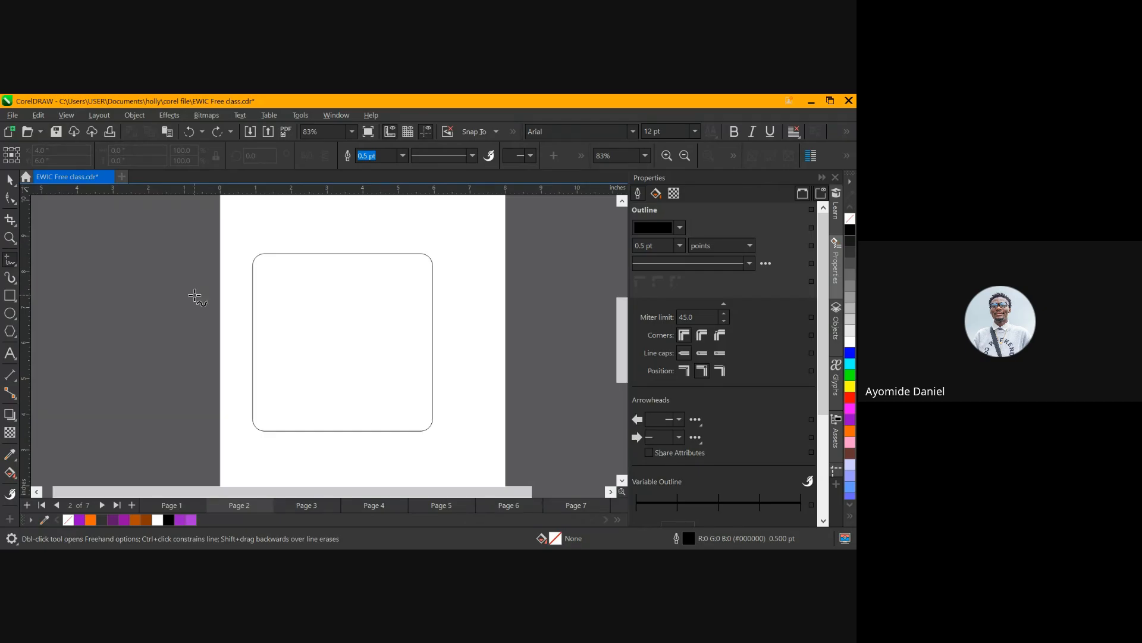
mouse_move(122, 251)
mouse_down()
mouse_move(132, 297)
mouse_move(173, 318)
mouse_move(181, 344)
mouse_move(215, 351)
mouse_move(183, 350)
mouse_up()
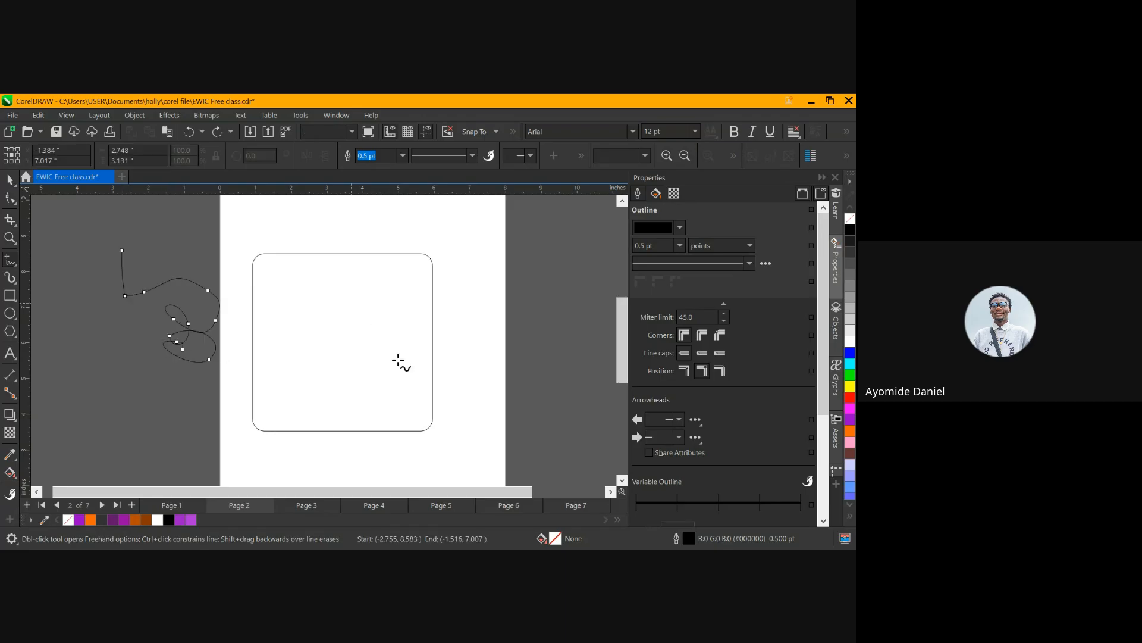
drag(353, 302, 354, 335)
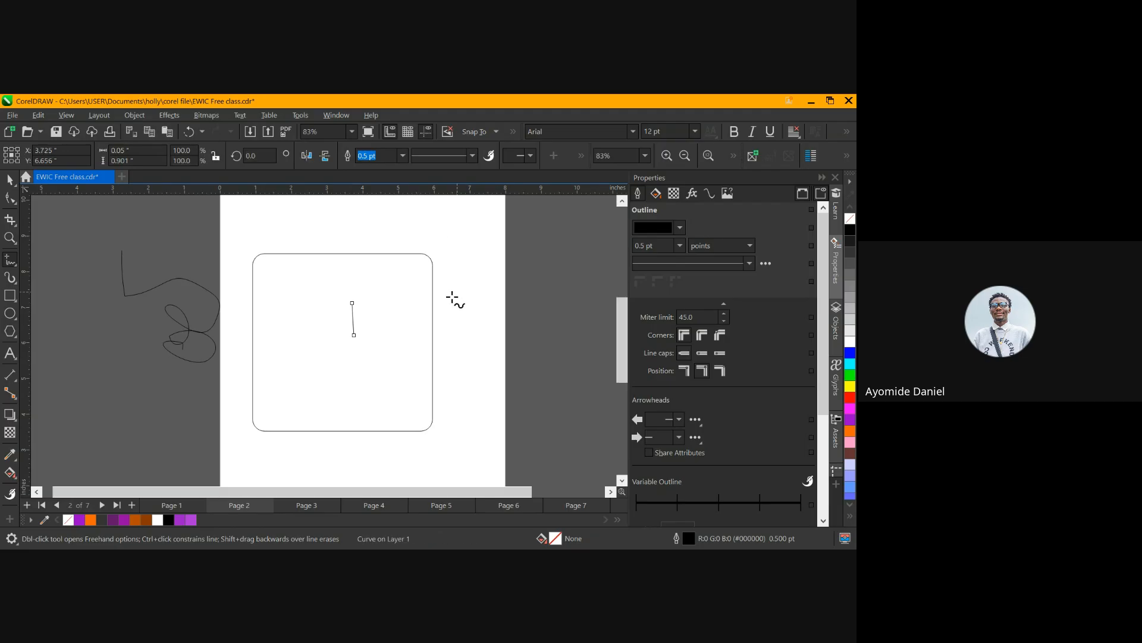
Draw two nearly horizontal lines about 2.24 in and 1.88 in wide above the rounded rectangle with the Freehand tool
click(299, 231)
click(380, 227)
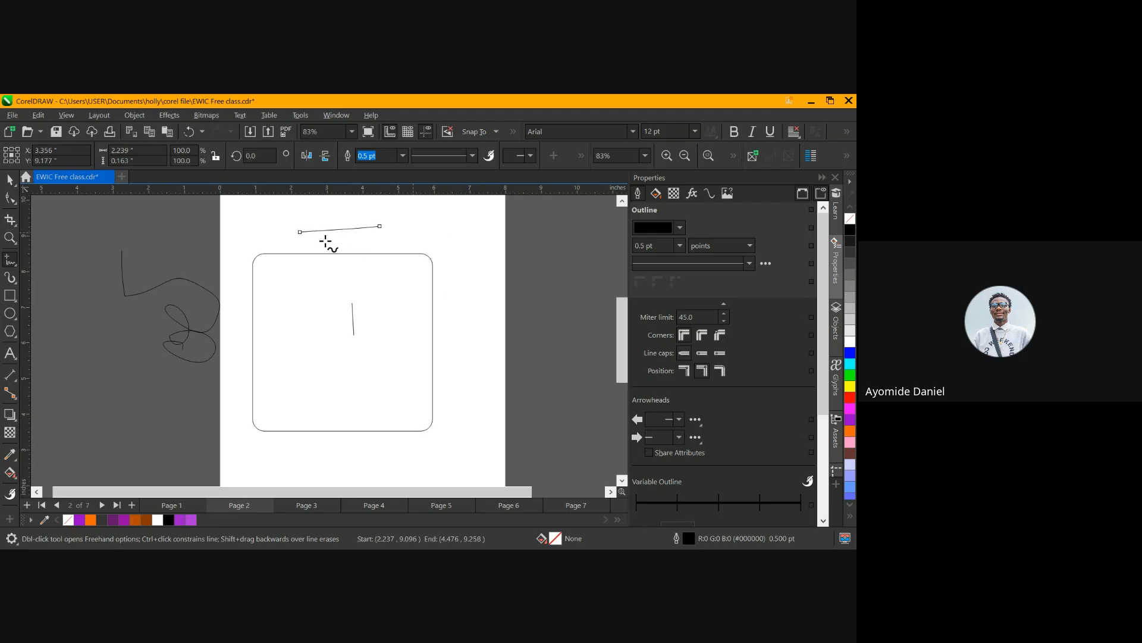
click(325, 241)
click(392, 234)
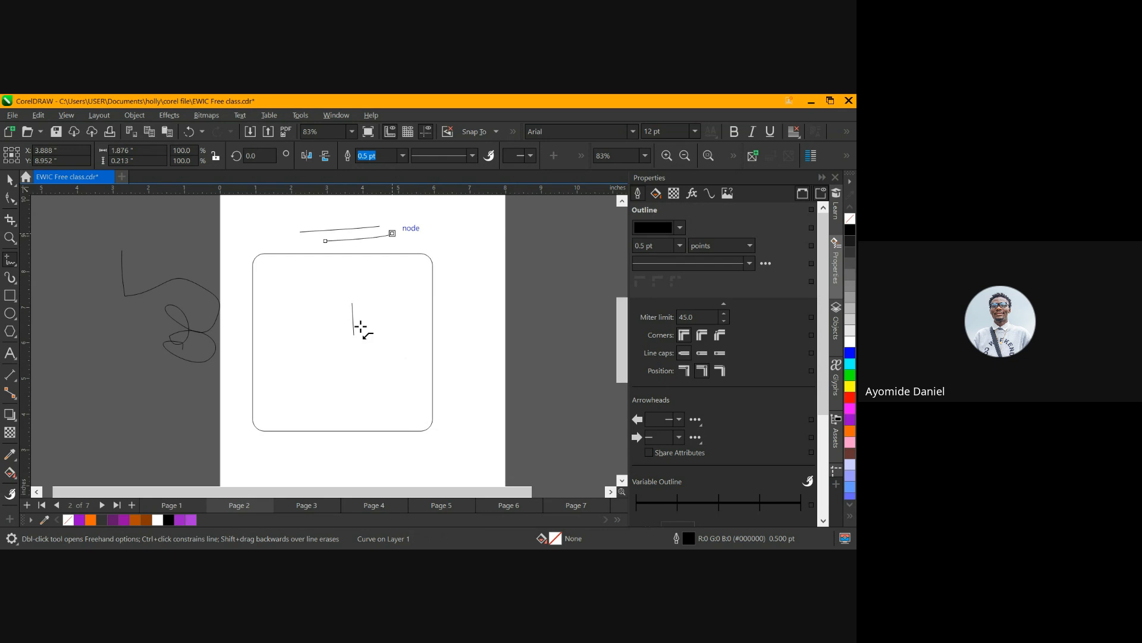
Draw a horizontal line about 2.98 in long below the rounded rectangle and a freehand scribble about 2.46 by 1.27 in under it
scroll(357, 323, up, 1)
scroll(355, 280, down, 1)
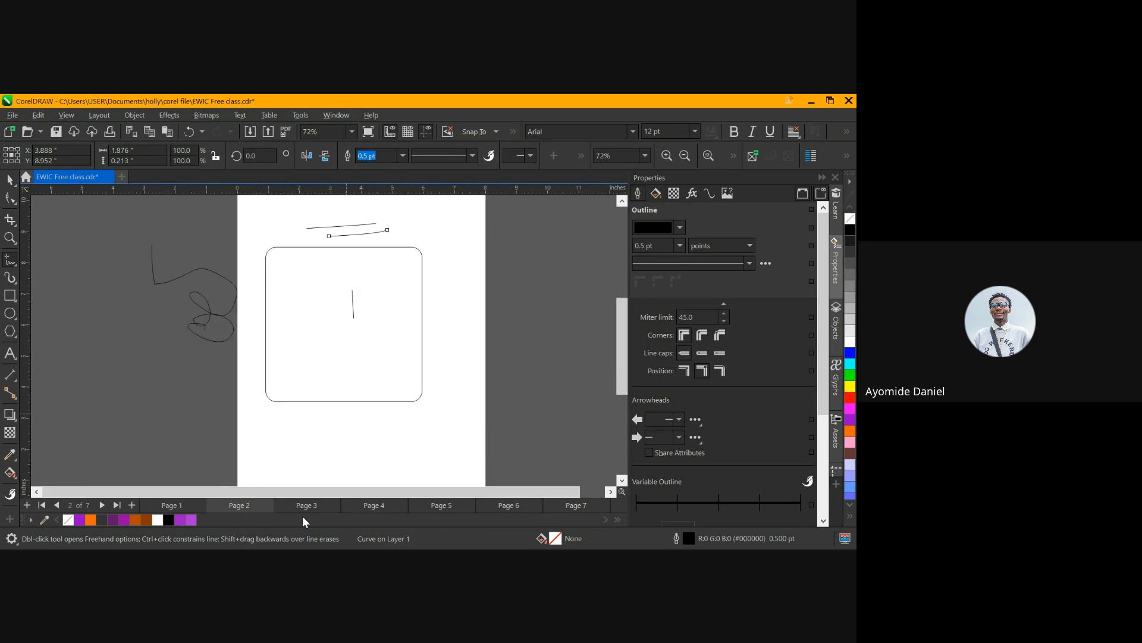
click(331, 428)
click(424, 428)
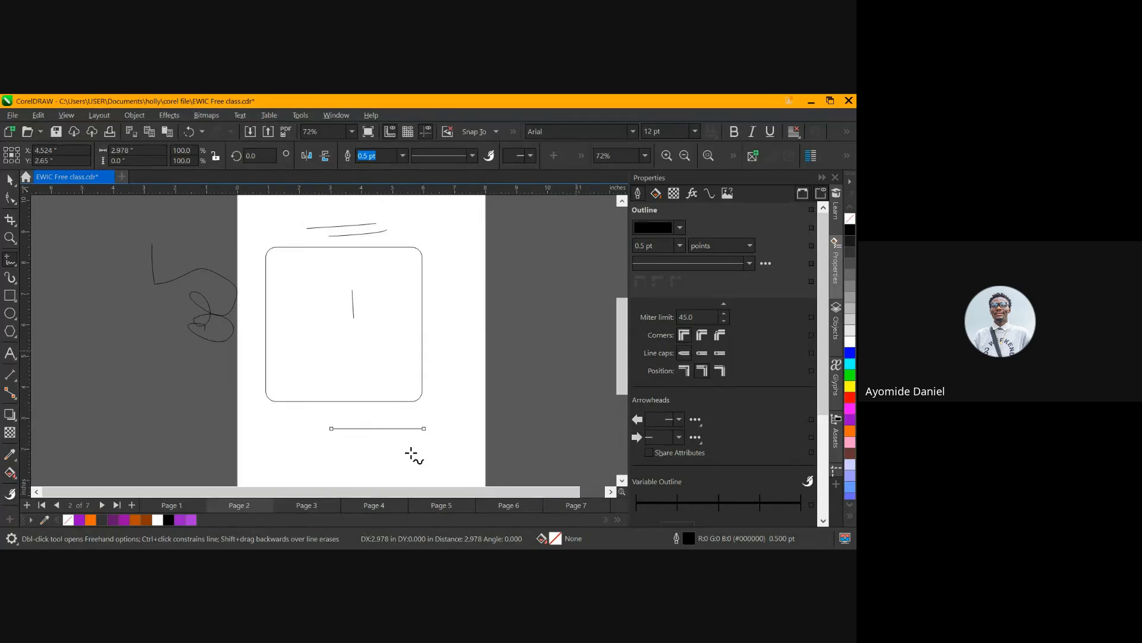
mouse_move(374, 434)
mouse_down()
mouse_move(370, 471)
mouse_move(399, 463)
mouse_move(330, 446)
mouse_up()
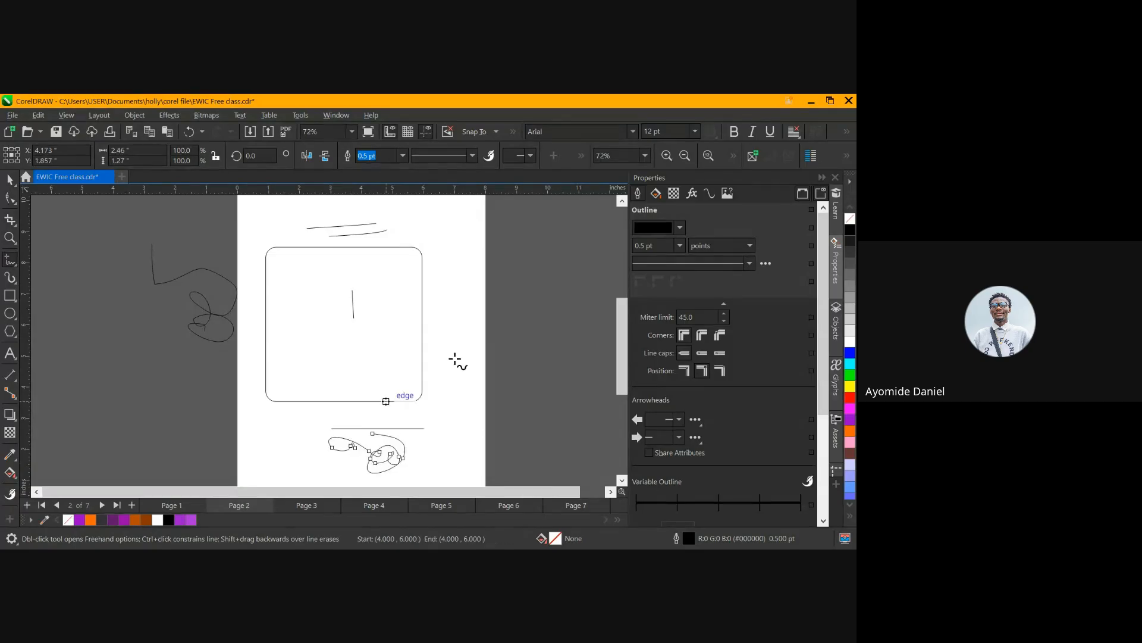
Sketch a few connected strokes inside the rounded rectangle and a signature-like scribble near the page's lower right edge
scroll(439, 399, down, 1)
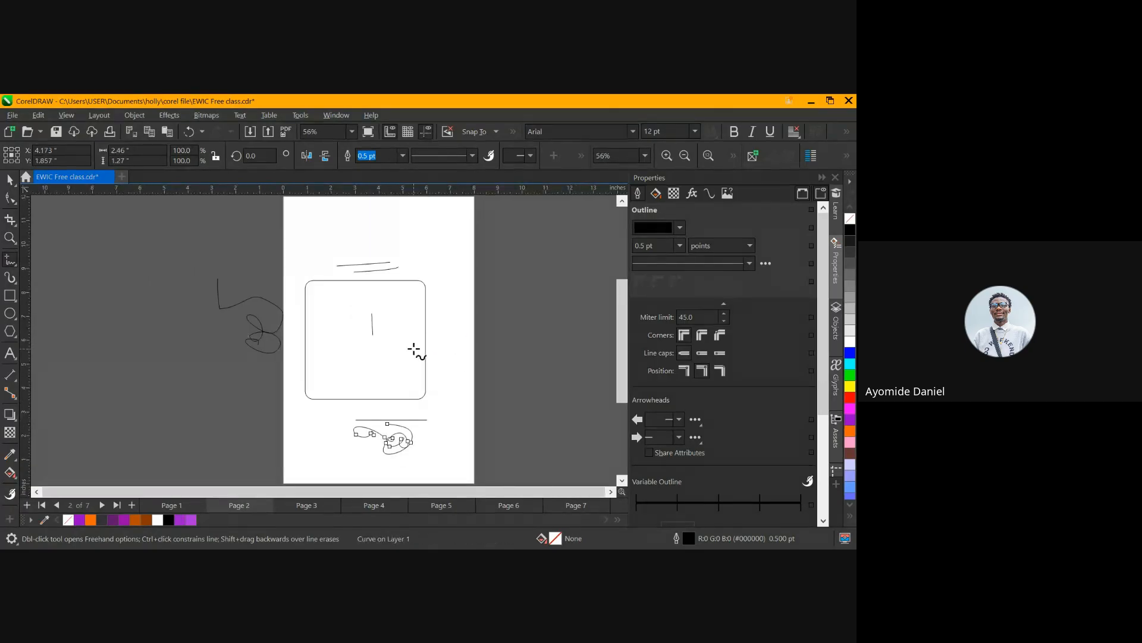
scroll(414, 353, up, 2)
scroll(262, 354, up, 2)
mouse_move(240, 382)
mouse_down()
mouse_move(249, 349)
mouse_move(326, 344)
mouse_up()
scroll(253, 367, down, 1)
mouse_move(428, 373)
mouse_down()
mouse_move(435, 413)
mouse_move(453, 410)
mouse_move(410, 410)
mouse_move(565, 396)
mouse_move(505, 424)
mouse_up()
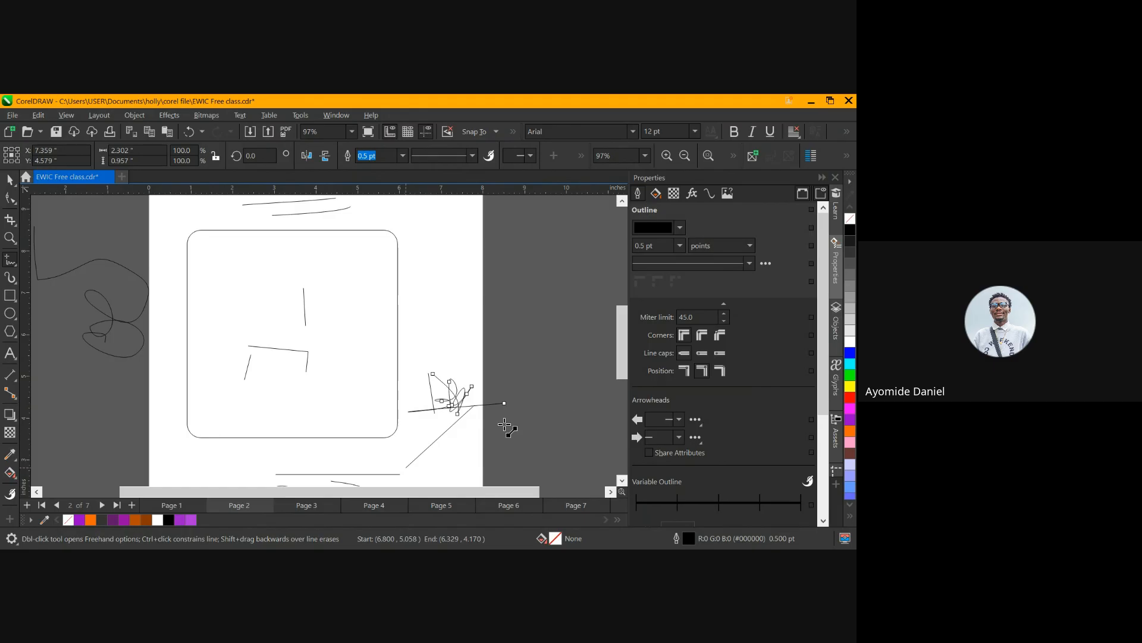
click(456, 387)
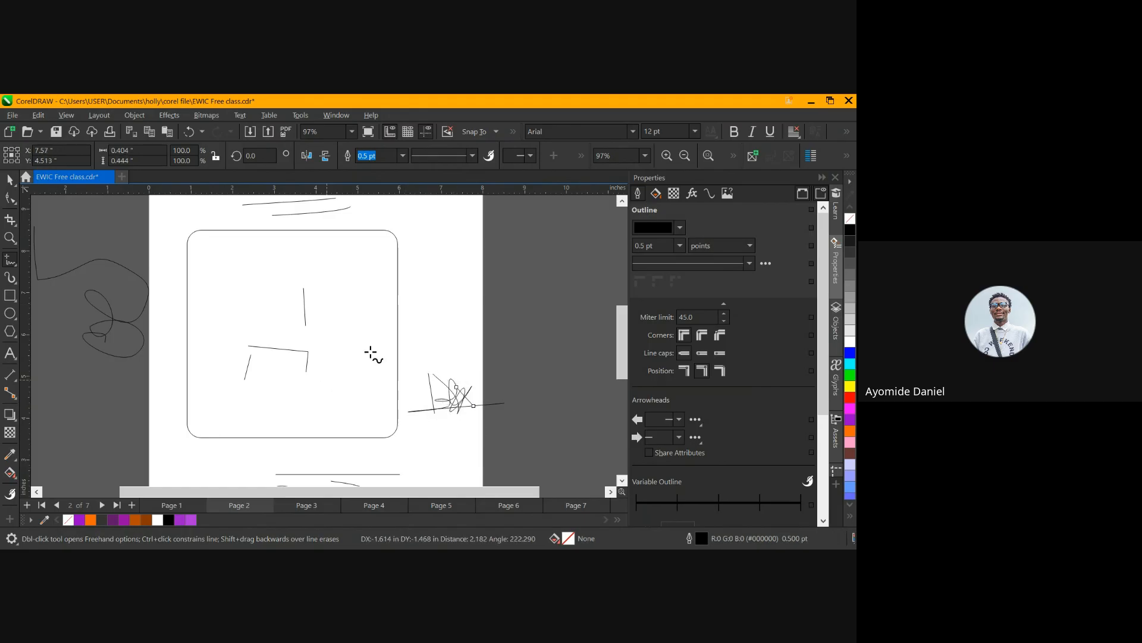
Draw a closed box about 0.67 by 0.75 in right of the rounded rectangle from constrained straight freehand segments
scroll(379, 330, up, 1)
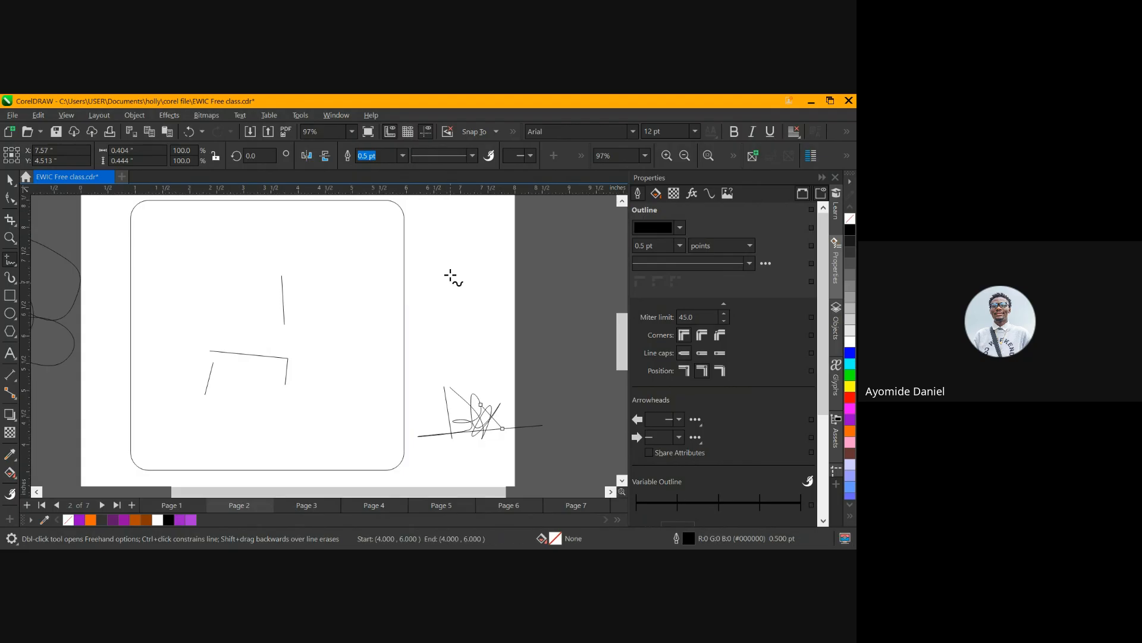
click(448, 243)
ctrl+click(448, 279)
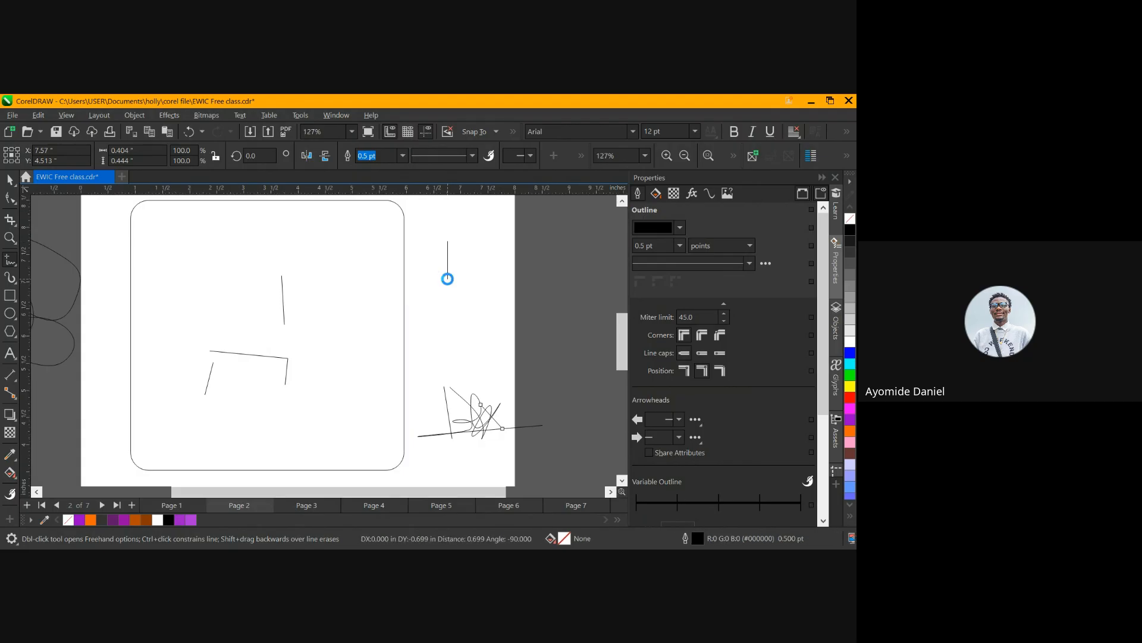
click(447, 278)
ctrl+click(485, 279)
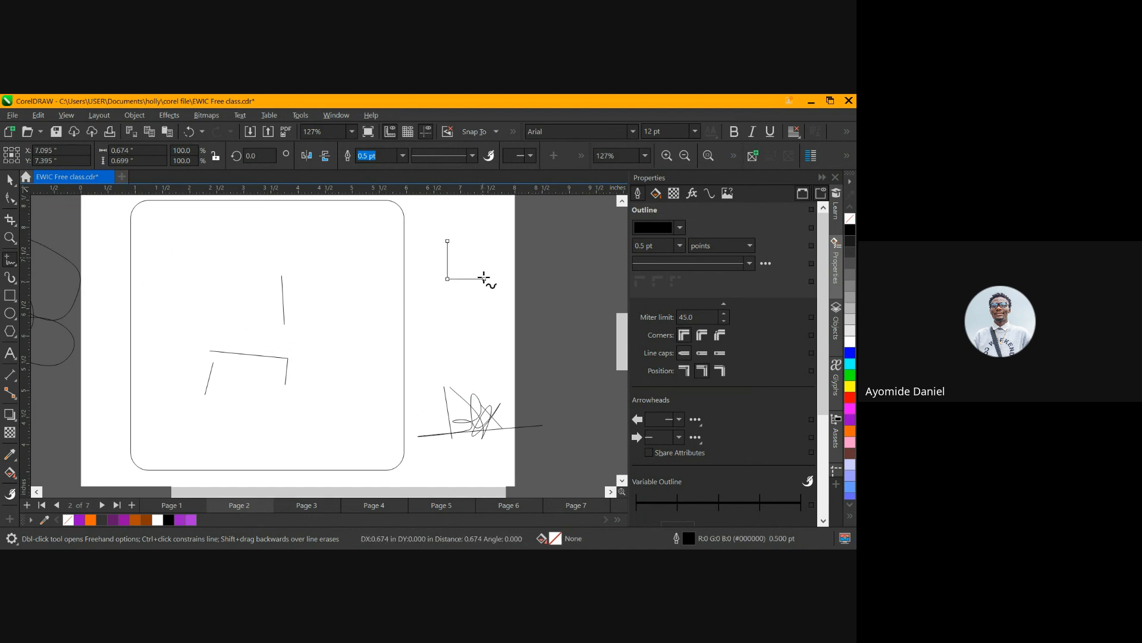
click(485, 278)
ctrl+click(485, 238)
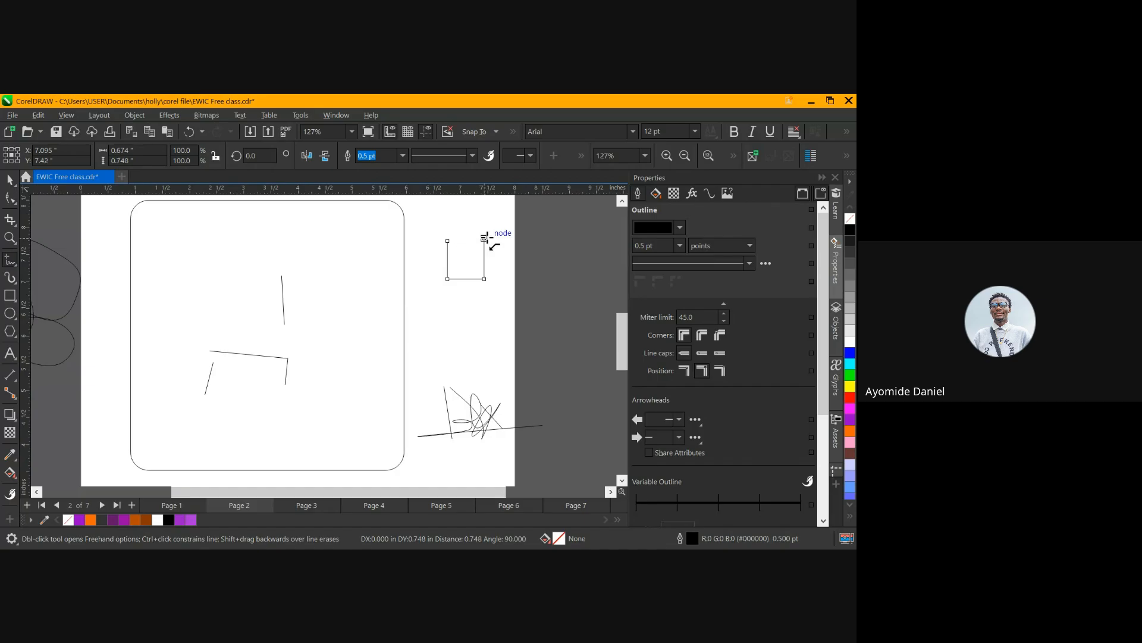
click(448, 238)
Move the small box to about X 7.00 in, Y 7.03 in and deselect it
key(space)
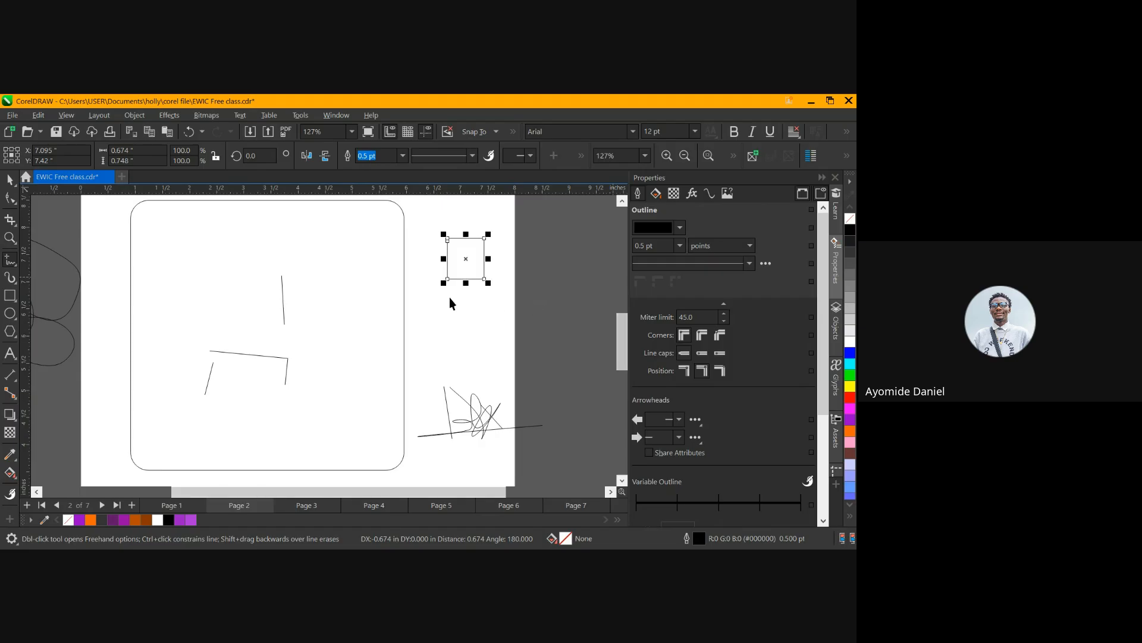
drag(466, 259, 461, 280)
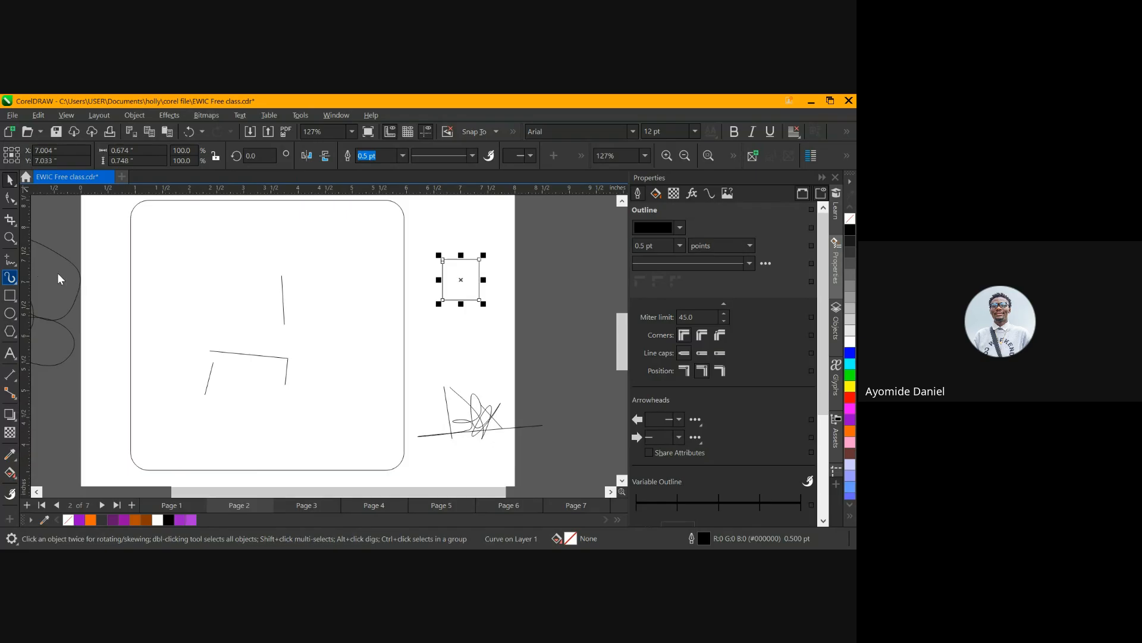
click(90, 260)
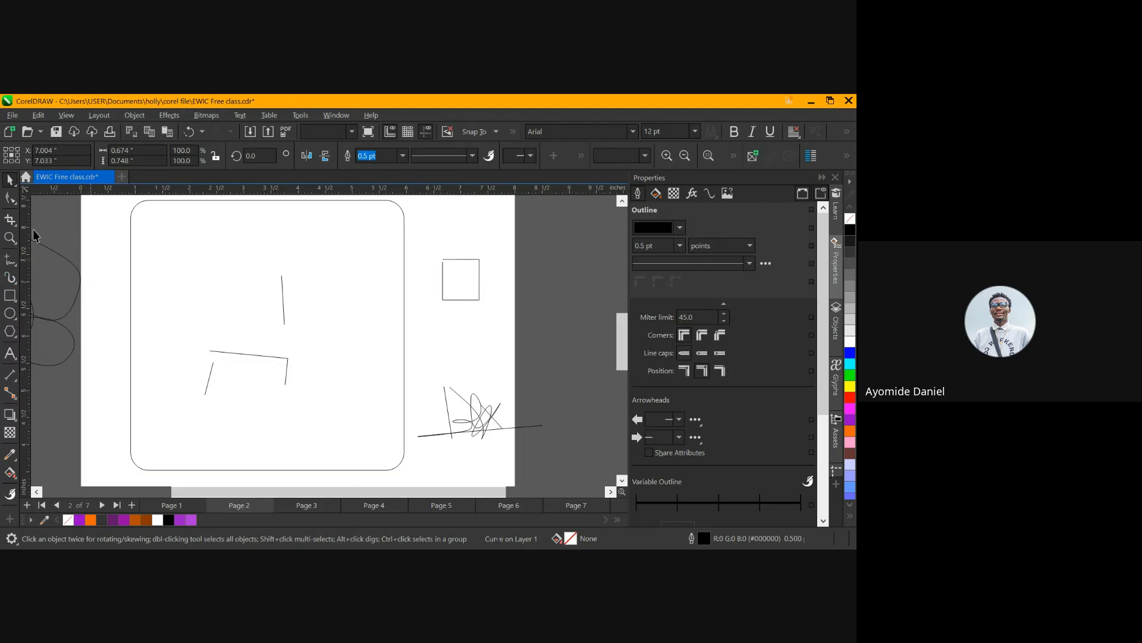
Delete the three sketched strokes inside the rounded rectangle
drag(65, 243, 366, 416)
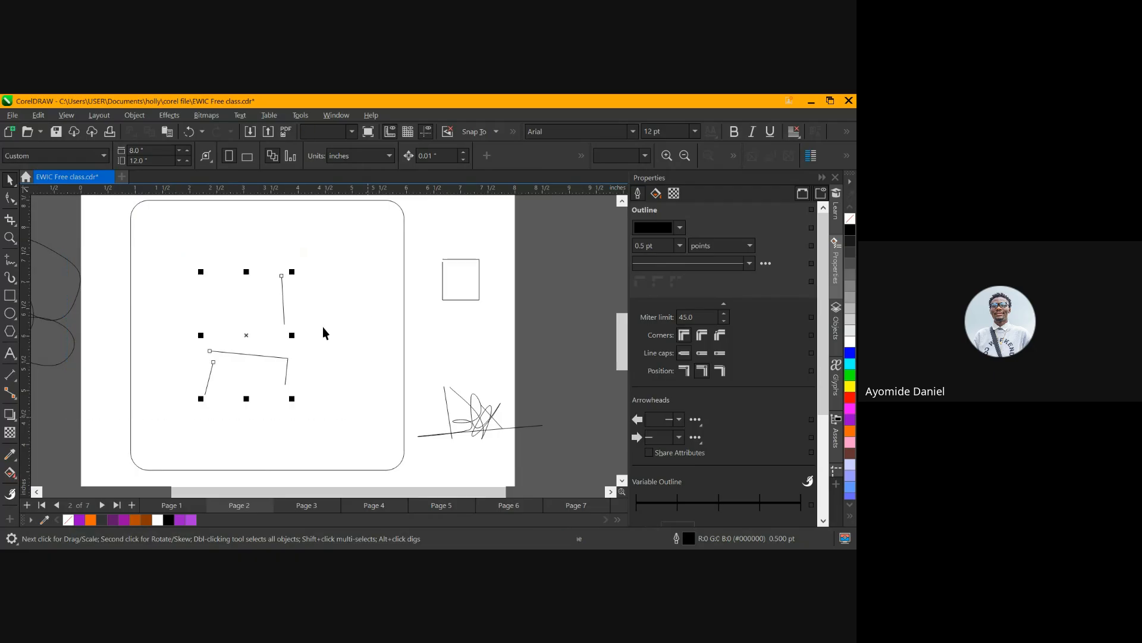
key(Delete)
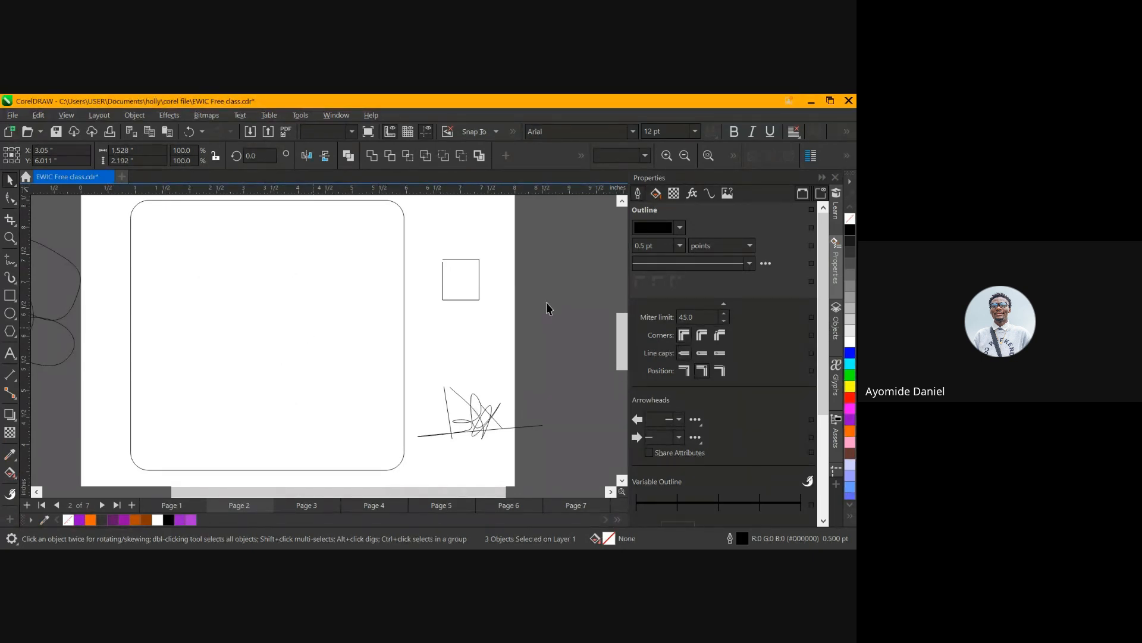
key(Escape)
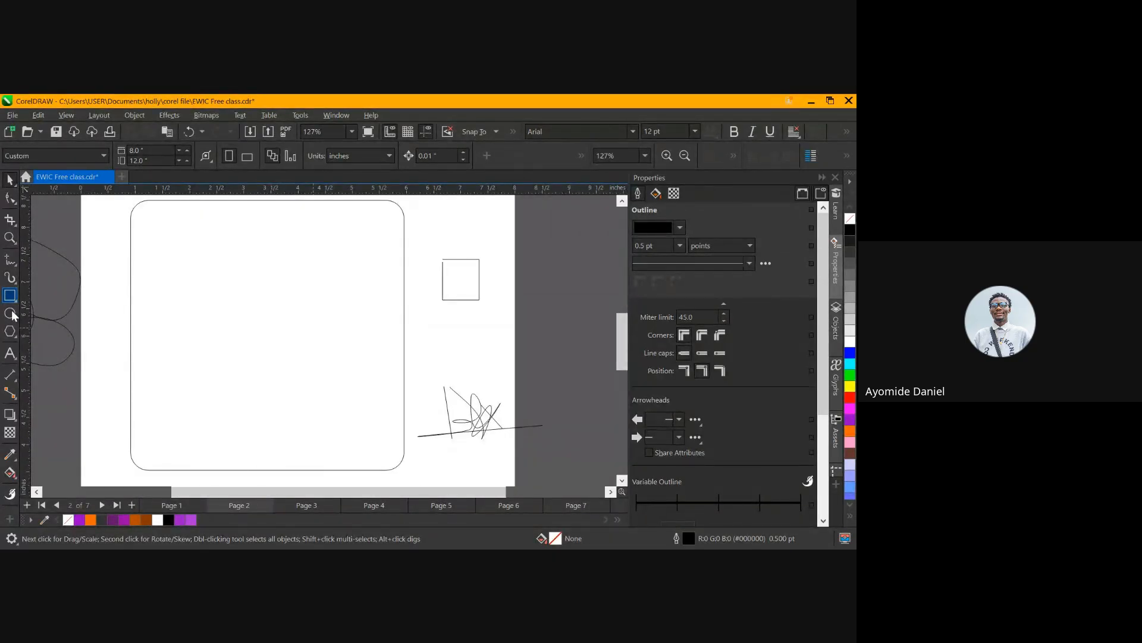
Delete all the remaining shapes, lines and scribbles on and beside the page
click(13, 298)
scroll(248, 296, down, 2)
scroll(248, 296, down, 1)
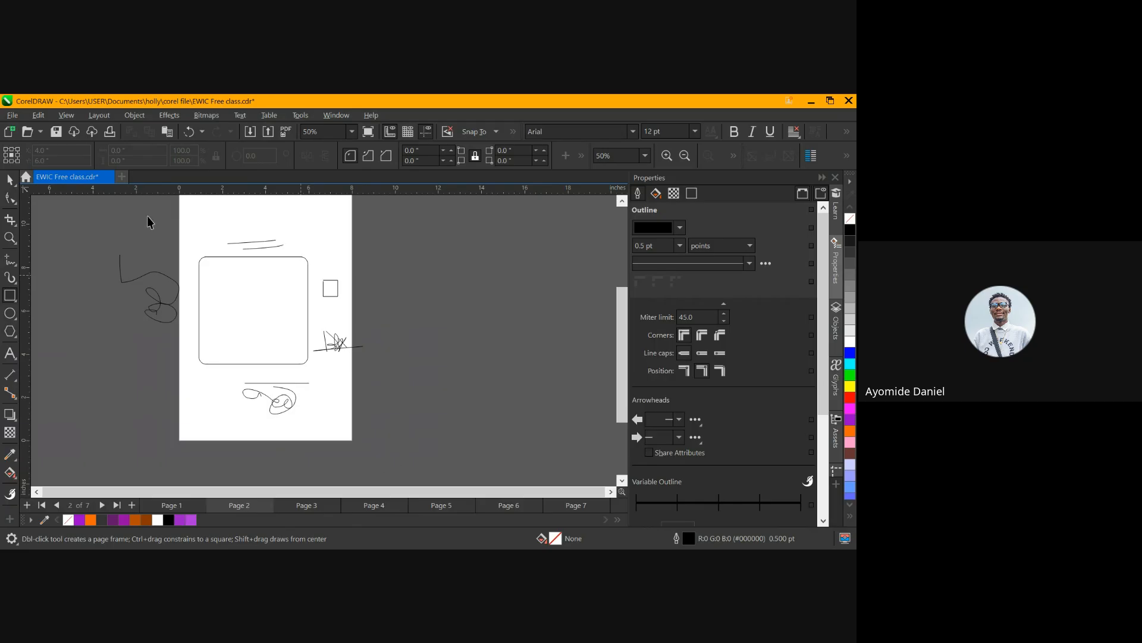
key(space)
drag(110, 231, 407, 427)
key(Delete)
Draw a rectangle about 4.51 by 3.51 in mid-page, with a small upright one and one about 3.02 by 1.61 in below it
click(11, 295)
drag(228, 262, 324, 338)
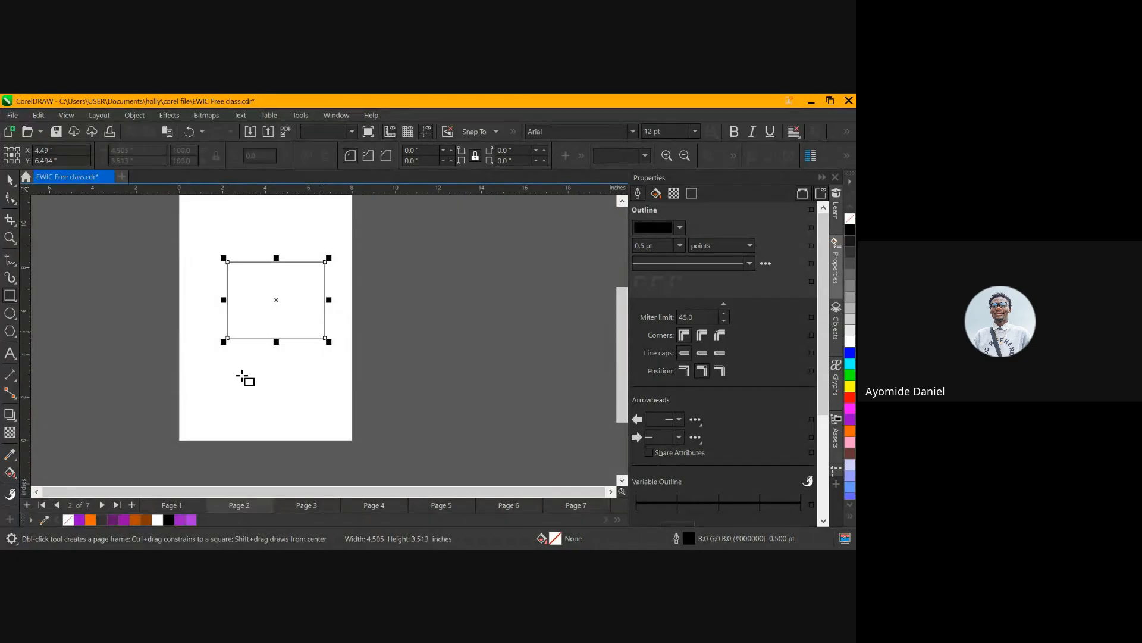
drag(246, 360, 261, 383)
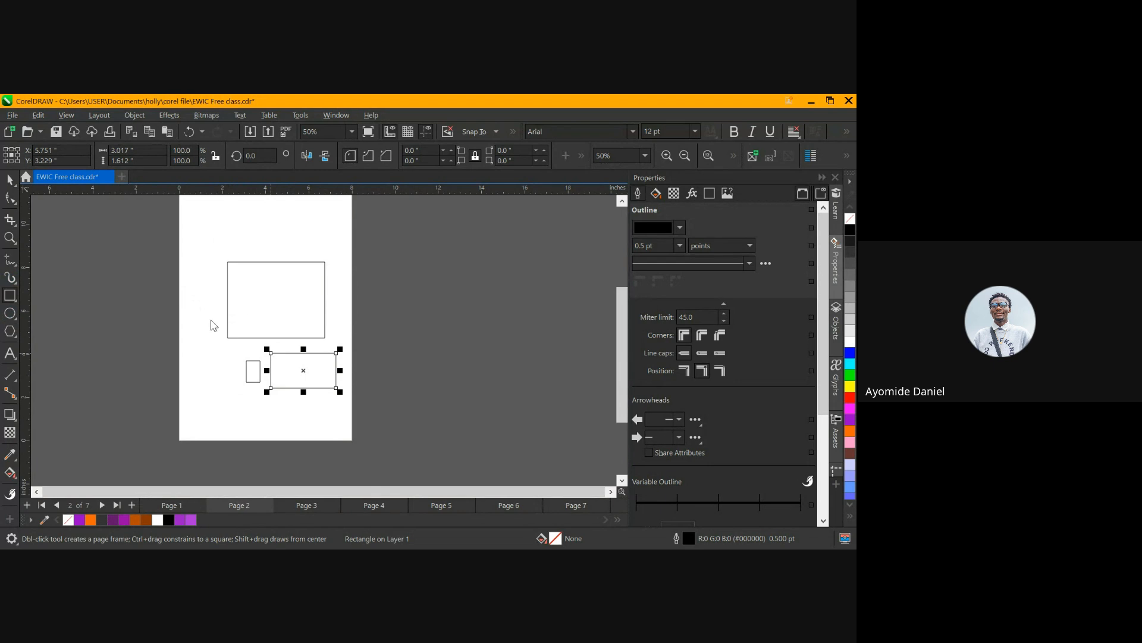
Draw an ellipse about 1.91 by 2.35 in inside the left part of the large rectangle
scroll(252, 304, up, 1)
key(F7)
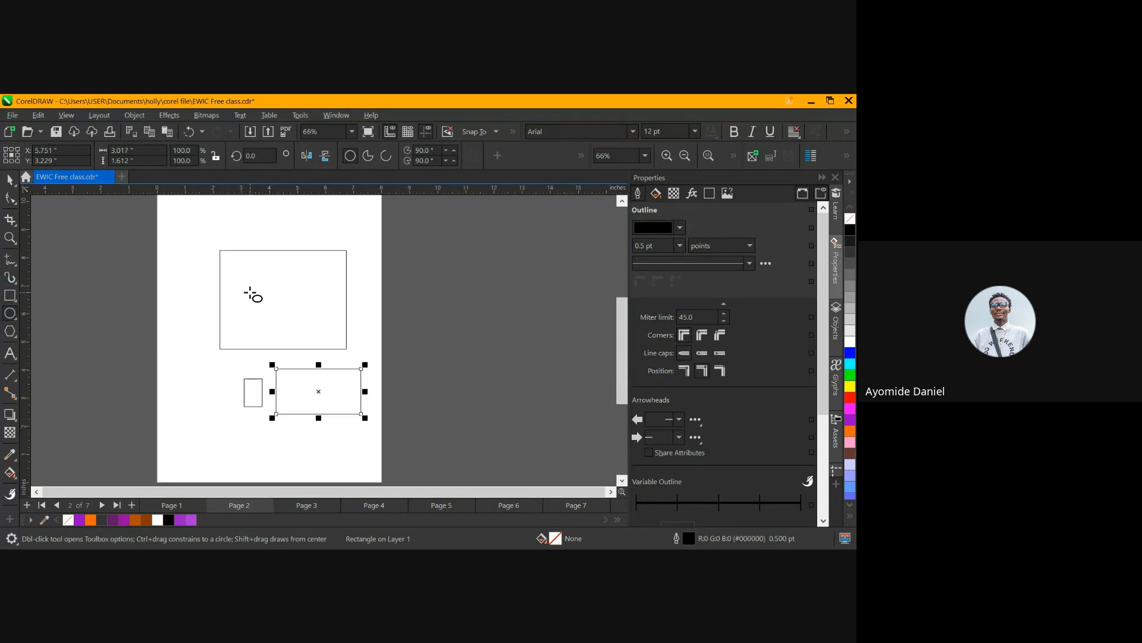
drag(255, 284, 285, 321)
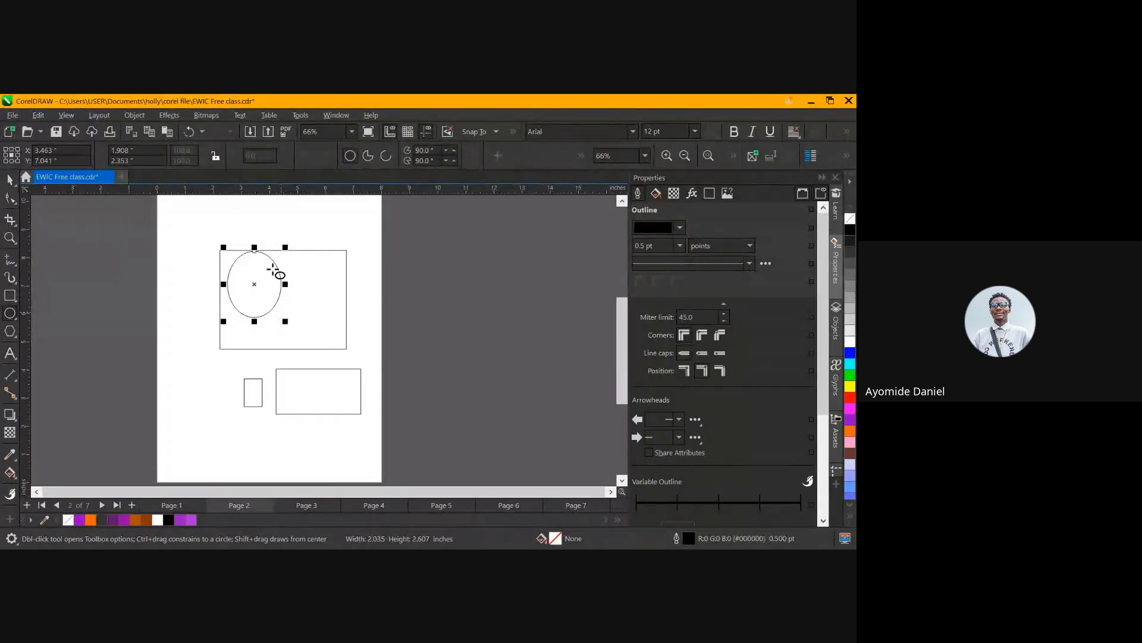
key(space)
Draw a nearly circular ellipse about 2.80 by 2.85 in near the page's lower left corner
scroll(189, 433, up, 4)
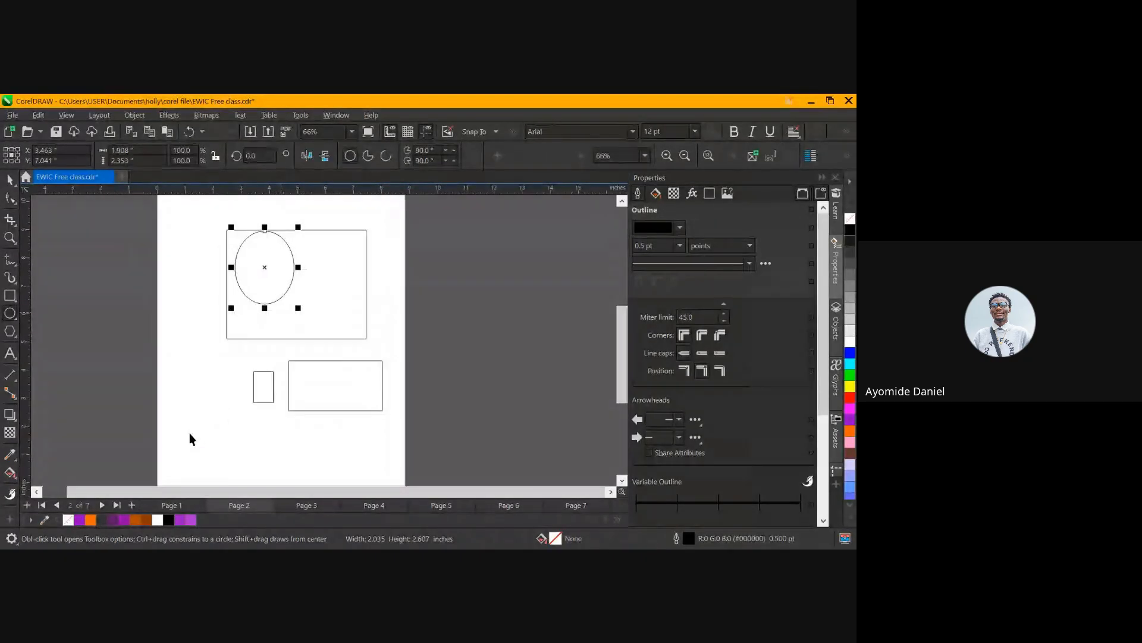
key(v)
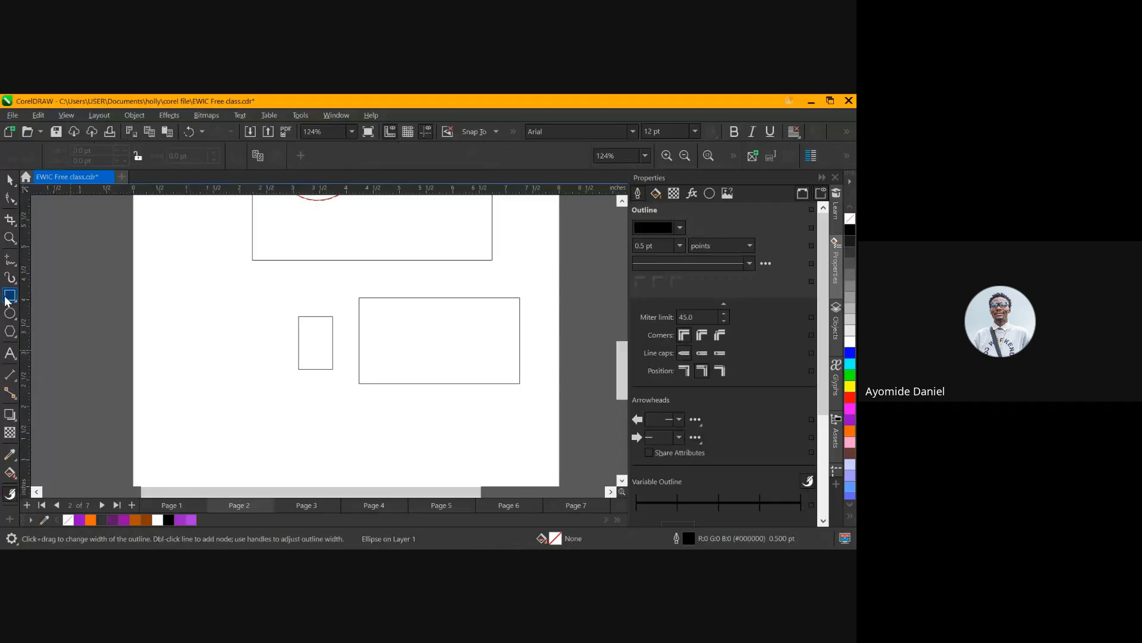
key(F7)
drag(215, 406, 293, 417)
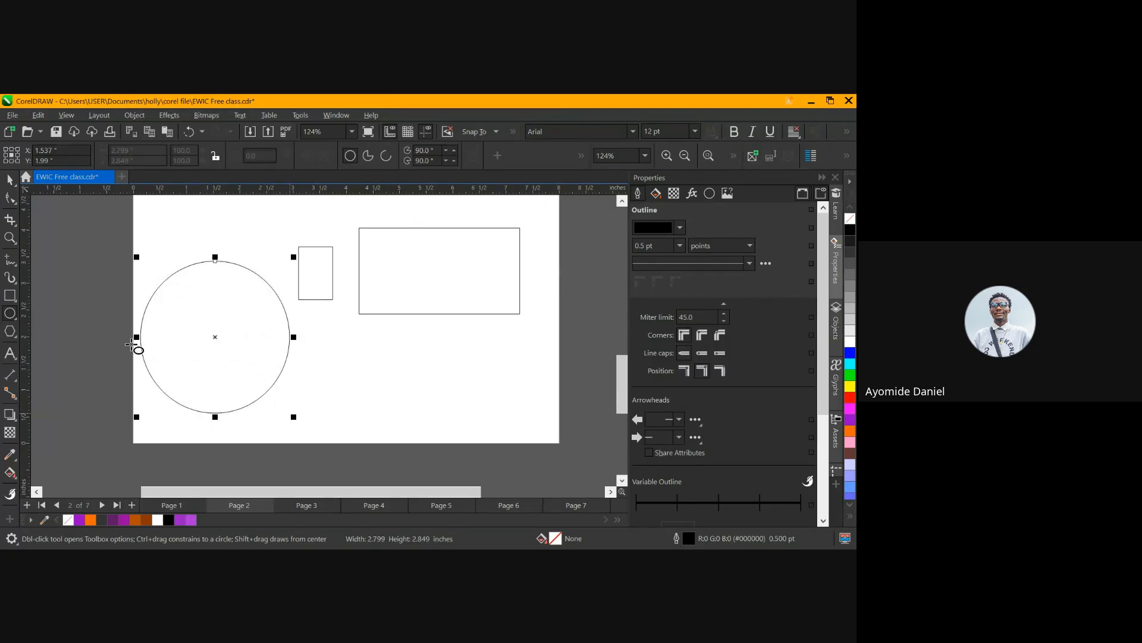
Draw an eight-sided polygon about 2.17 by 1.39 in below the wide rectangle
click(10, 332)
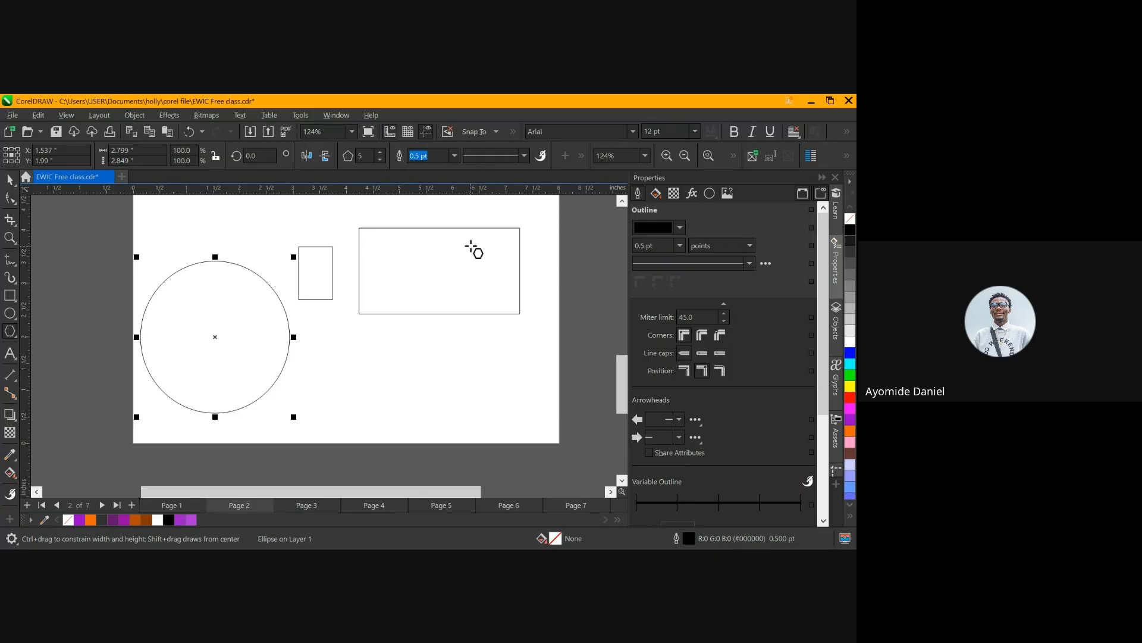
click(381, 151)
click(380, 151)
click(381, 151)
mouse_move(354, 343)
mouse_down()
mouse_move(464, 402)
mouse_move(477, 425)
mouse_up()
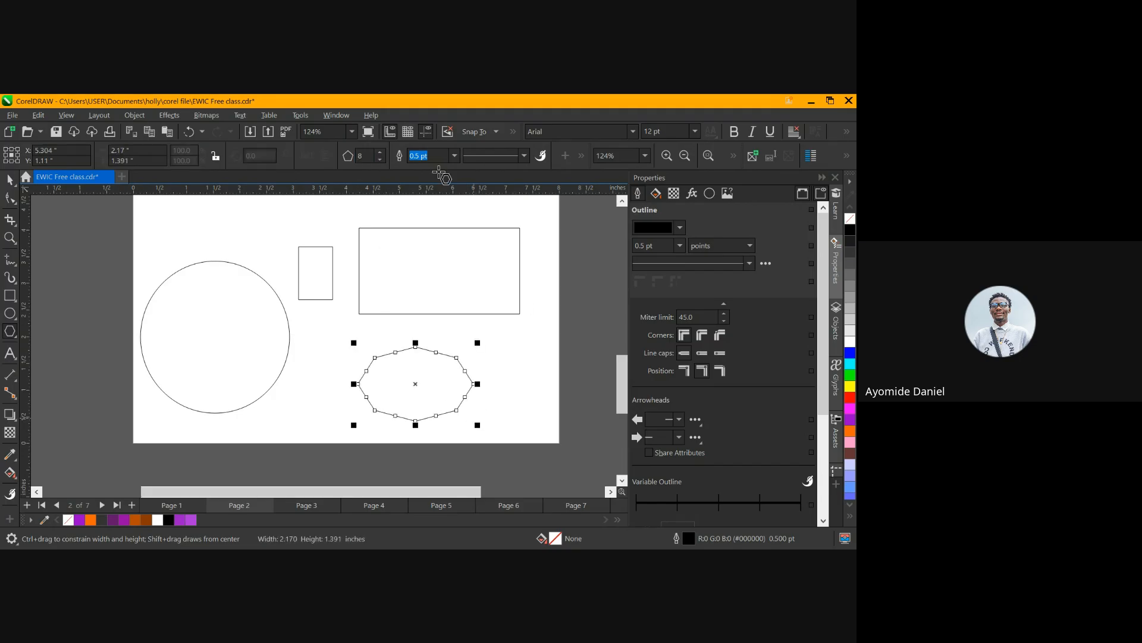
Reduce the polygon to 5 sides and reshape it into a star by moving a side's midpoint node inward
click(380, 158)
click(381, 159)
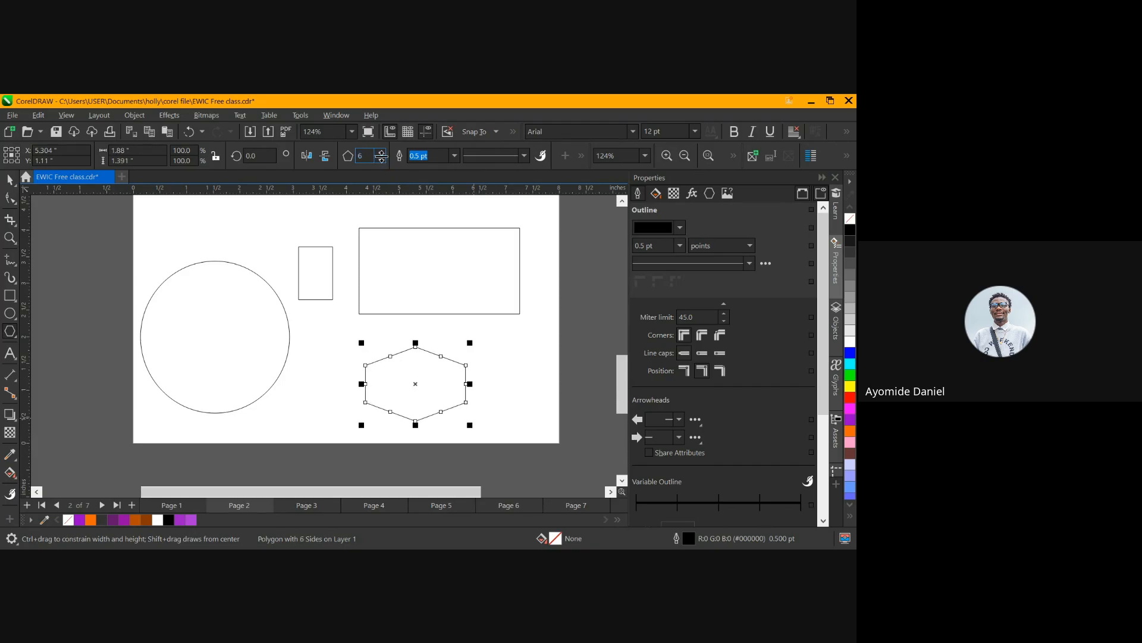
click(380, 158)
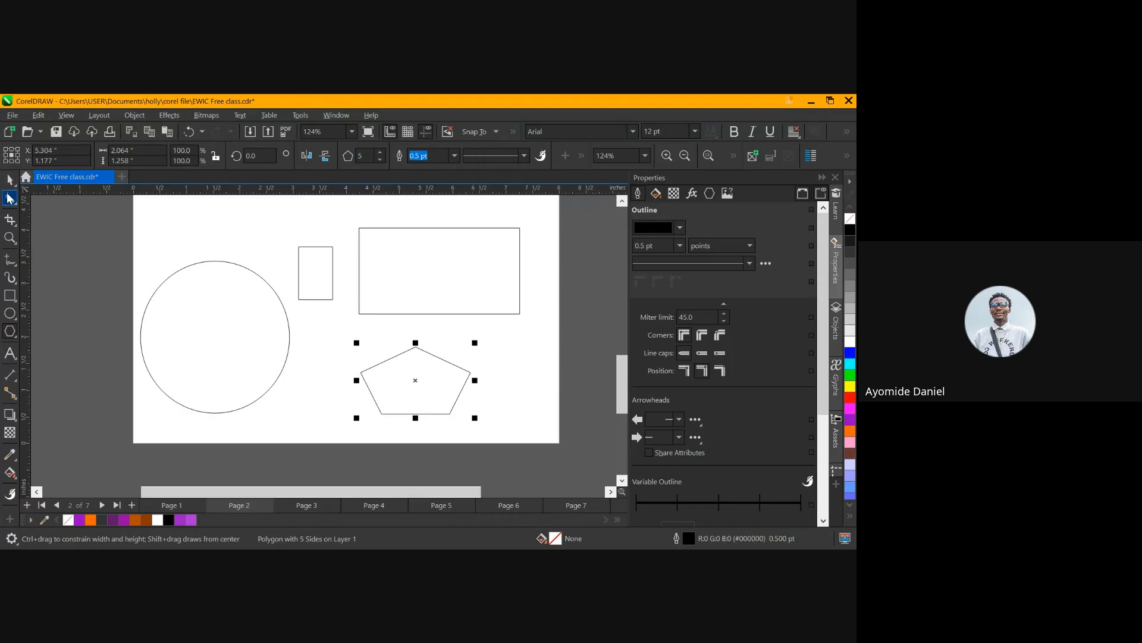
click(10, 198)
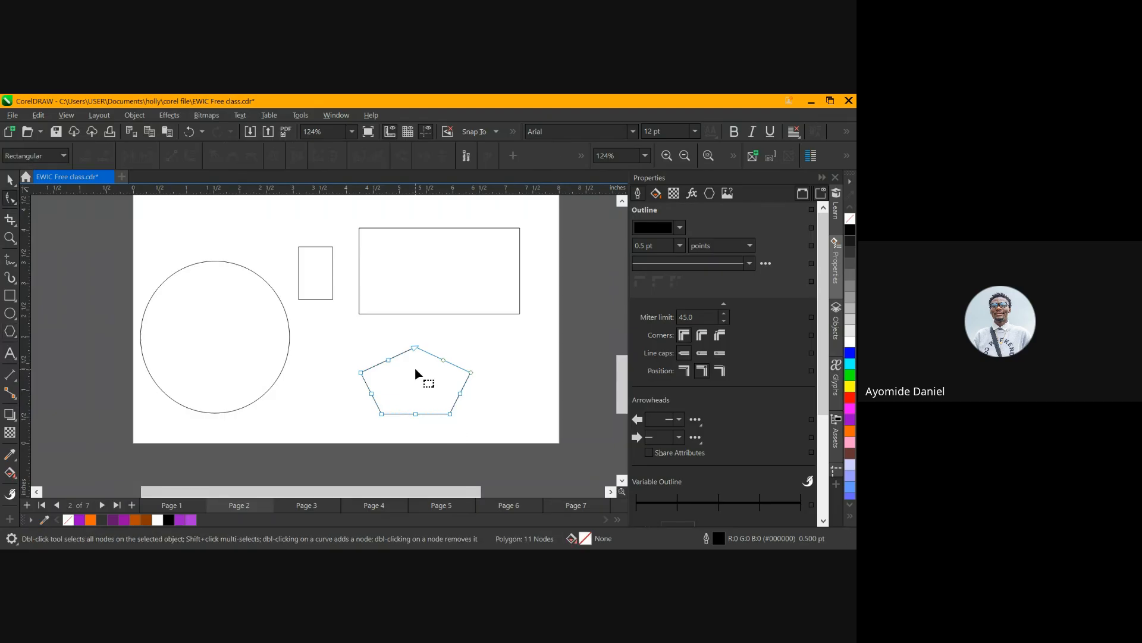
drag(389, 360, 404, 374)
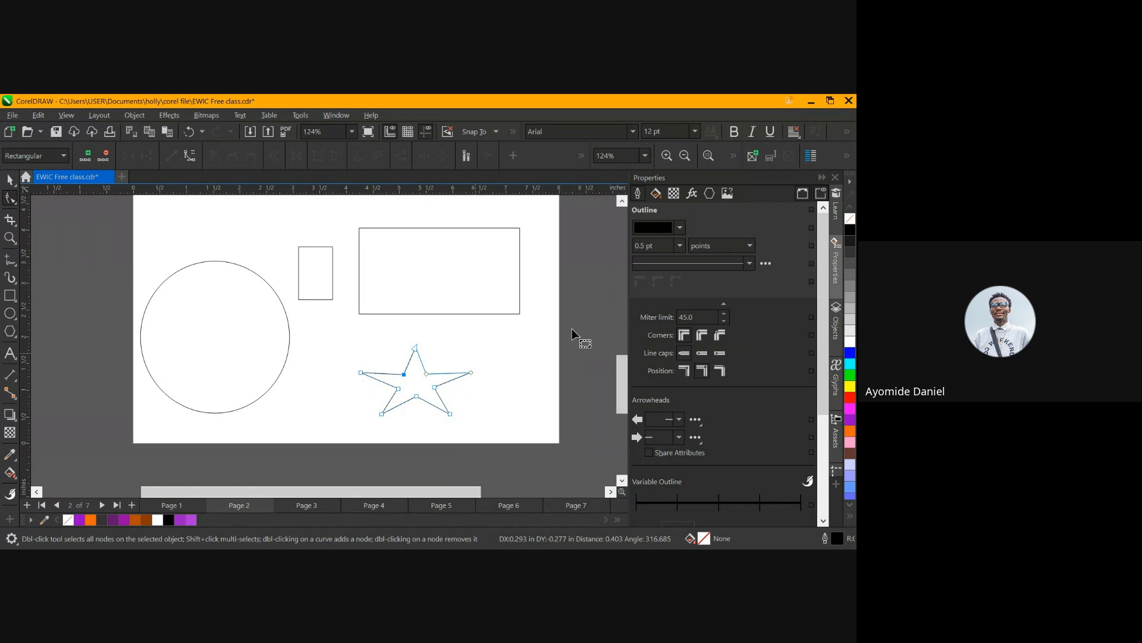
Add the artistic text "THIS IS A FREE CLASS" near the bottom of the page, between the circle and the star
click(10, 355)
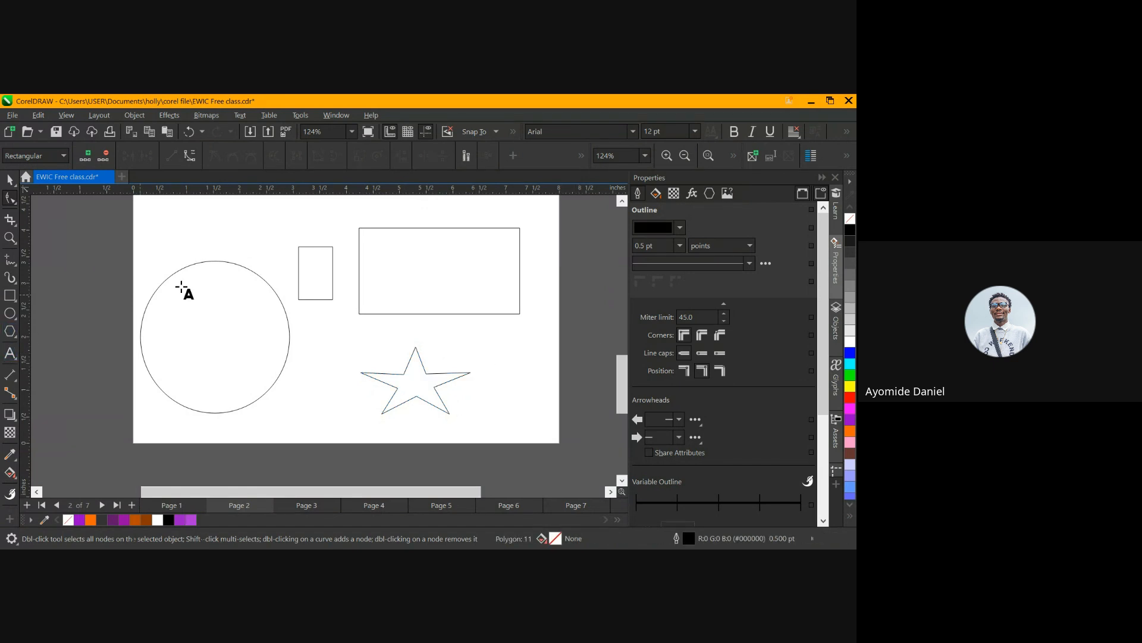
click(276, 405)
text(SDVVJKUK)
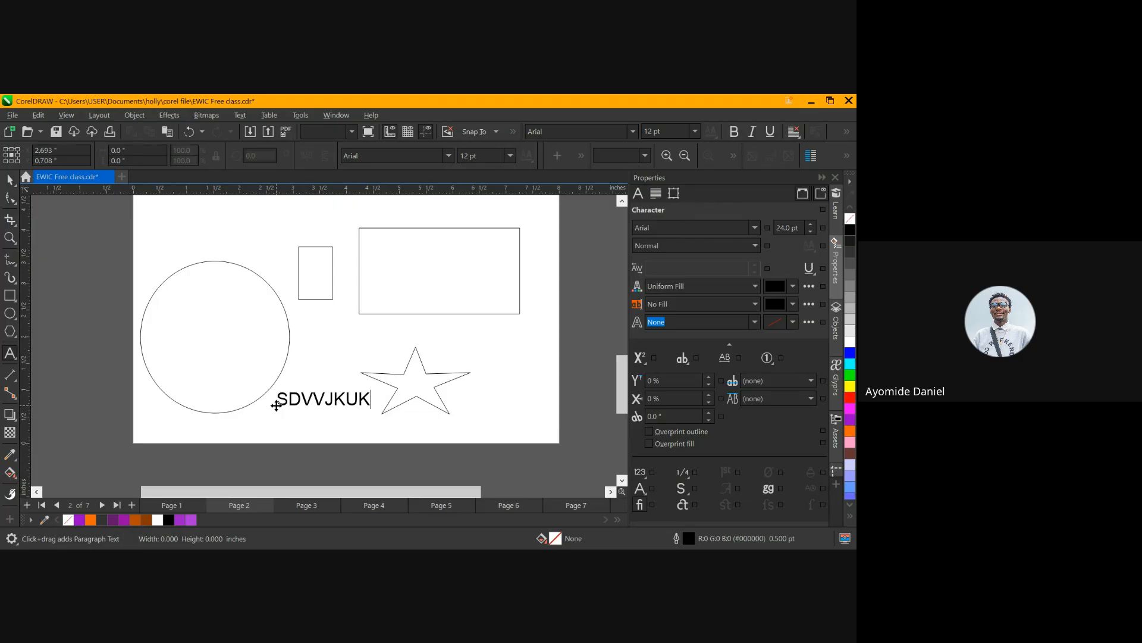
text(YHFG)
key(ctrl+a)
key(BackSpace)
text(THISI S)
key(BackSpace)
key(BackSpace)
key(BackSpace)
text(IS A FREE CLASS)
key(Escape)
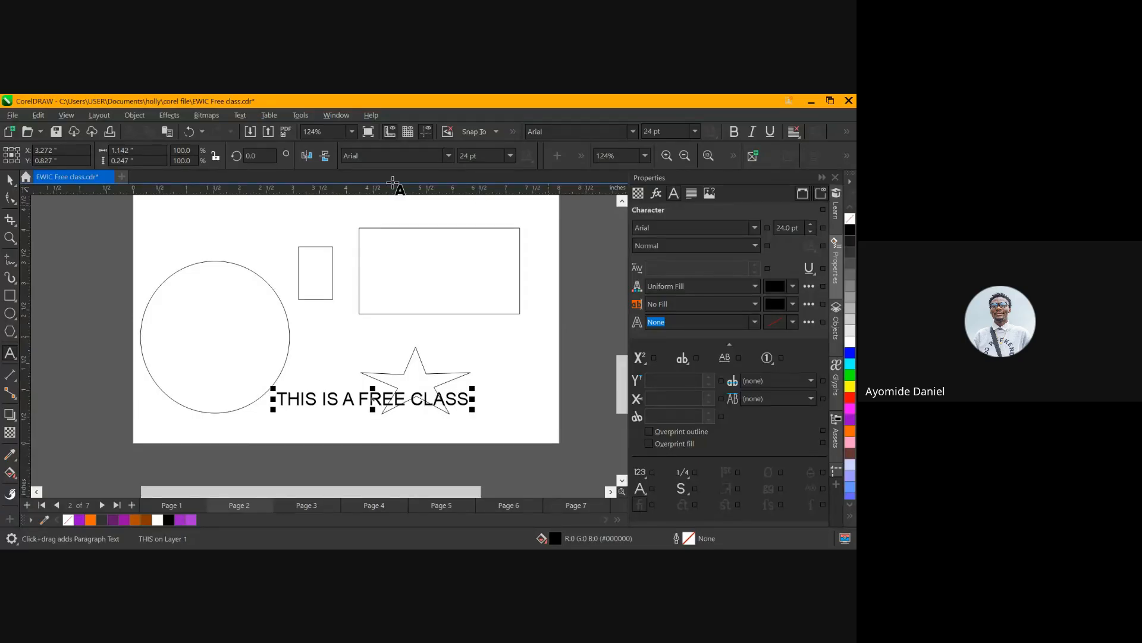
Move the text to about X 3.40 in, Y 0.56 in
click(9, 200)
scroll(374, 372, down, 2)
drag(375, 388, 341, 397)
Move the large circle up and scale it to about 50.1 %, placing it left of the small rectangle
click(294, 344)
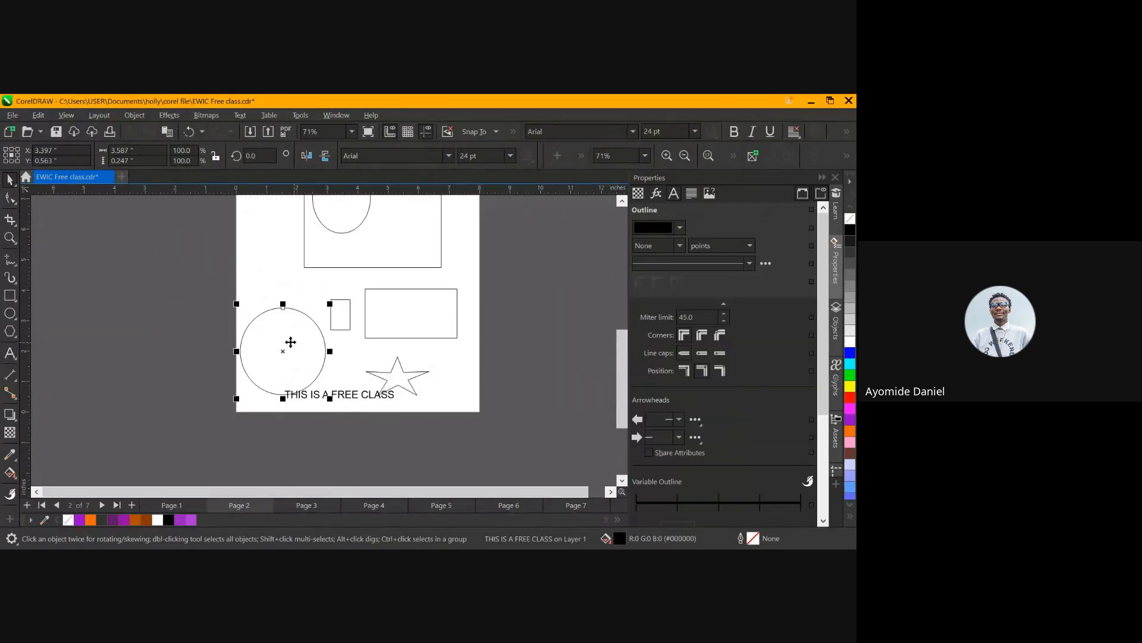
drag(286, 347, 274, 285)
drag(321, 360, 300, 339)
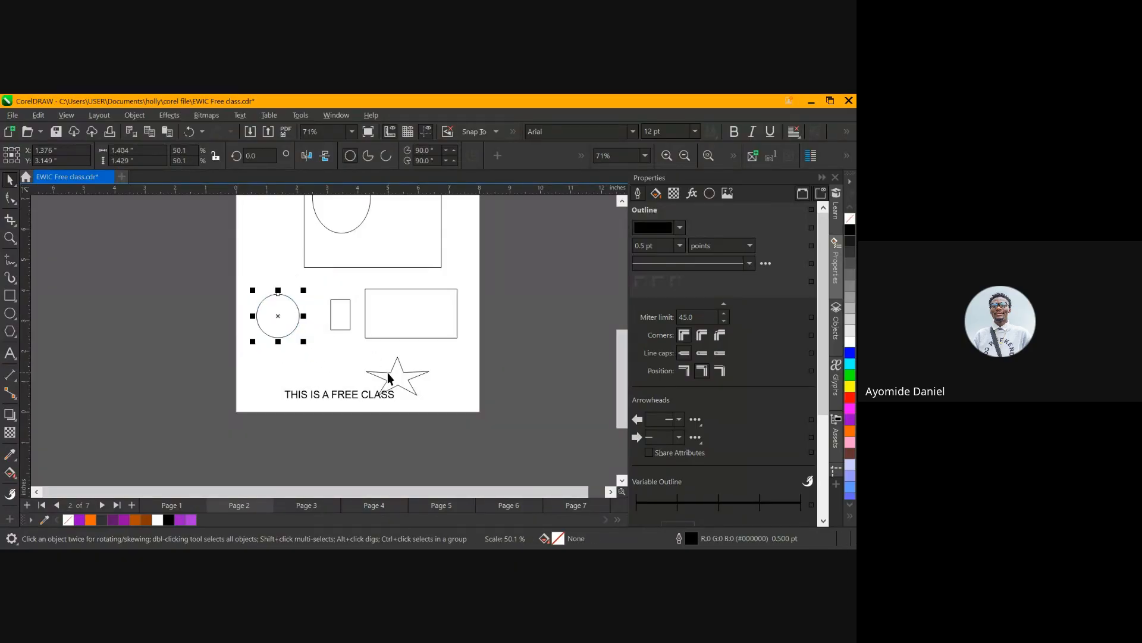
Delete the star, the circle and the two smaller rectangles
key(Delete)
drag(212, 249, 554, 350)
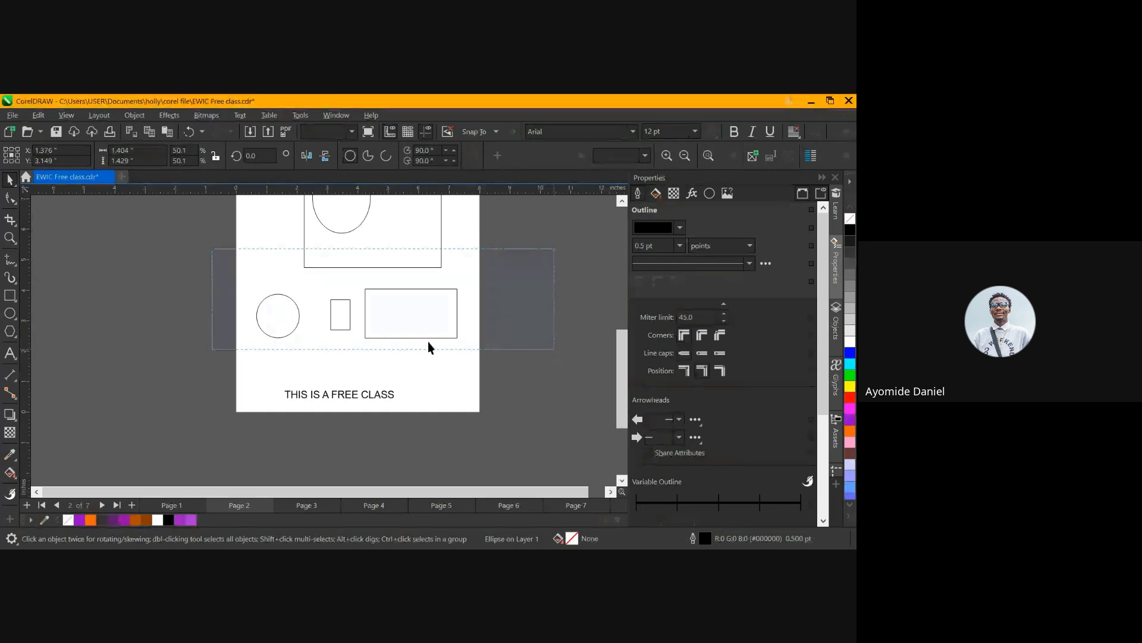
key(Delete)
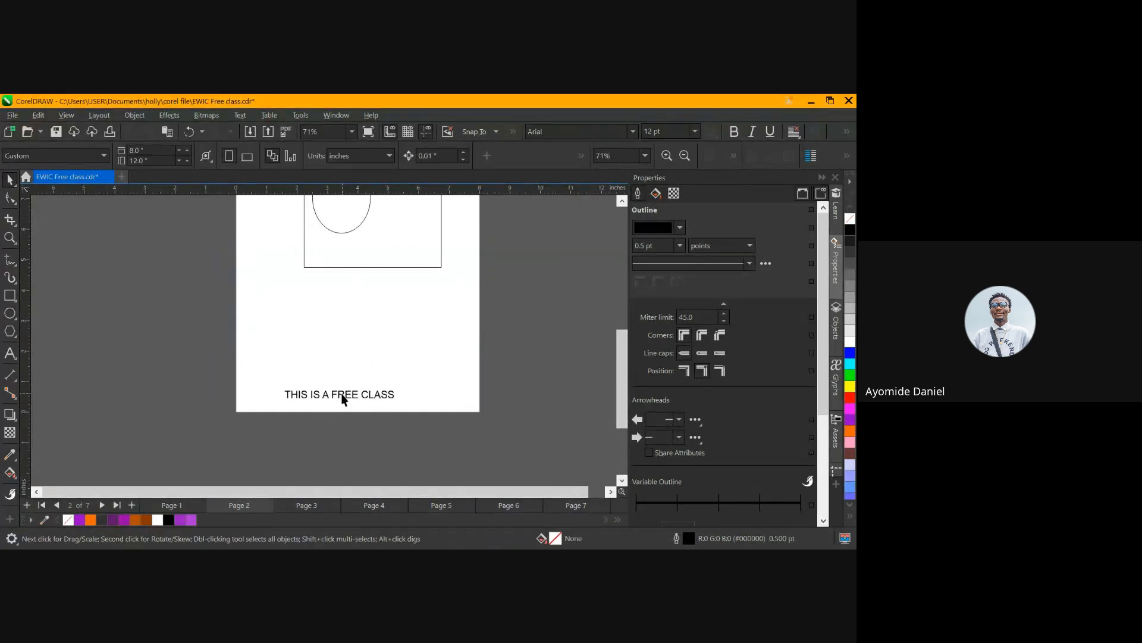
Move the text up to about X 3.44 in, Y 2.72 in, enlarge it to about 34.7 pt and deselect it
click(343, 396)
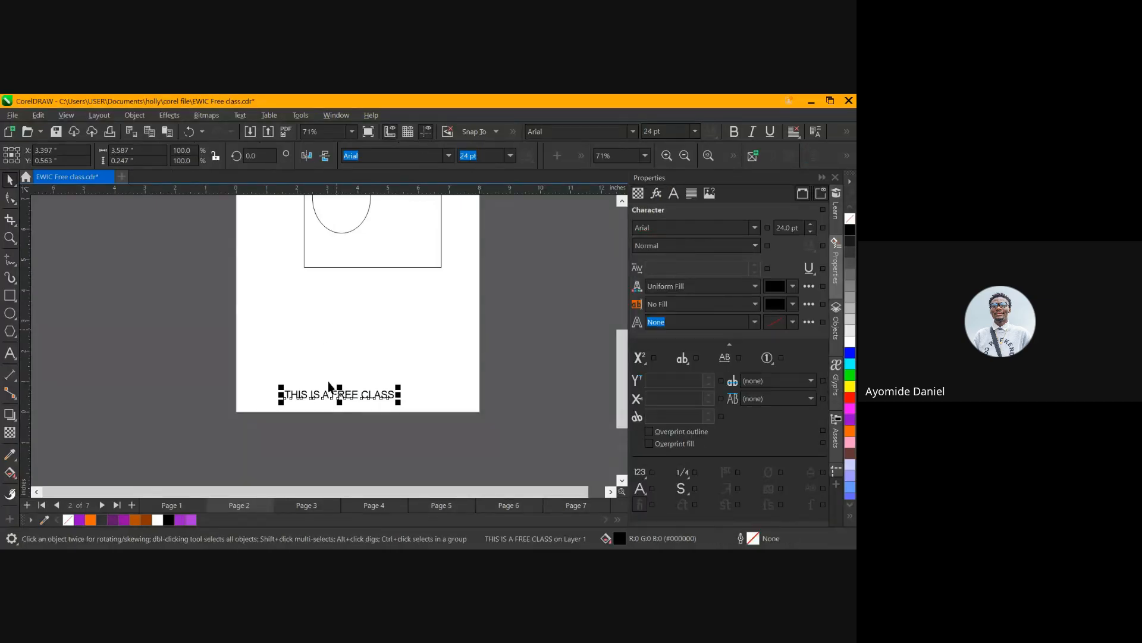
drag(340, 388, 356, 339)
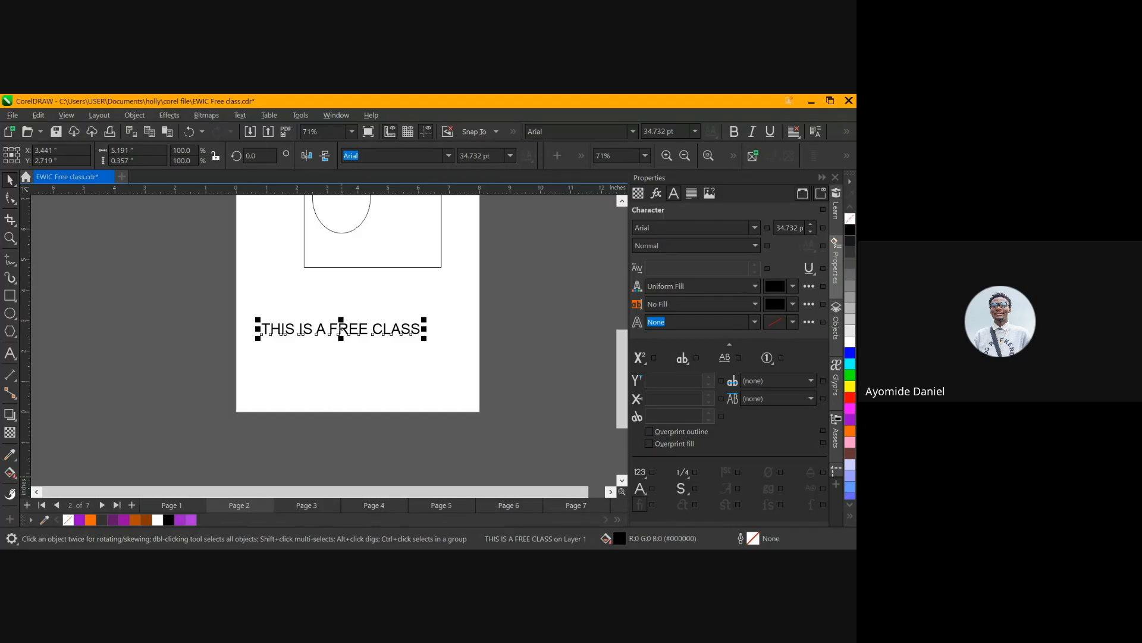
key(alt+Tab)
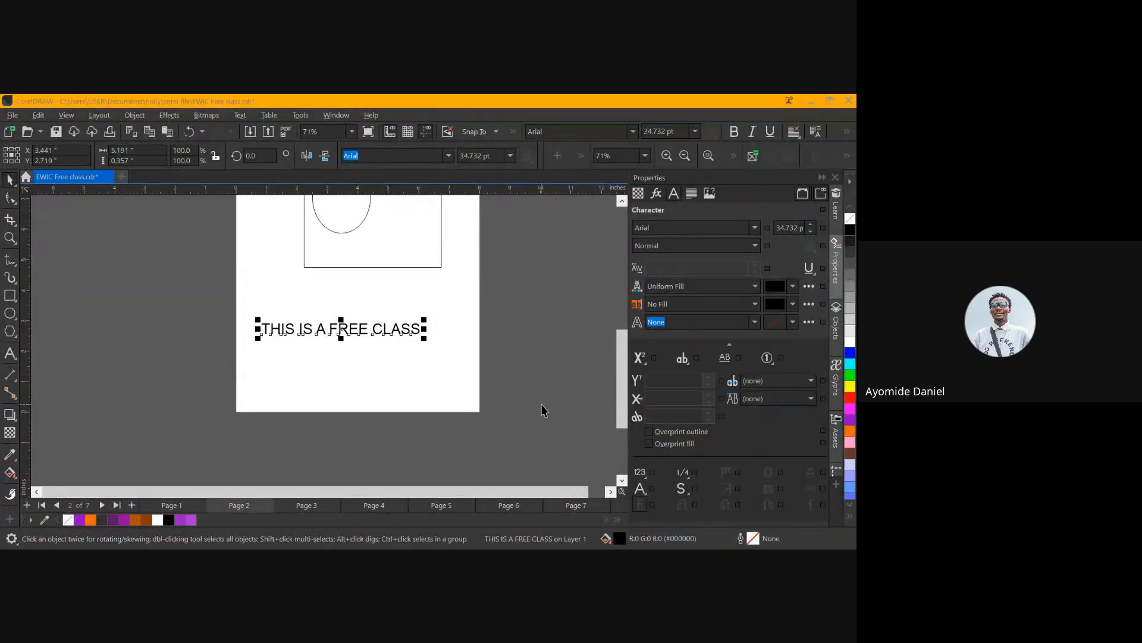
click(522, 354)
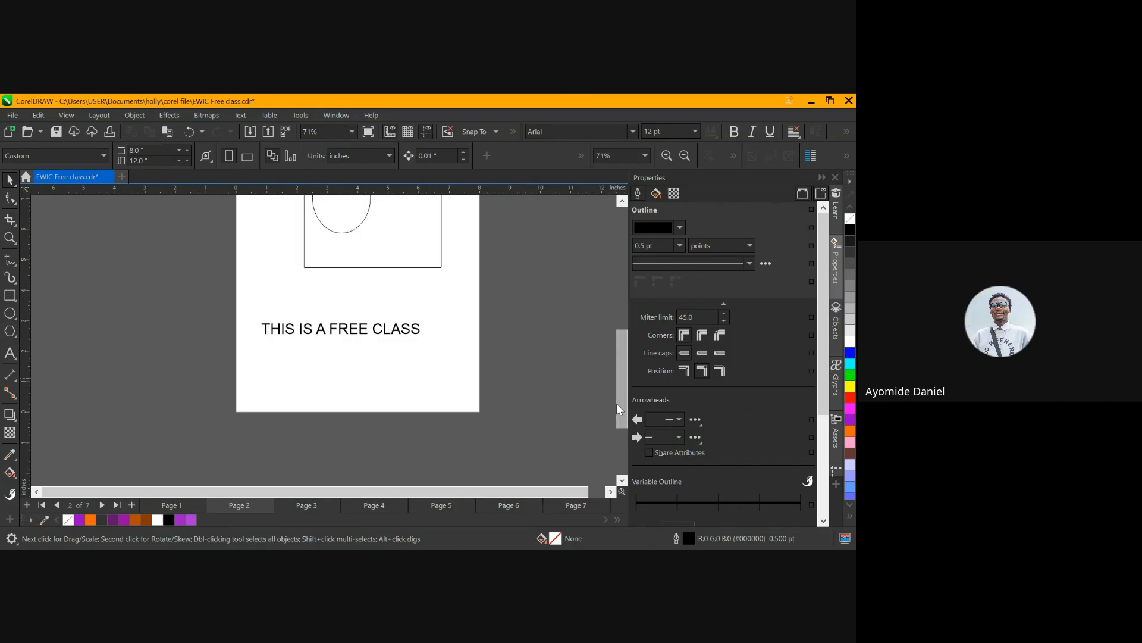
Clear the ellipse and large rectangle from the page and move the text to about X 3.38 in, Y 3.33 in
scroll(619, 409, up, 1)
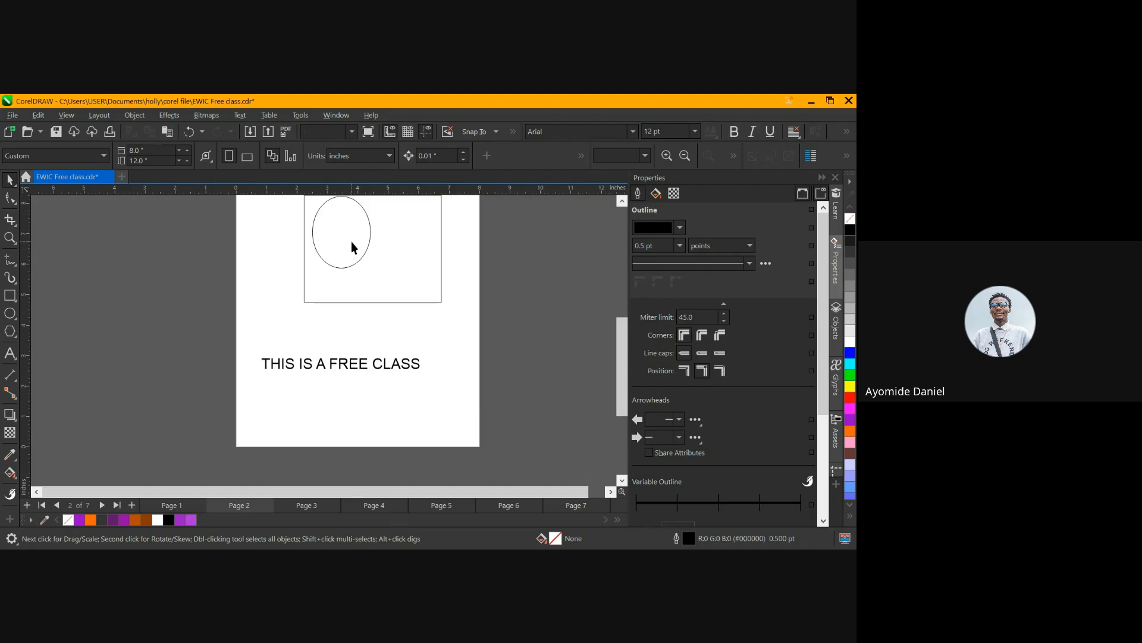
drag(351, 242, 101, 287)
click(344, 363)
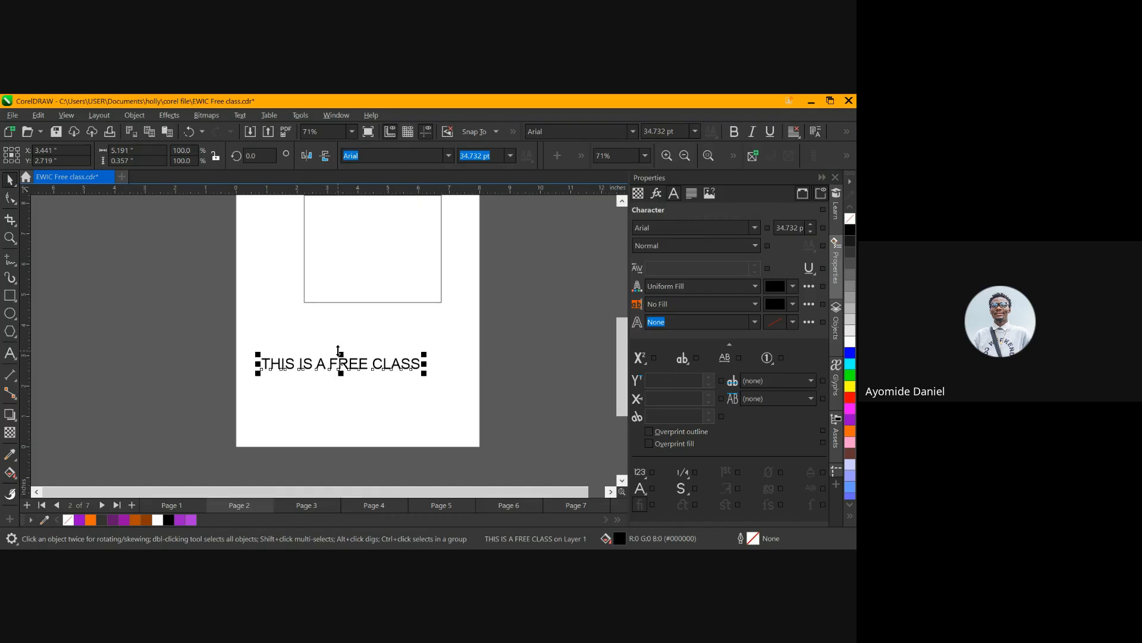
drag(343, 367, 341, 339)
click(382, 227)
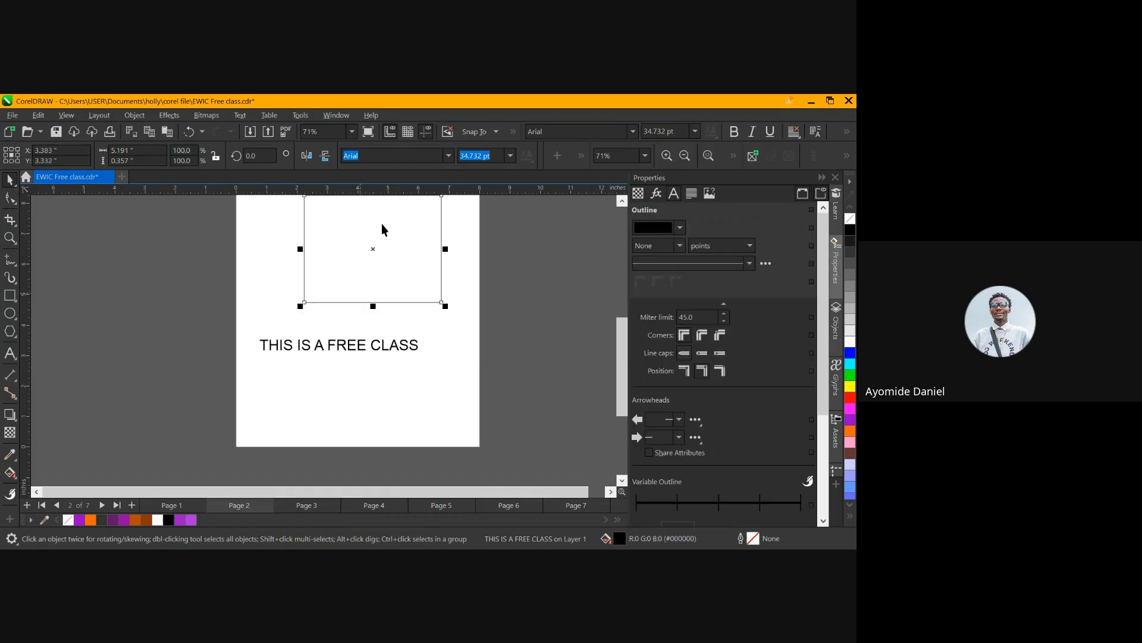
key(Delete)
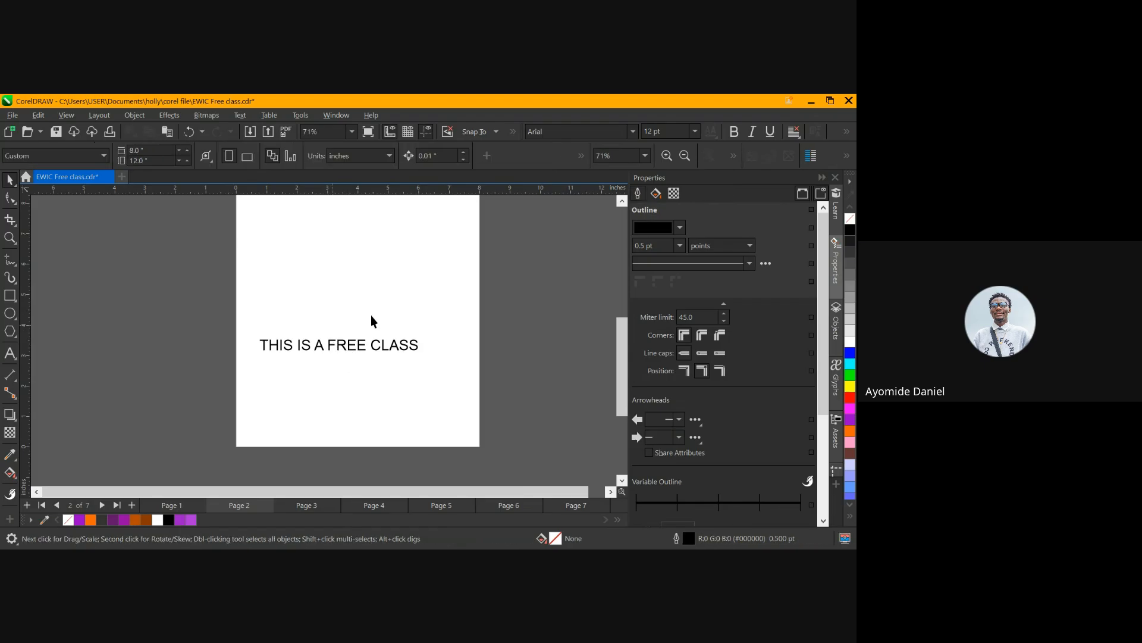
Move the text up to the middle of the page and duplicate it three times with a diagonal offset
drag(625, 375, 623, 362)
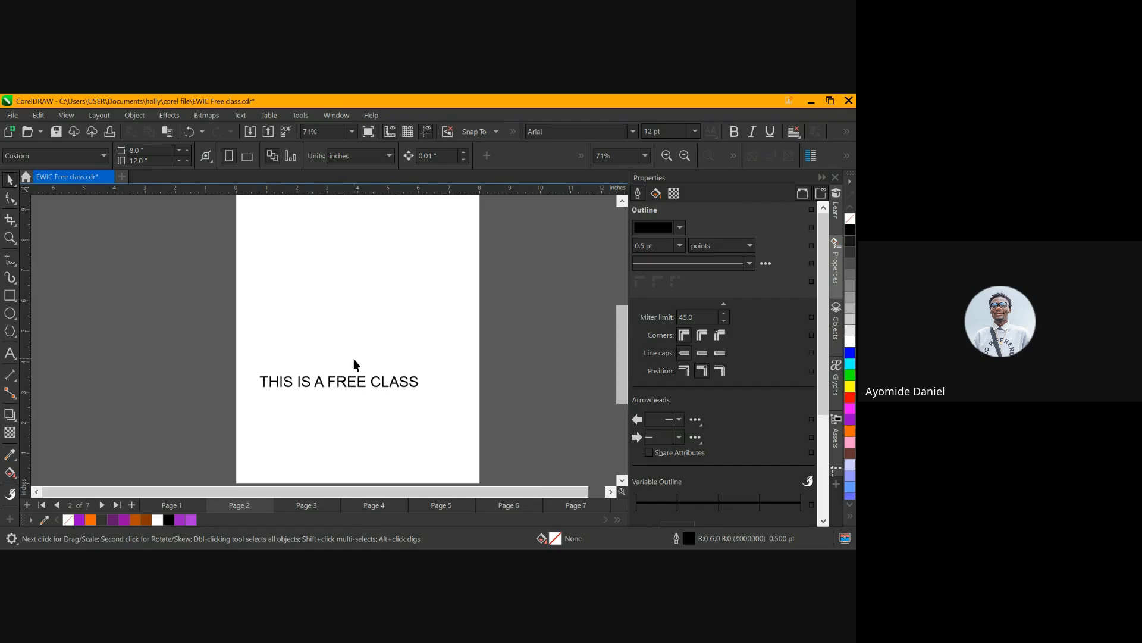
click(343, 384)
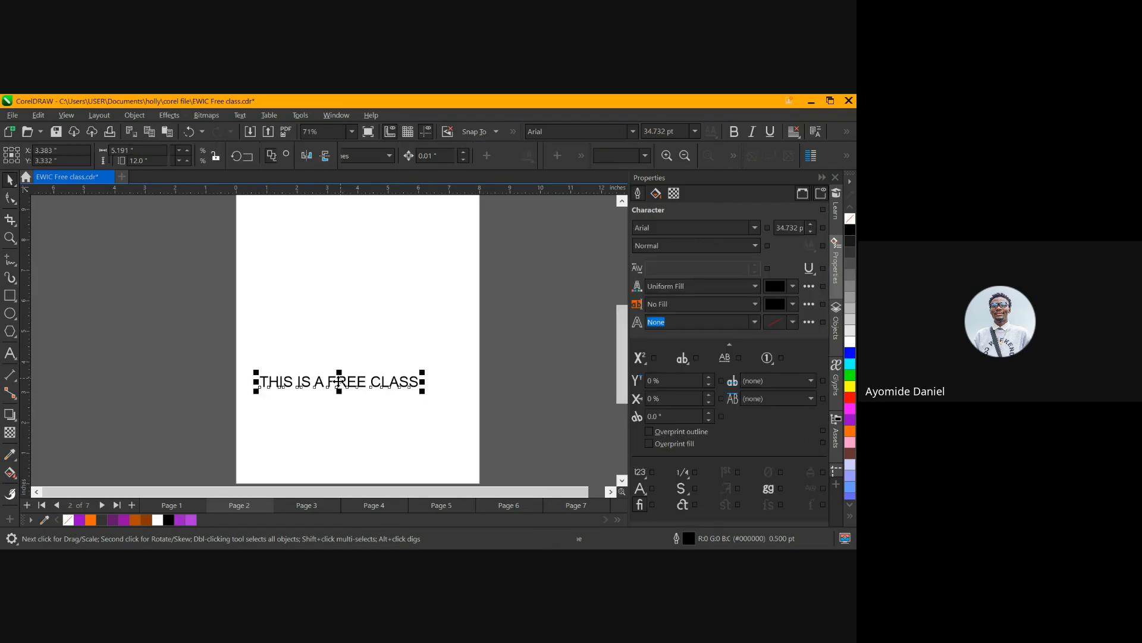
drag(328, 318, 329, 314)
key(ctrl+d)
key(ctrl+d)
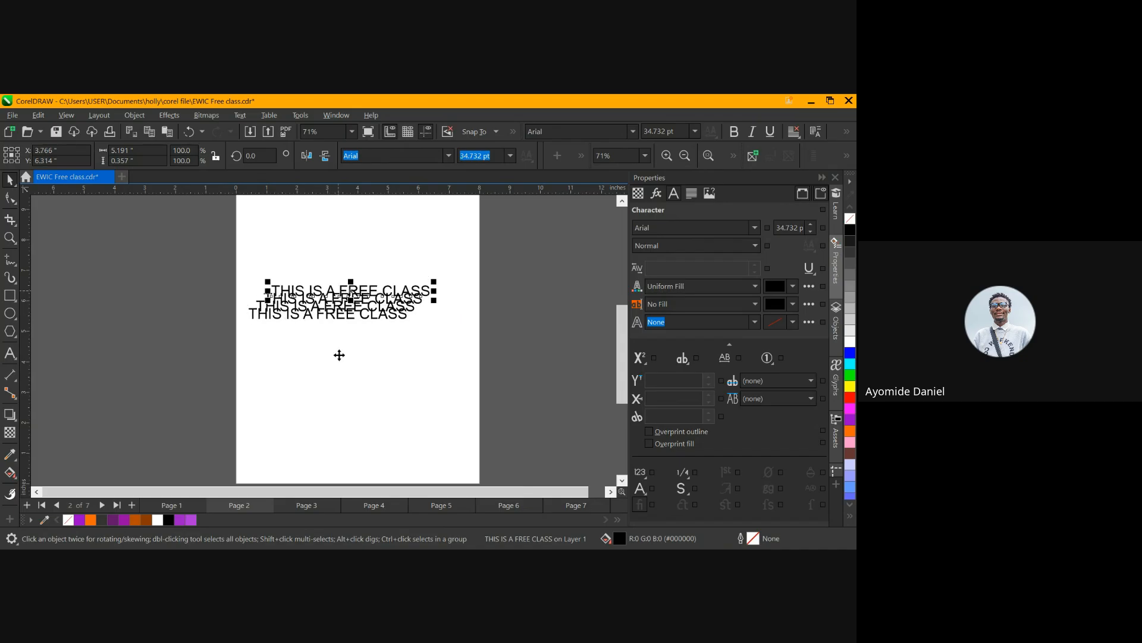
Spread the four text copies vertically down the page, align their left edges and deselect them
drag(325, 411, 324, 410)
drag(327, 314, 330, 368)
drag(324, 304, 315, 344)
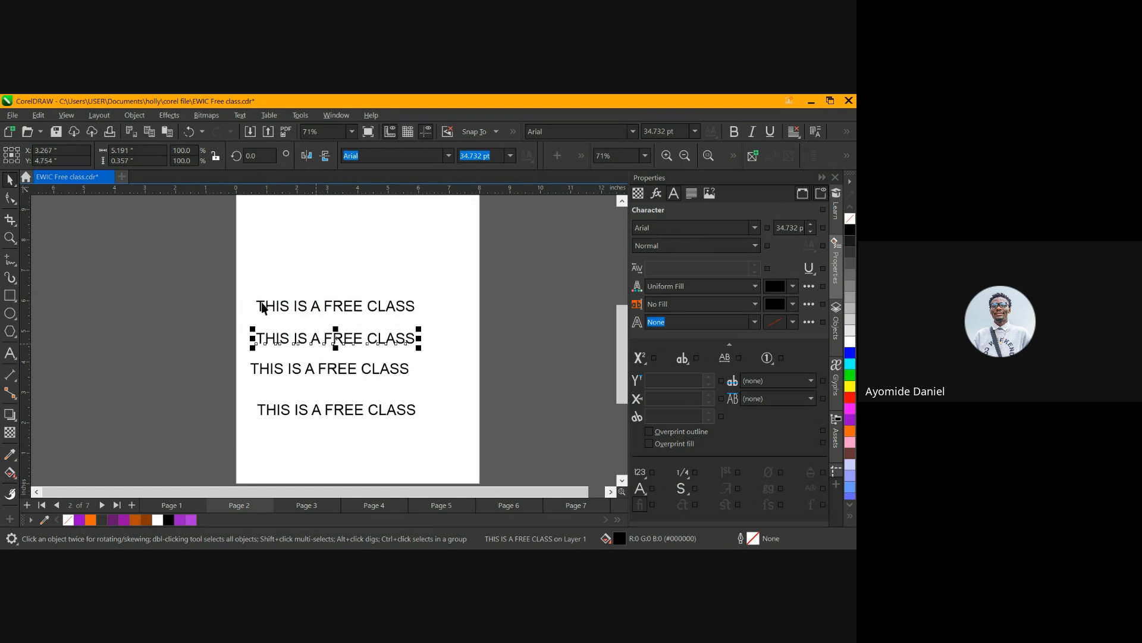
drag(205, 272, 448, 442)
key(l)
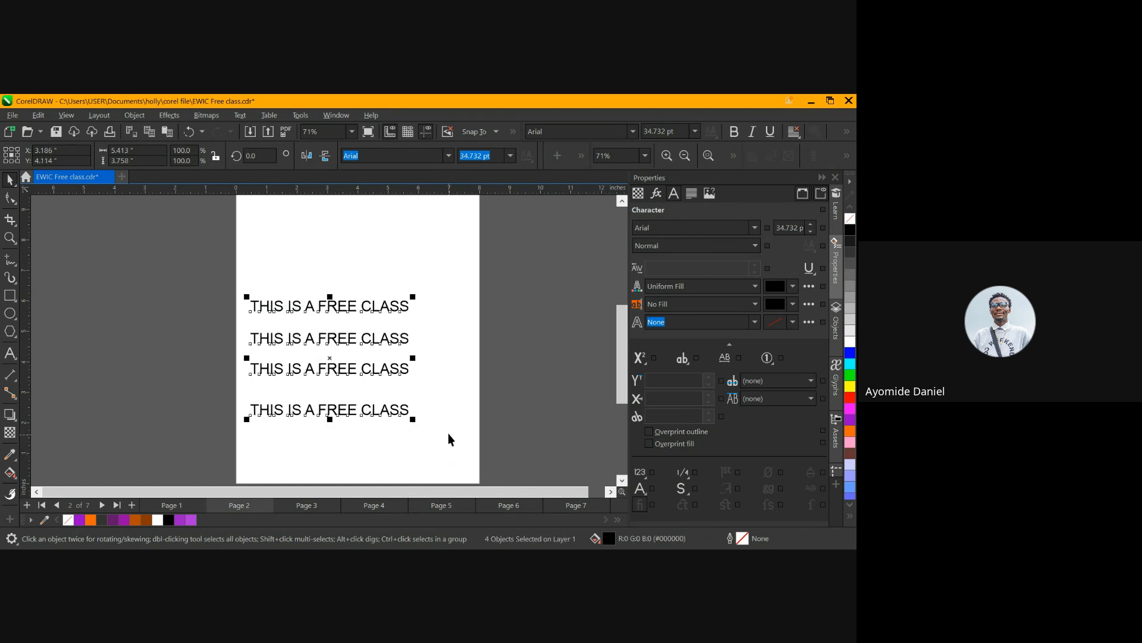
click(500, 329)
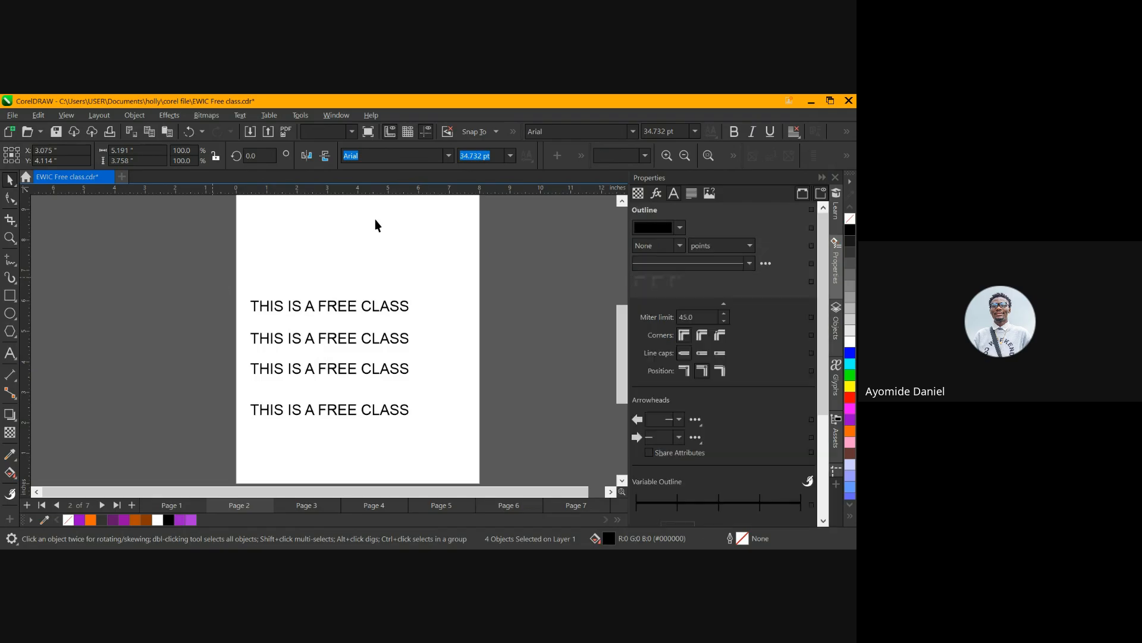
Change the top text line's font to Montserrat Medium
click(396, 305)
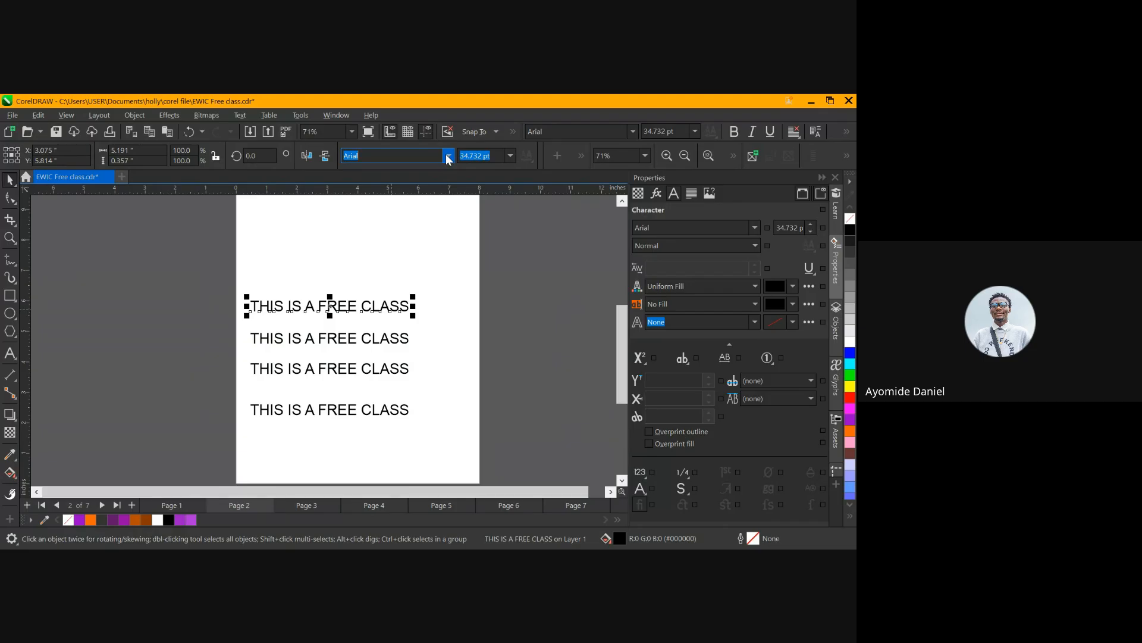
click(447, 155)
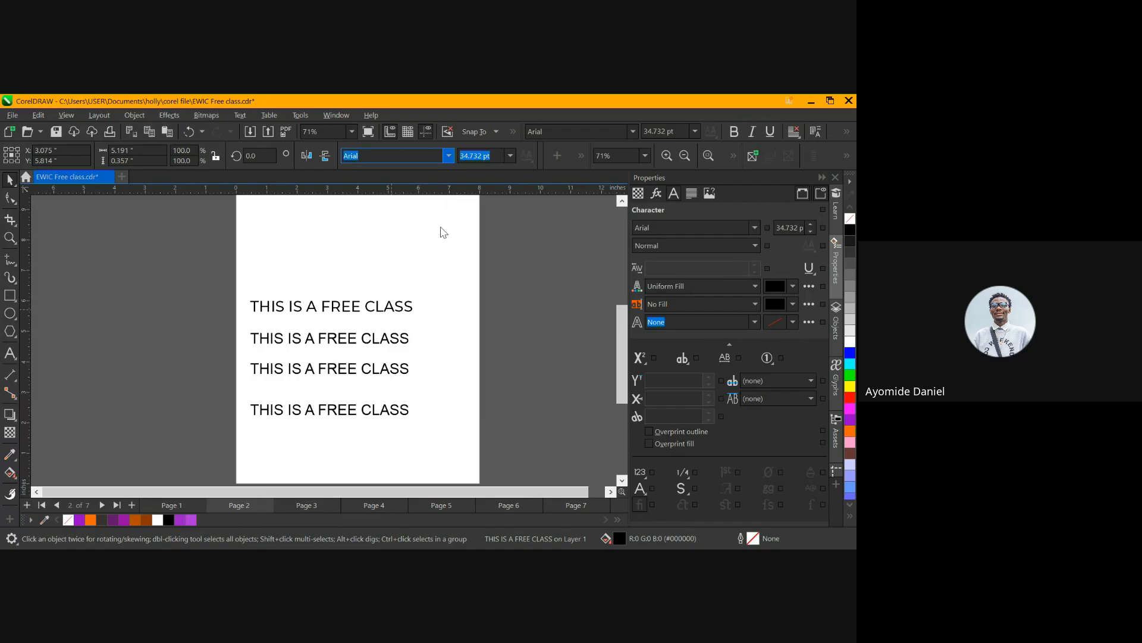
key(Return)
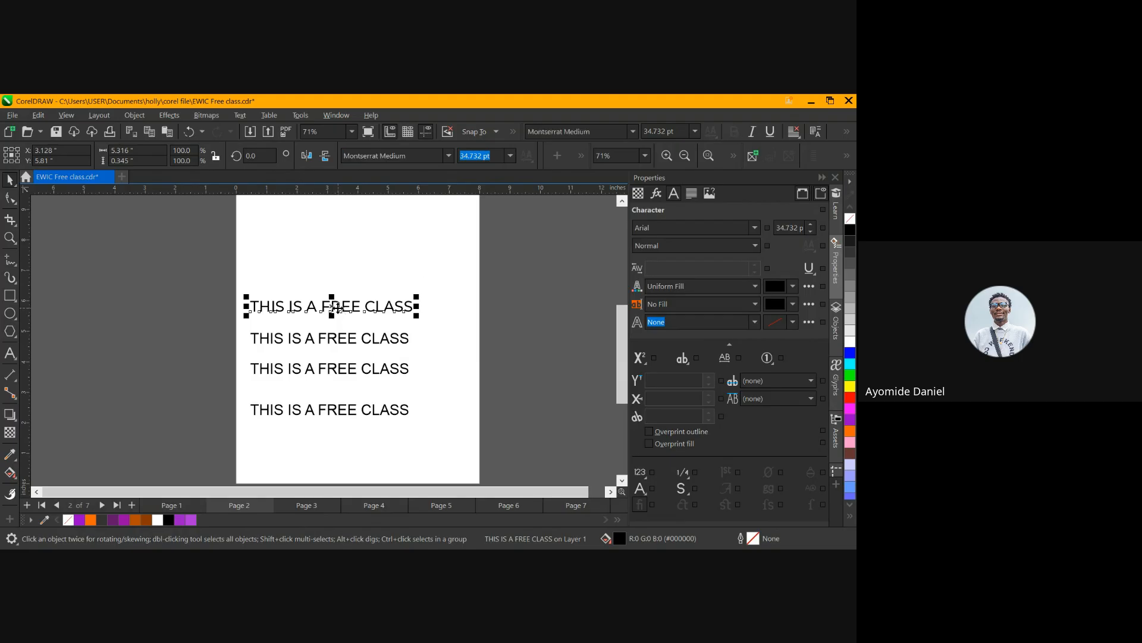
Try the Eras Bold ITC and Futura Bk BT fonts on the top text line
scroll(338, 307, up, 1)
click(428, 157)
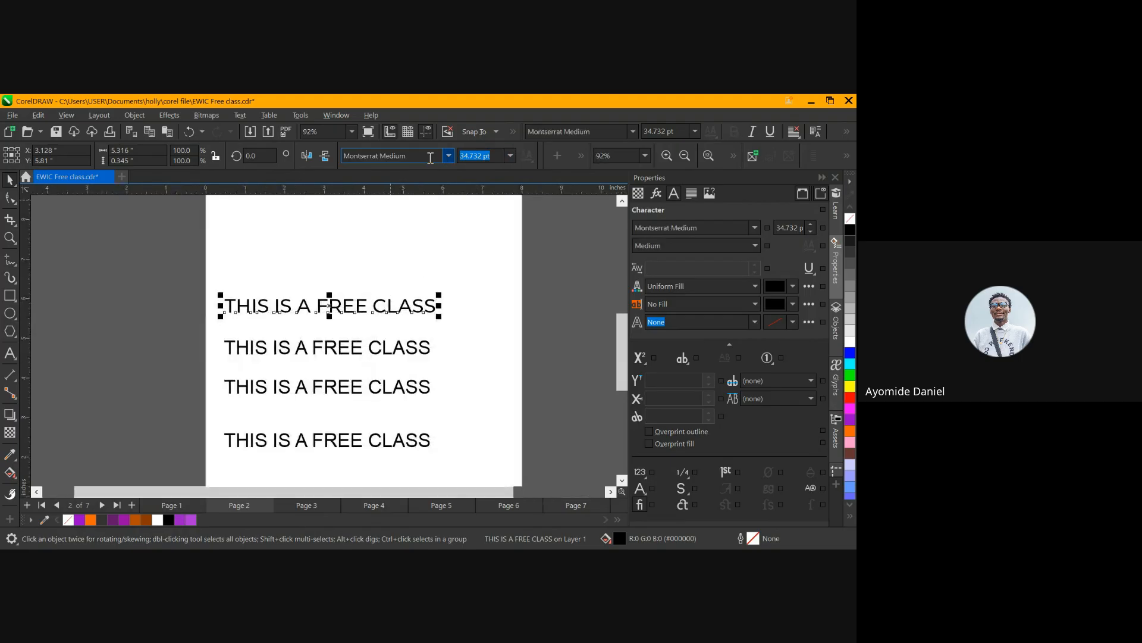
text(er)
key(Return)
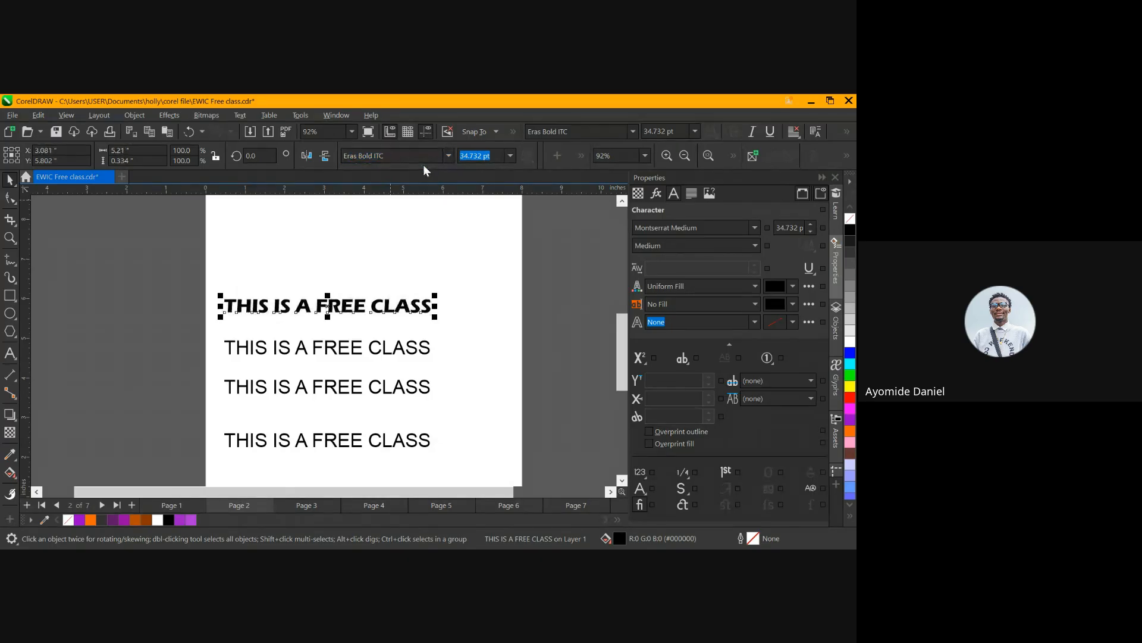
click(426, 156)
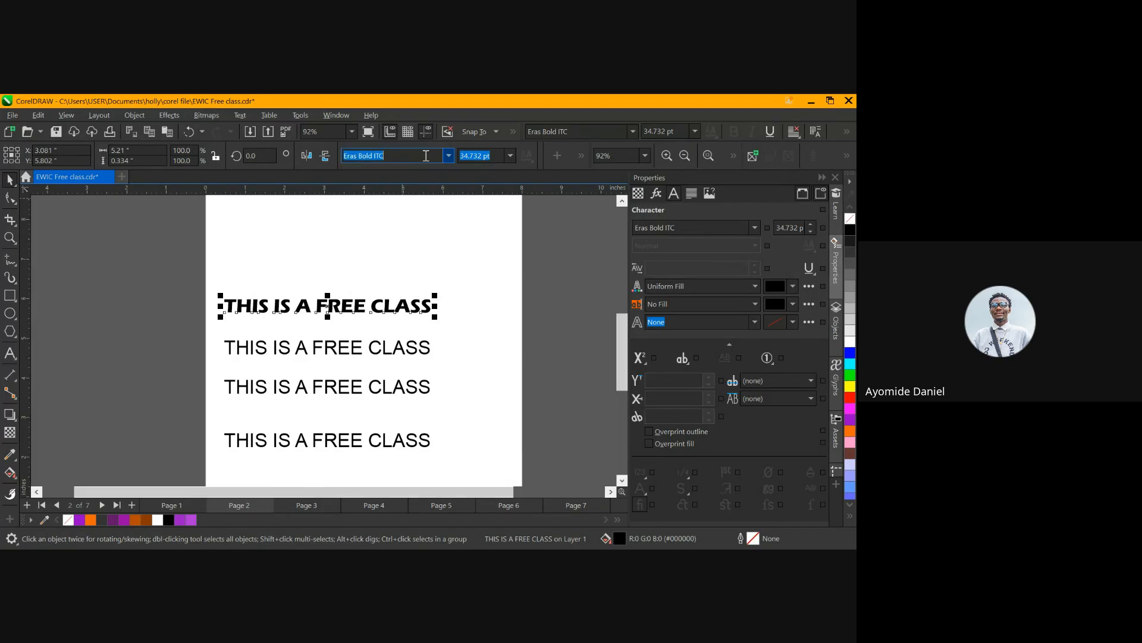
text(fut)
key(Return)
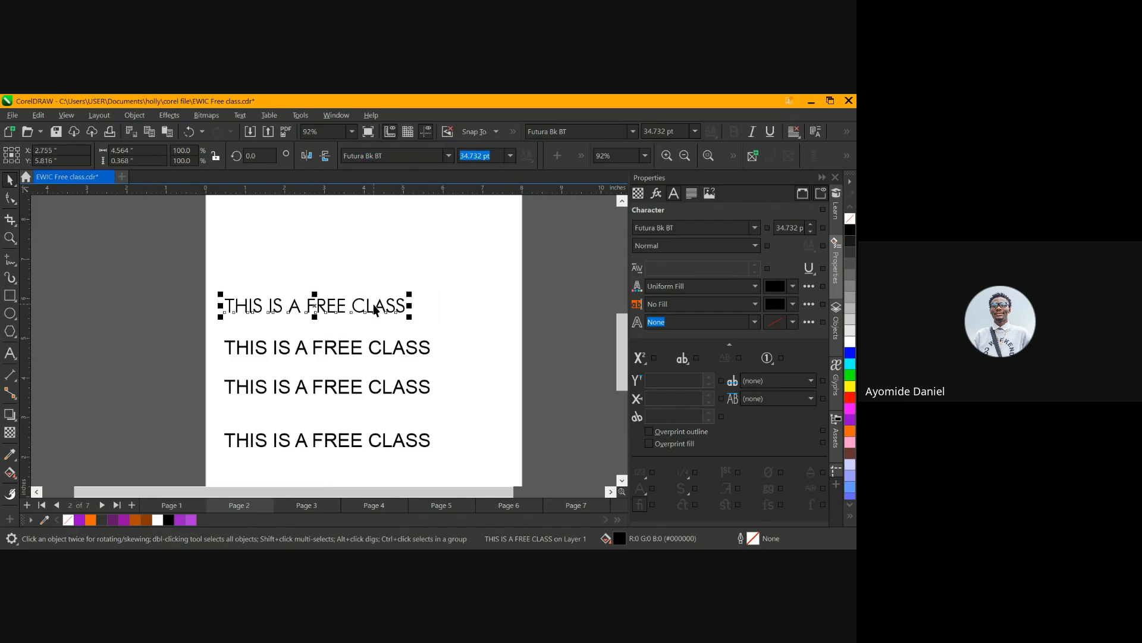
Set the top text line's font to Montserrat in the Bold style
click(404, 156)
text(Amont)
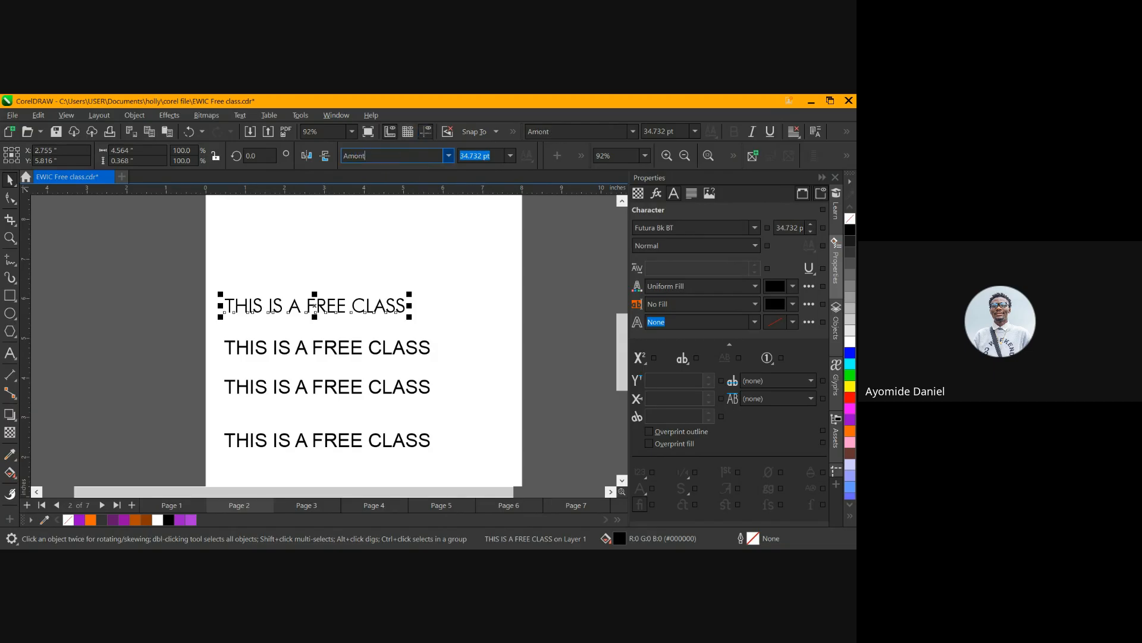
key(ctrl+a)
text(Mons)
text(ts)
key(Return)
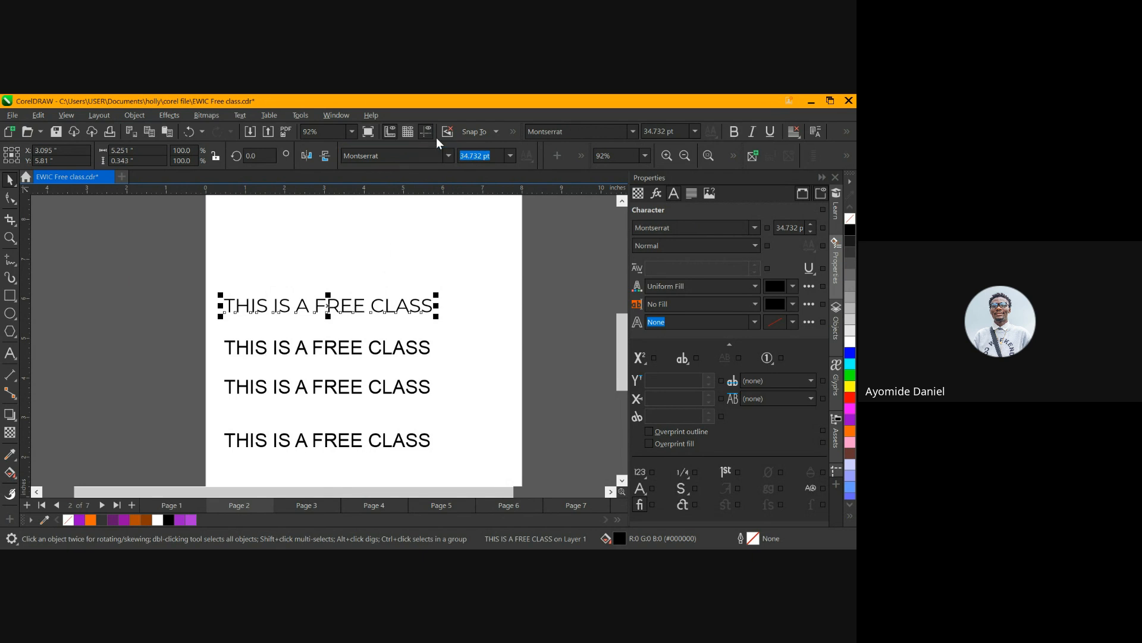
click(446, 156)
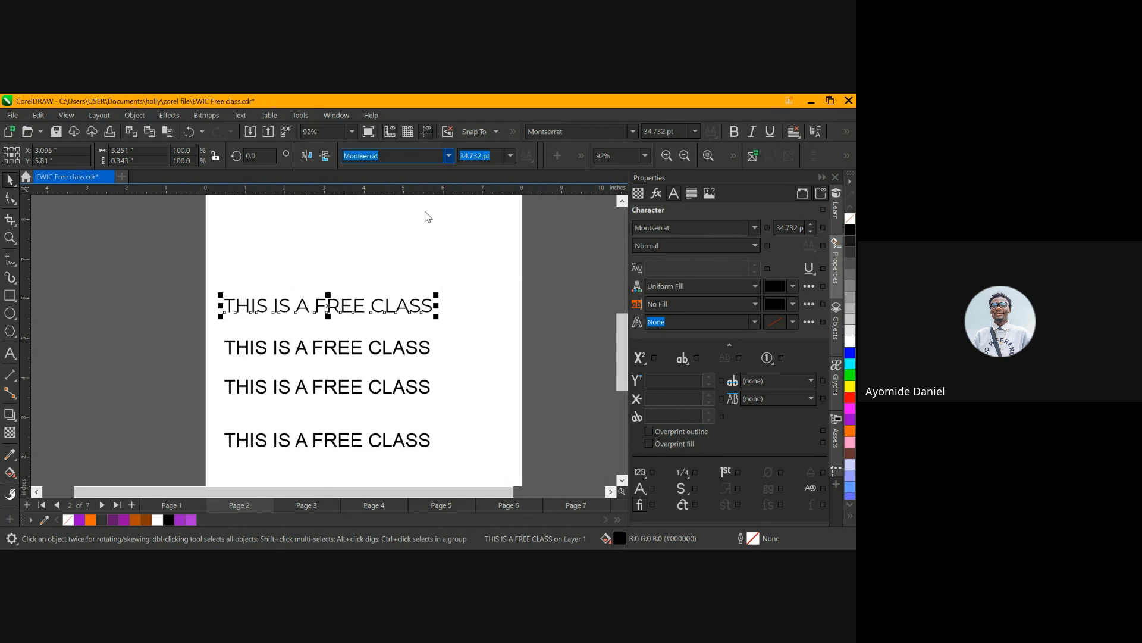
click(403, 284)
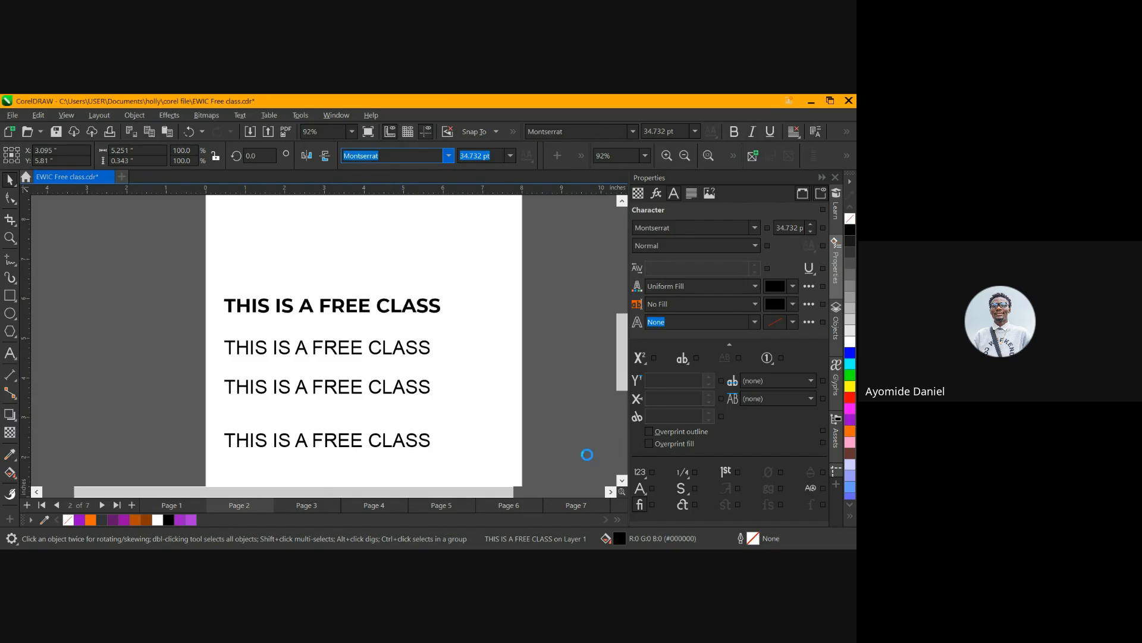
Change the second text line's font to Askey Demo
click(326, 350)
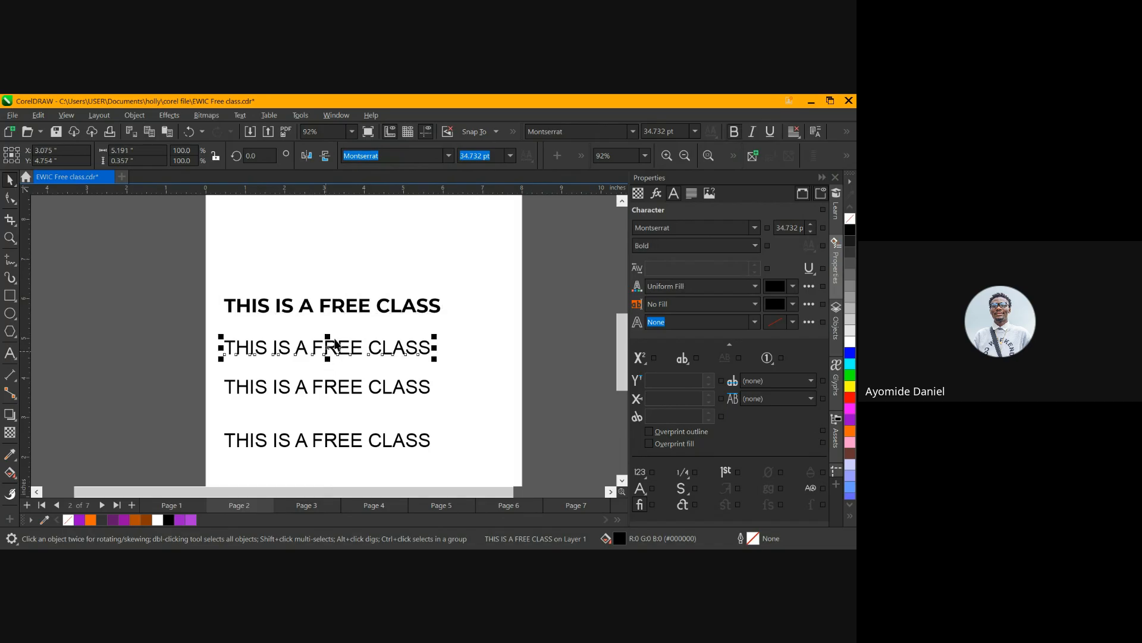
click(449, 155)
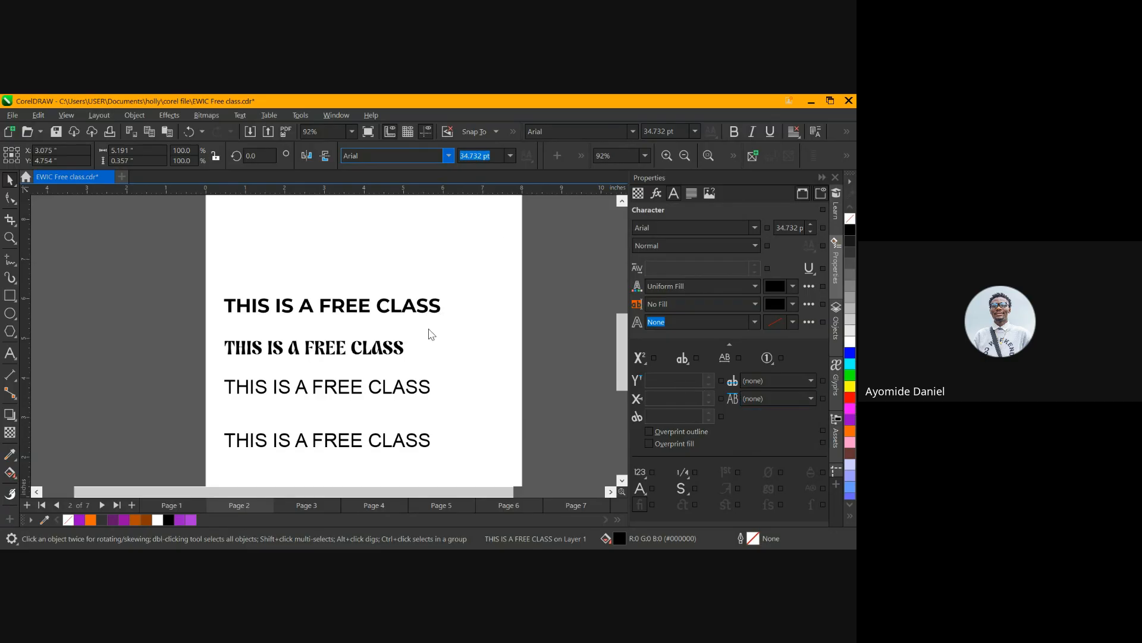
click(368, 341)
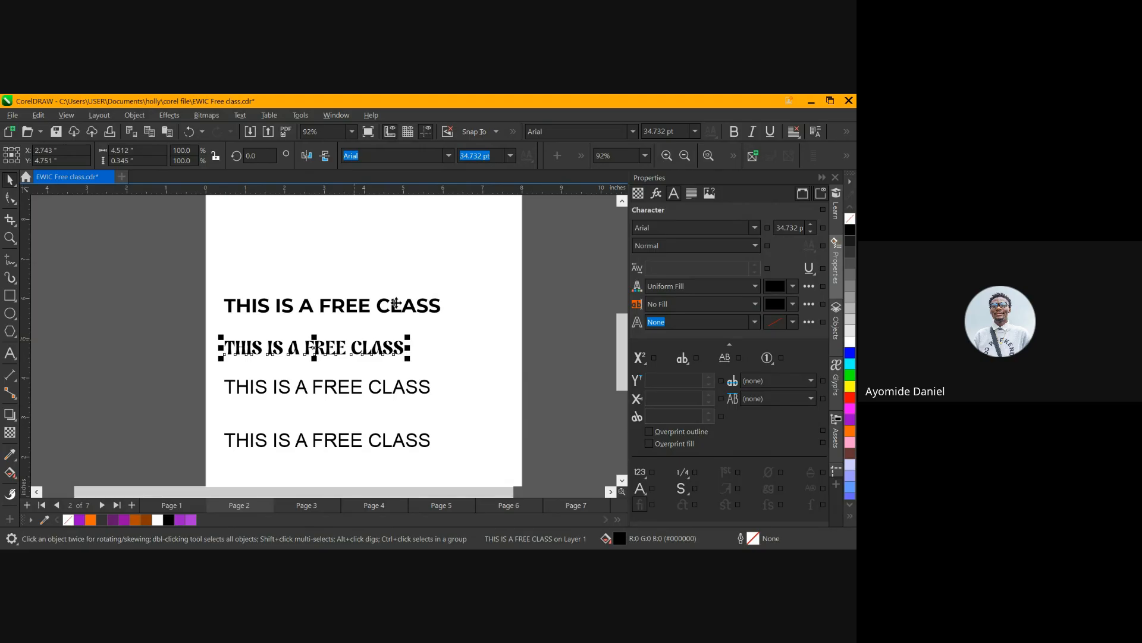
scroll(441, 366, up, 1)
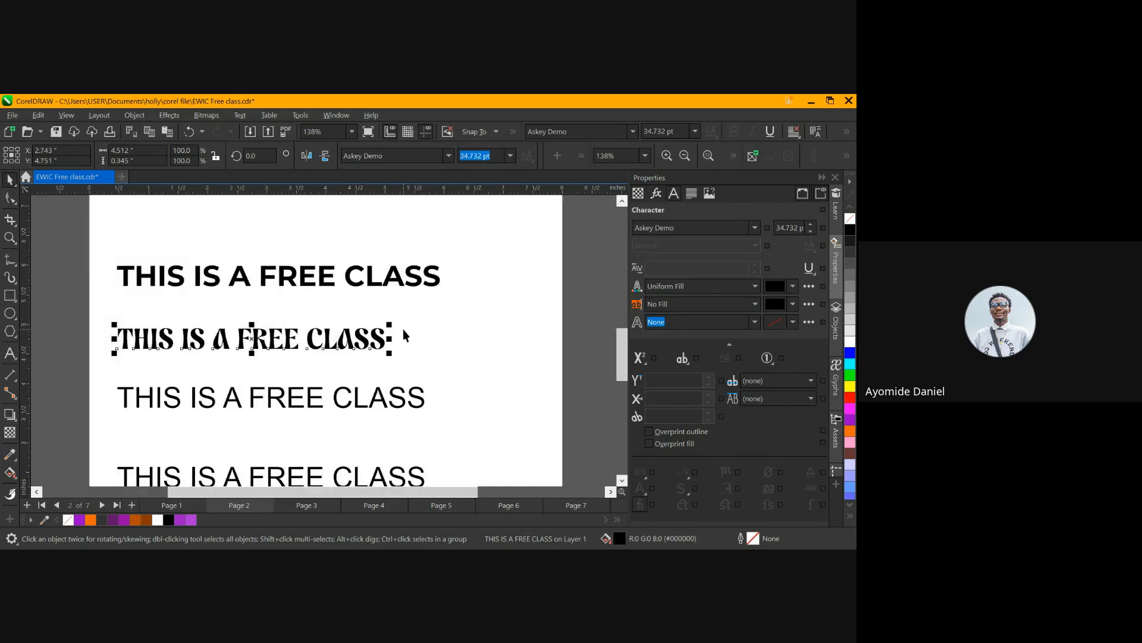
scroll(402, 331, up, 1)
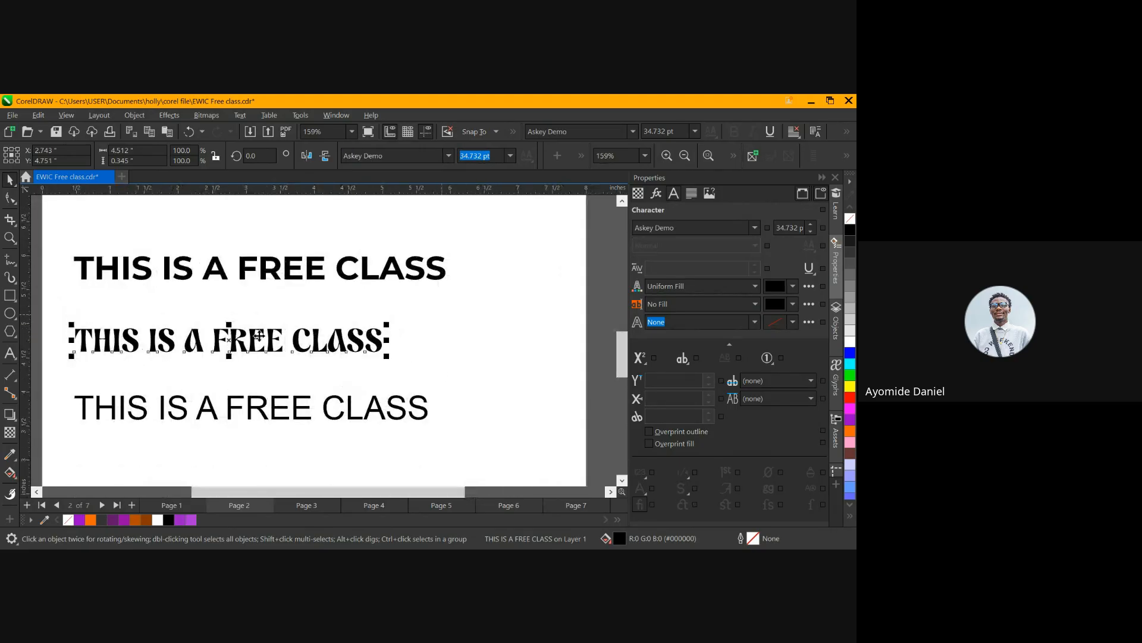
Try Authem Script on the second text line and set its font to Autography
click(448, 161)
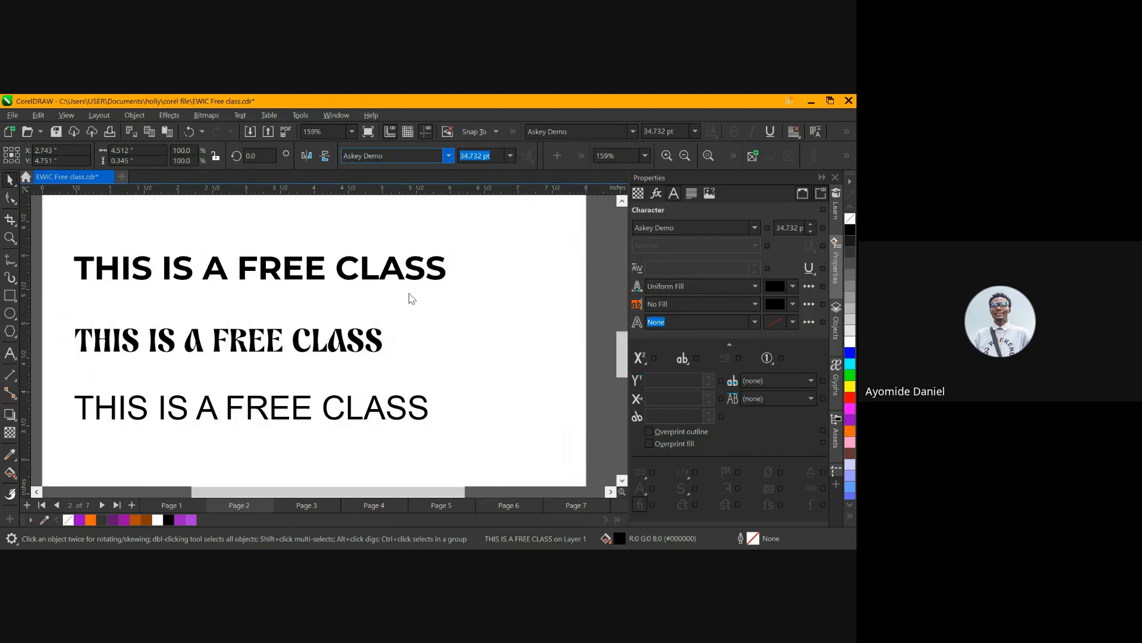
click(404, 308)
click(448, 154)
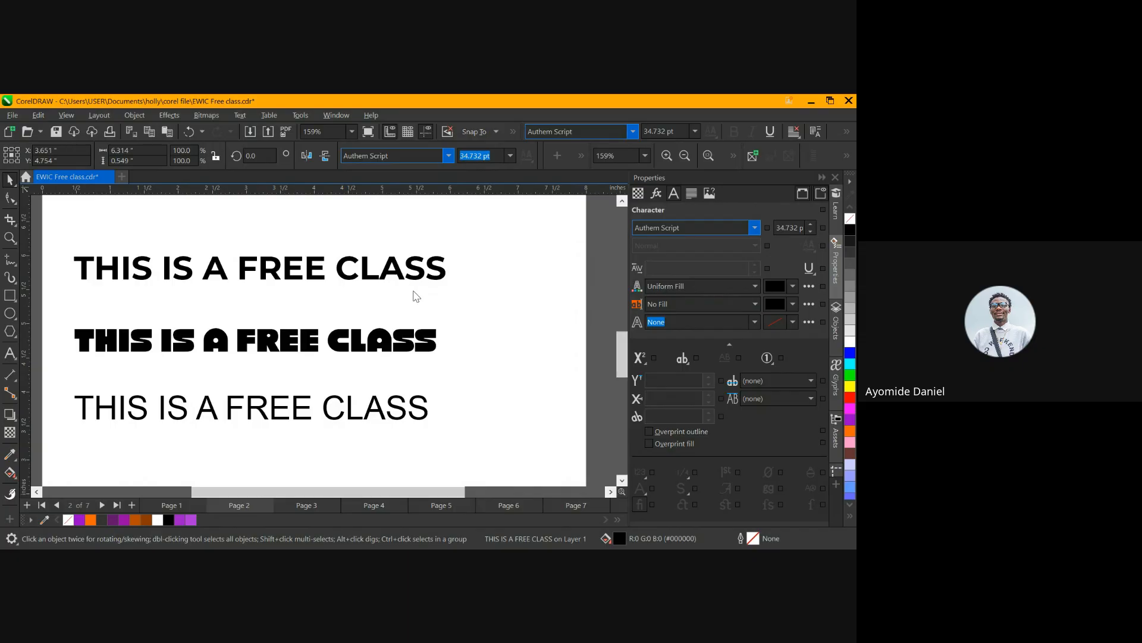
click(406, 338)
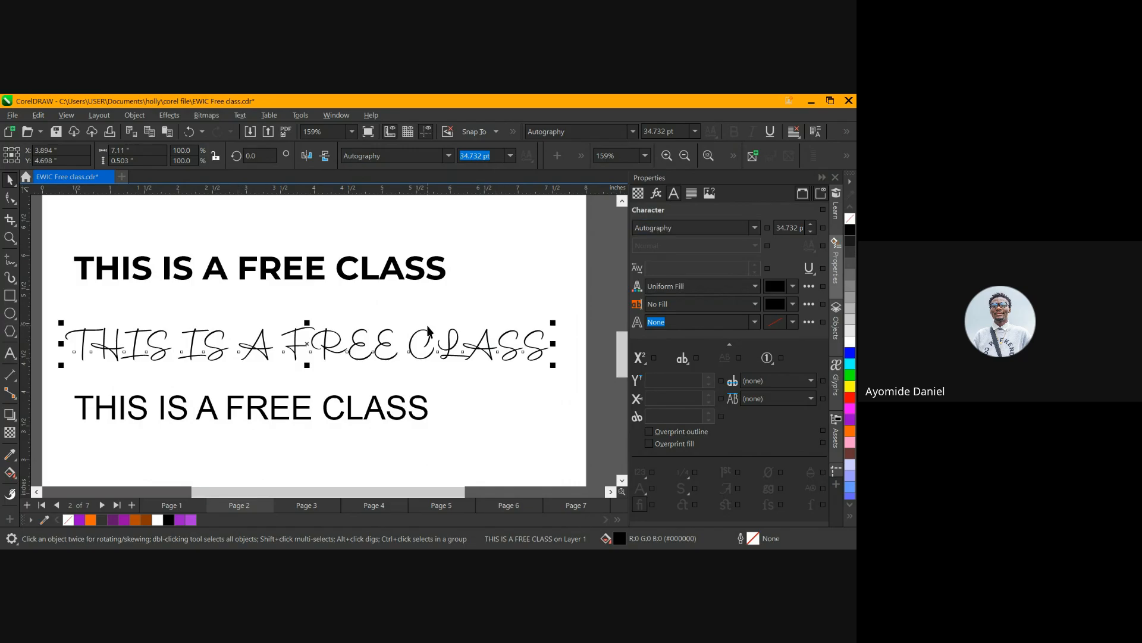
Search the fonts for "serif" and set the third text line to Bodoni Bd BT, Normal-Italic
scroll(420, 280, down, 3)
click(342, 361)
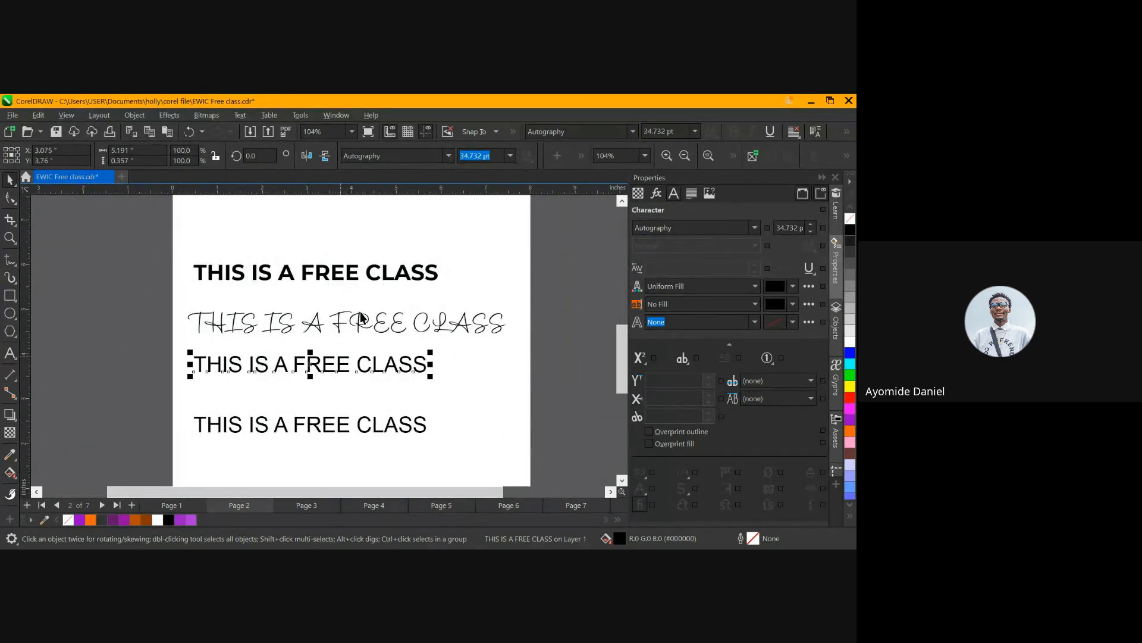
click(445, 156)
click(449, 192)
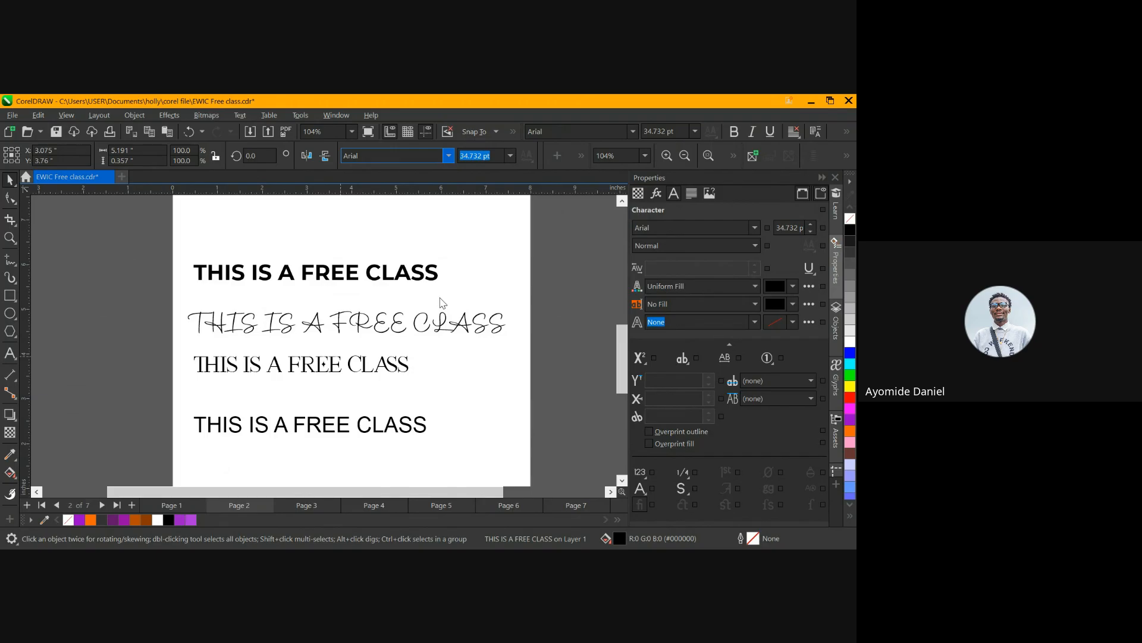
click(405, 158)
text(serif)
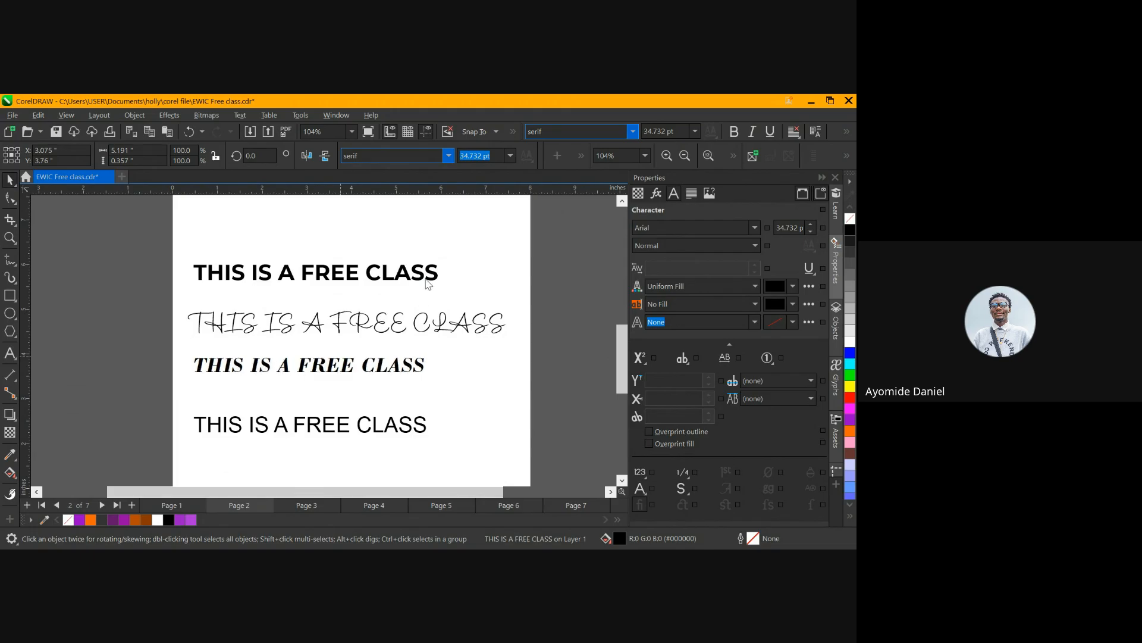
click(253, 363)
Move the bold Montserrat line down directly above the italic Bodoni line, to about X 3.21 in, Y 4.17 in
scroll(232, 362, up, 2)
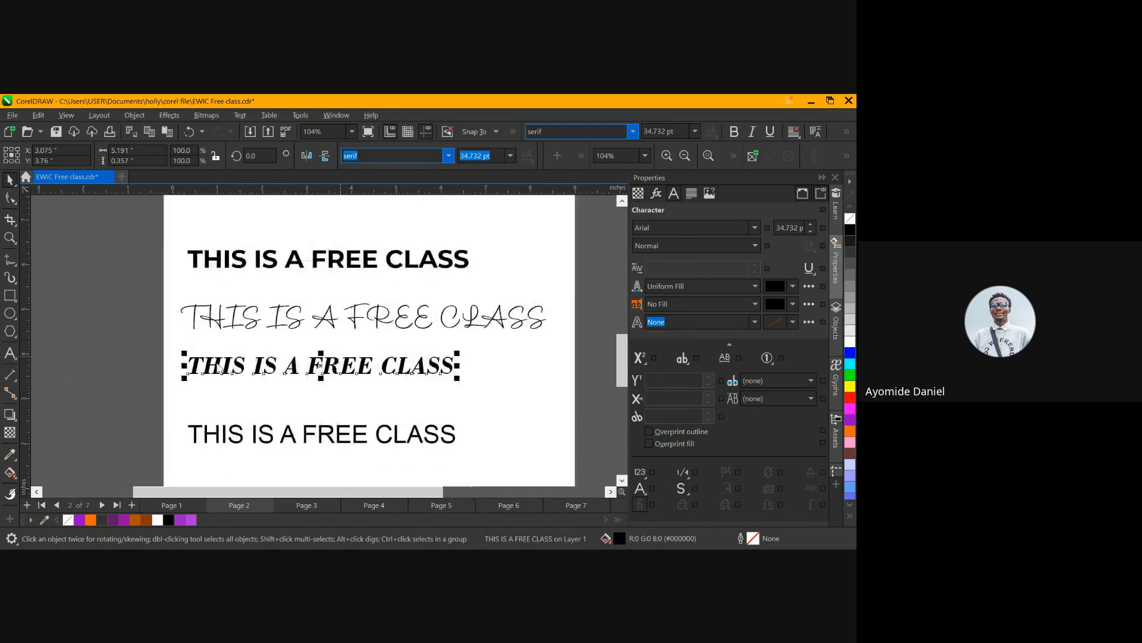
scroll(201, 345, up, 1)
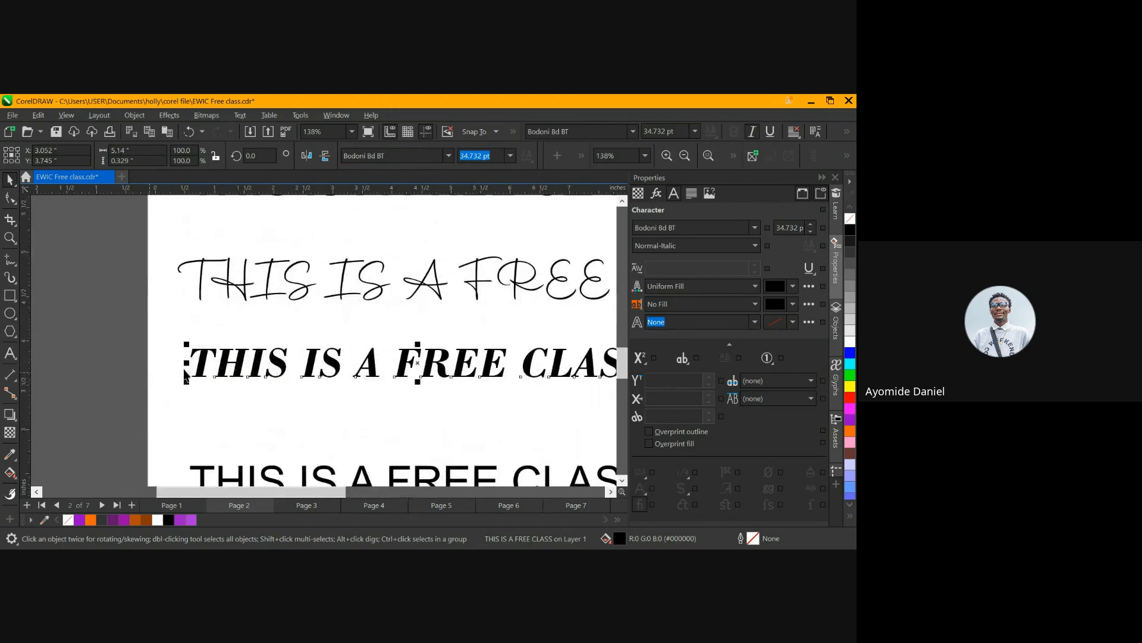
scroll(201, 345, up, 5)
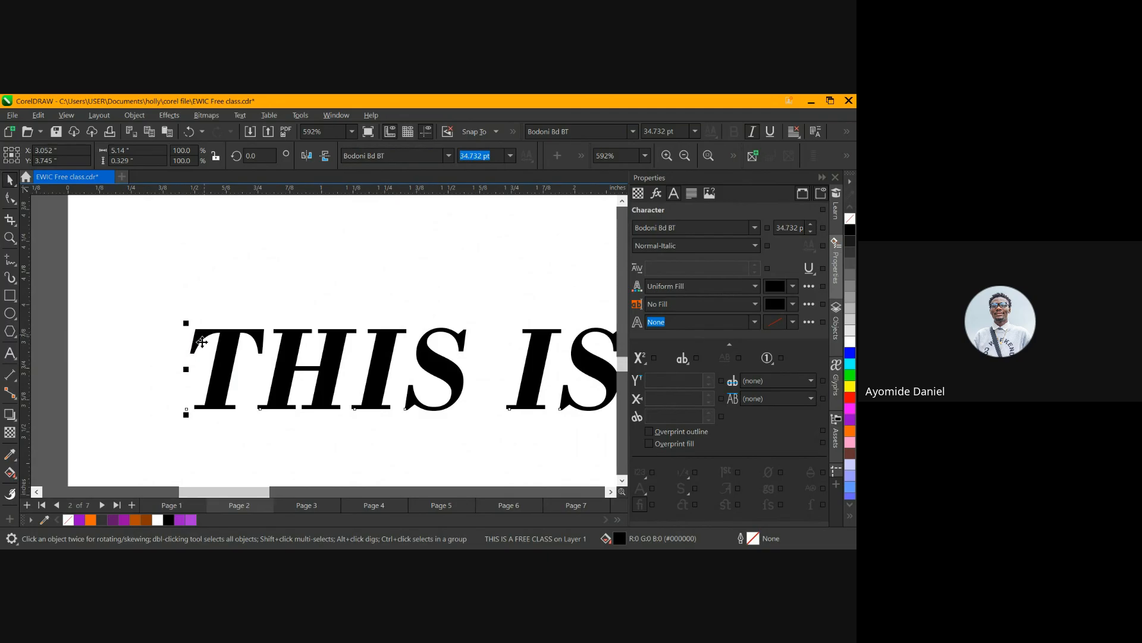
scroll(202, 337, down, 2)
scroll(215, 305, down, 2)
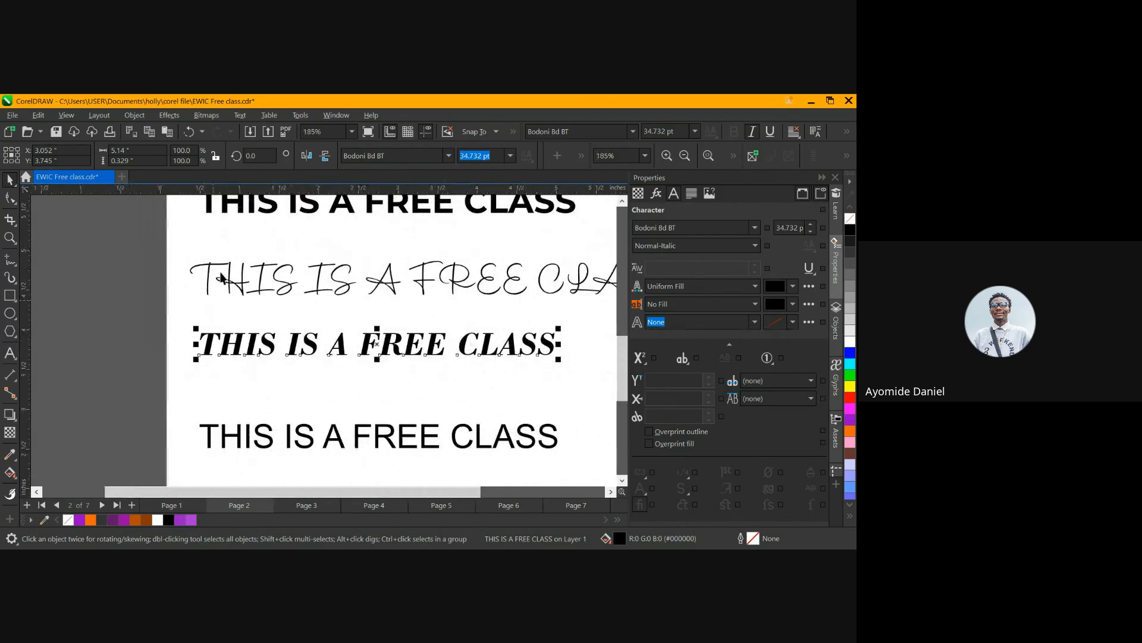
scroll(220, 232, down, 1)
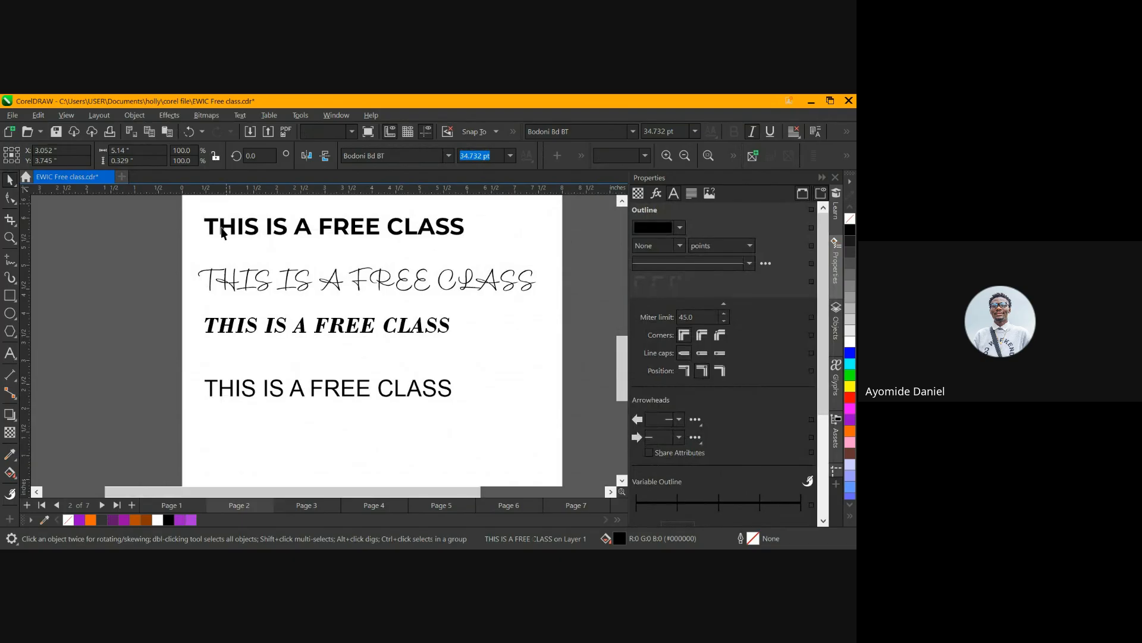
click(221, 232)
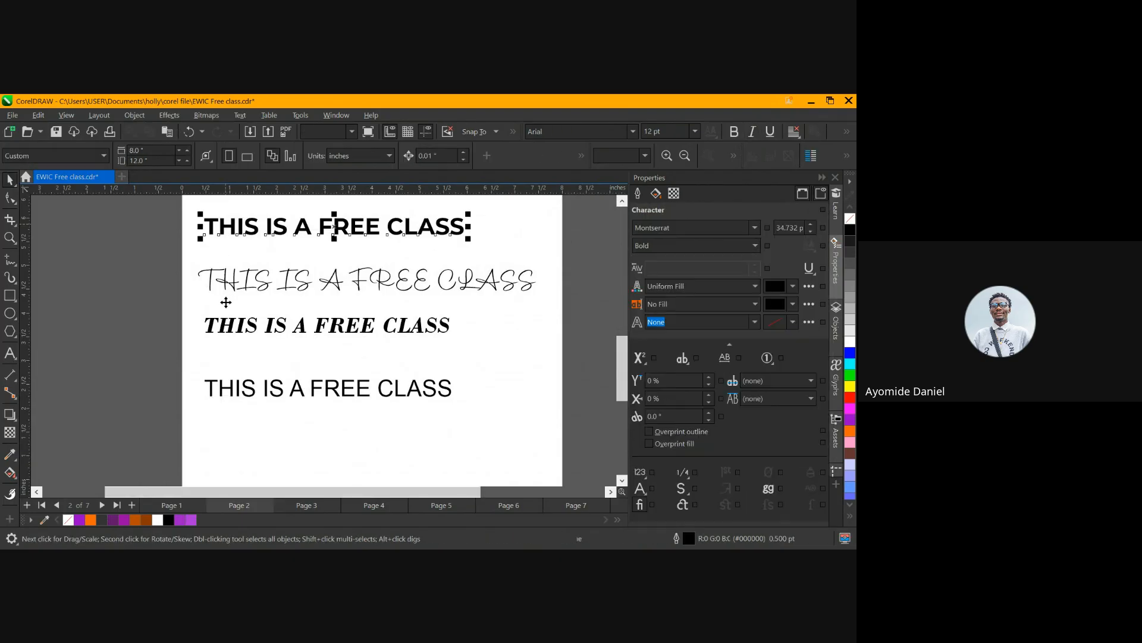
drag(226, 223, 226, 302)
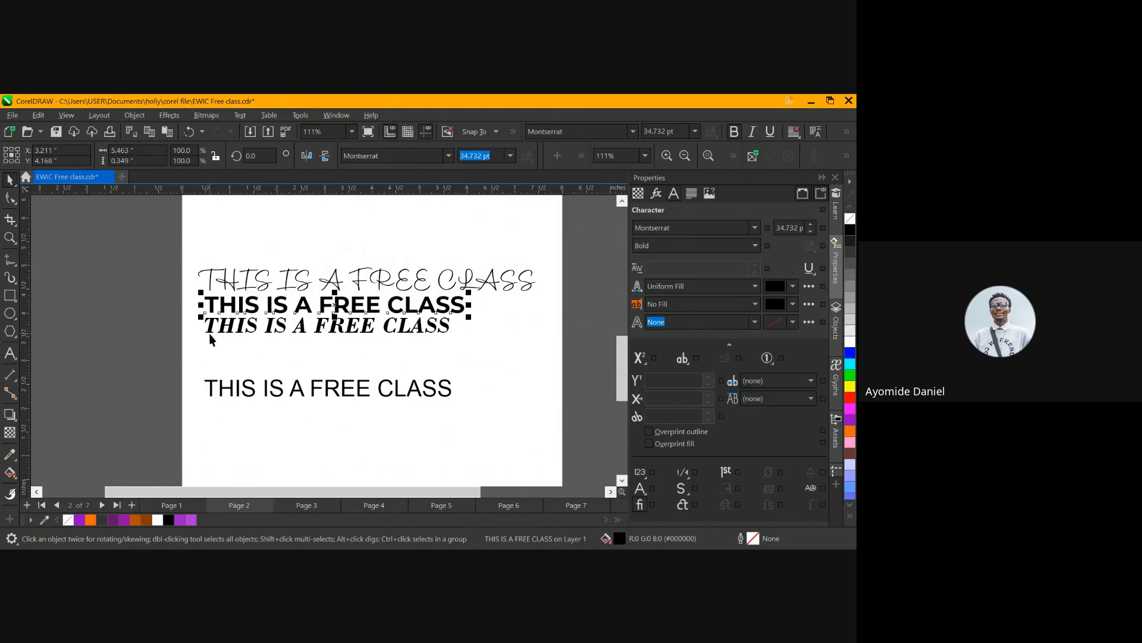
Compare the letter shapes of the bold Montserrat line and the italic Bodoni line up close
scroll(218, 324, up, 2)
scroll(217, 311, up, 2)
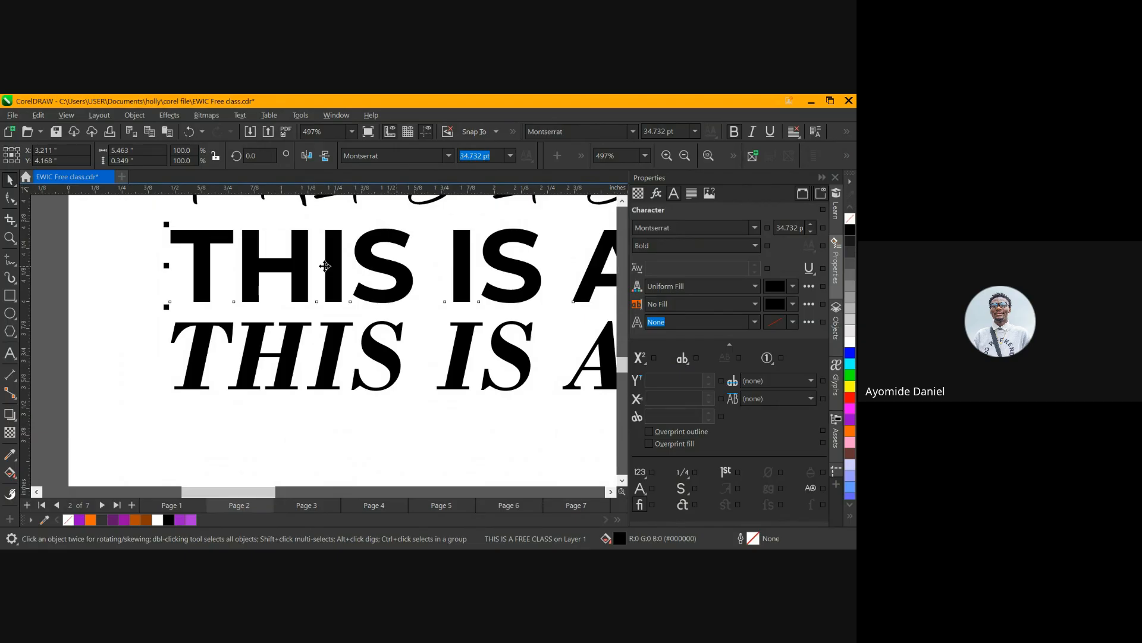
click(249, 353)
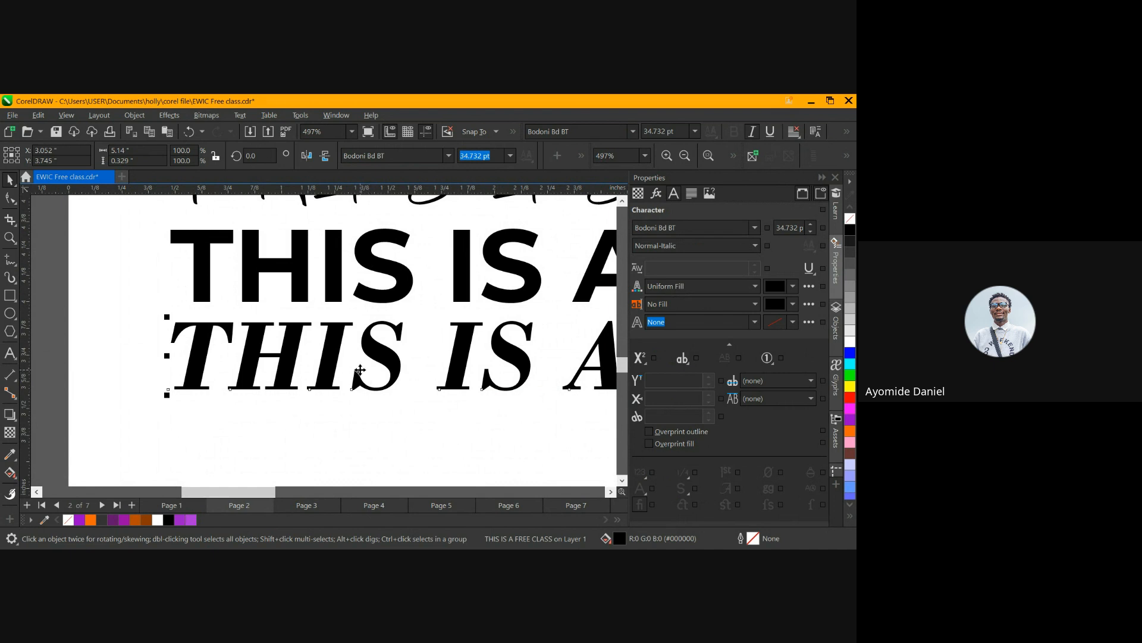
scroll(355, 370, down, 1)
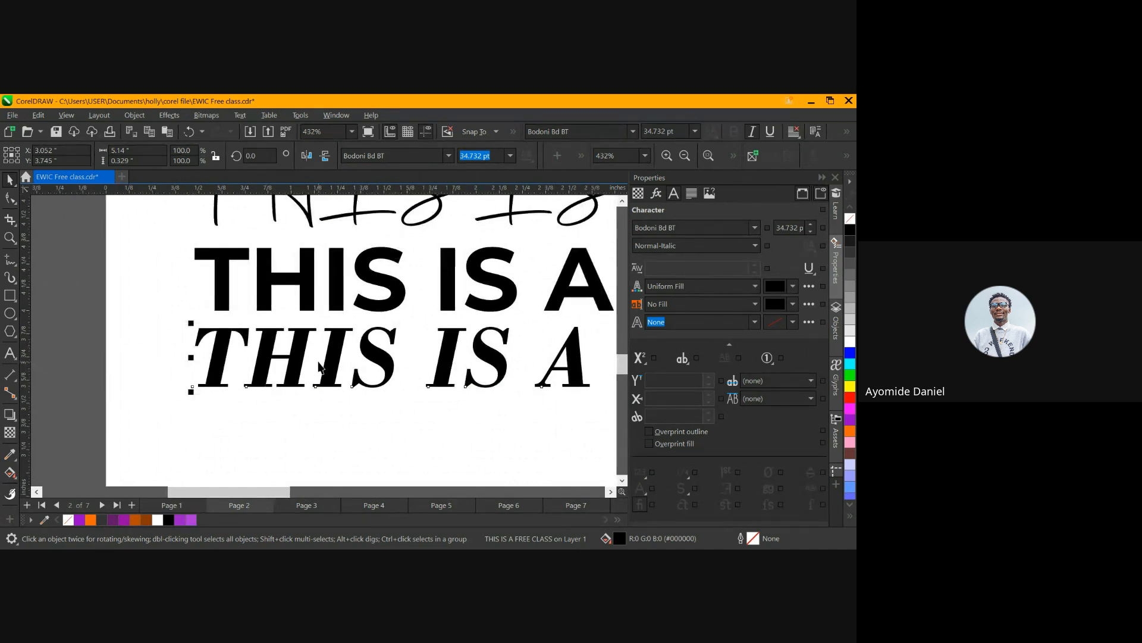
Try several other fonts on the third text line and set it to Consolas, Normal-Italic
scroll(345, 365, down, 3)
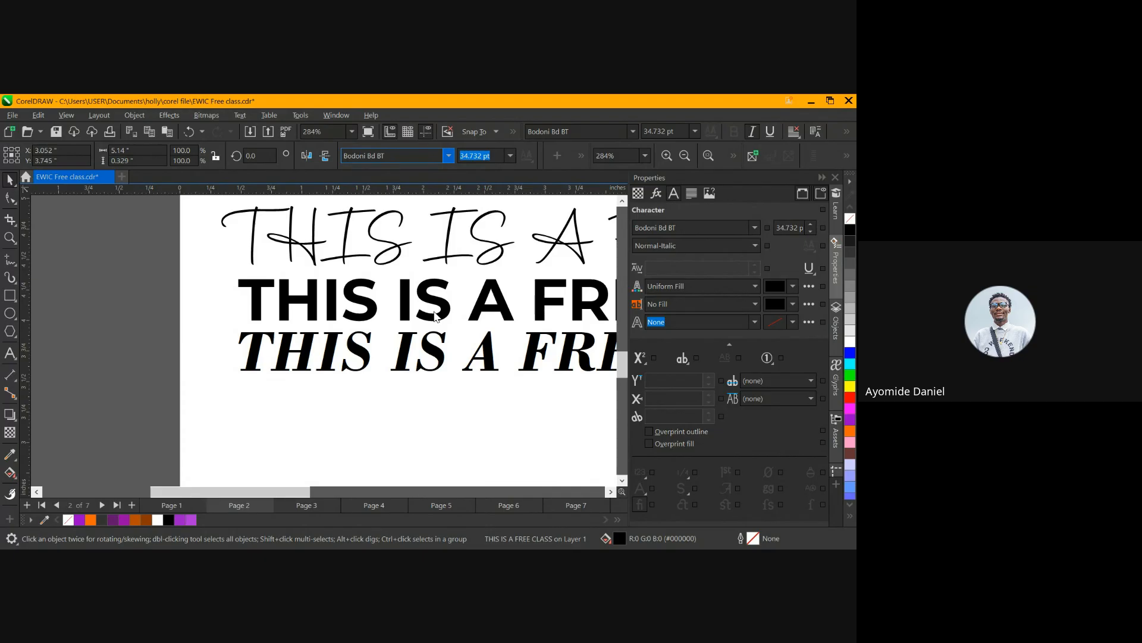
key(ctrl+z)
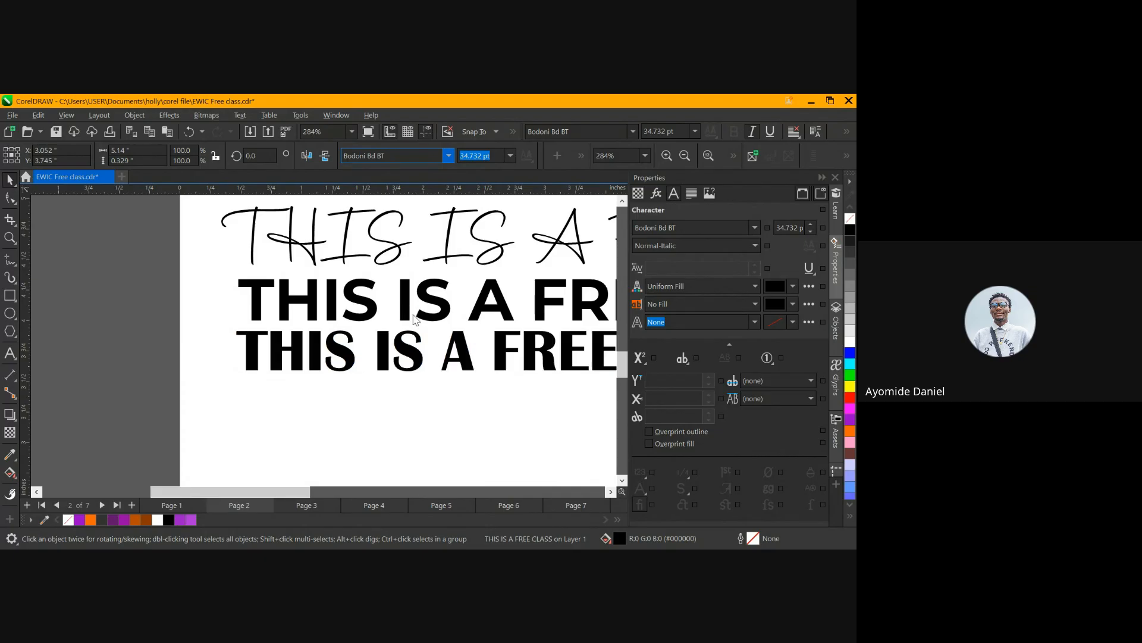
key(ctrl+z)
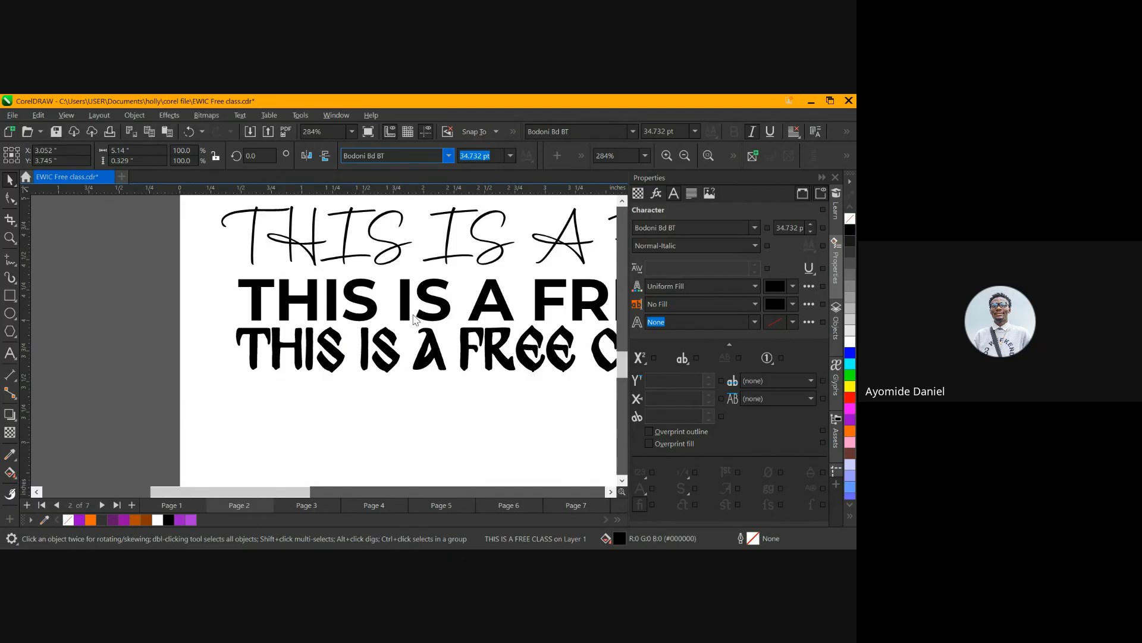
key(ctrl+z)
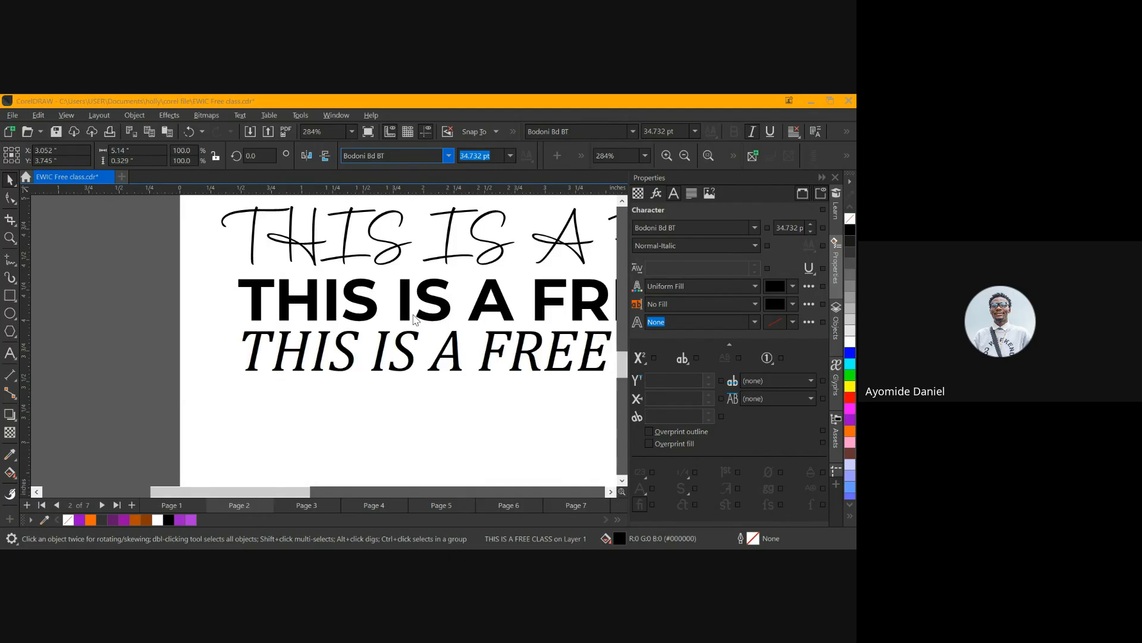
key(ctrl+z)
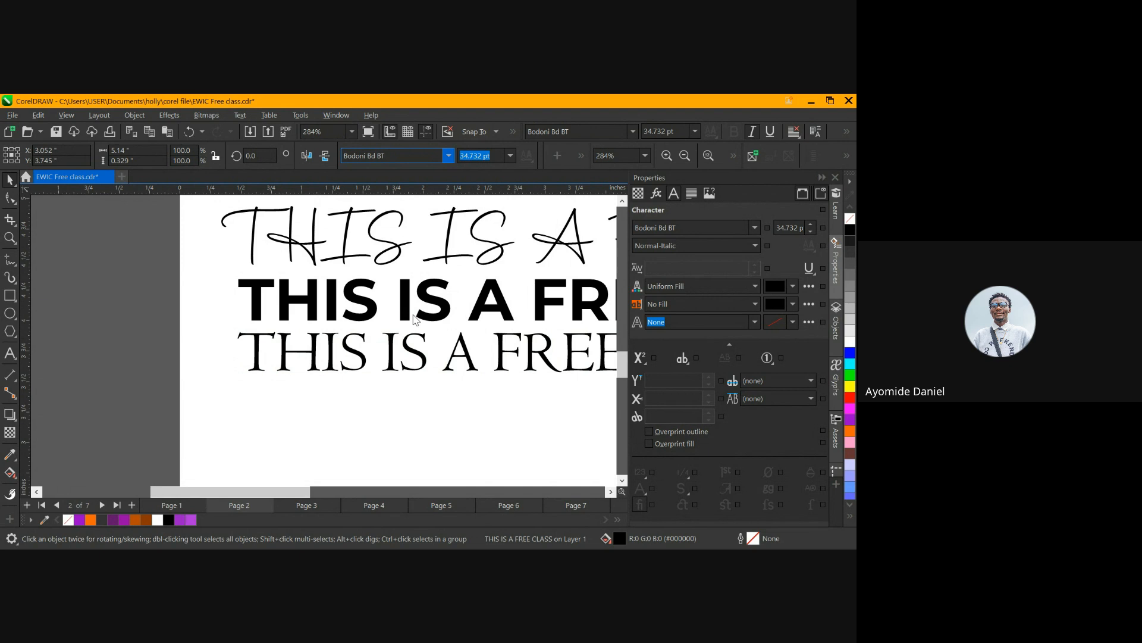
scroll(412, 315, down, 3)
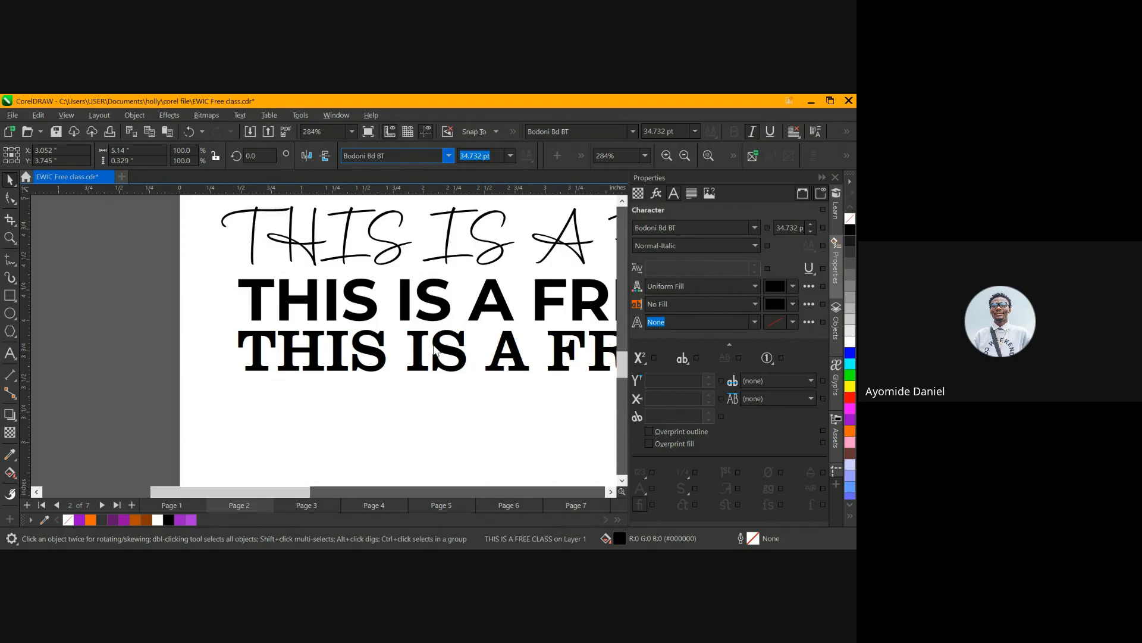
key(ctrl+z)
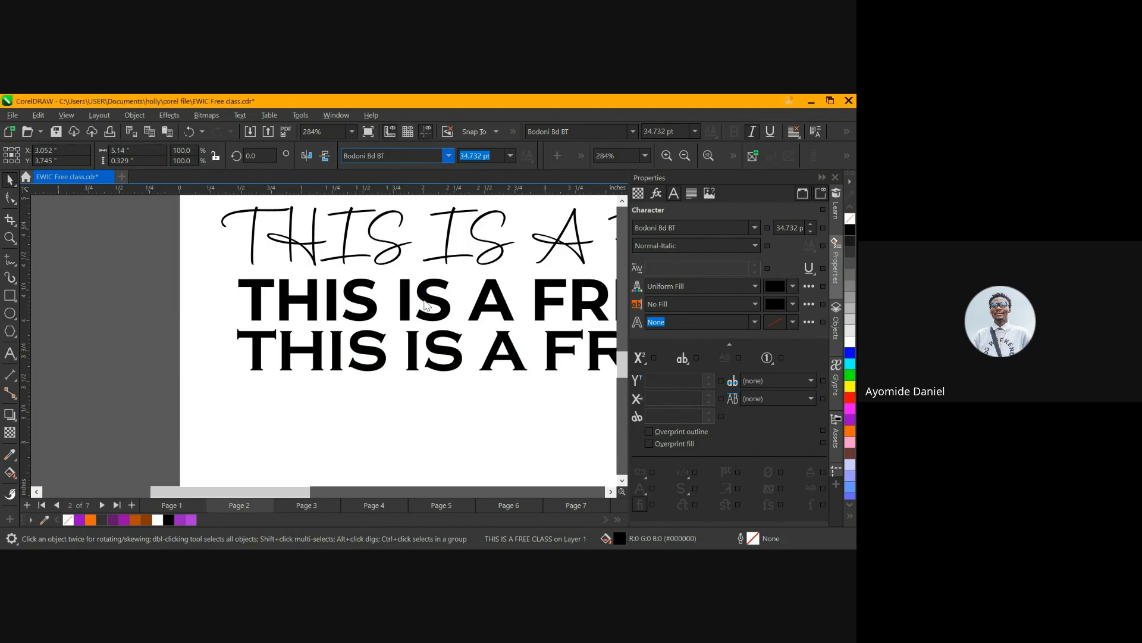
scroll(426, 305, down, 1)
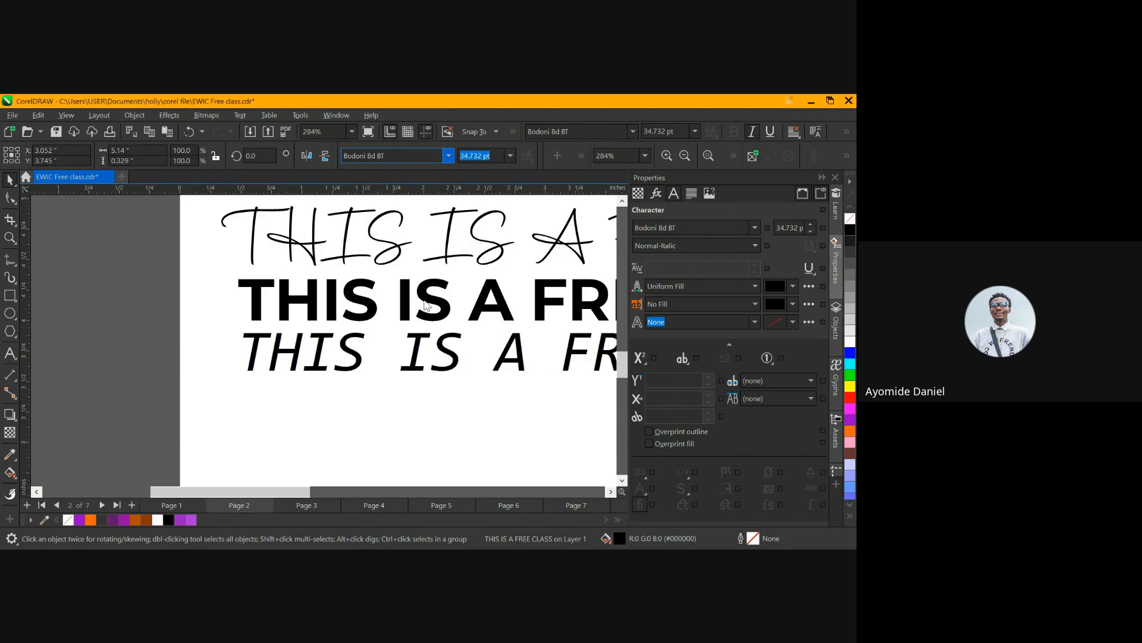
click(347, 350)
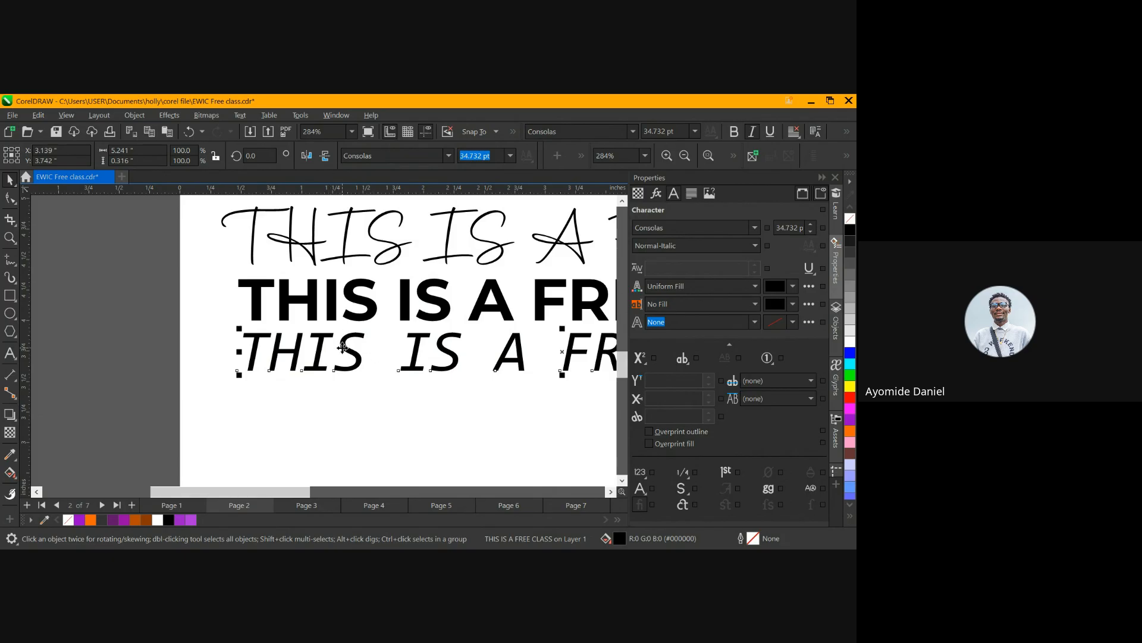
Select all four text lines on Page 2 and delete them to clear the page
scroll(345, 348, down, 5)
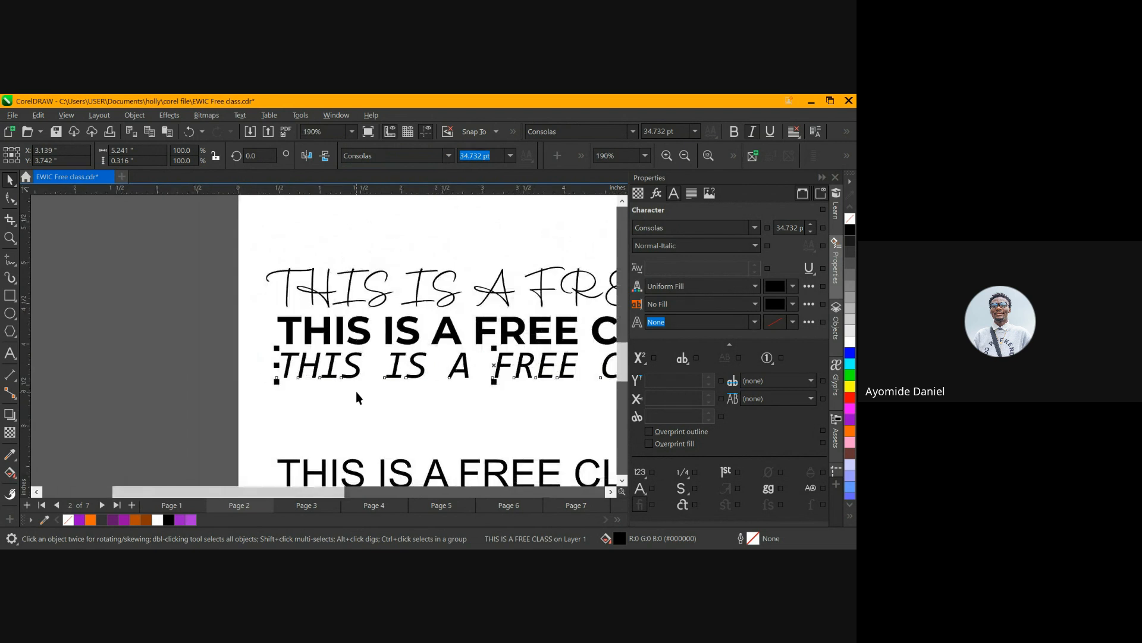
scroll(355, 376, down, 2)
mouse_move(268, 301)
mouse_down()
mouse_move(328, 378)
mouse_move(546, 457)
mouse_move(562, 404)
mouse_up()
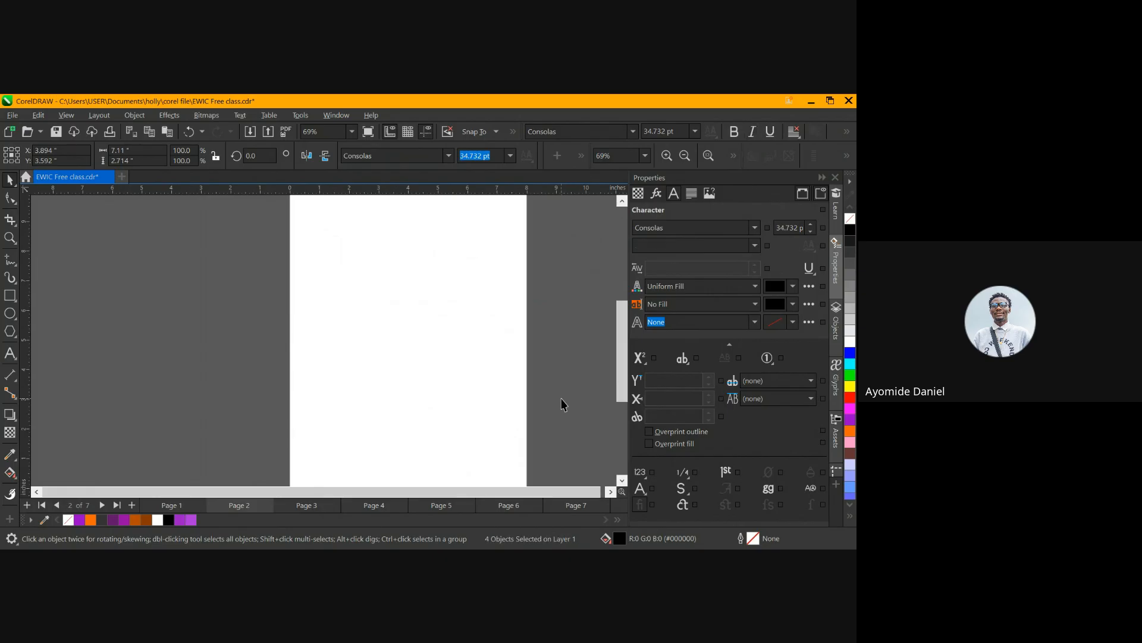
click(469, 365)
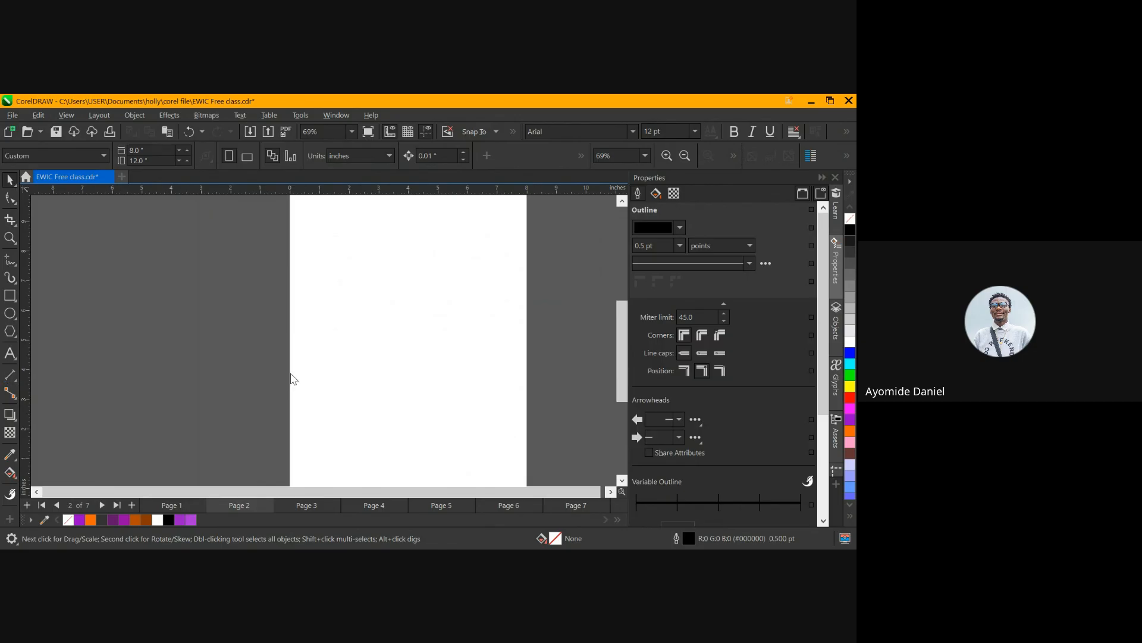
Draw a slanted parallel dimension about 4.42 in long in hairline width and move it nearer the middle of the page
drag(305, 311, 417, 376)
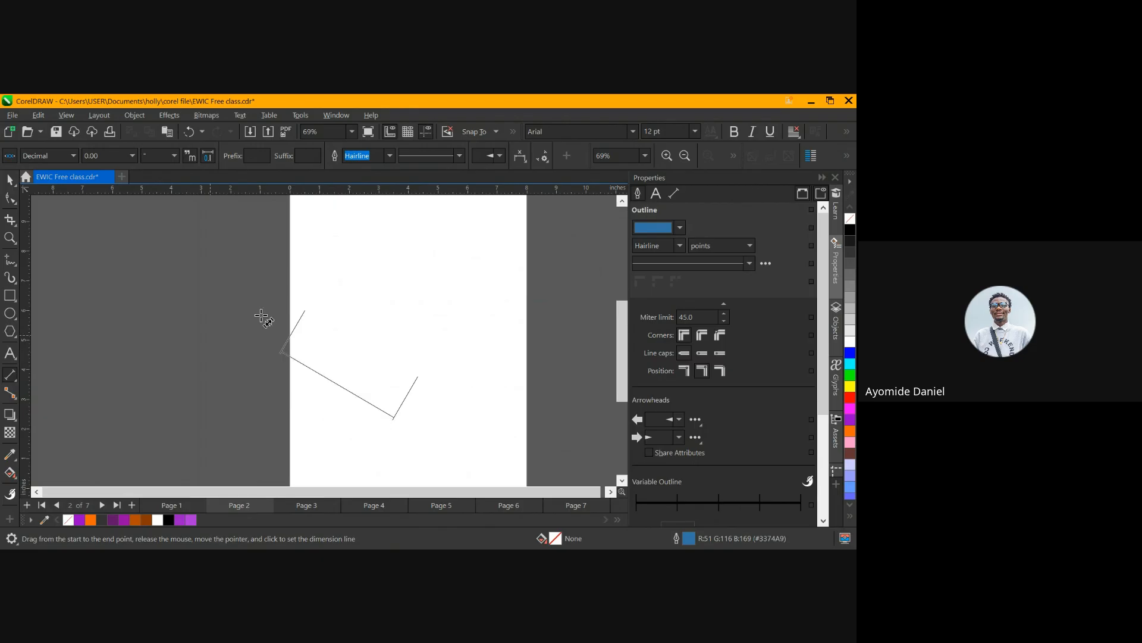
click(403, 251)
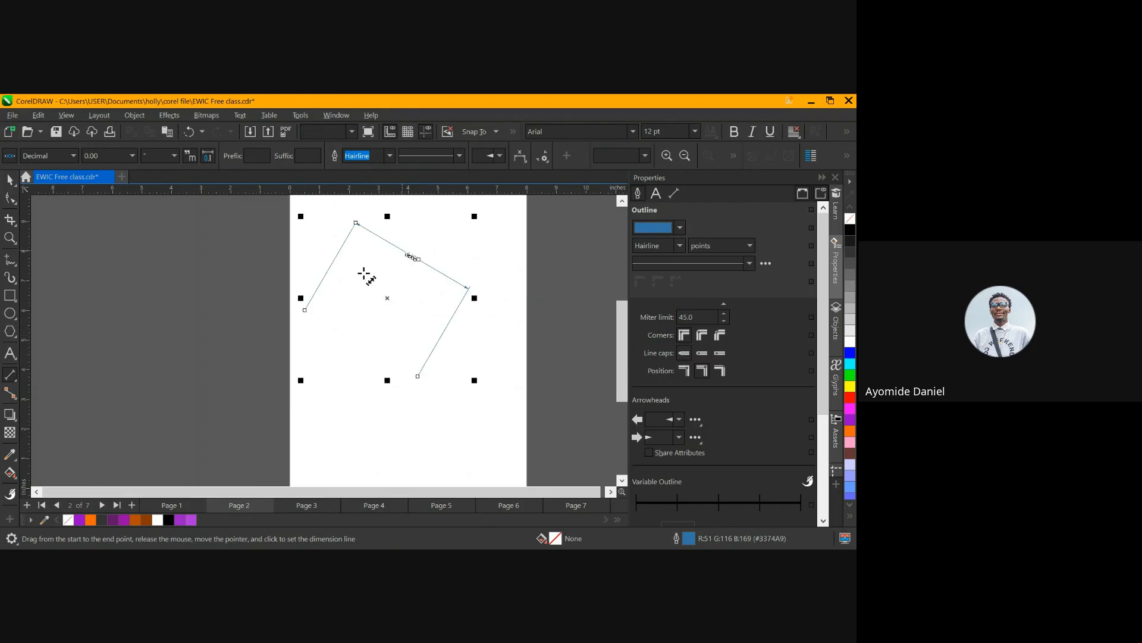
key(space)
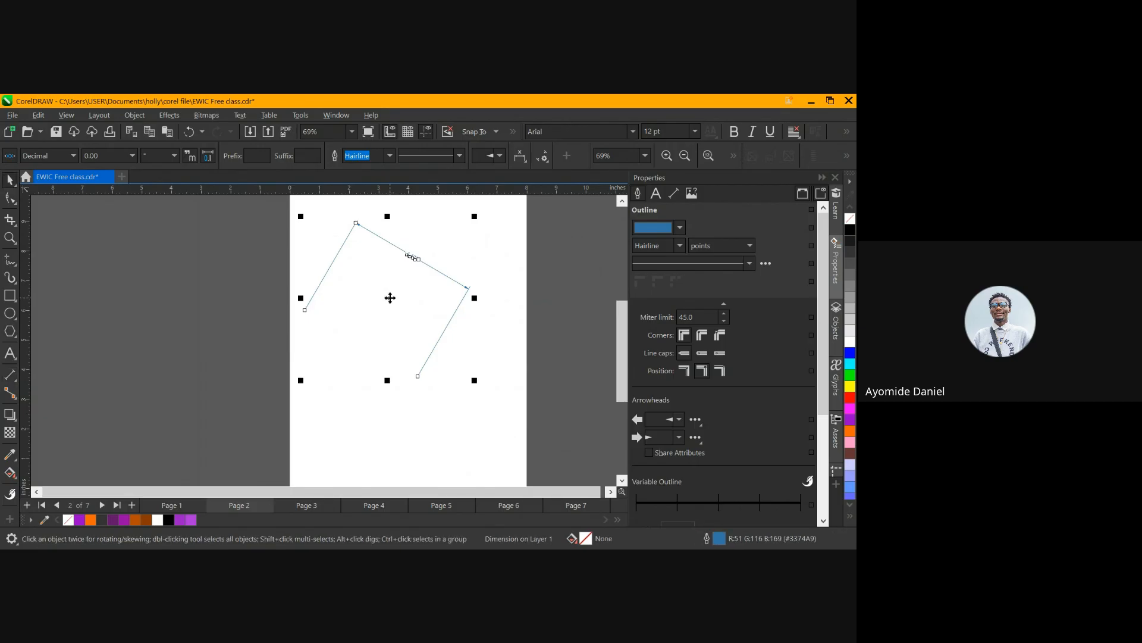
drag(385, 297, 404, 332)
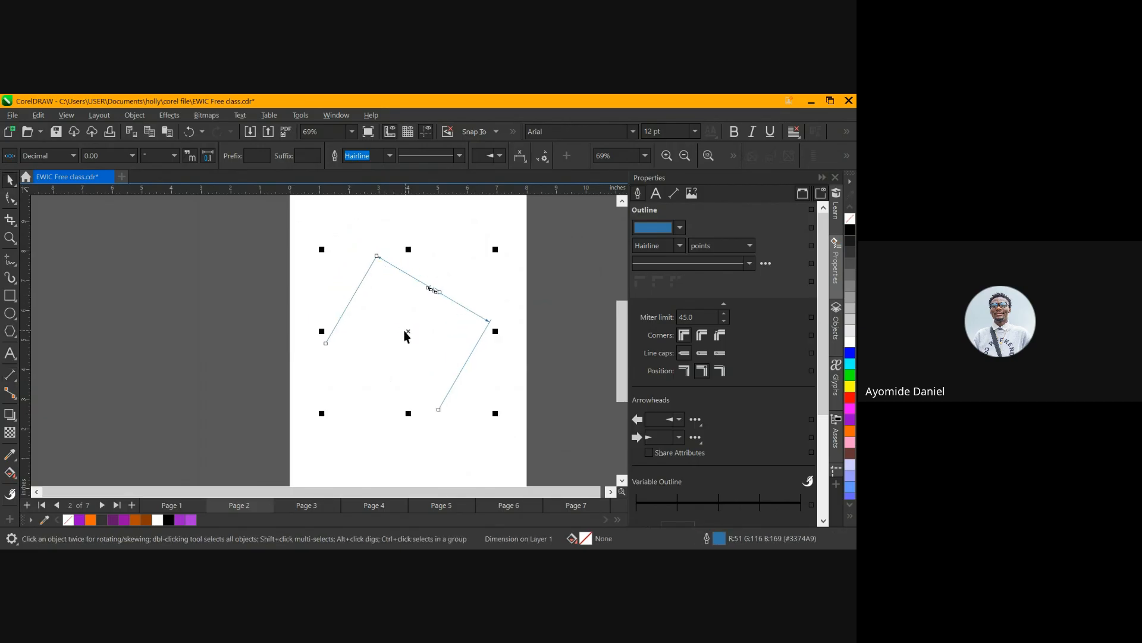
click(574, 280)
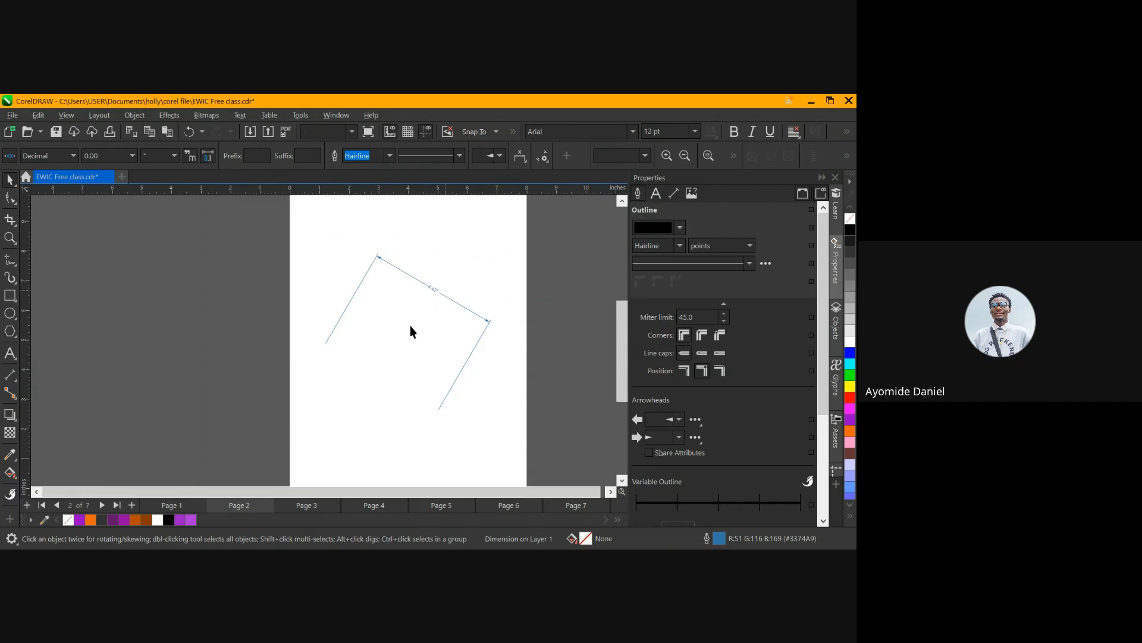
scroll(393, 353, up, 1)
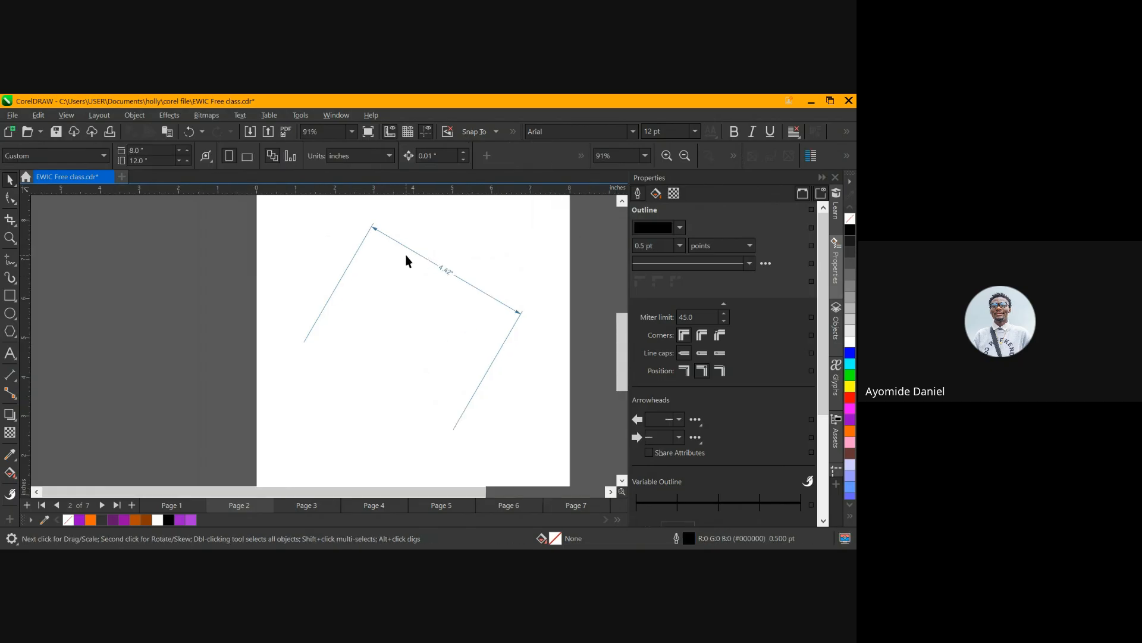
Draw a second, smaller parallel dimension about 1.7 in long below the large slanted one
click(12, 378)
click(17, 375)
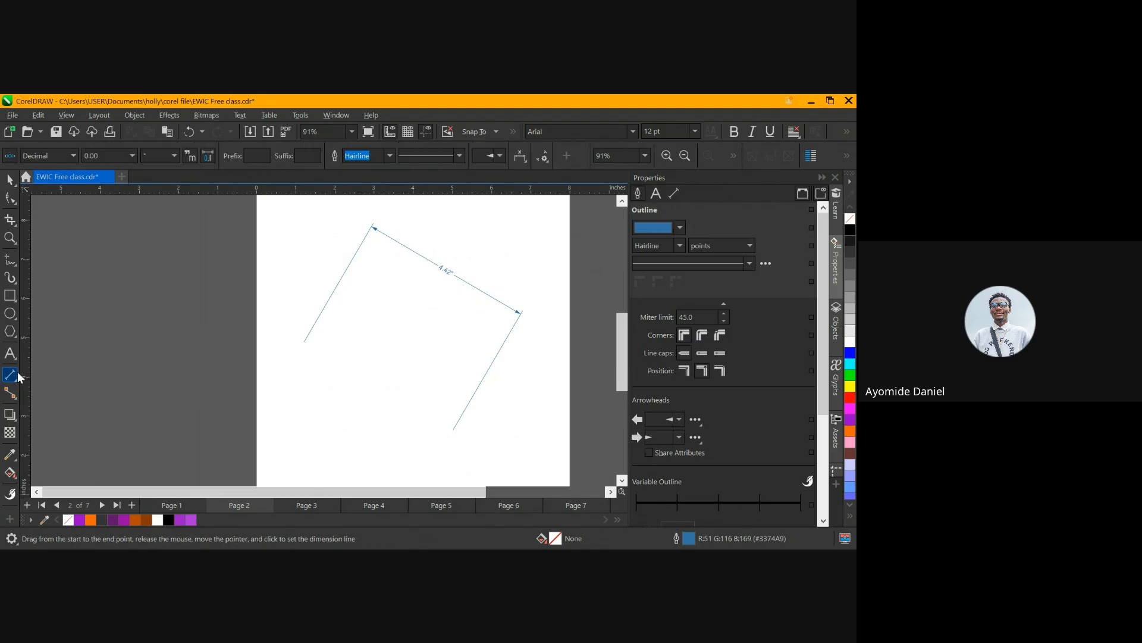
drag(322, 382, 388, 372)
click(370, 418)
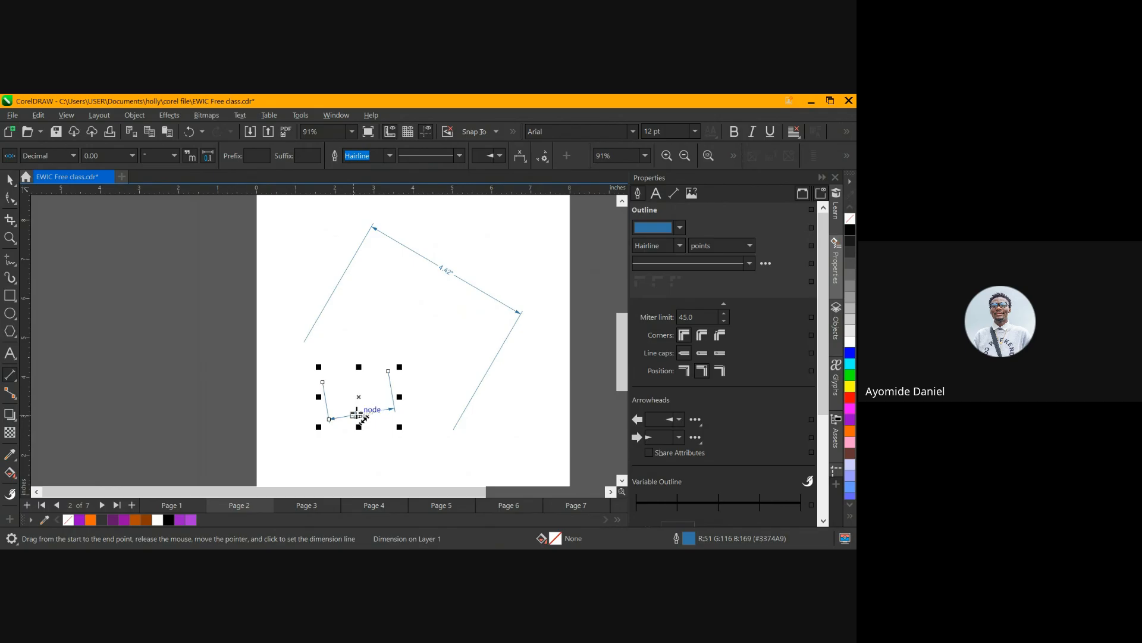
scroll(356, 410, up, 2)
scroll(370, 408, down, 2)
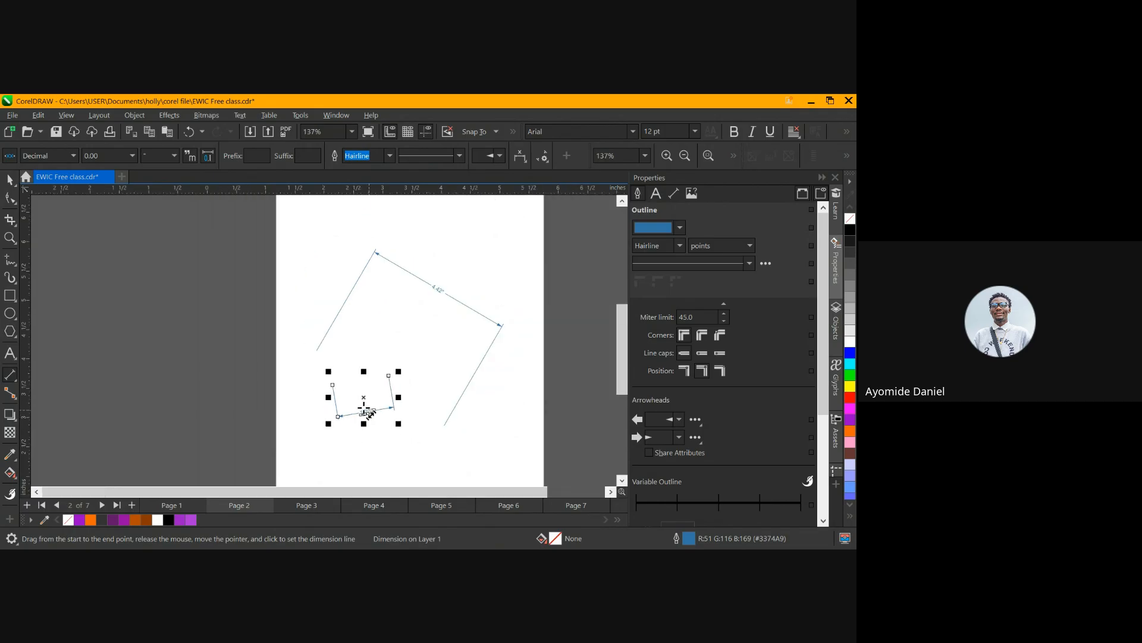
Draw two short straight connector lines from a shared point between the two dimensions
click(11, 392)
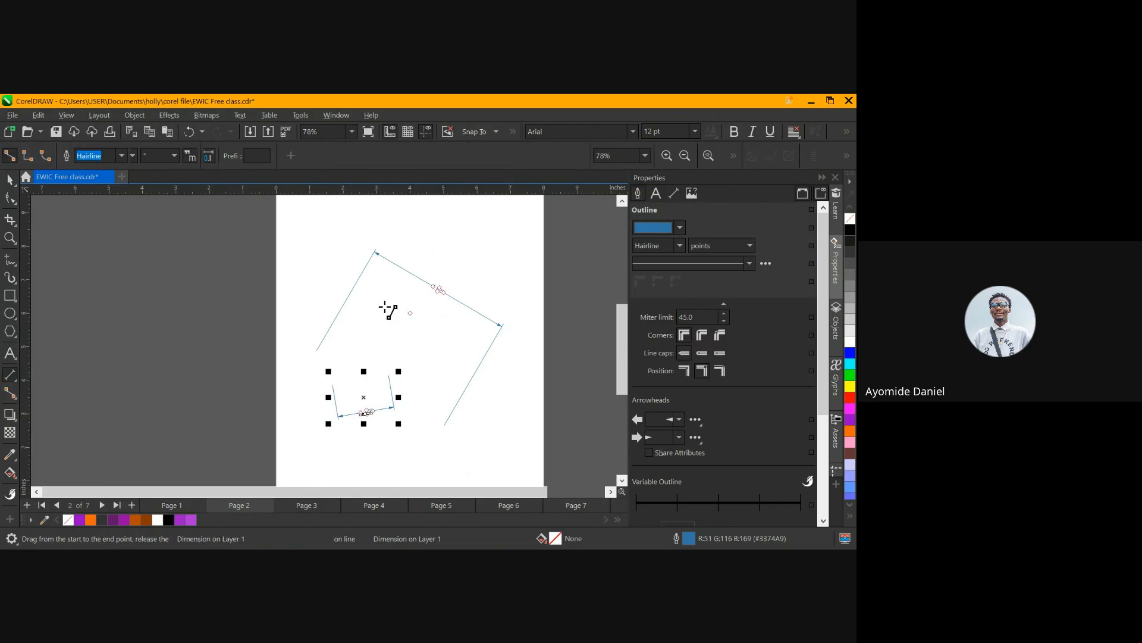
click(376, 252)
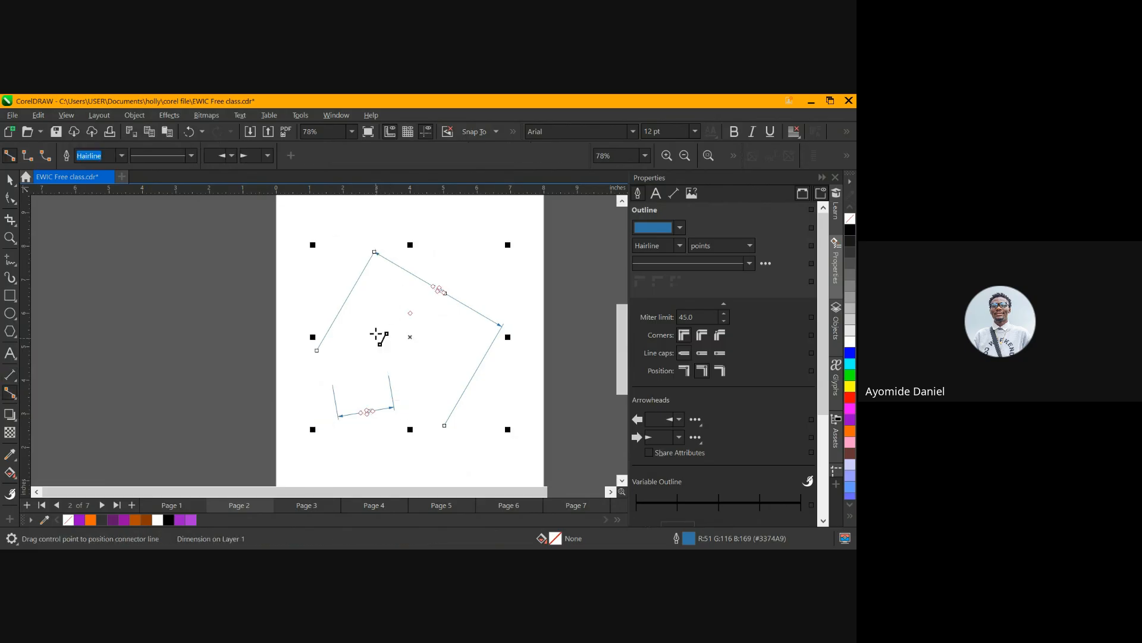
click(340, 417)
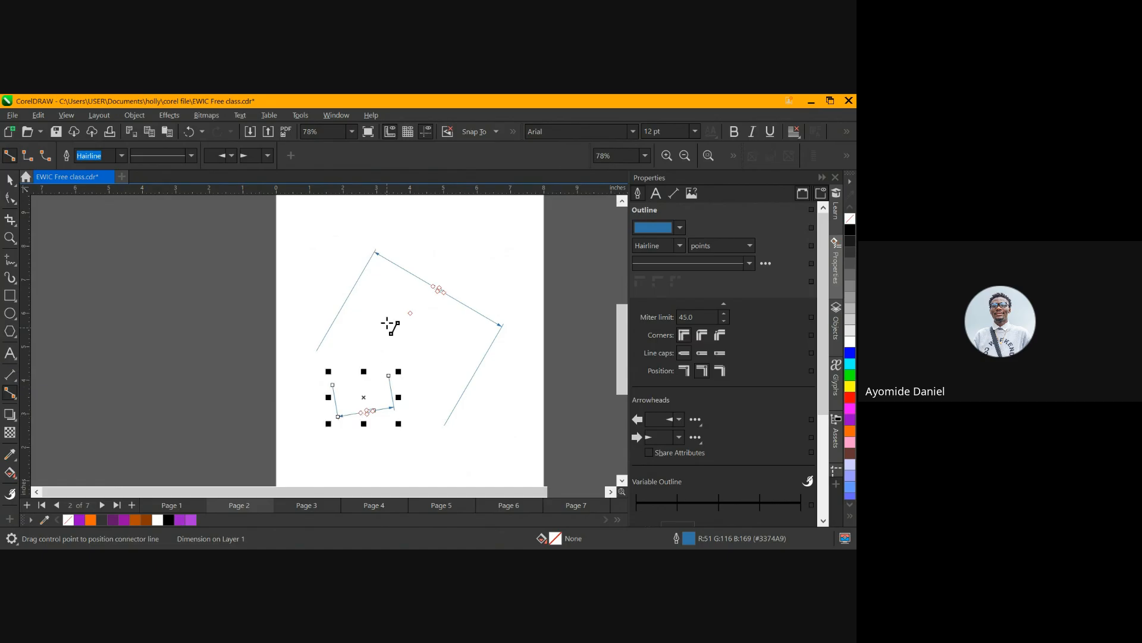
mouse_move(364, 313)
mouse_down()
mouse_move(410, 341)
mouse_move(408, 327)
mouse_move(365, 314)
mouse_up()
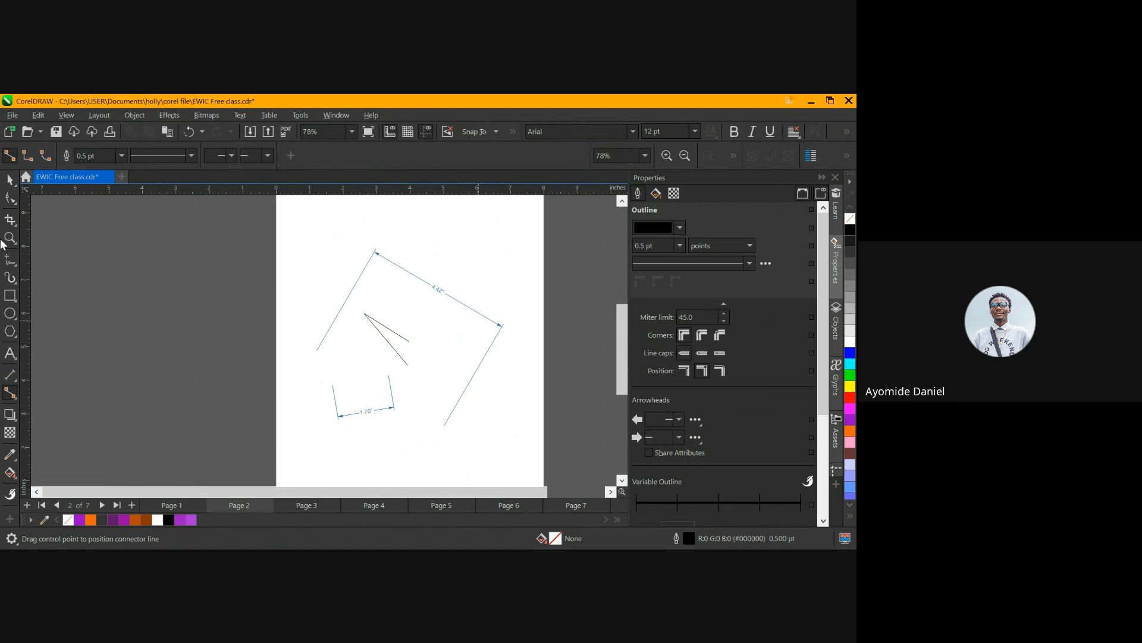
Select all the dimensions and connector lines on the page and delete them
scroll(137, 342, down, 3)
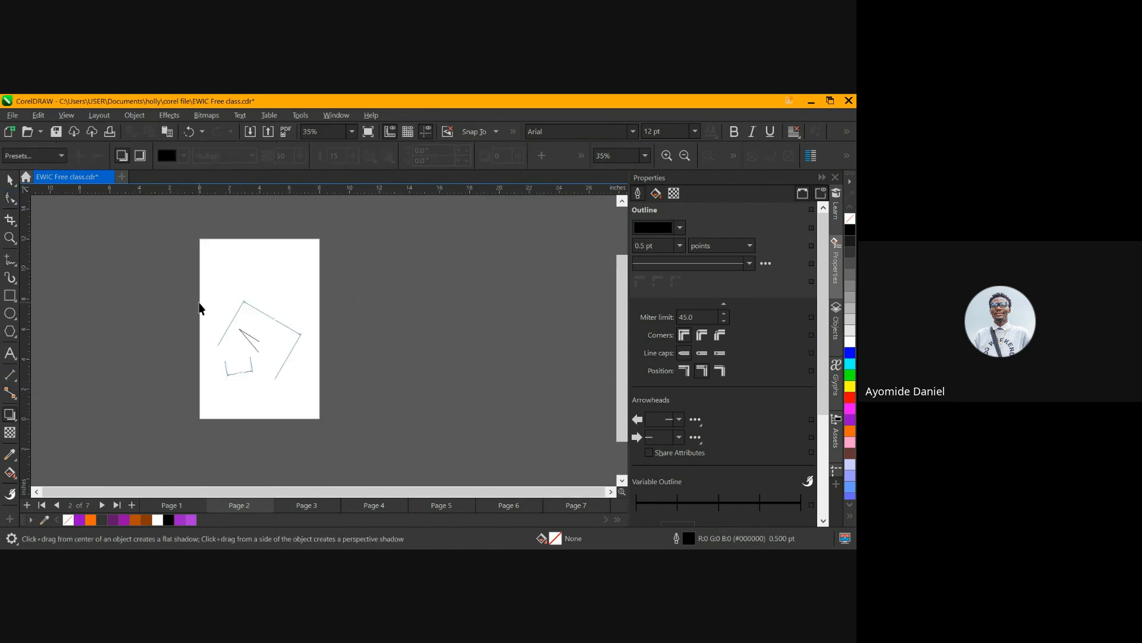
key(space)
drag(206, 272, 350, 393)
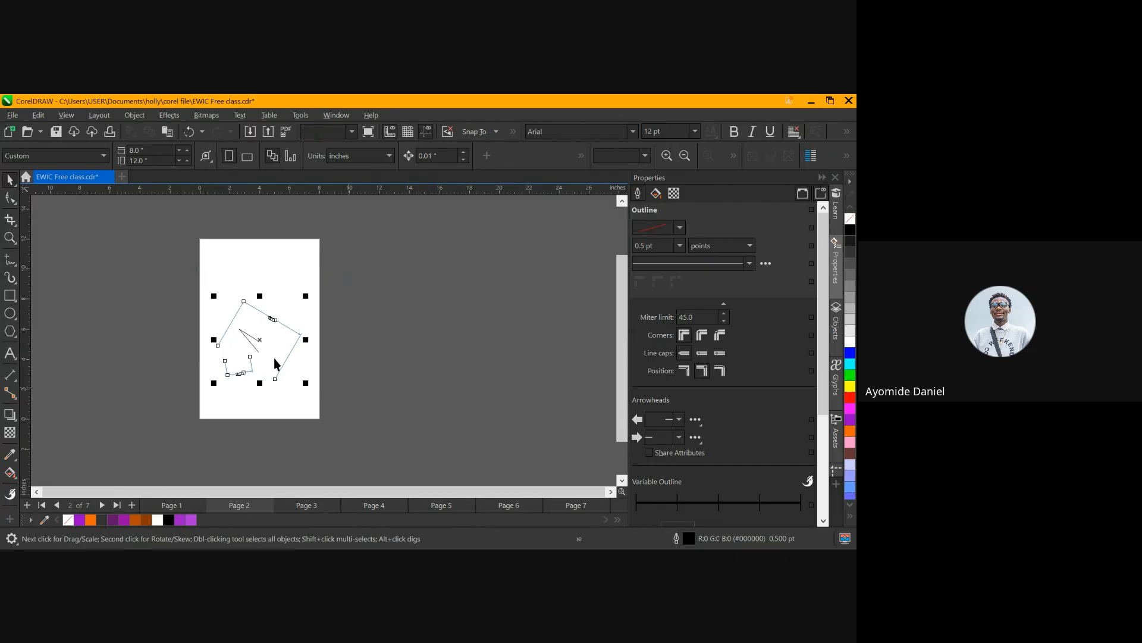
key(Delete)
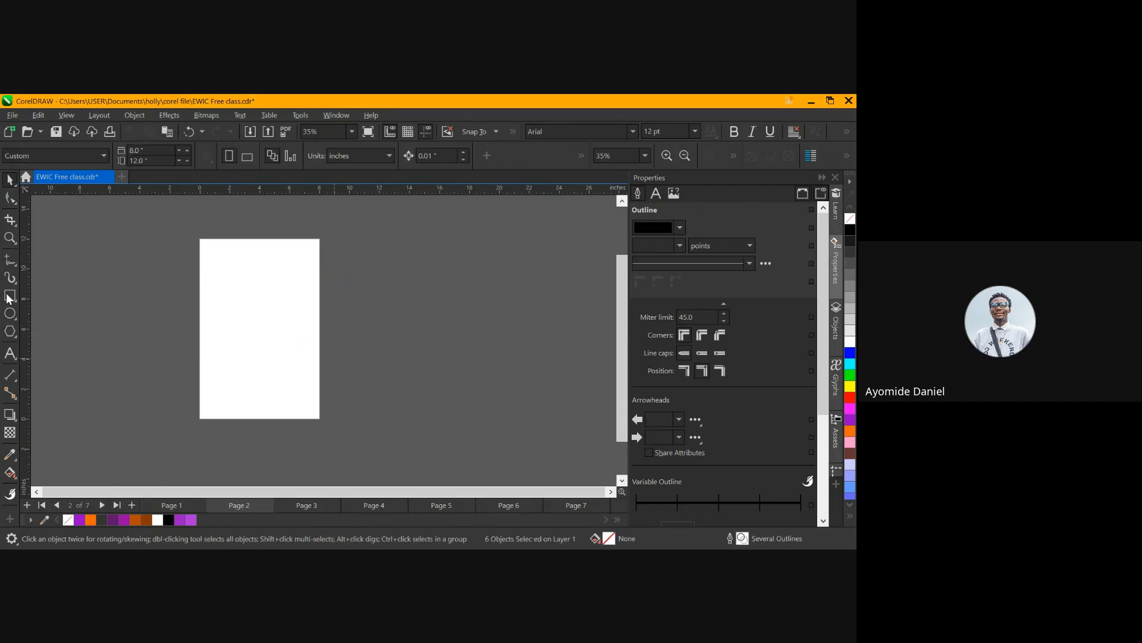
Draw a rectangle about 3.76 in wide and 4.14 in high and centre it on the page
click(8, 296)
drag(223, 290, 279, 352)
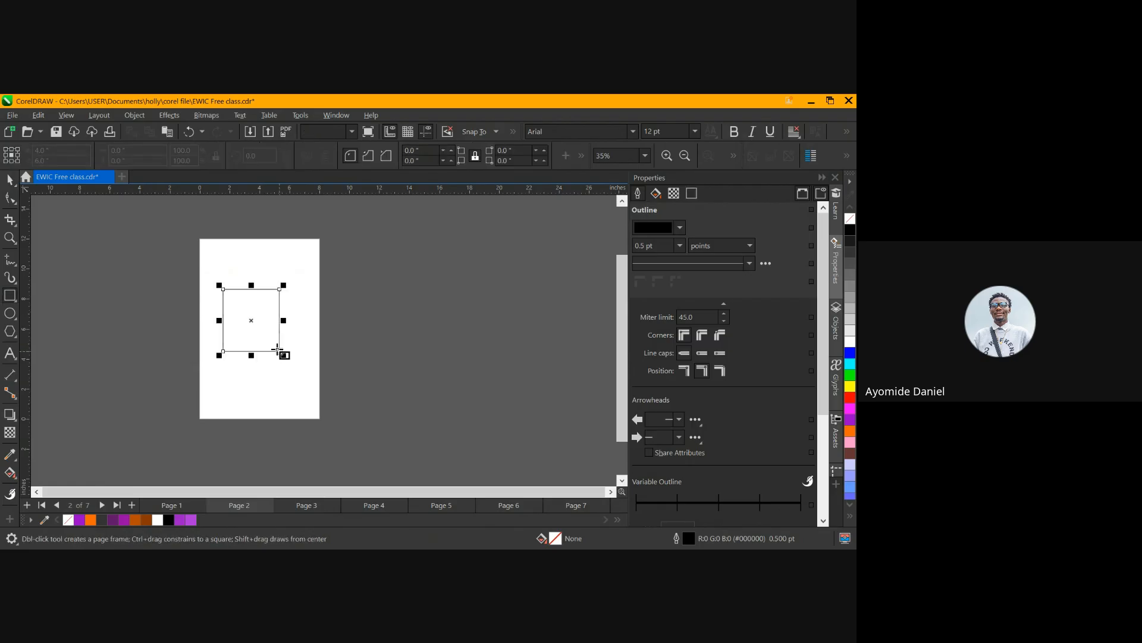
key(p)
key(space)
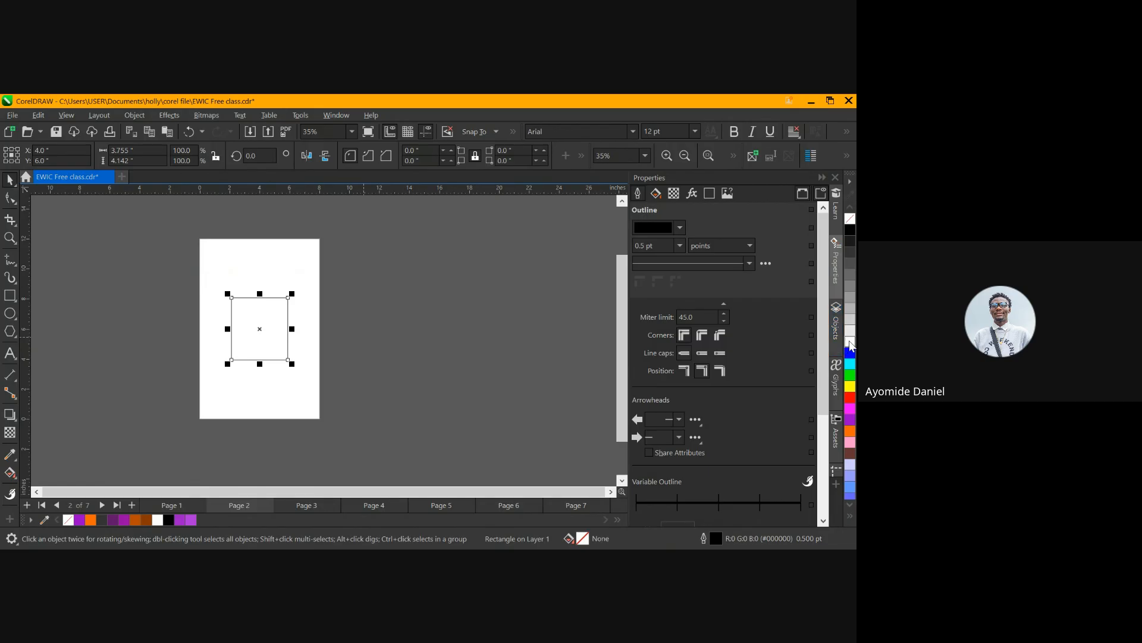
Fill the rectangle with white and shift it slightly to about X 4.08 in, Y 5.91 in
click(850, 341)
scroll(226, 348, up, 1)
scroll(226, 348, up, 1)
mouse_move(235, 308)
mouse_down()
mouse_move(242, 299)
mouse_move(237, 309)
mouse_up()
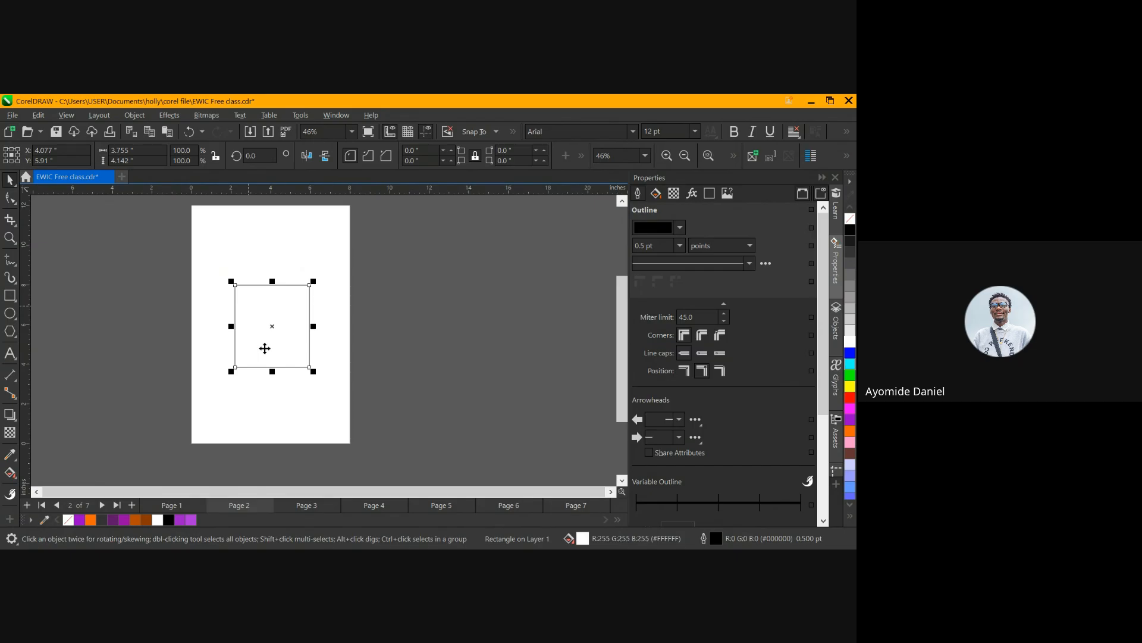
Resize the rectangle to 3.0 by 3.0 in and move it to about X 4.27 in, Y 5.69 in
scroll(262, 365, up, 2)
drag(278, 373, 286, 346)
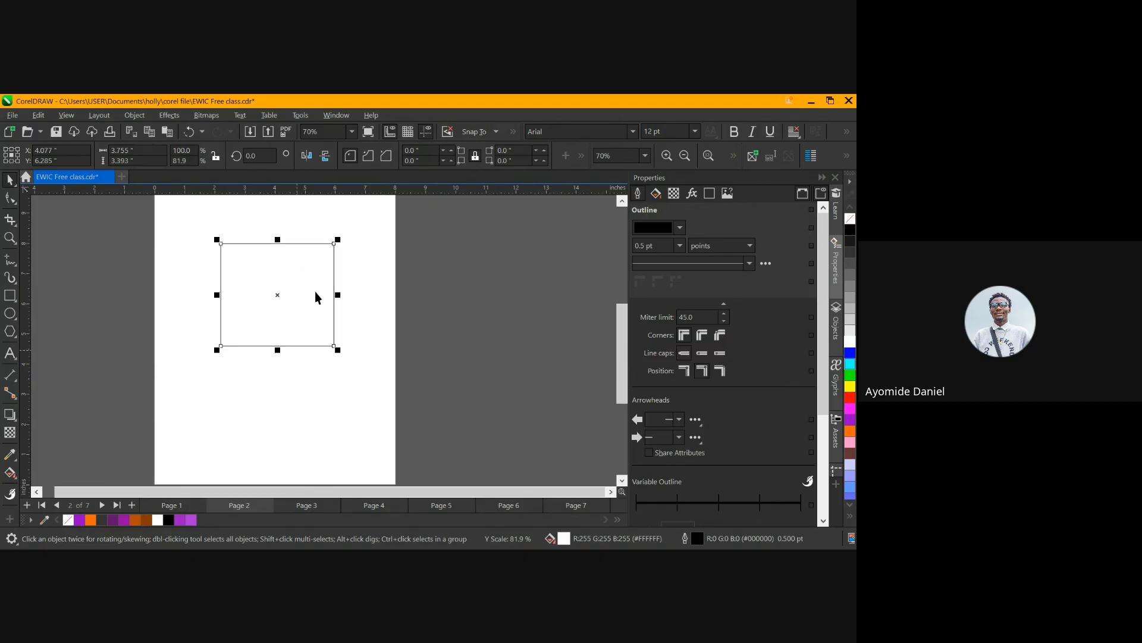
double_click(157, 151)
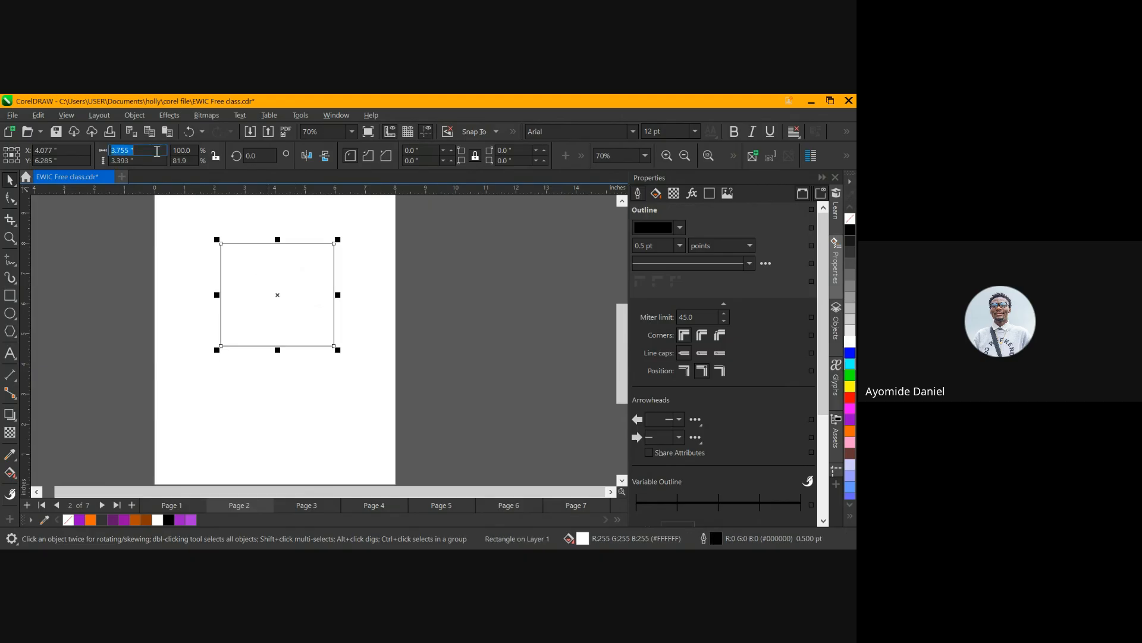
text(3)
key(Tab)
text(3)
key(Return)
click(460, 334)
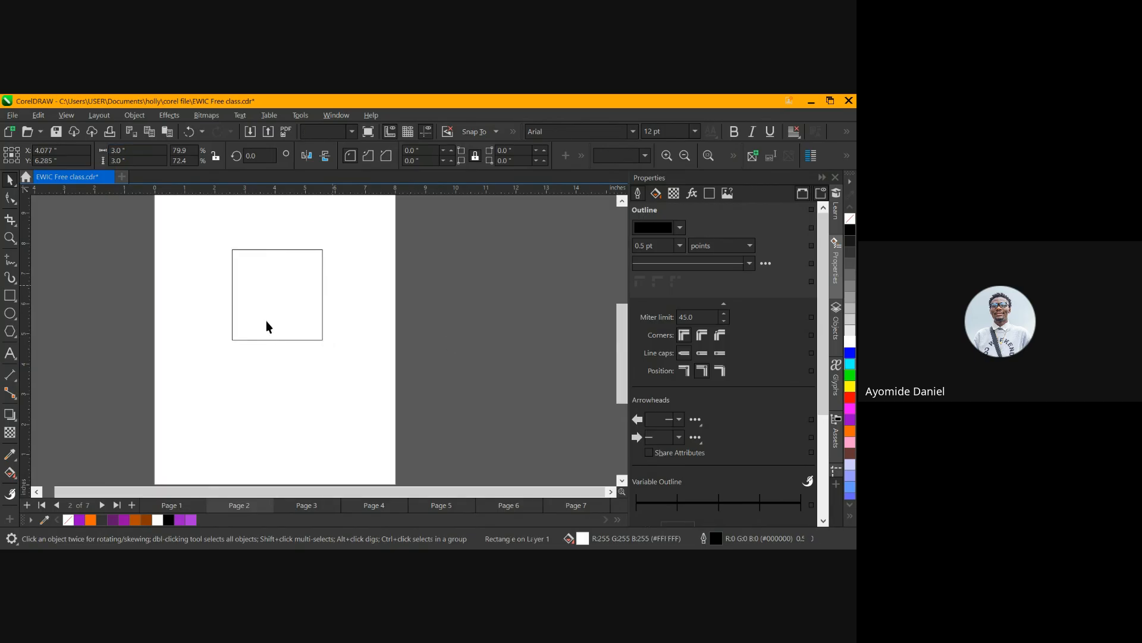
click(323, 301)
drag(276, 291, 282, 310)
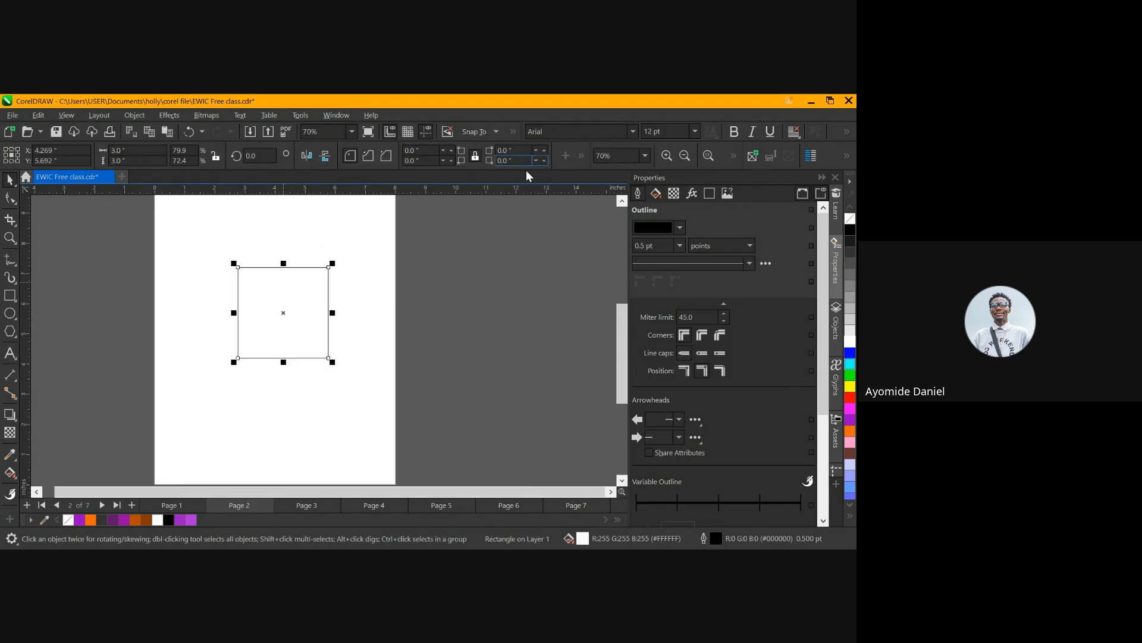
Remove the outline from the white square by setting its outline width to None
click(674, 245)
click(648, 261)
click(277, 298)
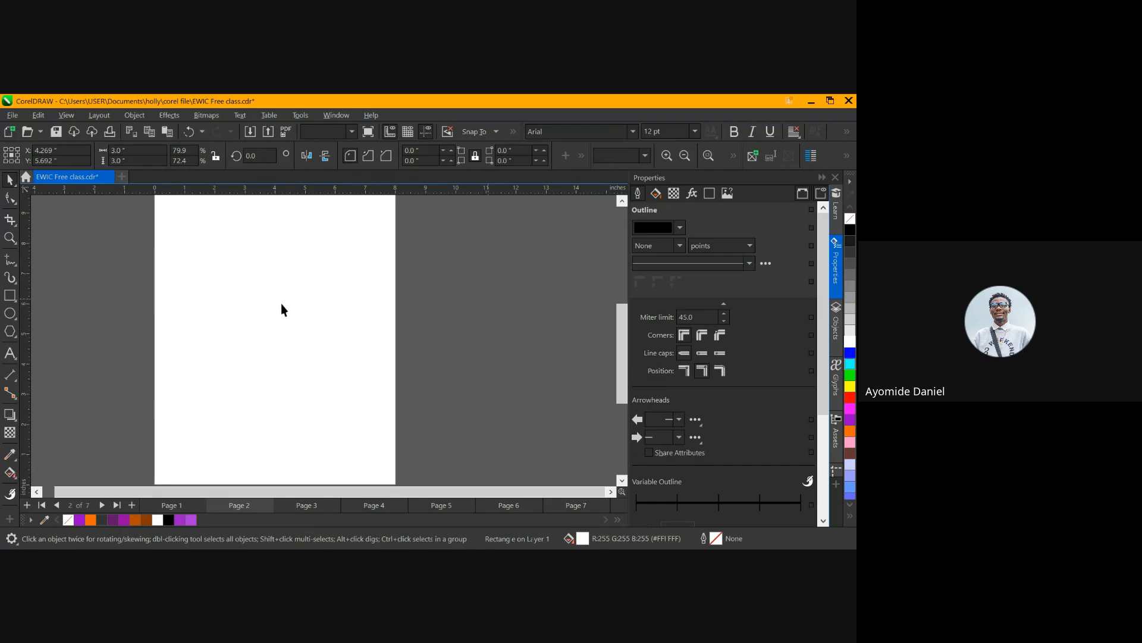
click(281, 304)
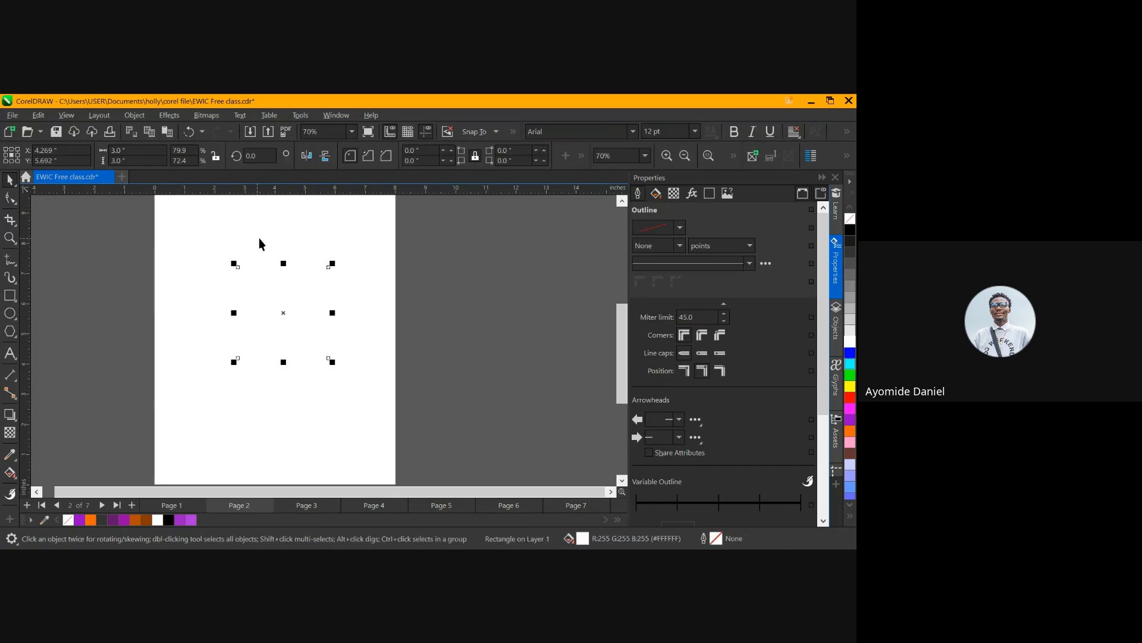
click(340, 257)
drag(95, 227, 464, 420)
click(260, 301)
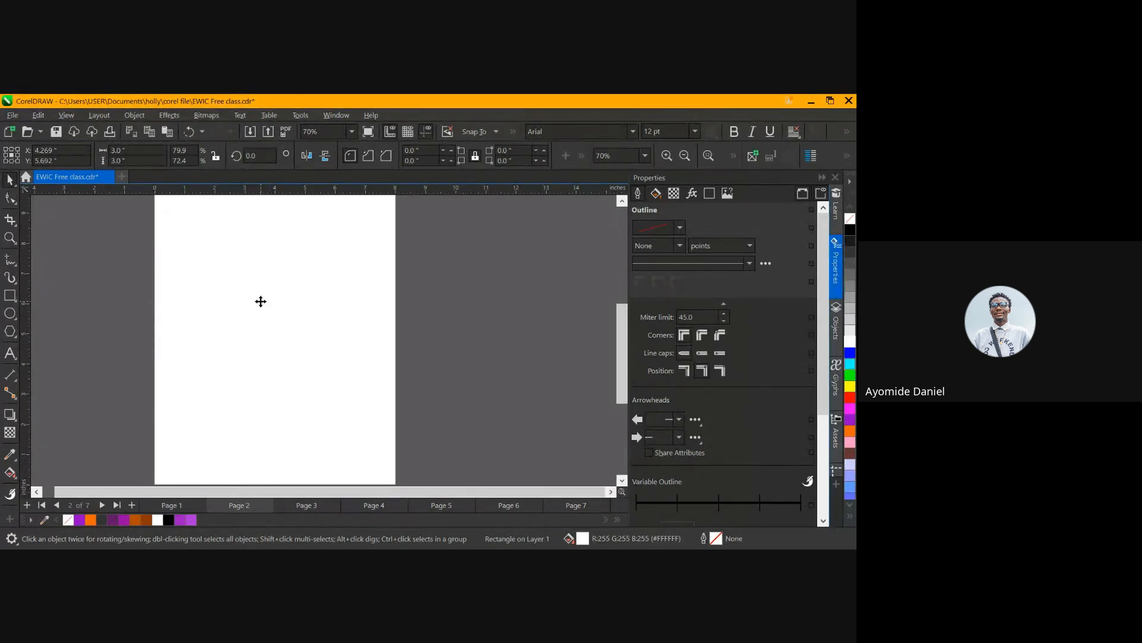
Add a black drop shadow to the white square, offset about 0.01 in horizontally and -0.10 in vertically
click(10, 414)
drag(283, 313, 293, 370)
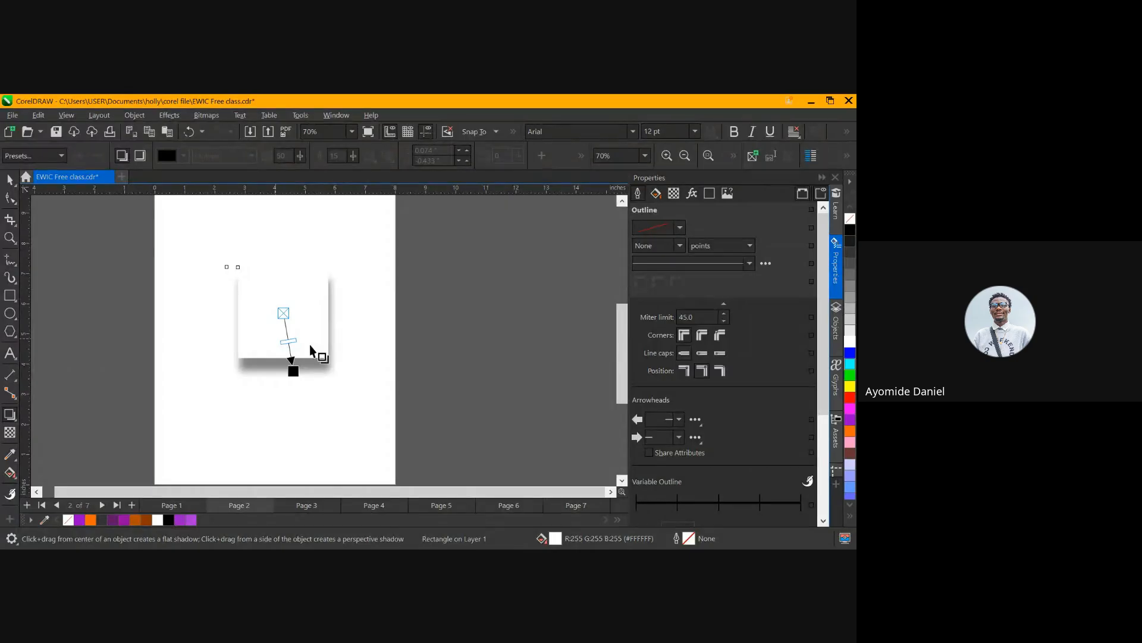
scroll(287, 307, up, 1)
drag(298, 414, 292, 400)
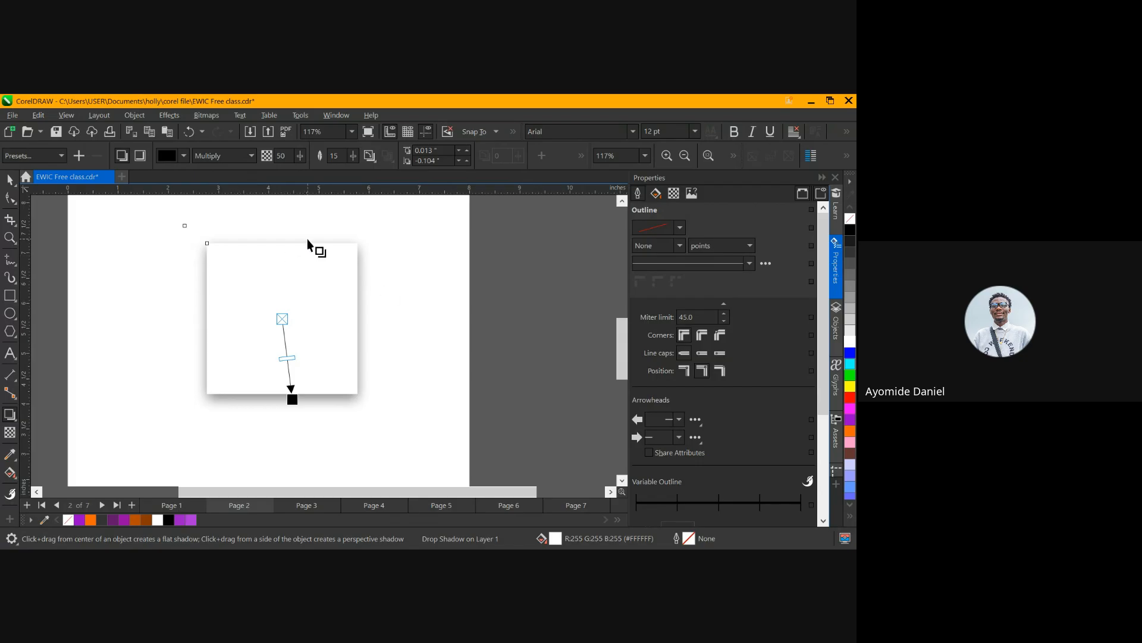
click(10, 179)
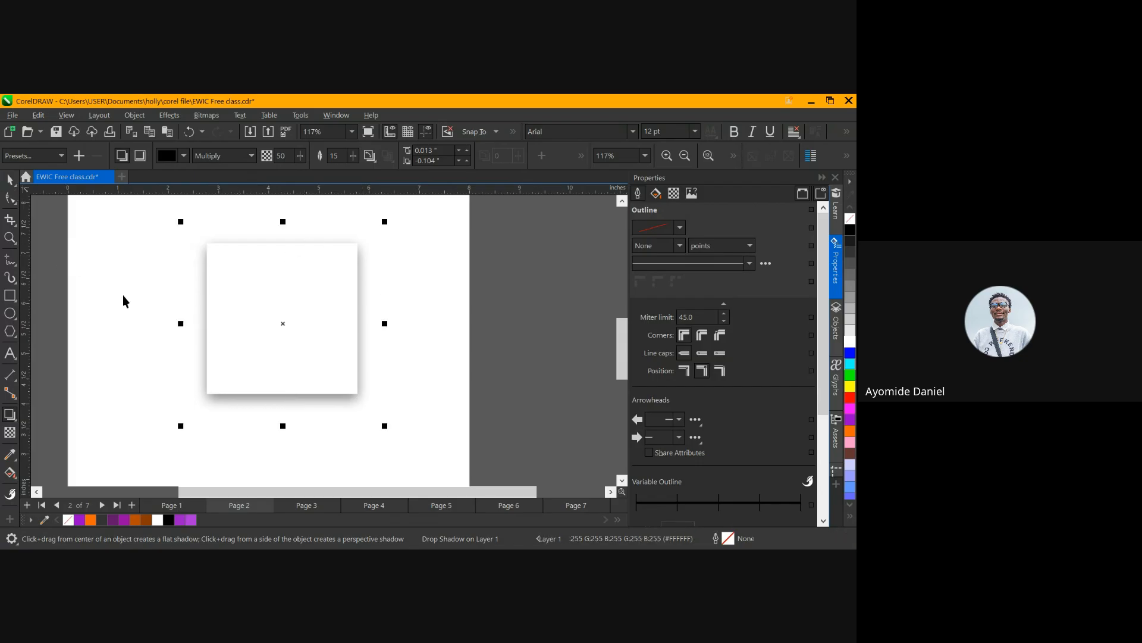
Adjust the uniform transparency of the shadowed square with the Transparency tool
scroll(317, 351, down, 2)
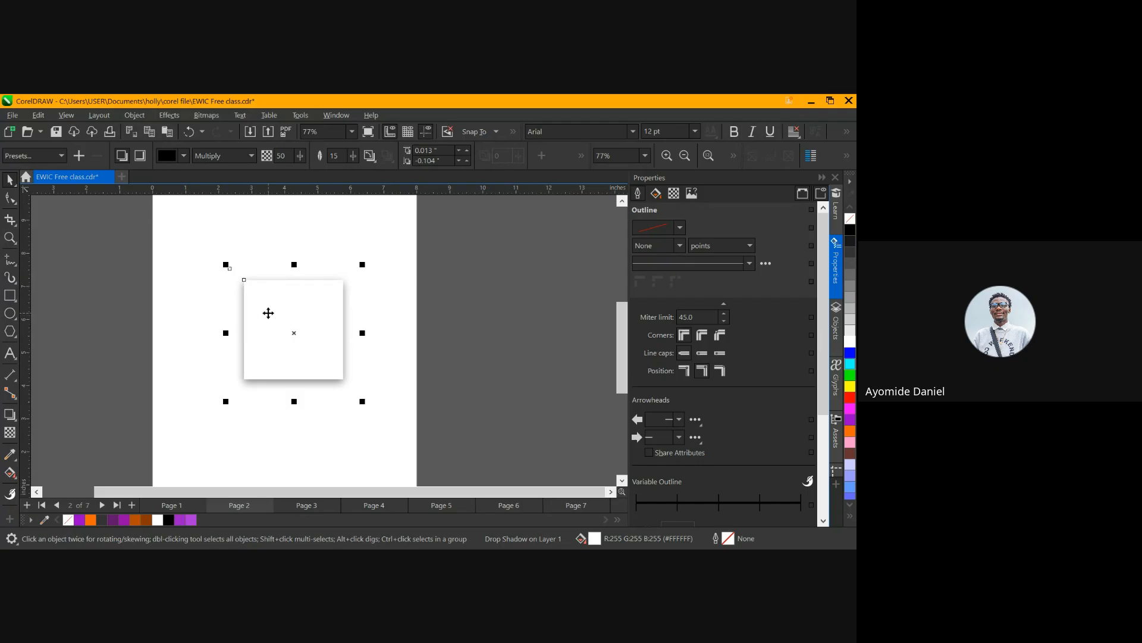
scroll(265, 319, up, 4)
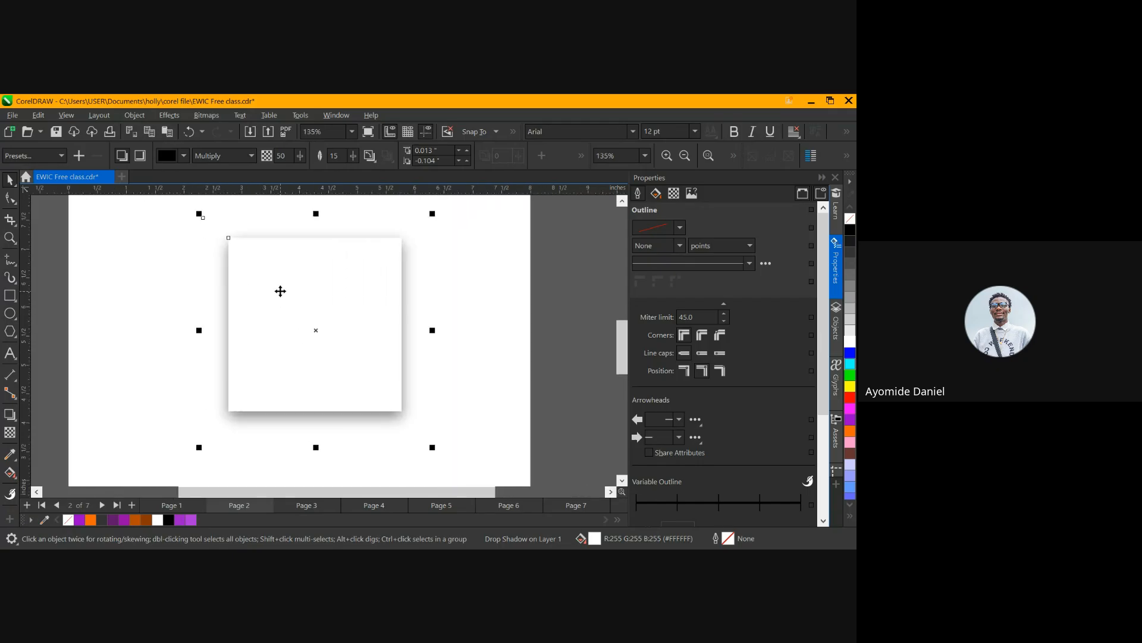
scroll(280, 290, down, 3)
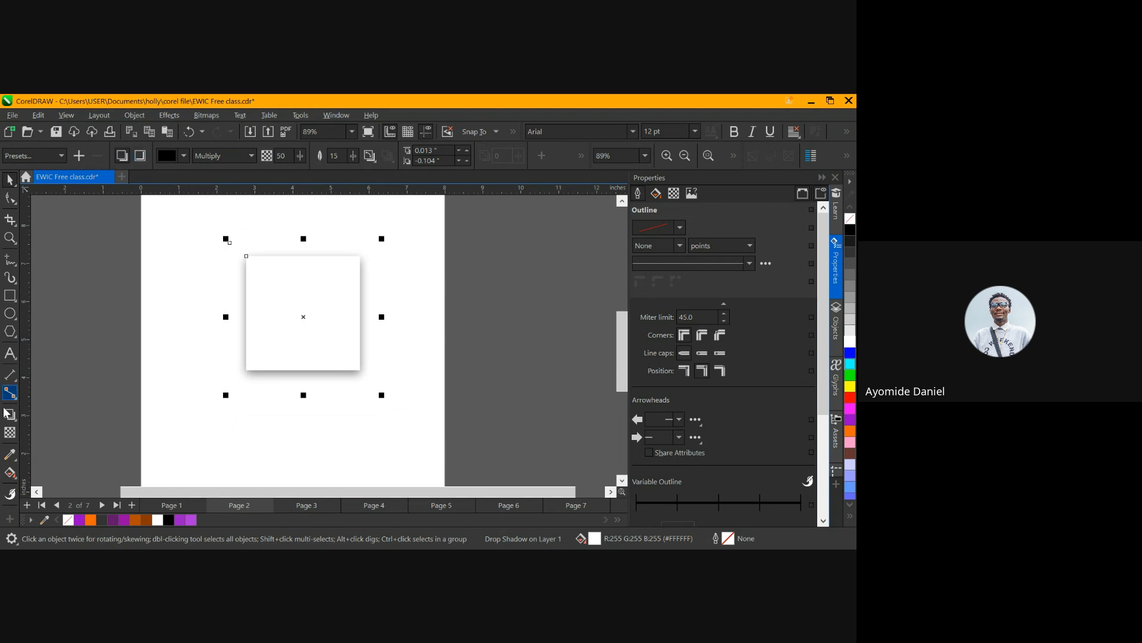
click(8, 434)
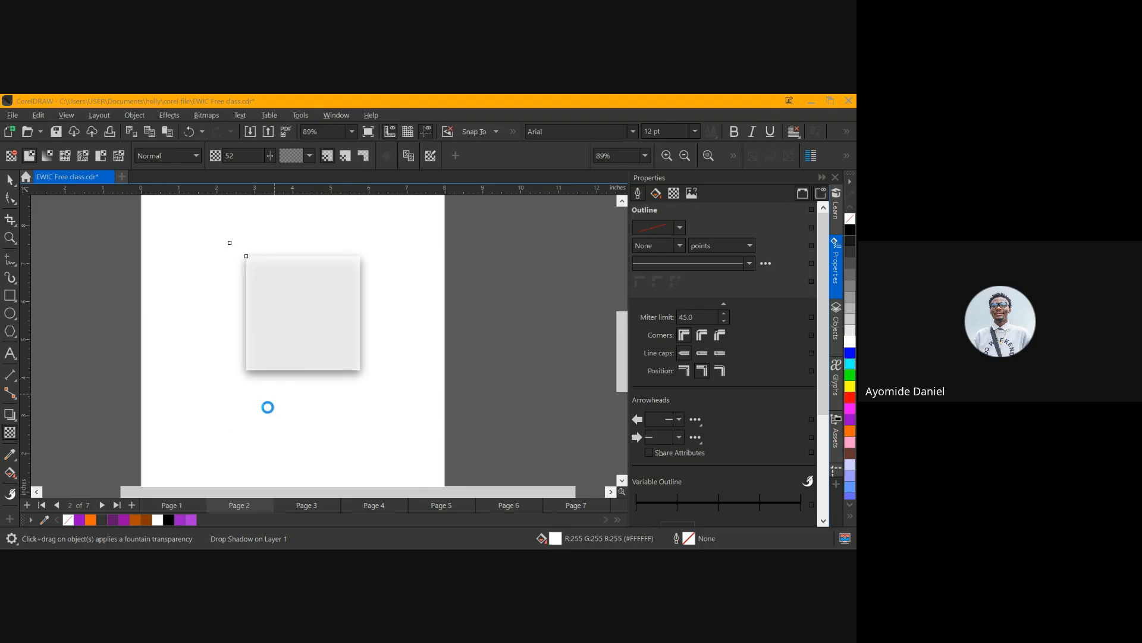
click(8, 180)
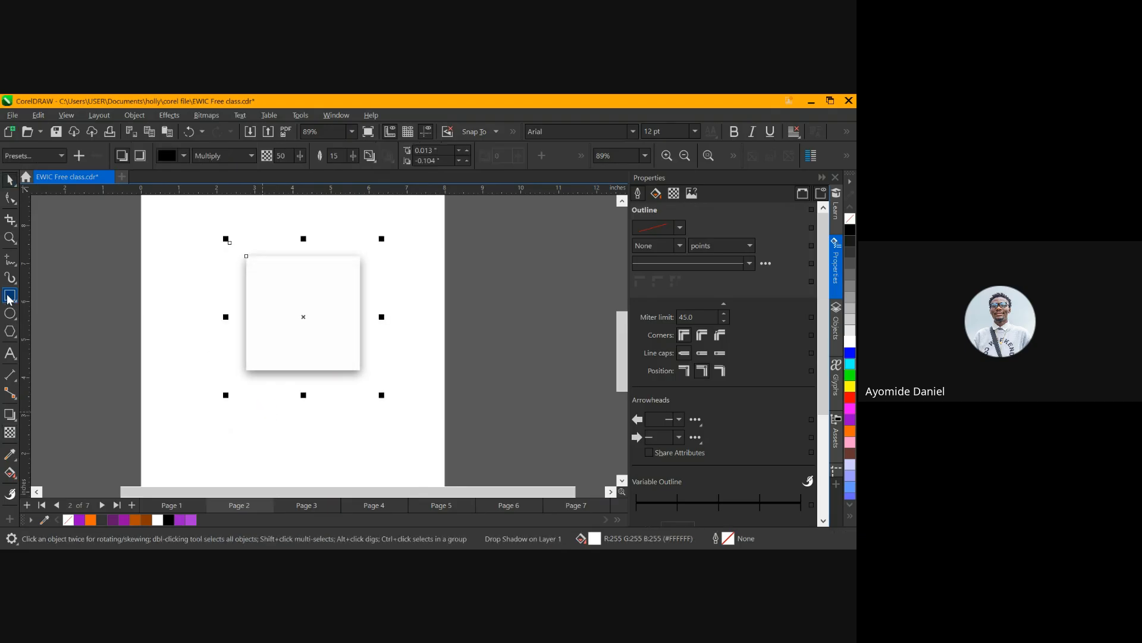
Draw an ellipse about 1.27 in wide and 1.22 in high inside the square and fill it with purple #9D18C9
click(10, 313)
mouse_move(294, 296)
mouse_down()
mouse_move(331, 329)
mouse_move(300, 310)
mouse_up()
key(space)
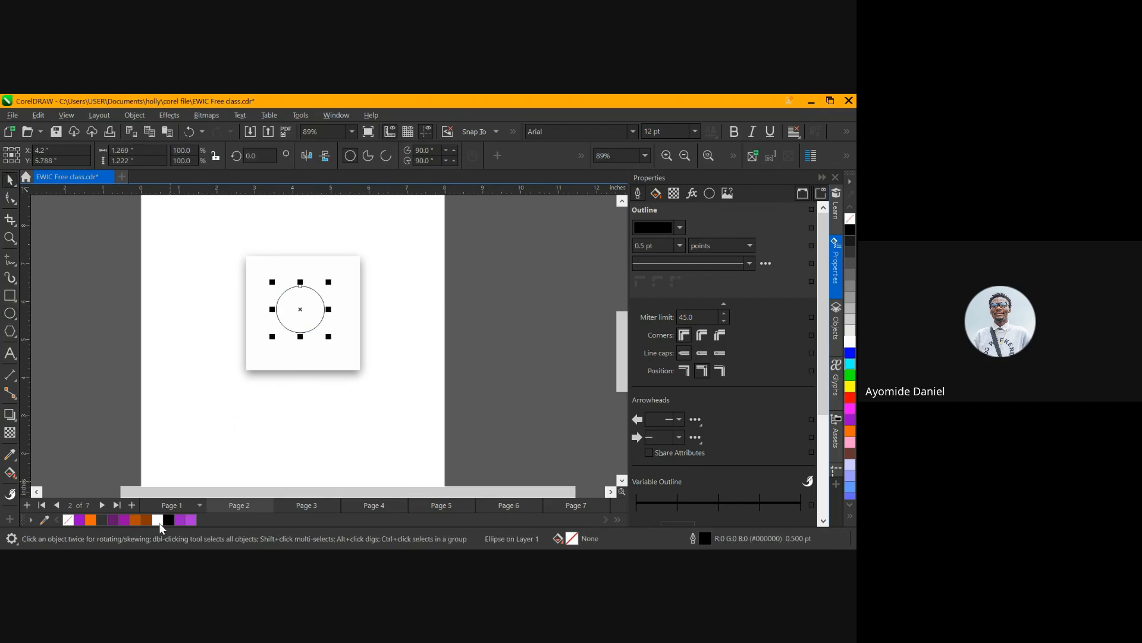
click(180, 520)
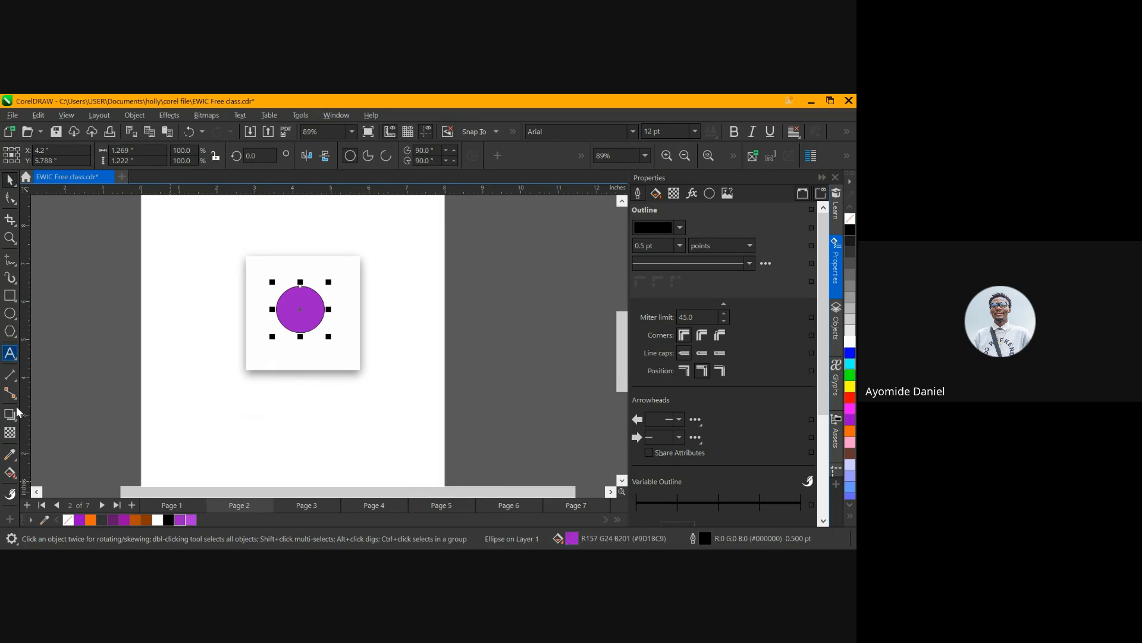
Try several uniform transparency levels on the purple ellipse, settle on 84, and deselect it
click(10, 433)
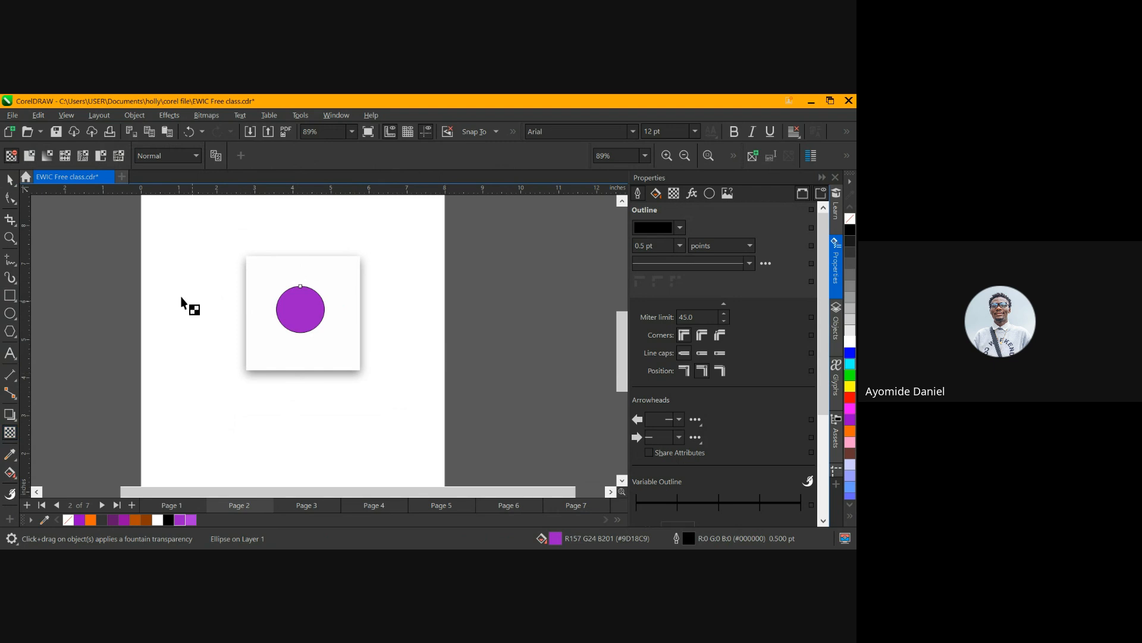
scroll(290, 330, up, 2)
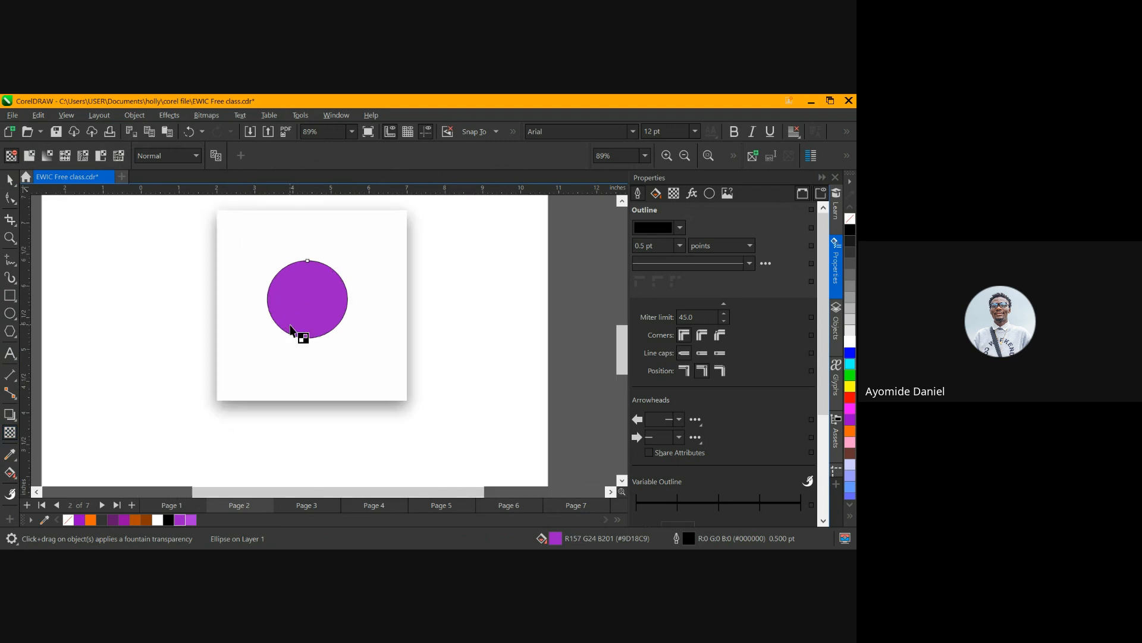
scroll(323, 245, up, 1)
scroll(323, 246, up, 1)
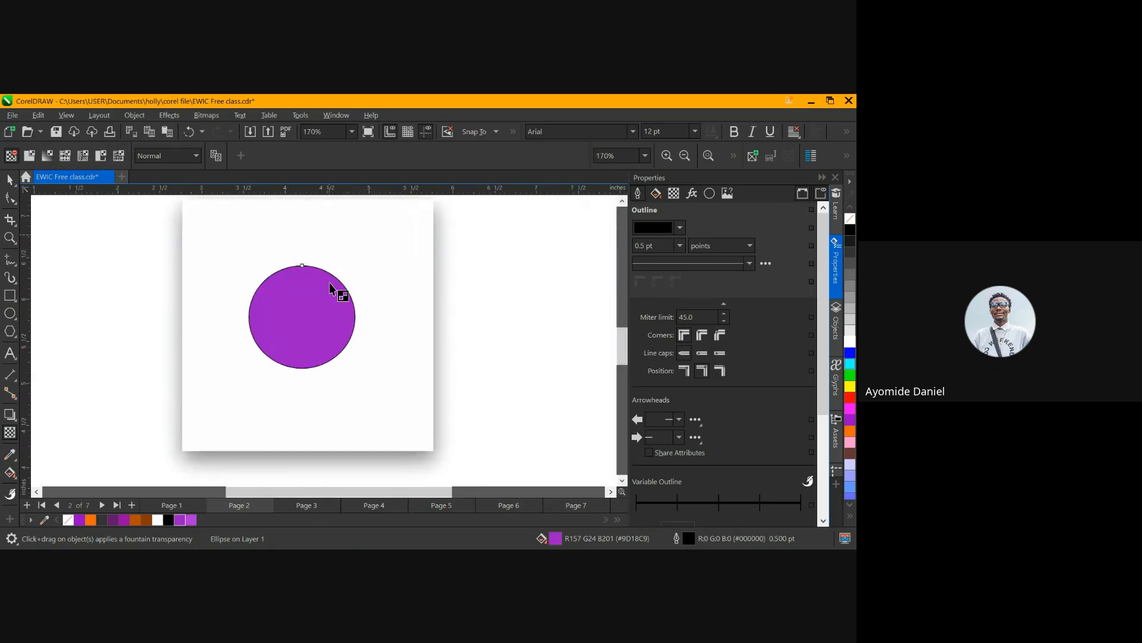
scroll(179, 375, down, 1)
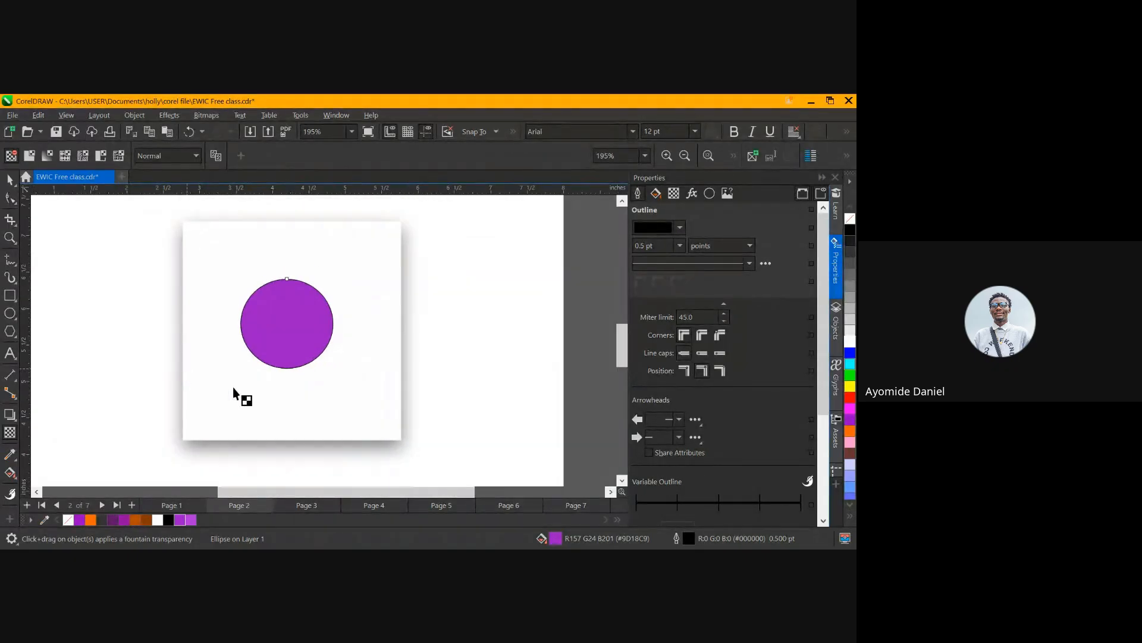
click(277, 381)
drag(277, 381, 289, 384)
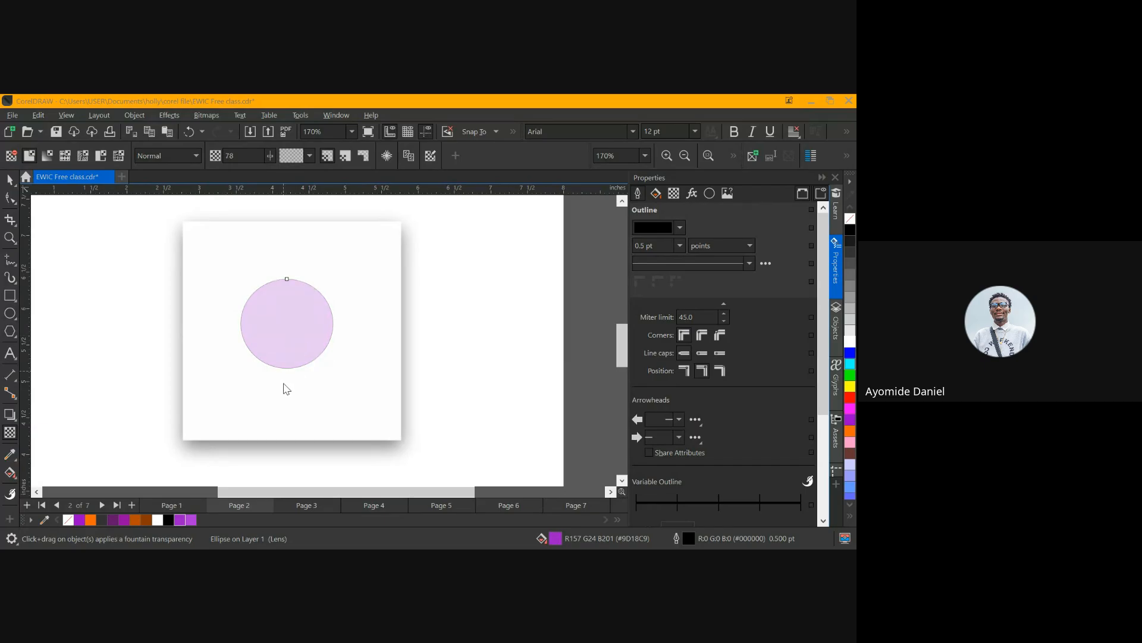
drag(287, 390, 290, 386)
click(259, 382)
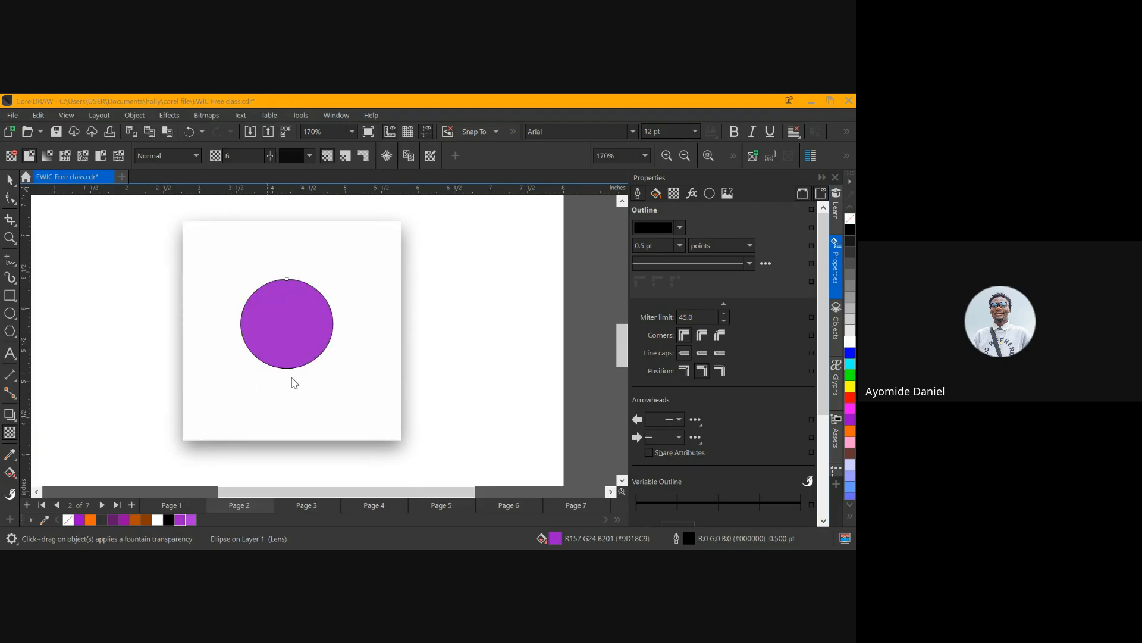
click(289, 386)
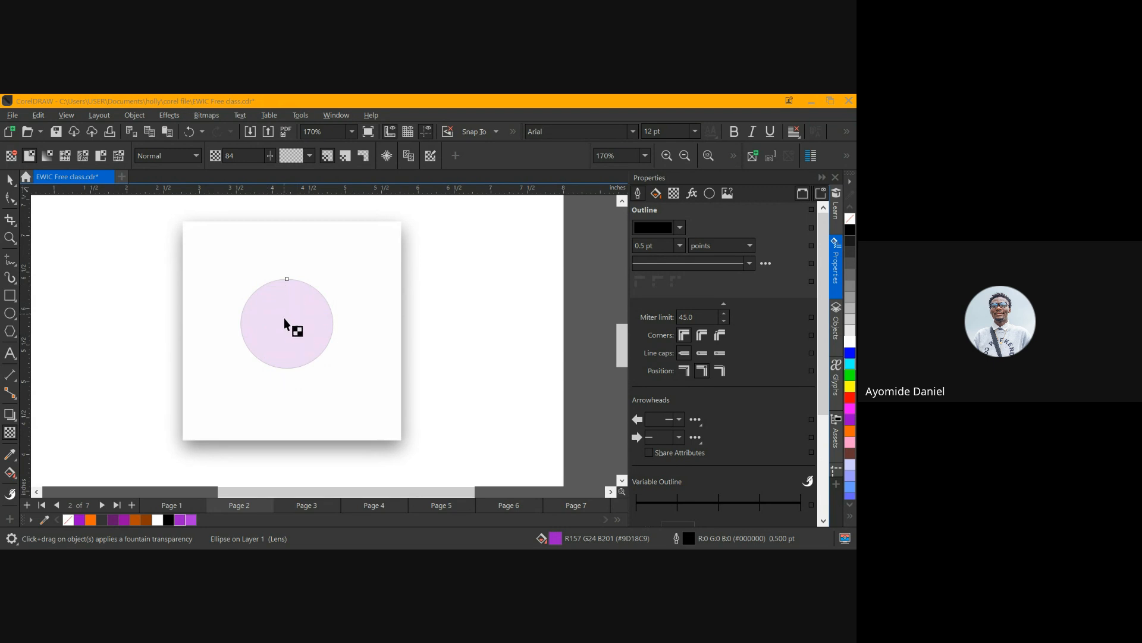
click(8, 180)
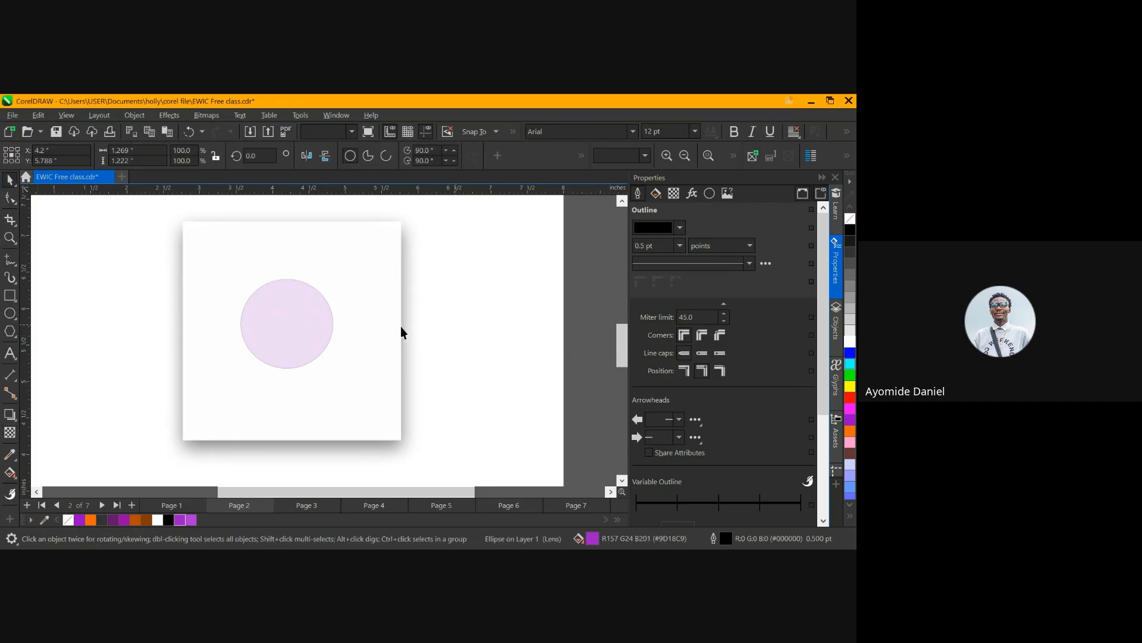
click(55, 403)
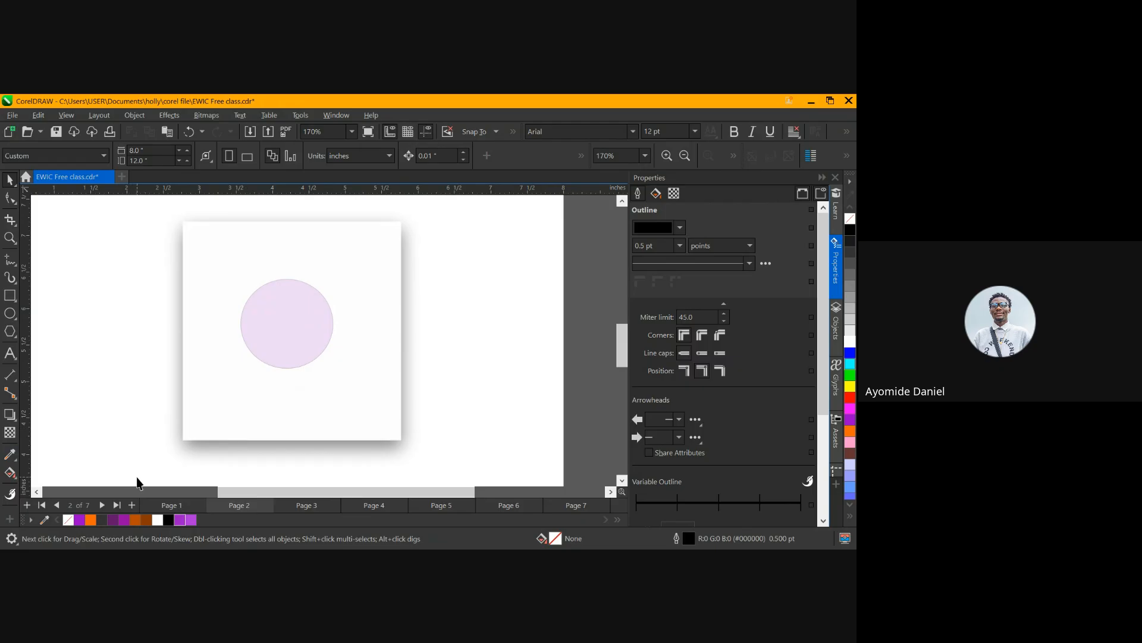
Copy all the flyer objects from page 1 and place them beside page 2 at about X -3.76 in, Y 5.79 in
click(172, 505)
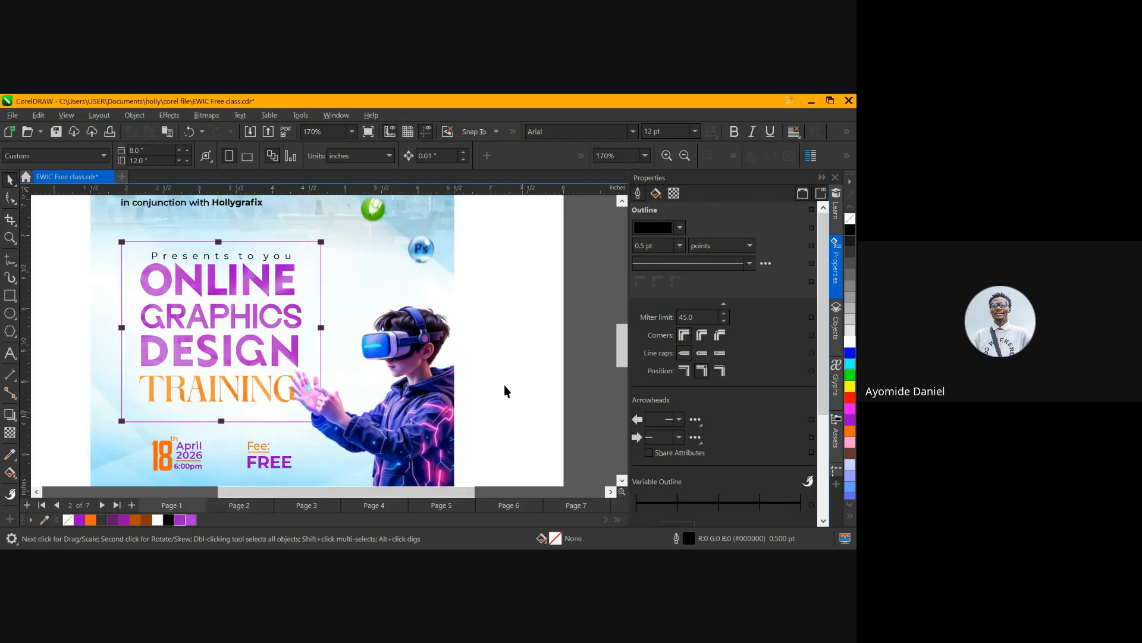
scroll(480, 359, down, 3)
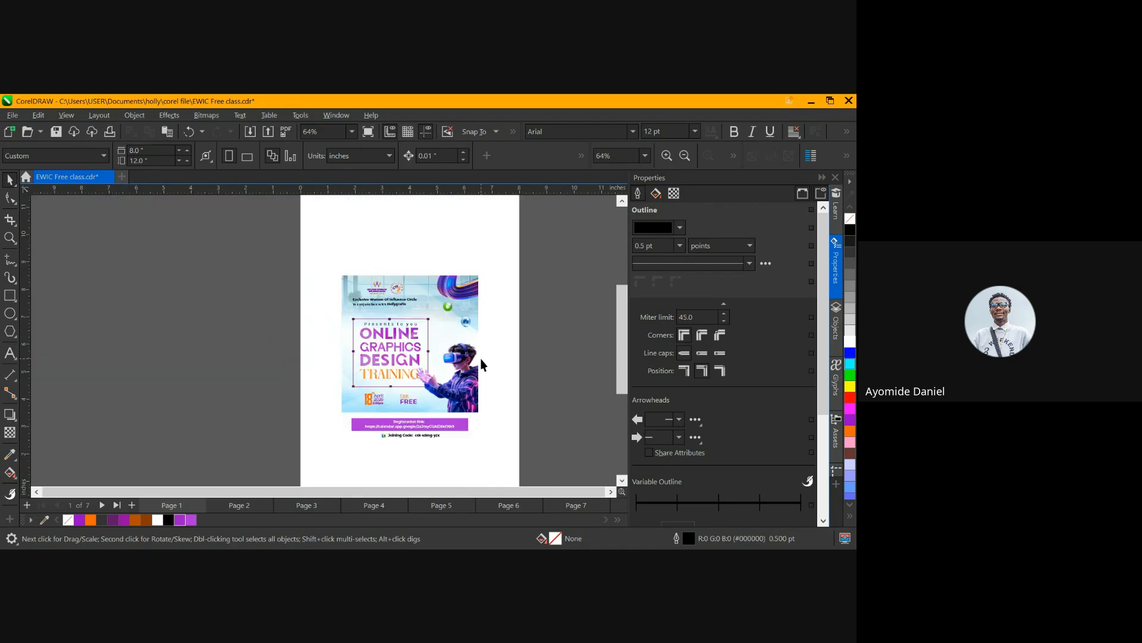
key(ctrl+a)
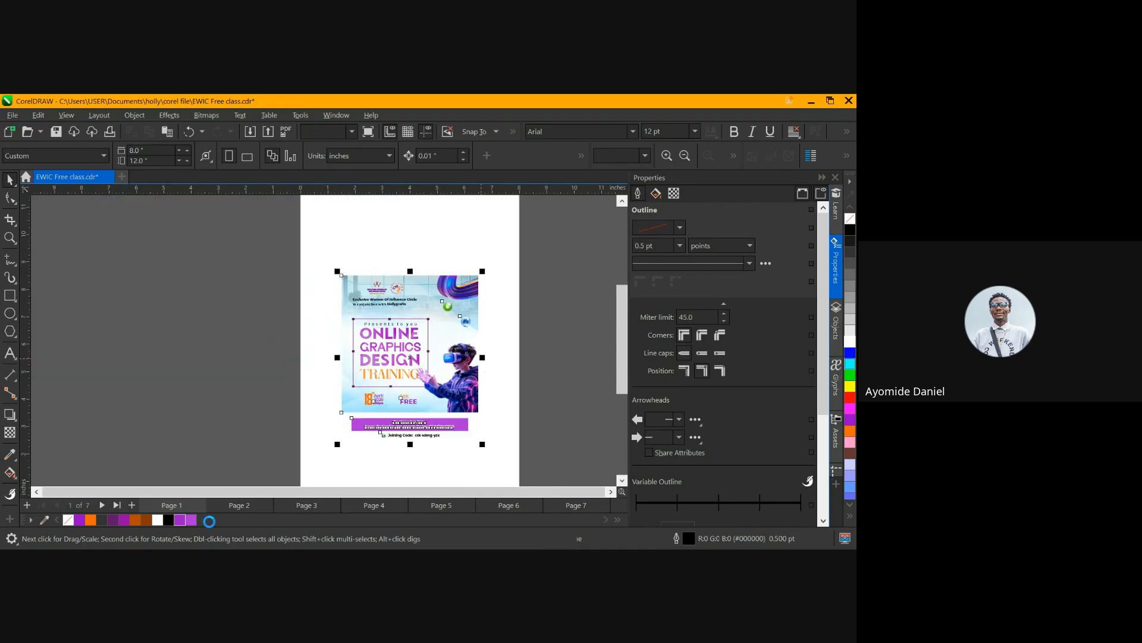
click(239, 503)
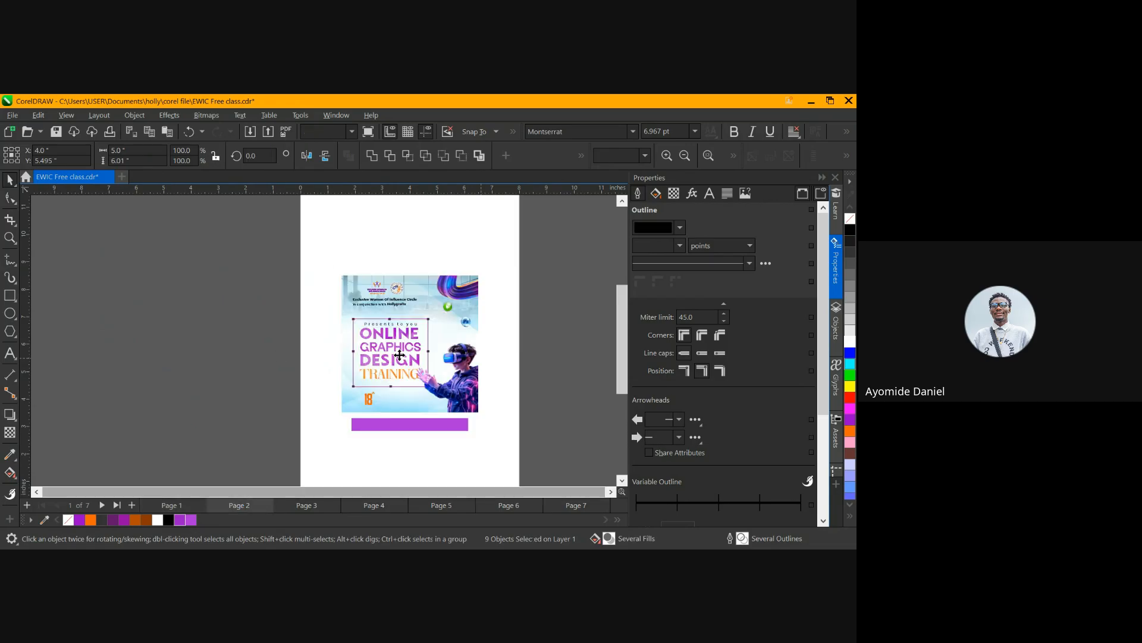
drag(197, 350, 190, 347)
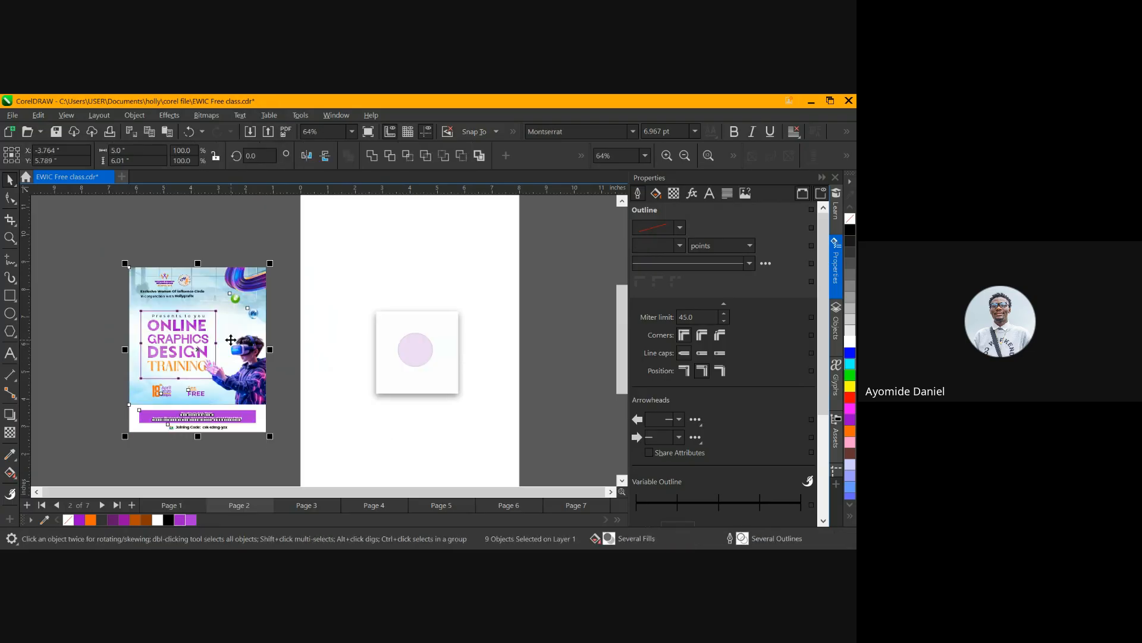
click(286, 303)
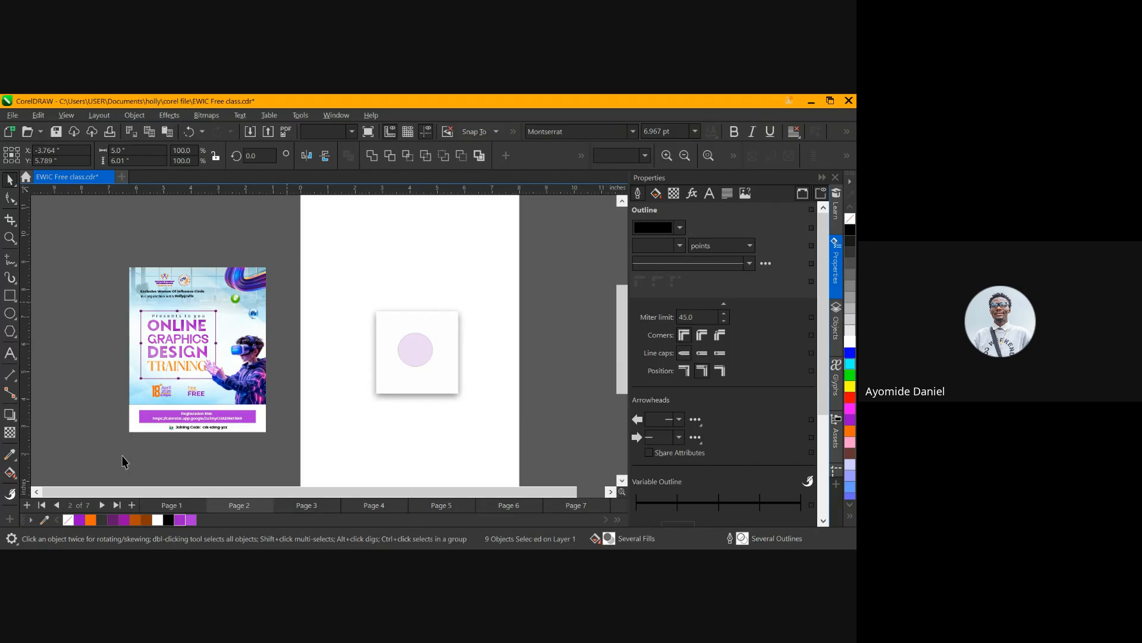
click(148, 397)
drag(79, 221, 288, 438)
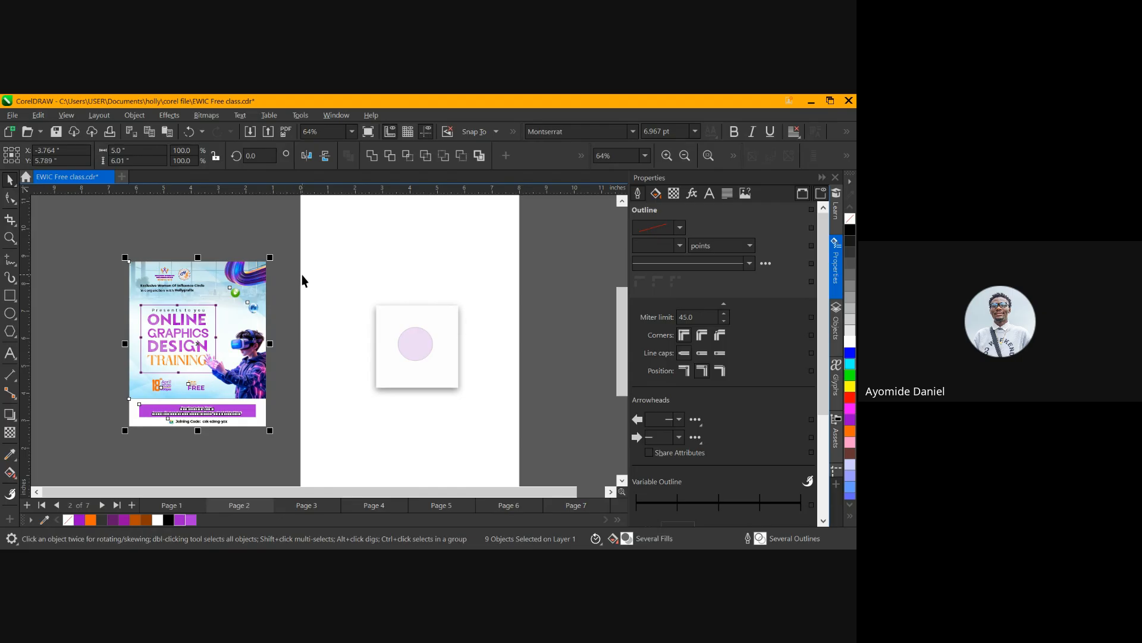
click(289, 298)
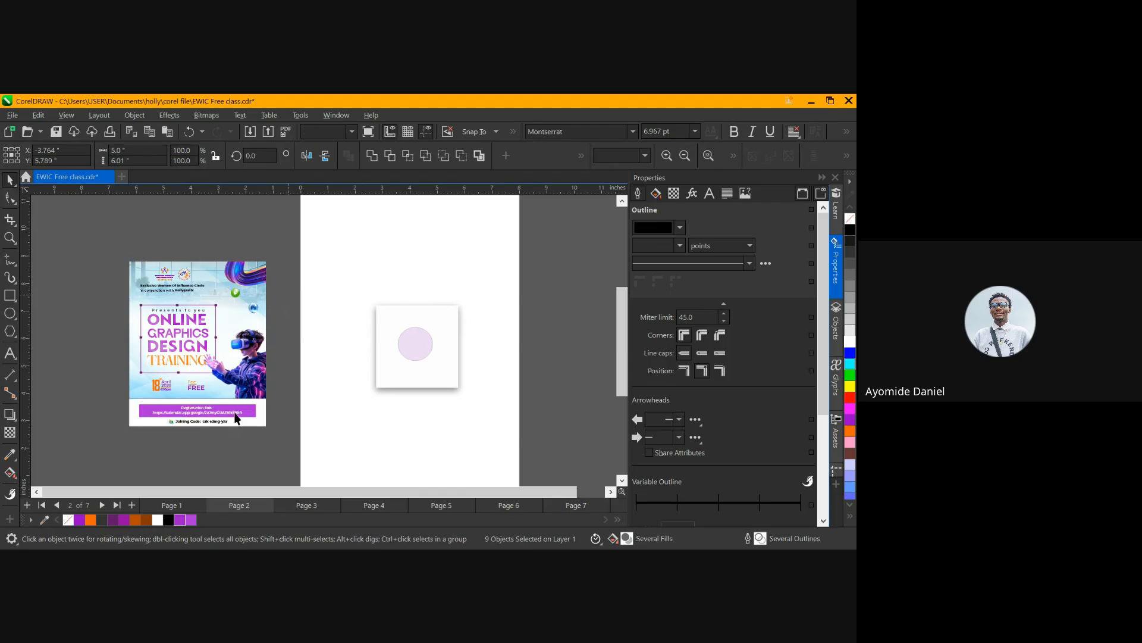
Sample the purple of the flyer's registration link banner with the Color Eyedropper and apply it to the ellipse in the square
scroll(166, 384, up, 1)
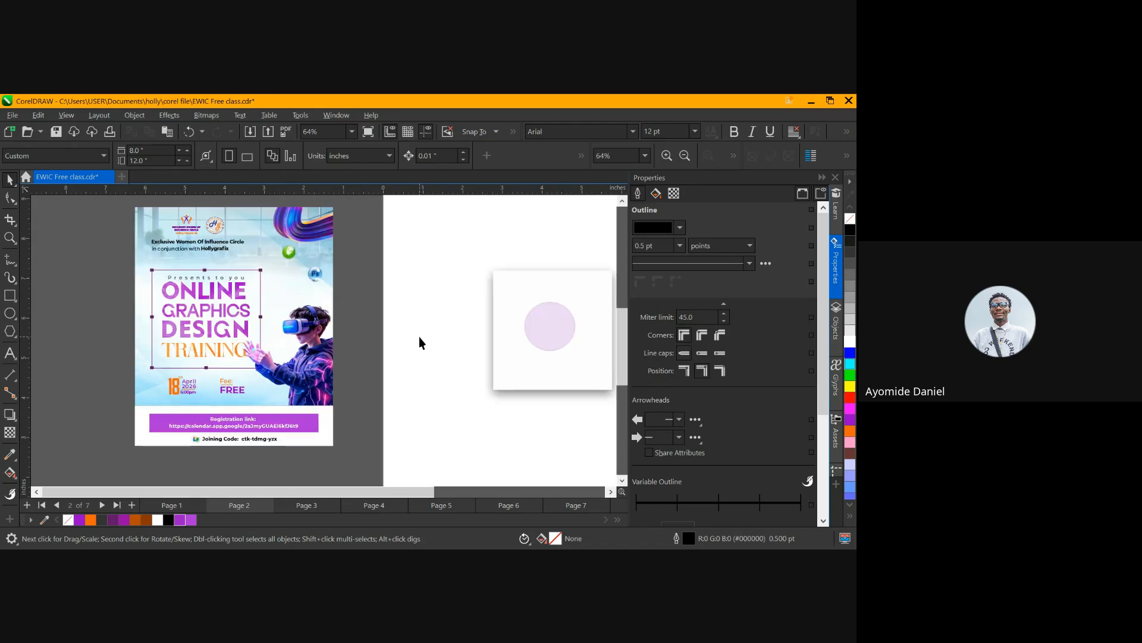
click(564, 327)
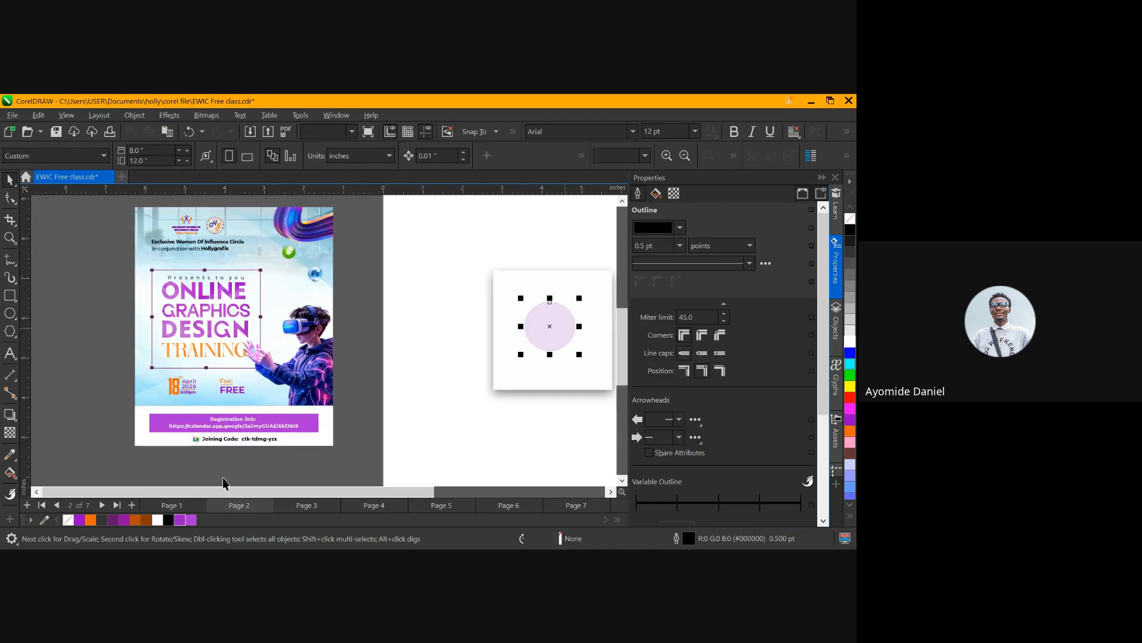
scroll(211, 494, right, 1)
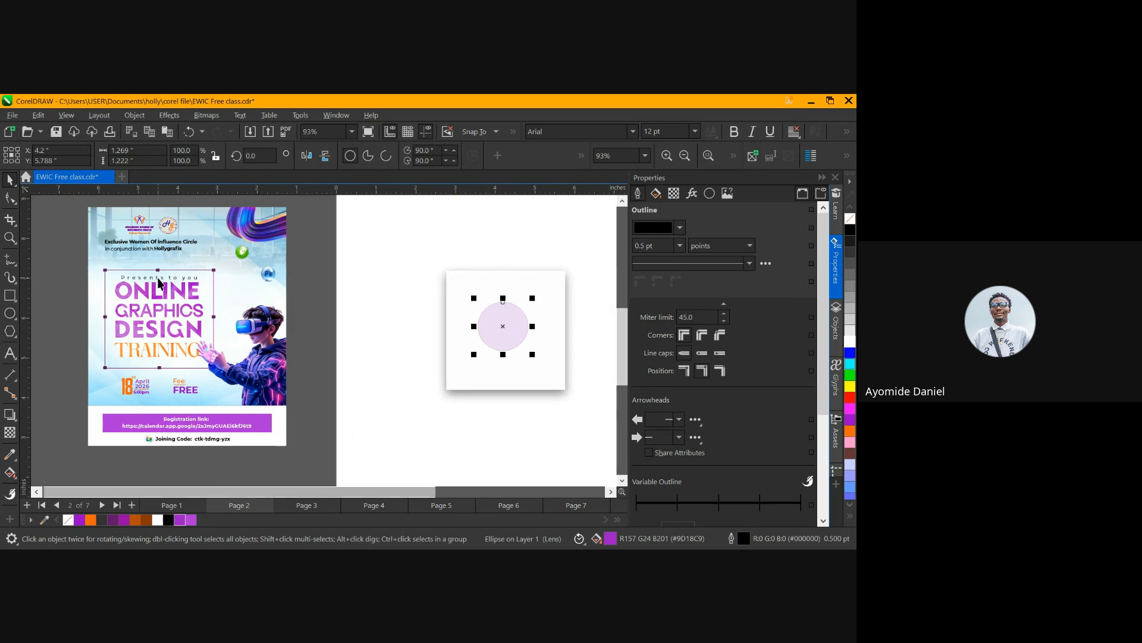
click(10, 455)
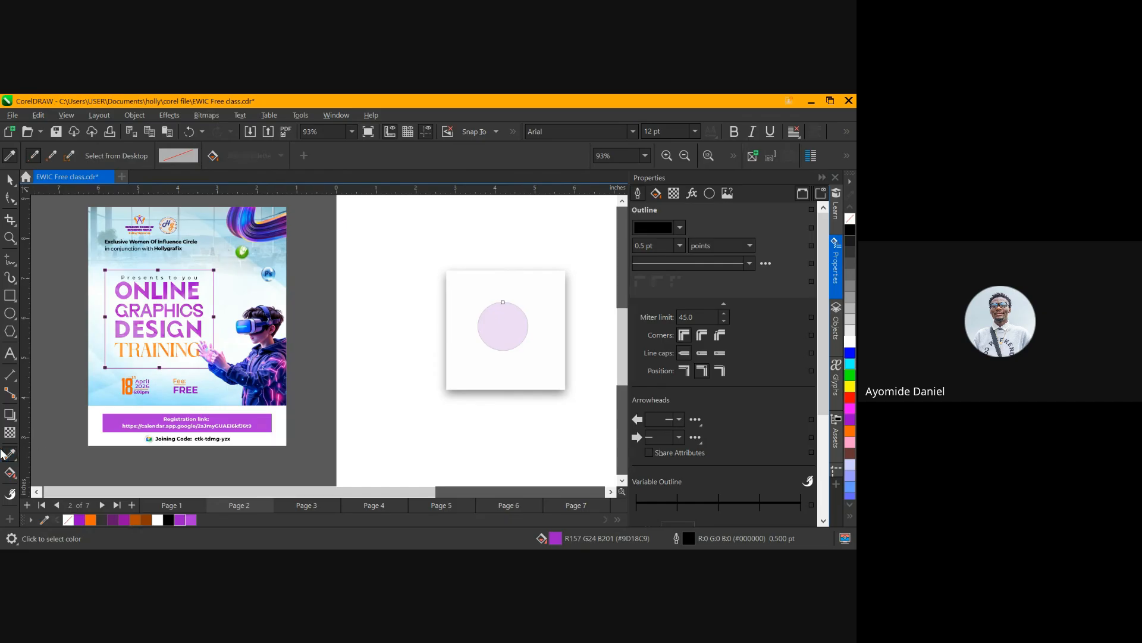
click(243, 418)
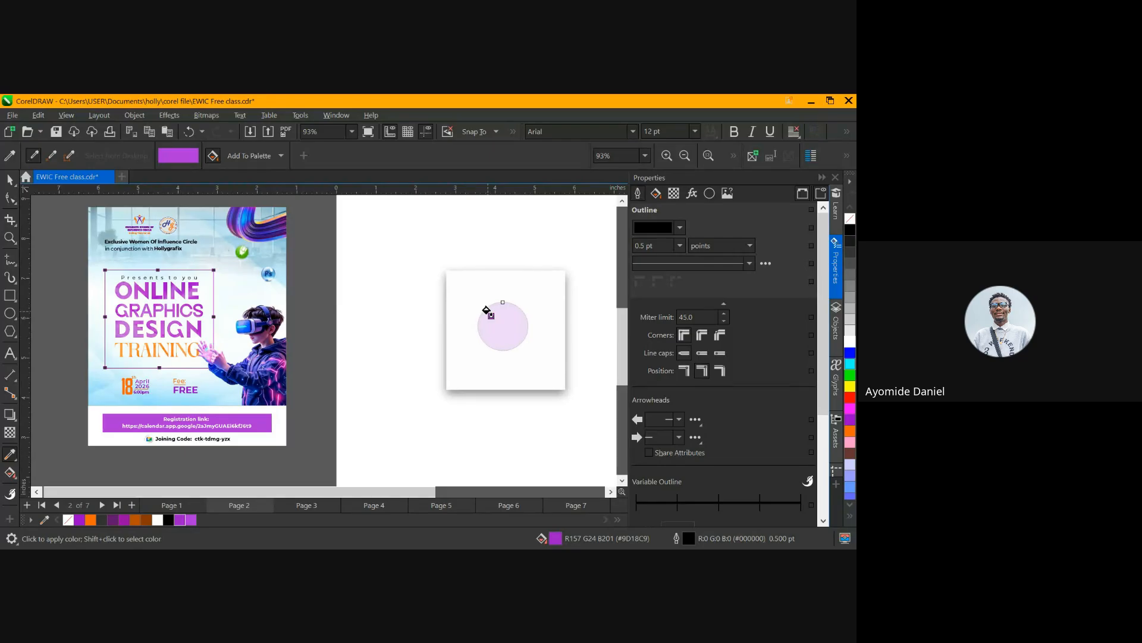
click(492, 316)
click(10, 178)
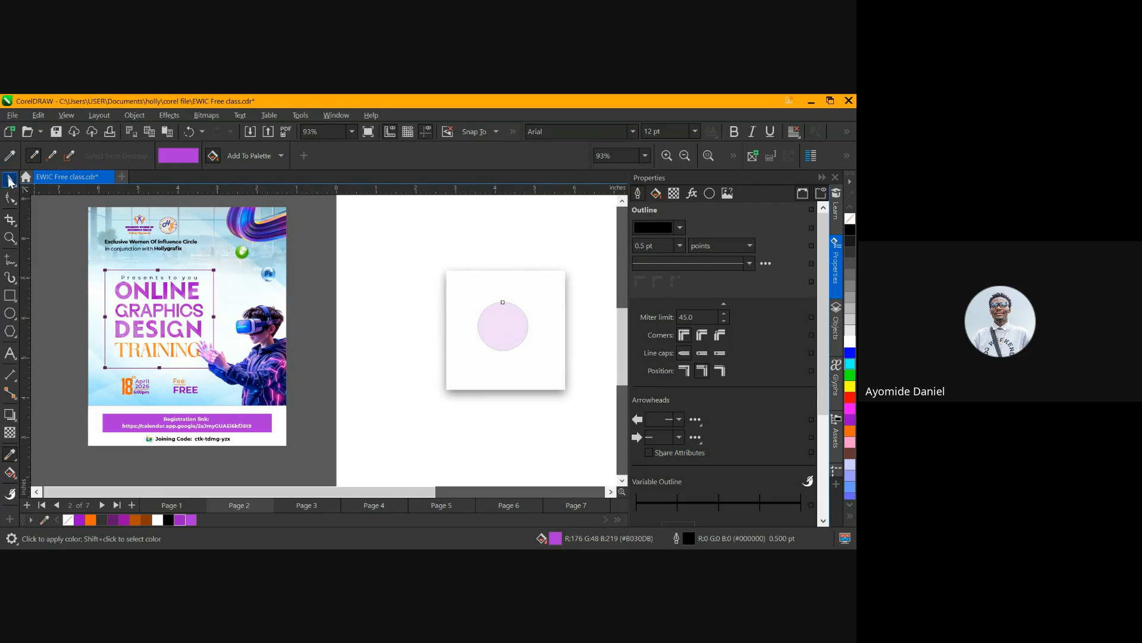
Set the ellipse's transparency to 0 and fill it with 80% Black
click(10, 432)
drag(478, 366, 463, 369)
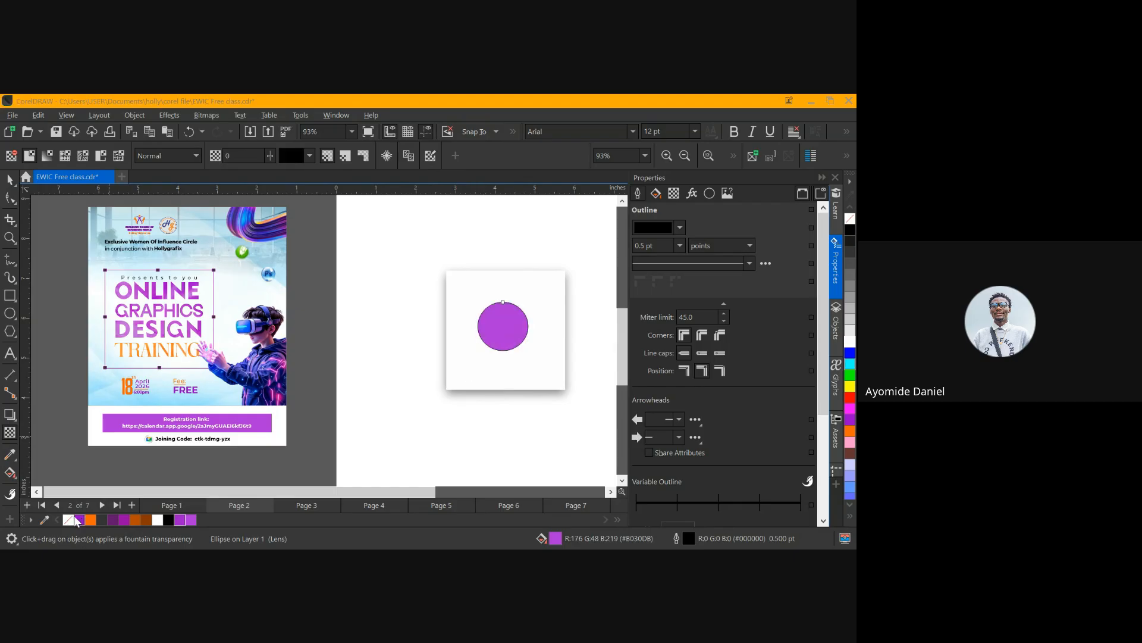
click(104, 519)
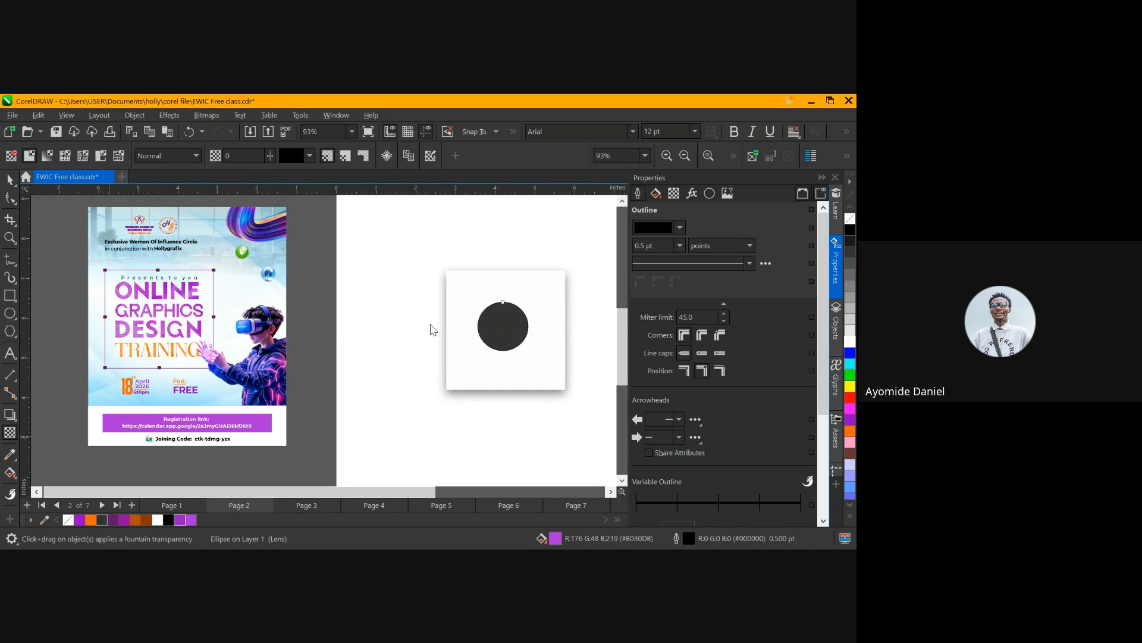
click(491, 302)
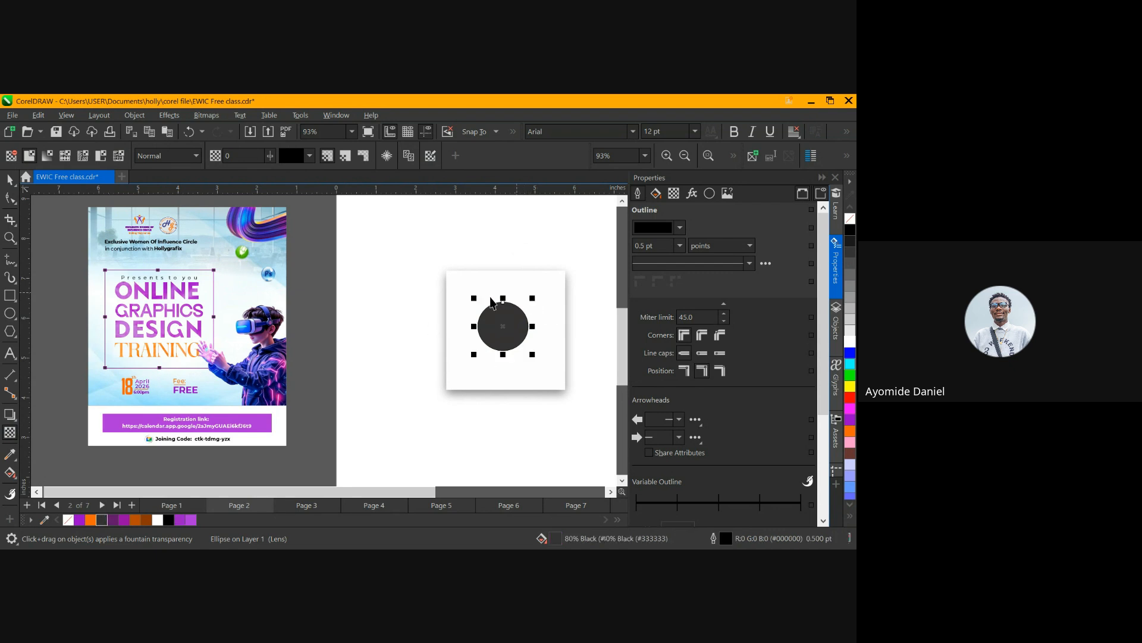
key(space)
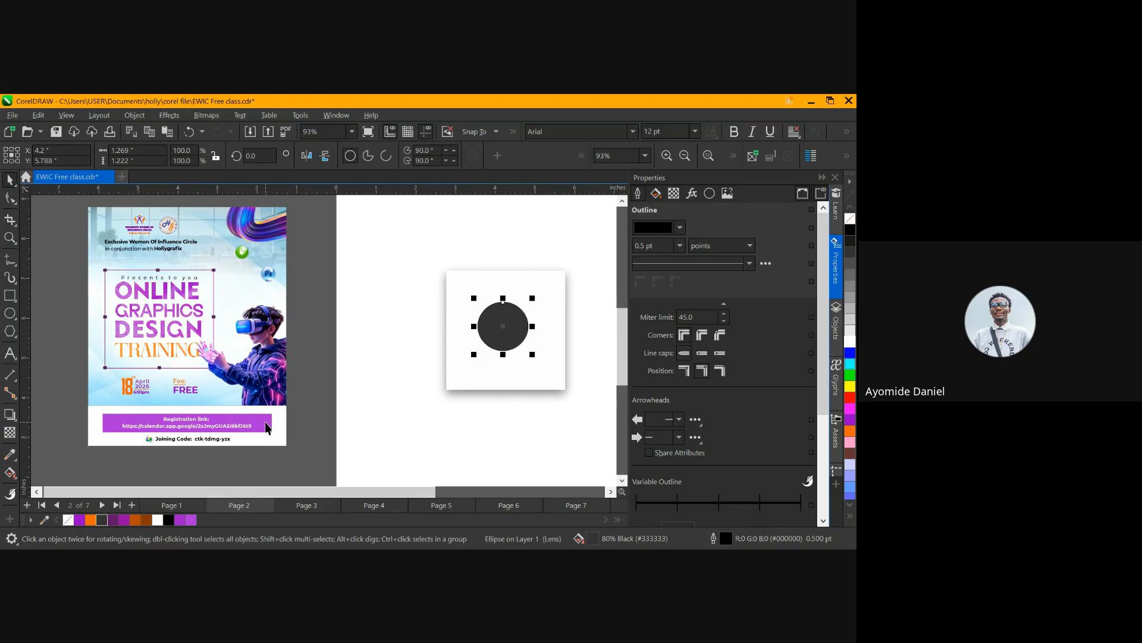
Sample the registration banner's purple again with the Color Eyedropper and apply it to the dark ellipse
click(10, 454)
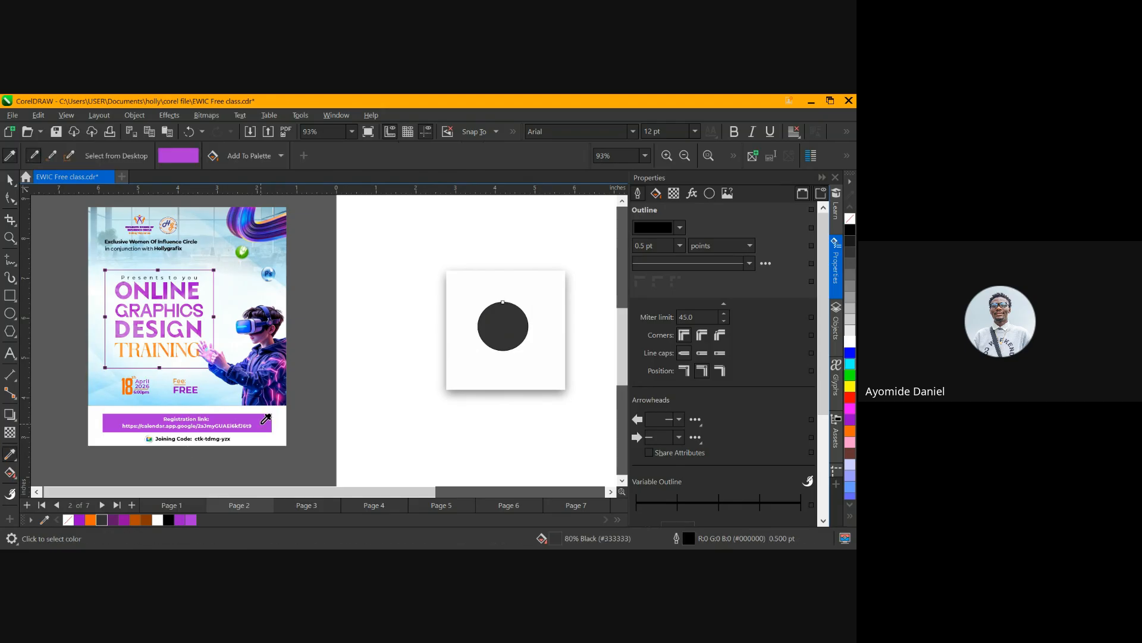
click(262, 423)
click(492, 331)
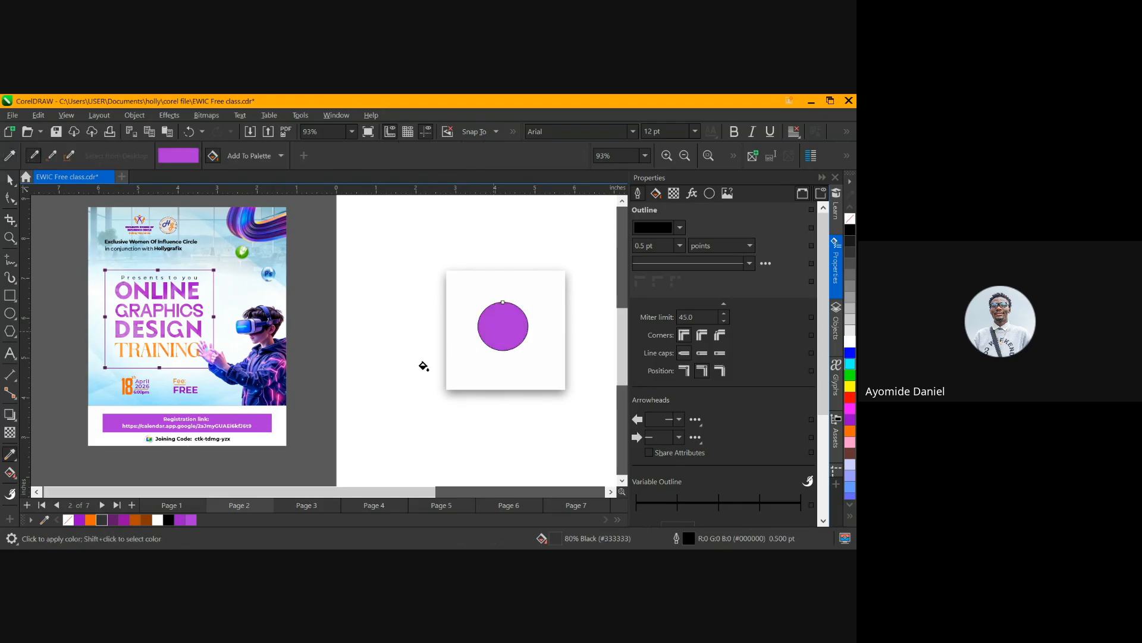
Recolor the ellipse with the Interactive Fill tool, trying brown #B84B02 and settling on purple #9603A6, and deselect it
click(10, 472)
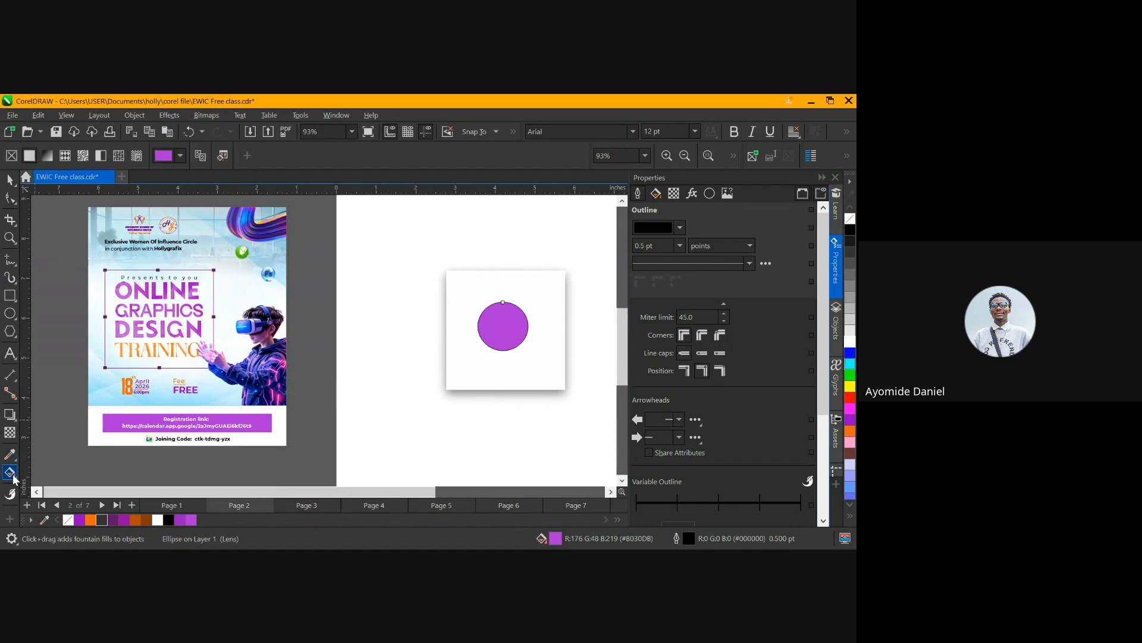
click(9, 179)
click(10, 473)
click(136, 520)
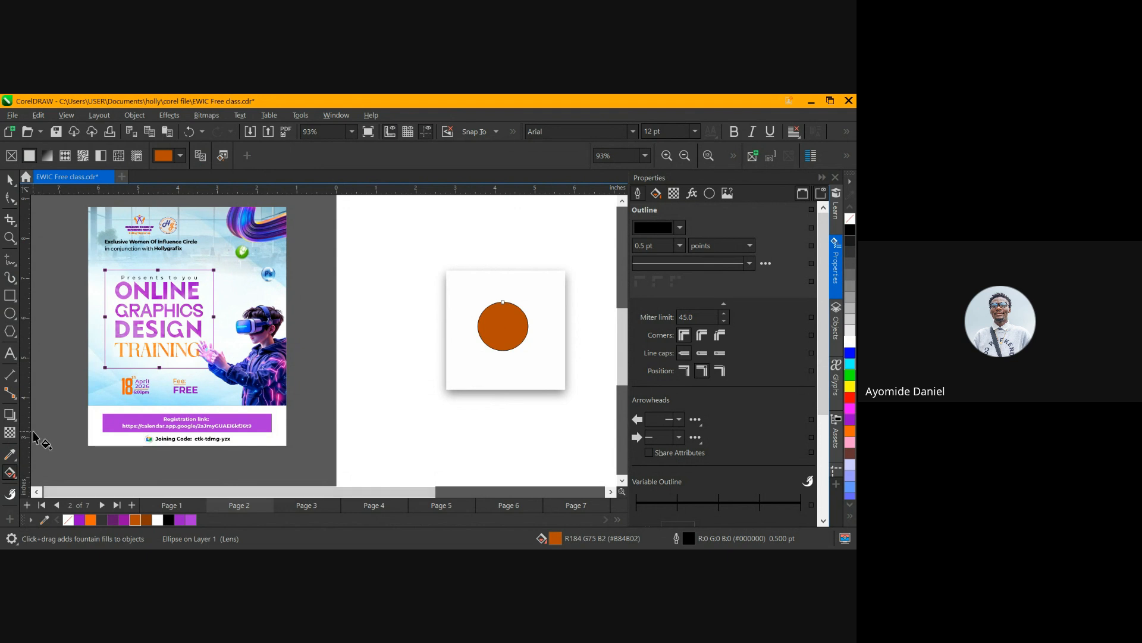
click(10, 181)
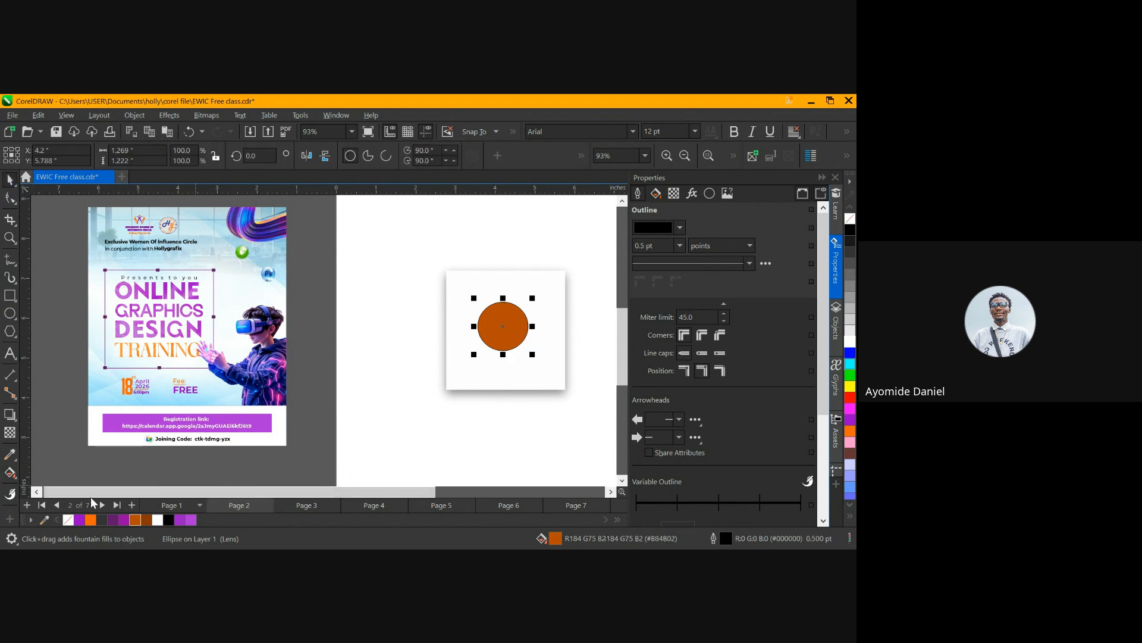
click(10, 475)
click(123, 520)
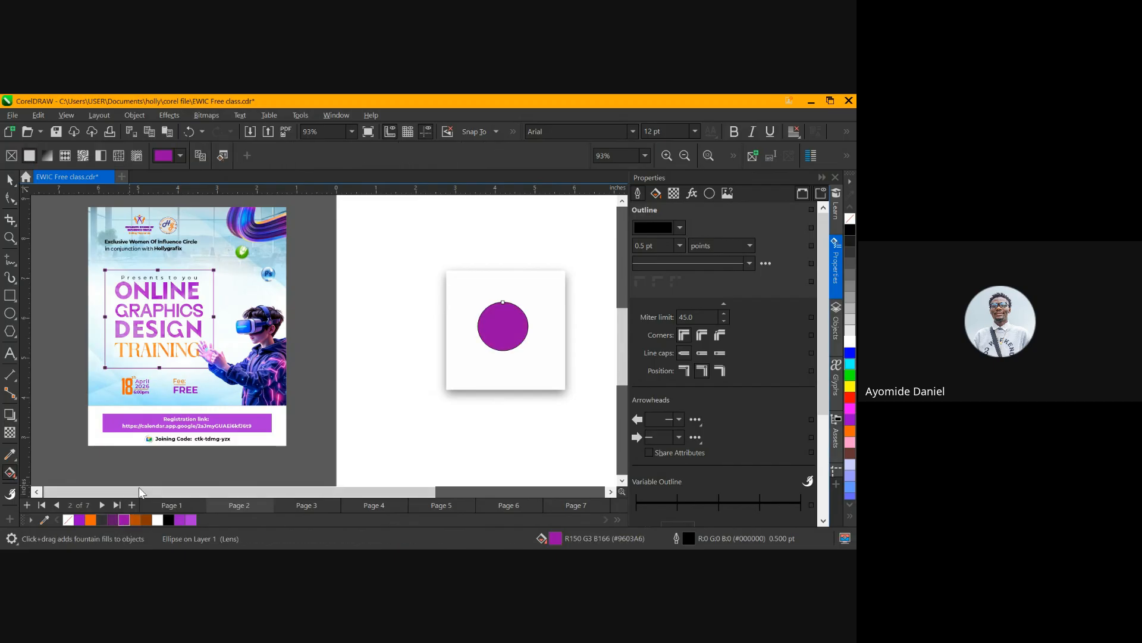
click(495, 305)
key(Tab)
click(10, 179)
key(space)
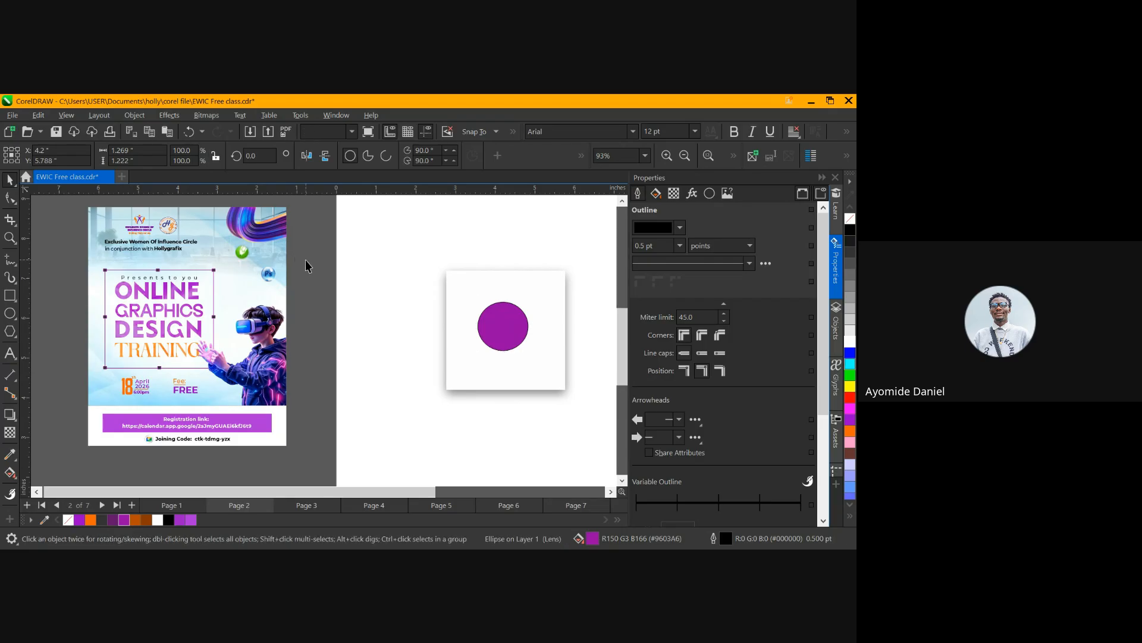
key(Escape)
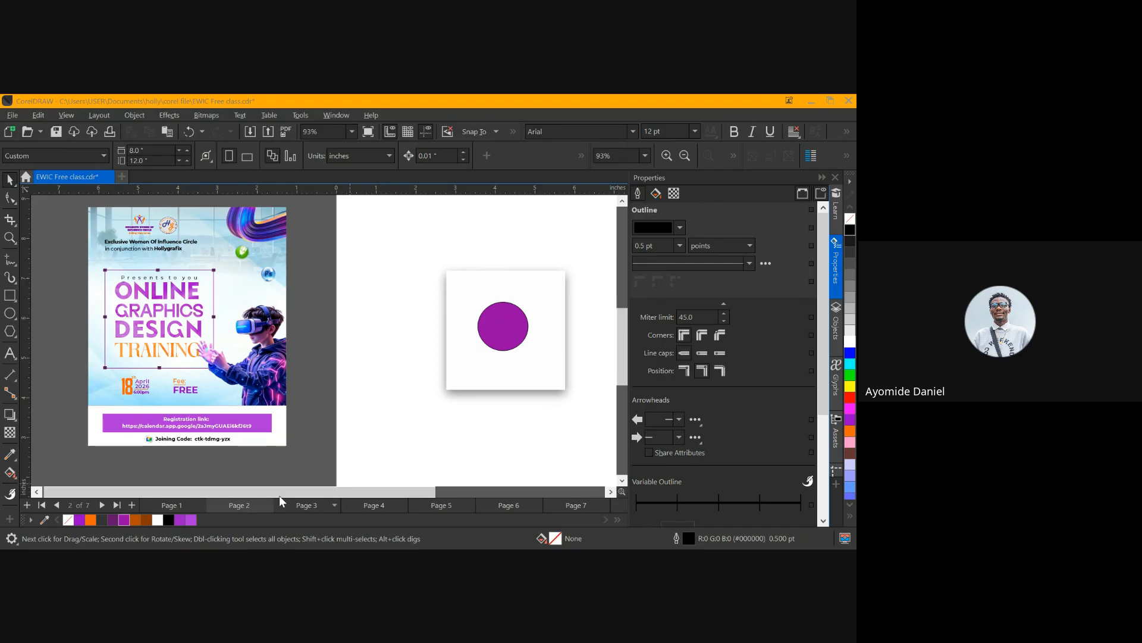
Delete the shadowed square together with the purple ellipse from page 2
scroll(475, 428, down, 1)
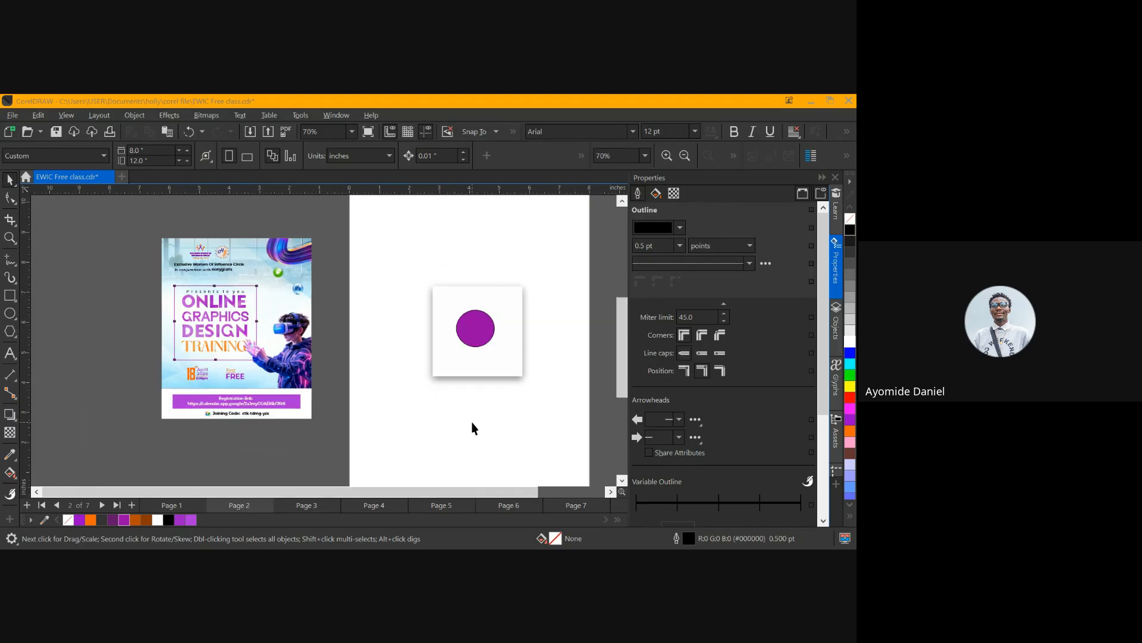
scroll(424, 491, right, 2)
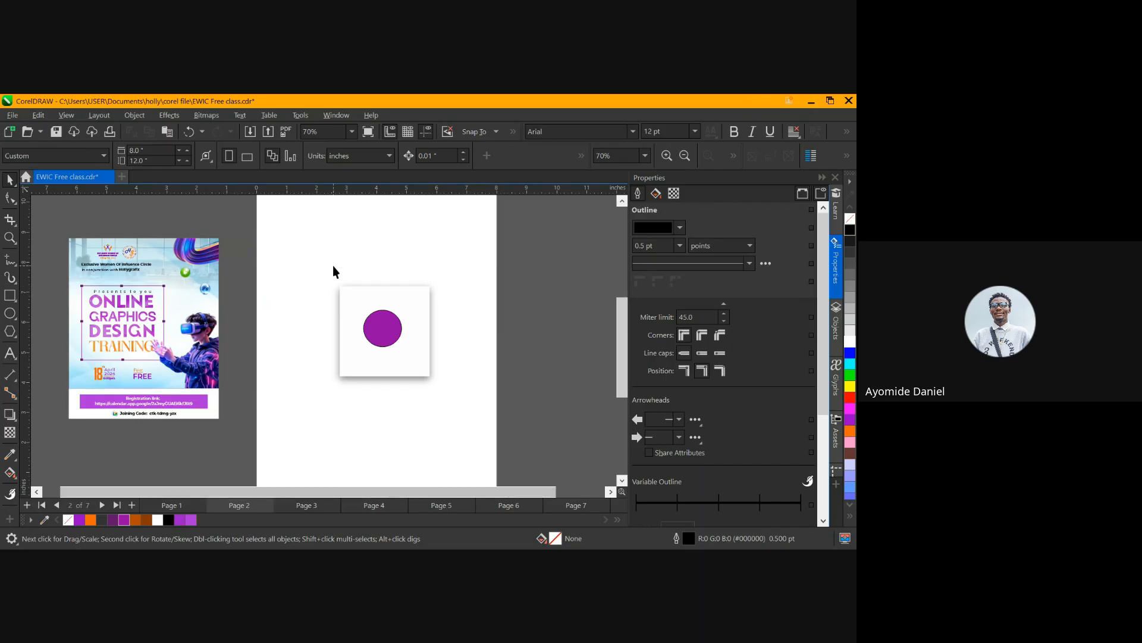
drag(302, 254, 612, 421)
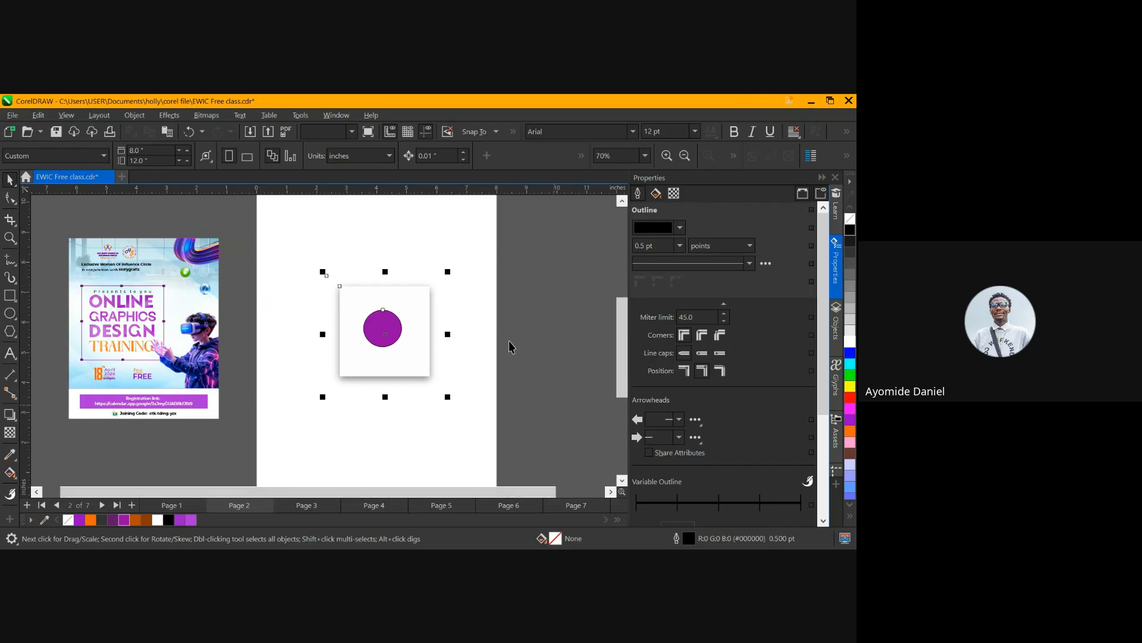
key(Delete)
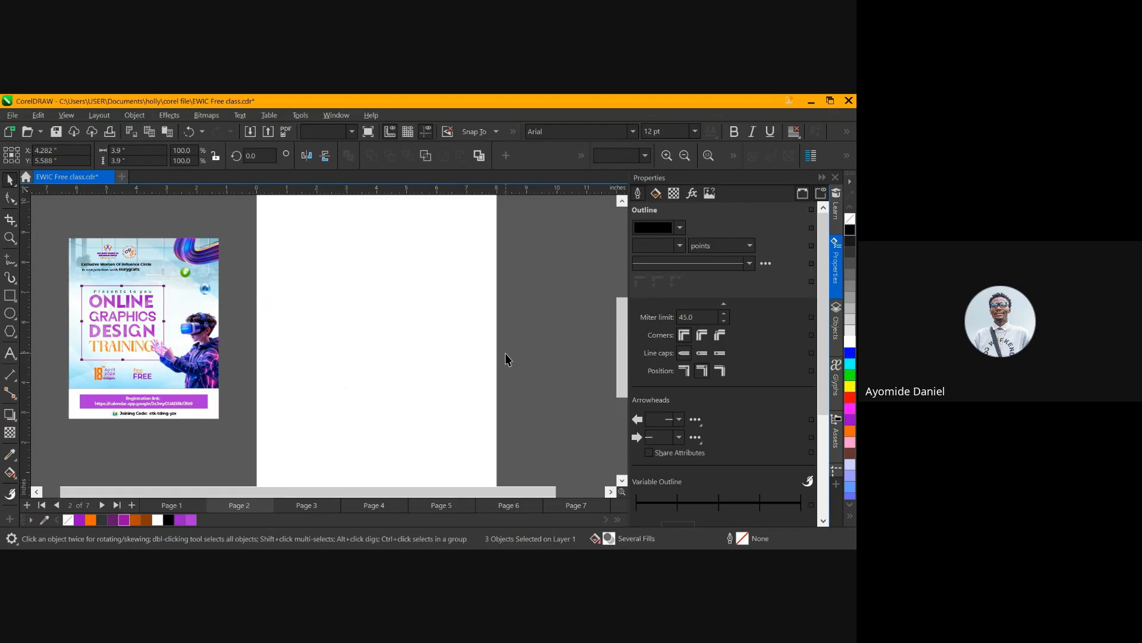
click(502, 352)
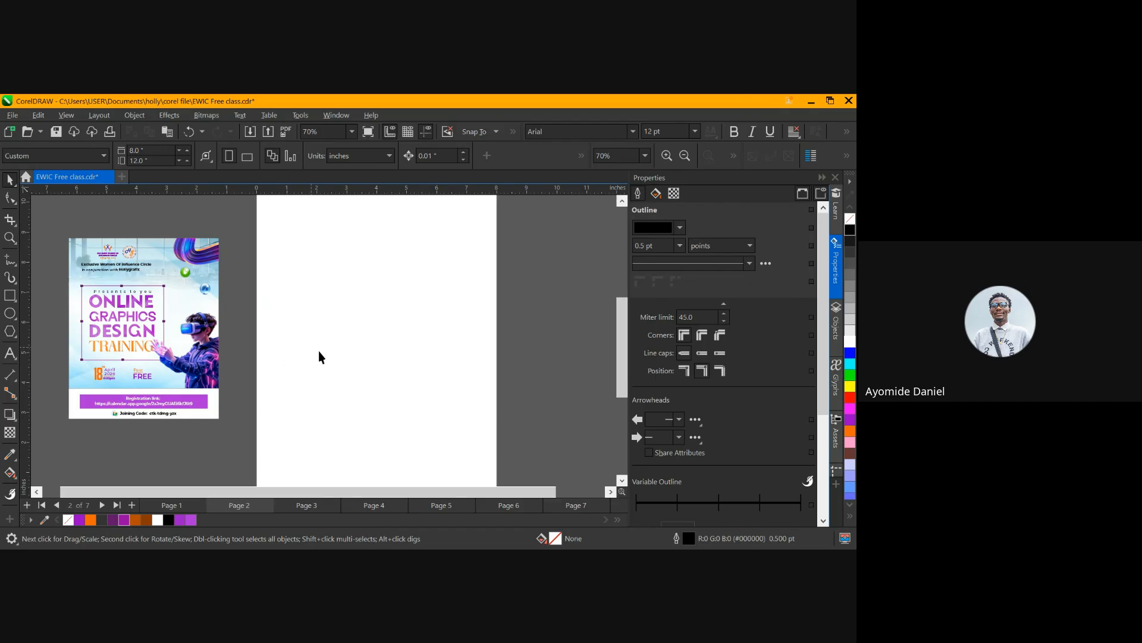
Set the page size of page 2 to 5 in wide and 6 in high
scroll(348, 387, down, 1)
scroll(346, 359, down, 1)
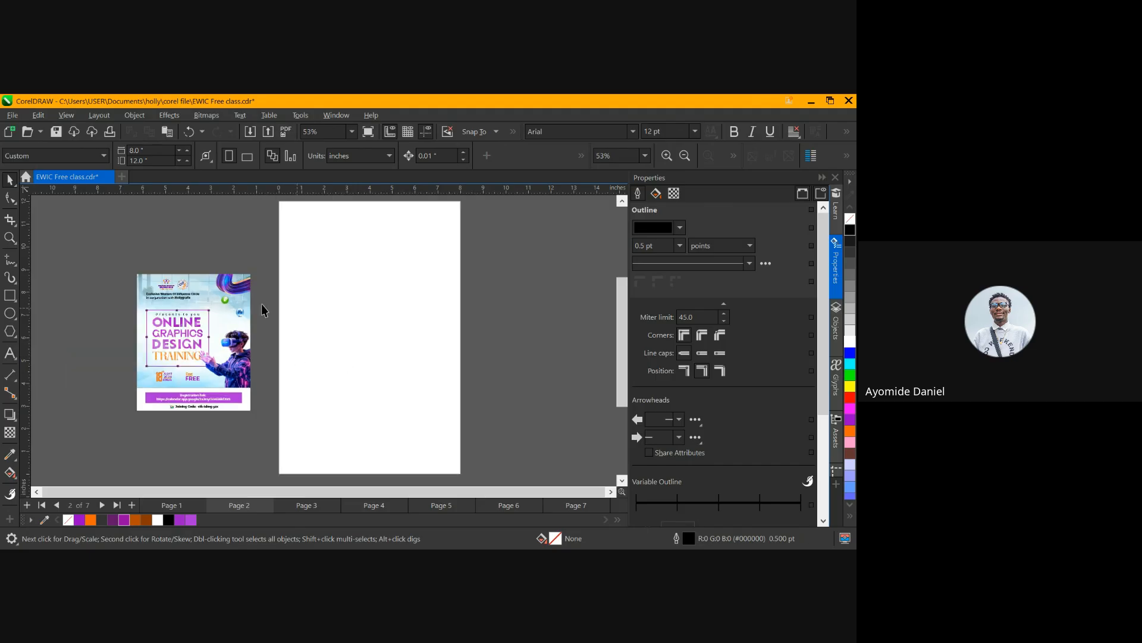
click(143, 150)
double_click(144, 150)
text(5)
key(Tab)
text(6)
key(Return)
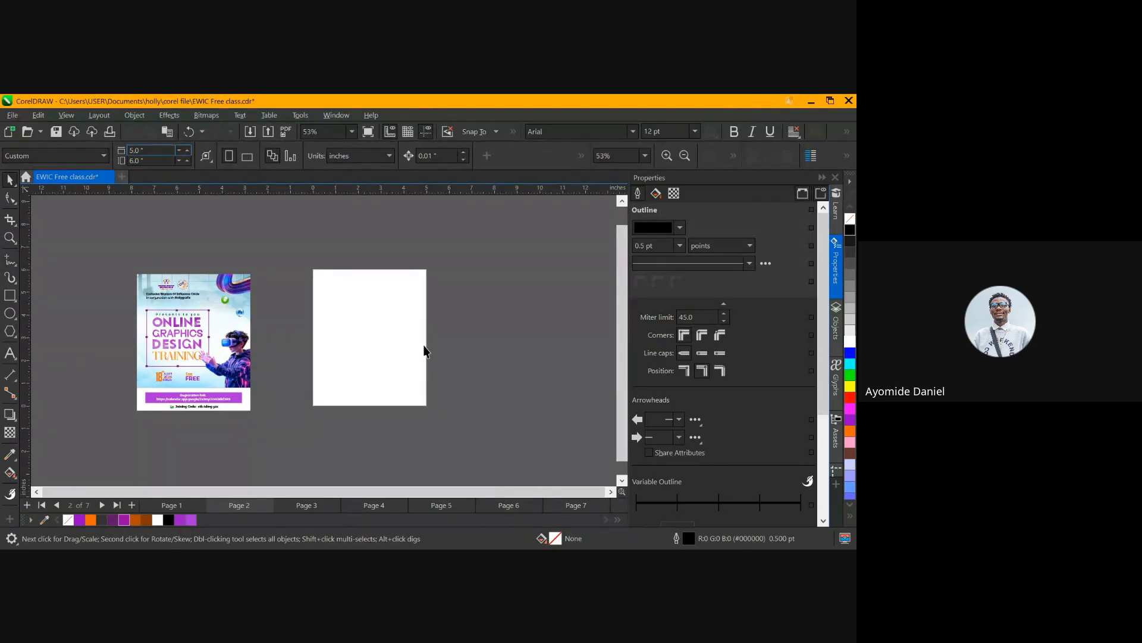
Add a rectangle covering the whole 5 × 6 in page, fill it with yellow #FFFF00, and deselect it
scroll(313, 349, up, 1)
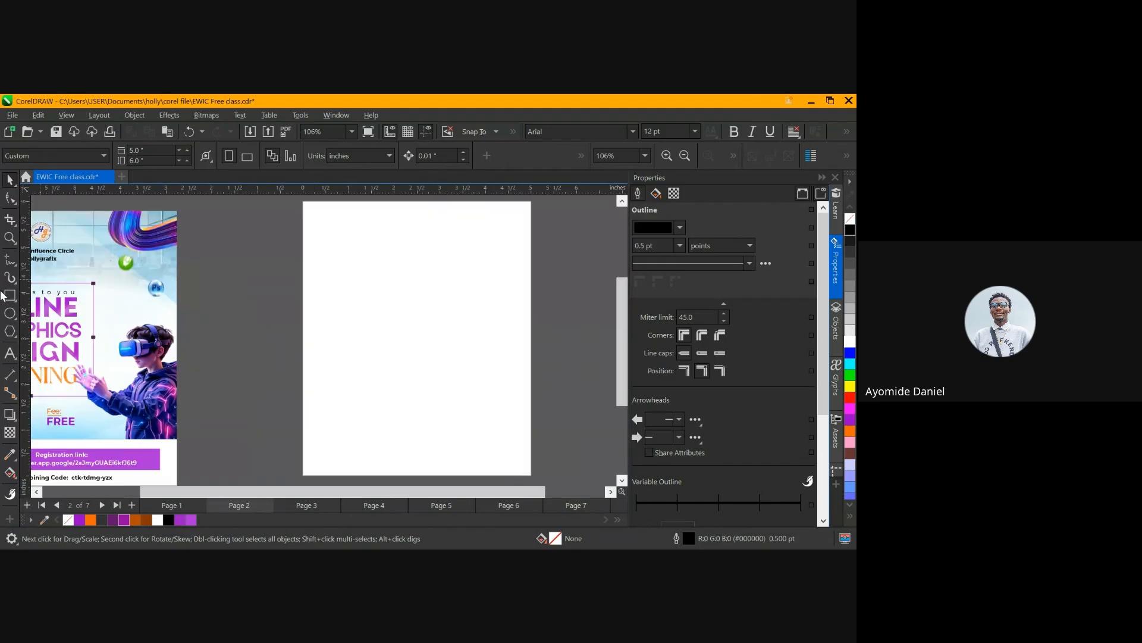
double_click(10, 296)
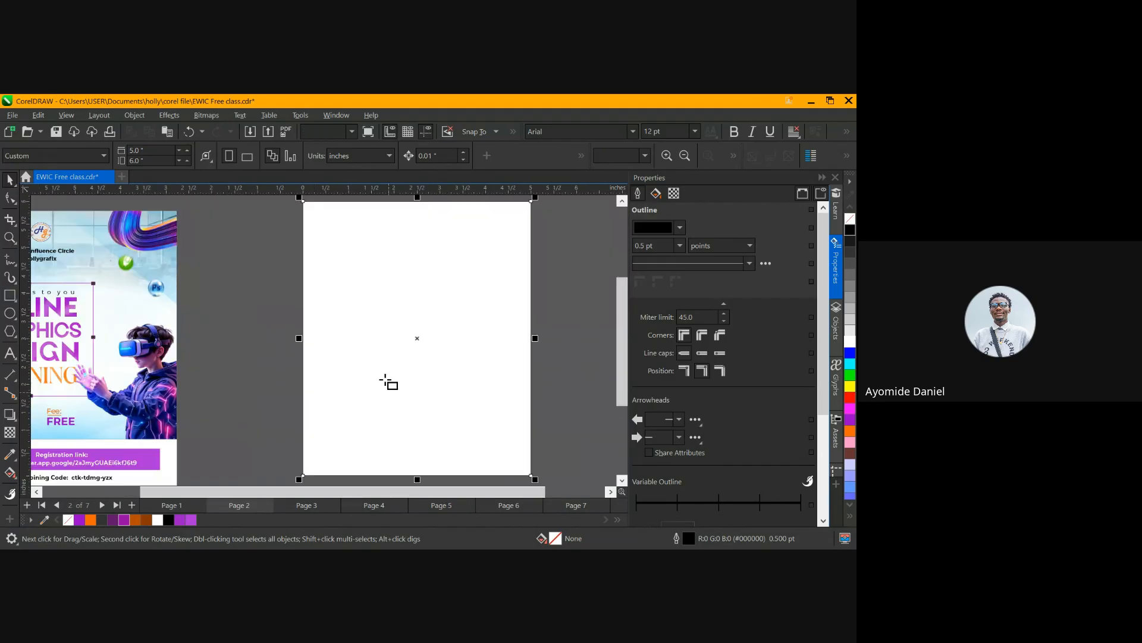
scroll(388, 374, down, 2)
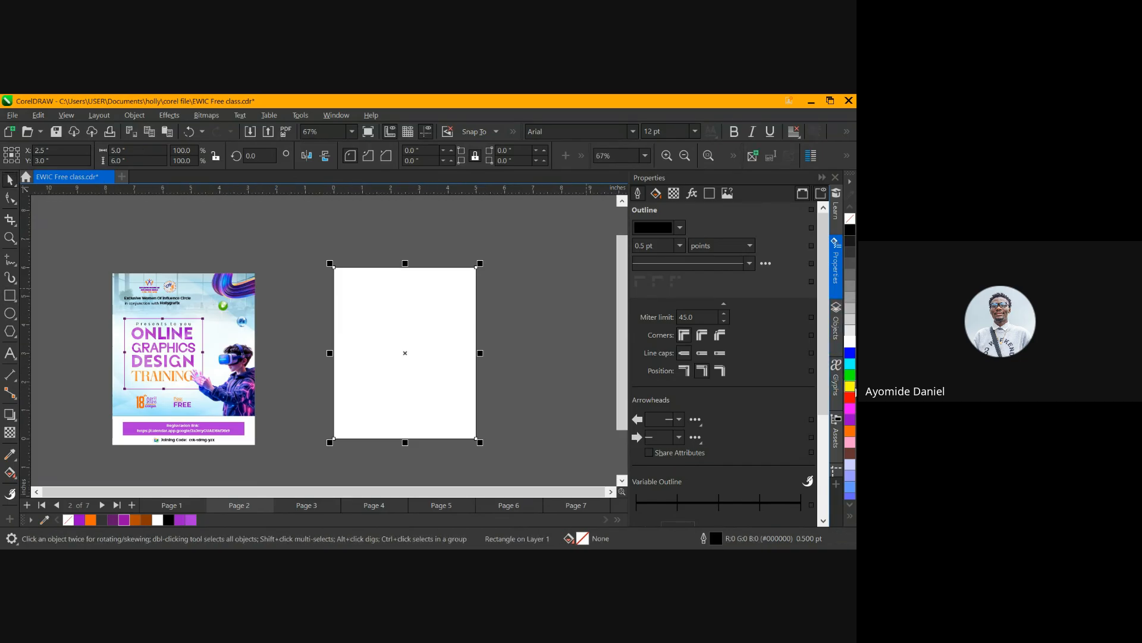
click(851, 387)
click(410, 253)
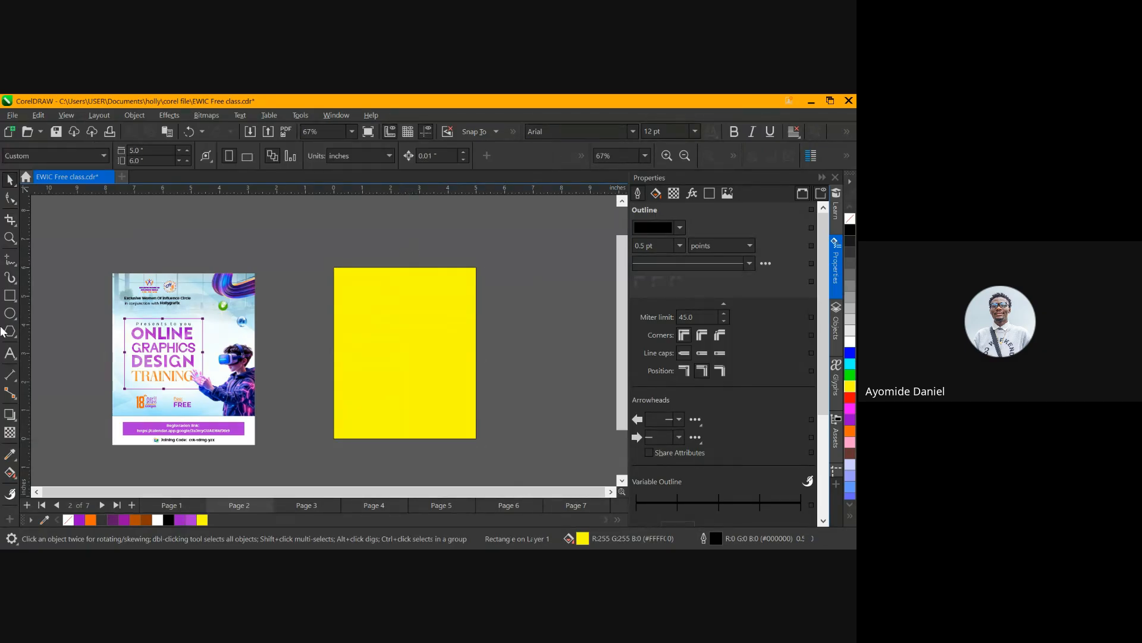
Add the artistic text "FREE CLASS" in the upper part of the yellow rectangle
click(10, 357)
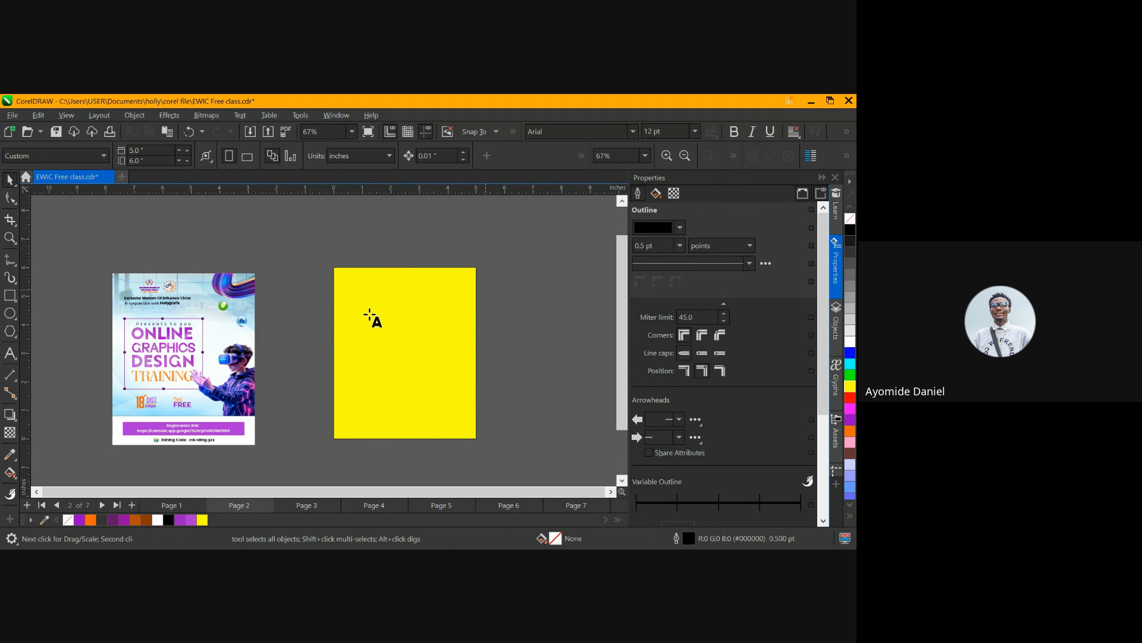
click(369, 314)
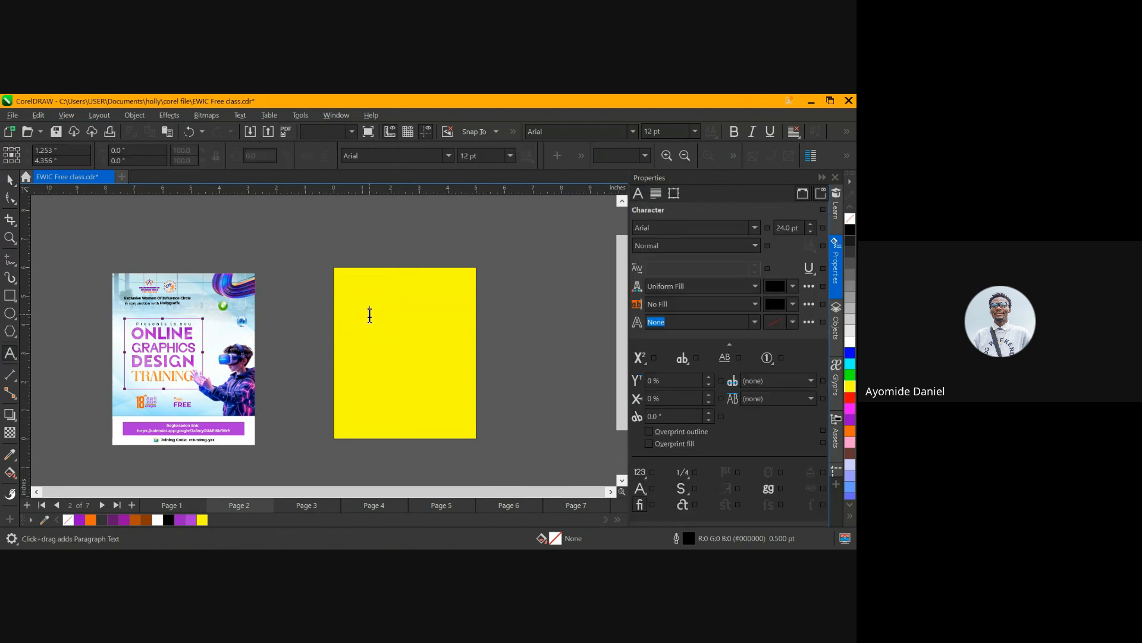
text(FREE CLASS)
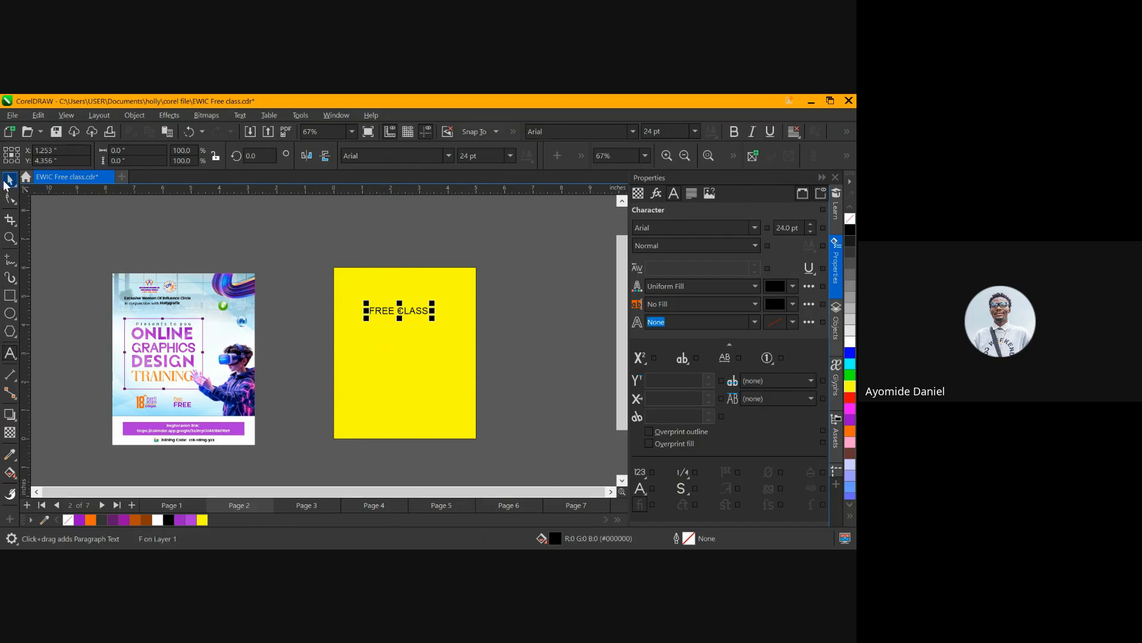
click(8, 180)
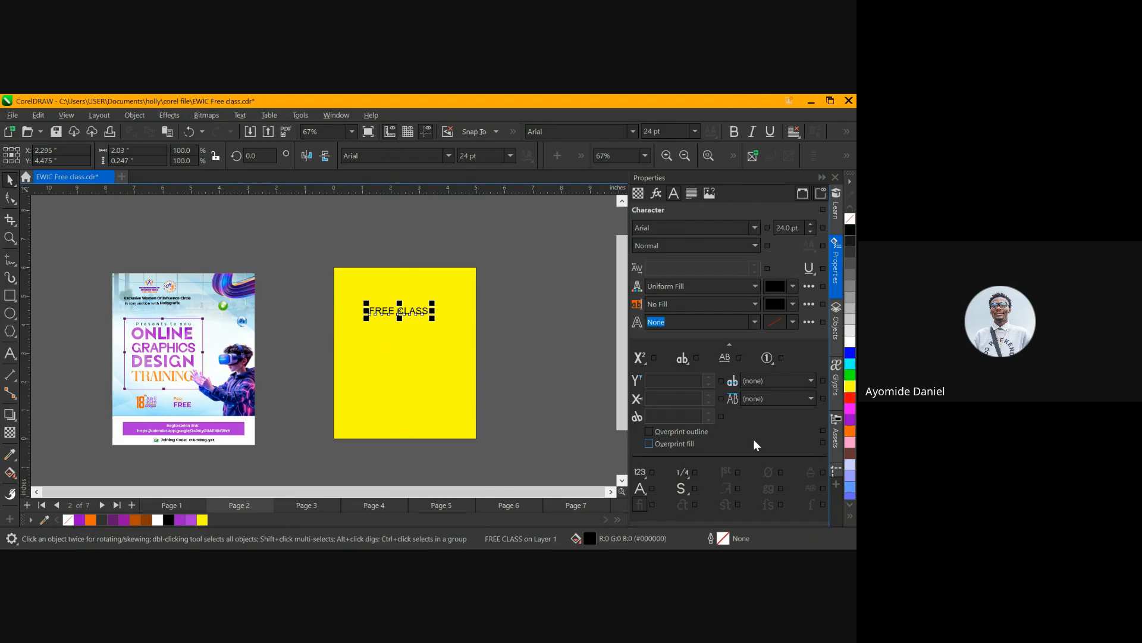
Recolor the "FREE CLASS" text, trying orange #FF6600 and switching to lime green #99FF00
click(852, 432)
scroll(853, 424, down, 3)
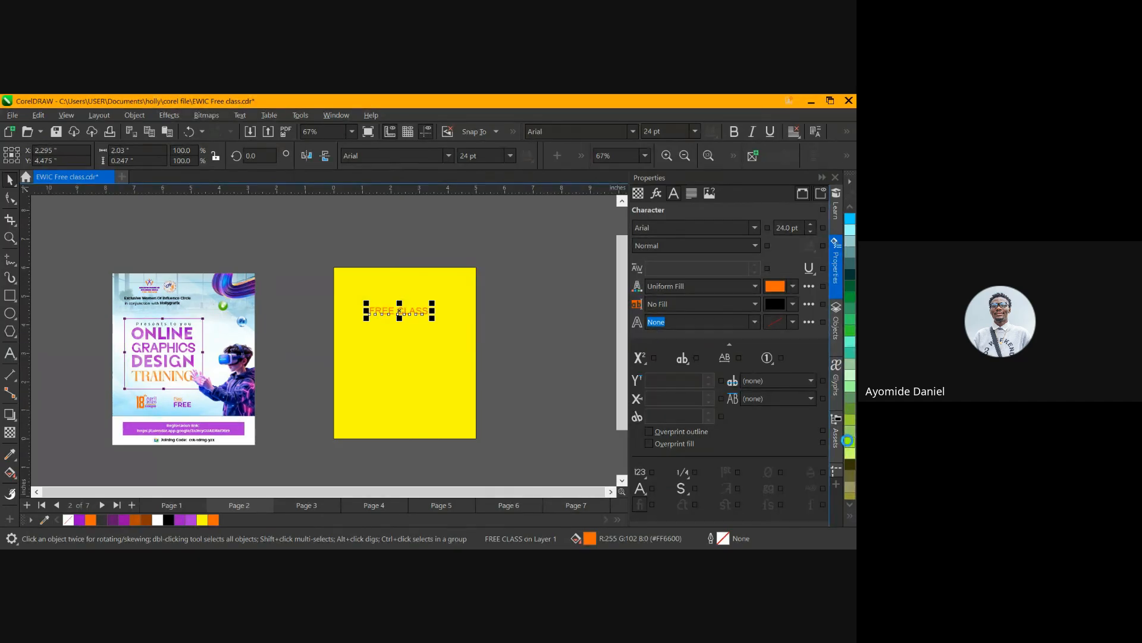
click(851, 443)
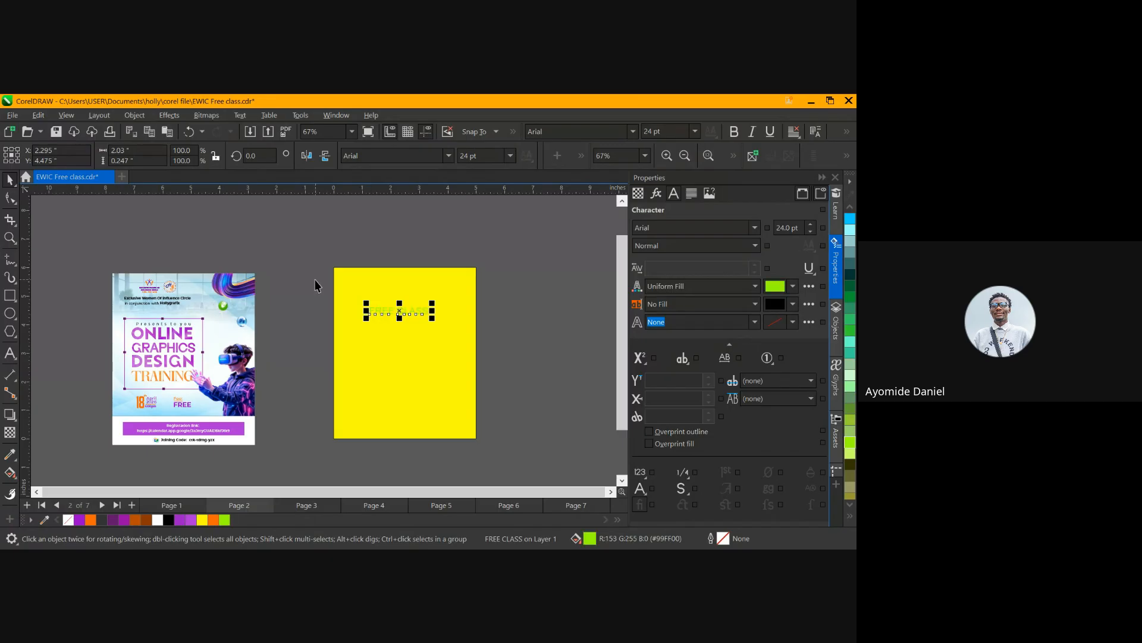
Try black and white fills on the "FREE CLASS" text and switch it to purple
key(Escape)
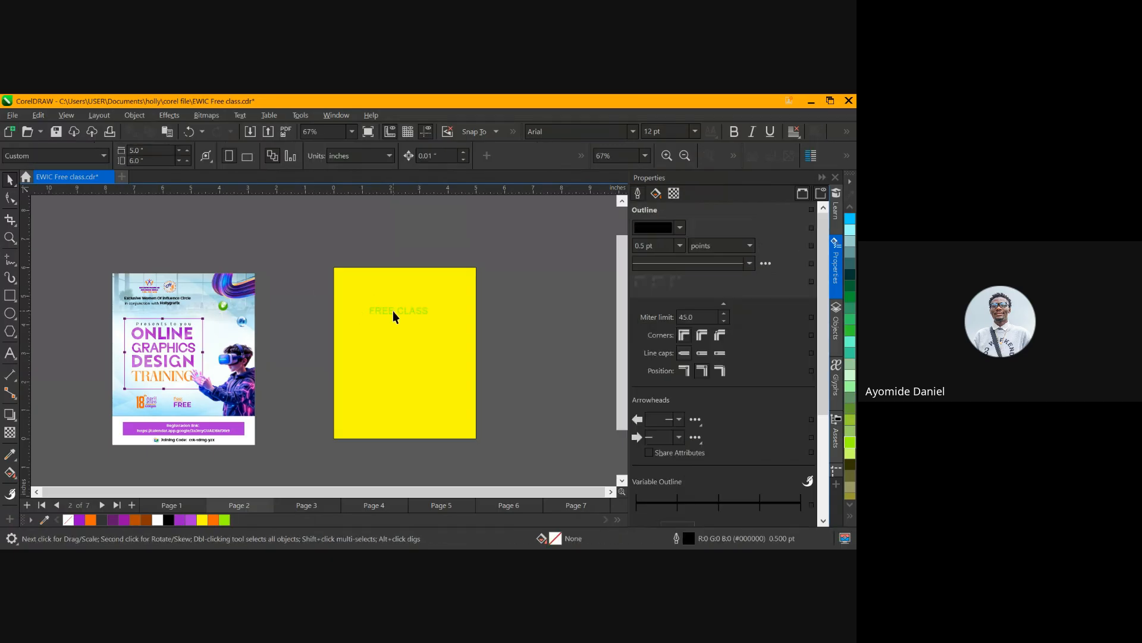
scroll(393, 314, up, 2)
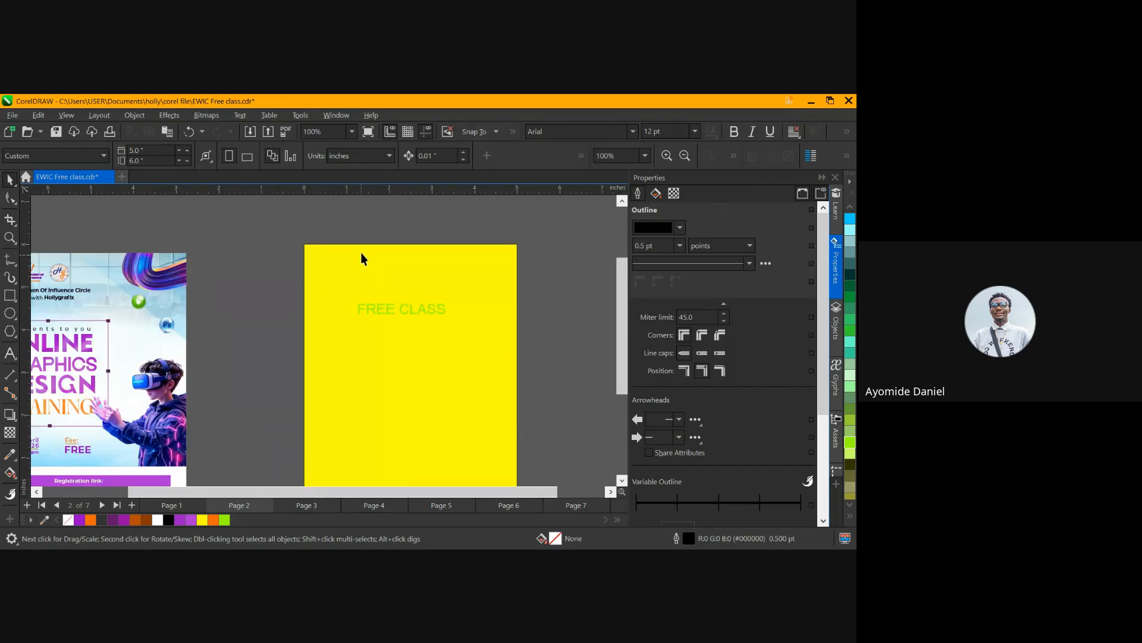
click(409, 312)
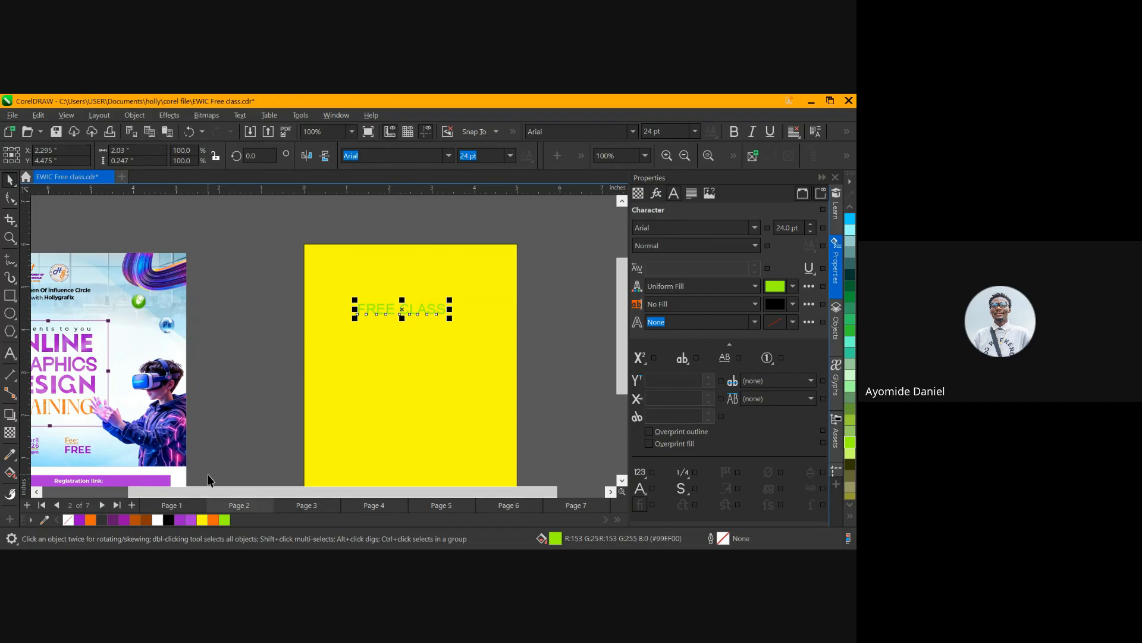
click(169, 520)
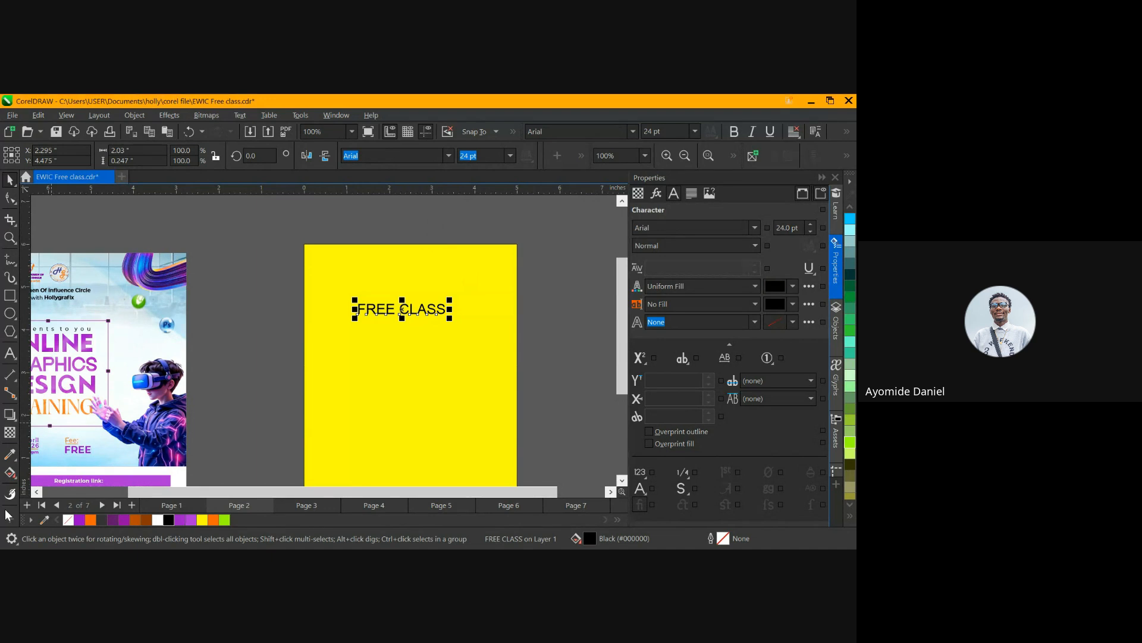
click(157, 520)
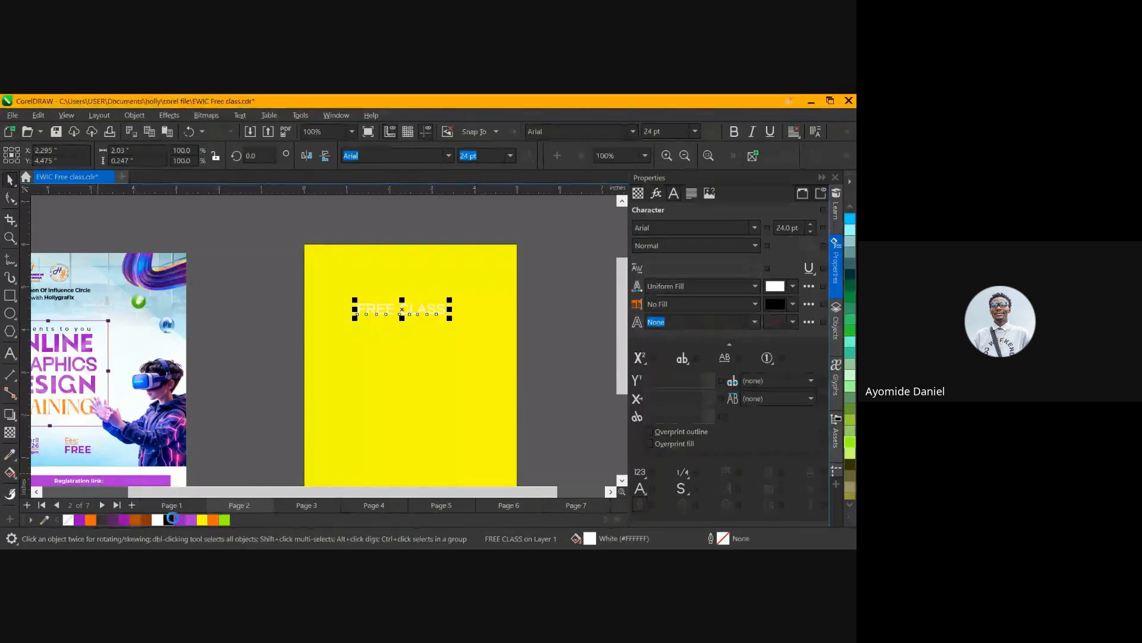
click(170, 519)
click(103, 520)
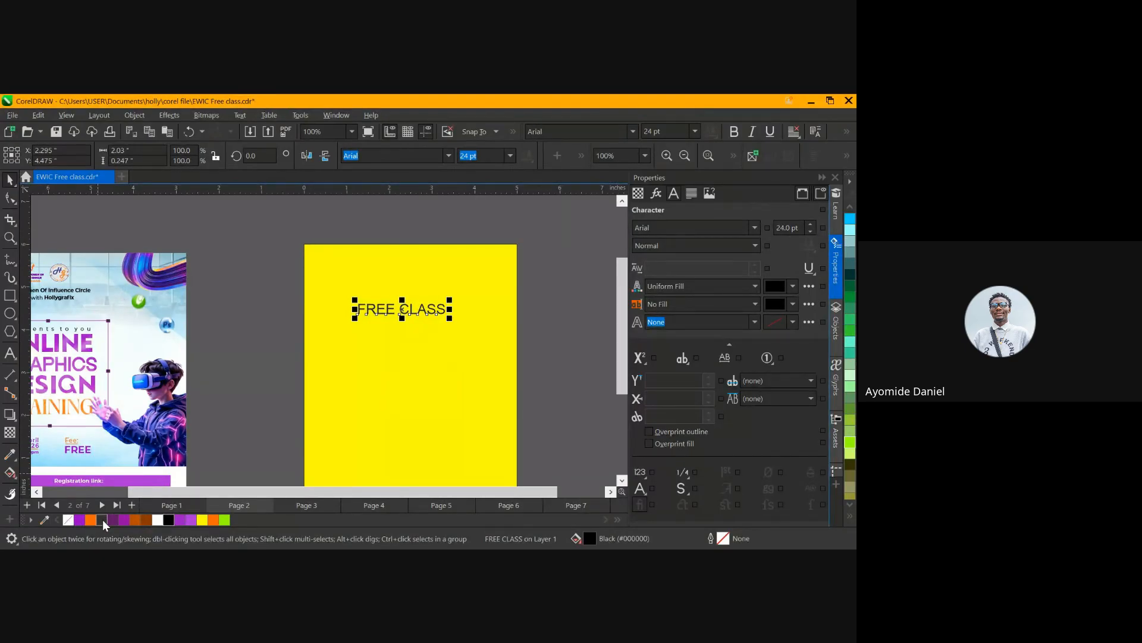
click(175, 519)
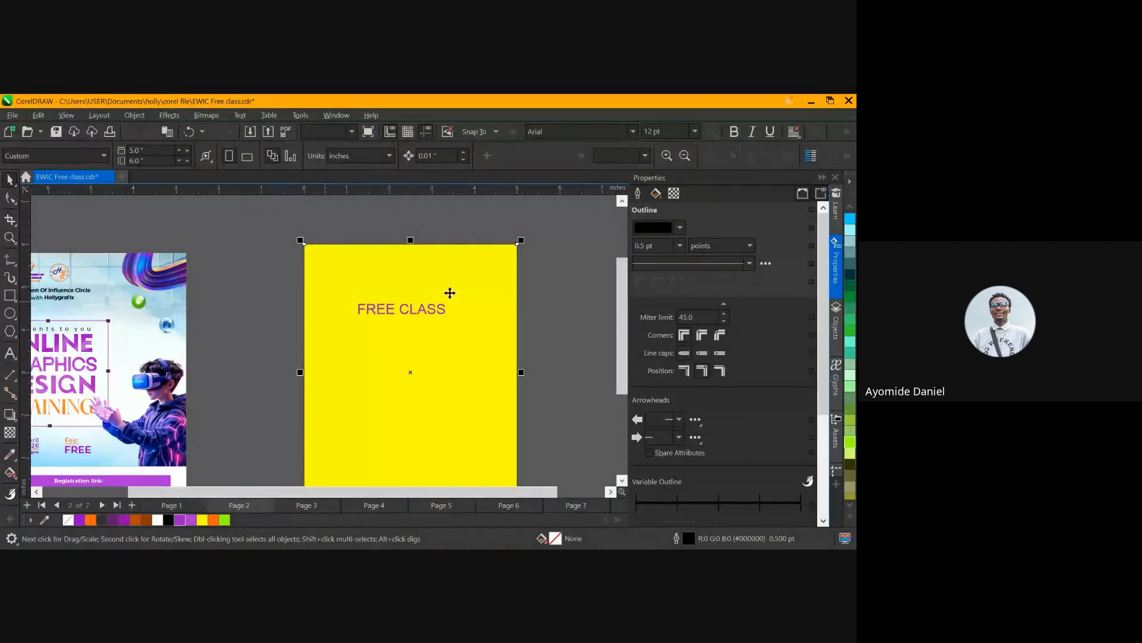
Delete the "FREE CLASS" text and the yellow background rectangle from page 2
click(388, 355)
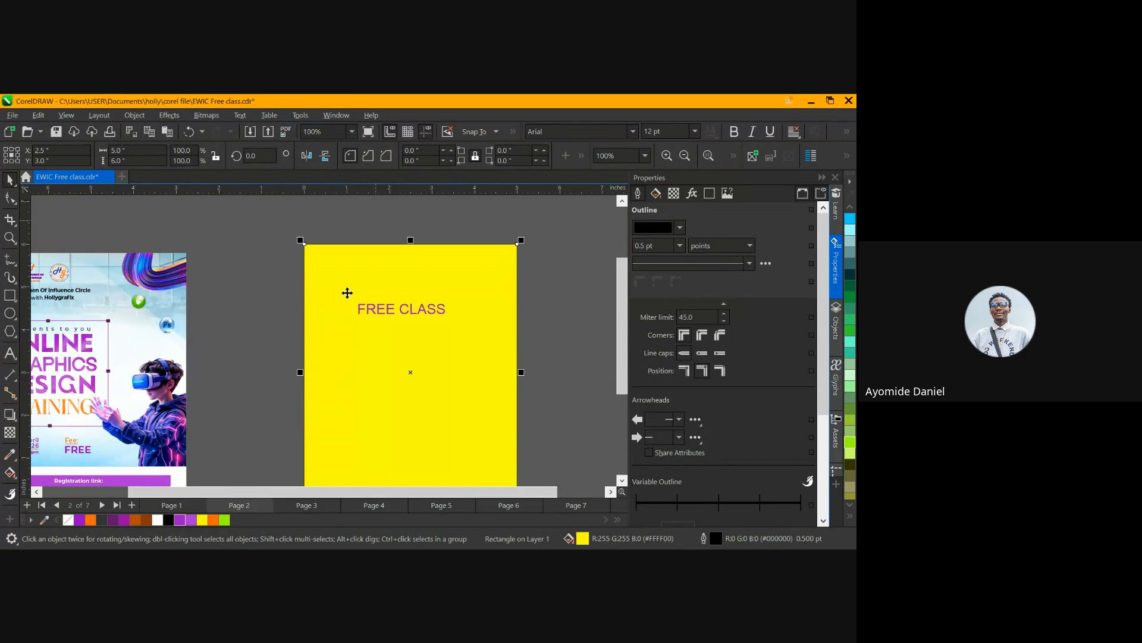
scroll(454, 295, down, 2)
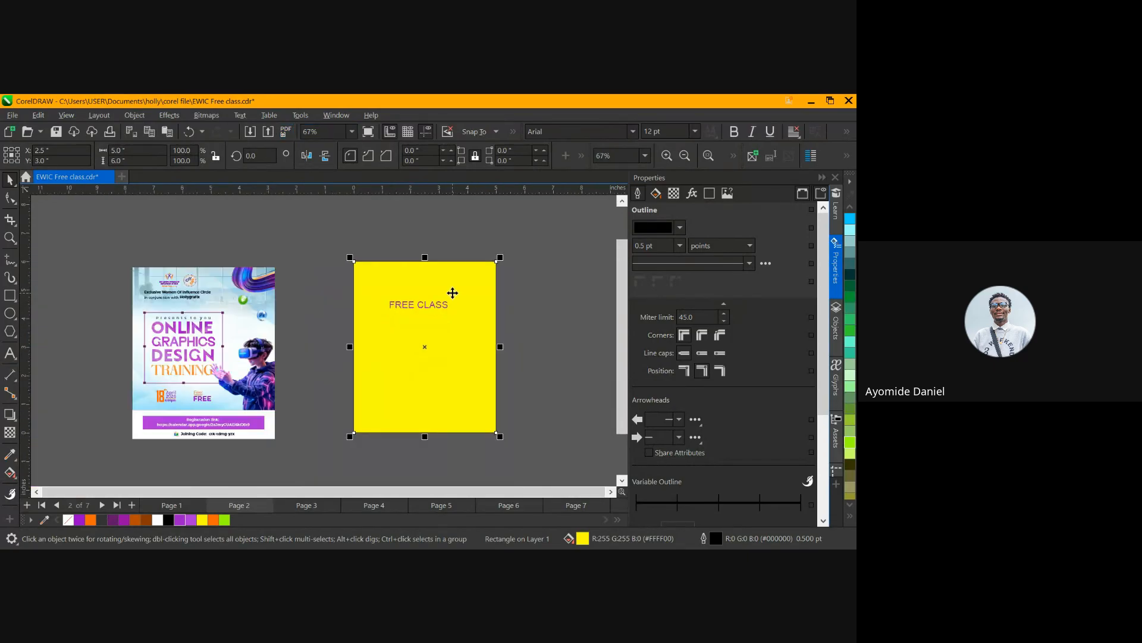
click(405, 303)
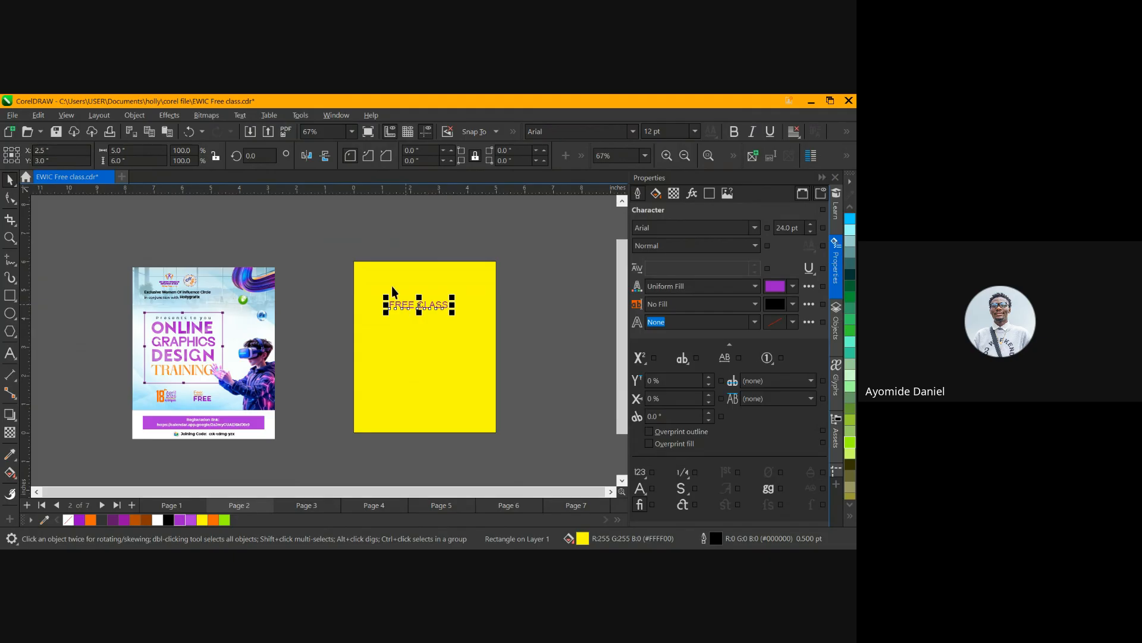
key(Delete)
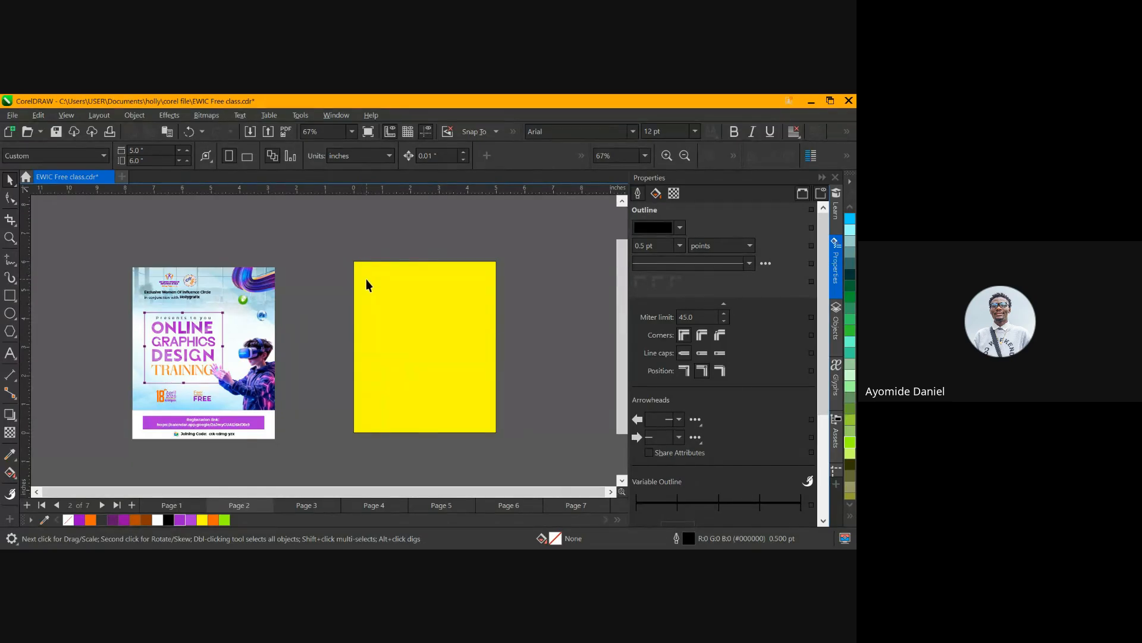
click(364, 282)
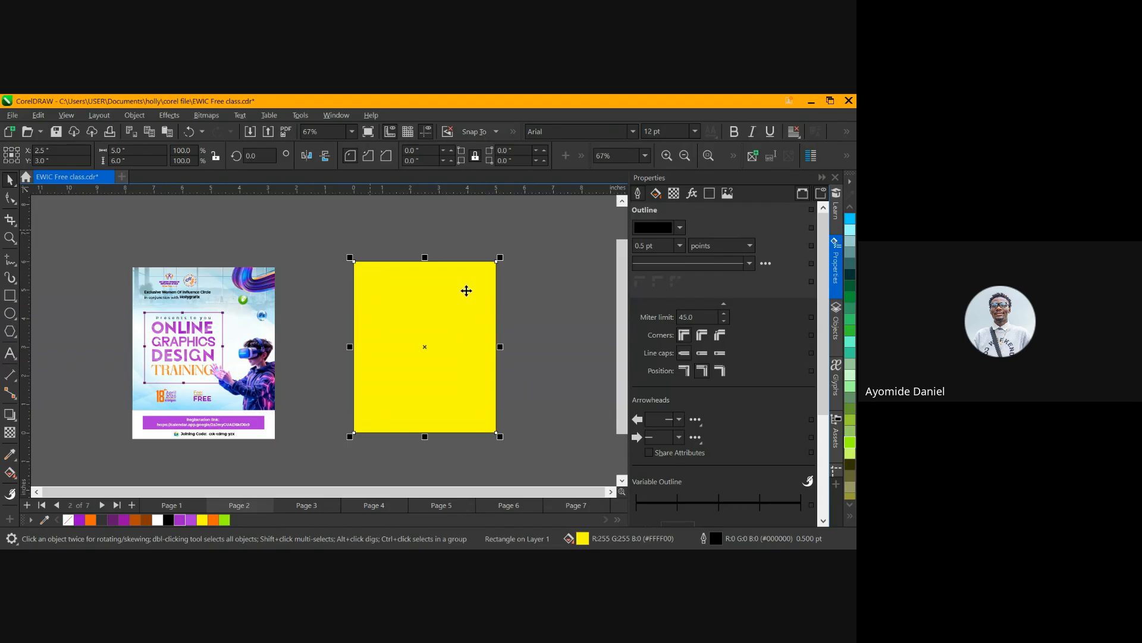
click(436, 326)
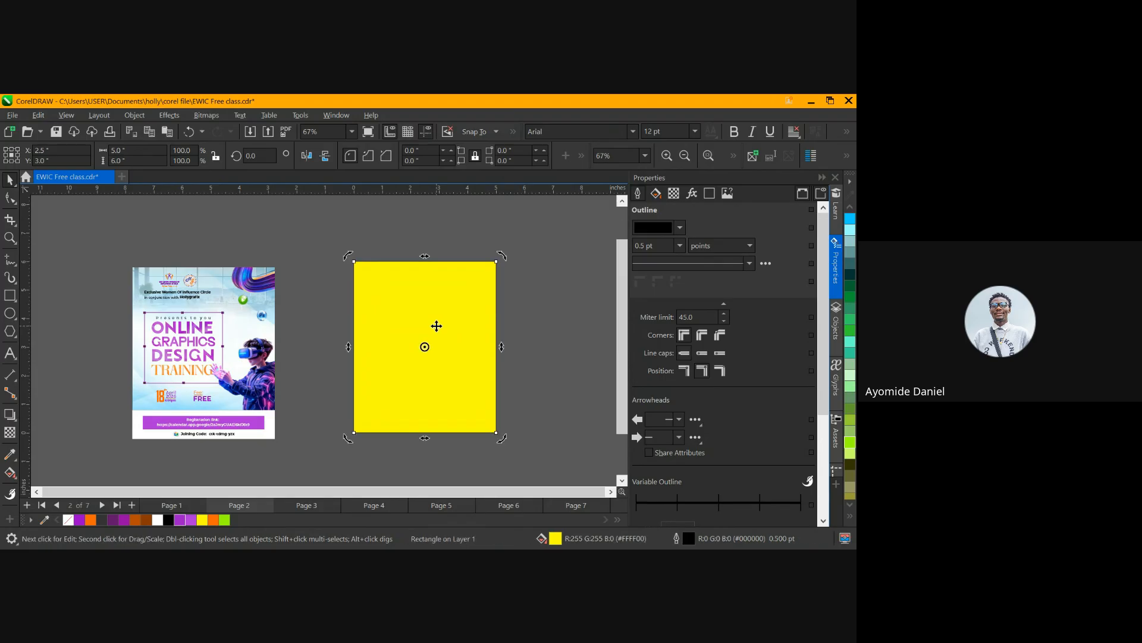
click(525, 309)
click(424, 337)
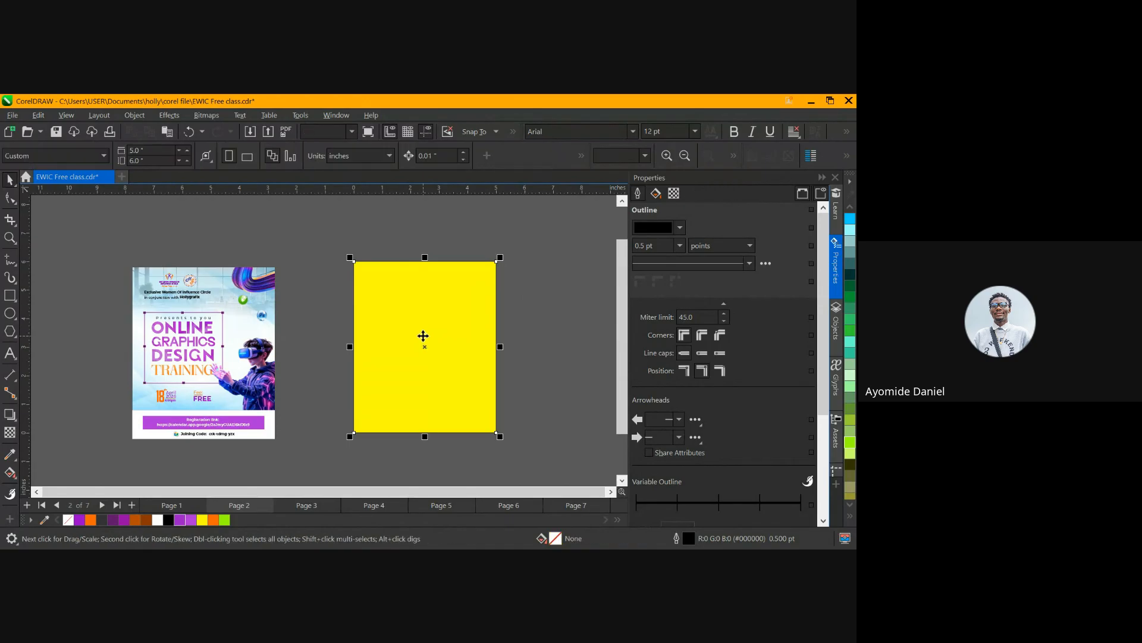
key(Delete)
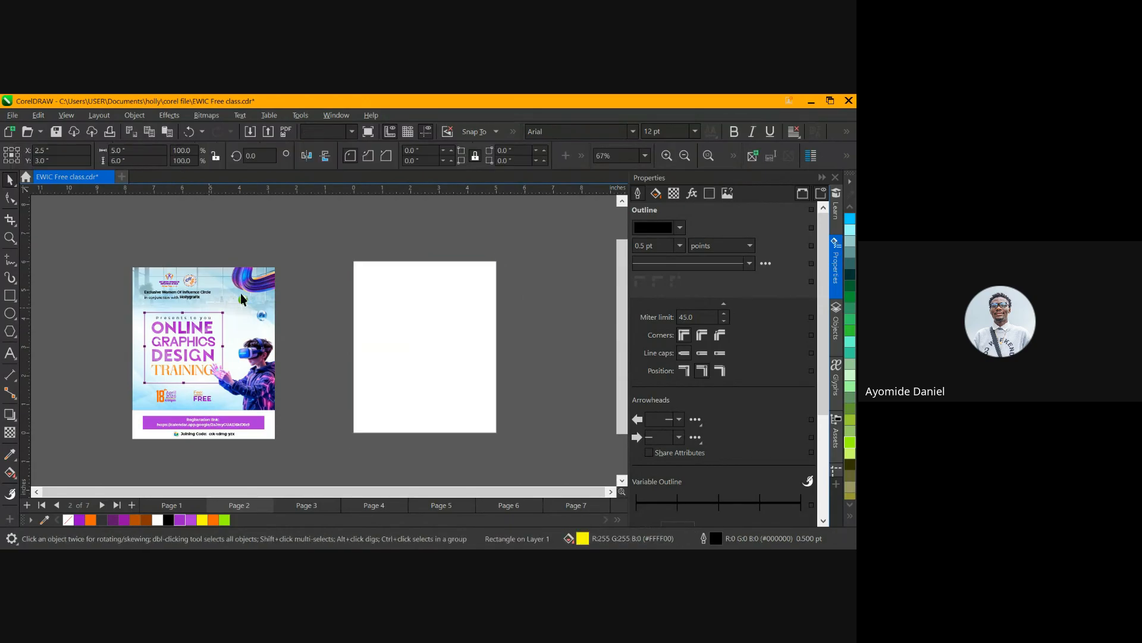
Try extracting the contents of the original flyer's PowerClip frame, and undo the extraction
click(194, 303)
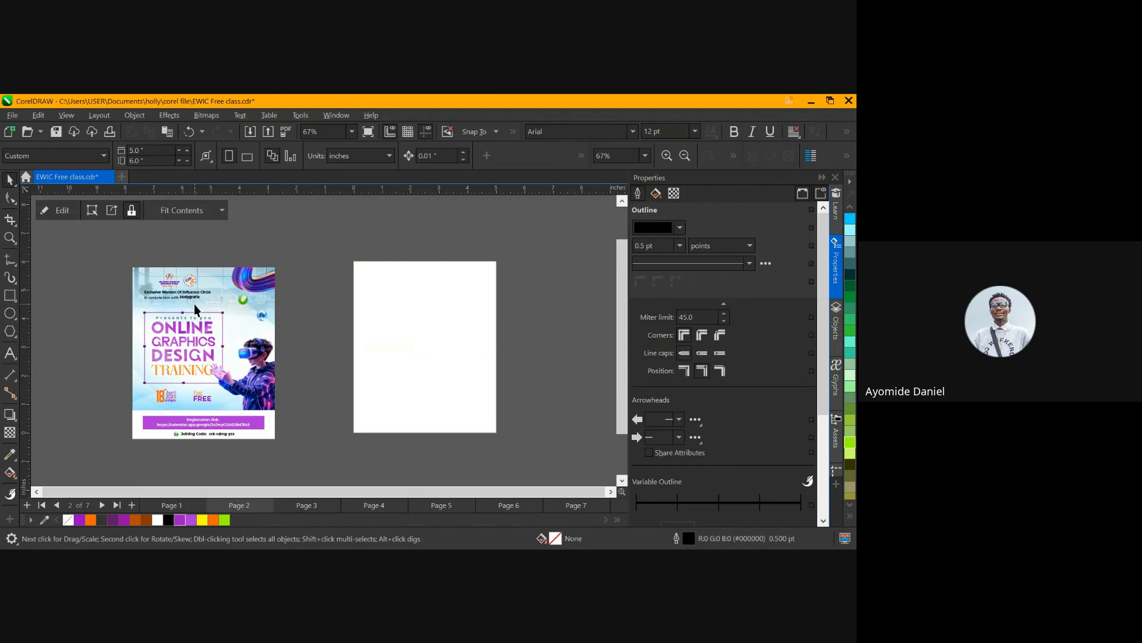
click(112, 211)
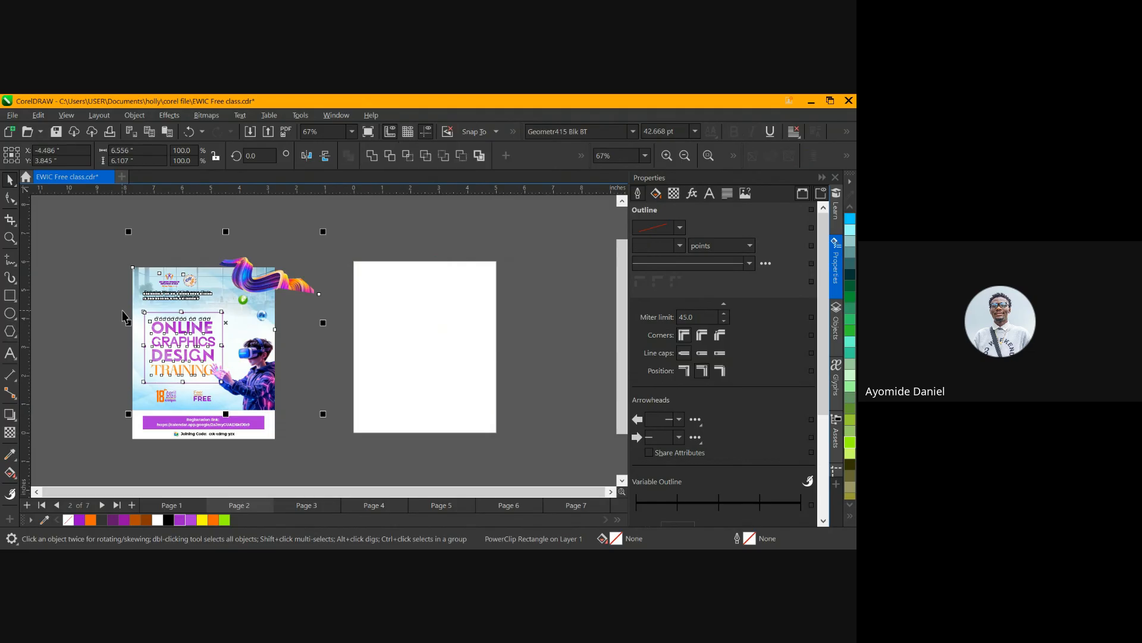
key(ctrl+z)
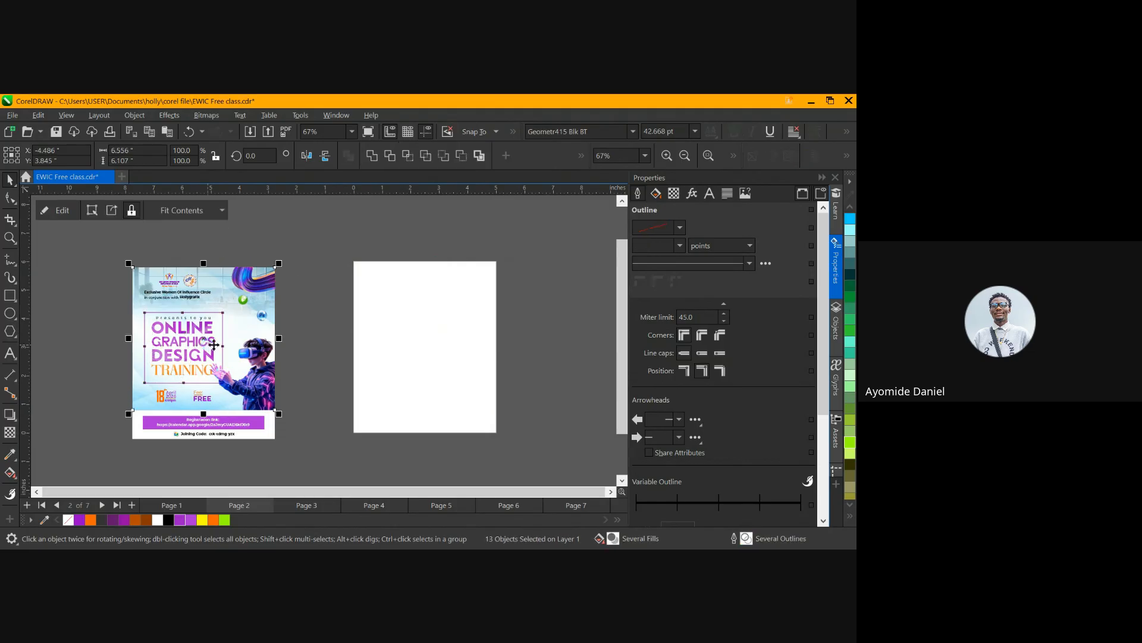
key(ctrl+z)
Try moving only the flyer's PowerClip frame towards the blank page, and undo the moves
drag(199, 340, 288, 349)
scroll(288, 349, down, 2)
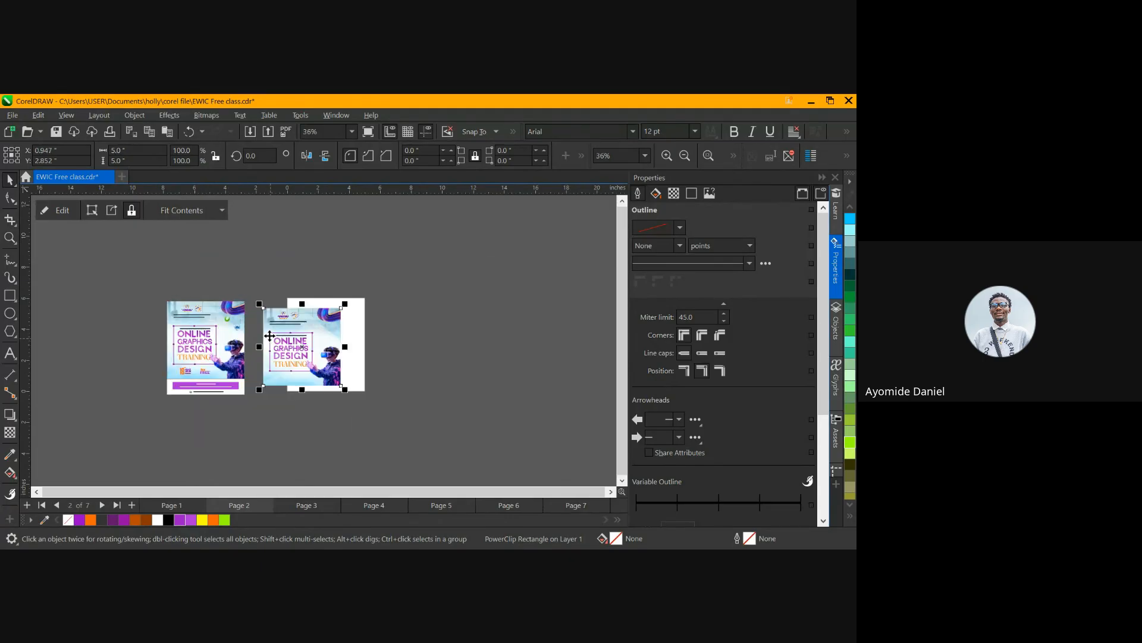
key(ctrl+z)
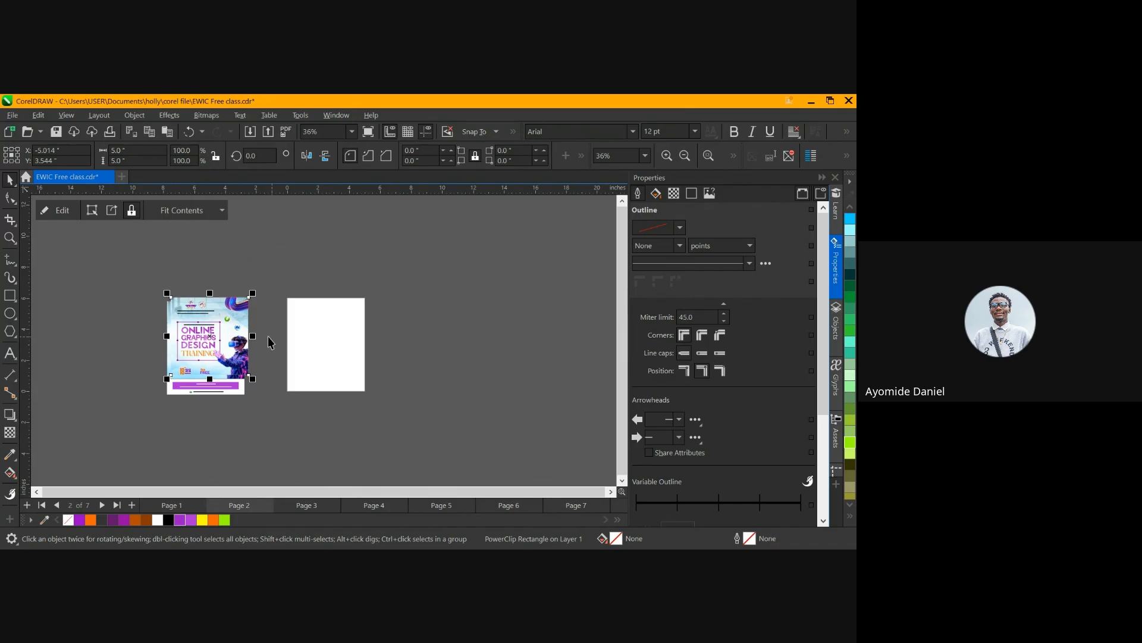
key(ctrl+z)
drag(204, 323, 194, 303)
key(ctrl+z)
Select all objects of the flyer and place a duplicate of it on the far side of the blank page
drag(133, 268, 269, 421)
drag(196, 342, 449, 347)
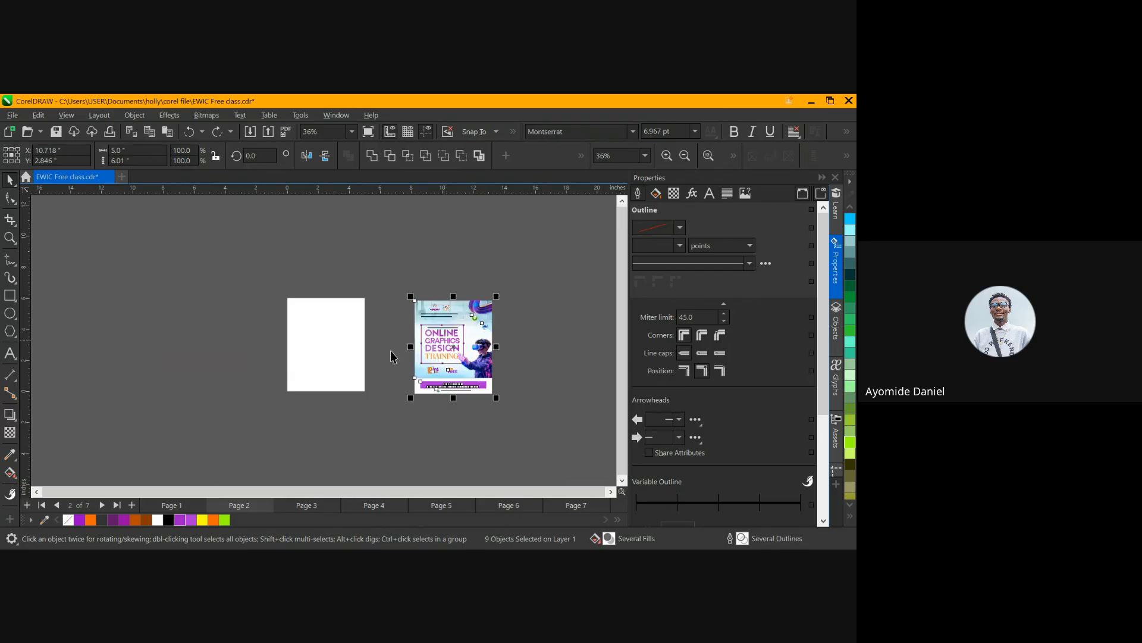
scroll(416, 333, up, 1)
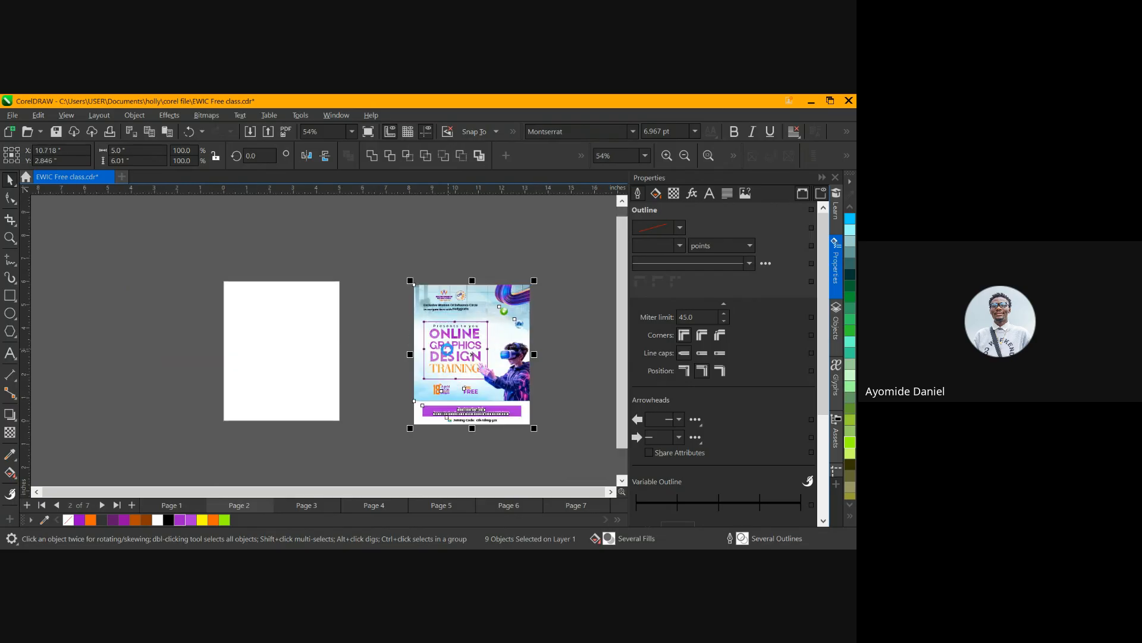
drag(106, 336, 124, 336)
click(450, 330)
scroll(302, 384, down, 1)
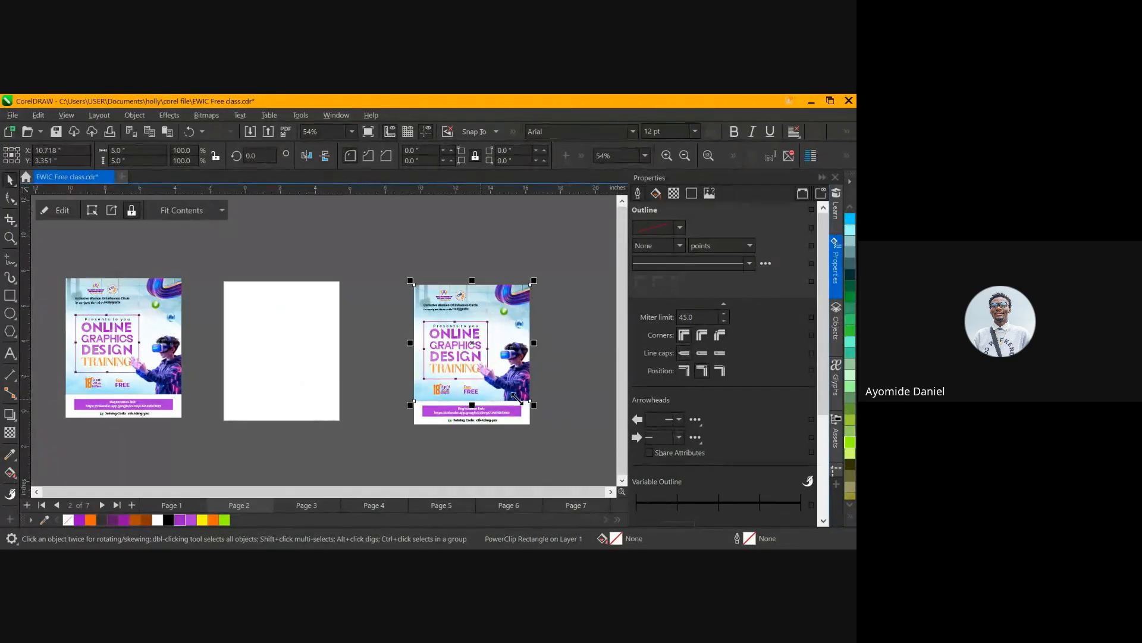
scroll(548, 371, up, 1)
click(480, 357)
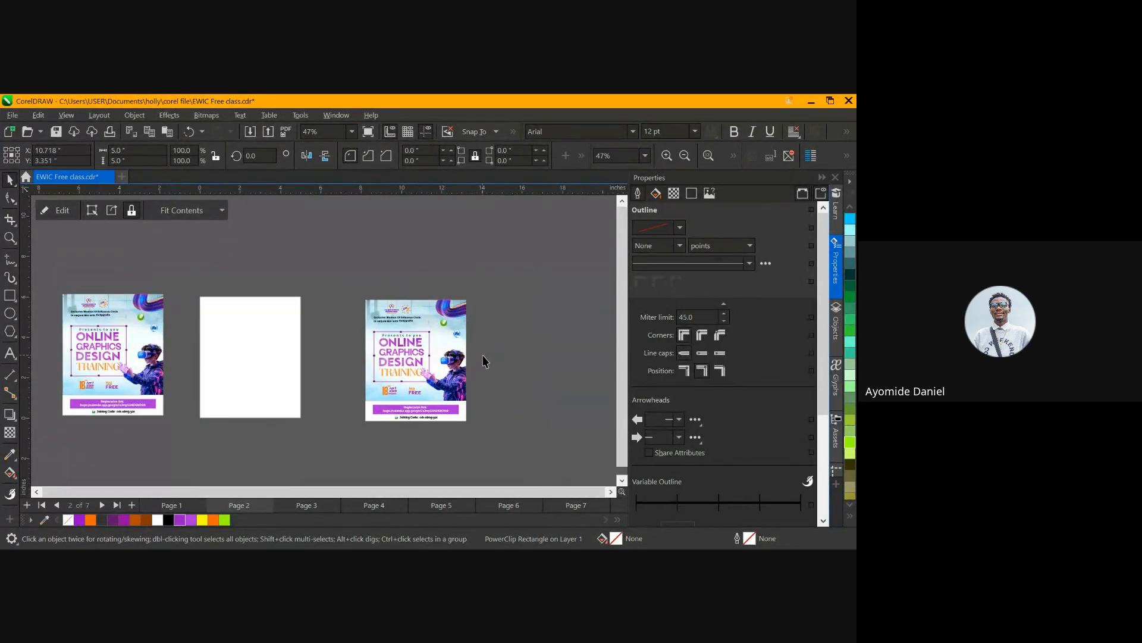
Extract the contents of the duplicated flyer's PowerClip frame and deselect the released objects
click(422, 305)
click(422, 302)
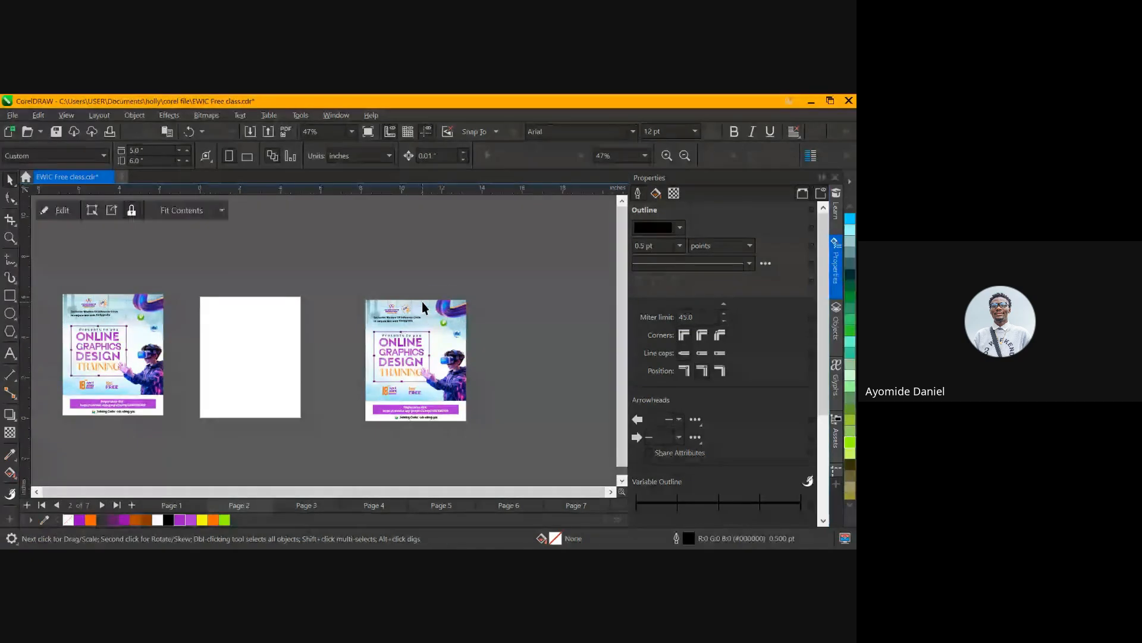
click(112, 210)
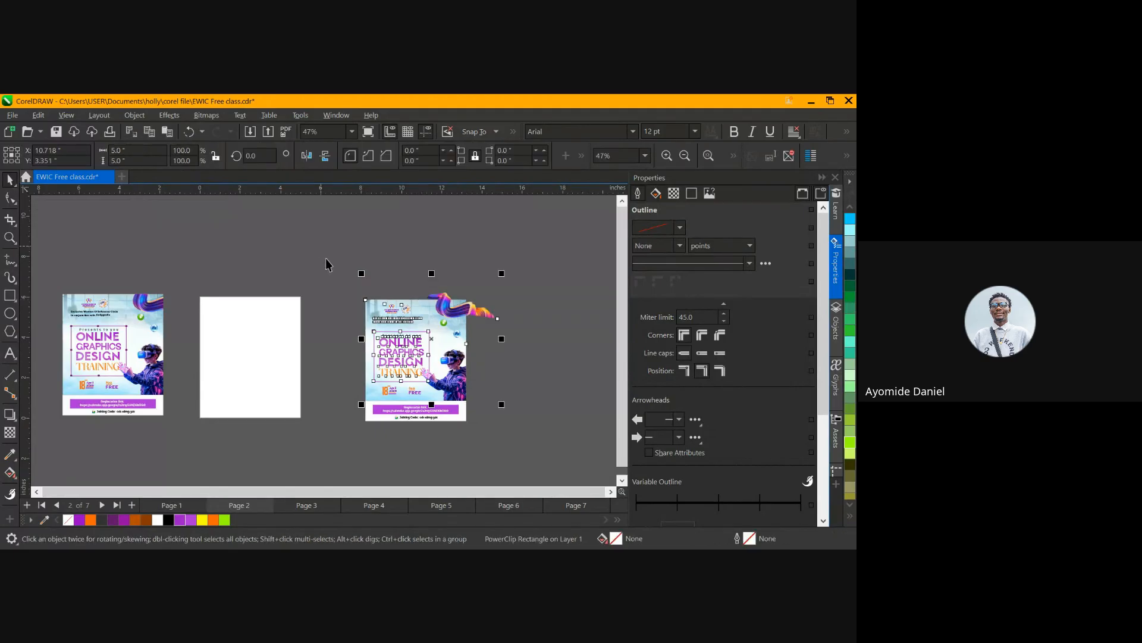
click(326, 258)
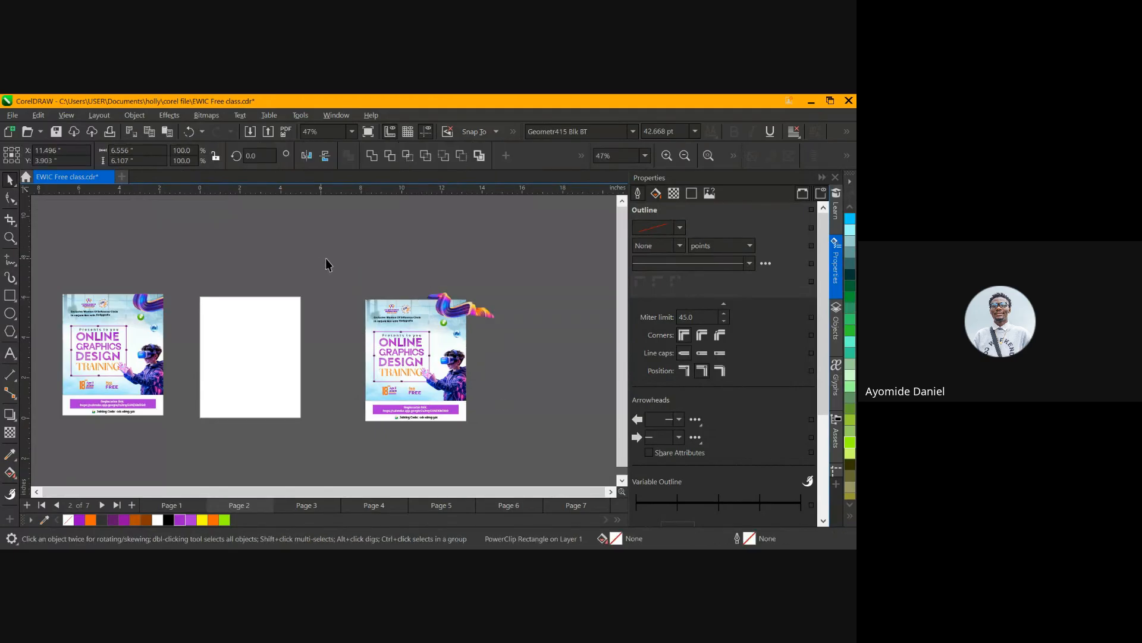
click(280, 362)
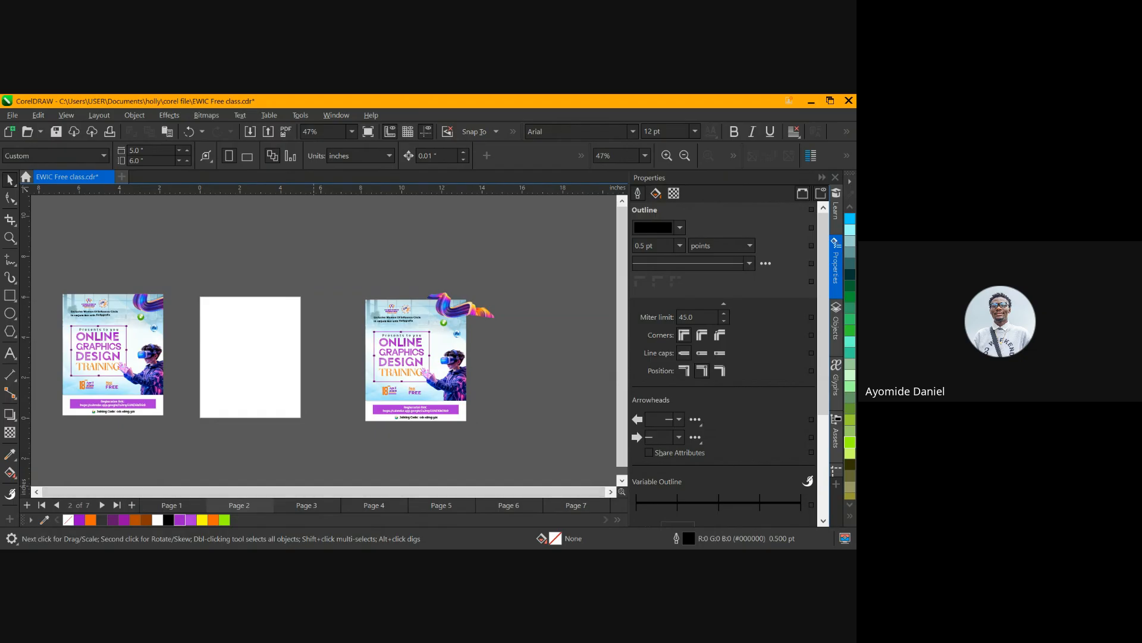
Switch to the Freepik home page in the browser and look through its templates and the Image tools category
key(alt+Tab)
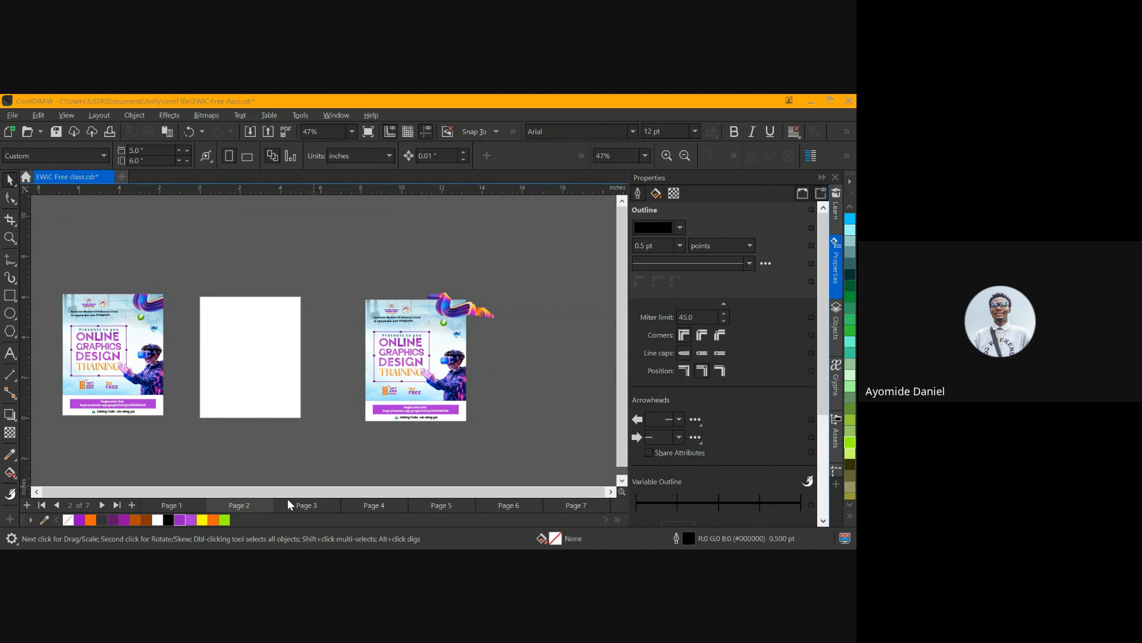
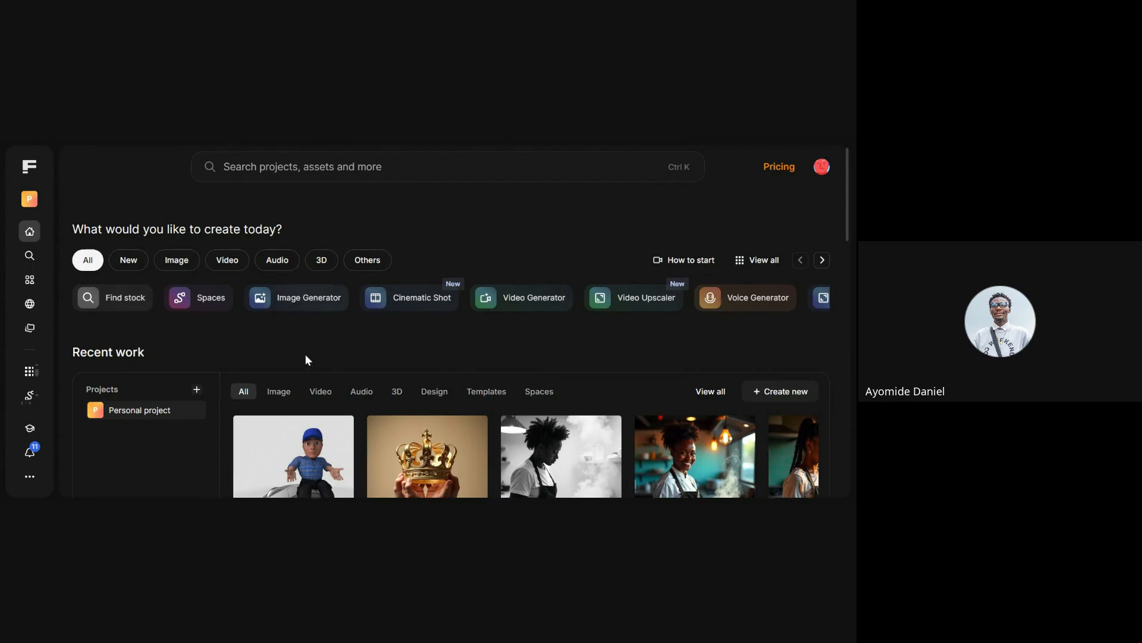
mouse_move(269, 426)
scroll(277, 414, down, 5)
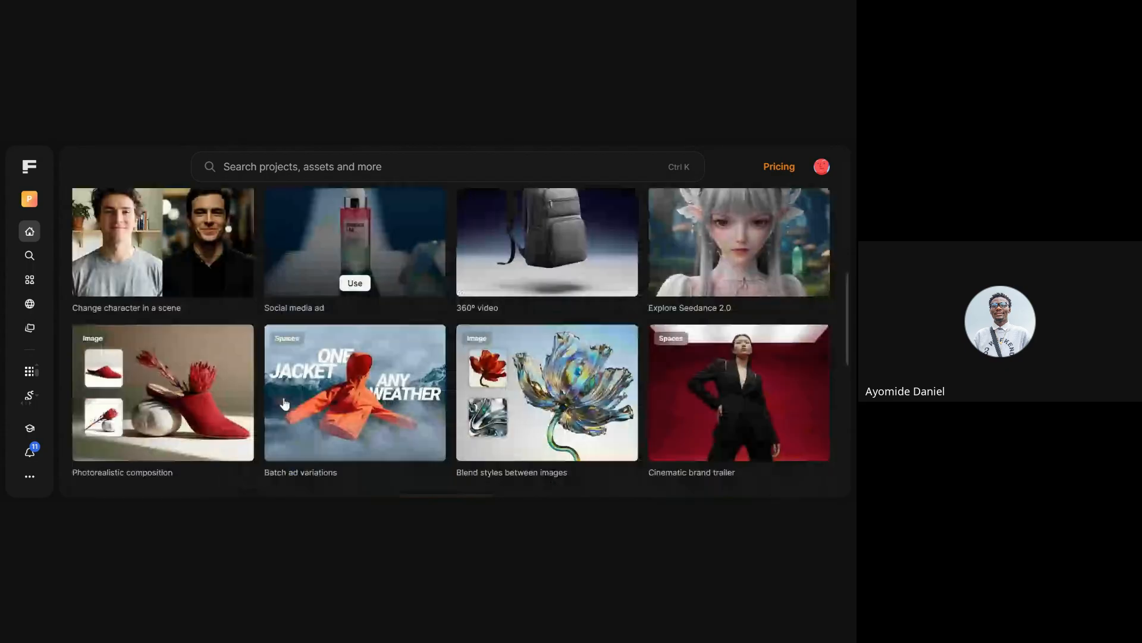
scroll(284, 404, down, 3)
scroll(338, 387, up, 10)
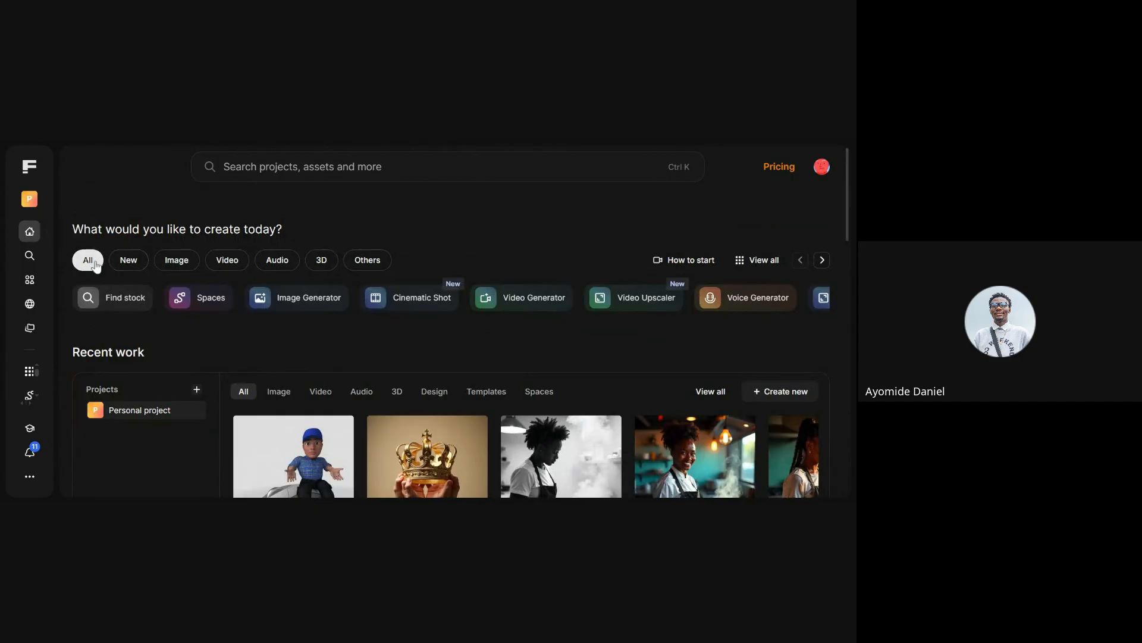
click(169, 260)
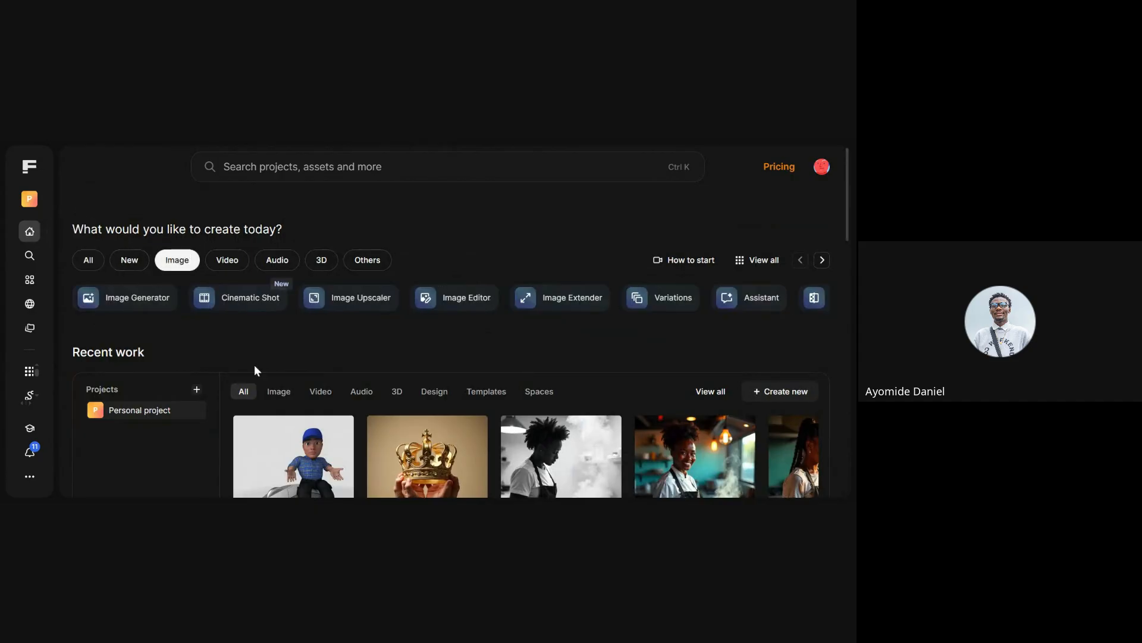
scroll(254, 365, down, 1)
scroll(254, 370, down, 5)
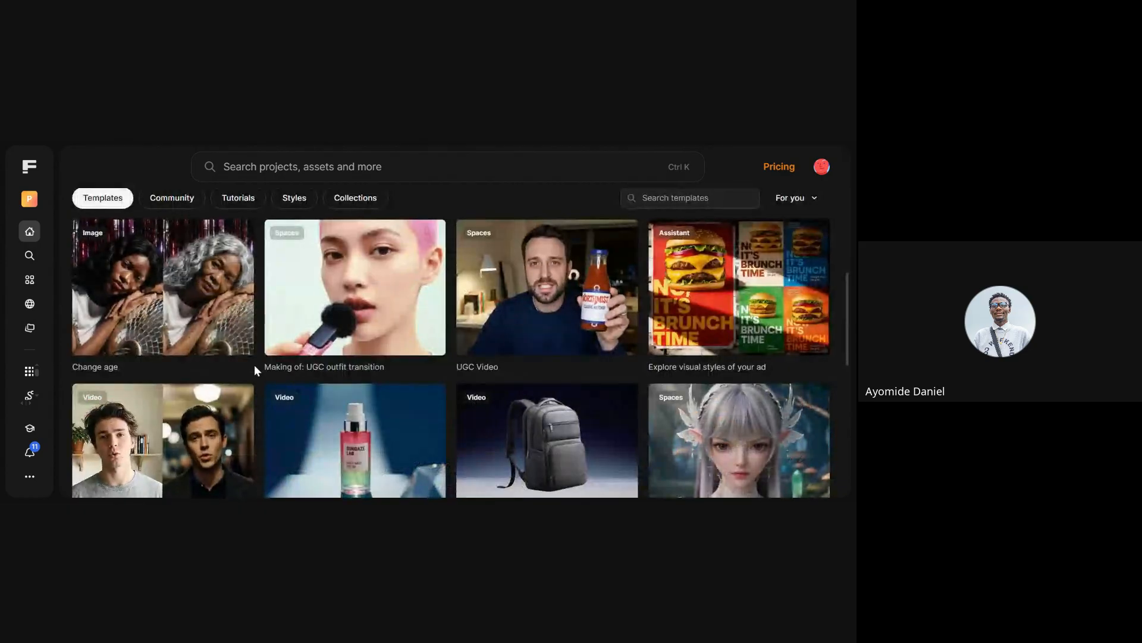
scroll(266, 384, up, 6)
Search Freepik's images for "building"
click(388, 174)
text(b)
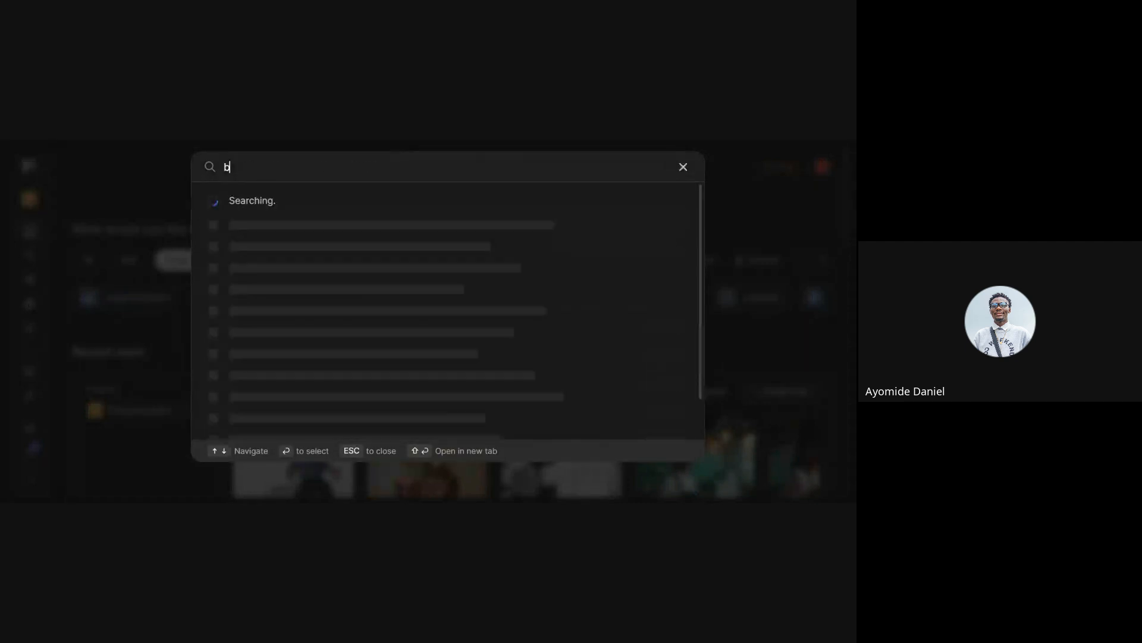
text(uilding)
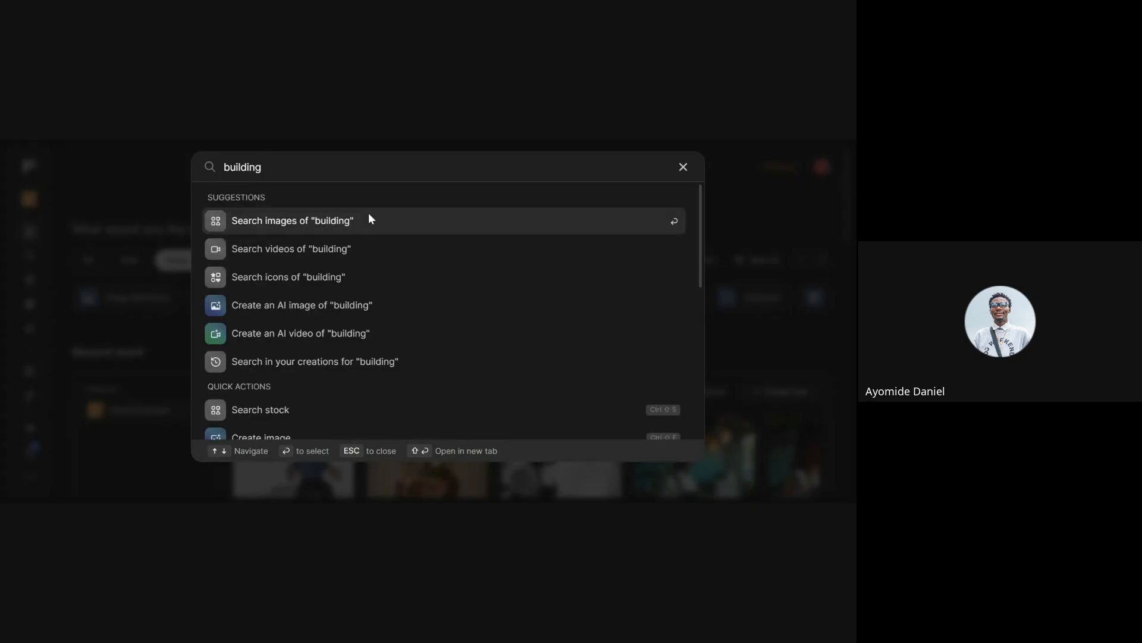
click(365, 222)
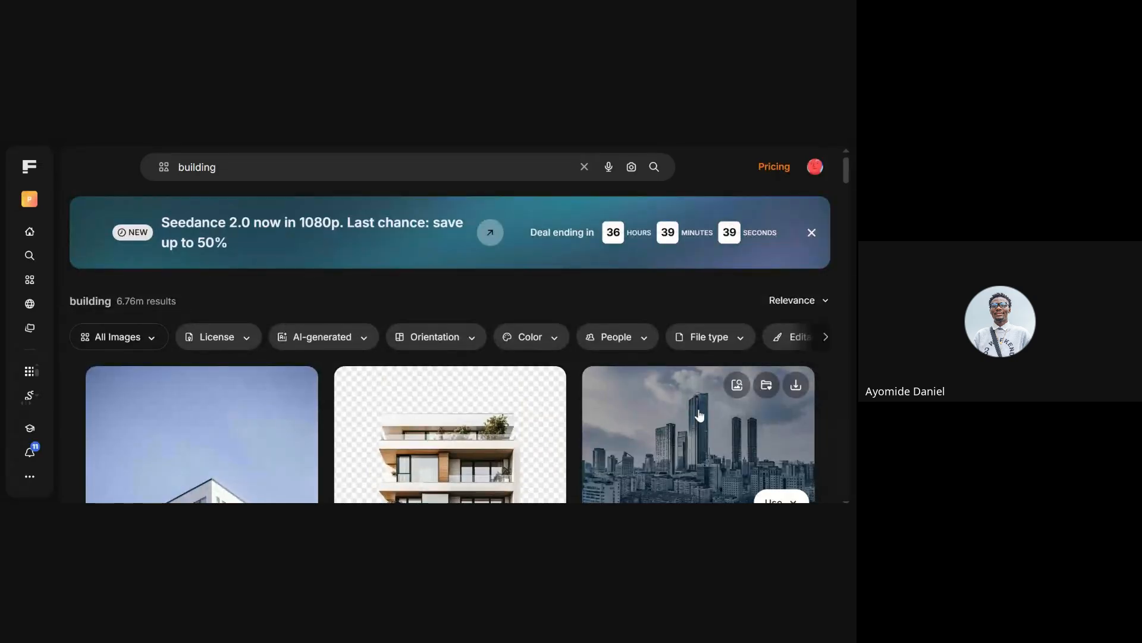
Open the photo of the blue-grey city skyline with high-rise towers, dismiss the promotional banners and copy the image
scroll(690, 420, down, 2)
scroll(683, 418, down, 1)
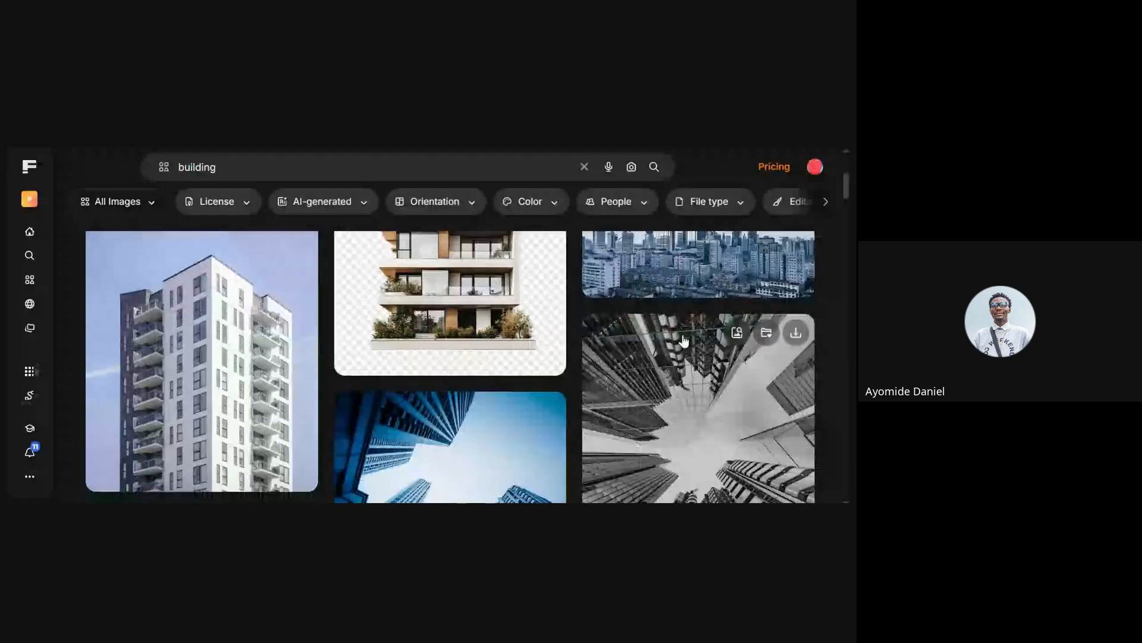
click(677, 277)
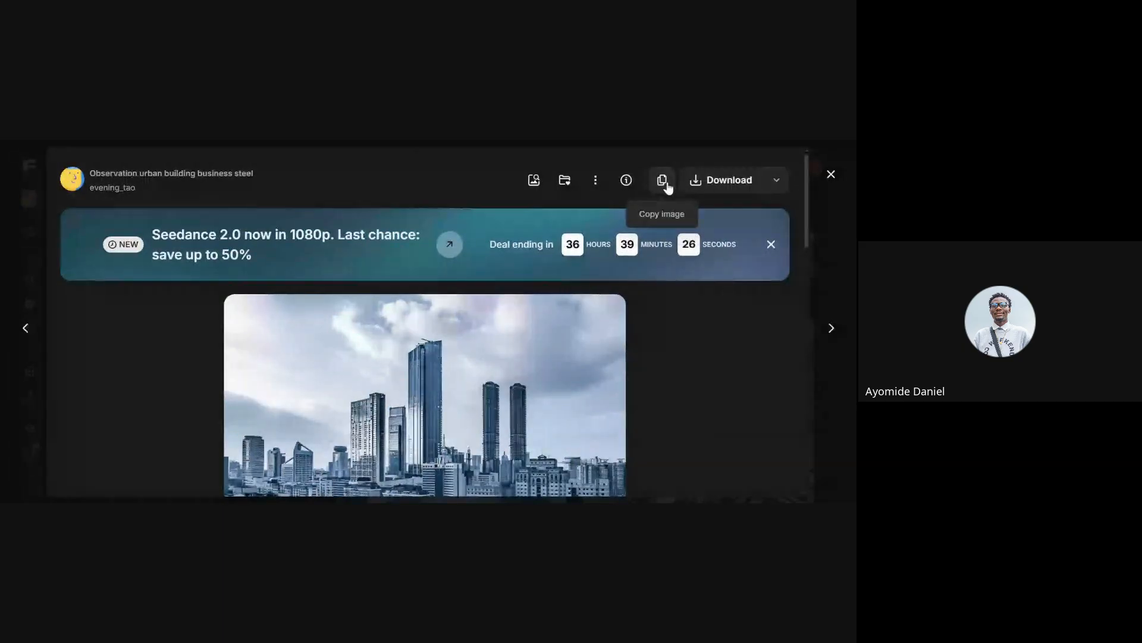
click(667, 184)
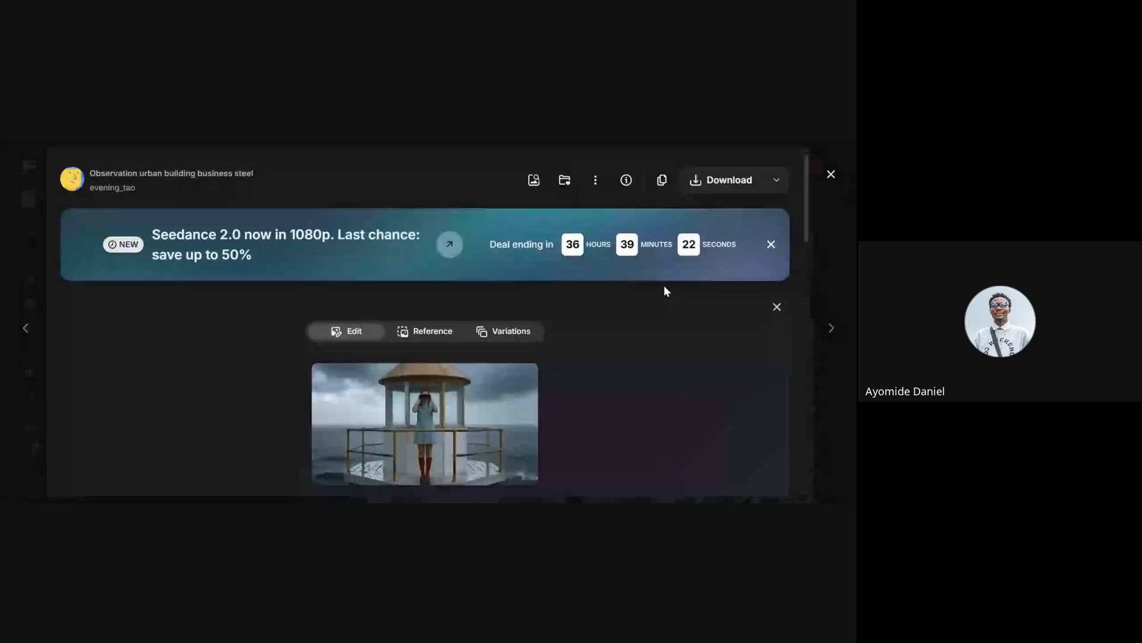
click(771, 244)
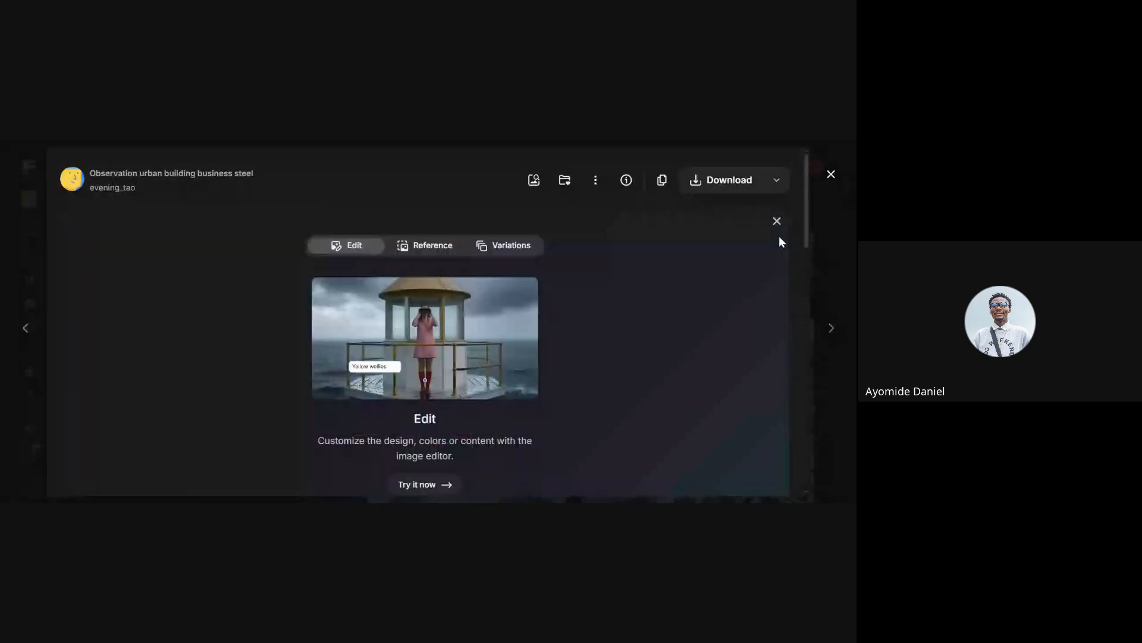
click(778, 232)
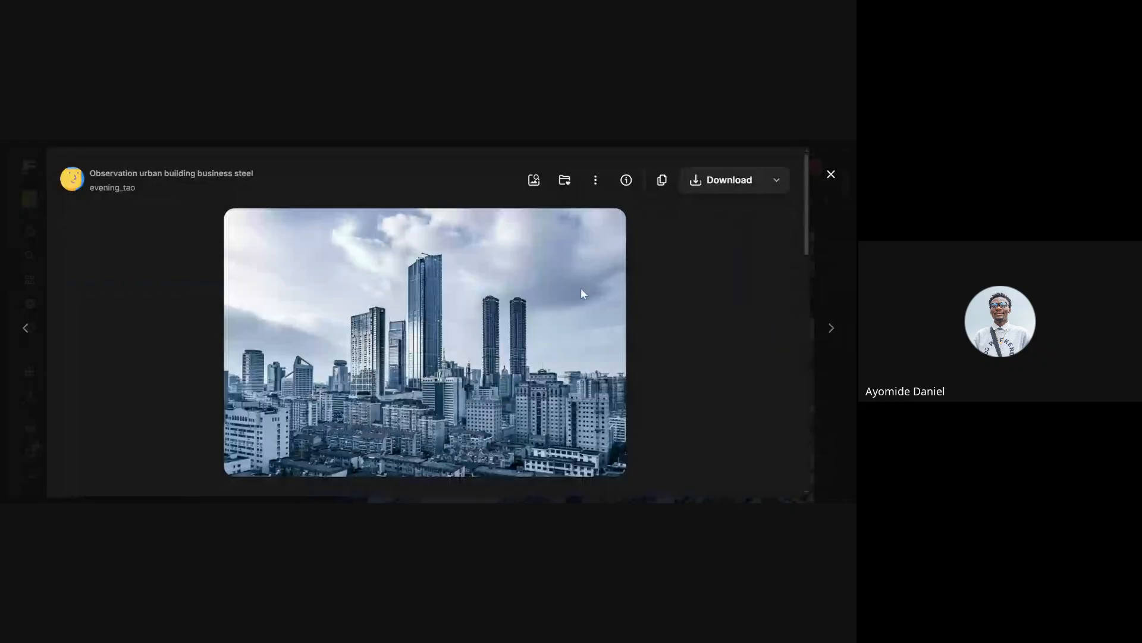
click(663, 181)
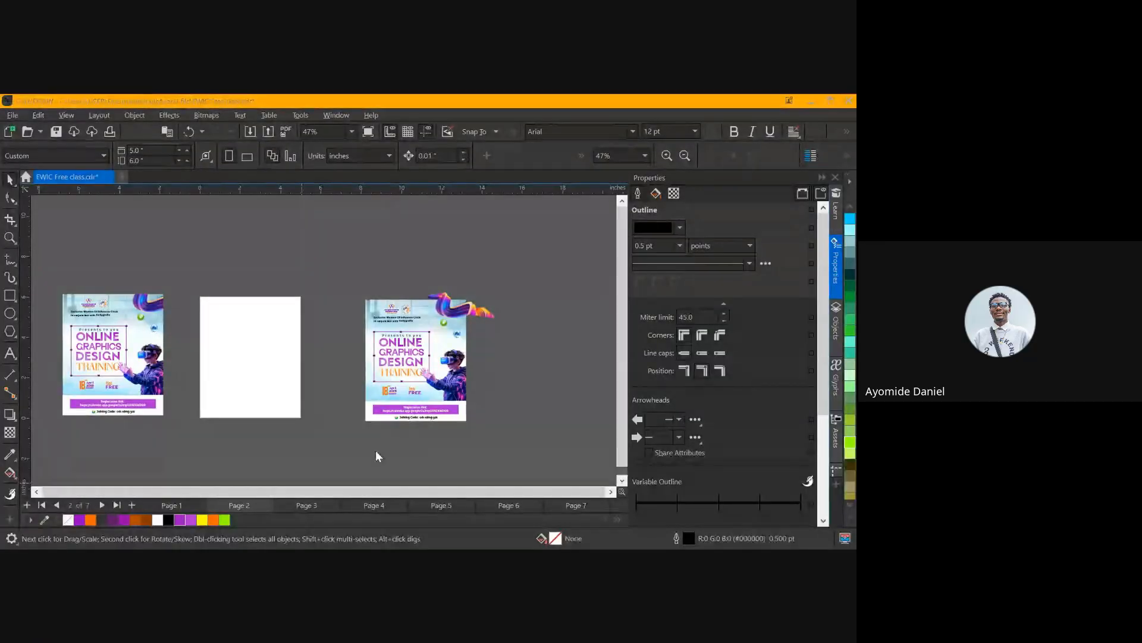
Switch to CorelDRAW and paste the copied skyline photo onto page 2
click(546, 390)
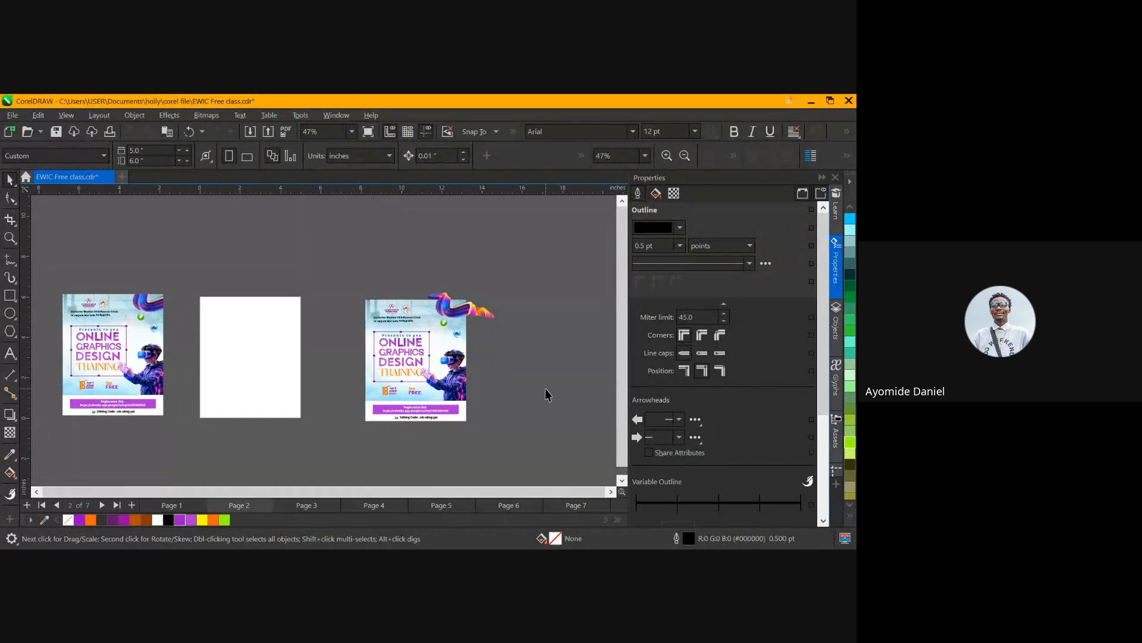
key(ctrl+v)
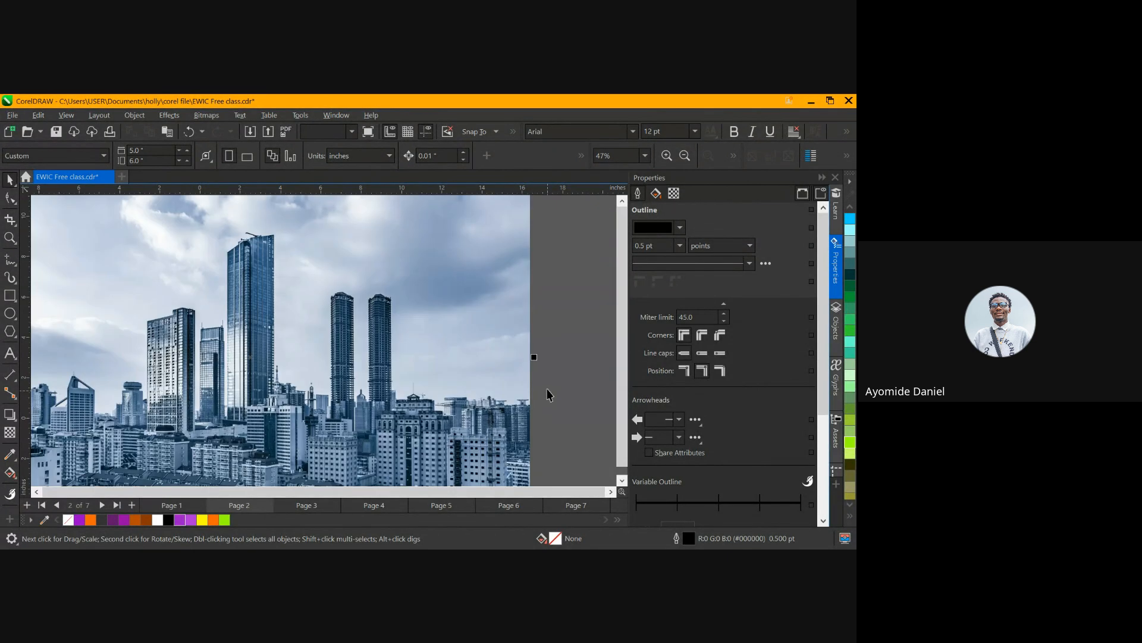
scroll(451, 391, down, 2)
scroll(494, 274, down, 3)
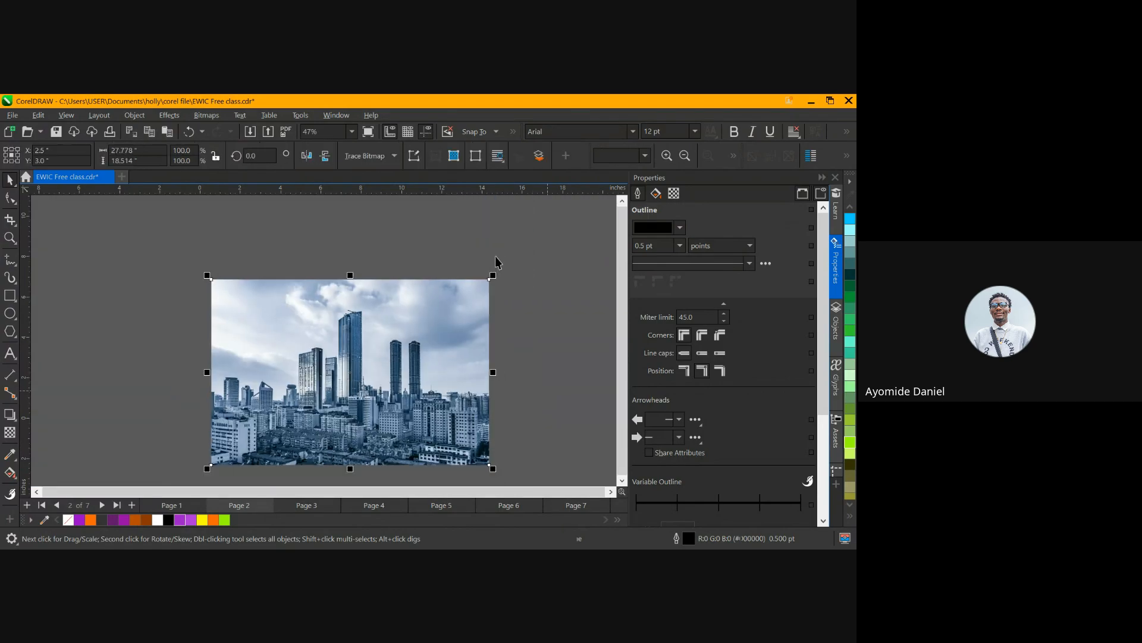
Scale the skyline photo down proportionally to about 8.9 × 6 in and place it below the blank page and the flyers
drag(494, 273, 435, 410)
scroll(437, 413, up, 2)
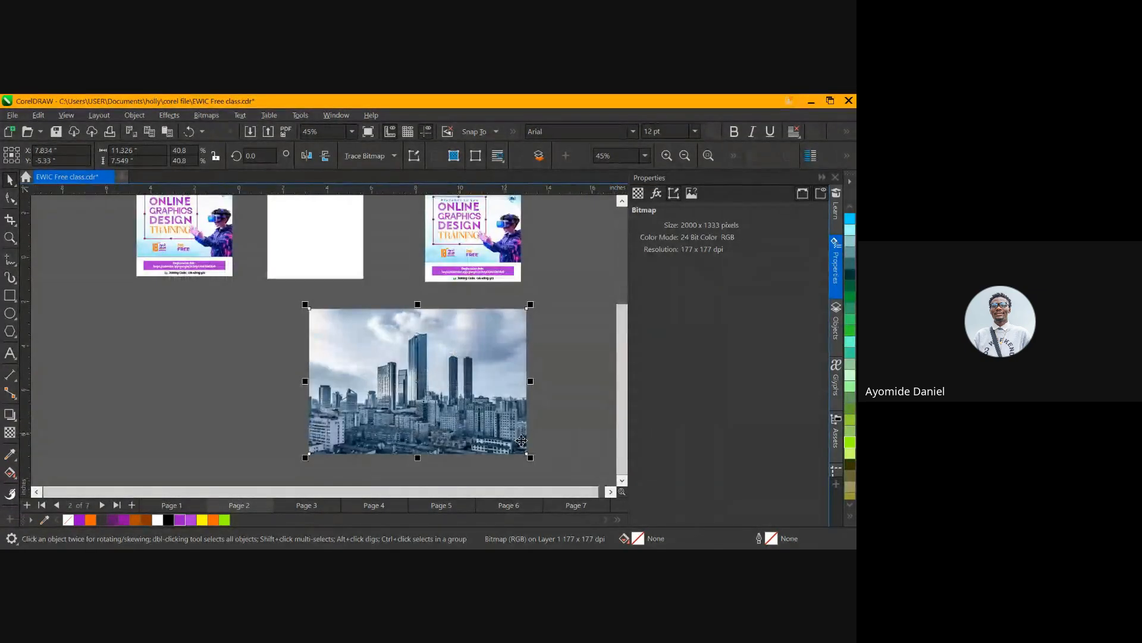
scroll(456, 420, up, 1)
drag(537, 460, 489, 426)
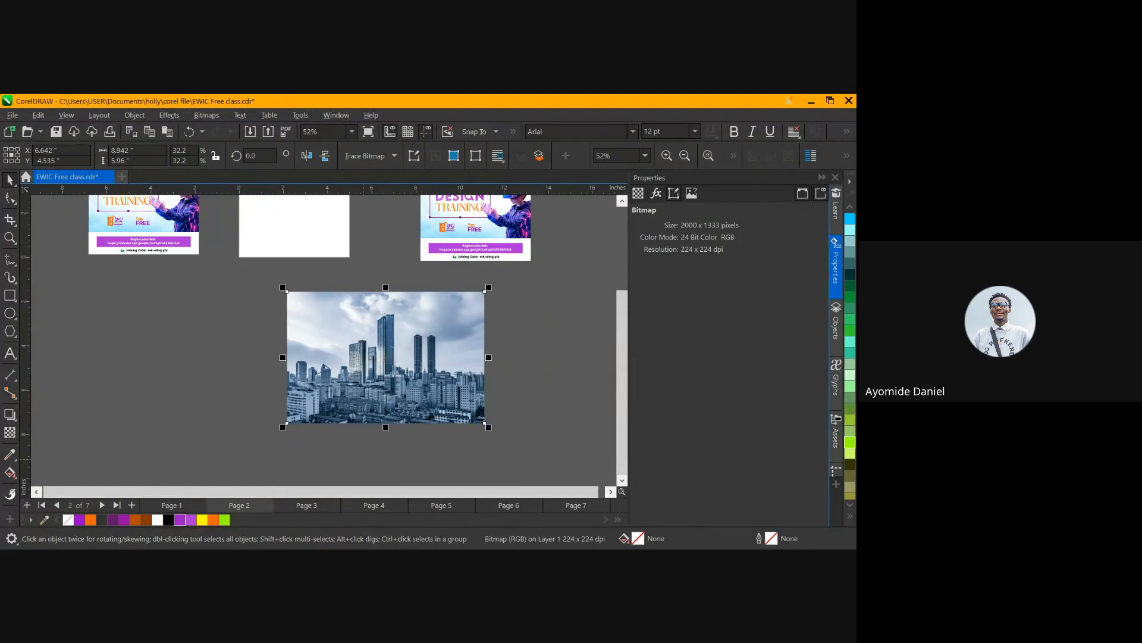
Switch to the stock image site, download the urban building photo in Medium size (1500 × 1000px), and close its preview
click(307, 520)
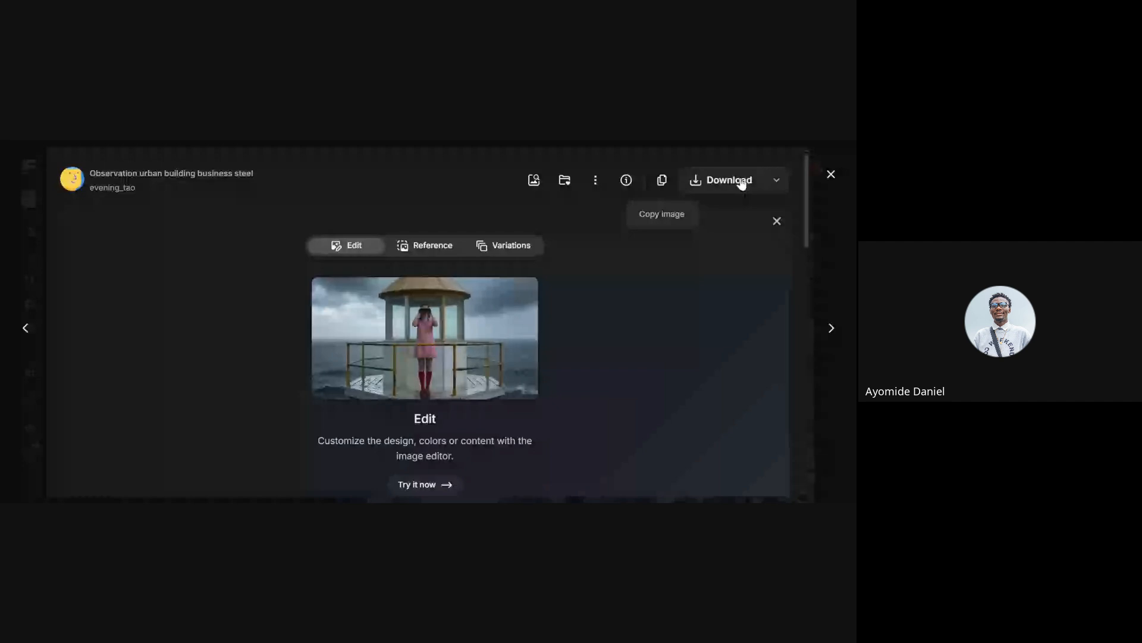
click(777, 180)
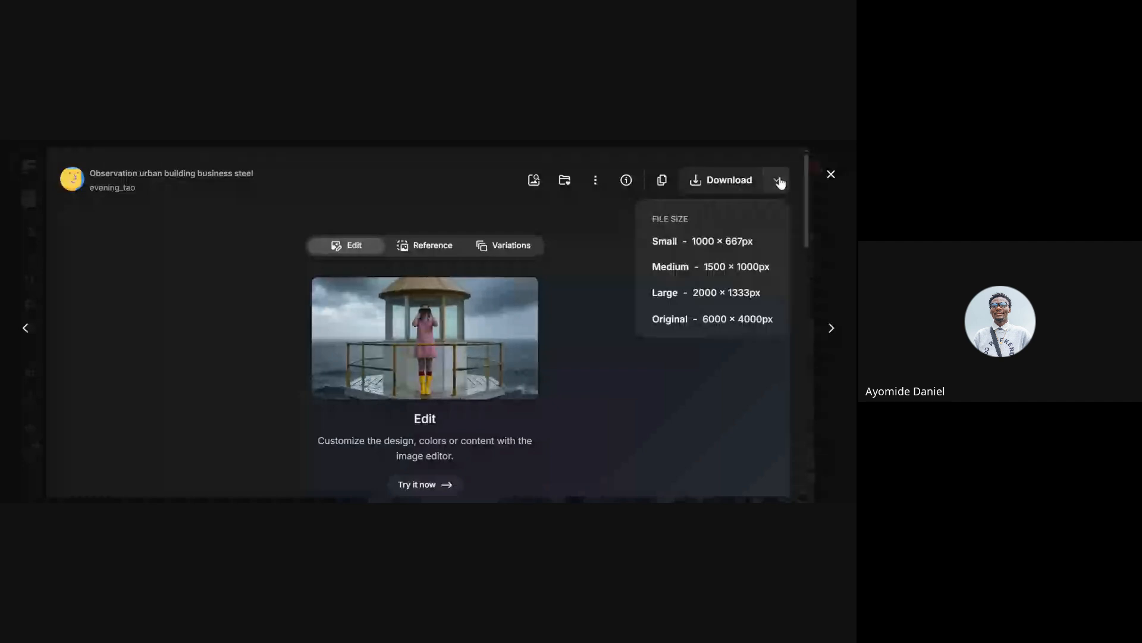
click(730, 269)
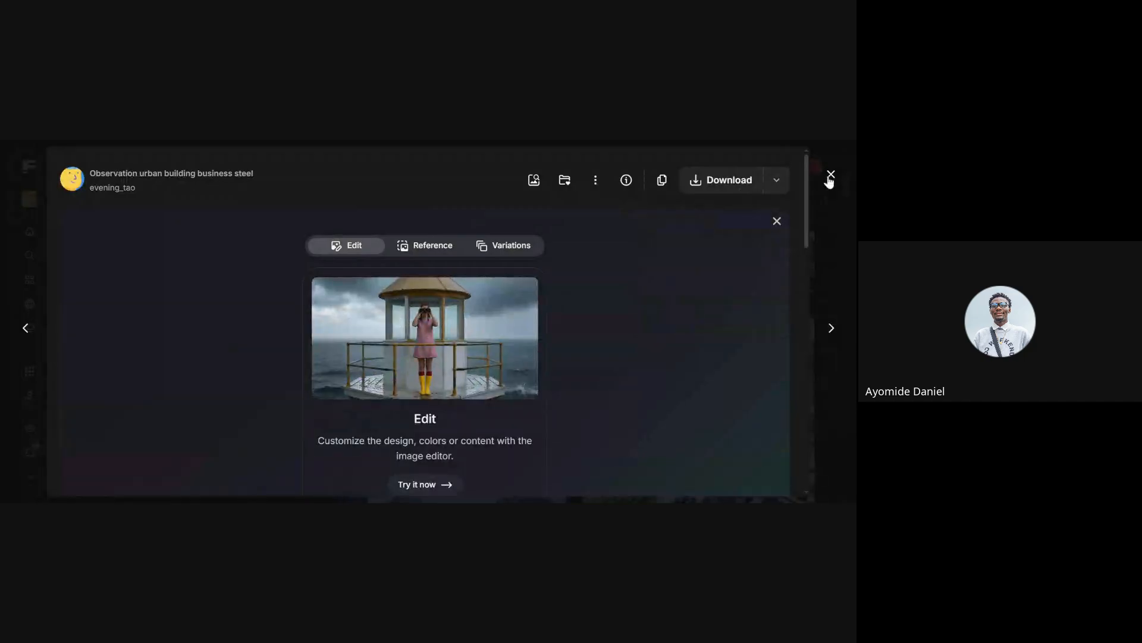
click(831, 176)
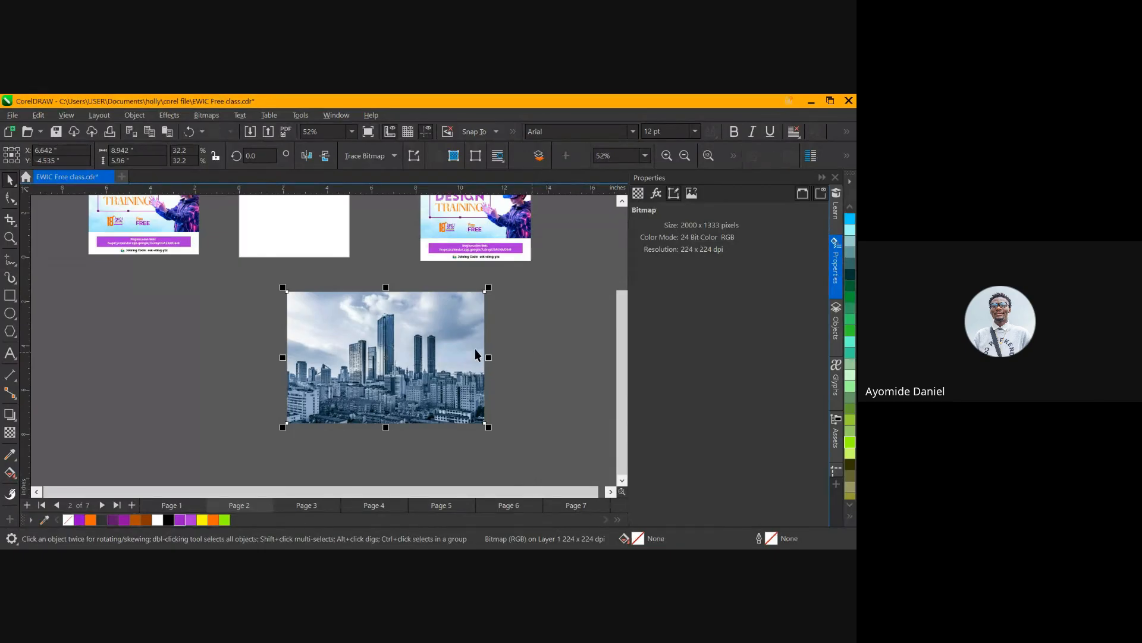
Import observation-urban-building-business-steel.jpg at its original size over the existing skyline photo below the pages, and delete the imported copy
click(199, 321)
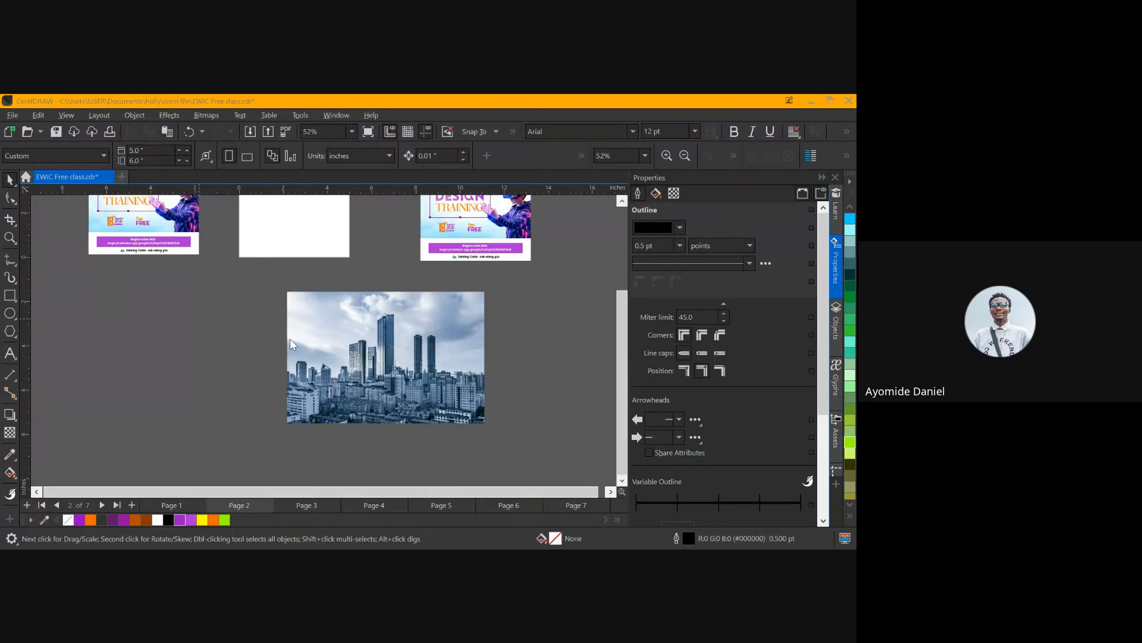
click(292, 392)
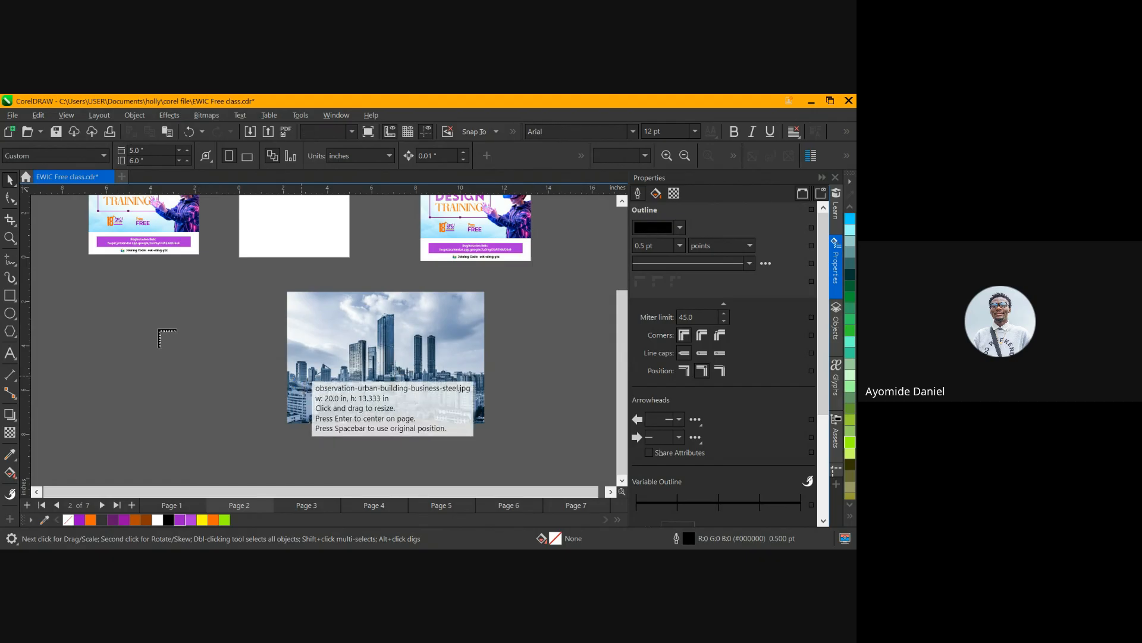
click(125, 322)
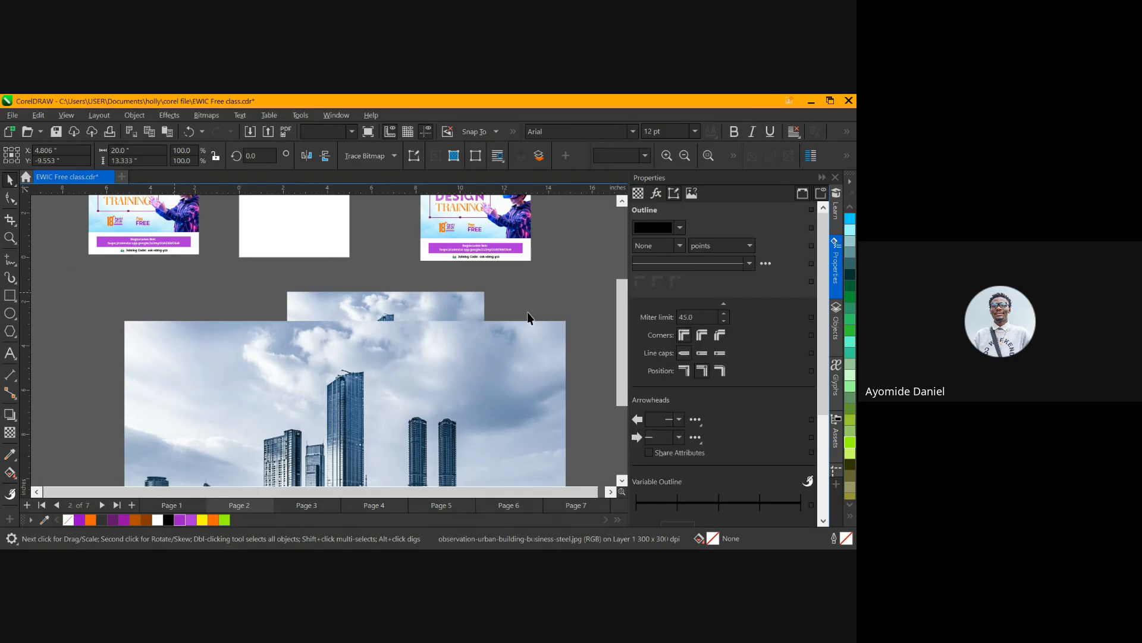
key(Delete)
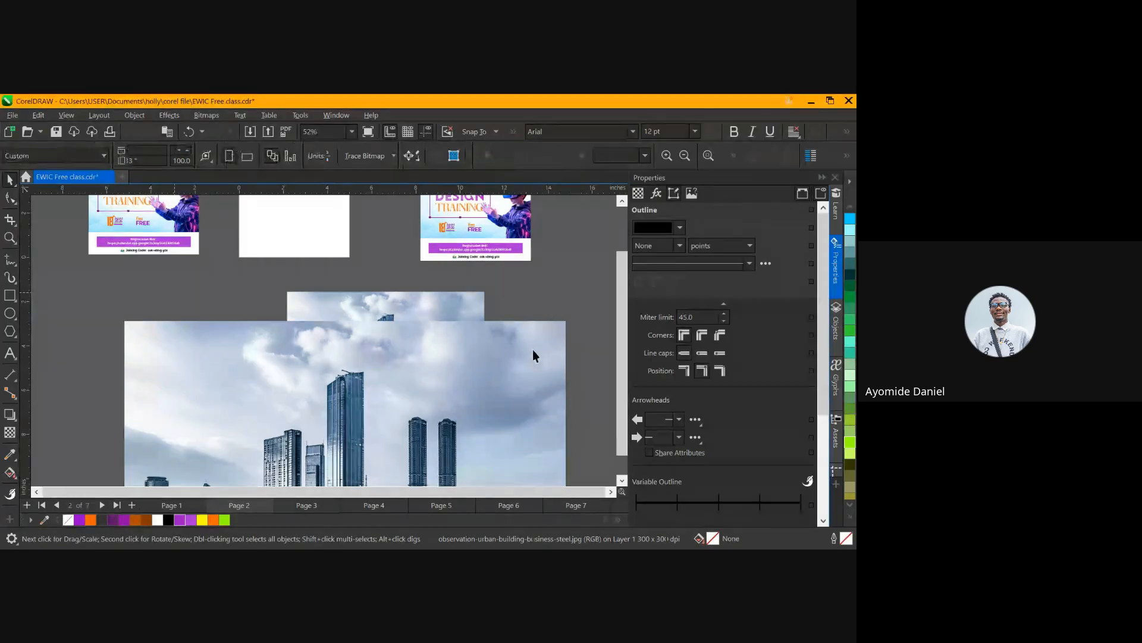
scroll(543, 309, down, 1)
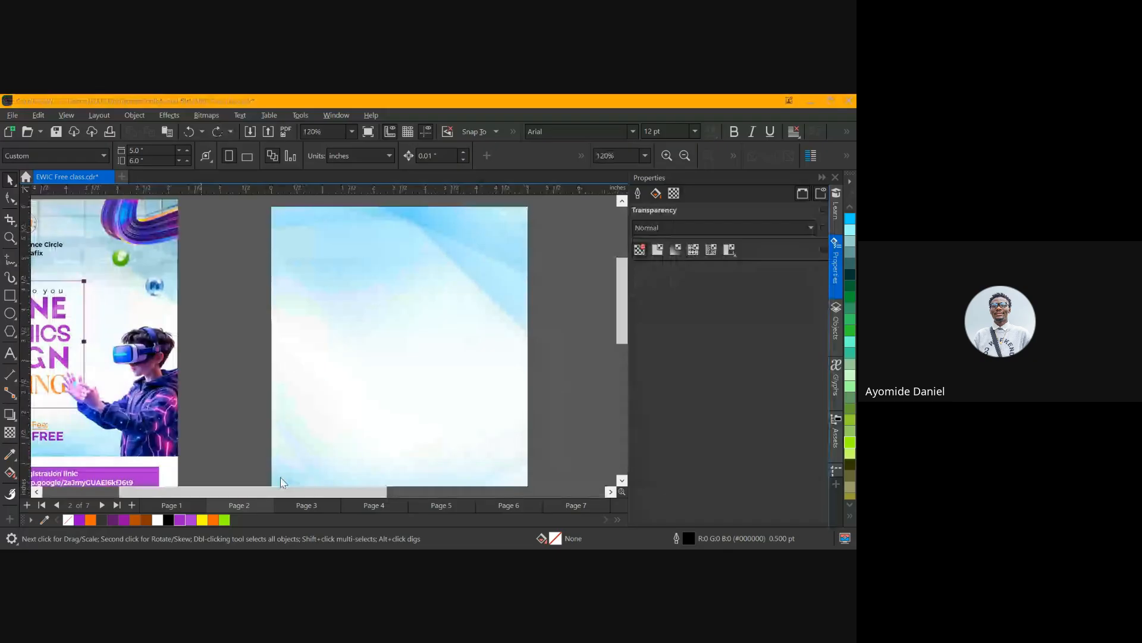
Move the blue gradient background image off the page to the right, centred at about X 7.82, Y 2.32 inches
click(243, 385)
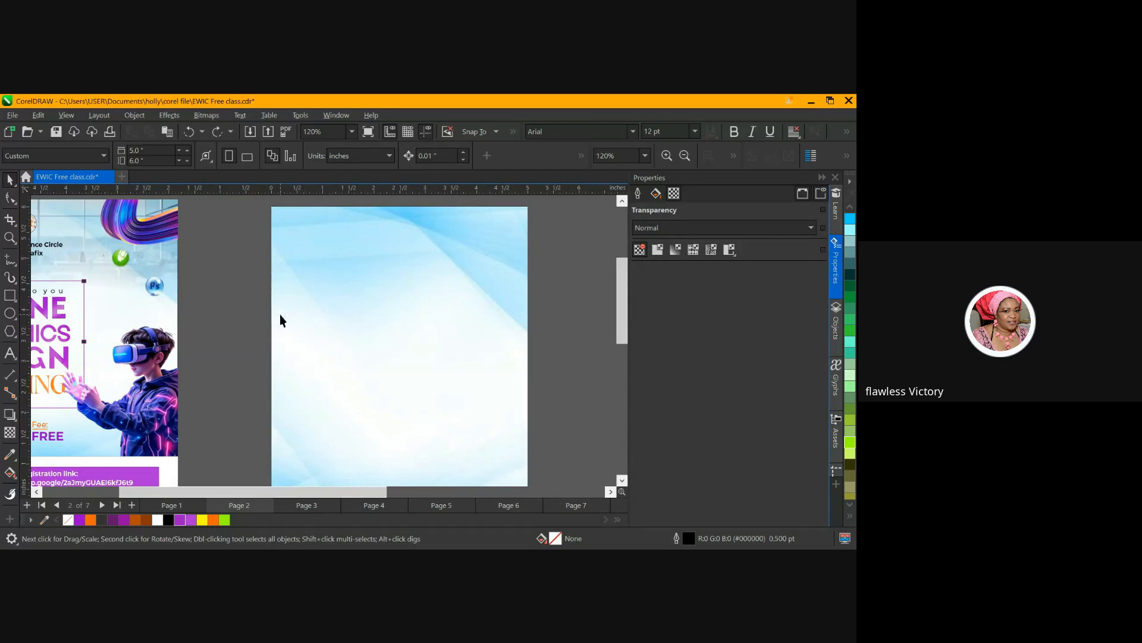
scroll(343, 341, down, 1)
click(377, 354)
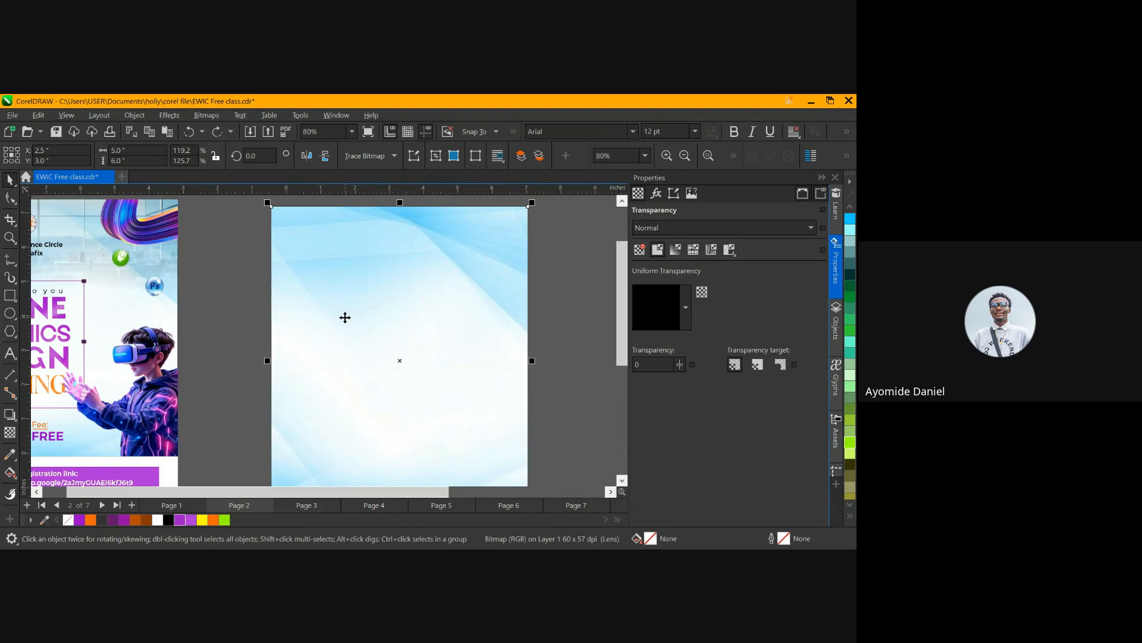
scroll(345, 316, down, 2)
drag(324, 334, 533, 347)
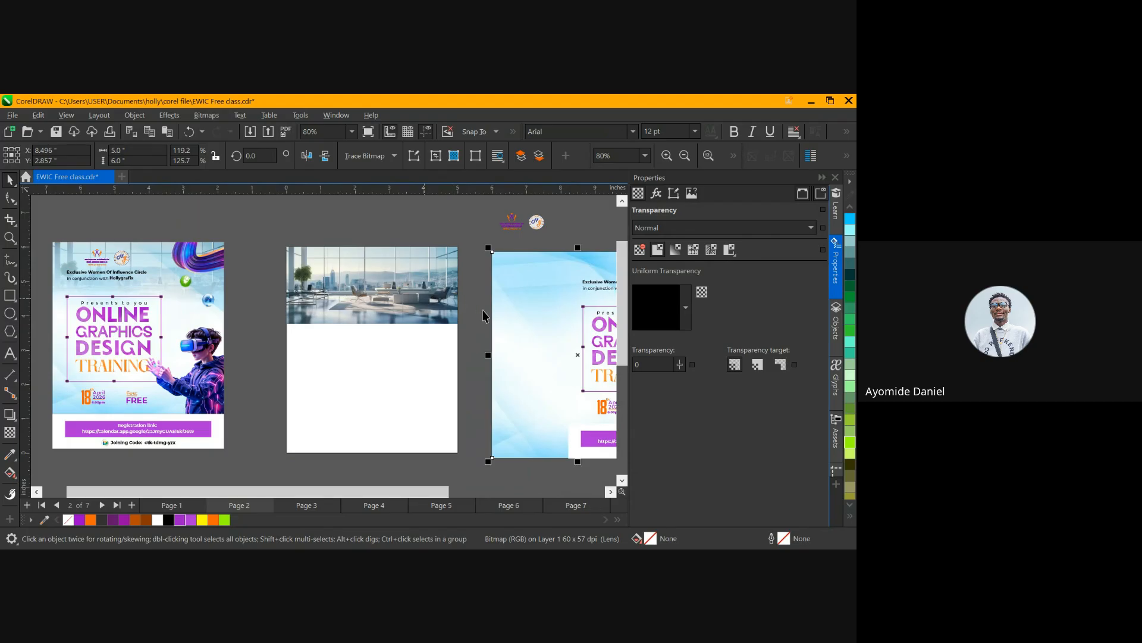
drag(520, 301, 476, 303)
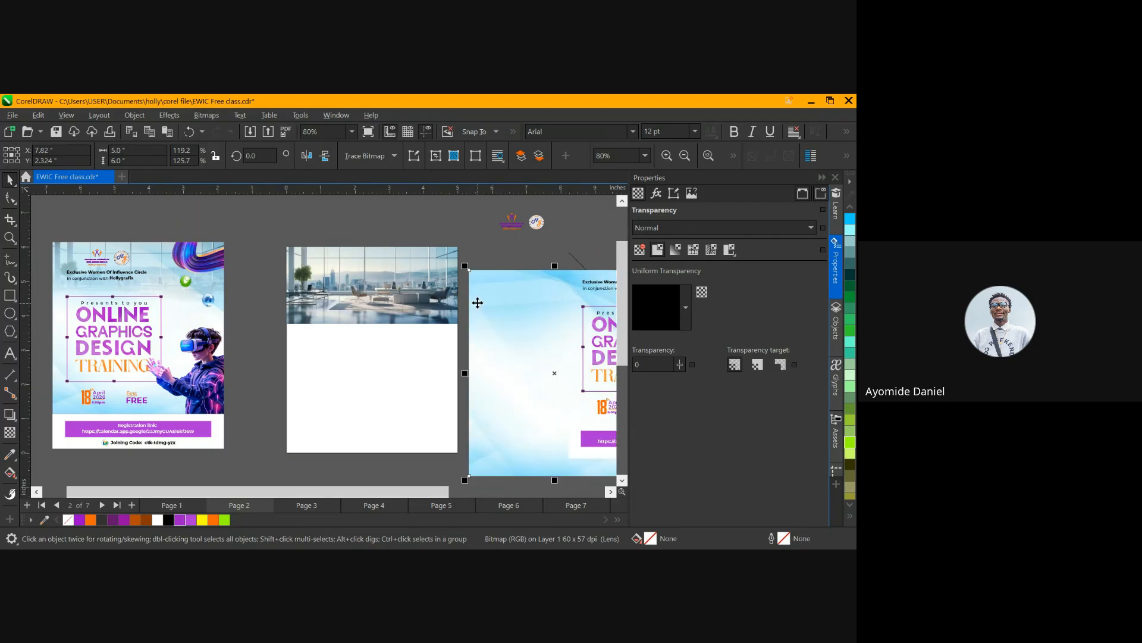
Align the blue gradient background horizontally with the white page rectangle
click(373, 373)
click(533, 369)
click(343, 373)
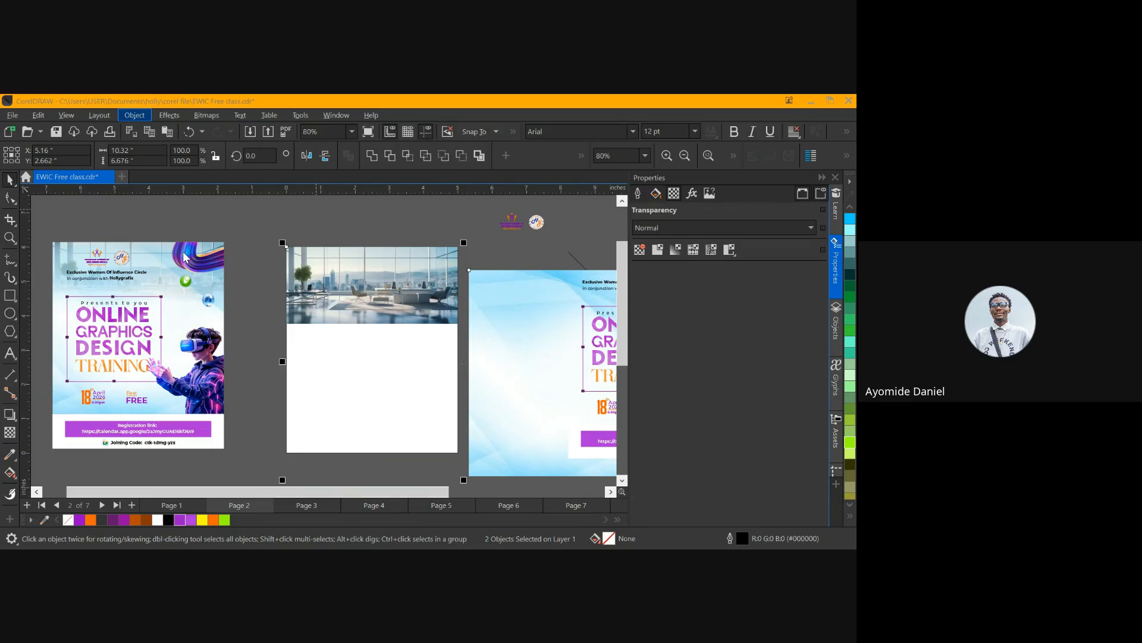
click(369, 312)
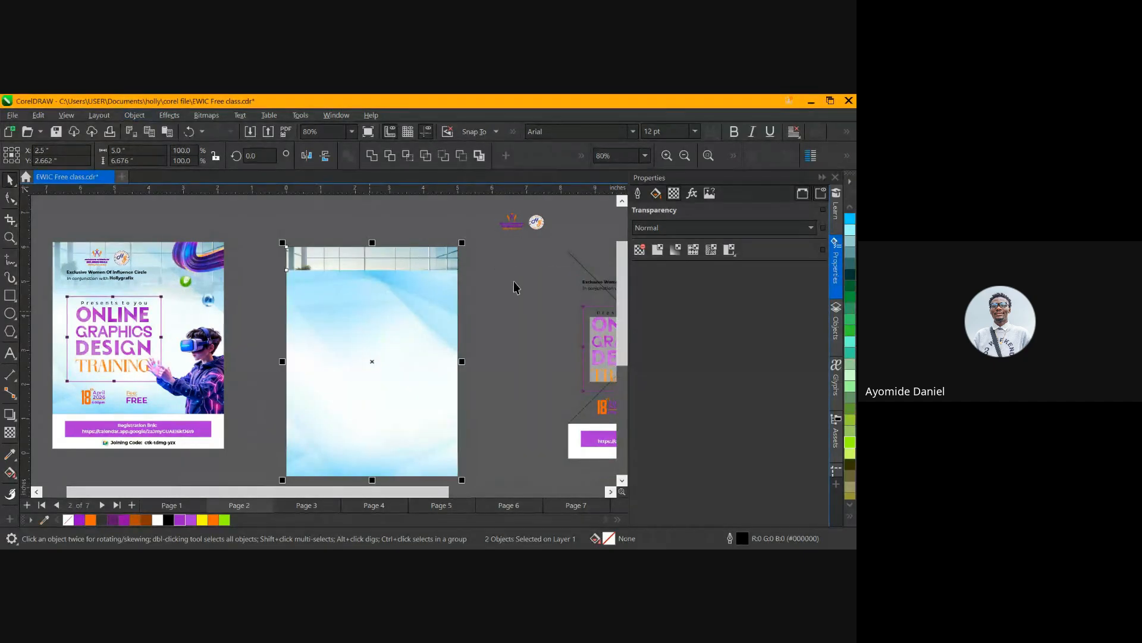
Shift the blue gradient background partly off the page and align its top and left edges with the white page rectangle
click(345, 329)
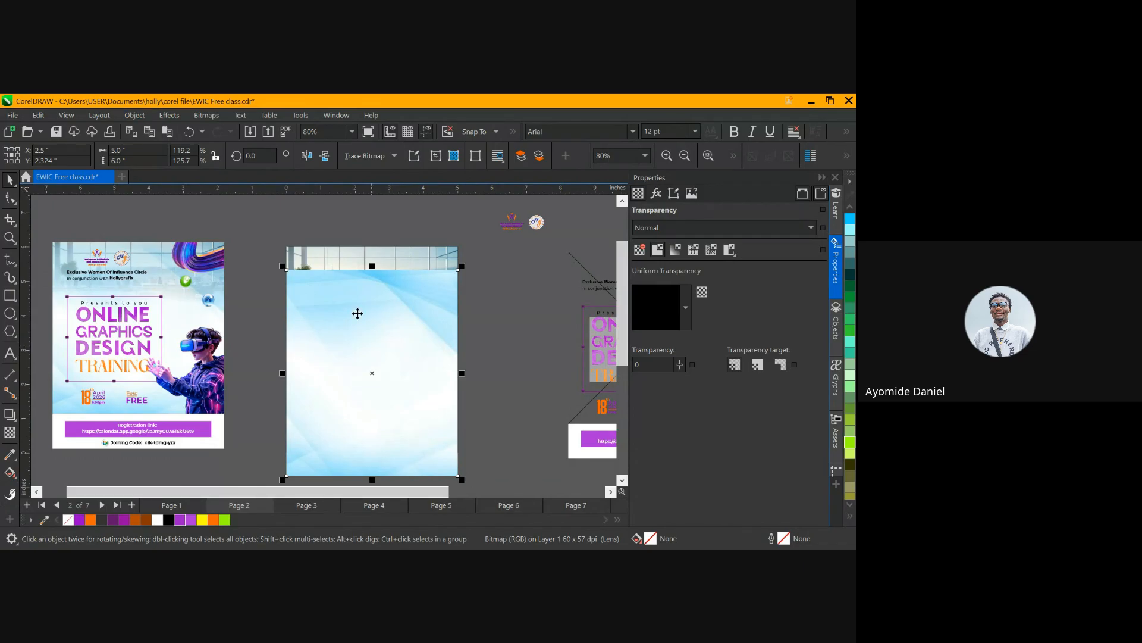
drag(339, 324, 454, 387)
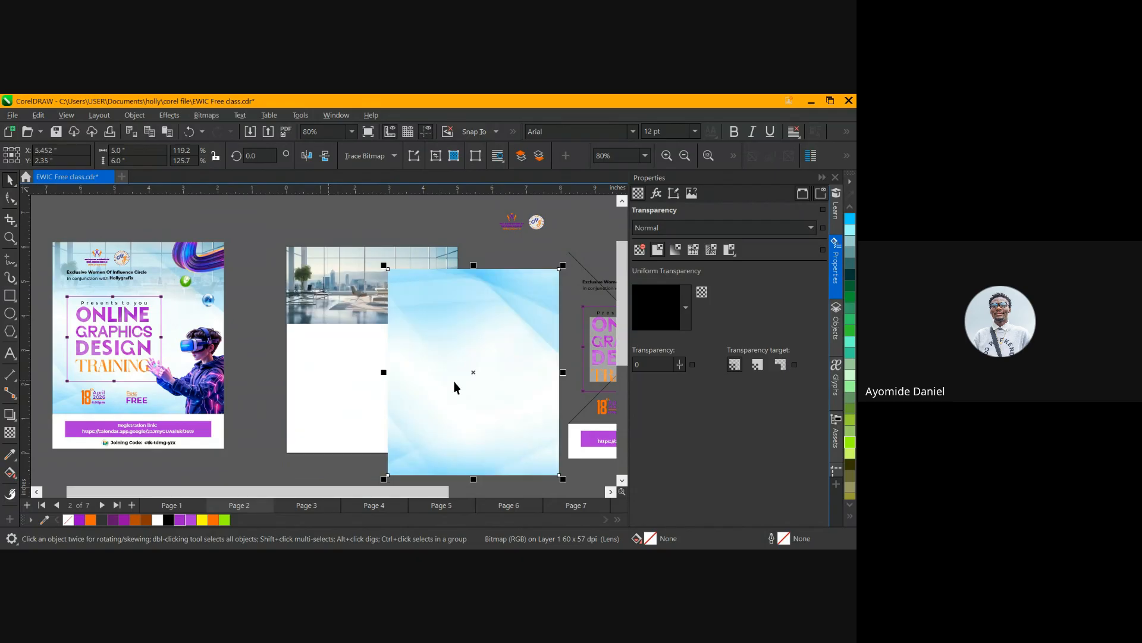
click(312, 380)
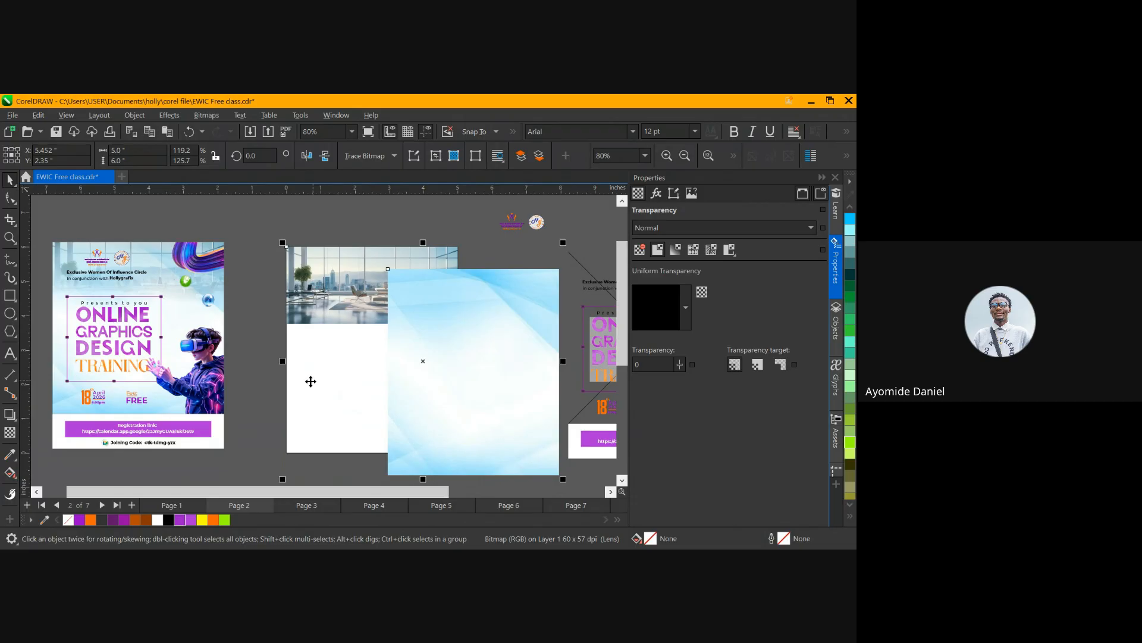
shift+click(311, 381)
key(t)
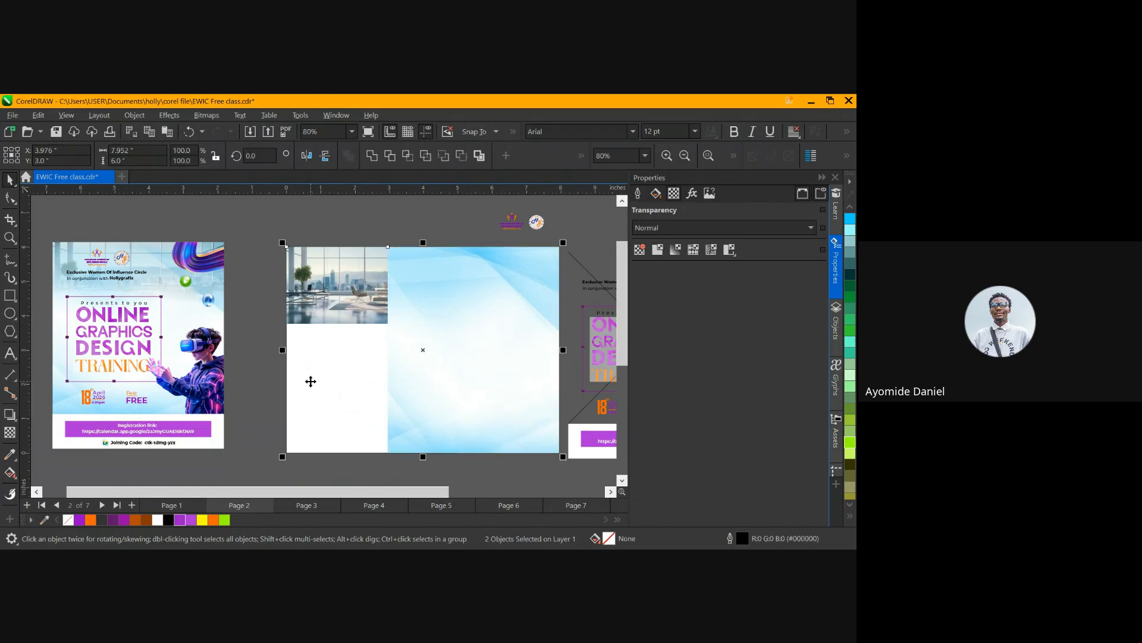
key(l)
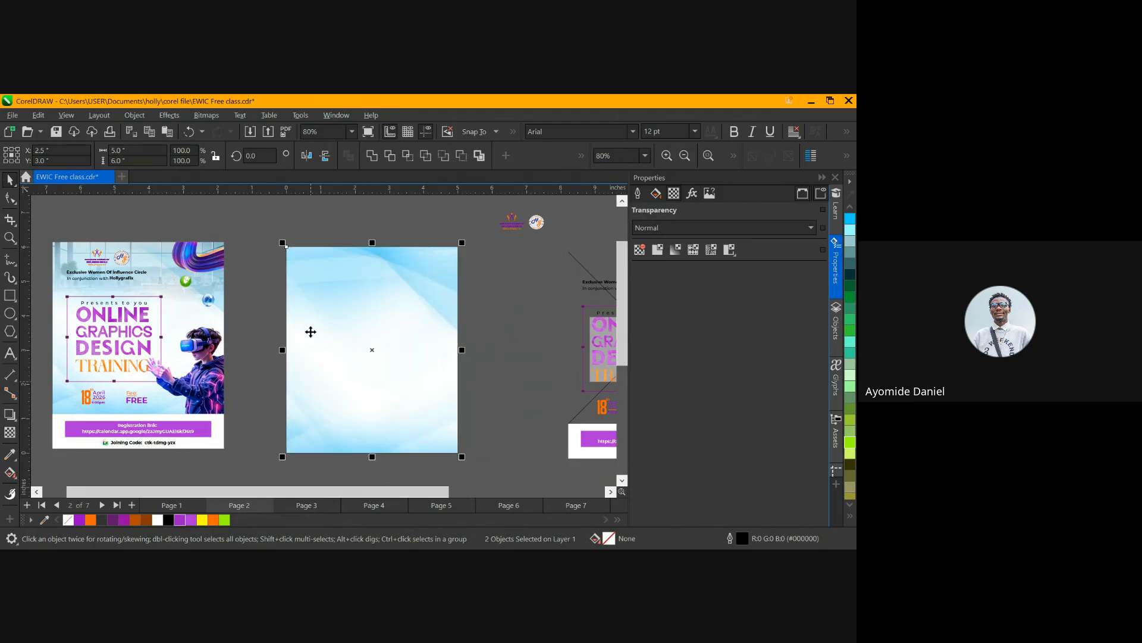
click(516, 295)
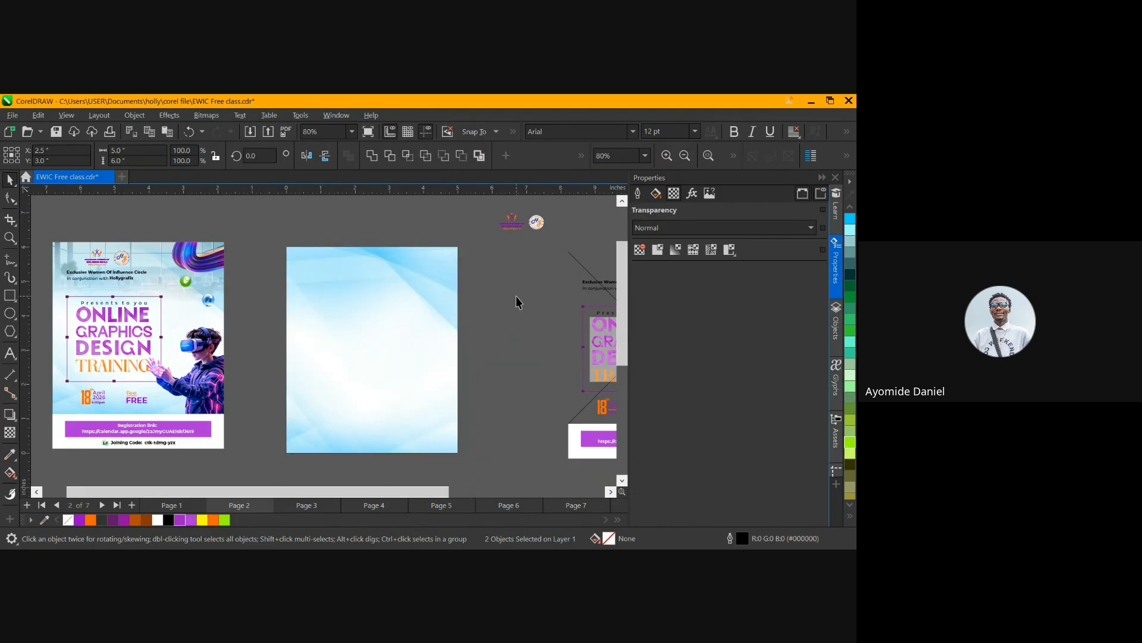
Try uniform transparency values of 56 and 3 on the blue gradient background with the Transparency tool
click(305, 266)
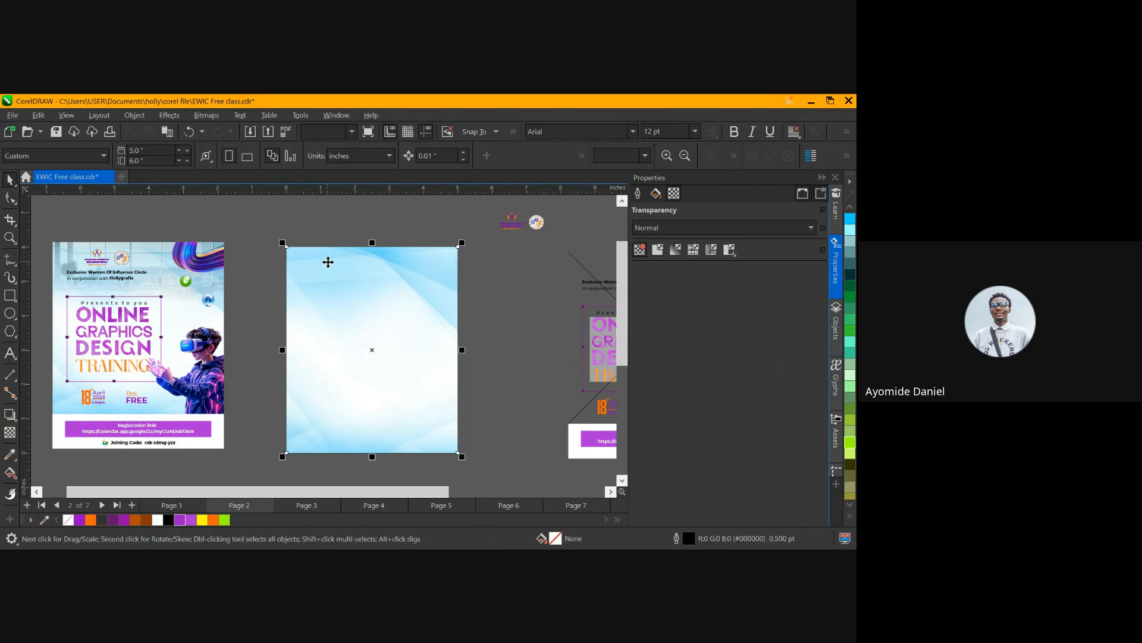
scroll(108, 257, up, 1)
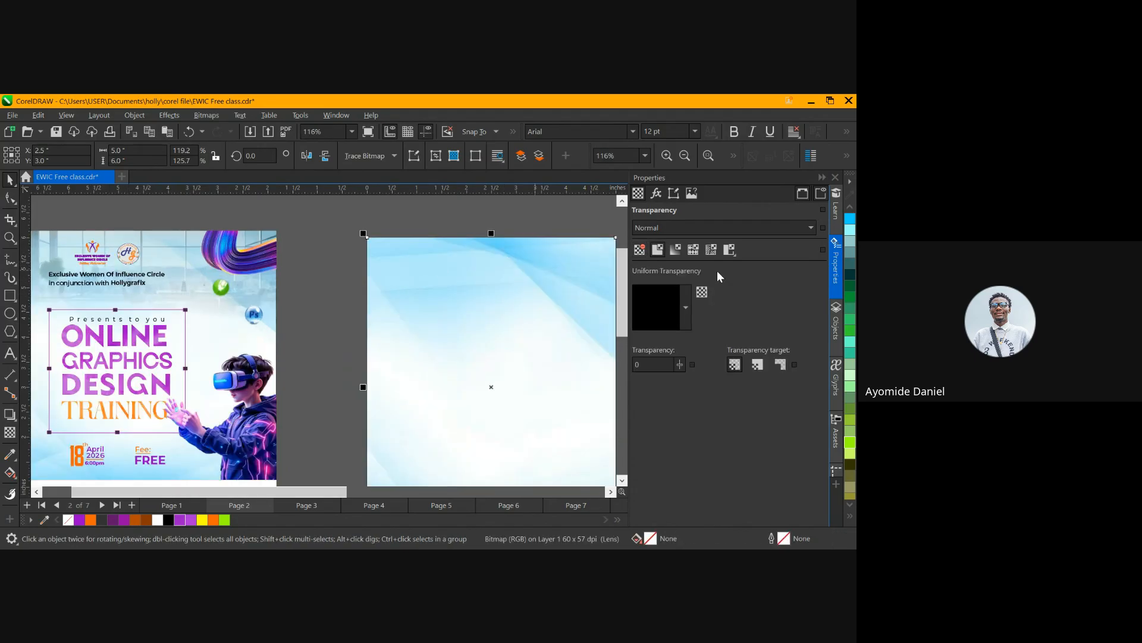
drag(297, 491, 322, 494)
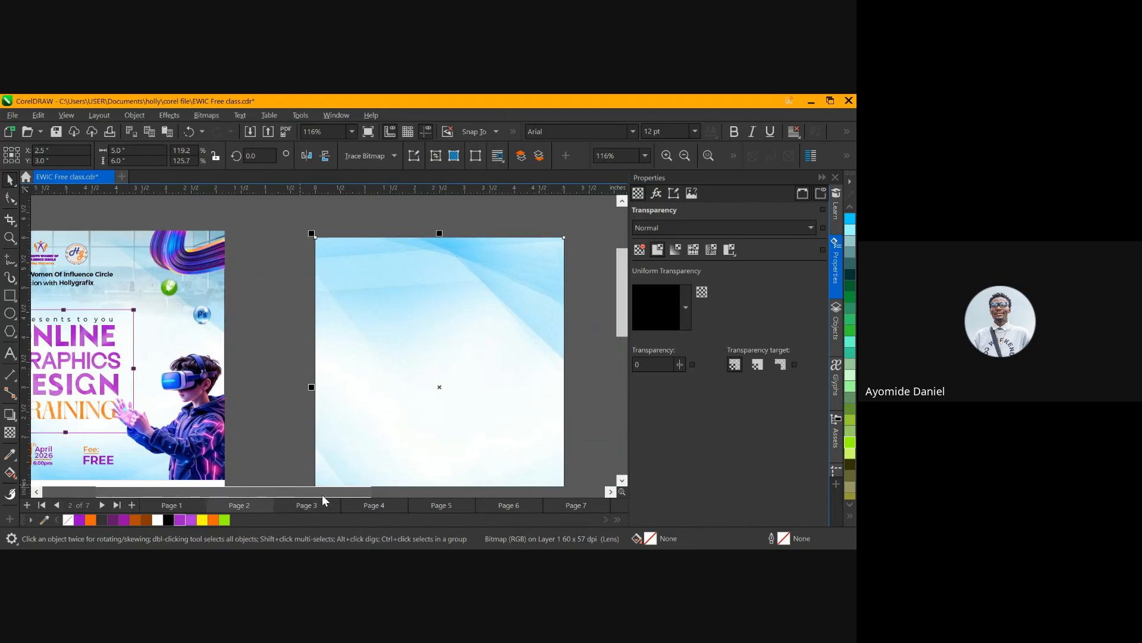
click(10, 433)
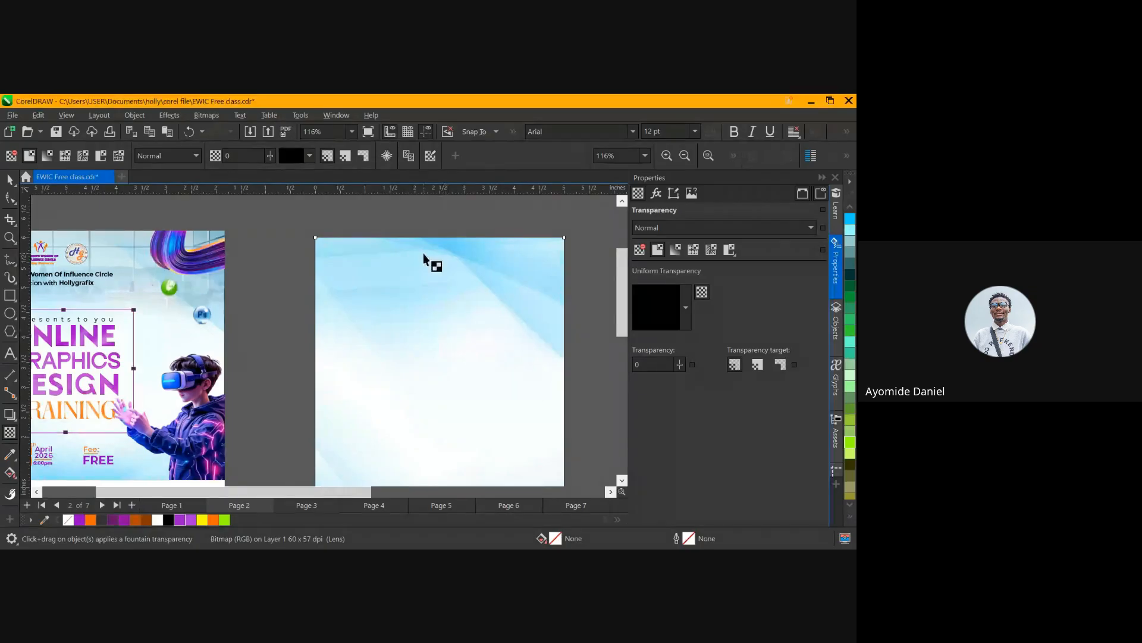
click(429, 223)
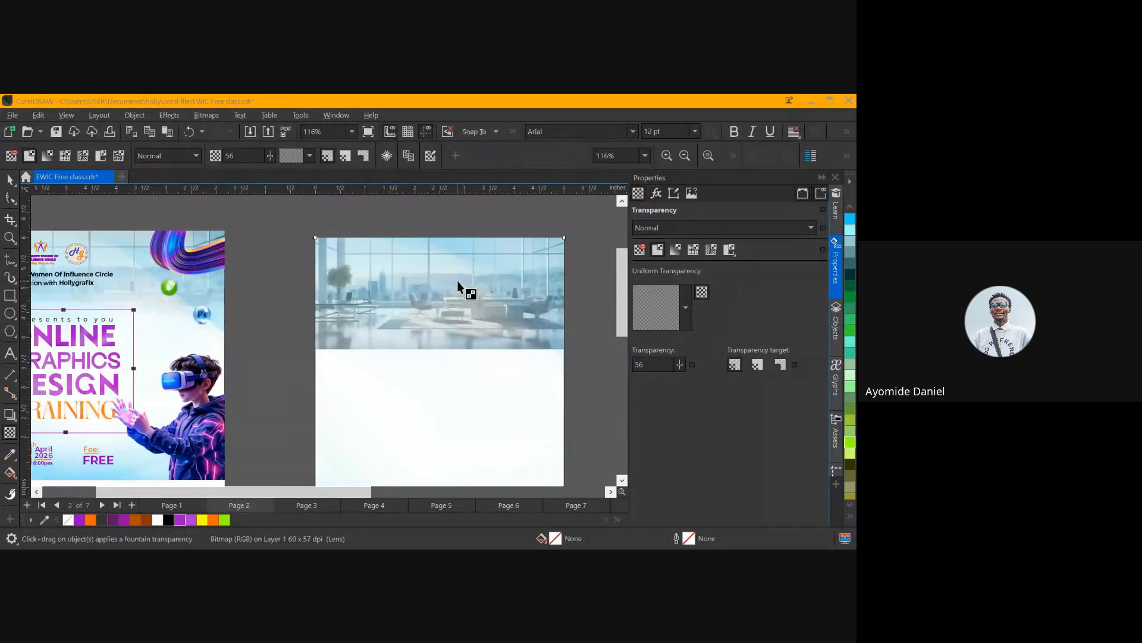
scroll(458, 333, down, 1)
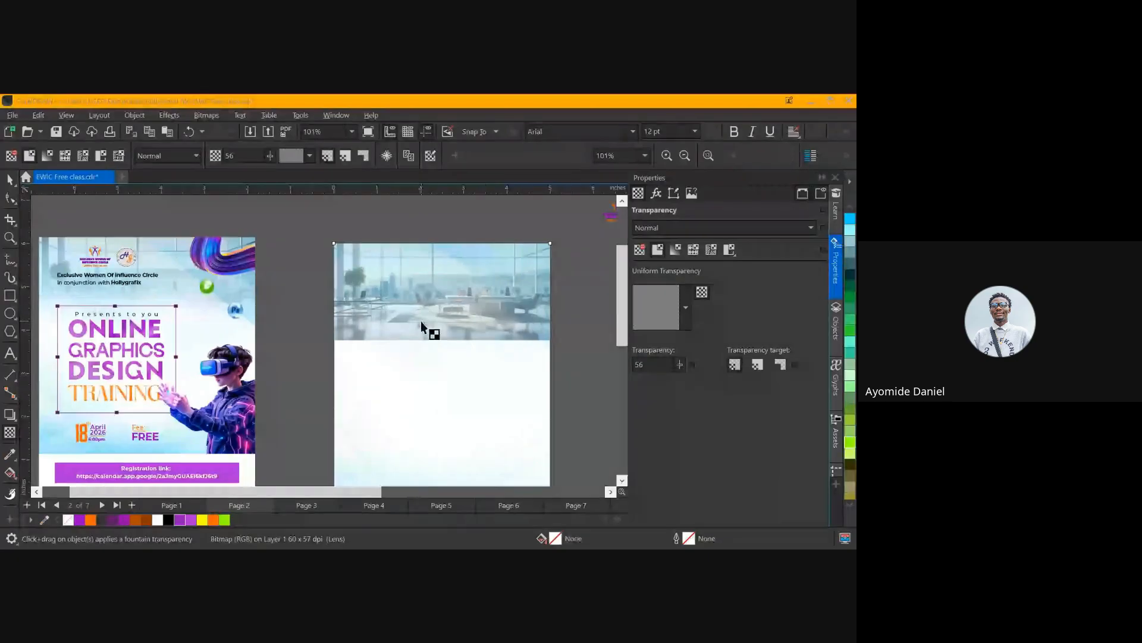
drag(413, 230, 412, 230)
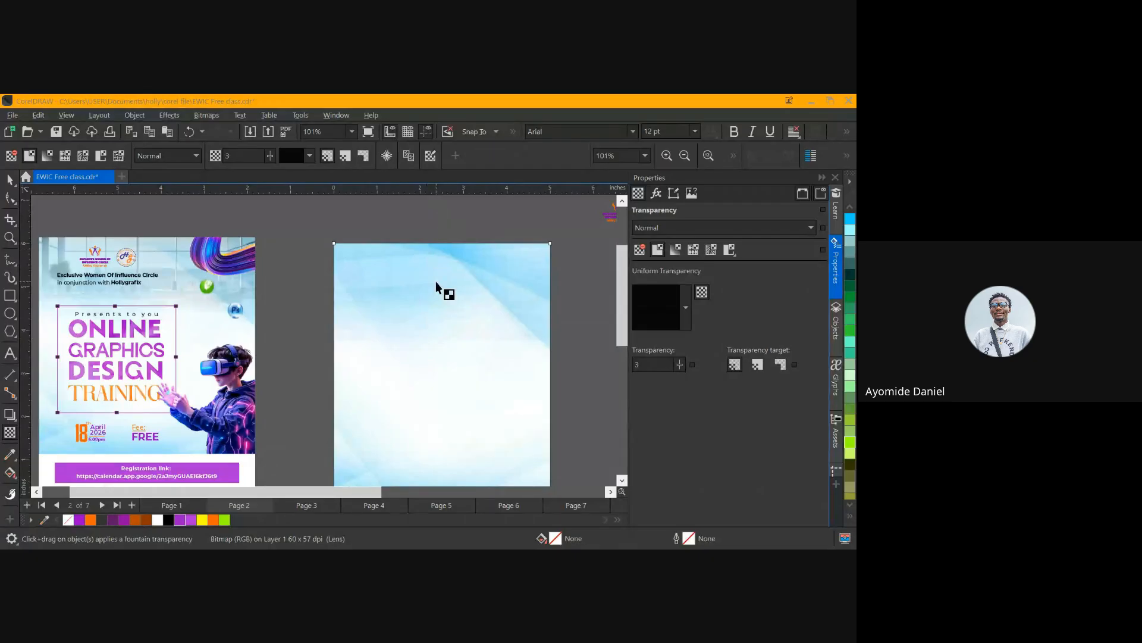
Apply a vertical fountain transparency to the blue background, fading to 100% at its top edge to blend in the office photo
scroll(470, 283, up, 1)
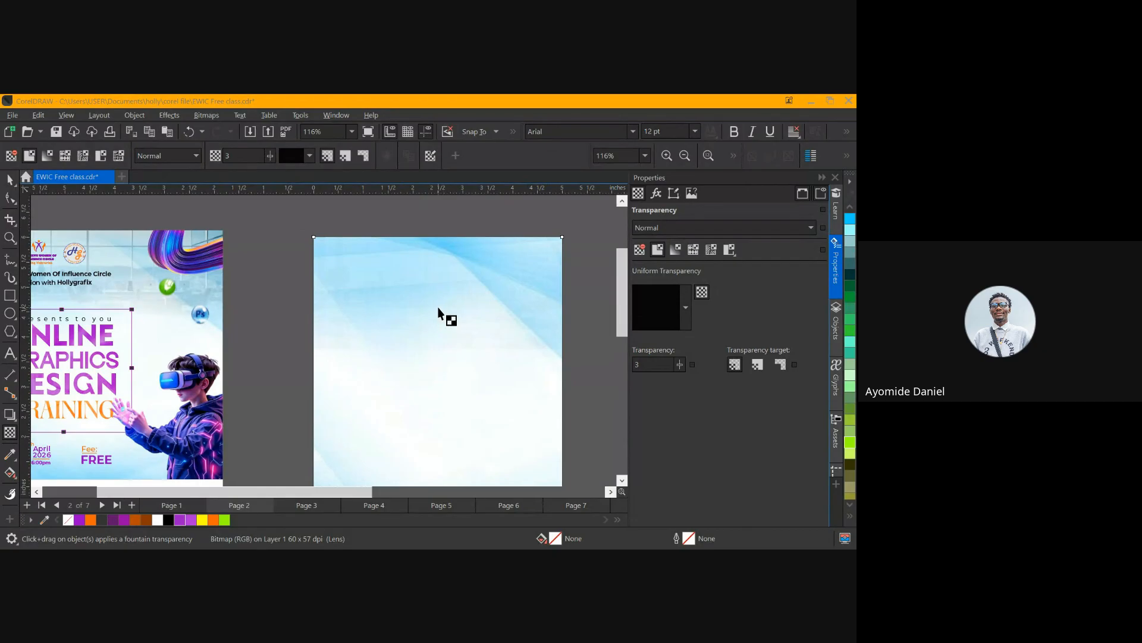
drag(438, 308, 438, 236)
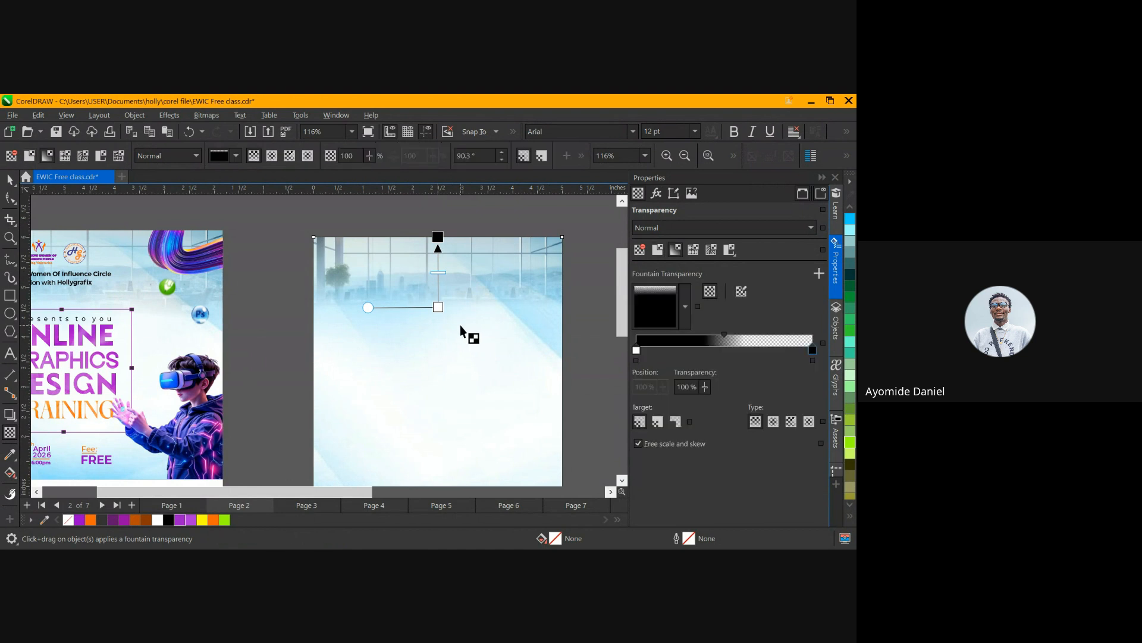
key(space)
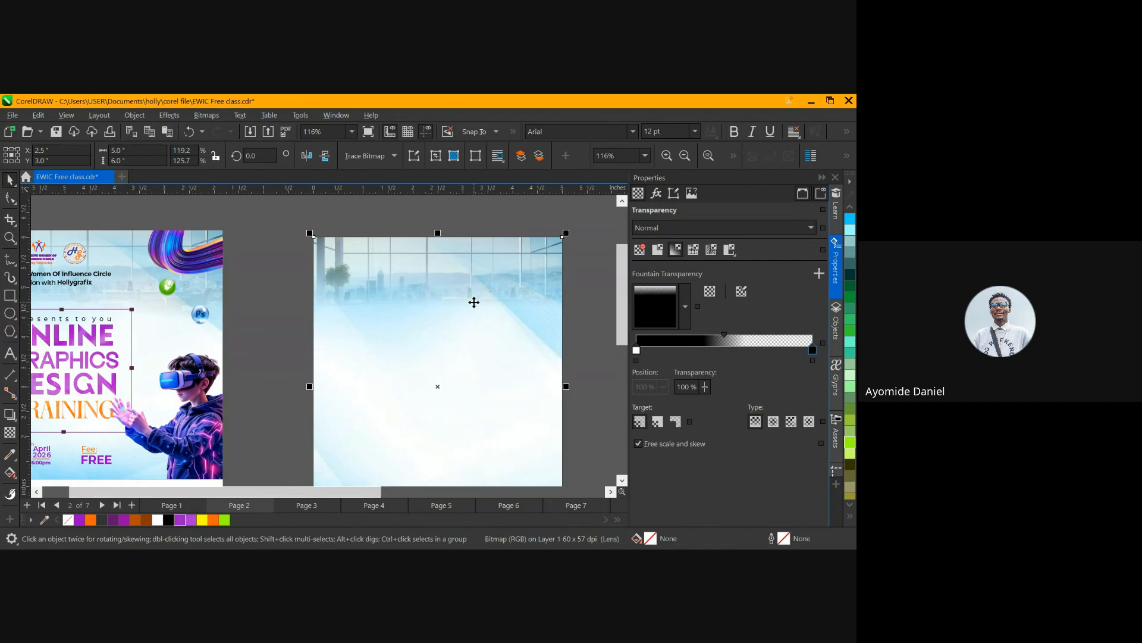
Move the group of two logos from outside the page onto the upper-left area of the new flyer page
scroll(473, 303, down, 1)
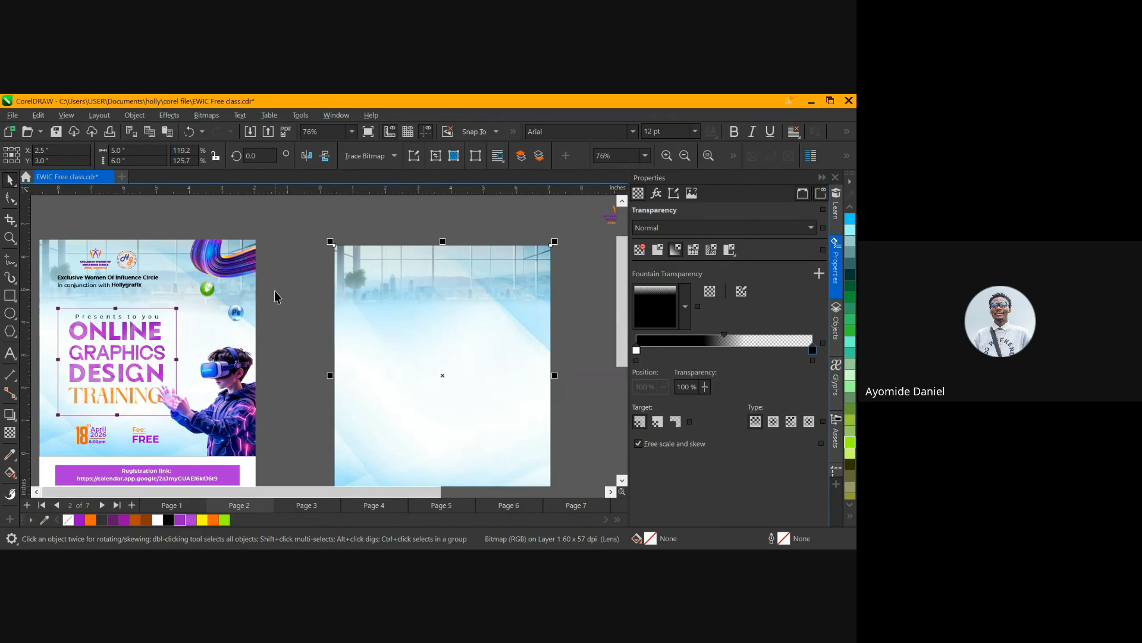
scroll(274, 290, down, 2)
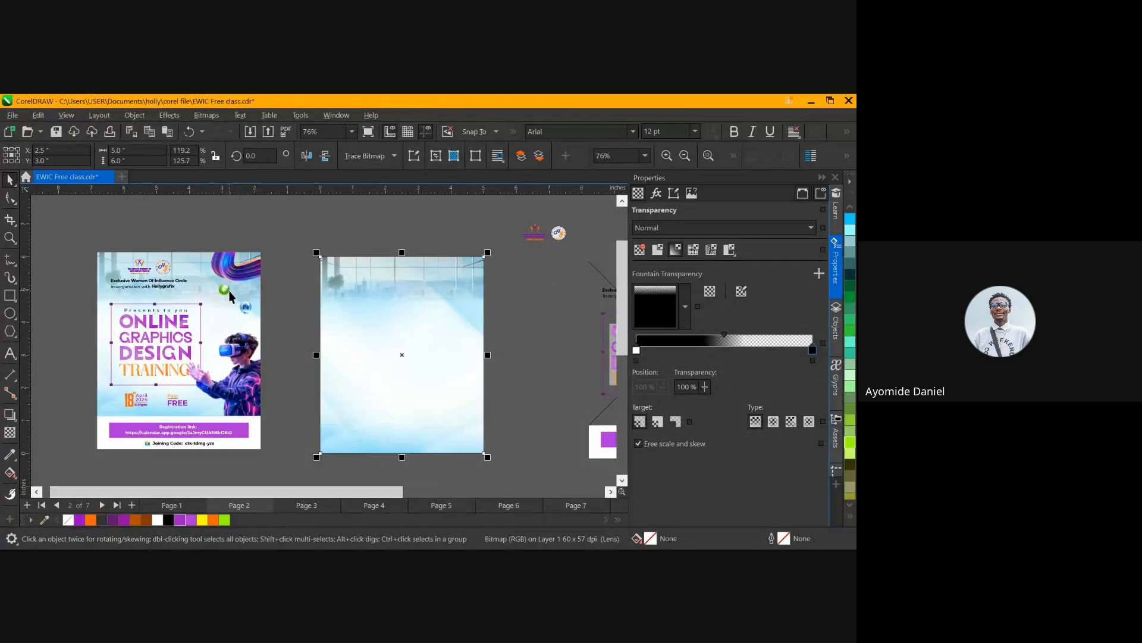
scroll(221, 289, up, 1)
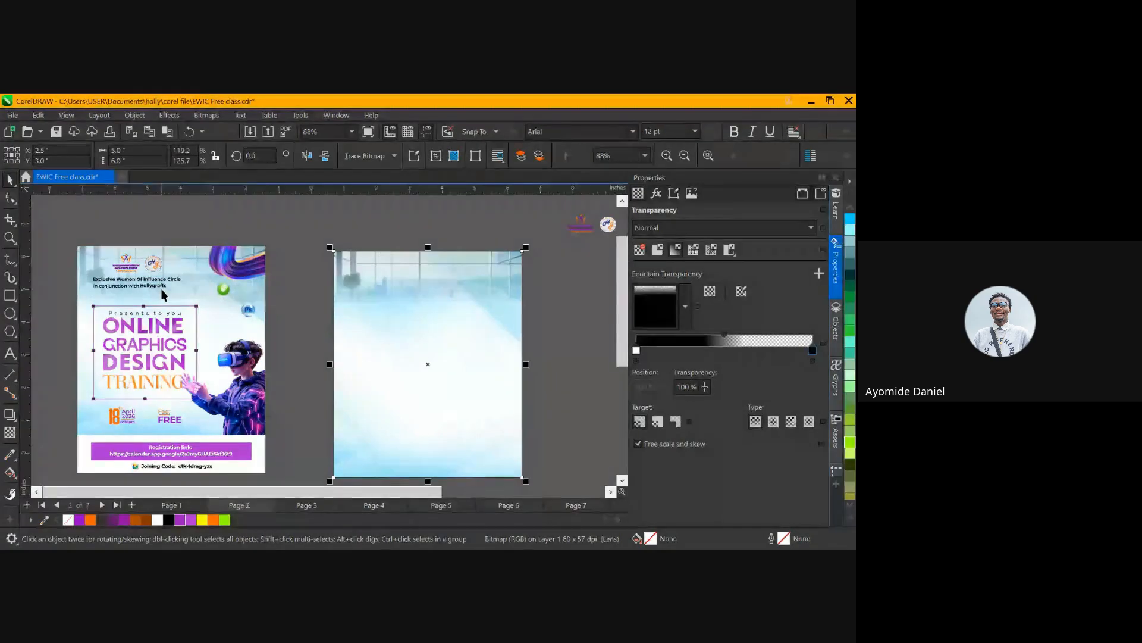
scroll(173, 289, down, 1)
click(535, 233)
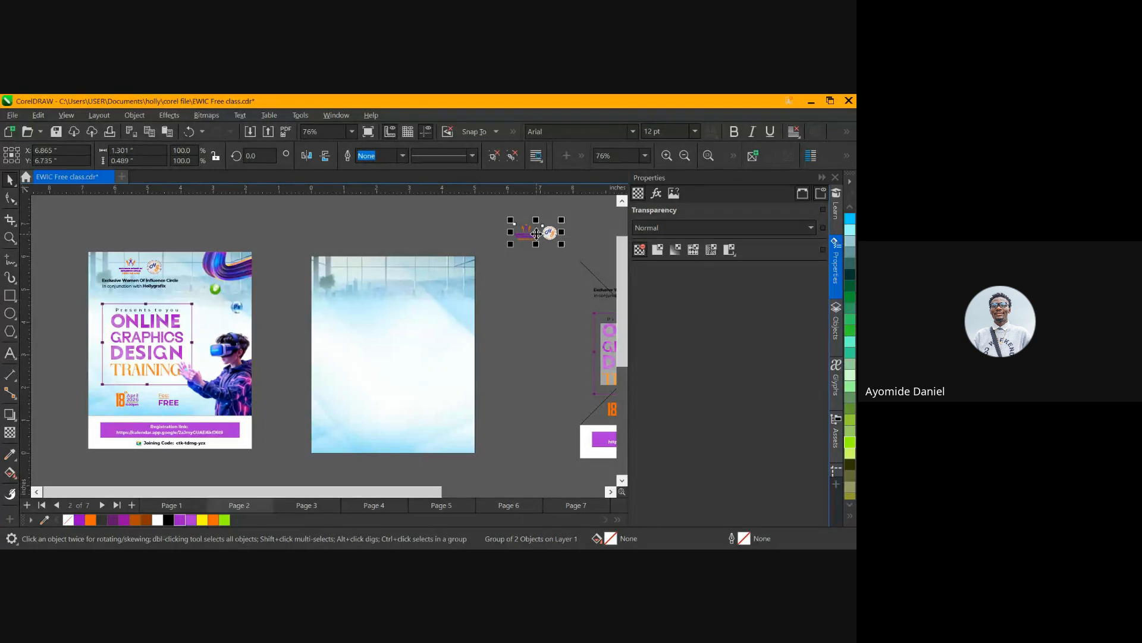
drag(537, 233, 361, 285)
scroll(360, 284, up, 1)
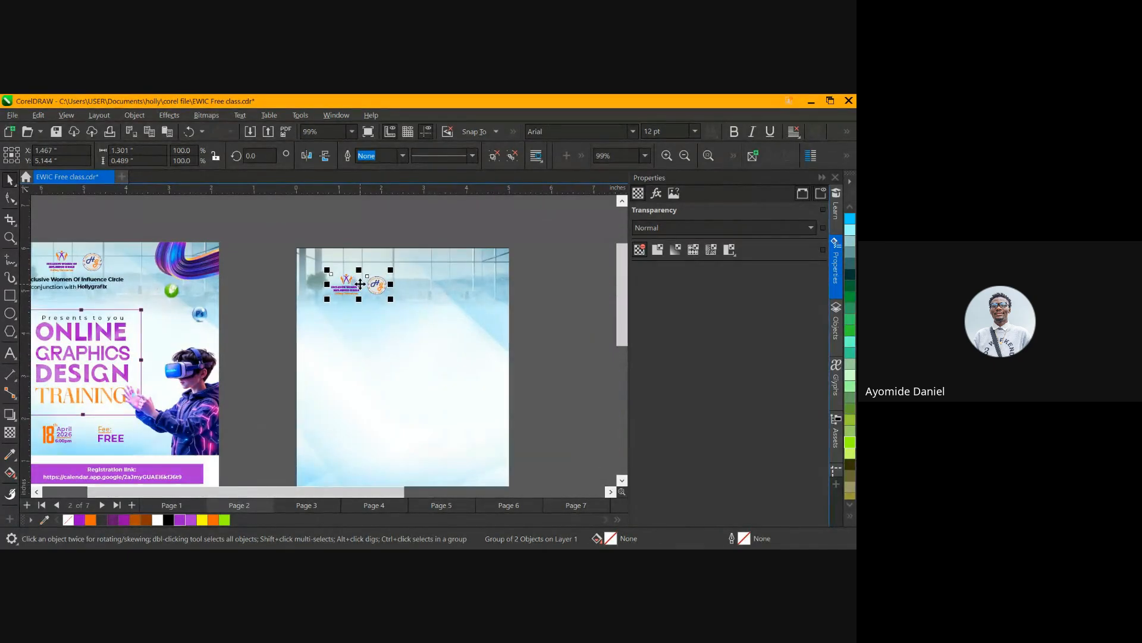
click(364, 236)
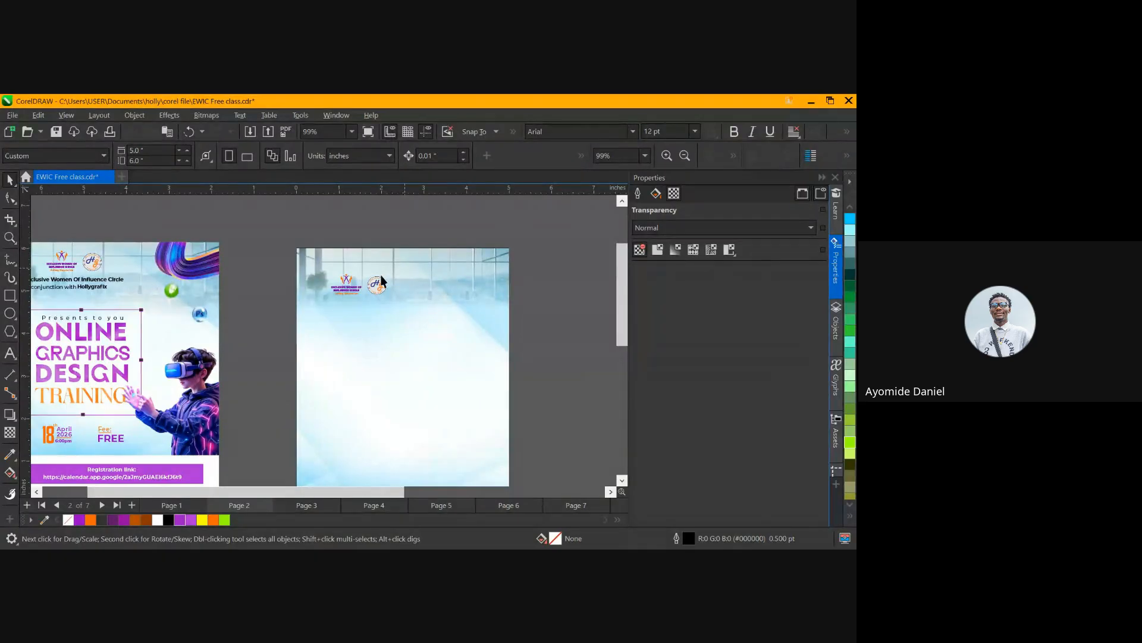
click(360, 287)
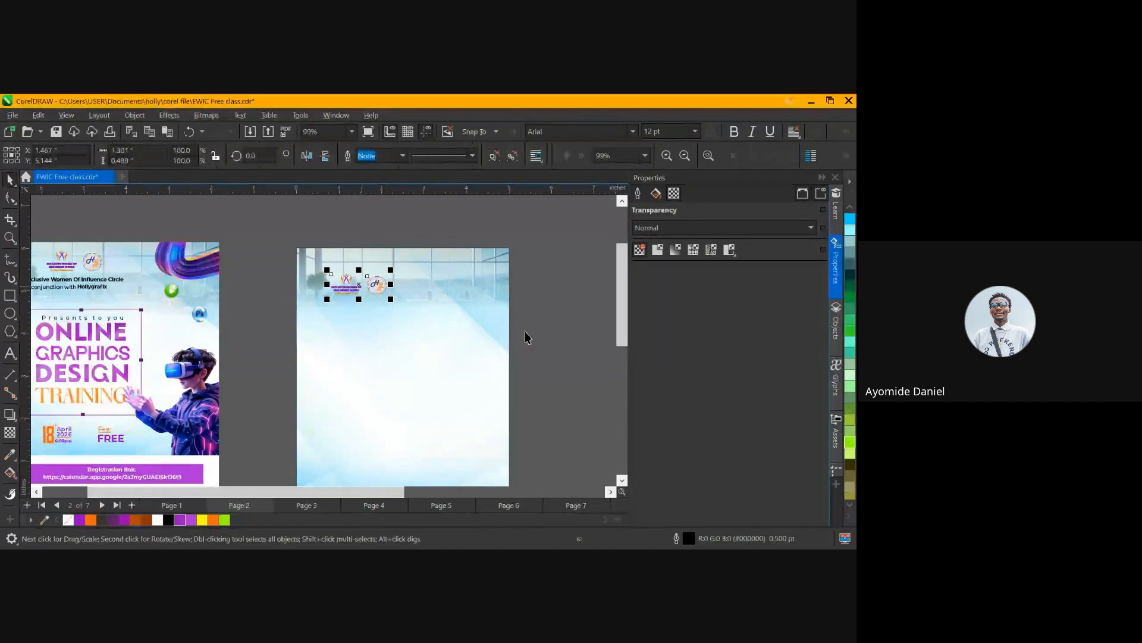
click(515, 300)
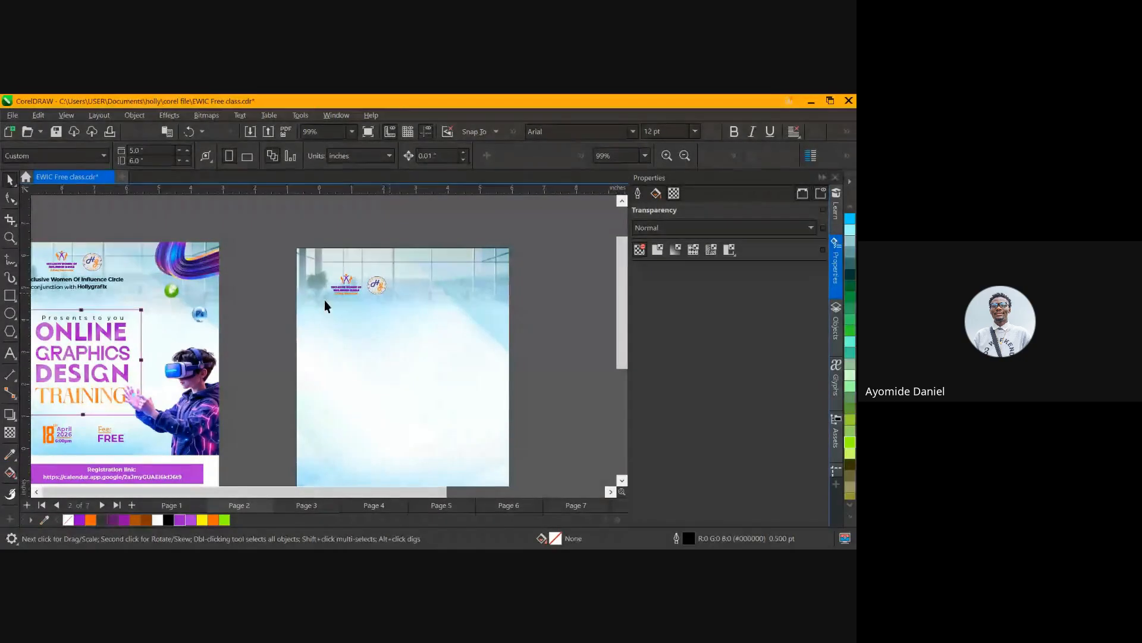
Add the text "Exclusive Women Of Influence Circle" just below the logos on the new flyer page
scroll(142, 286, up, 2)
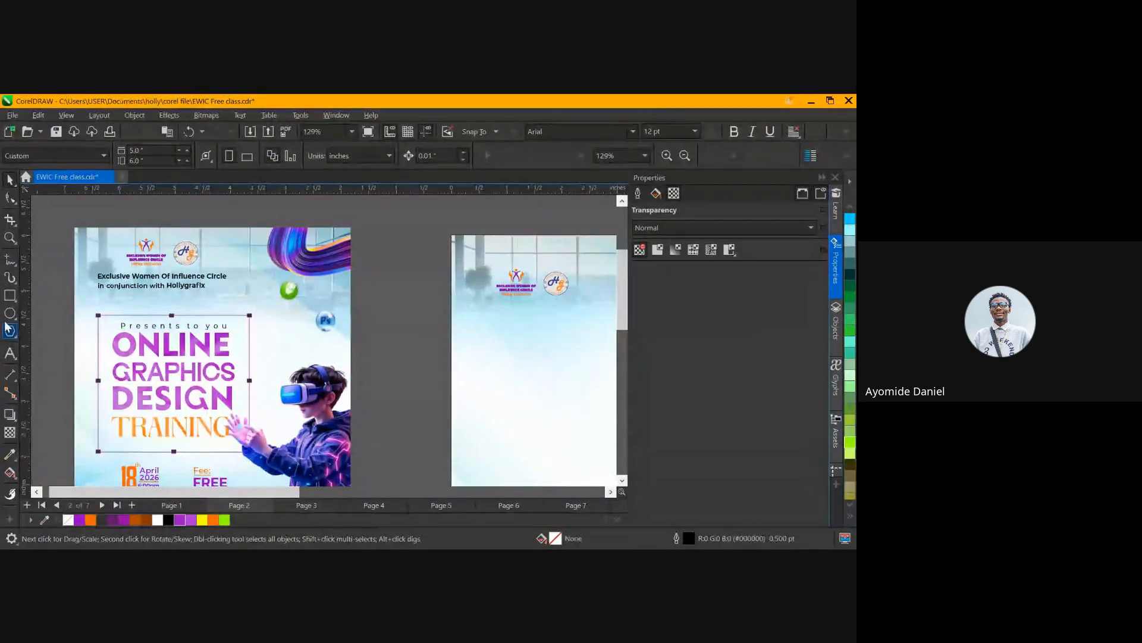
click(10, 356)
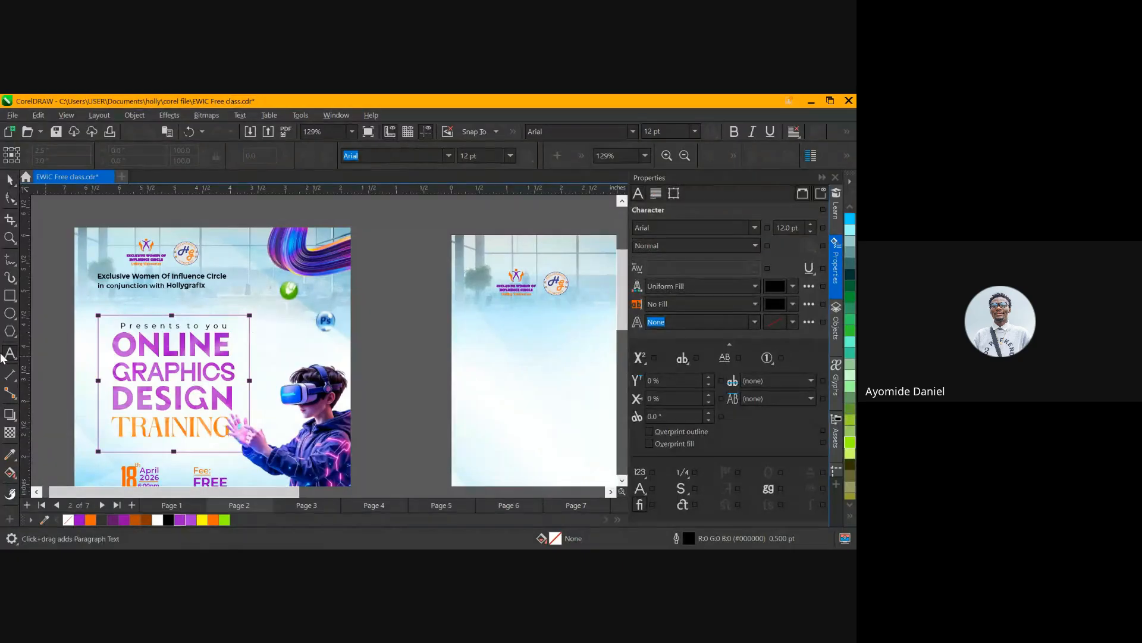
click(490, 318)
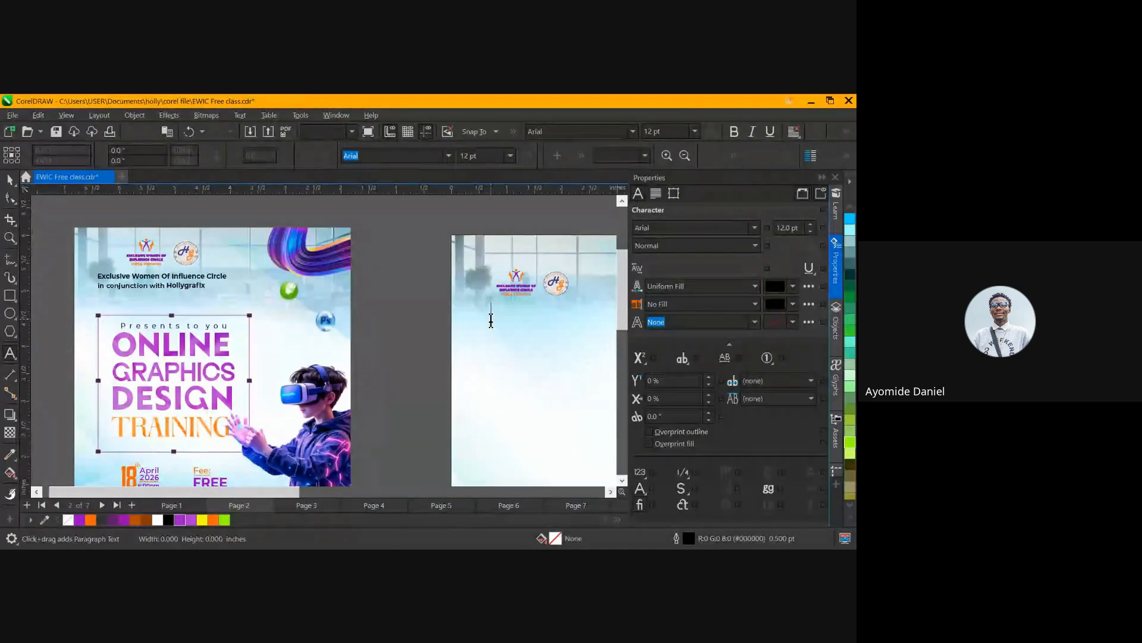
text(Ex)
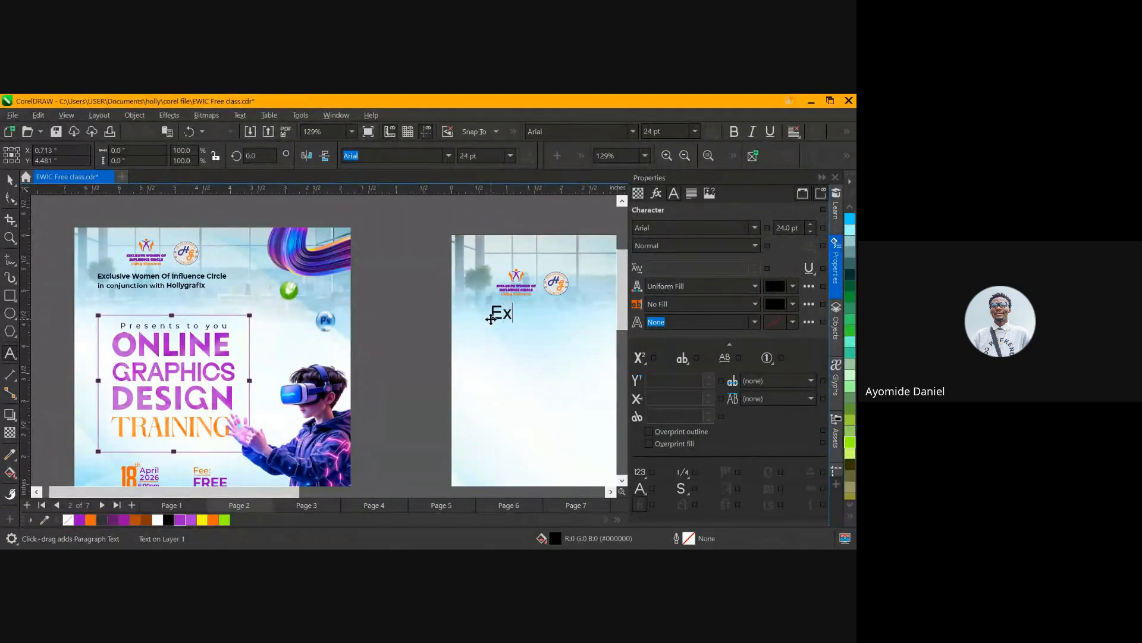
text(clusive Wom)
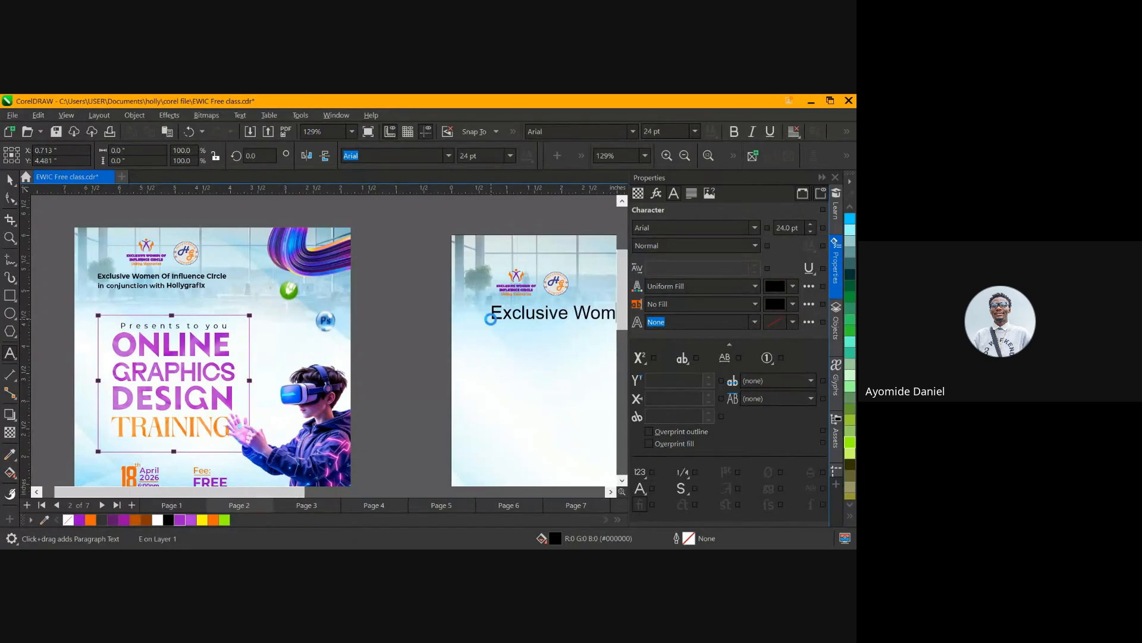
text(en O)
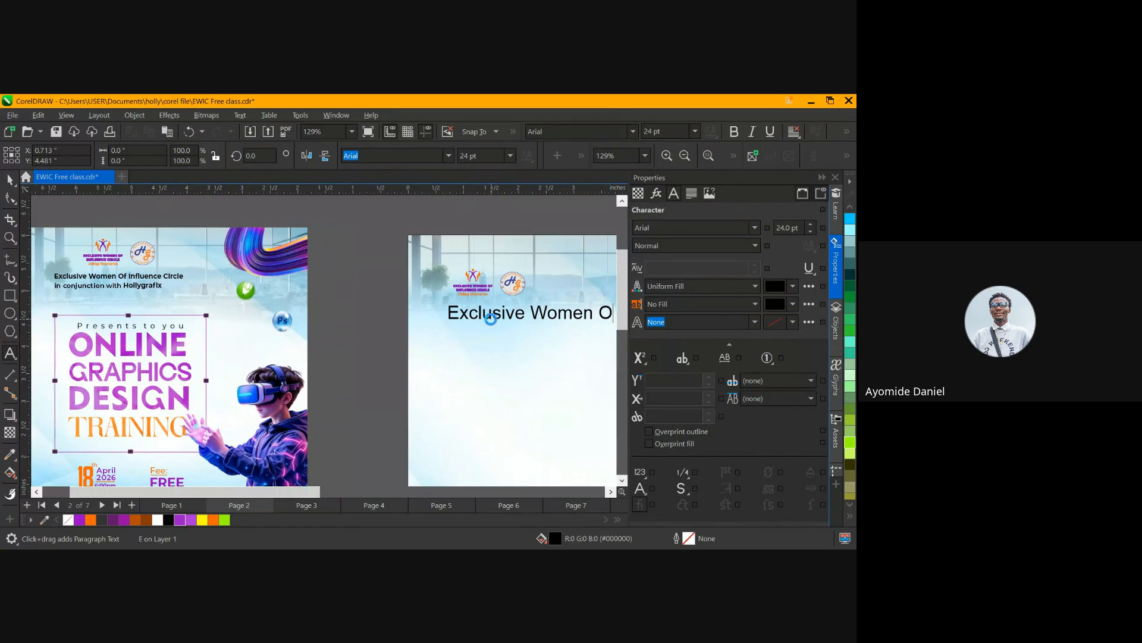
text(f Inc)
key(BackSpace)
text(fly)
key(BackSpace)
text(uence)
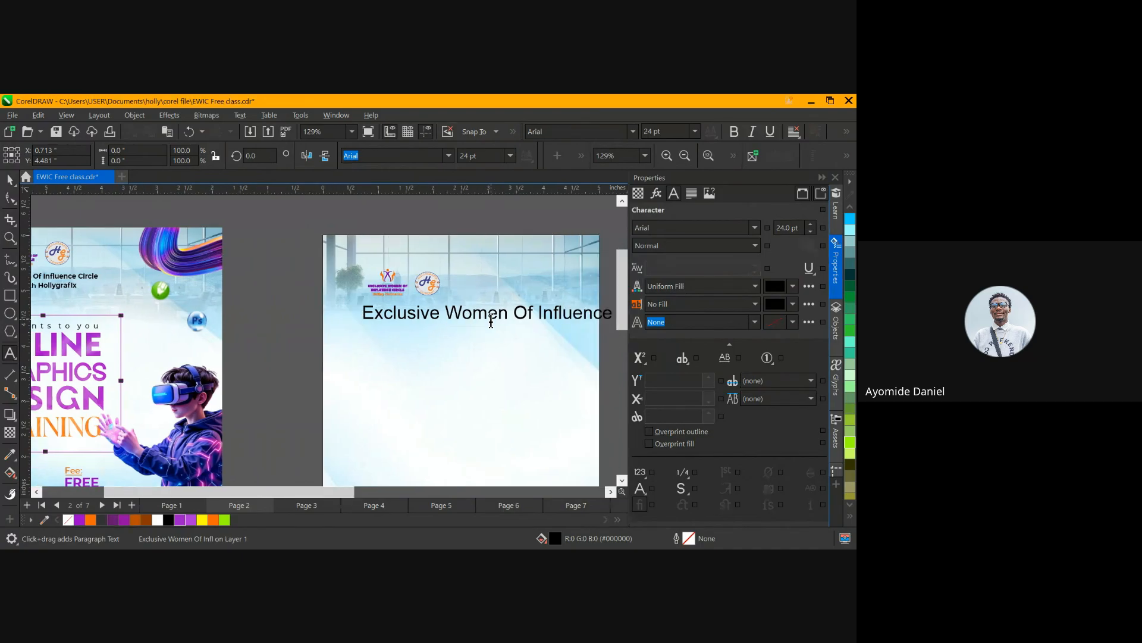
text( Circle)
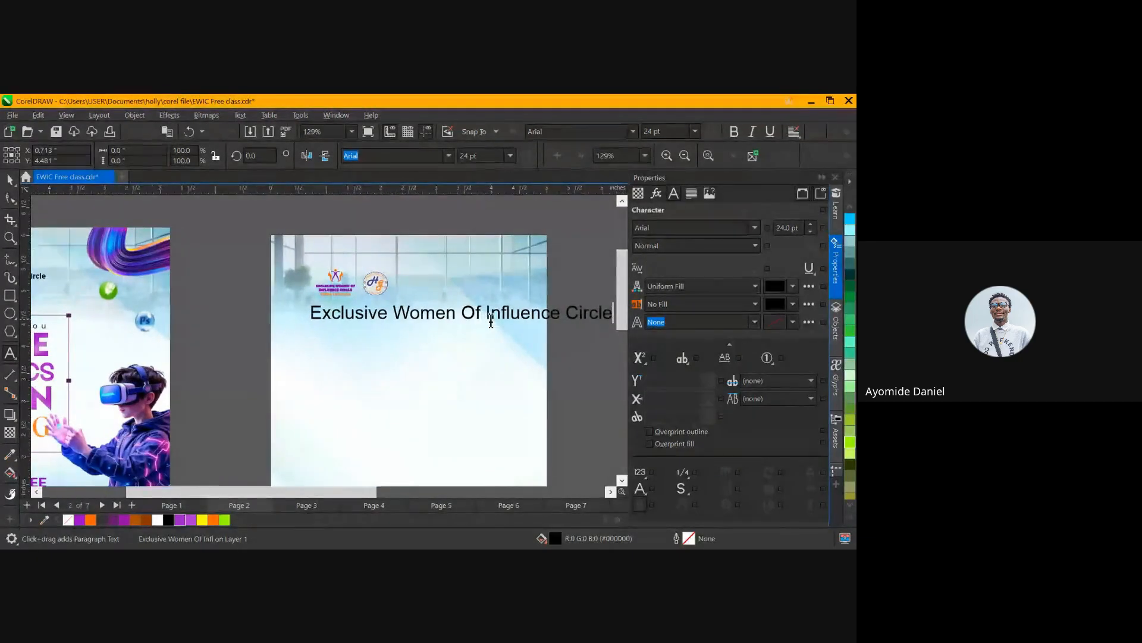
key(Return)
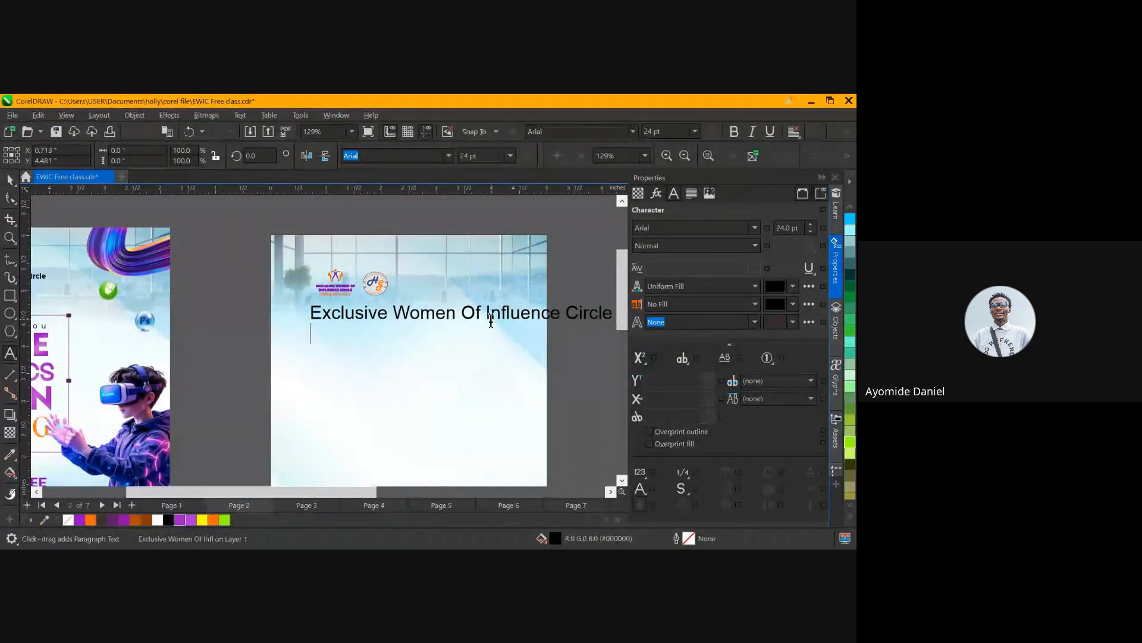
key(Escape)
Try adding "in conjuction with" and "Holl" as separate text objects below the organization name
drag(280, 492, 269, 492)
click(343, 332)
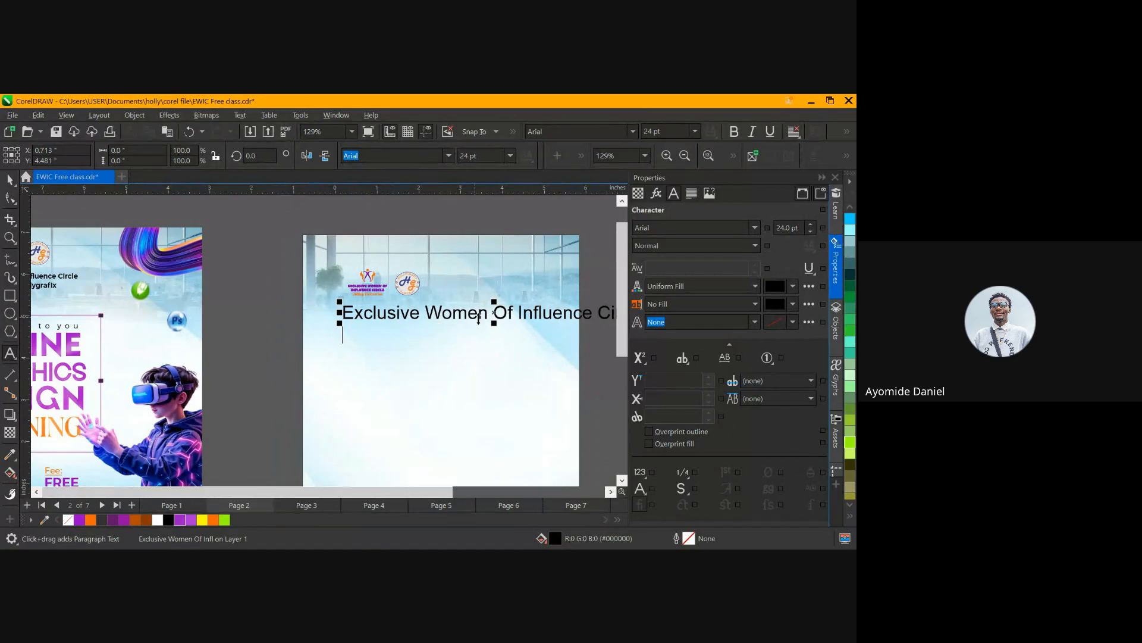
scroll(351, 479, down, 3)
scroll(193, 318, up, 2)
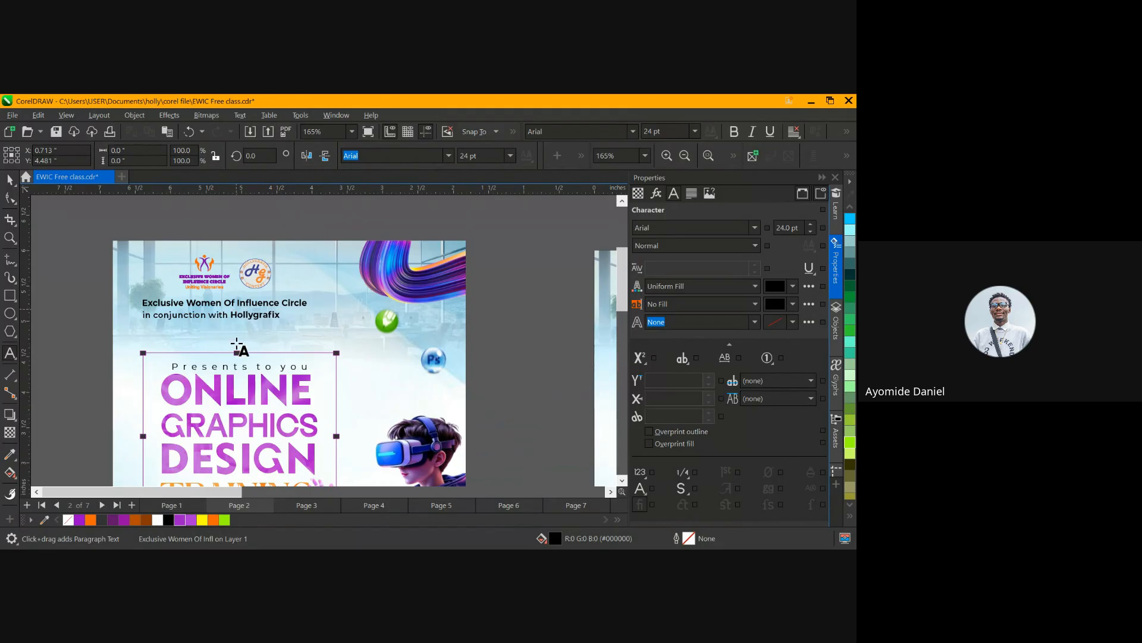
scroll(213, 491, right, 1)
drag(214, 491, 240, 494)
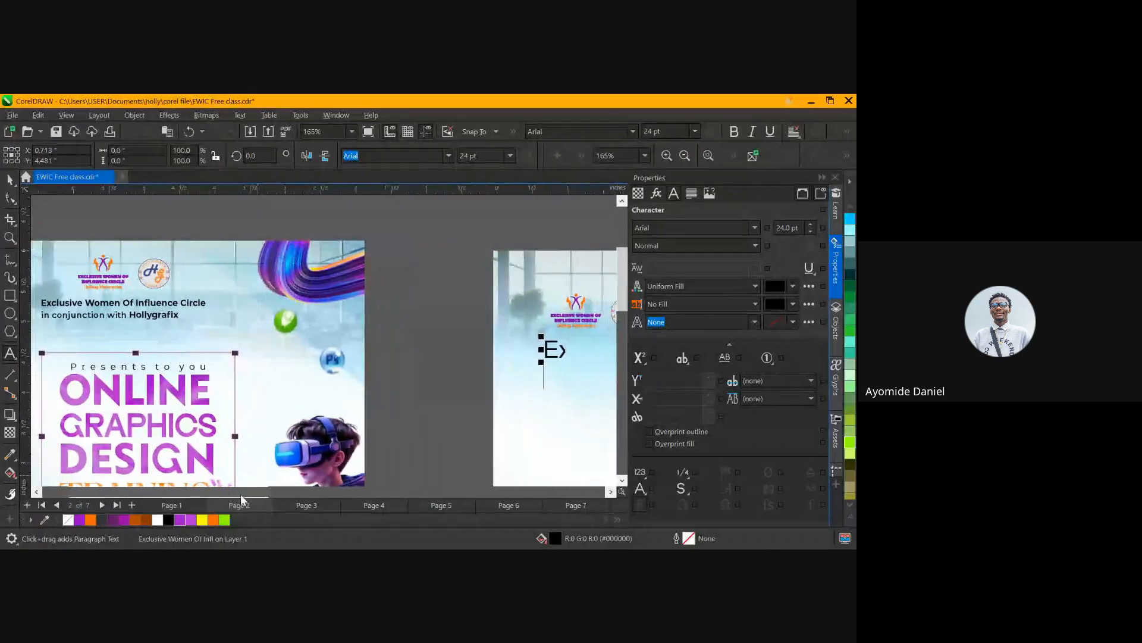
scroll(302, 386, down, 2)
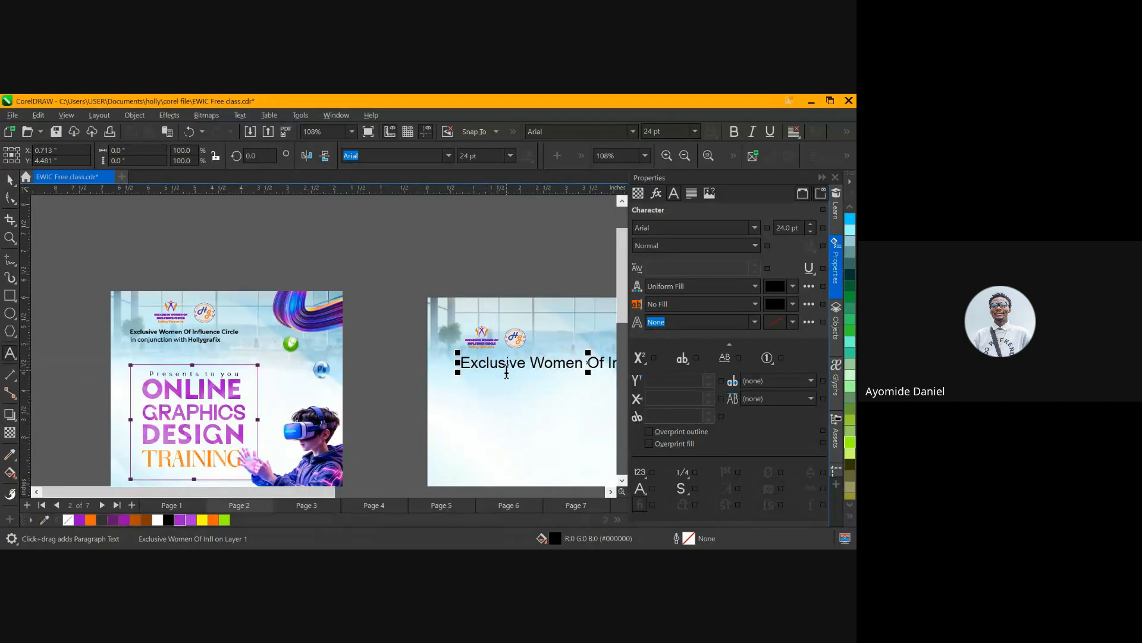
click(465, 409)
text(in conjuction )
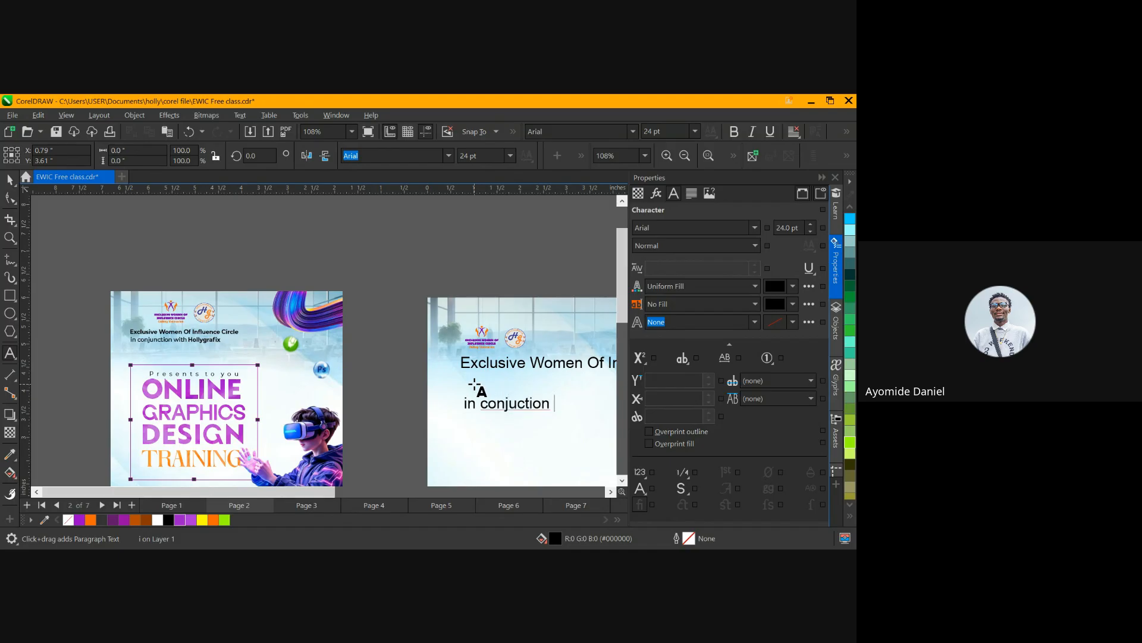
text(with)
key(Escape)
click(526, 426)
text(Holl)
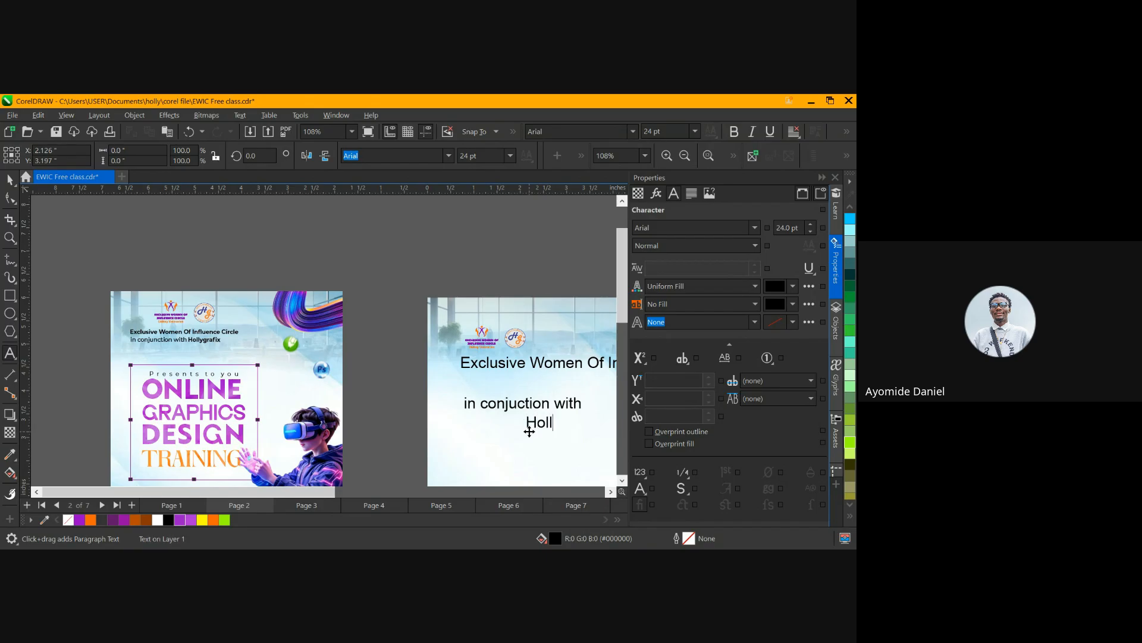
key(Escape)
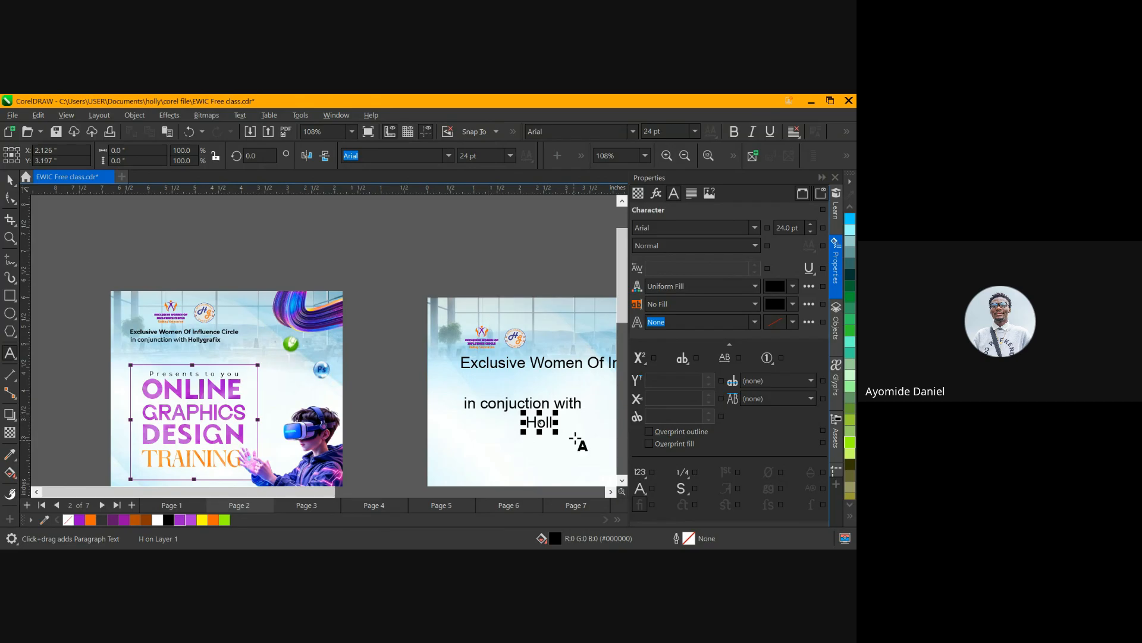
Remove the separate "in conjuction with" and "Holl" text objects, keeping only the organization name
key(BackSpace)
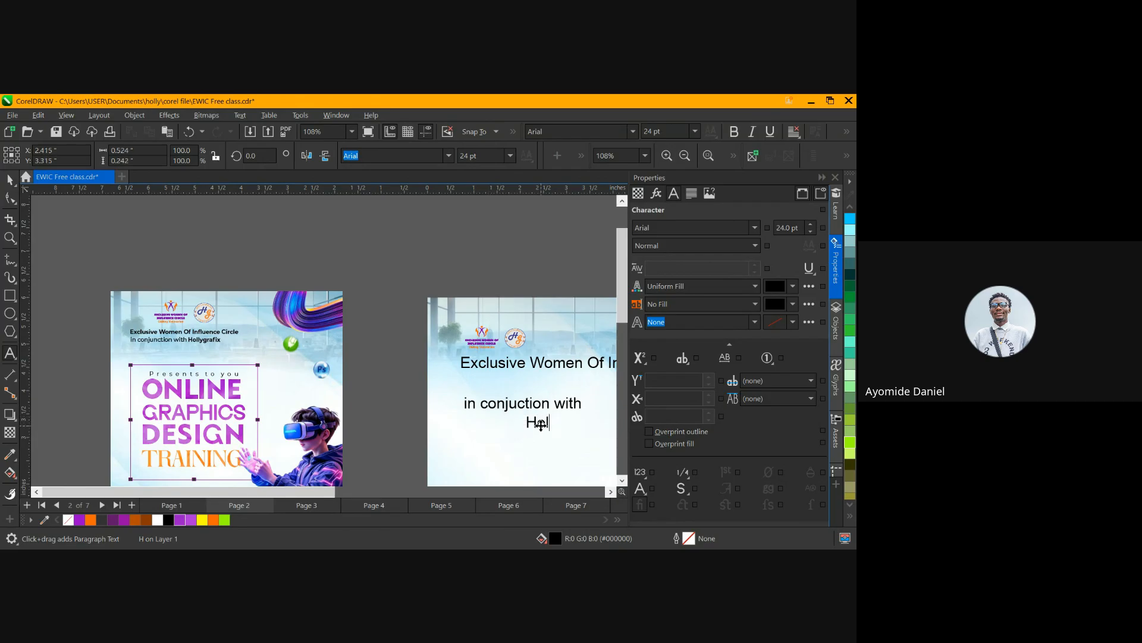
key(BackSpace)
key(BackSpace)
key(BackSpace)
key(BackSpace)
key(BackSpace)
key(BackSpace)
key(BackSpace)
key(BackSpace)
key(BackSpace)
key(BackSpace)
key(BackSpace)
key(BackSpace)
key(BackSpace)
key(BackSpace)
key(BackSpace)
key(BackSpace)
key(BackSpace)
key(BackSpace)
key(BackSpace)
key(BackSpace)
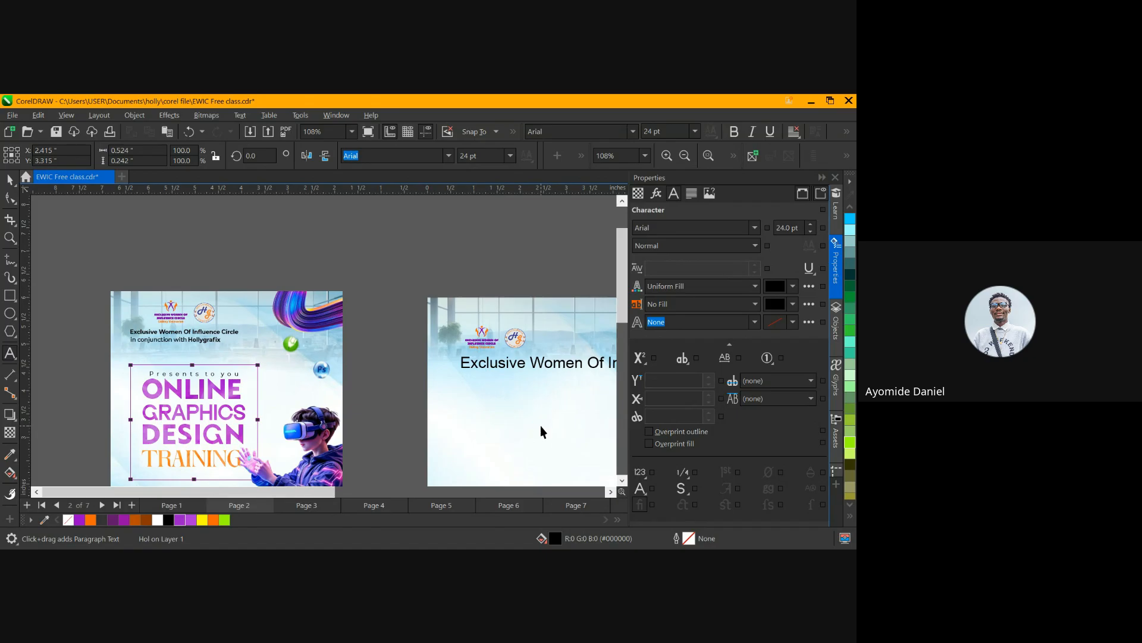
Shift the organization name toward the page's left edge and scale it down proportionally to about 12.66 pt, below the logos
drag(311, 493, 327, 496)
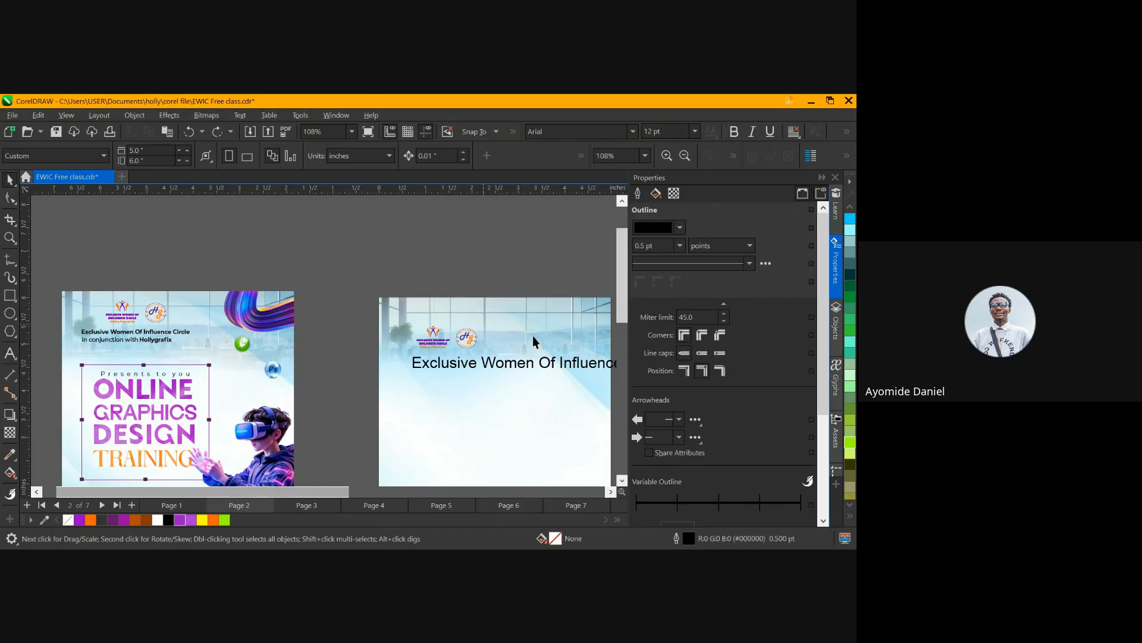
click(564, 365)
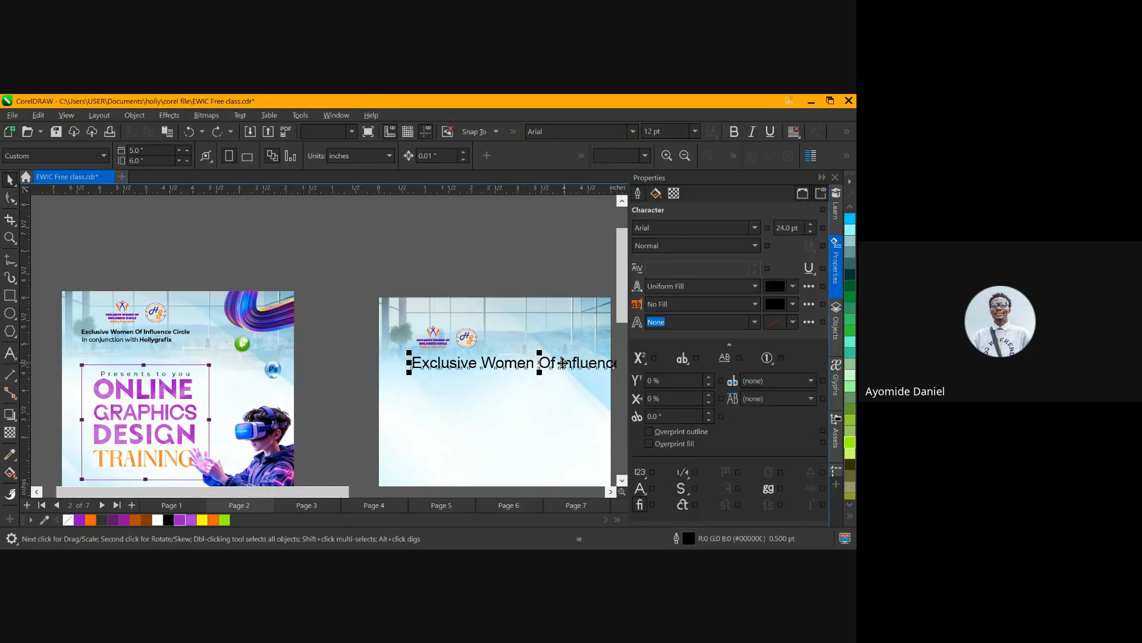
mouse_move(566, 365)
mouse_down()
mouse_move(544, 368)
mouse_move(576, 368)
mouse_up()
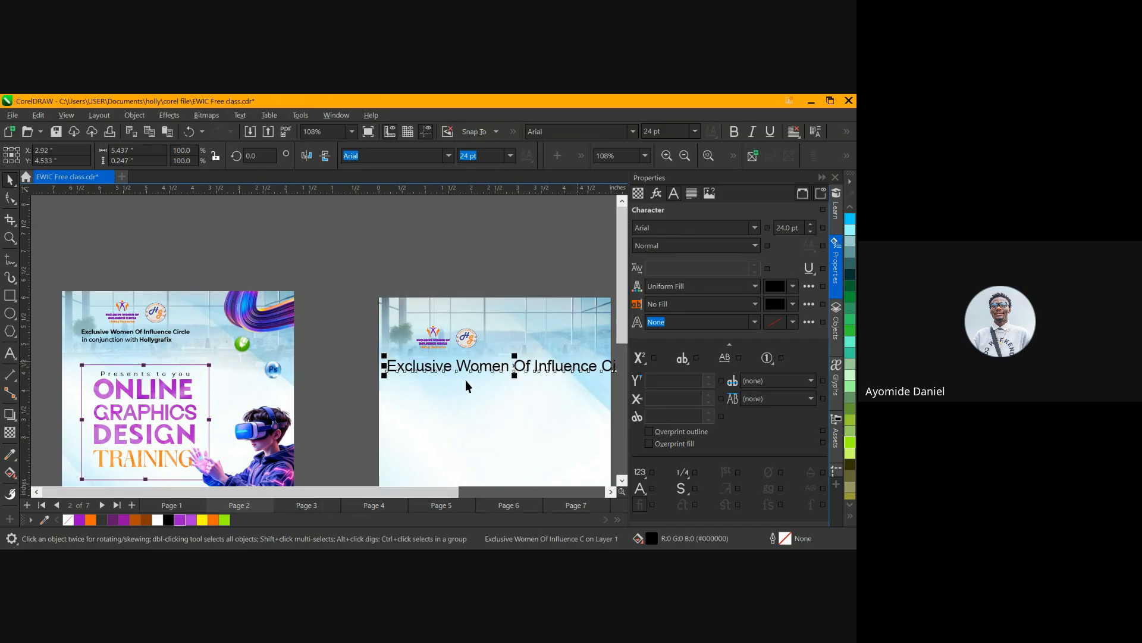
scroll(595, 372, down, 2)
drag(575, 379, 546, 373)
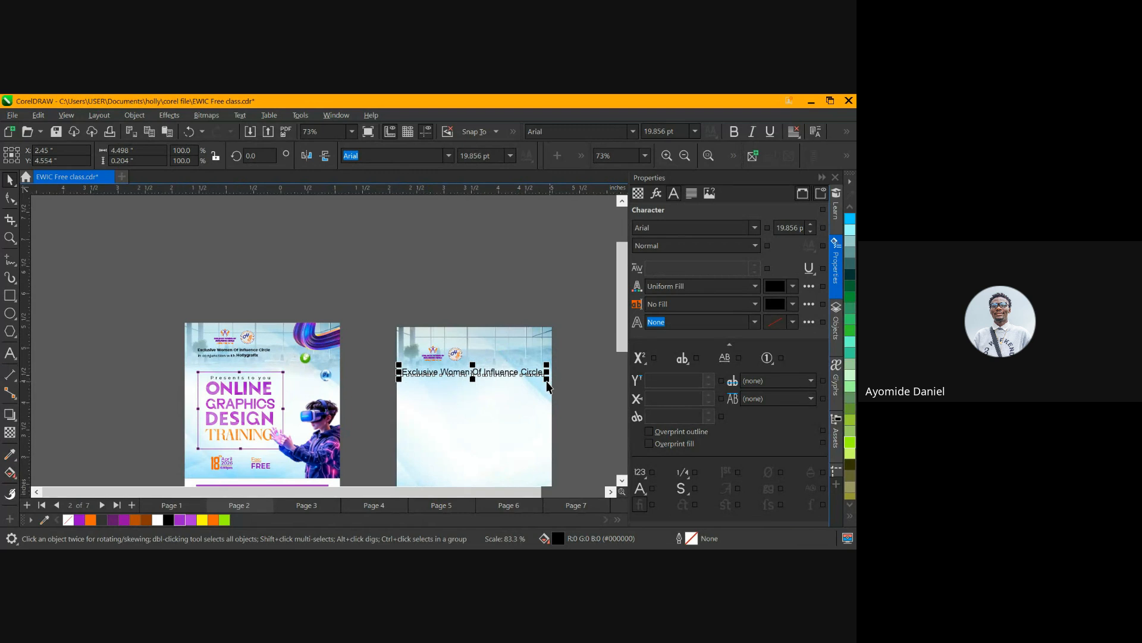
scroll(545, 380, up, 3)
drag(534, 385, 462, 377)
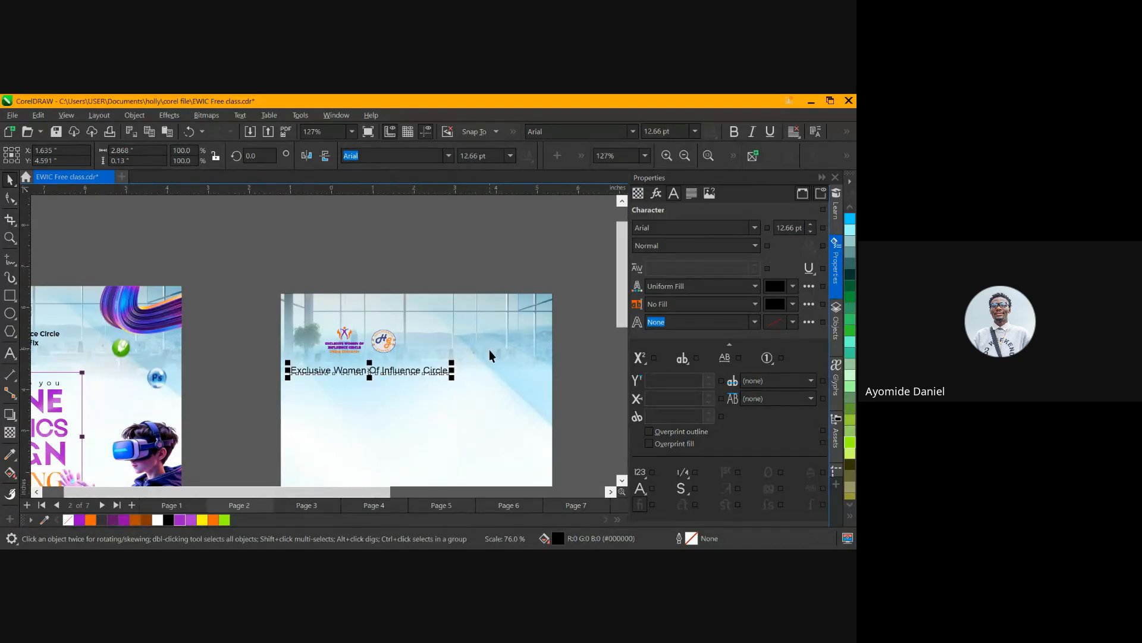
Add a second line reading "in conjuction with Hollygrafix" to the organization name text object below the logos
scroll(485, 348, down, 1)
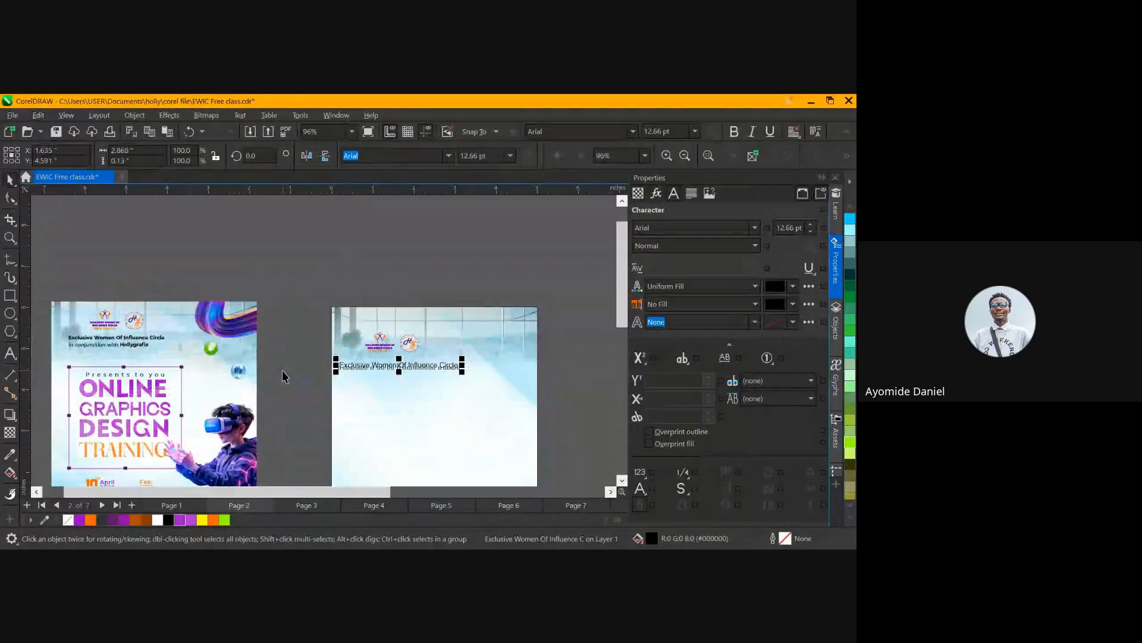
scroll(451, 367, up, 1)
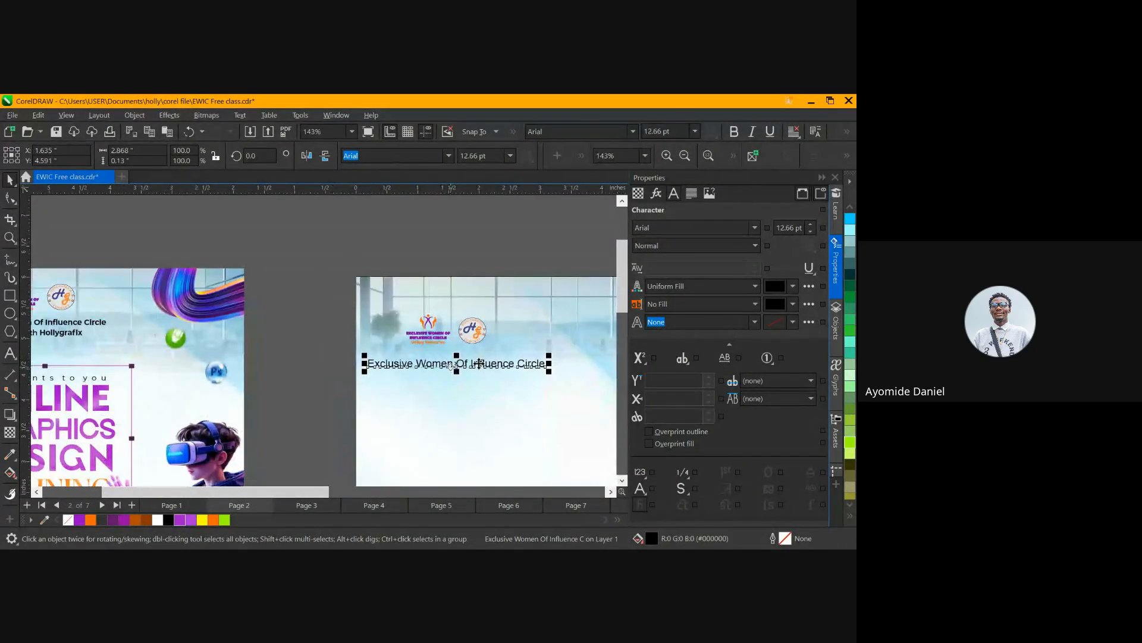
double_click(546, 365)
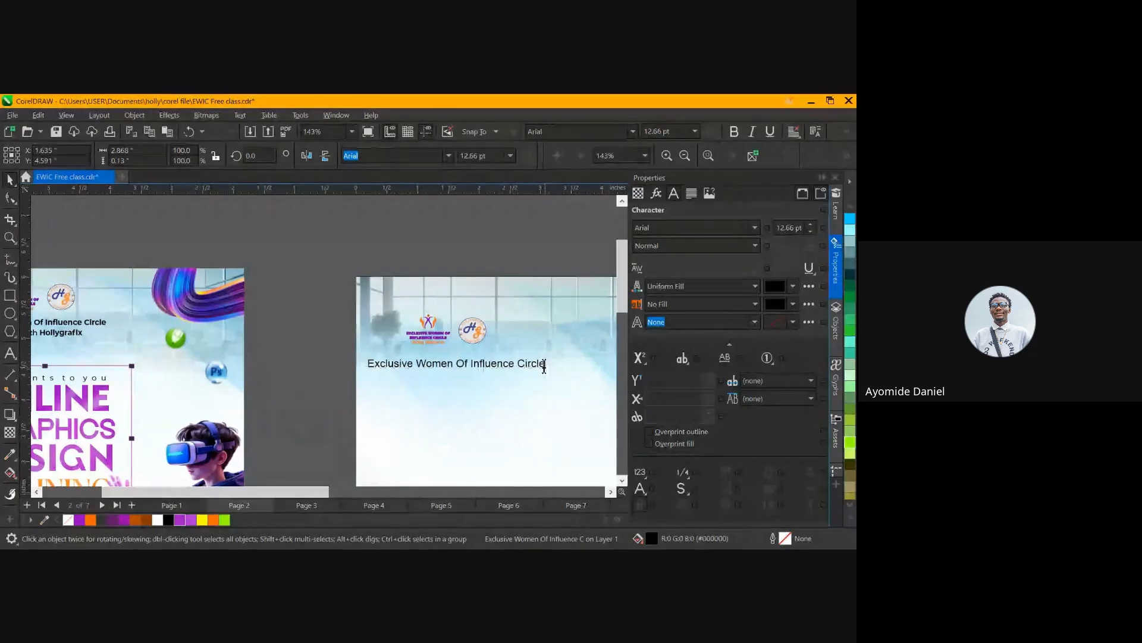
key(Return)
text(in conjus)
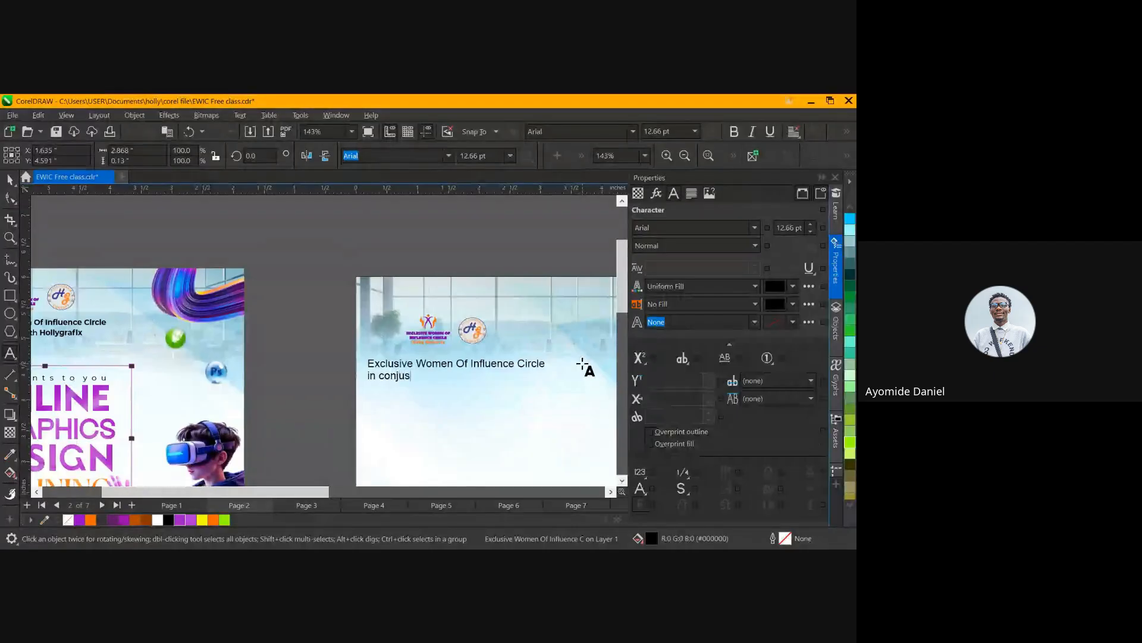
text(tion with Hollygrafix)
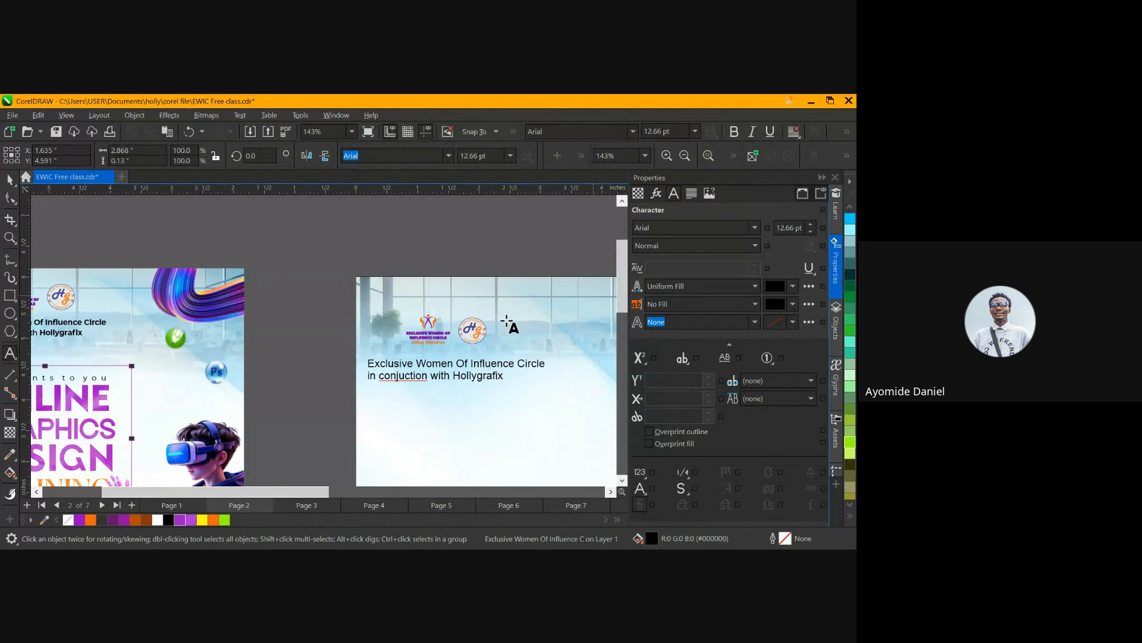
click(504, 352)
scroll(509, 377, down, 1)
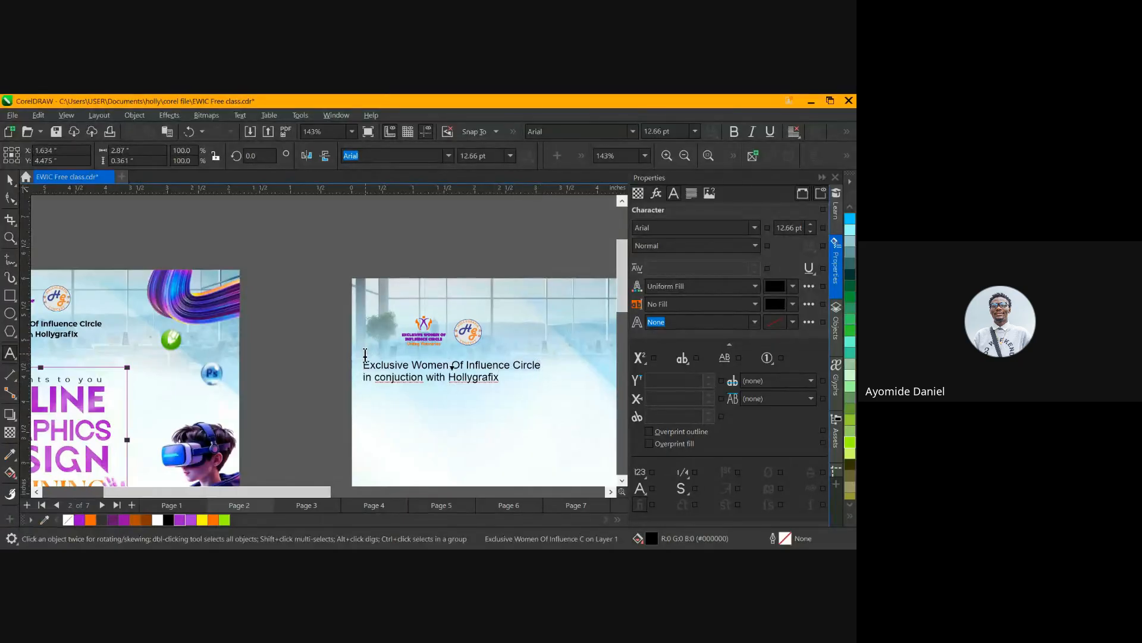
Set the font of both heading lines below the logos to Montserrat
click(377, 376)
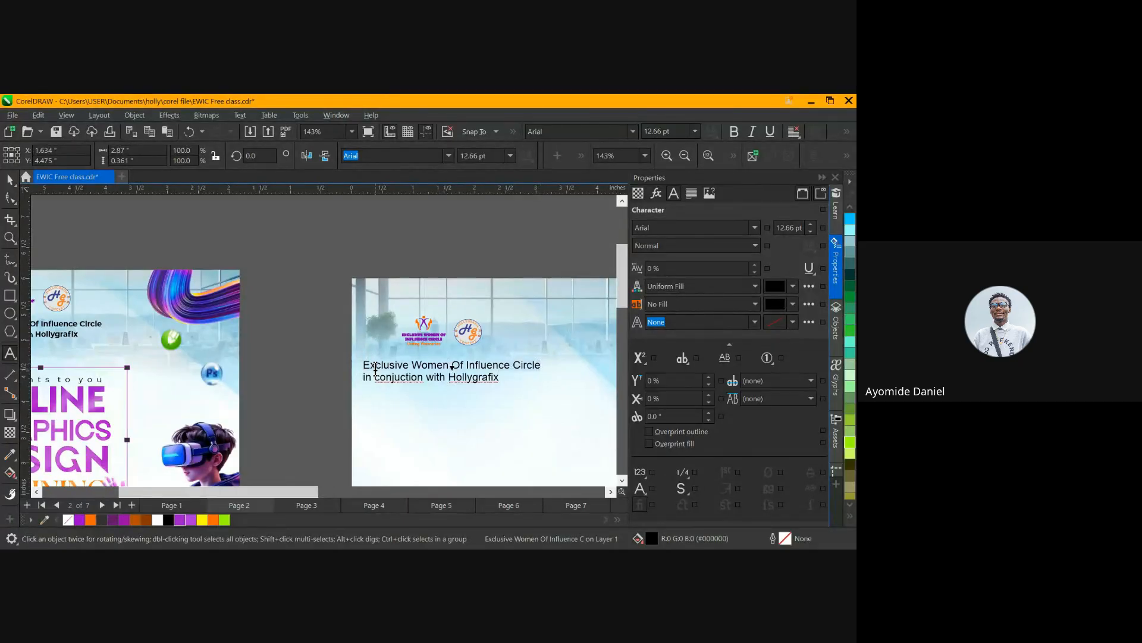
scroll(373, 363, up, 2)
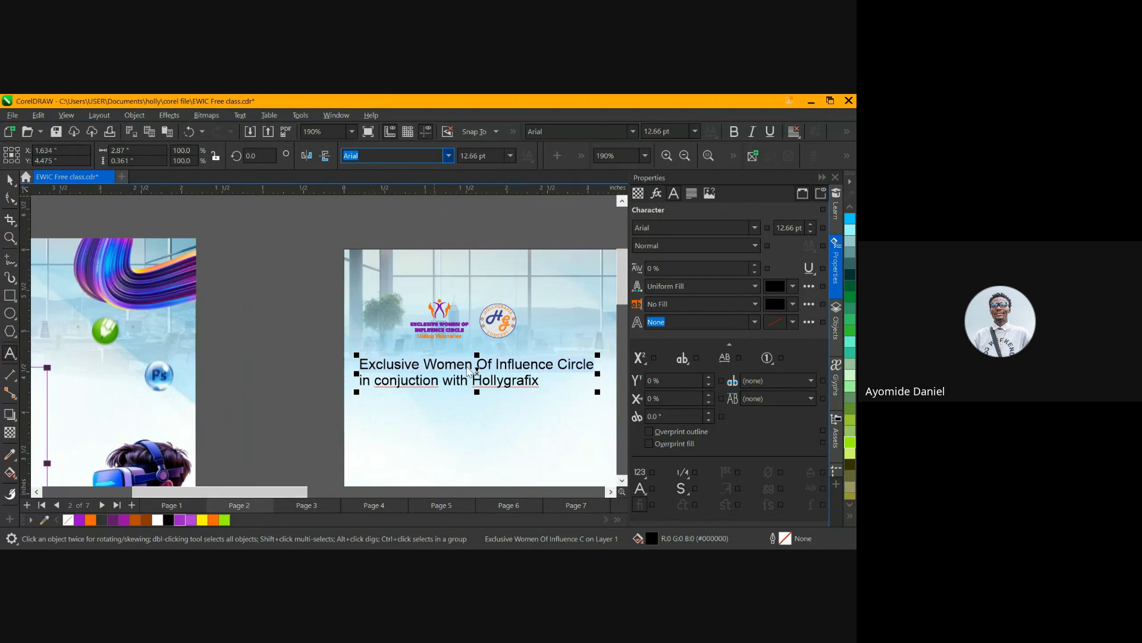
click(539, 367)
click(406, 155)
text(Montserrat)
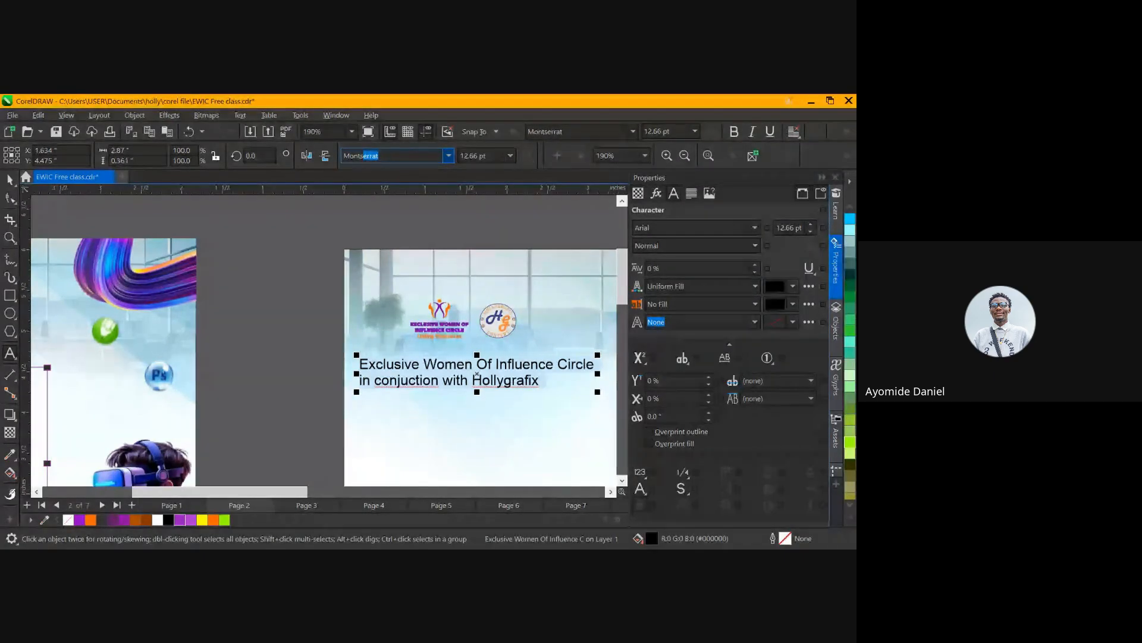
key(Return)
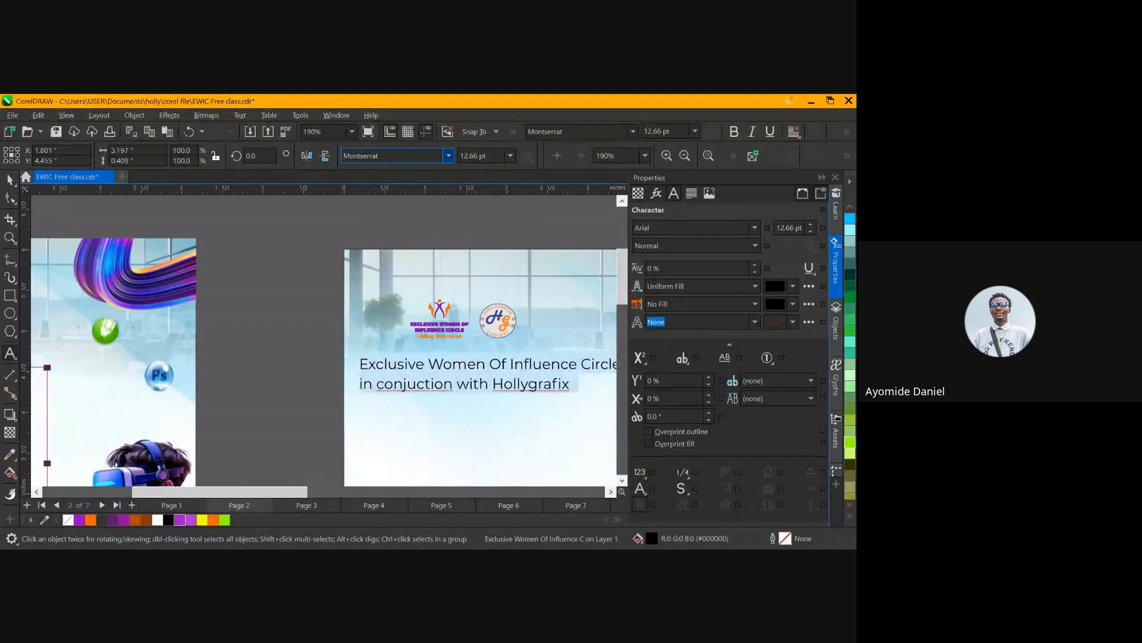
click(451, 367)
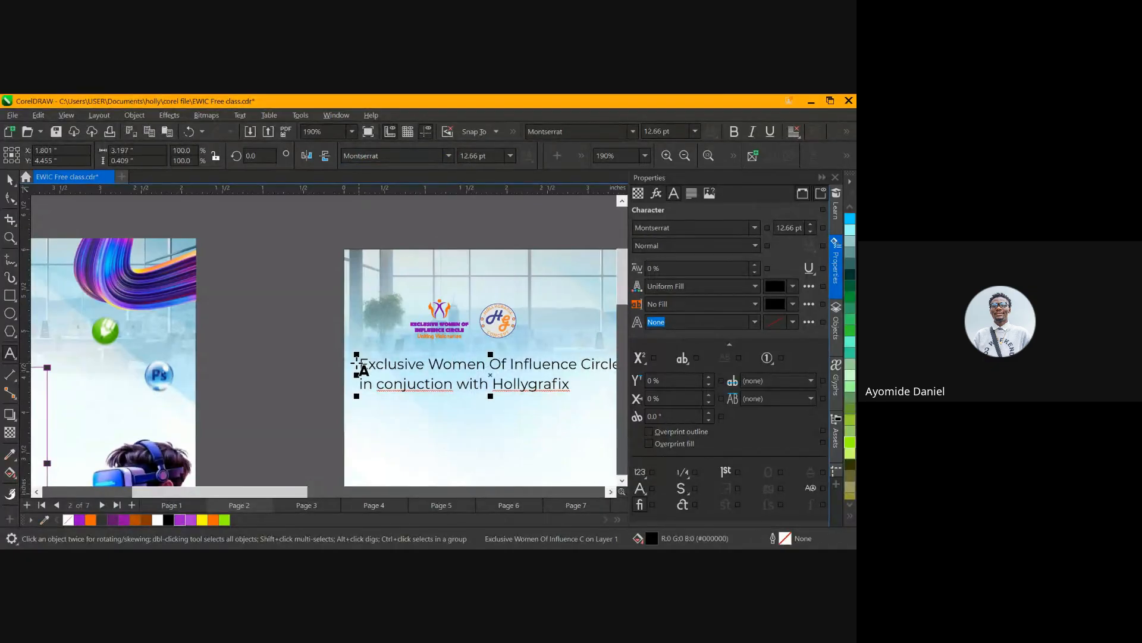
Make the first heading line, "Exclusive Women Of Influence Circle", bold in Montserrat
drag(284, 491, 304, 491)
click(564, 370)
click(285, 370)
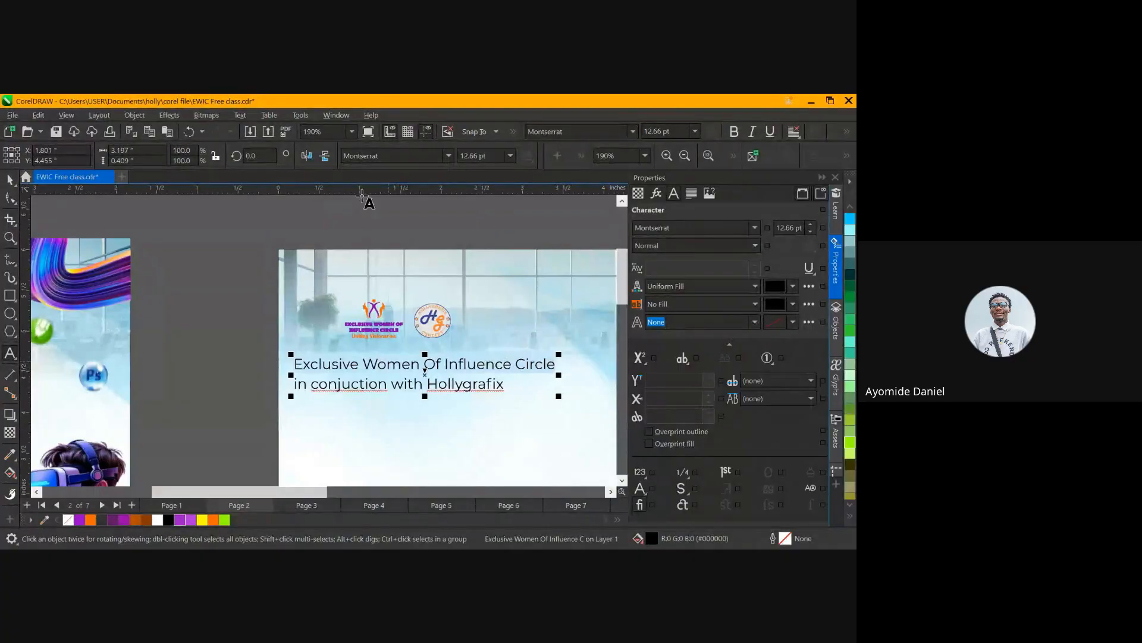
click(449, 156)
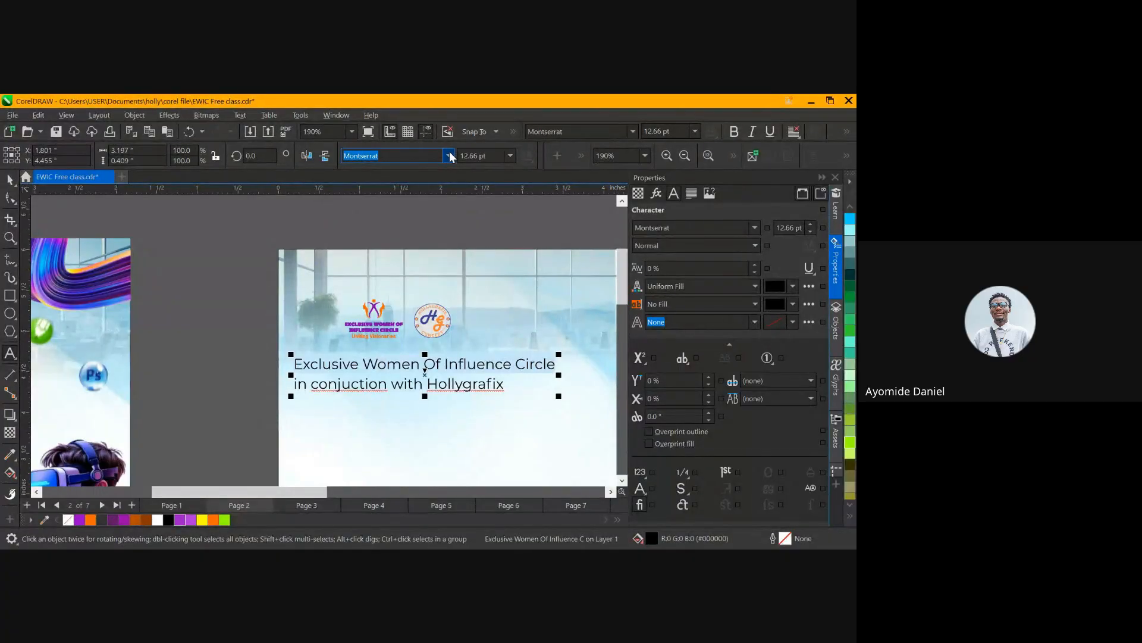
click(450, 156)
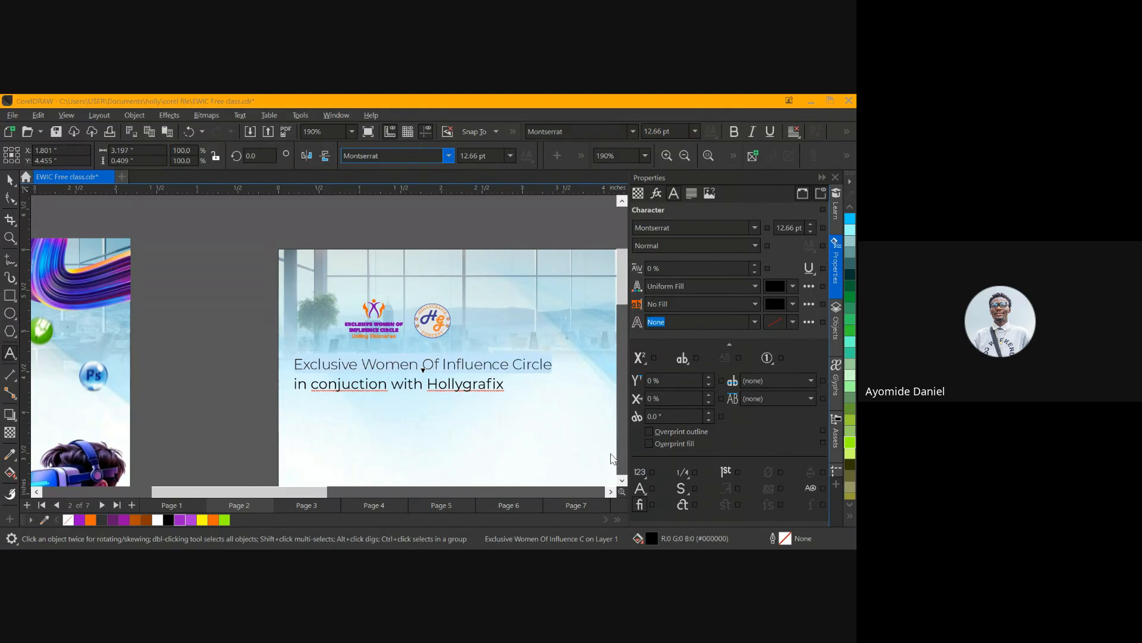
key(ctrl+b)
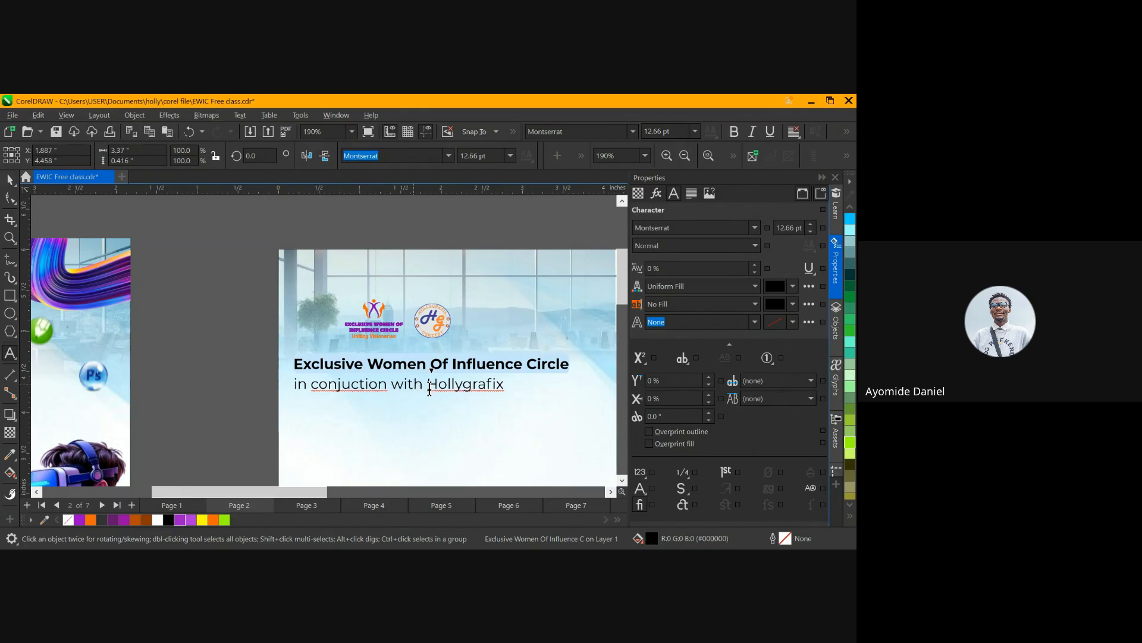
Make only the word "Hollygrafix" in the second heading line bold
drag(429, 386, 509, 385)
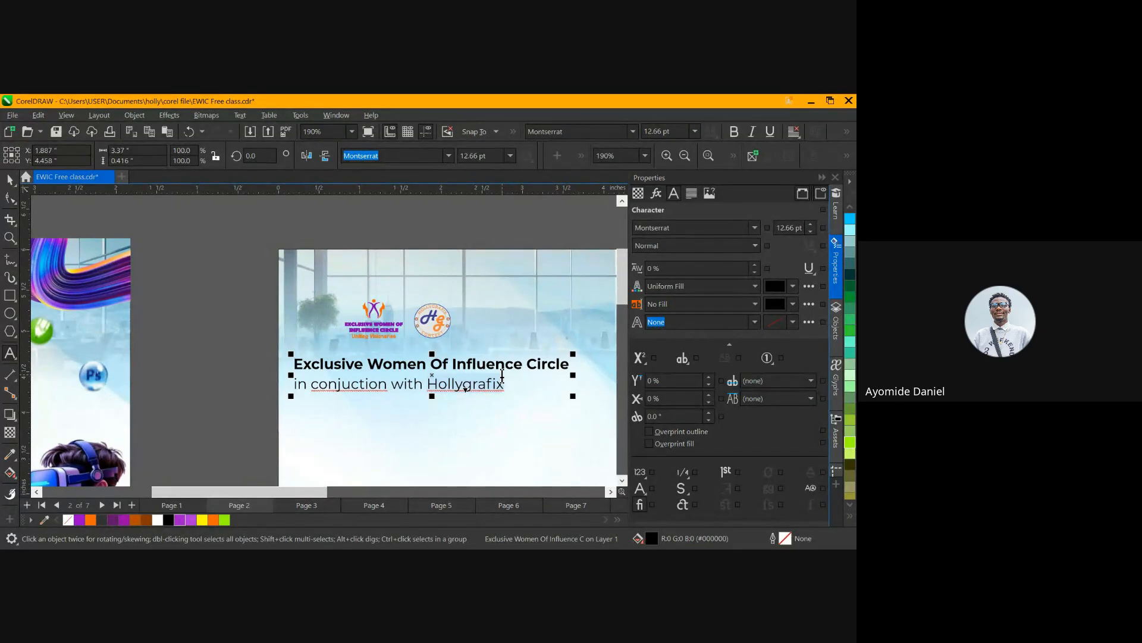
click(448, 157)
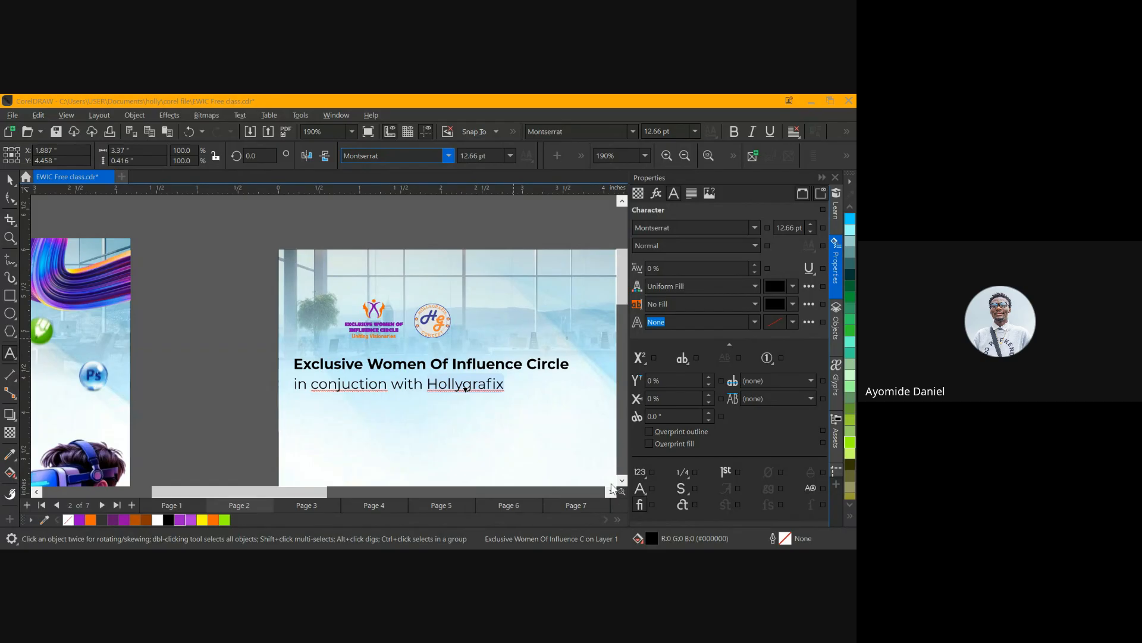
click(469, 387)
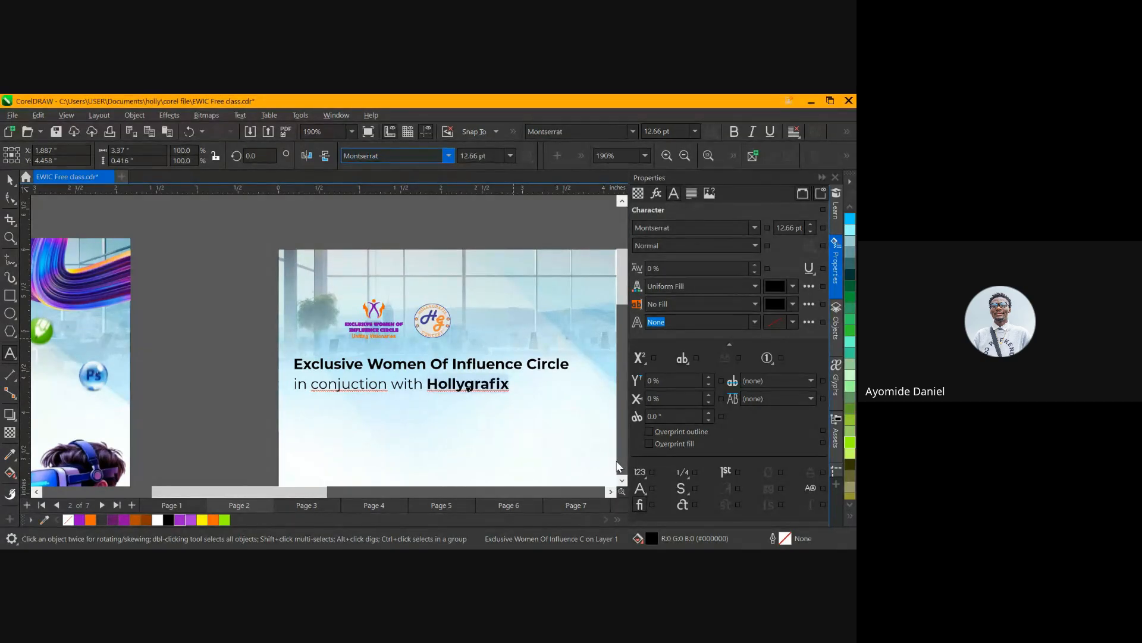
click(426, 365)
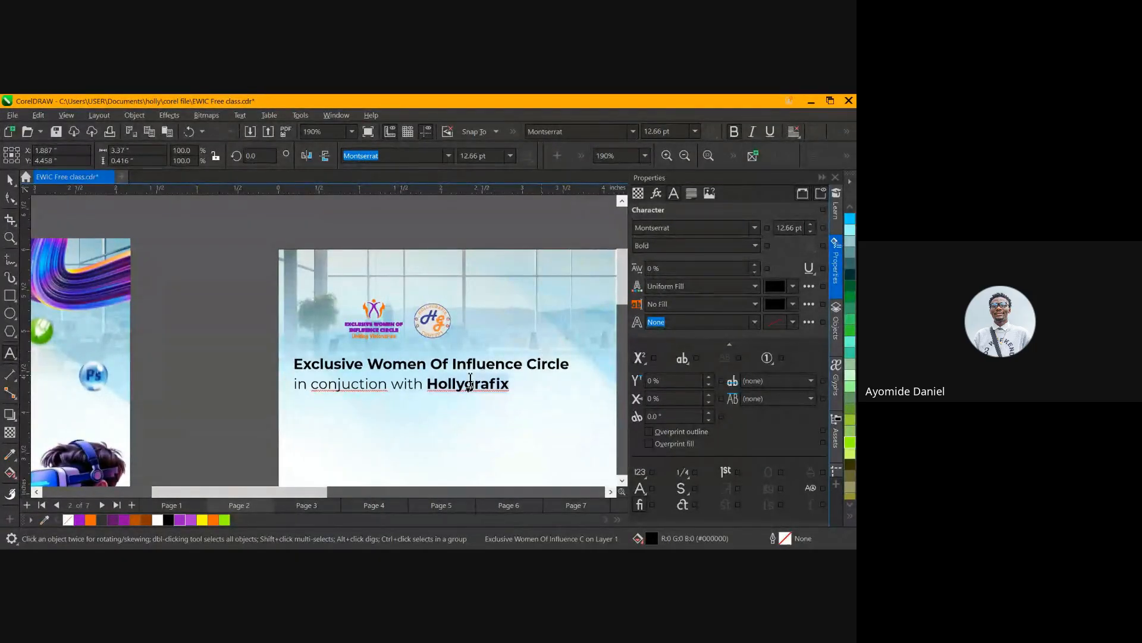
Scale the two-line heading down proportionally to about 9.72 pt and try a font size of 12 pt
click(9, 178)
drag(573, 396, 532, 365)
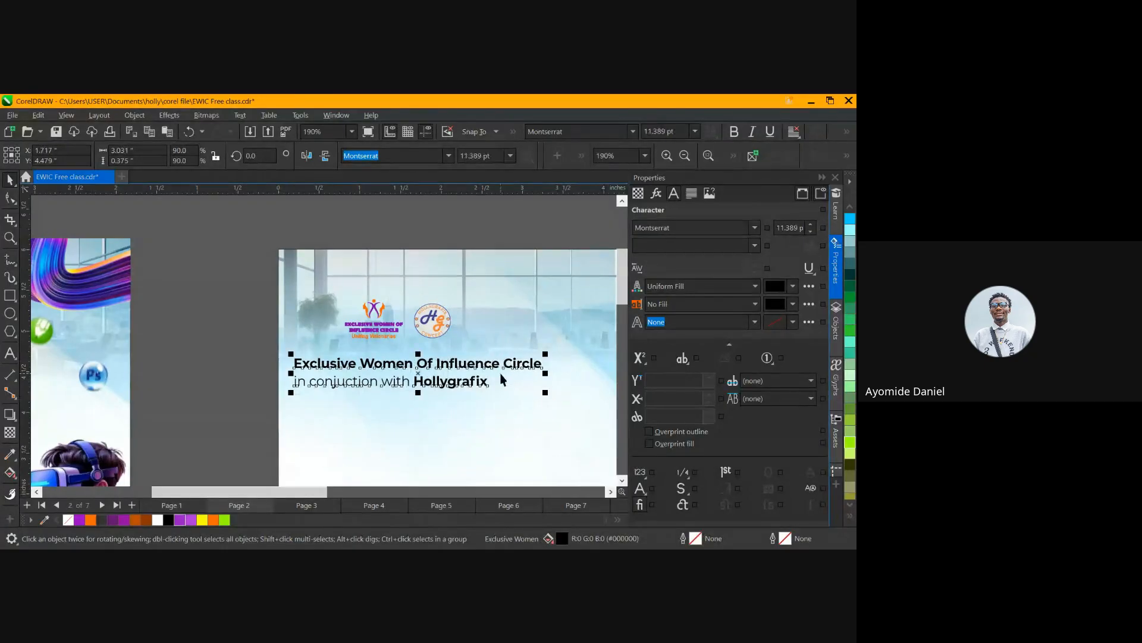
drag(547, 395, 506, 325)
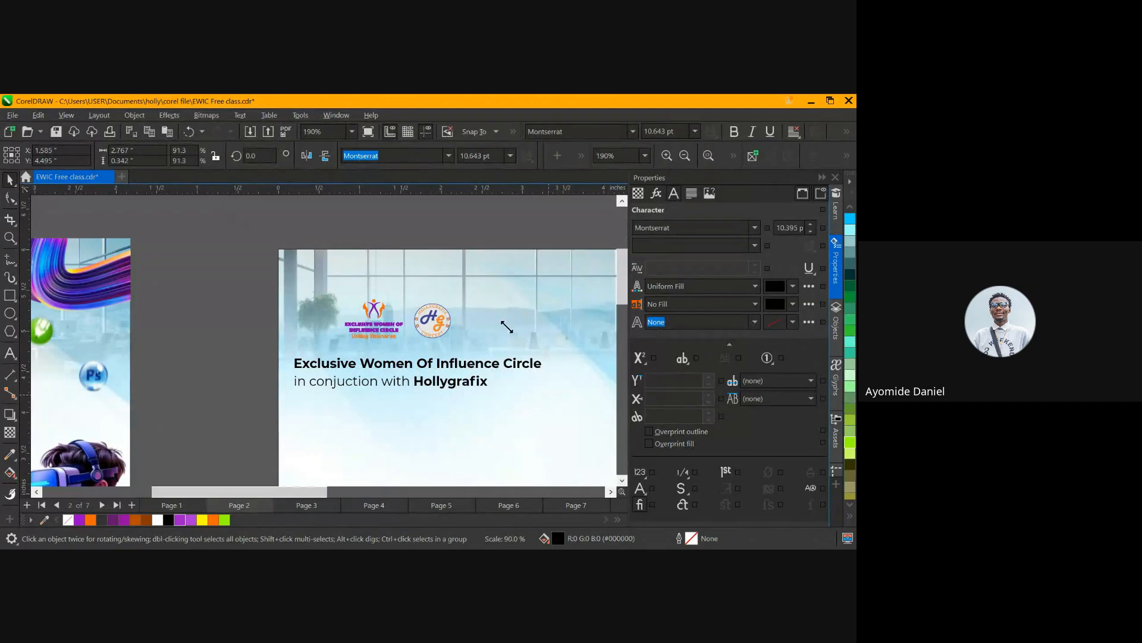
click(495, 155)
text(12)
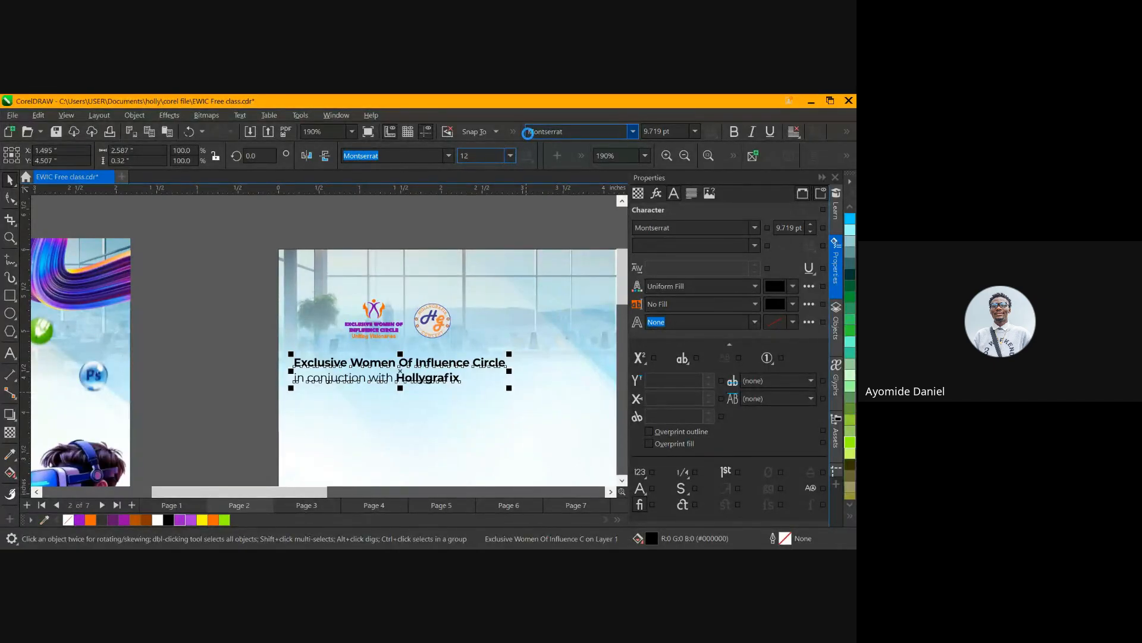
key(Return)
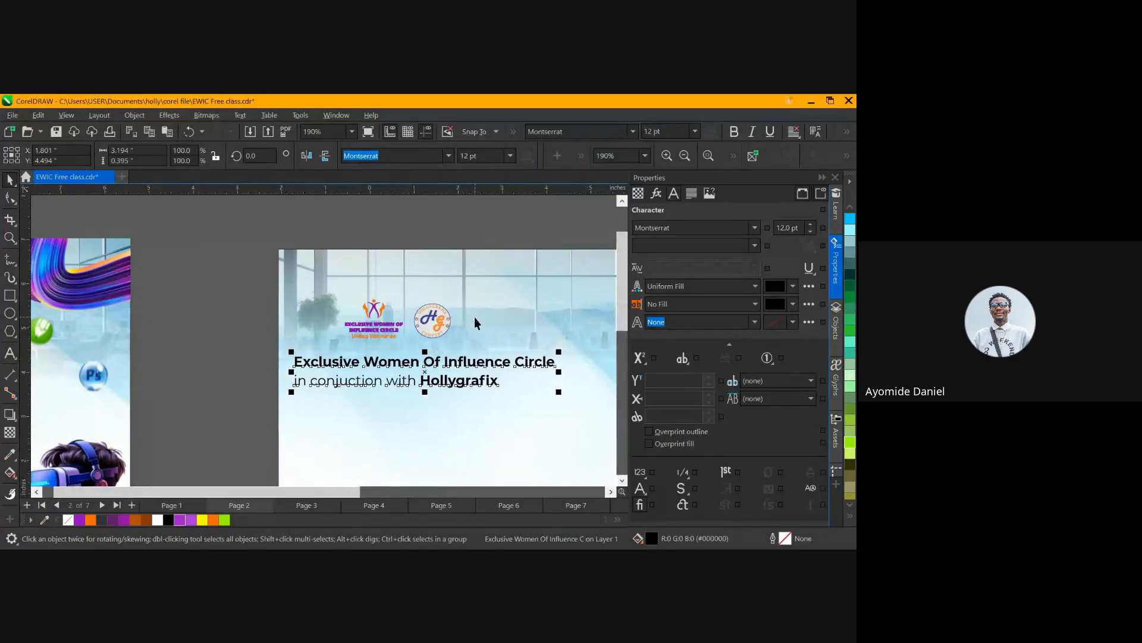
Move the two-line heading up and slightly right, close under the logos, and set its font size to 9 pt
scroll(483, 340, down, 2)
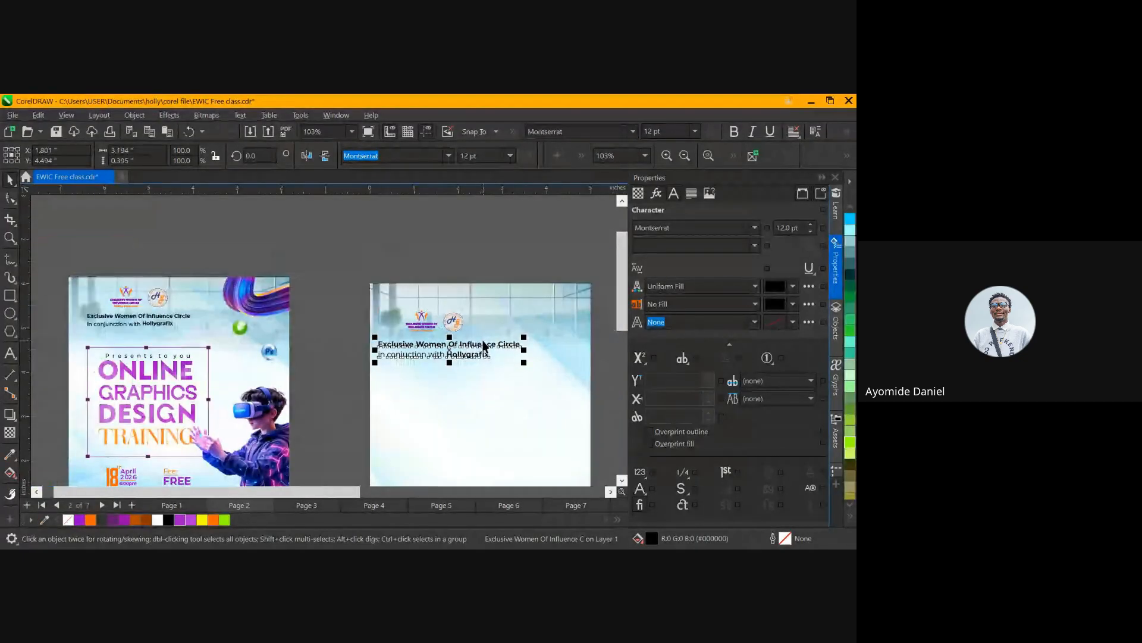
drag(445, 348, 458, 344)
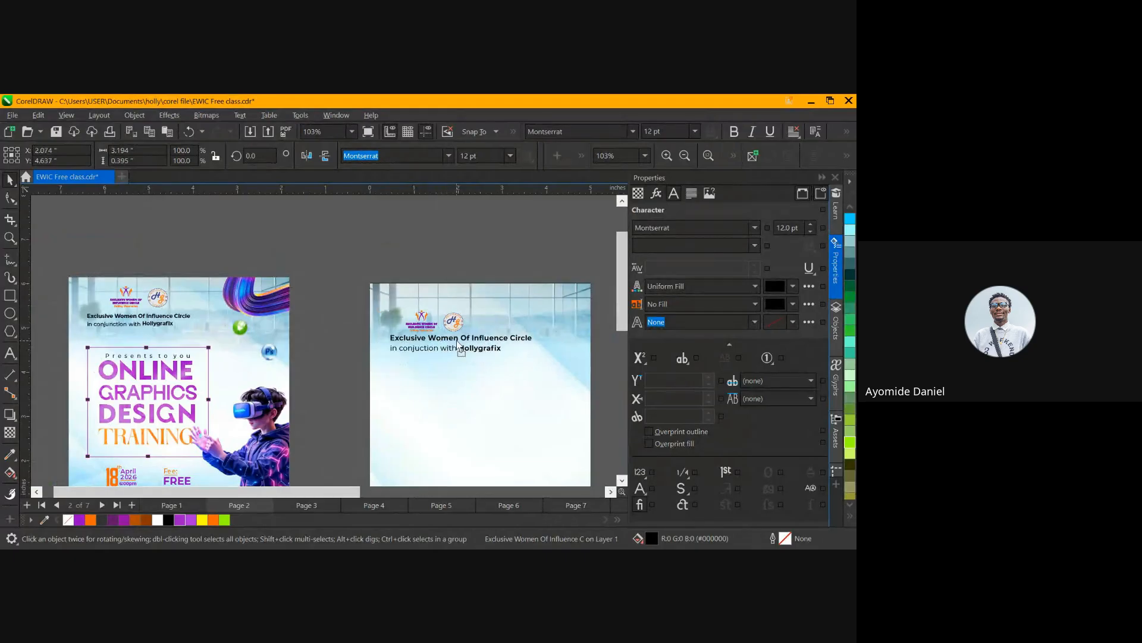
key(Right)
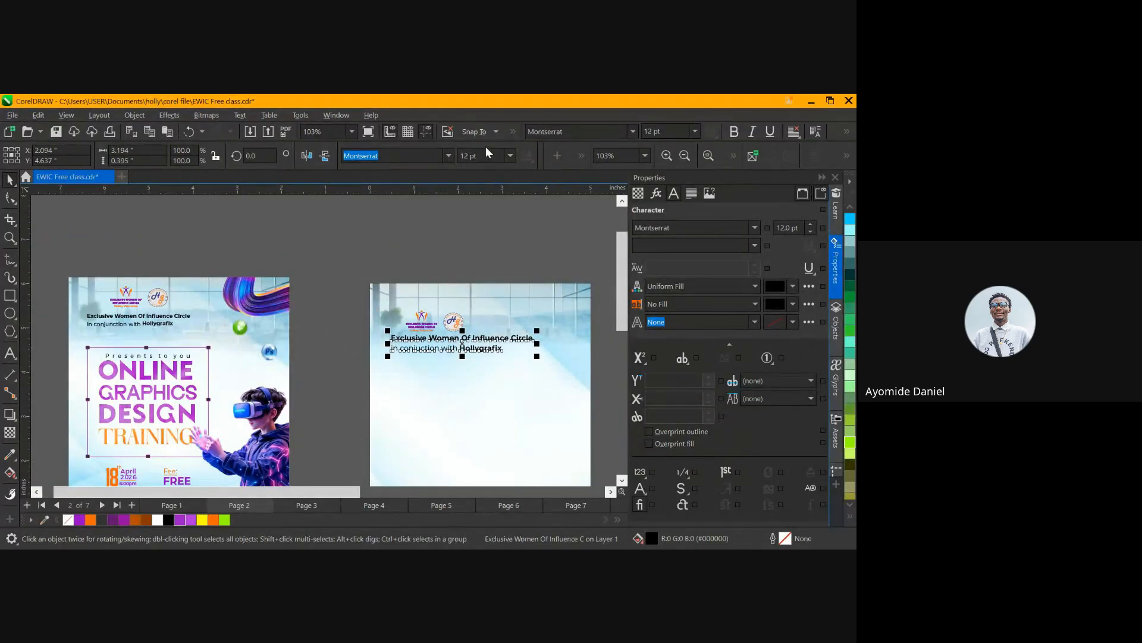
click(487, 156)
text(9)
key(Return)
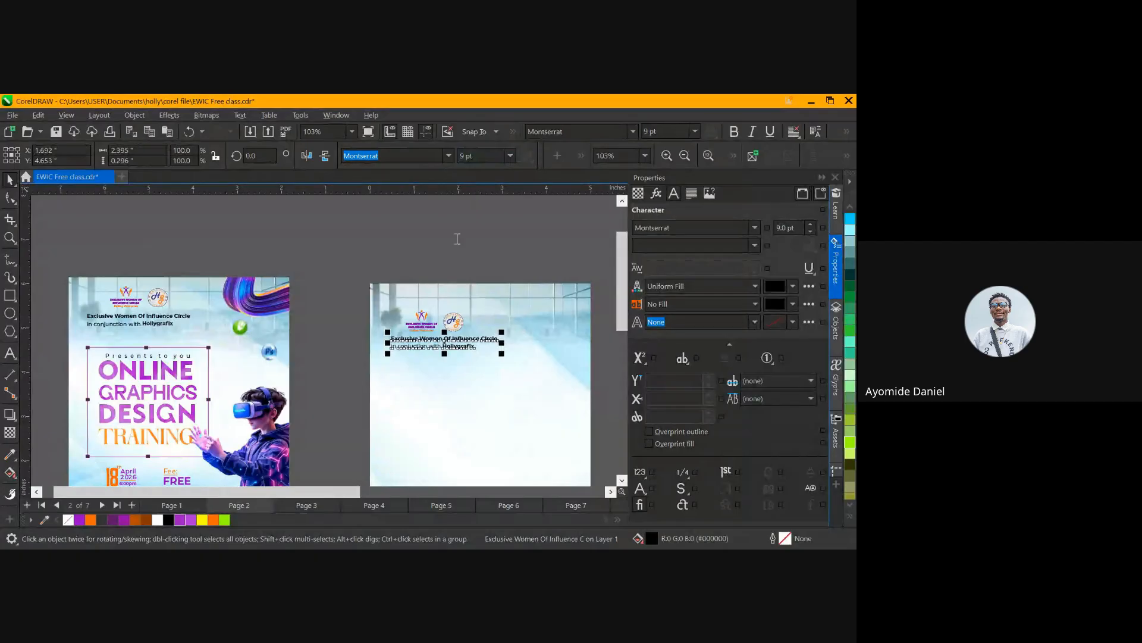
Shift the grouped logos slightly up and right, and move the two-line heading up close beneath them
click(454, 323)
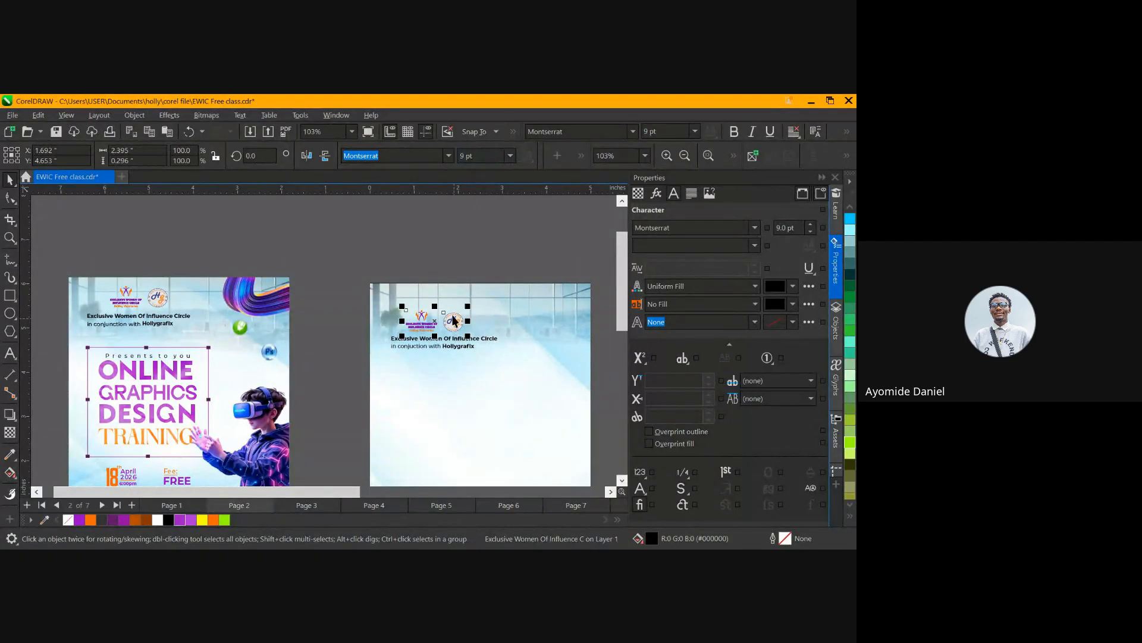
click(456, 320)
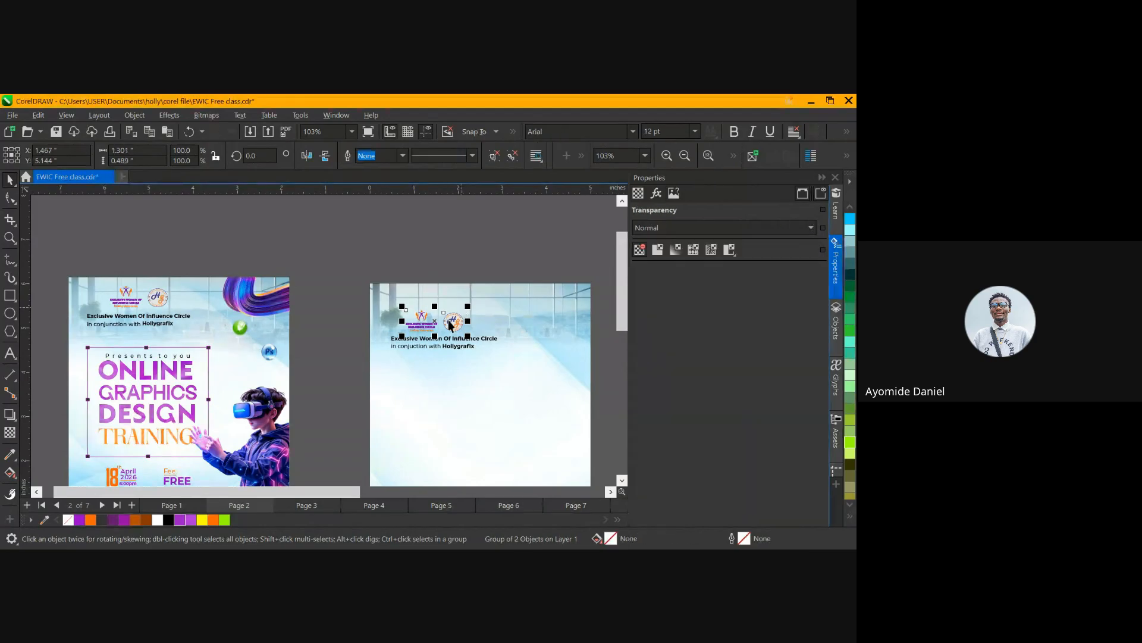
scroll(453, 322, up, 1)
drag(453, 321, 463, 310)
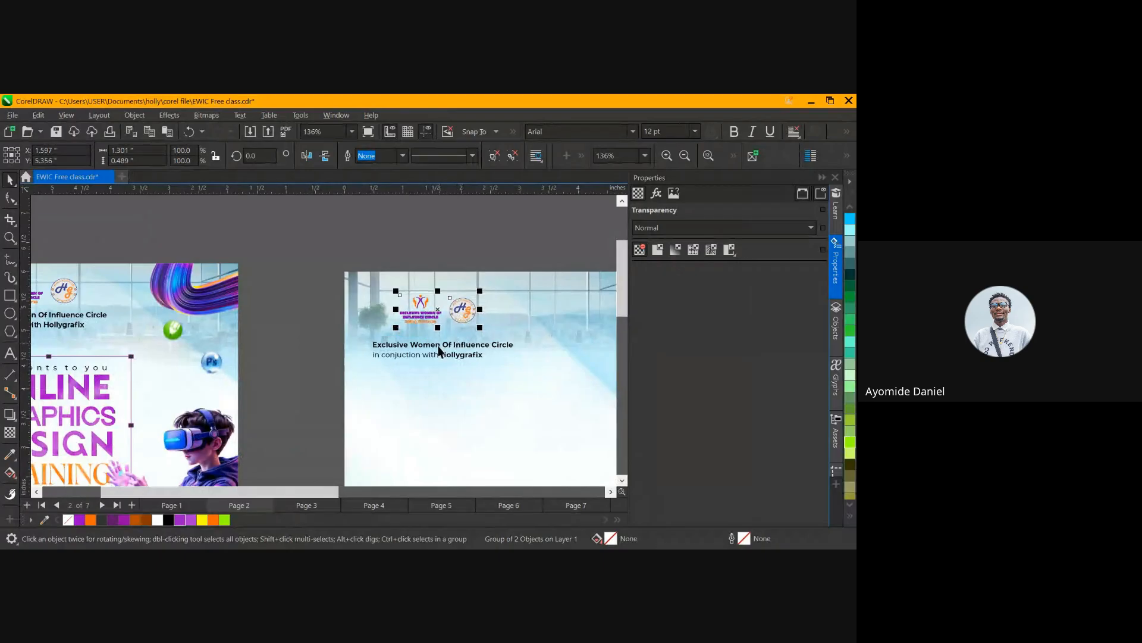
click(441, 344)
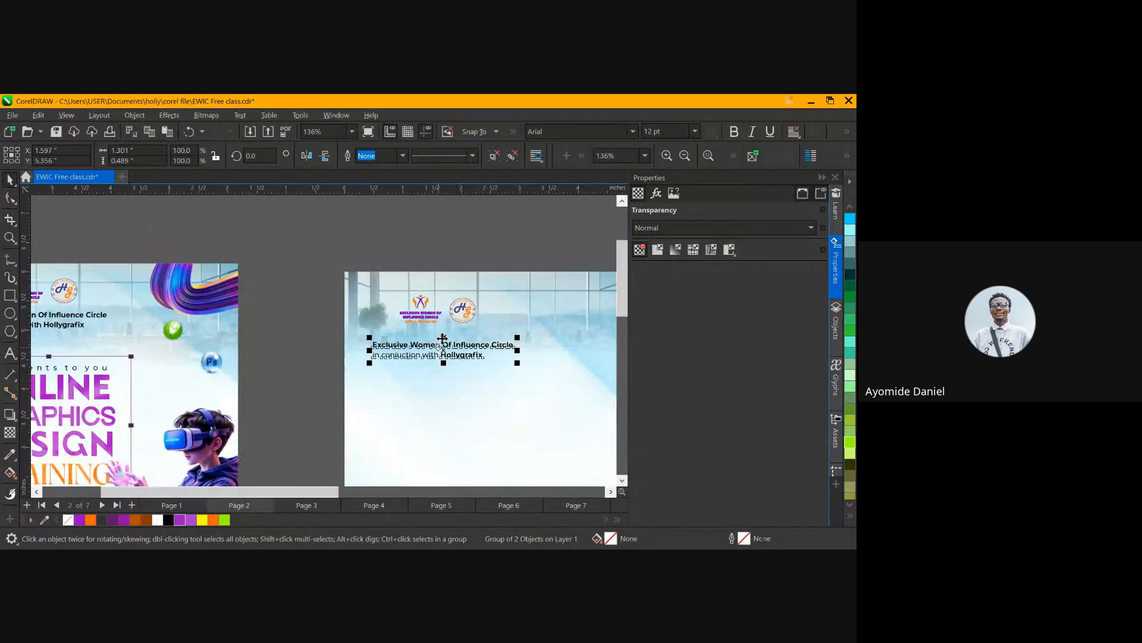
drag(443, 338, 447, 341)
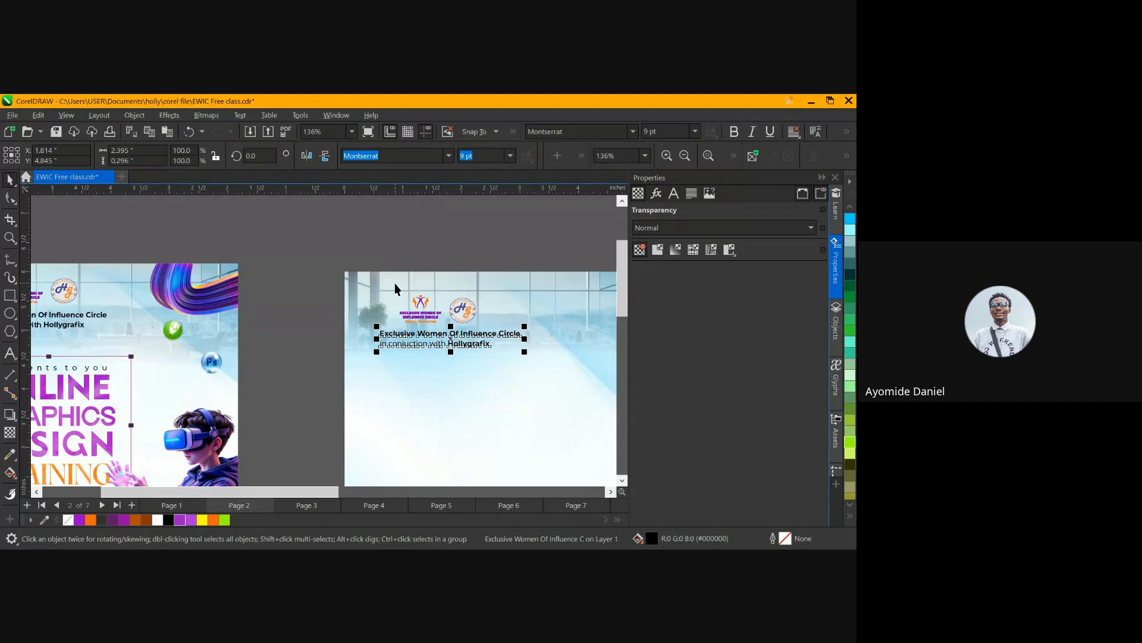
Move the grouped logos up and slightly left to the top edge of the blank flyer page
scroll(392, 280, down, 1)
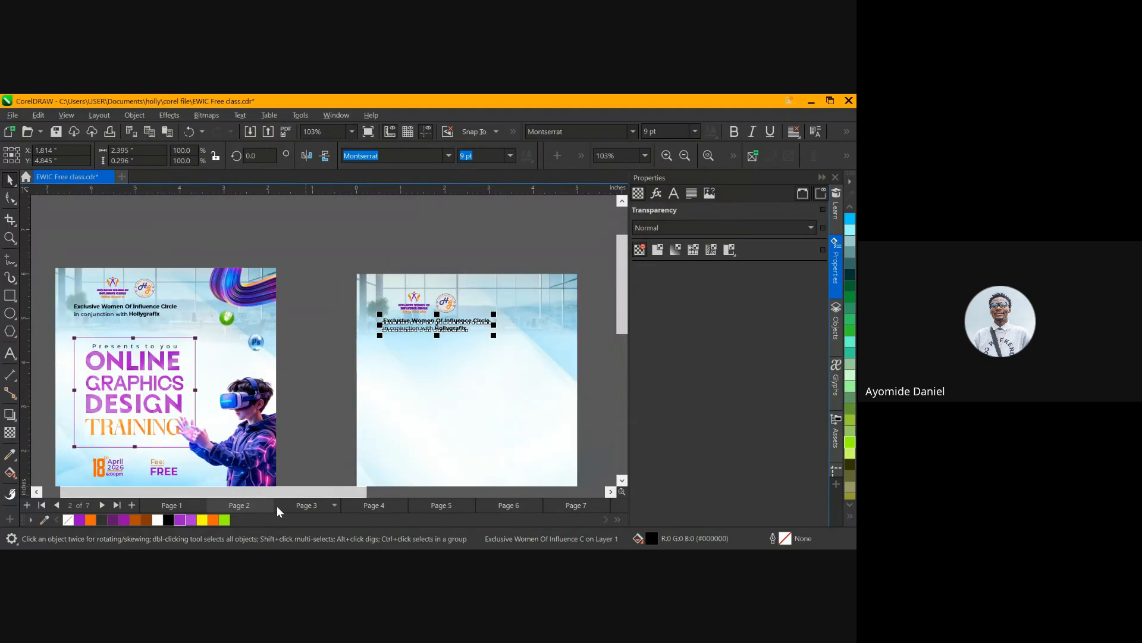
drag(282, 495, 313, 474)
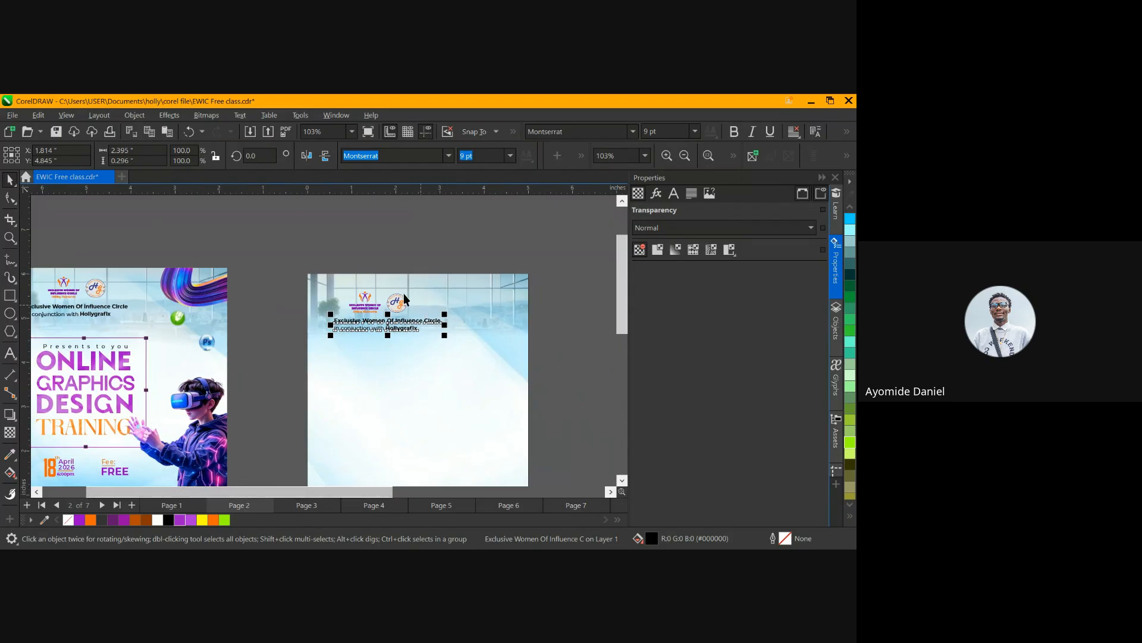
click(368, 301)
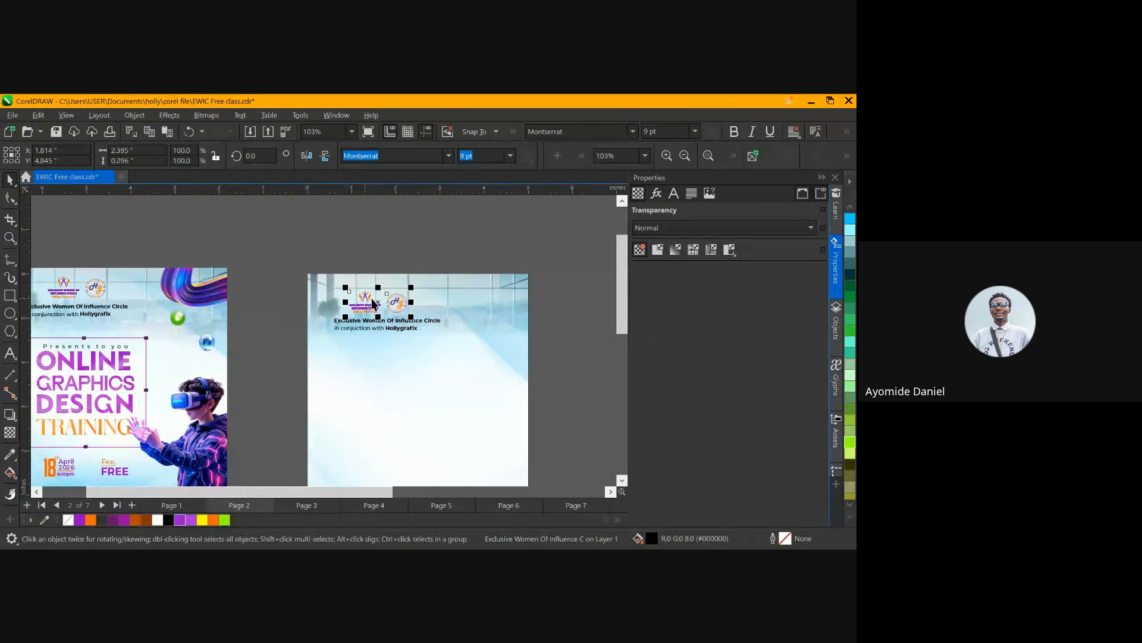
drag(381, 303, 369, 283)
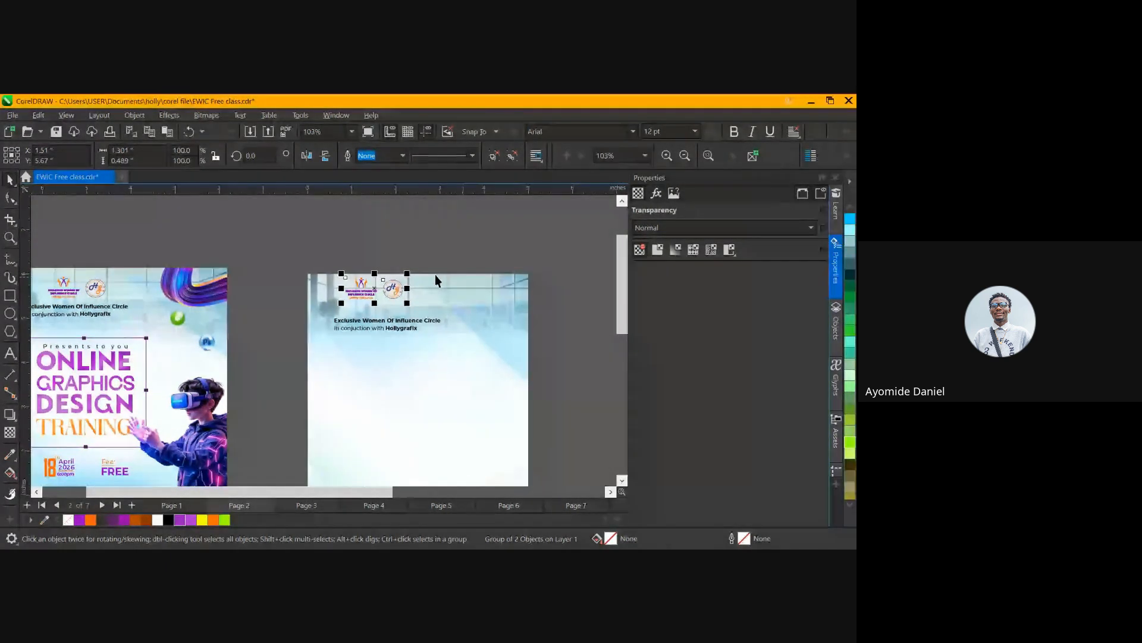
click(342, 257)
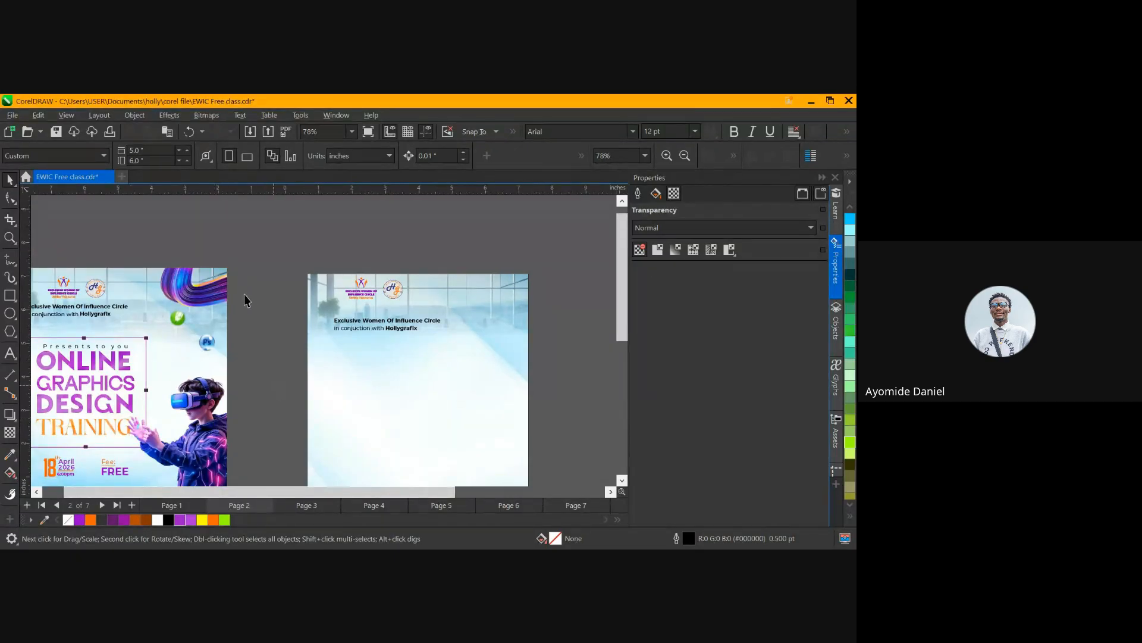
Open the finished flyer's PowerClip contents to examine the clipped elements, and close it without changes
scroll(247, 360, down, 1)
click(200, 456)
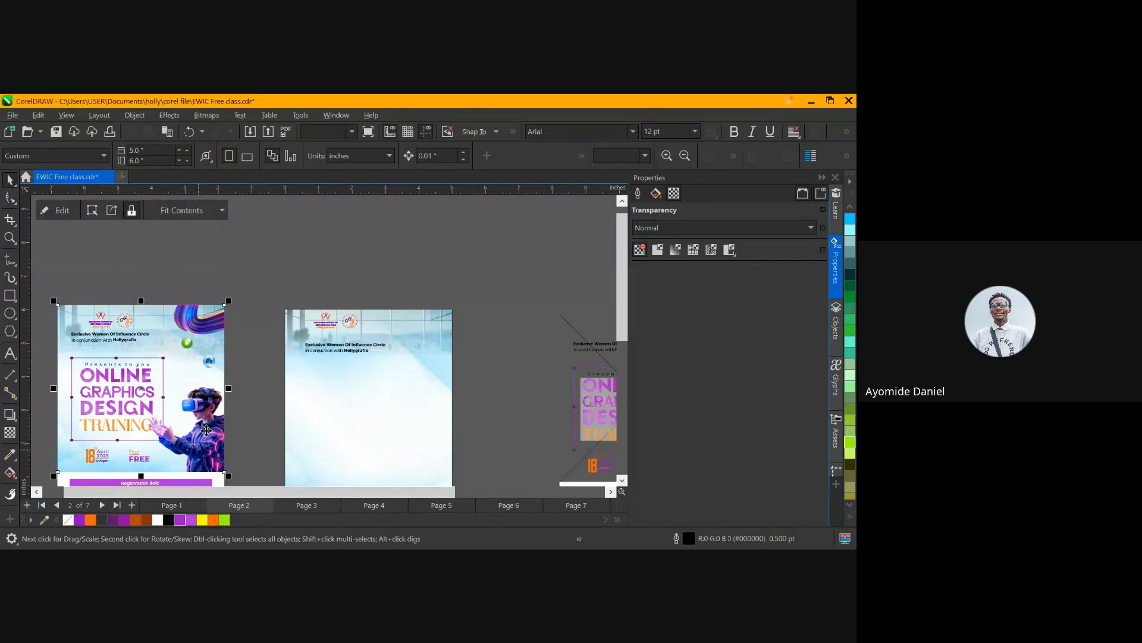
click(70, 210)
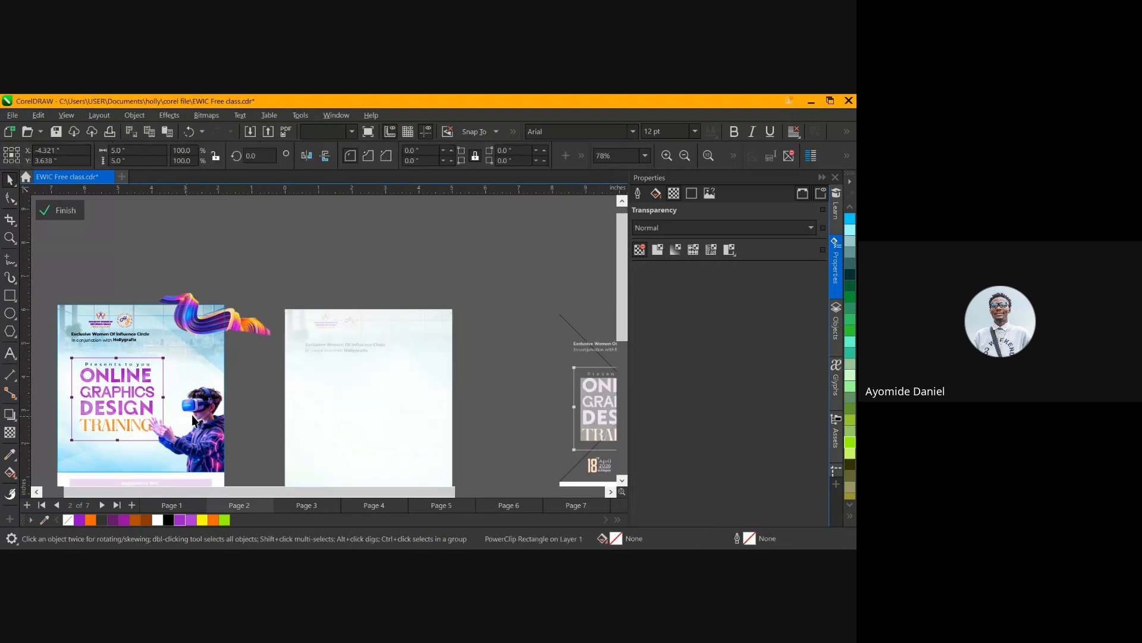
click(71, 211)
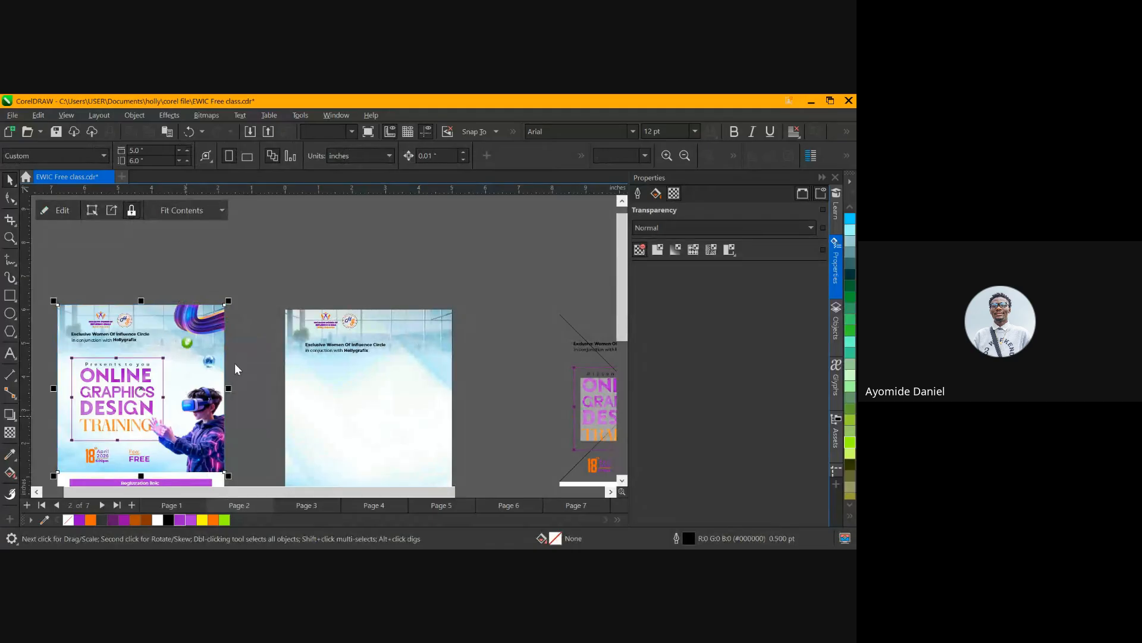
click(229, 414)
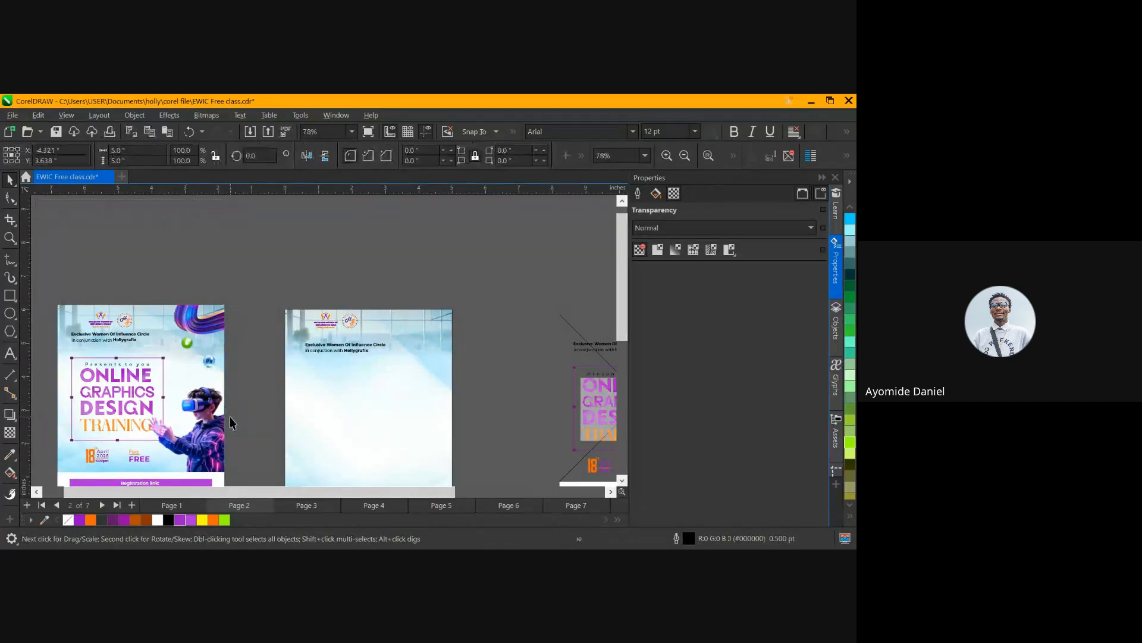
click(234, 383)
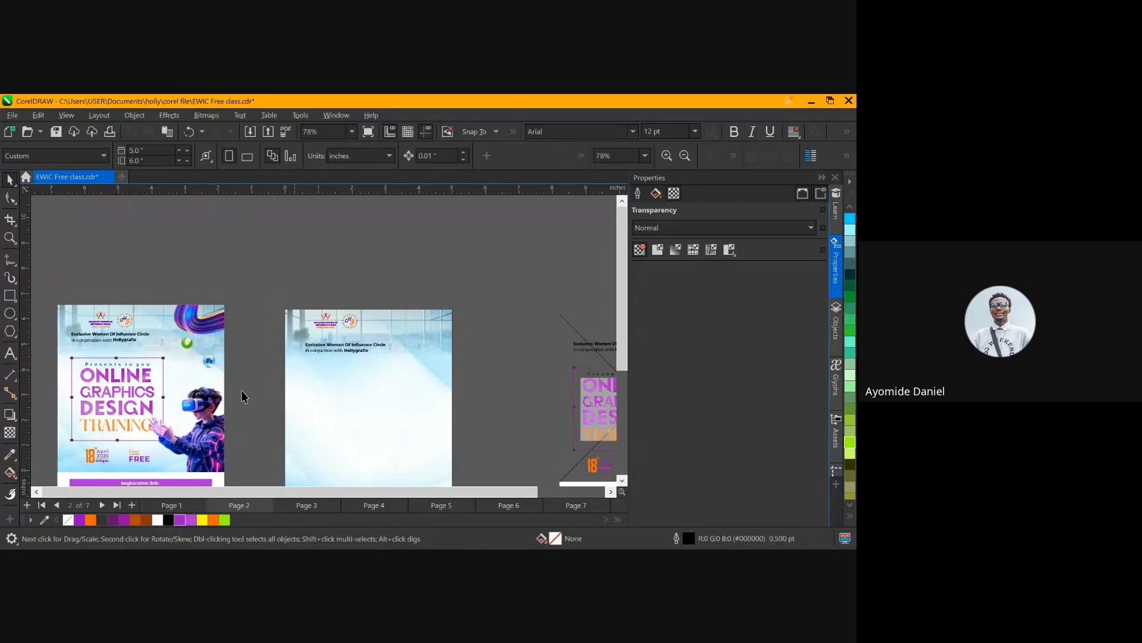
Move the grouped logos back down and slightly right, just above the two-line heading
scroll(216, 434, down, 1)
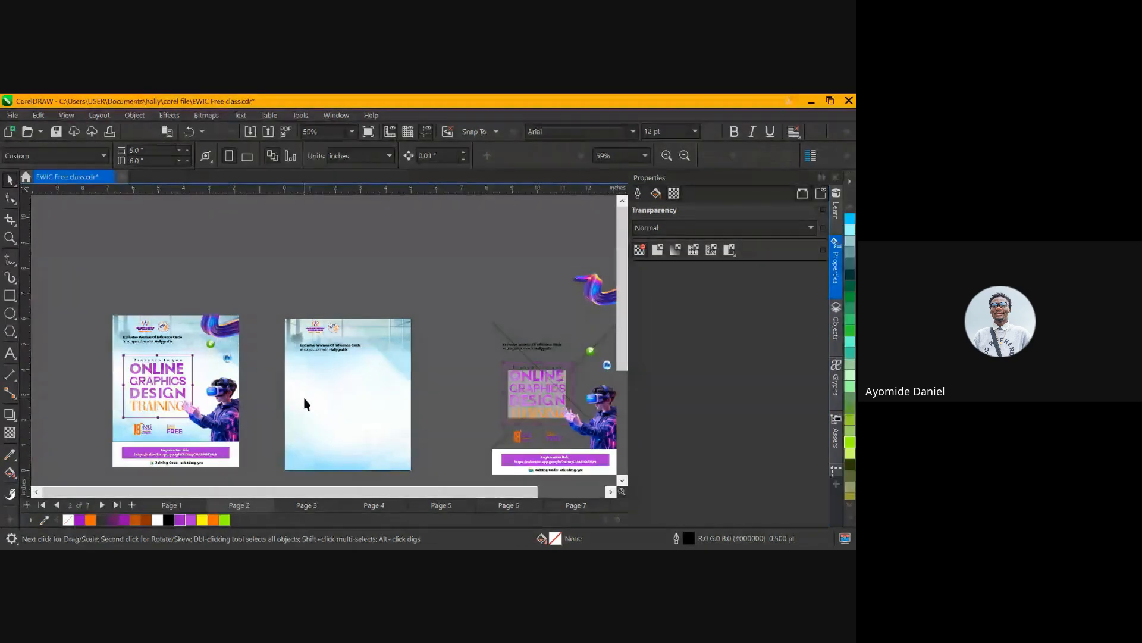
scroll(307, 394, up, 1)
scroll(336, 284, up, 1)
click(349, 269)
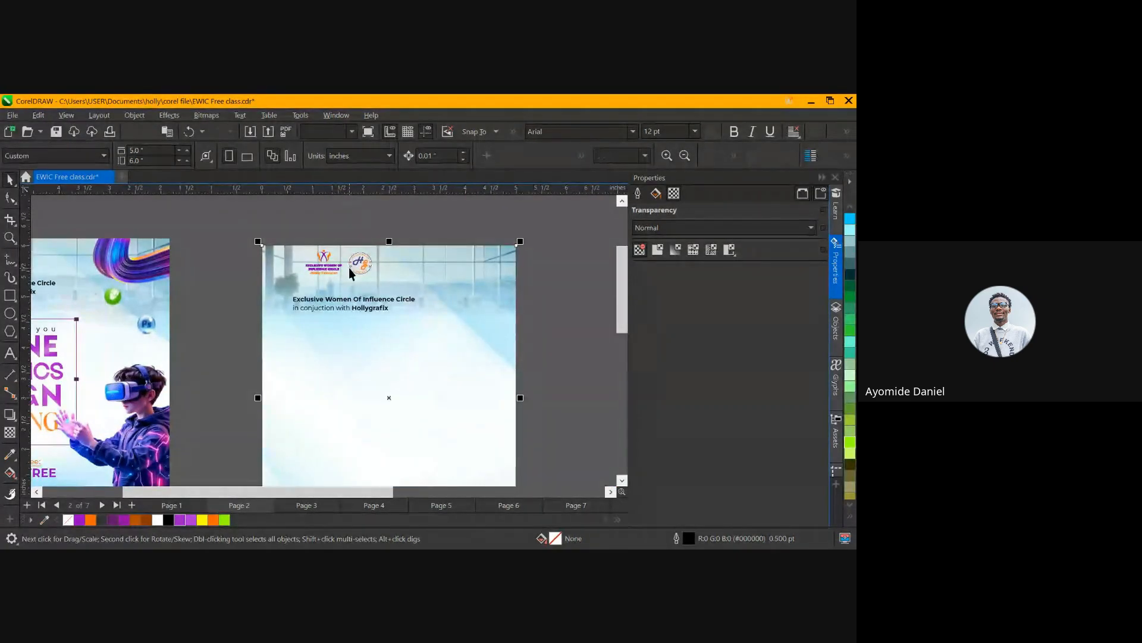
click(359, 262)
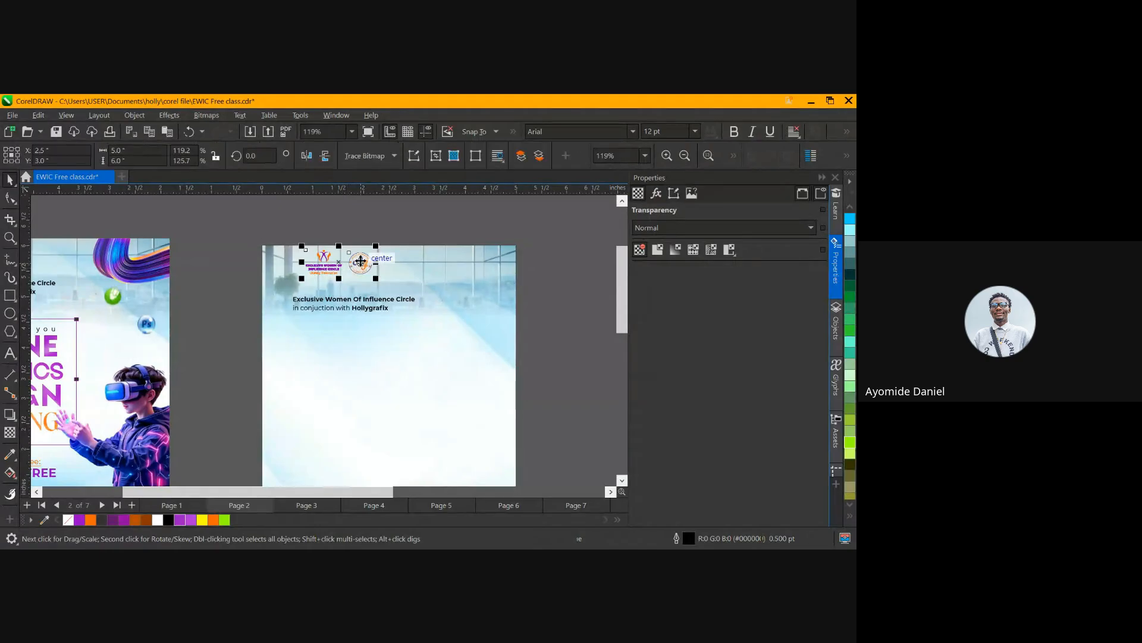
drag(350, 263, 363, 283)
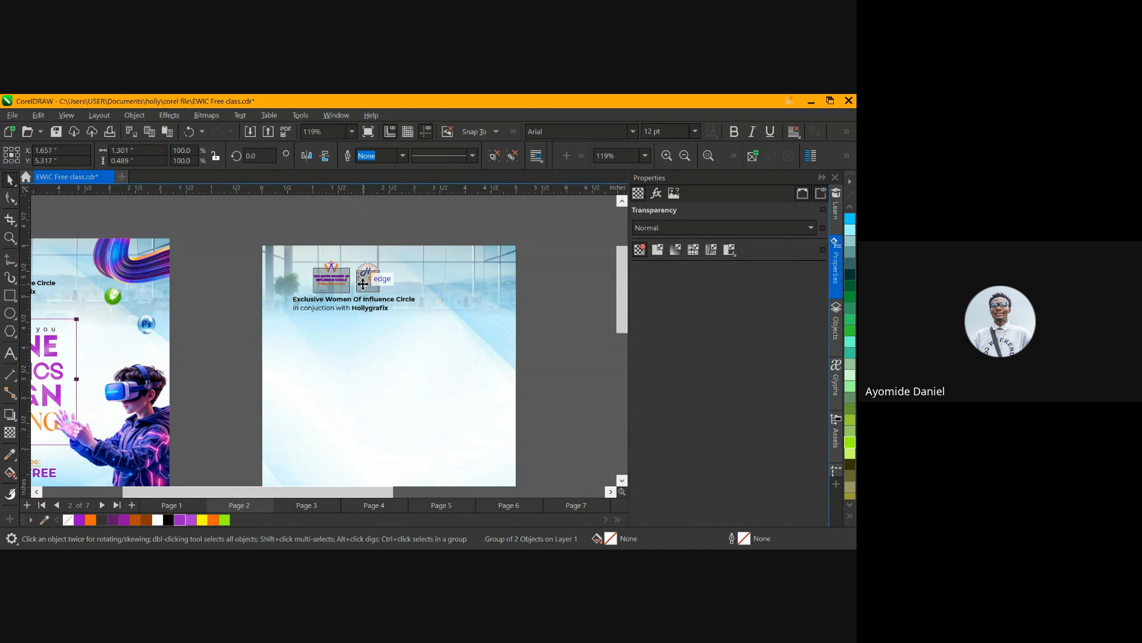
Place a horizontal guideline near the page's top edge and a vertical guideline at 0.541 inch inside the left edge
click(351, 221)
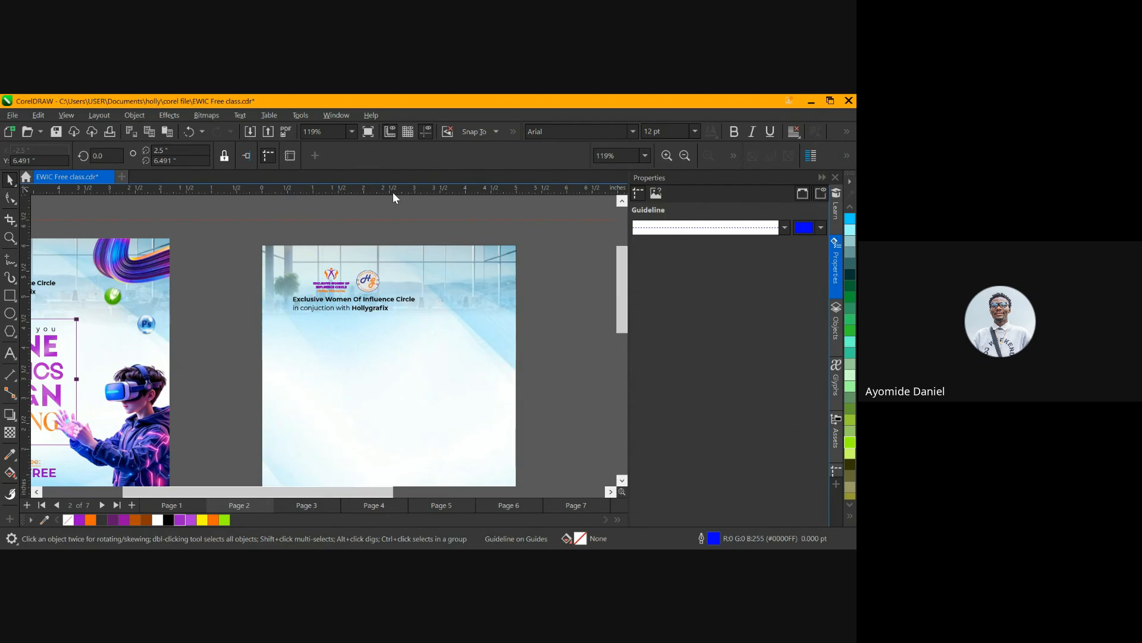
drag(339, 220, 350, 263)
drag(29, 314, 290, 312)
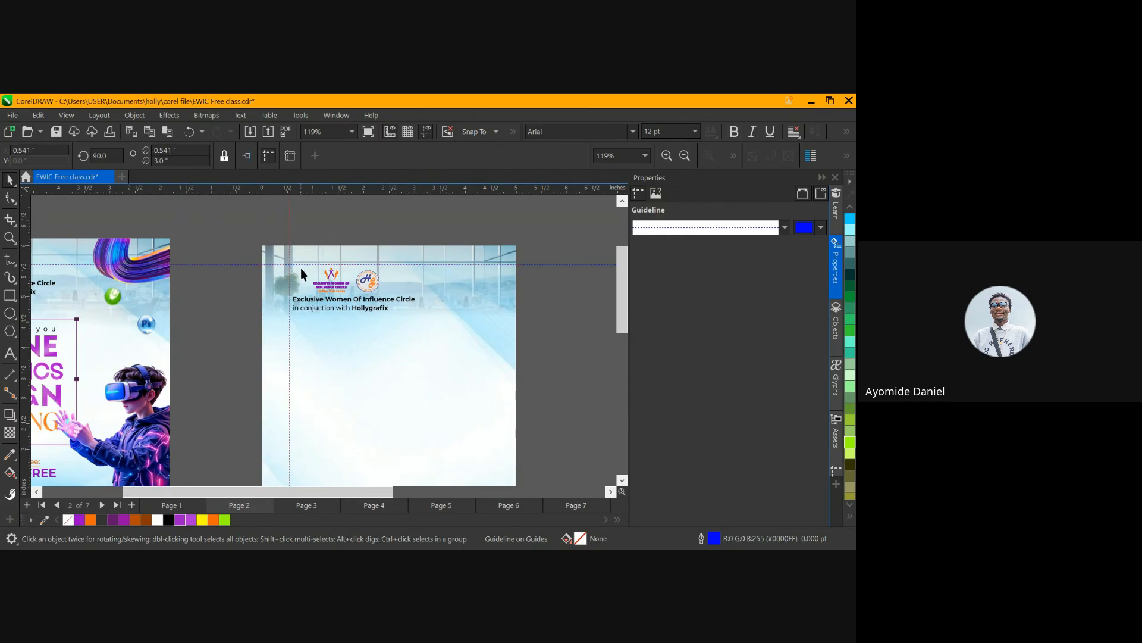
Shift the grouped logos right beneath the horizontal guideline, and align the heading's left edge with the vertical guideline slightly lower down
scroll(316, 295, up, 2)
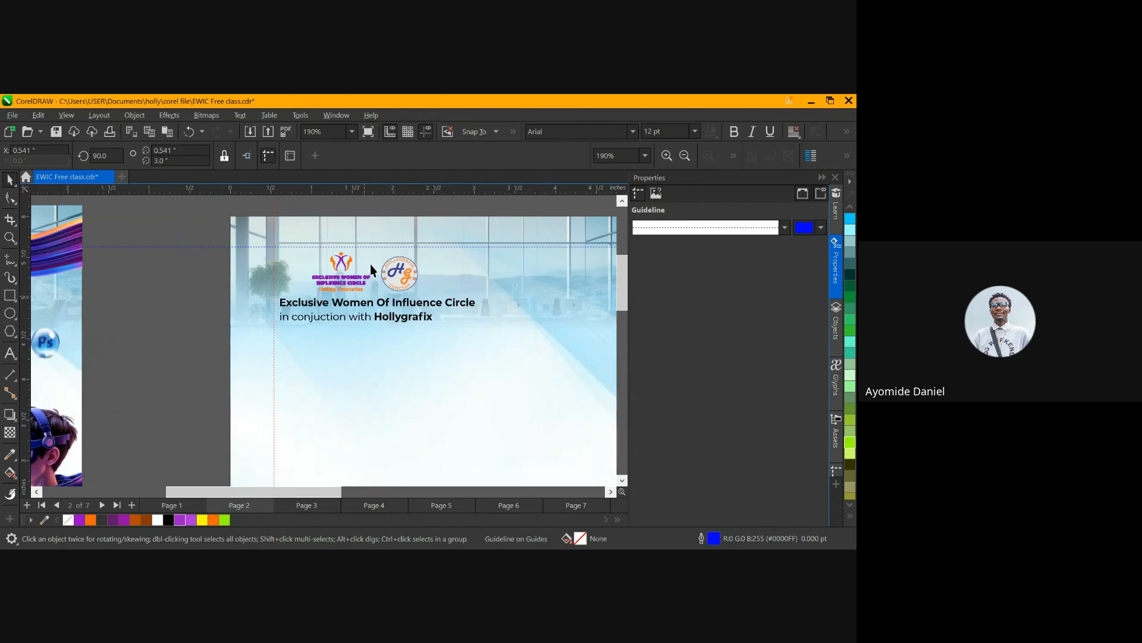
click(350, 272)
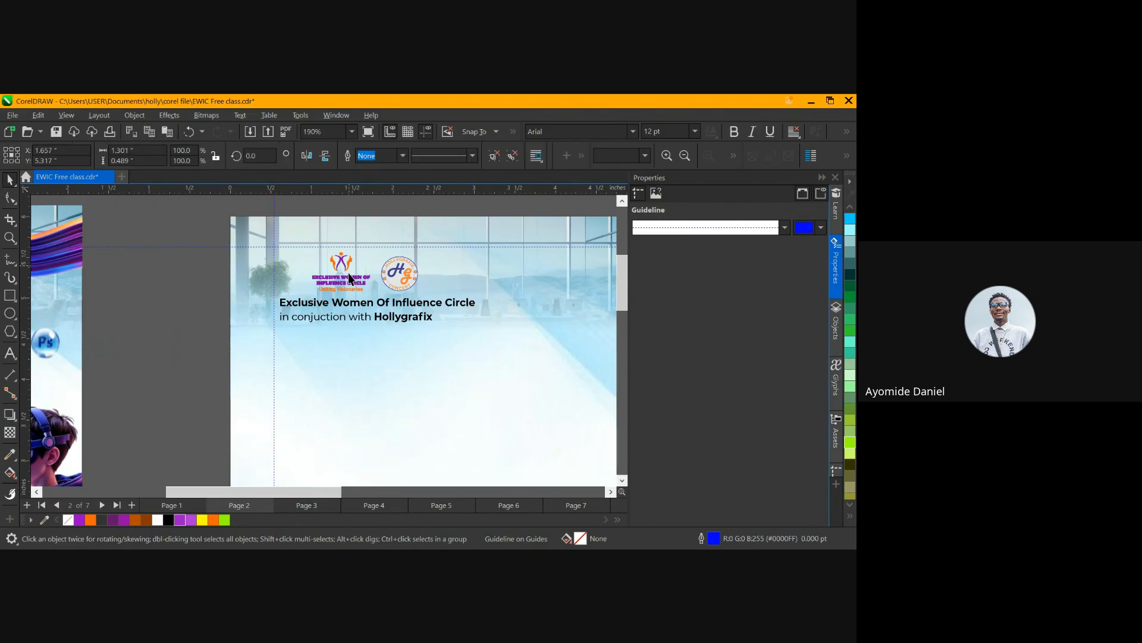
drag(346, 278, 365, 275)
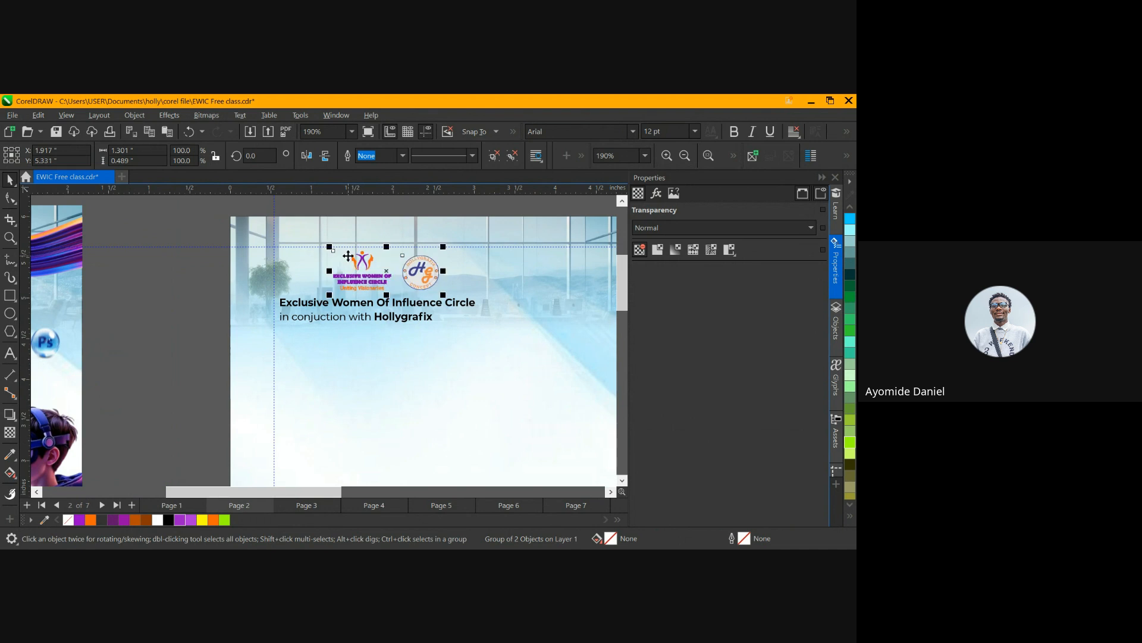
click(311, 308)
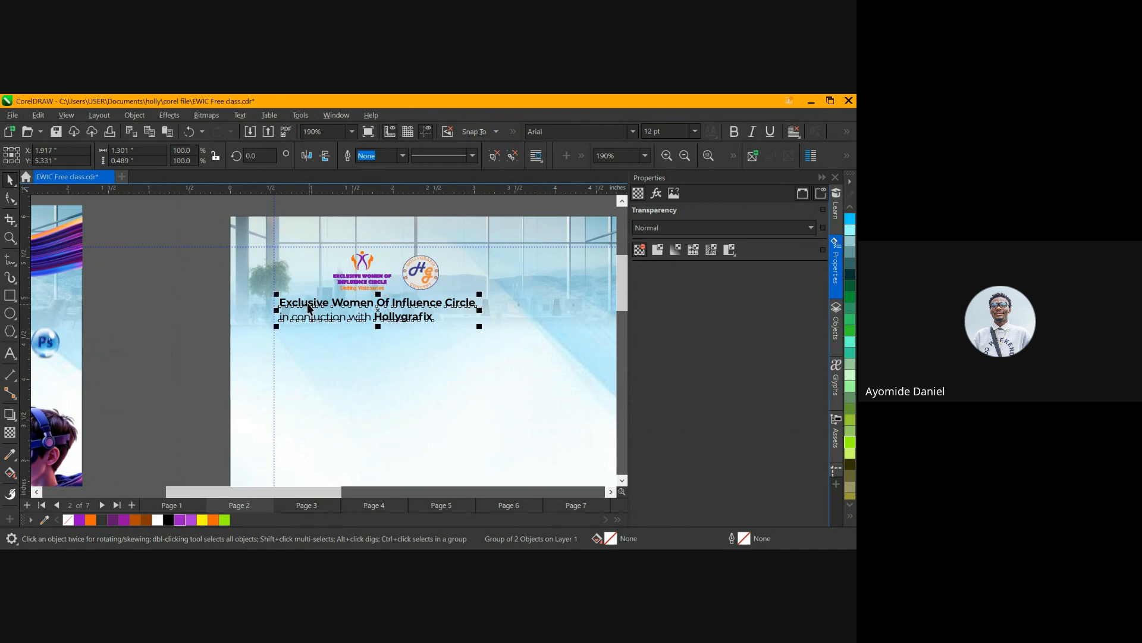
ctrl+click(308, 304)
drag(307, 300, 305, 314)
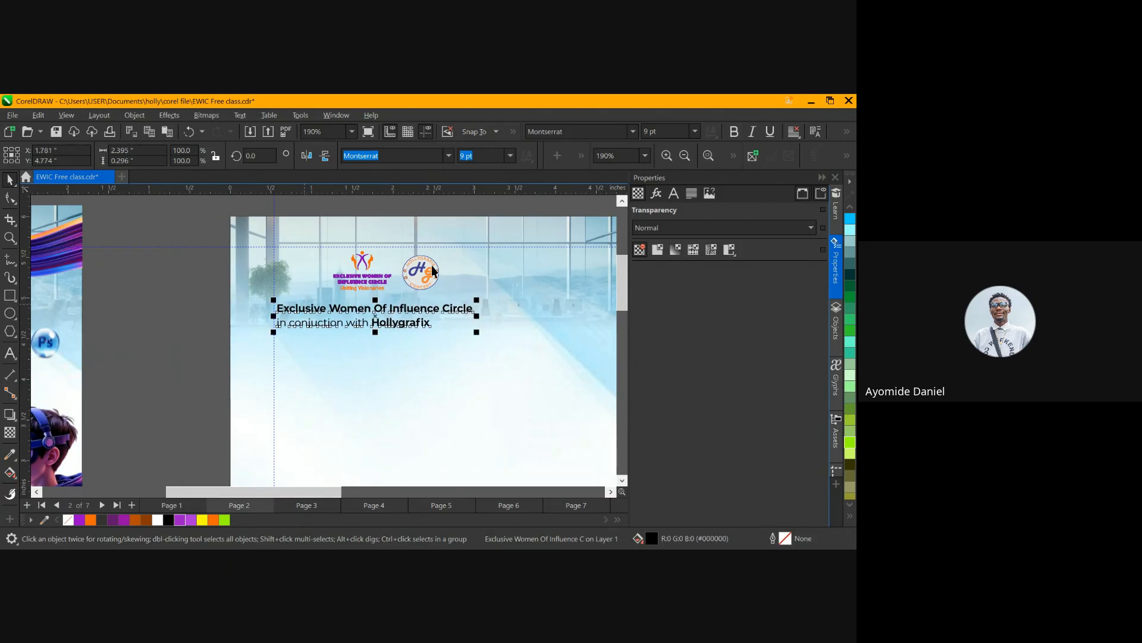
Delete the image of the boy in the VR headset inside the finished flyer's PowerClip and finish editing it
scroll(415, 276, down, 2)
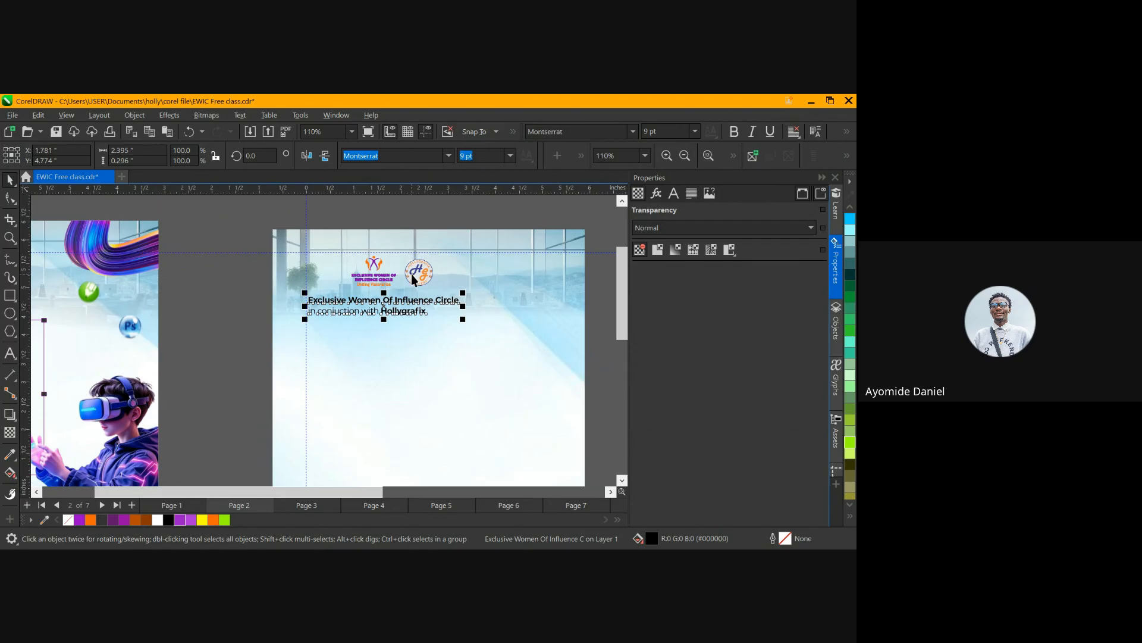
scroll(412, 275, down, 2)
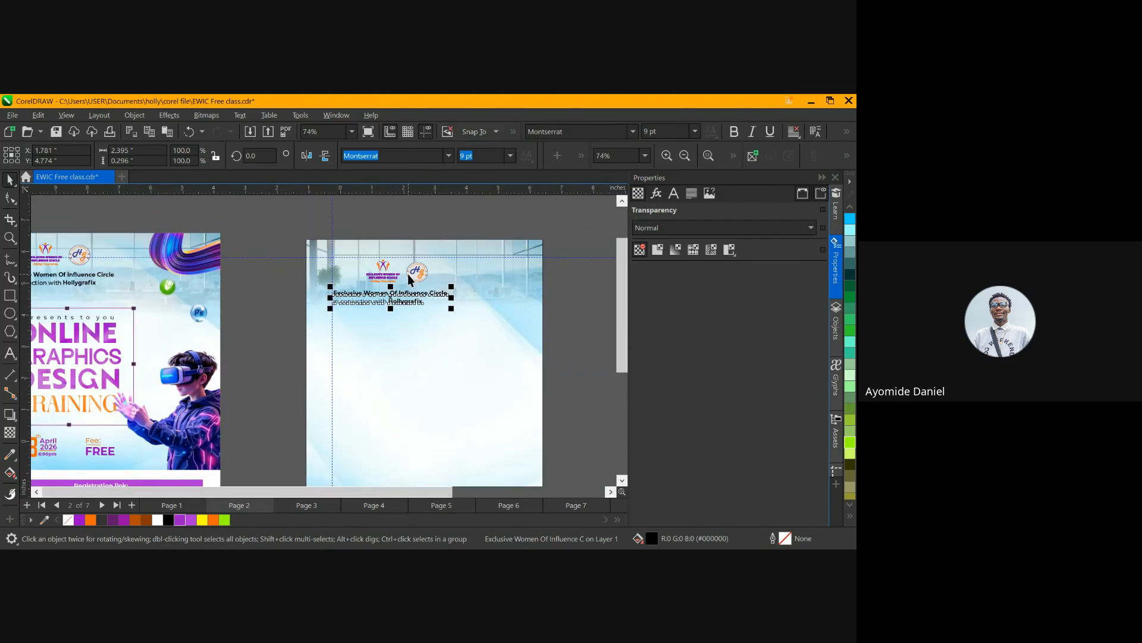
scroll(410, 277, down, 1)
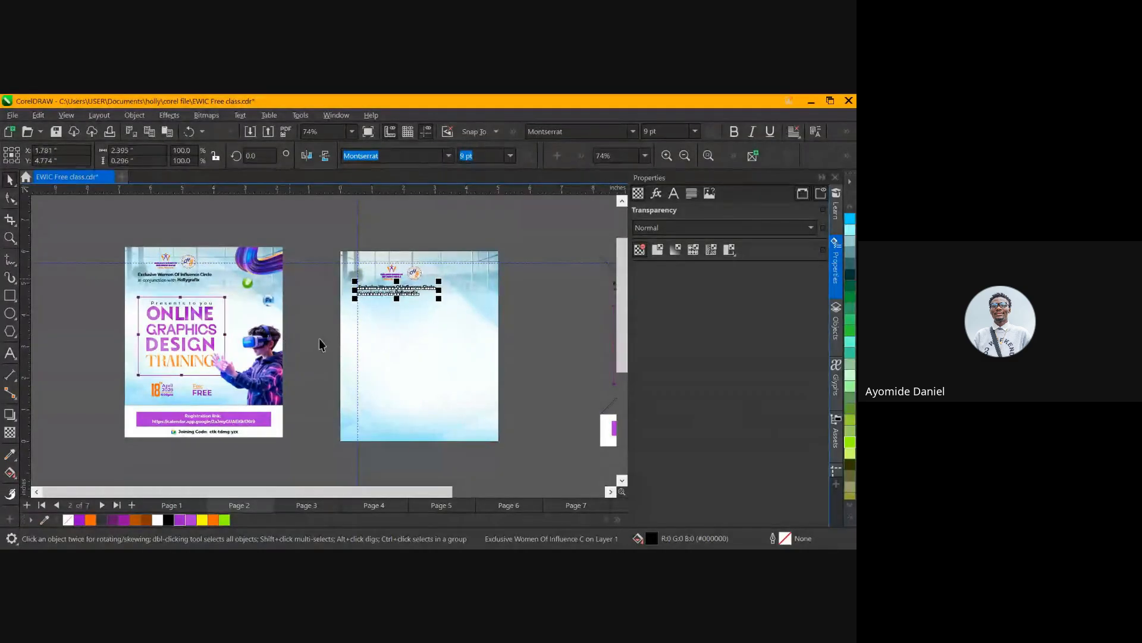
click(265, 366)
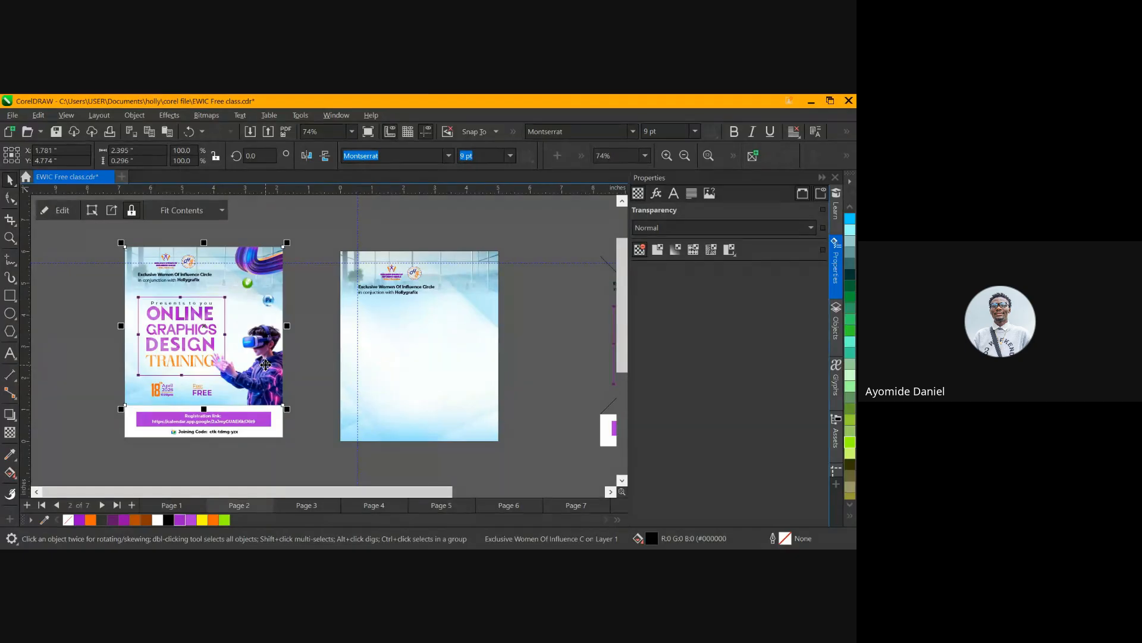
double_click(265, 365)
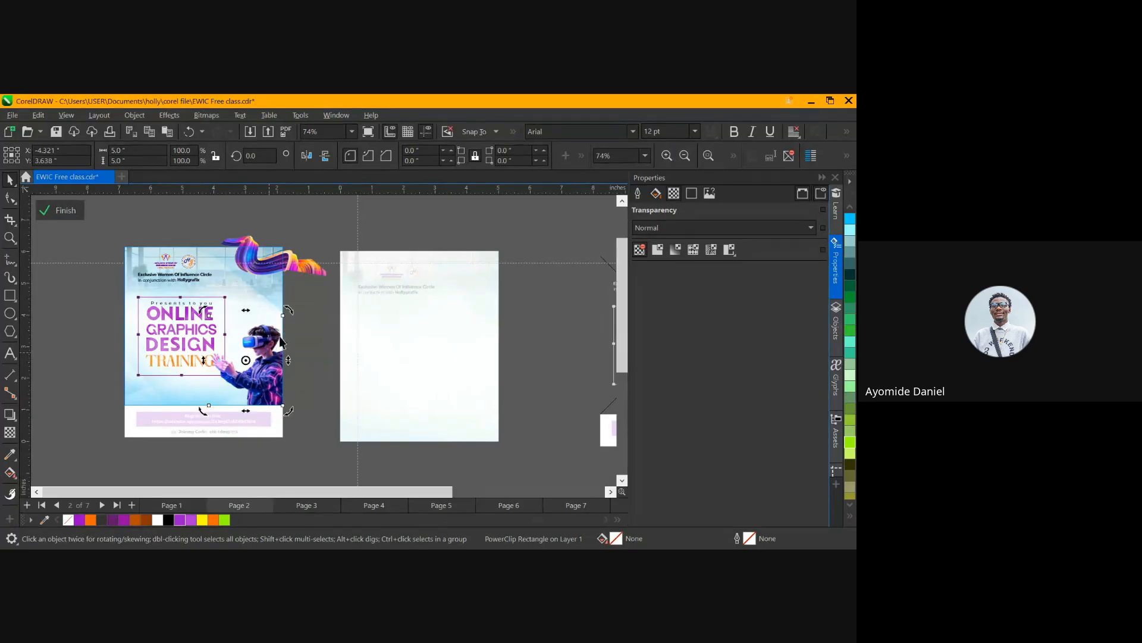
key(Delete)
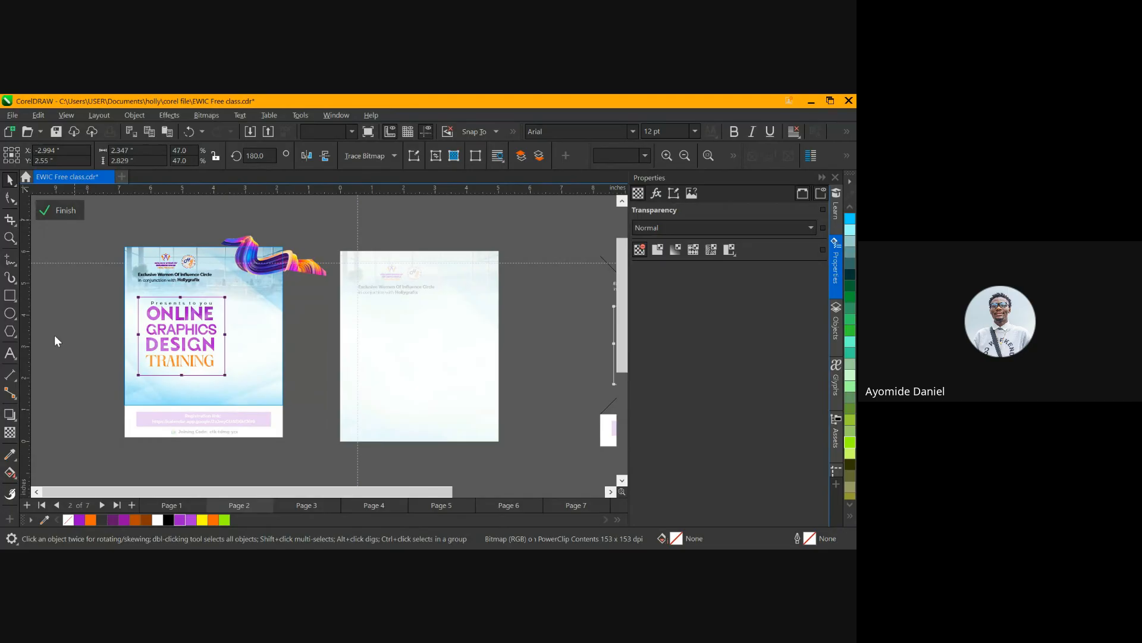
click(73, 207)
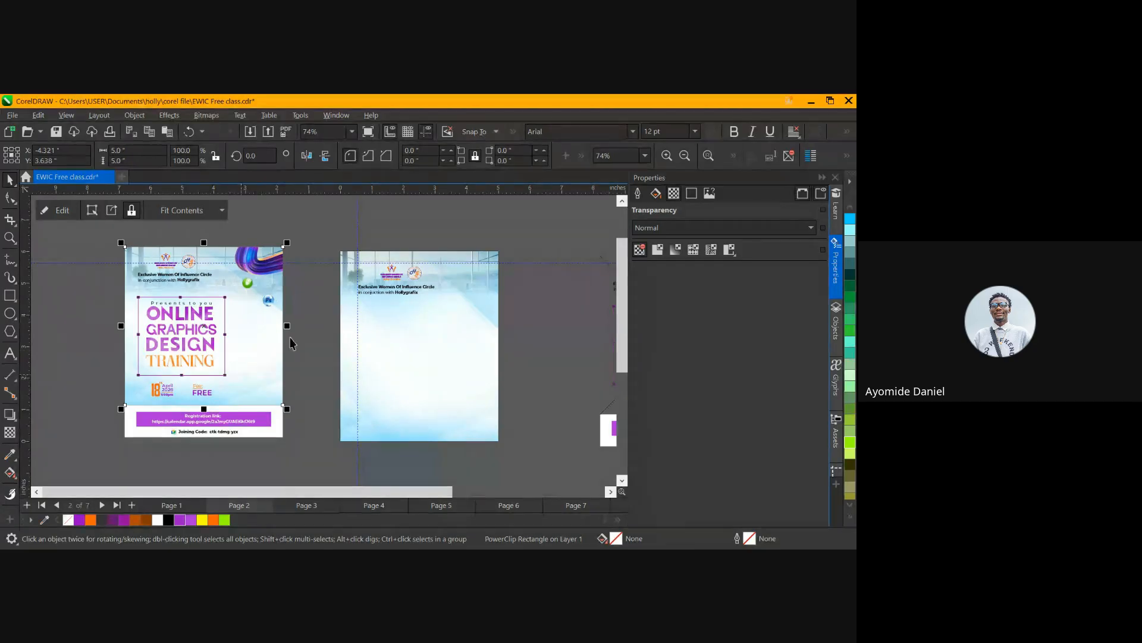
Reopen the finished flyer's PowerClip, restore the deleted image of the boy in the VR headset, and finish editing
ctrl+click(149, 295)
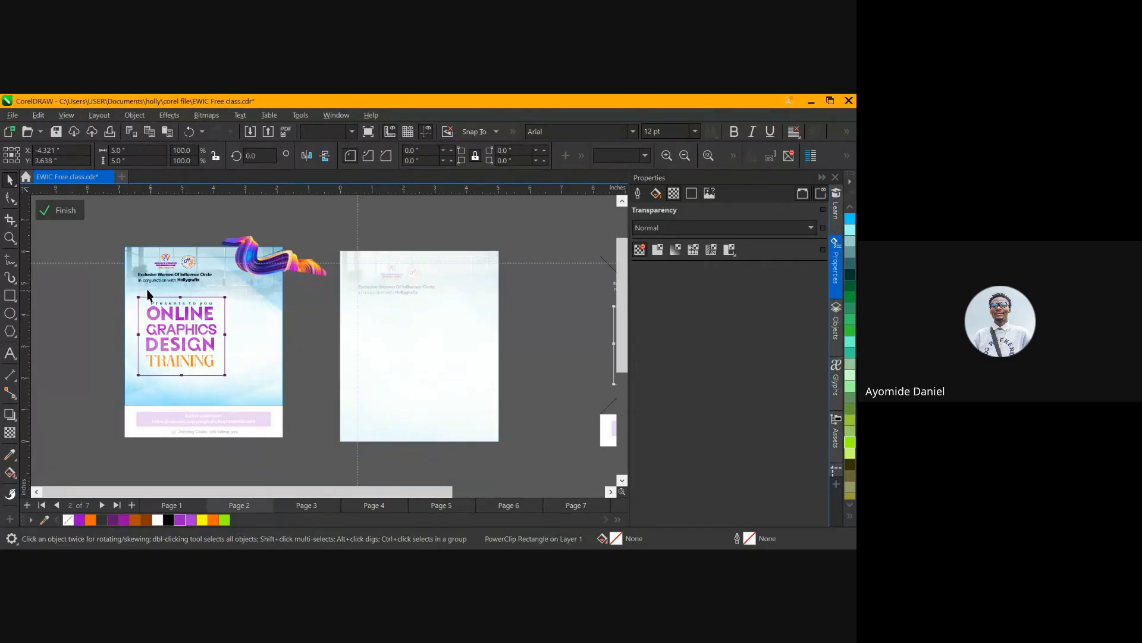
key(ctrl+v)
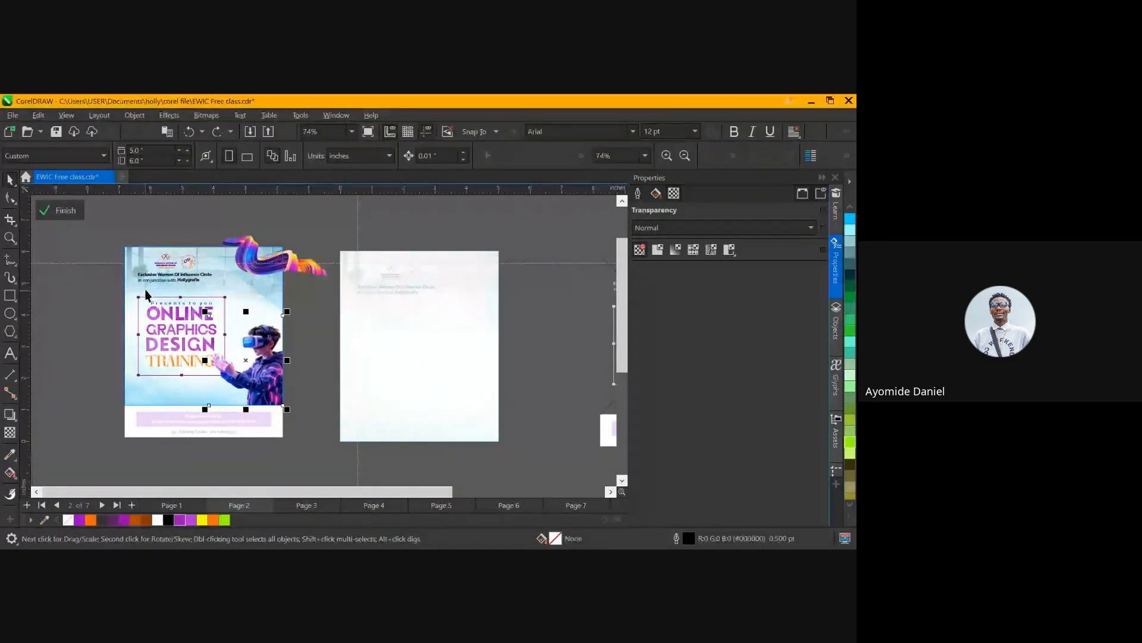
click(78, 210)
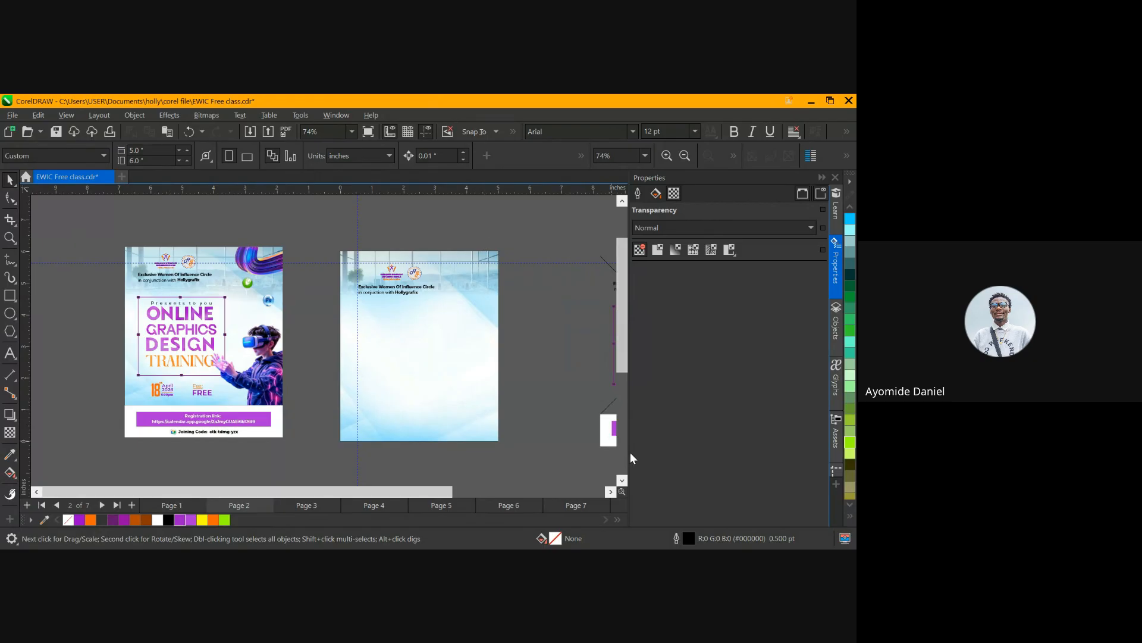
Add the text "Presents" on the new flyer below the two-line heading
scroll(623, 326, up, 1)
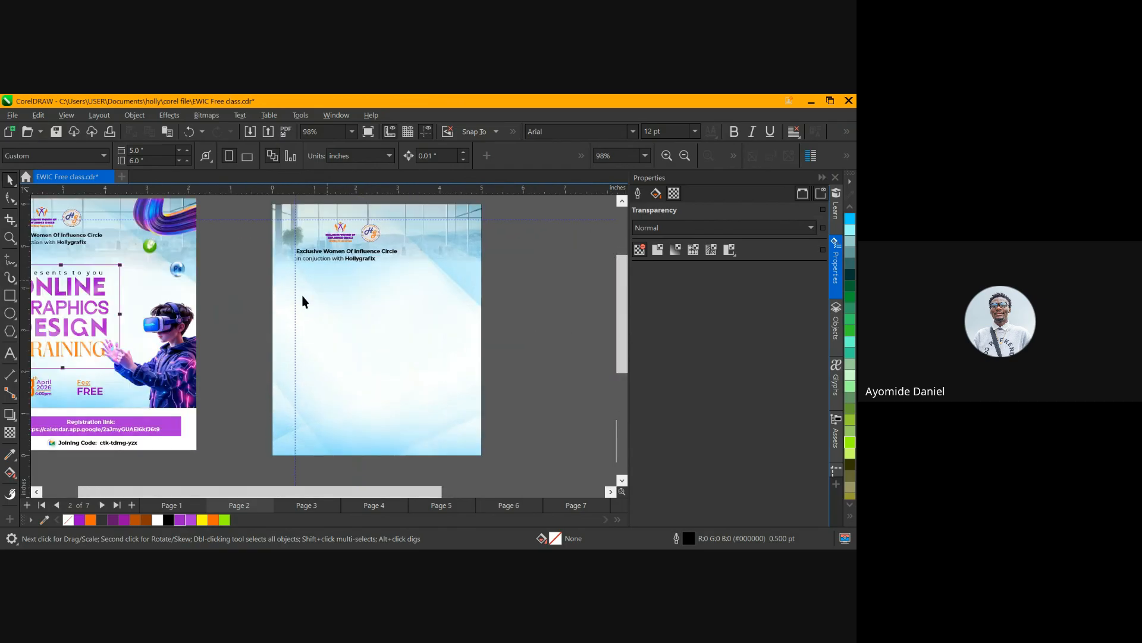
scroll(306, 288, down, 1)
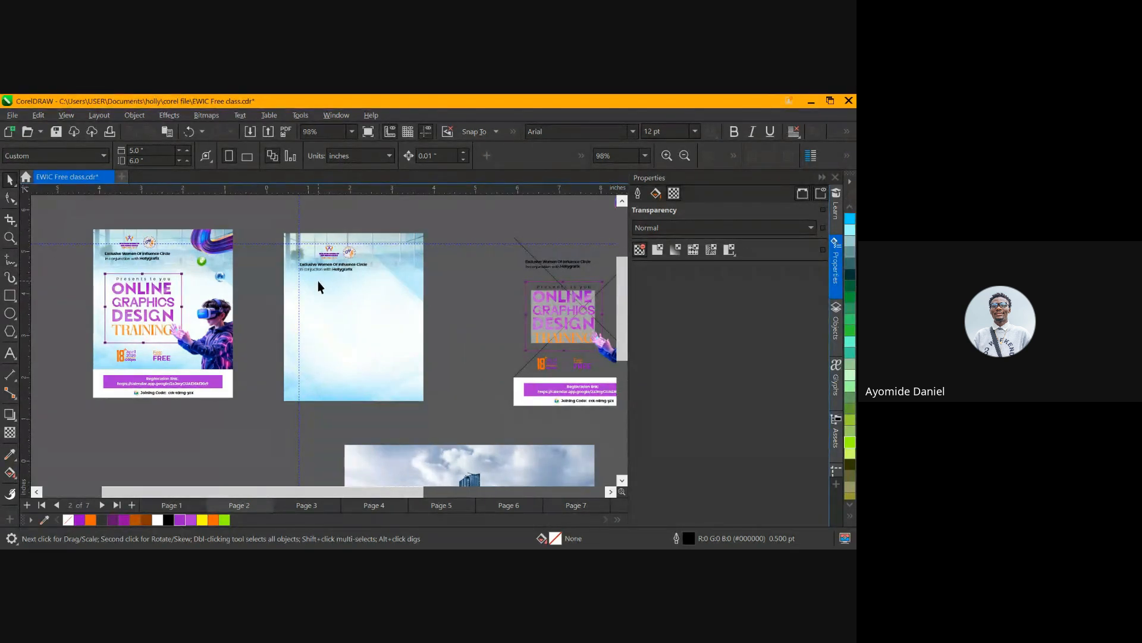
scroll(318, 281, up, 1)
click(10, 352)
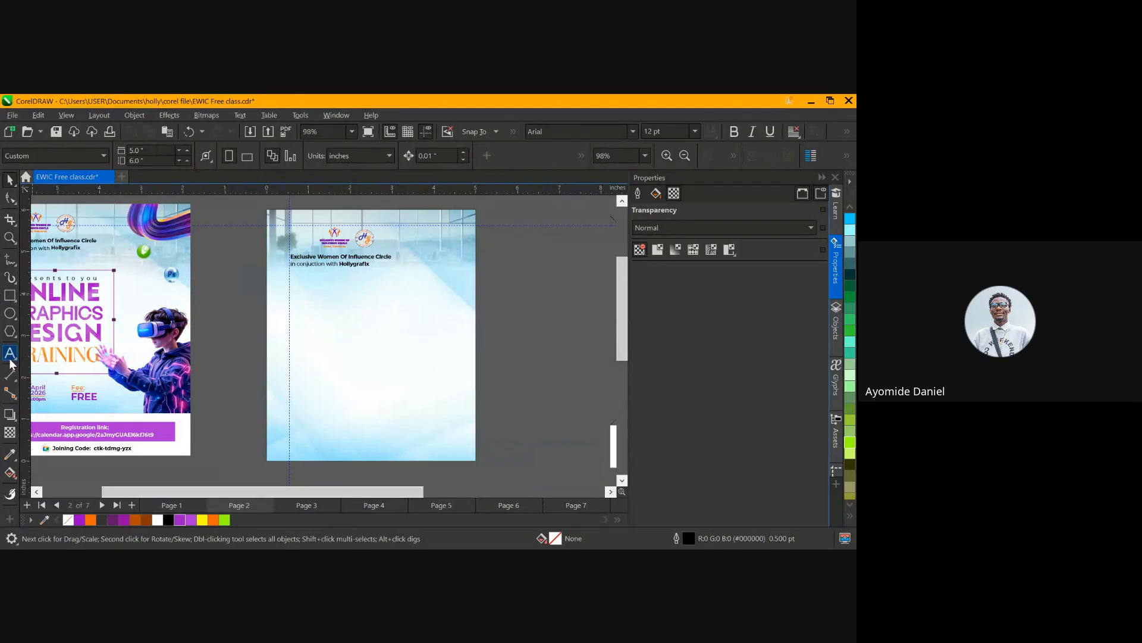
click(335, 313)
text(Presents)
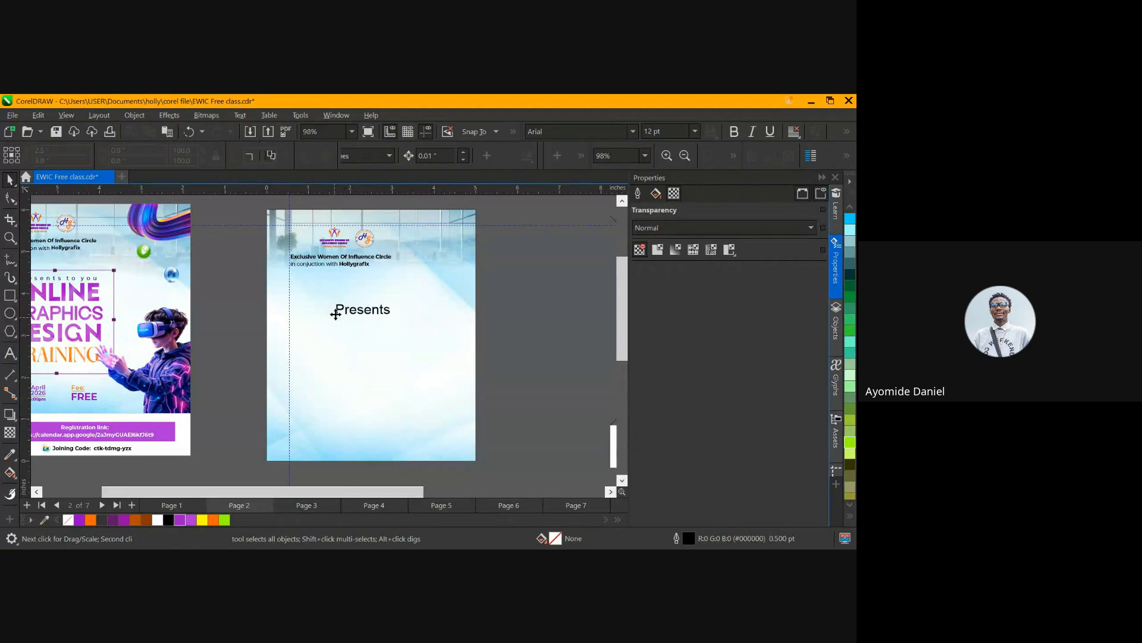
Extend the text below the heading to read "Presents to you"
key(Escape)
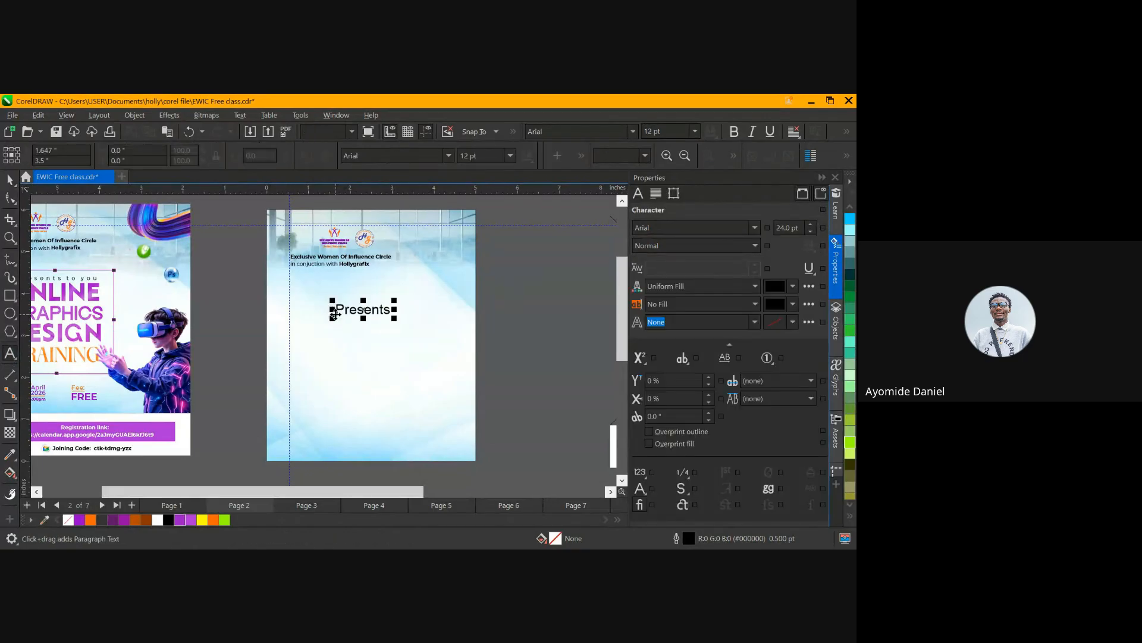
text(to you)
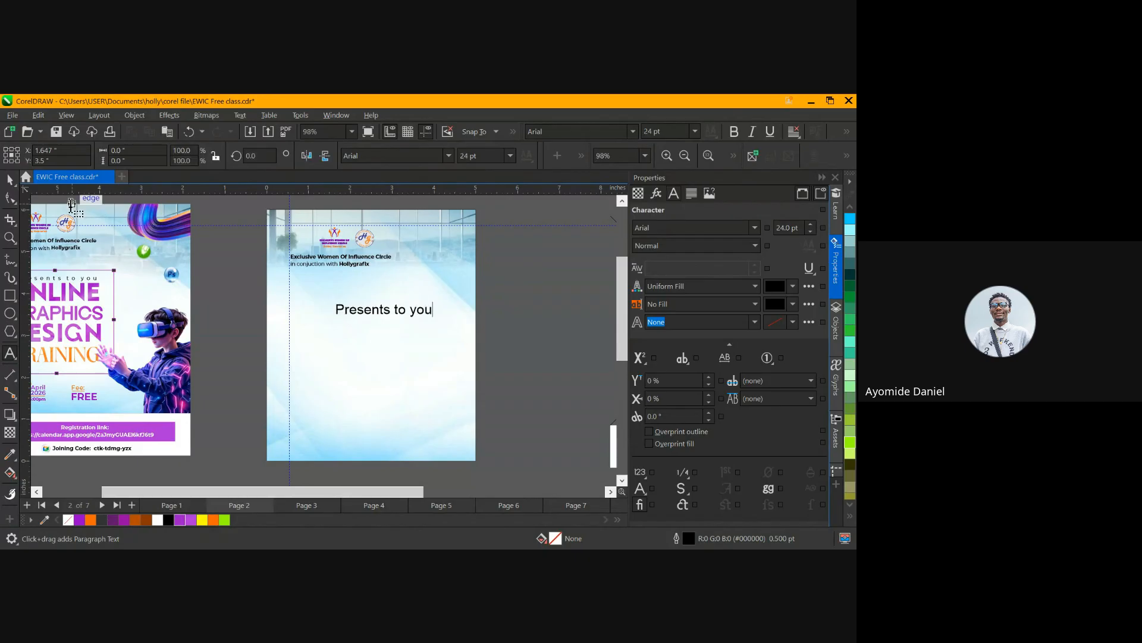
key(Escape)
click(10, 179)
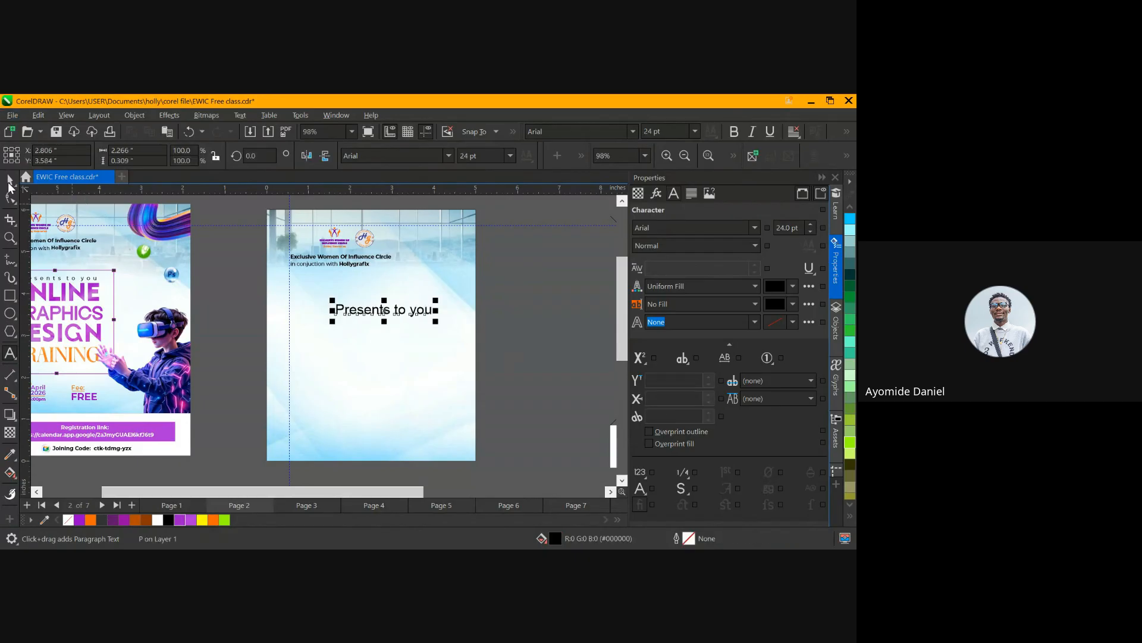
Set the "Presents to you" text in Montserrat Medium
click(453, 156)
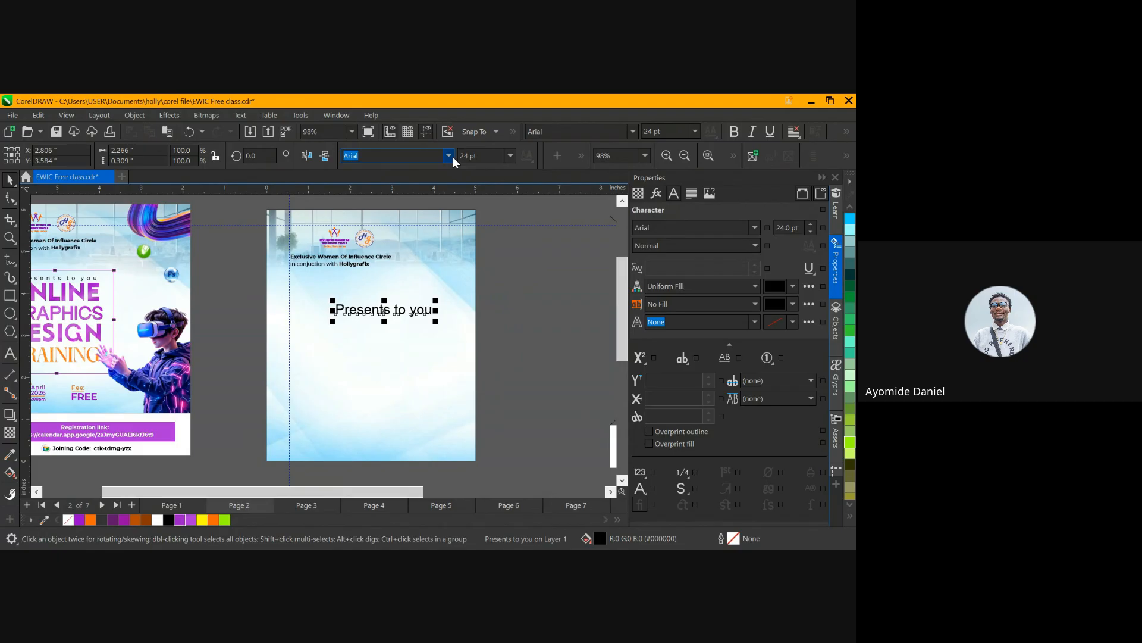
text(Monts)
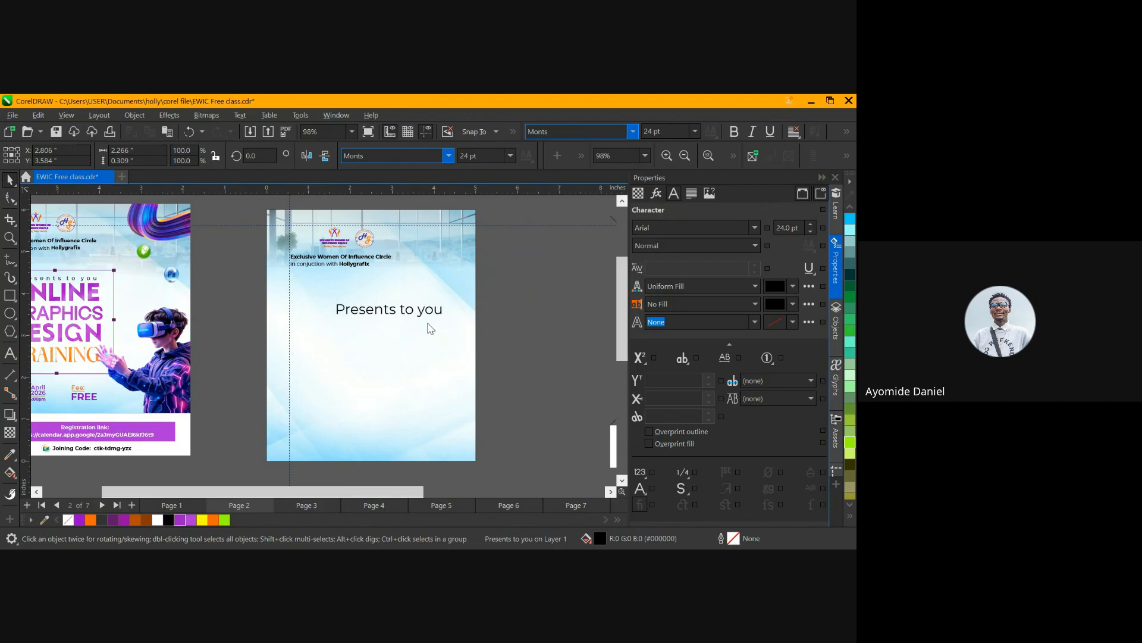
click(430, 315)
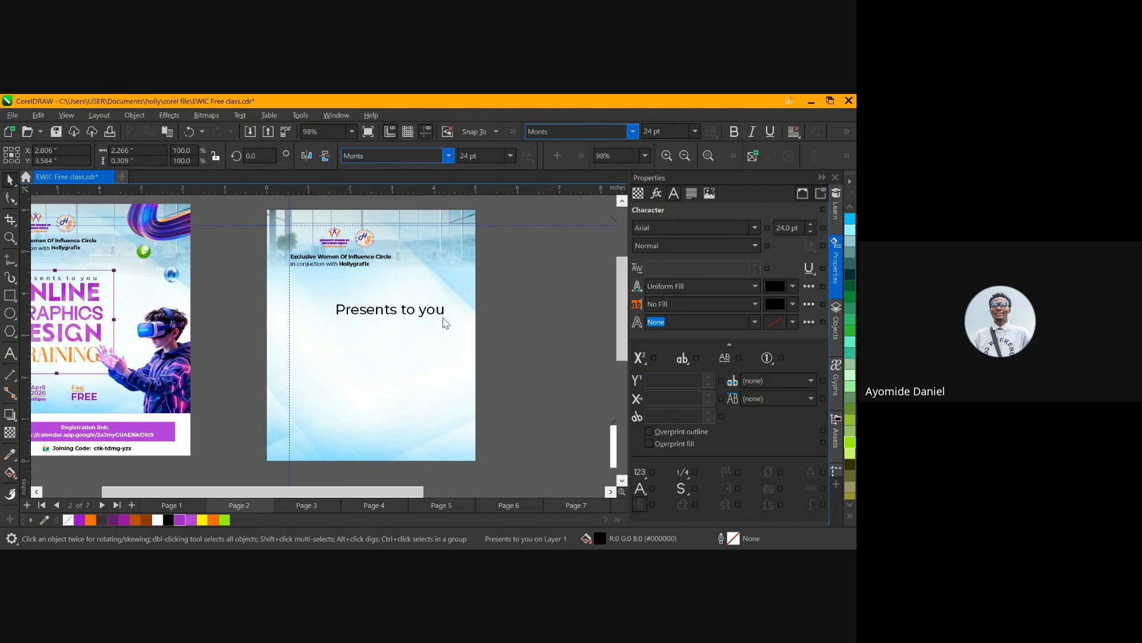
click(381, 311)
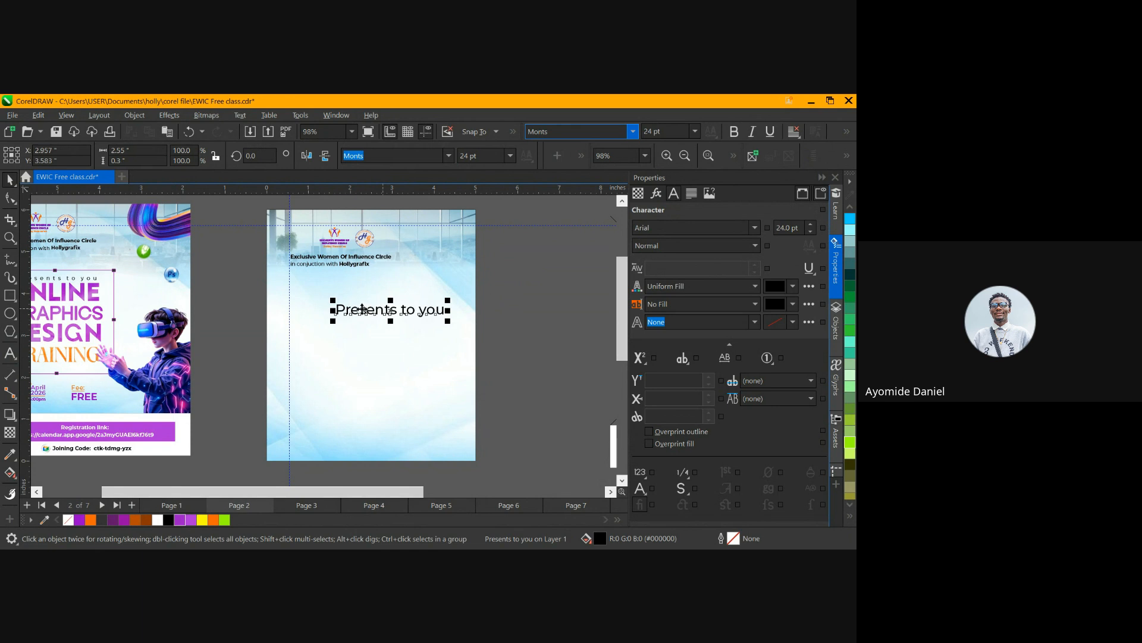
key(Return)
Move "Presents to you" left toward the vertical guideline and scale it down to about 16 pt
drag(351, 310, 312, 311)
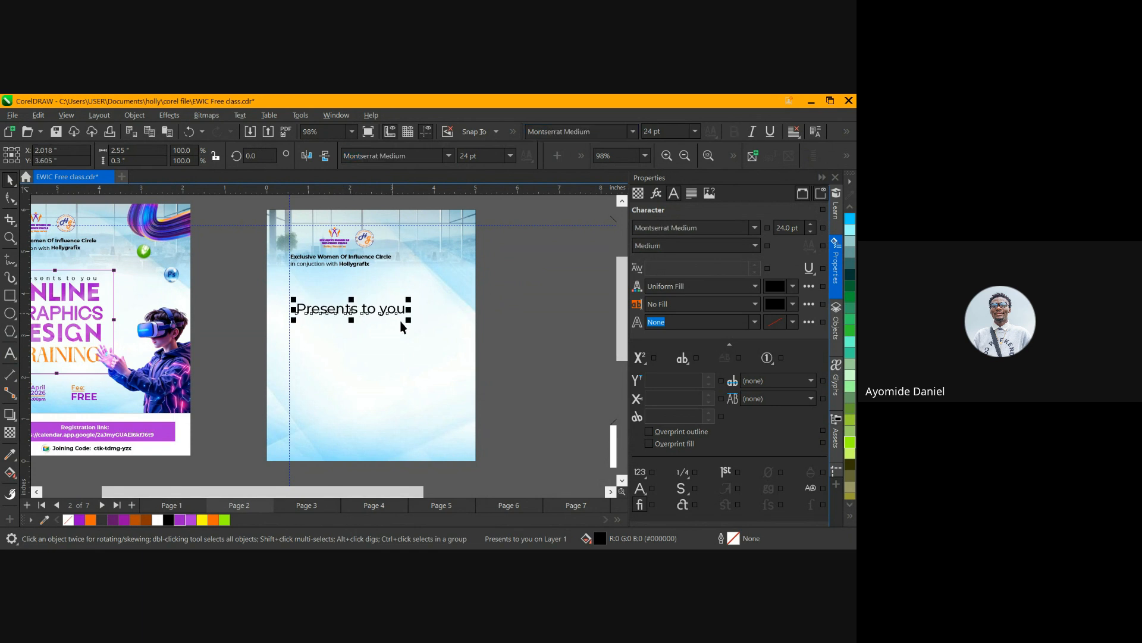
drag(410, 322, 343, 304)
scroll(35, 278, up, 1)
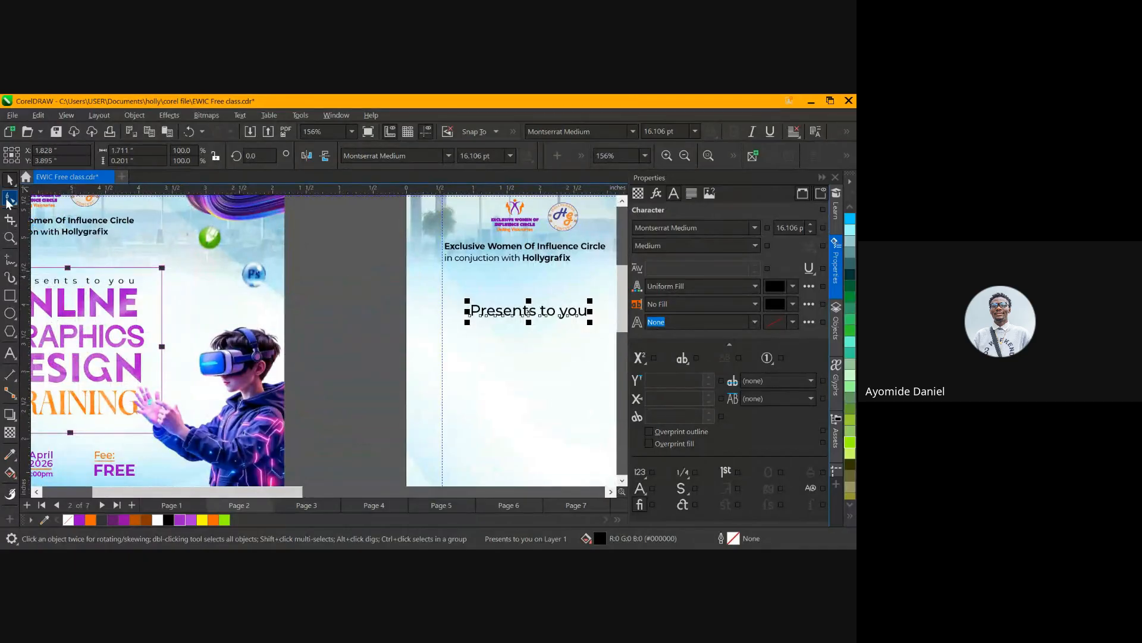
Widen the letter spacing of "Presents to you" until the line is about 2.1 inches wide
click(8, 202)
drag(592, 324, 608, 321)
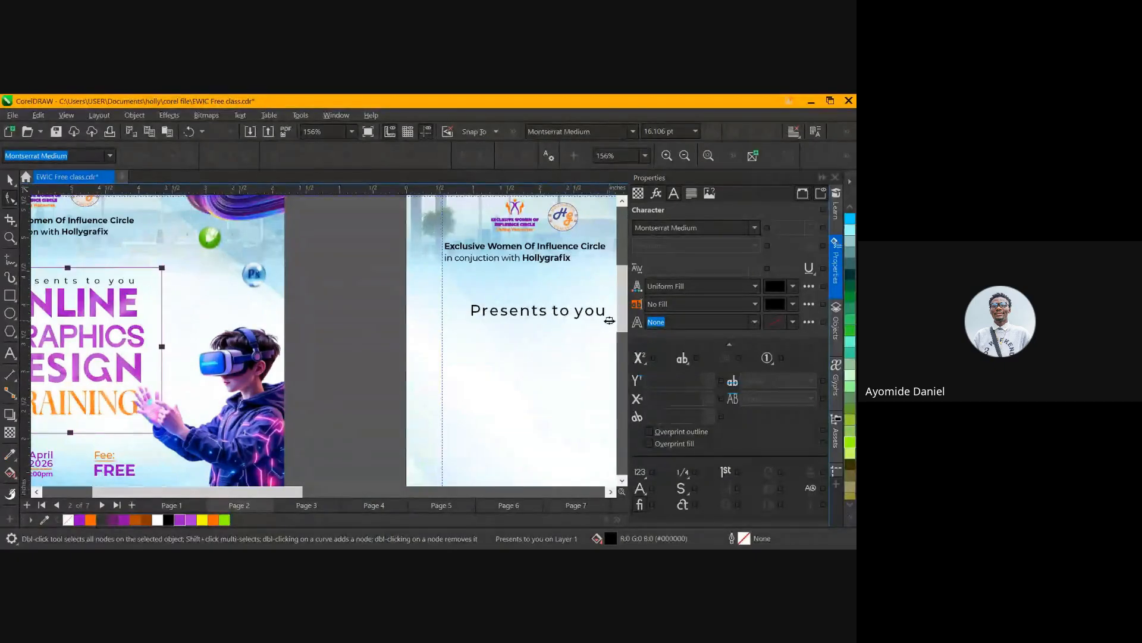
drag(236, 494, 250, 493)
drag(571, 325, 583, 324)
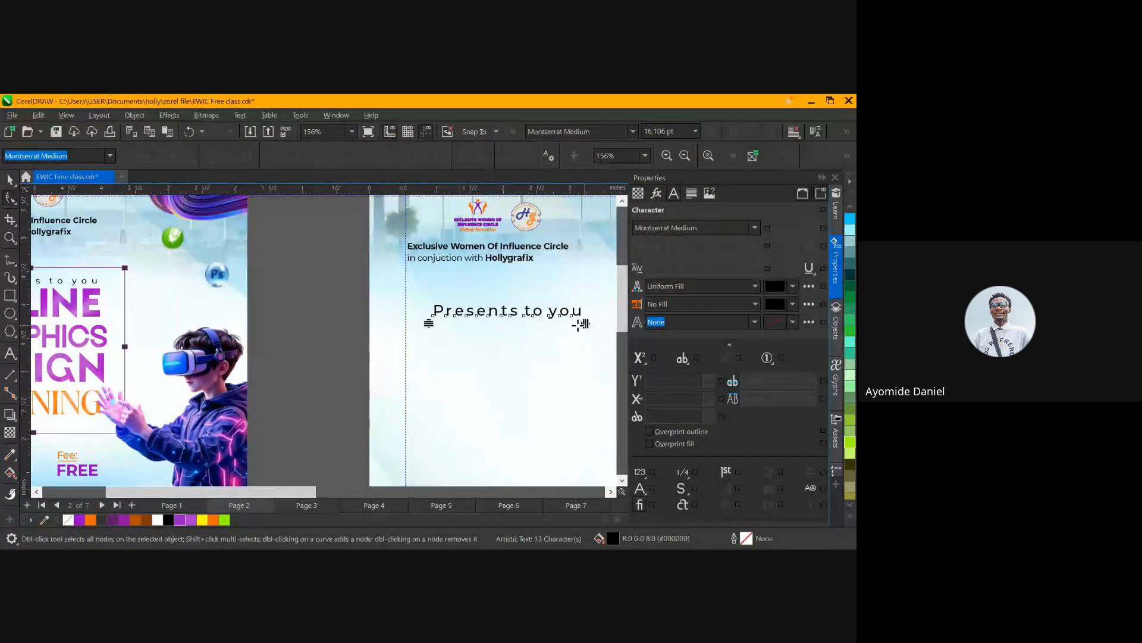
key(space)
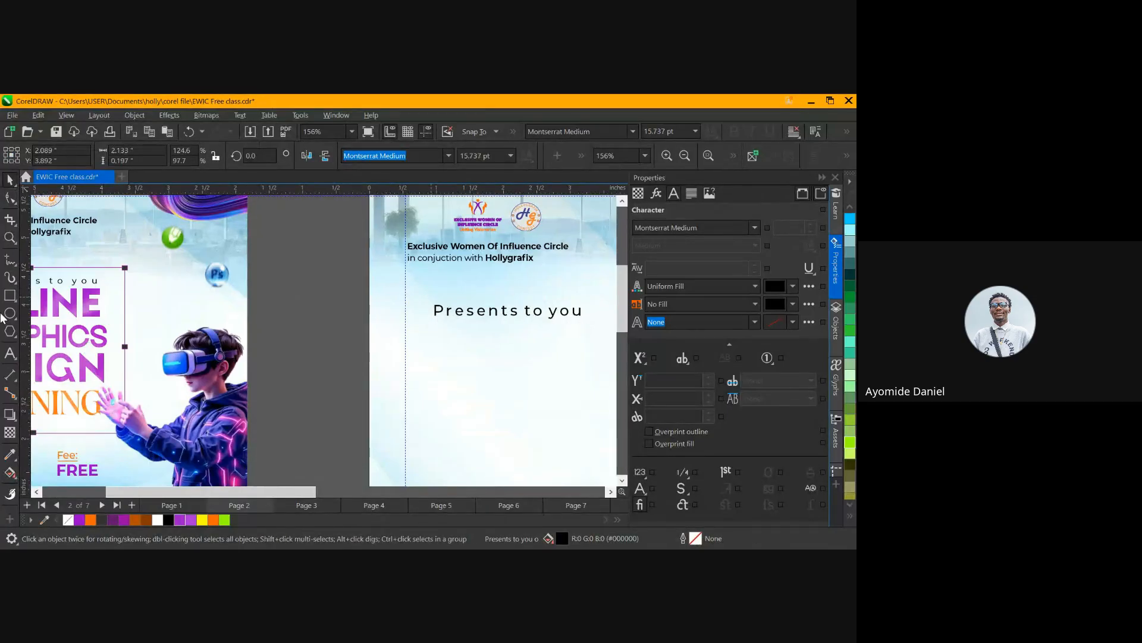
Add the title "ONLINE GRAPHICS DESIGN TRAINING" below "Presents to you", with one word per line
click(10, 353)
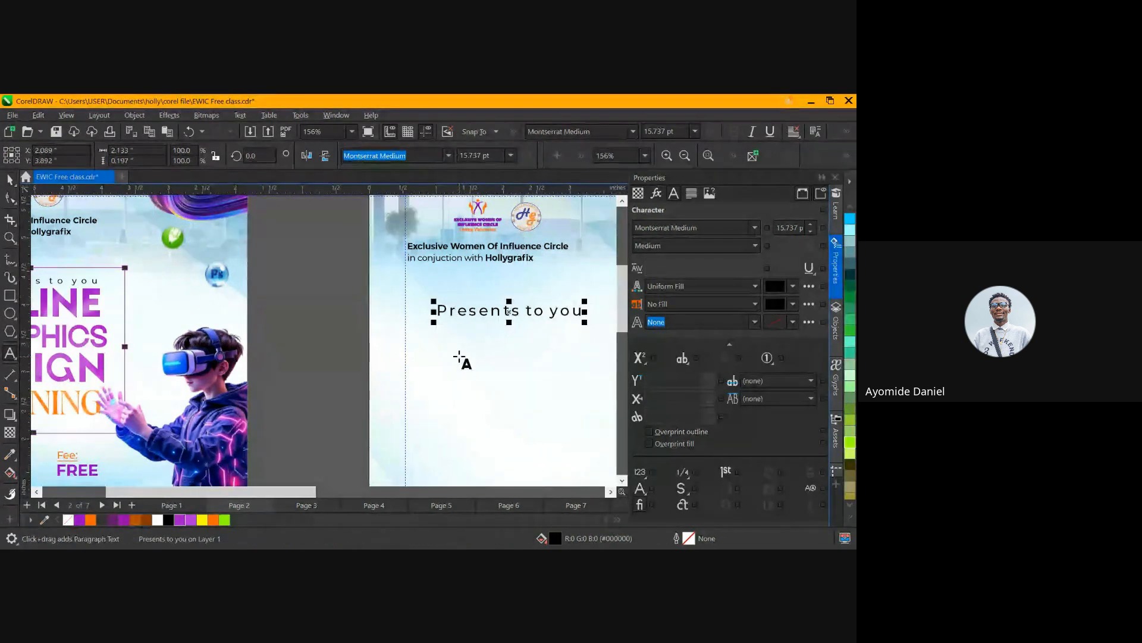
click(457, 357)
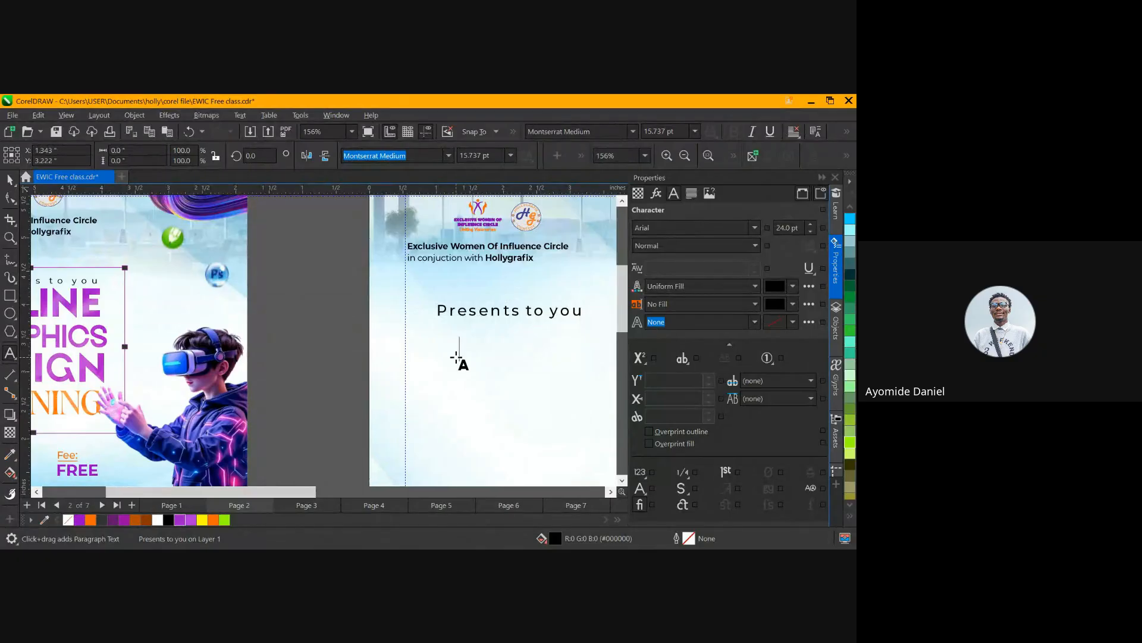
text(ONLINE)
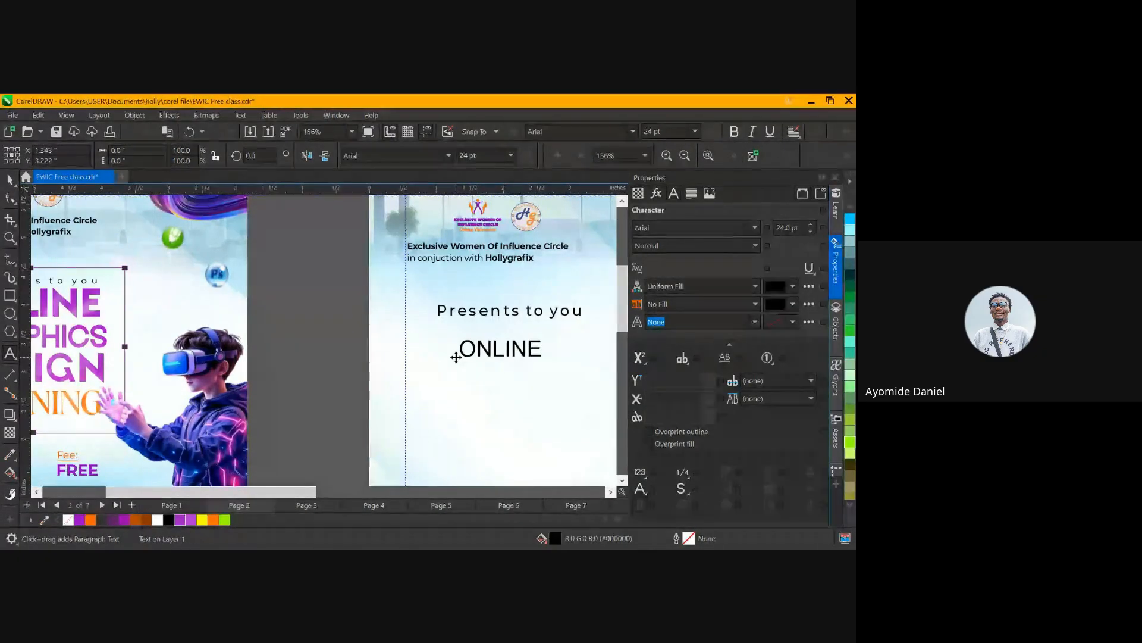
key(Return)
text(GRAPHICS)
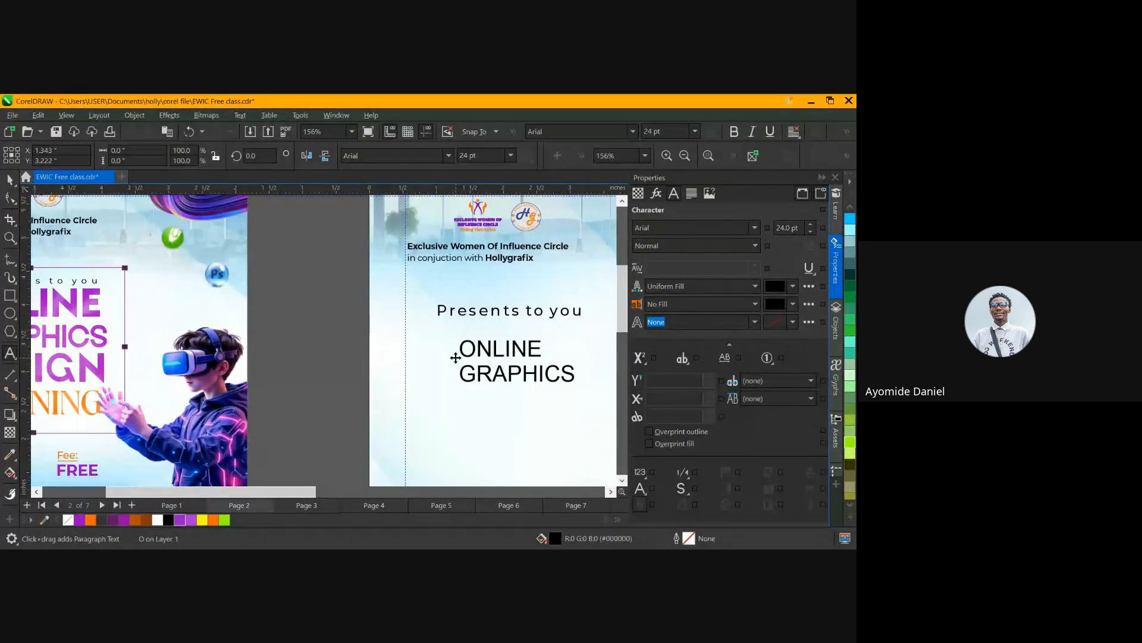
key(Return)
text(DESIGN )
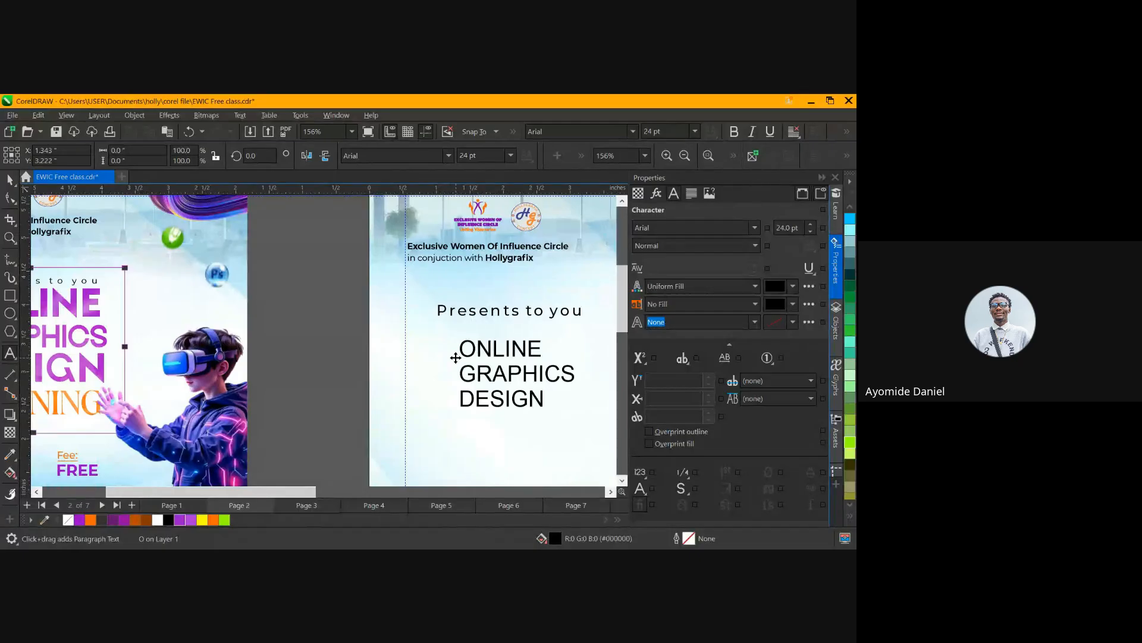
text(TRAINING)
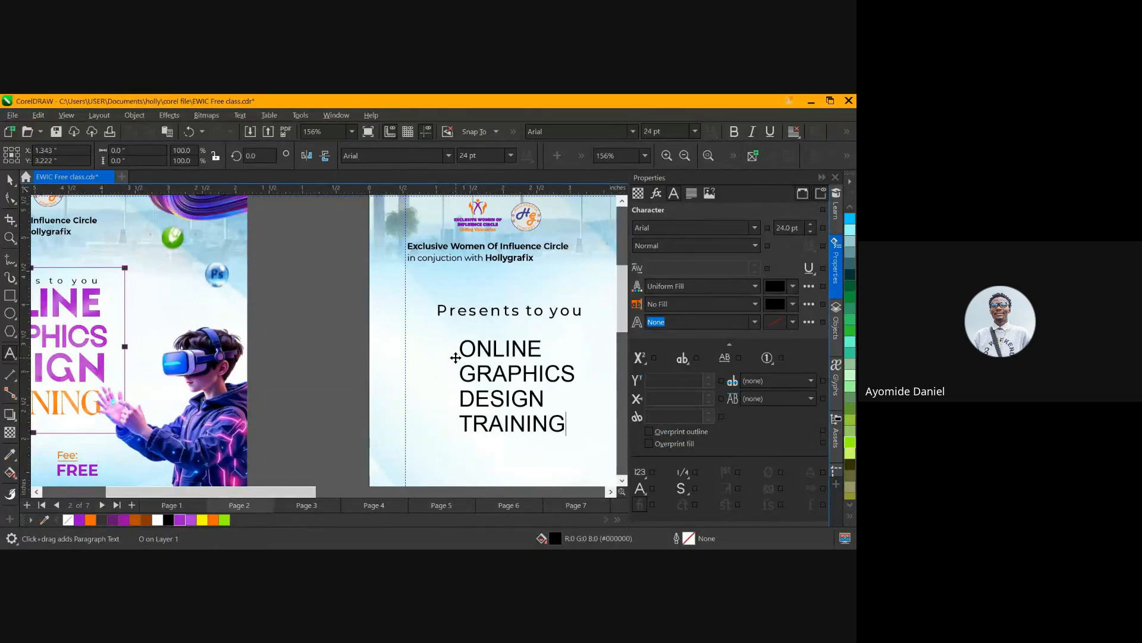
key(Escape)
key(space)
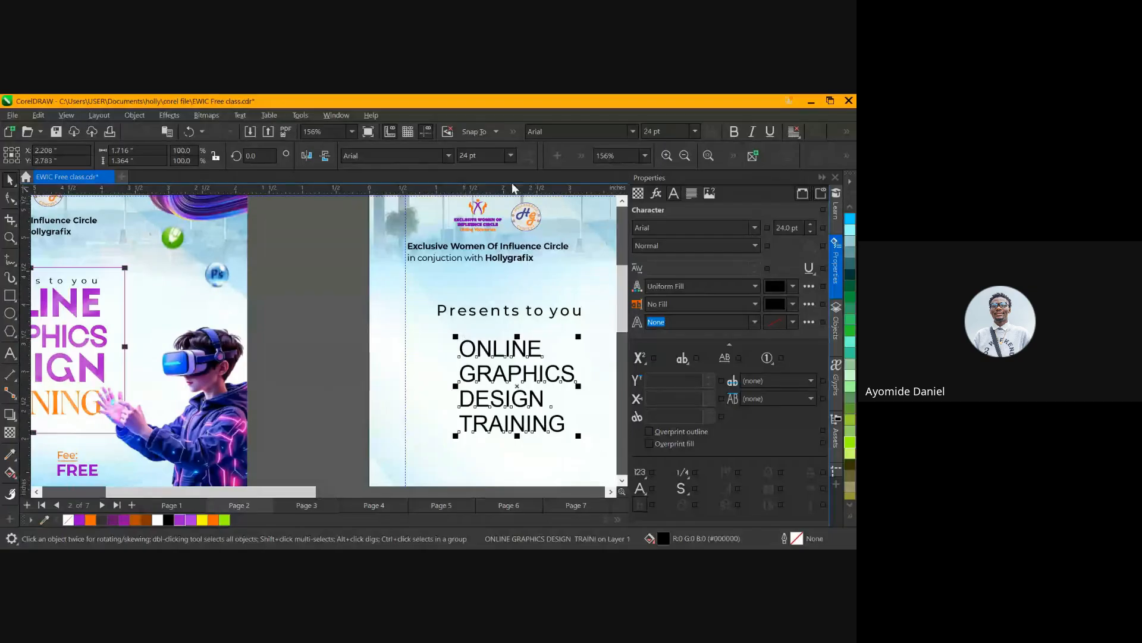
Check which font the word ONLINE uses inside the finished flyer's PowerClip, and finish editing it
click(451, 158)
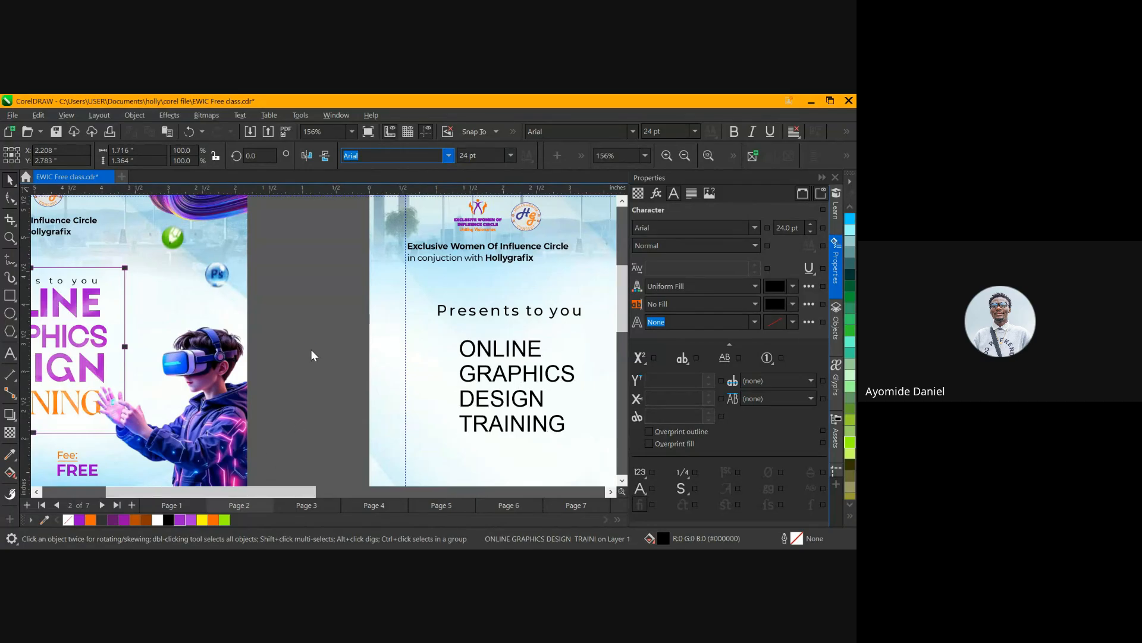
click(562, 349)
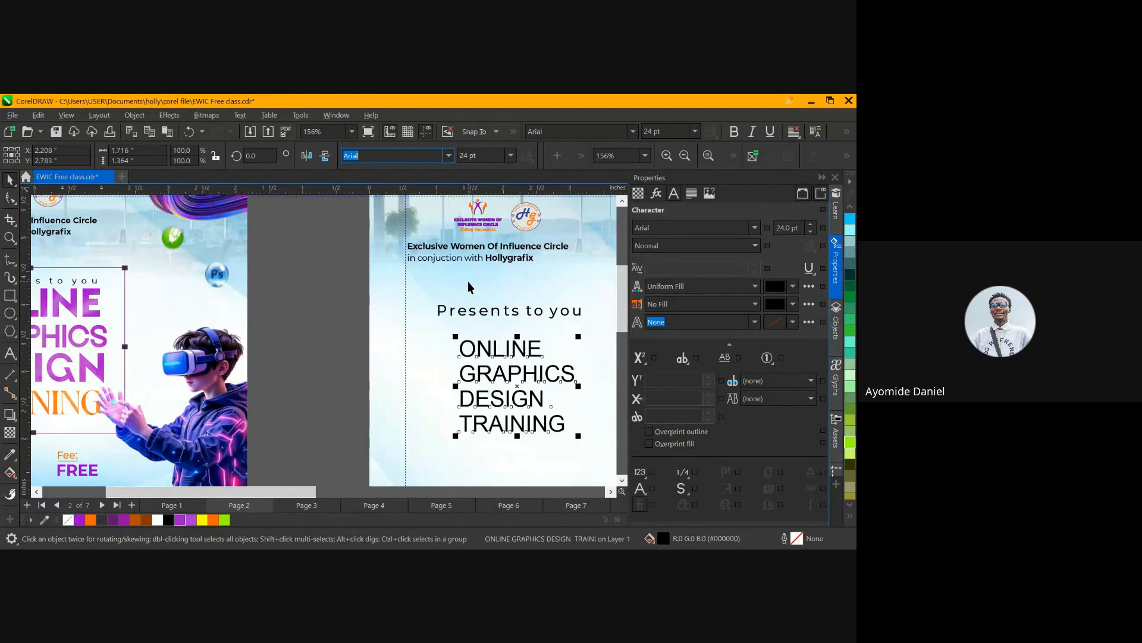
scroll(473, 274, down, 1)
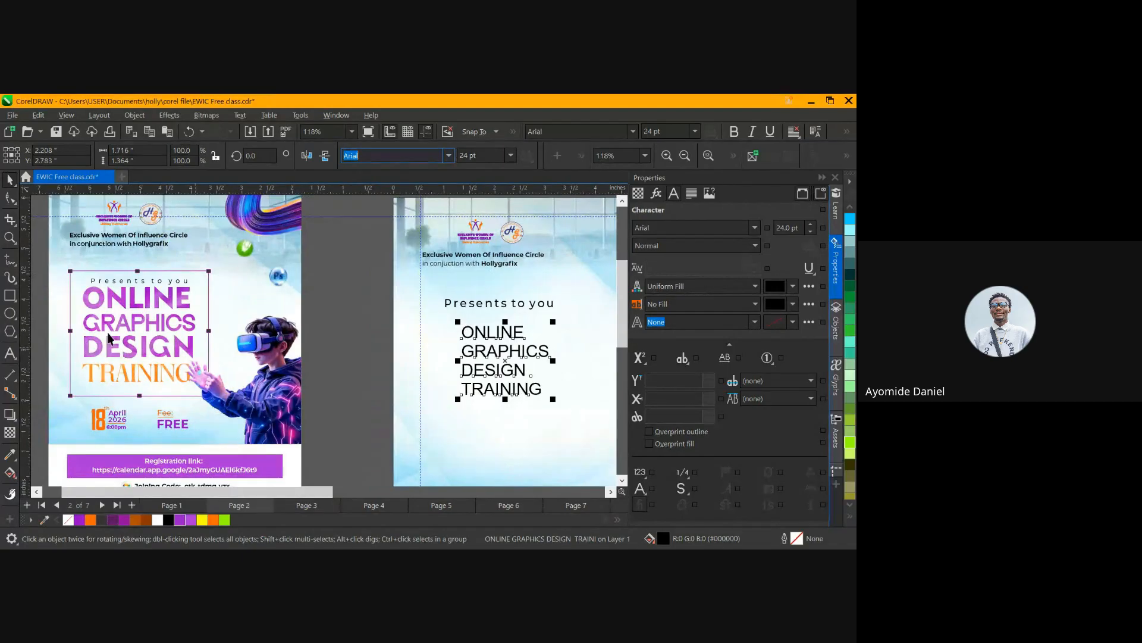
click(166, 299)
double_click(165, 299)
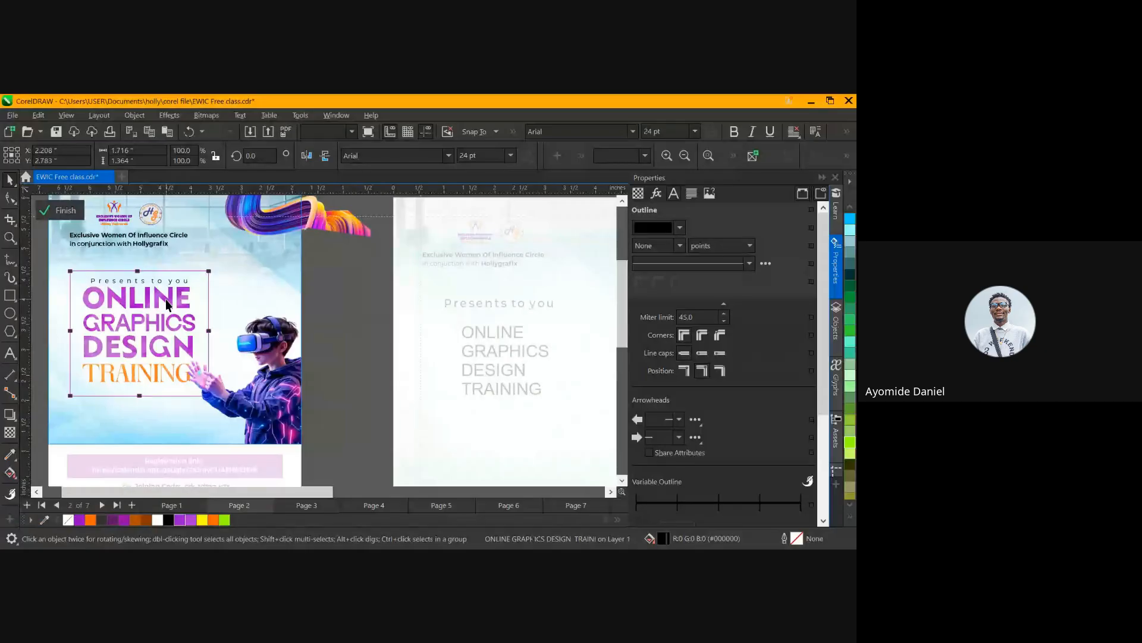
click(165, 298)
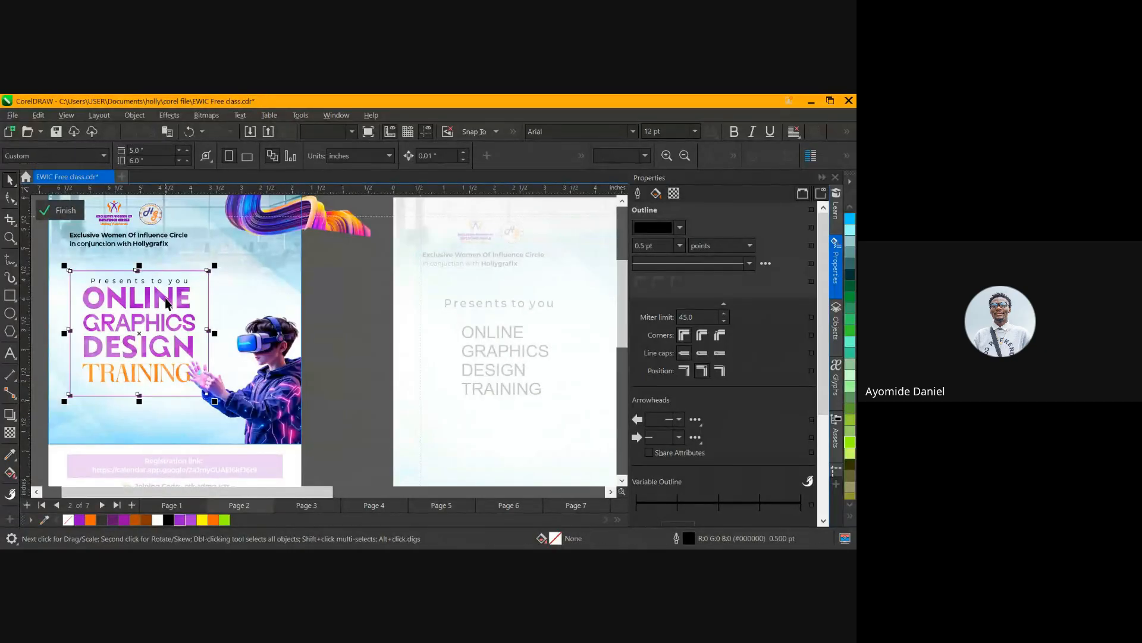
click(165, 298)
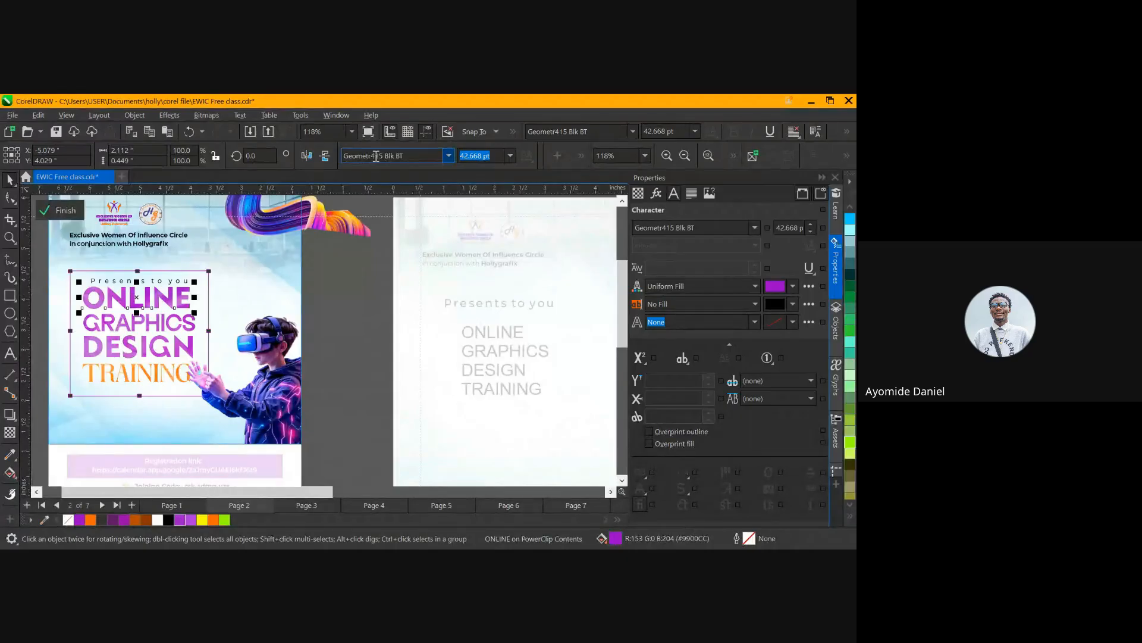
click(66, 211)
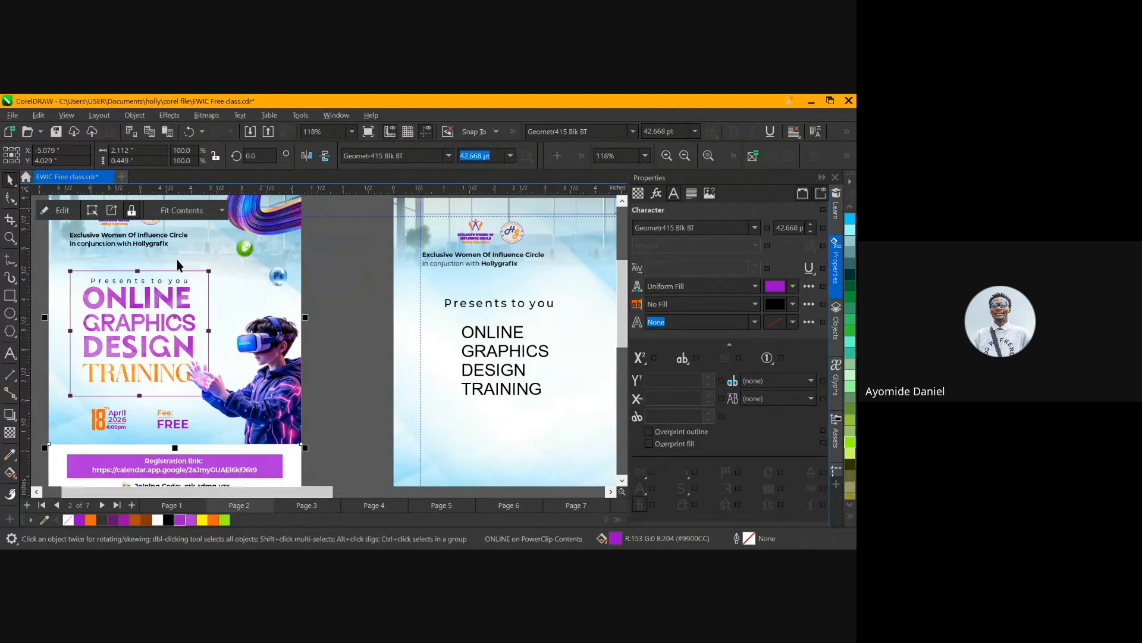
Set the new four-line title in Geometr415 Blk BT
click(464, 334)
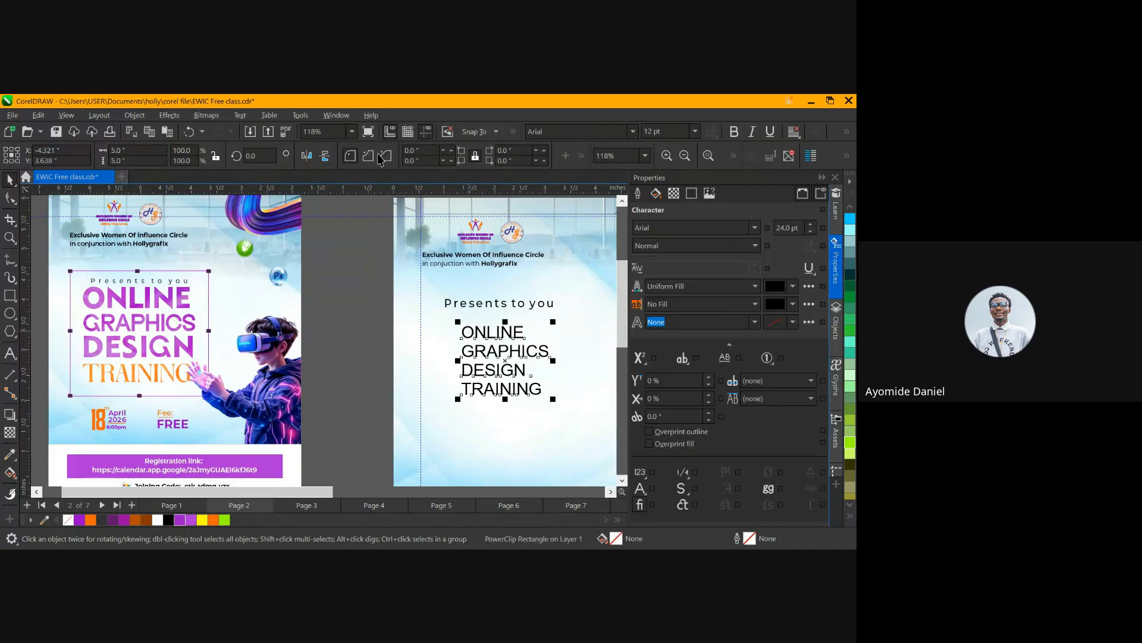
click(383, 154)
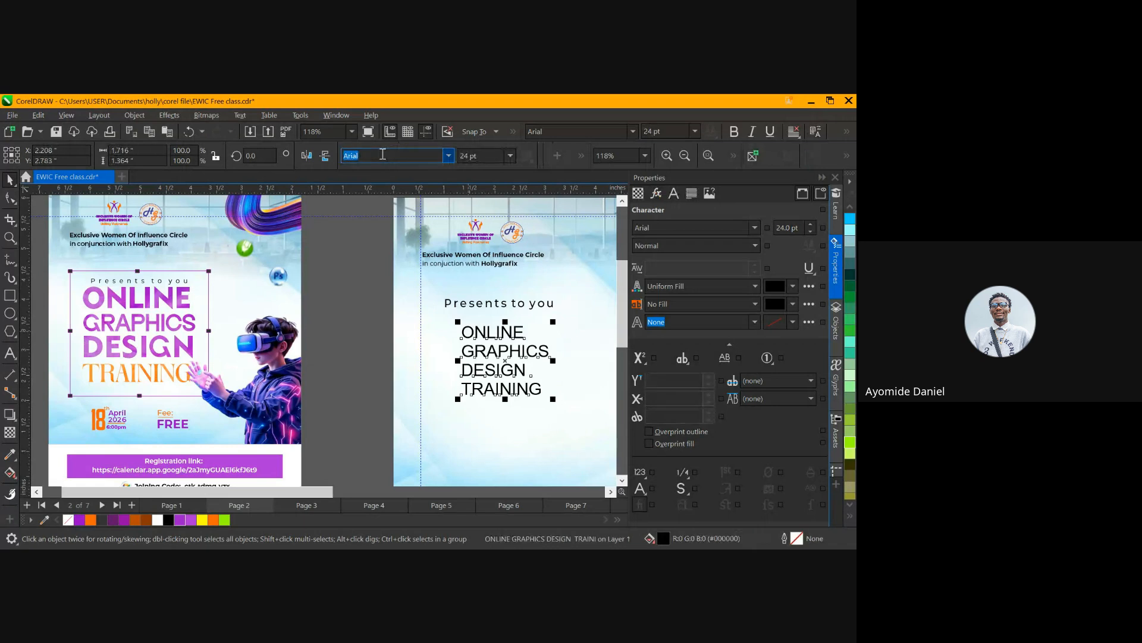
text(Geometr415 Blk BT)
key(Return)
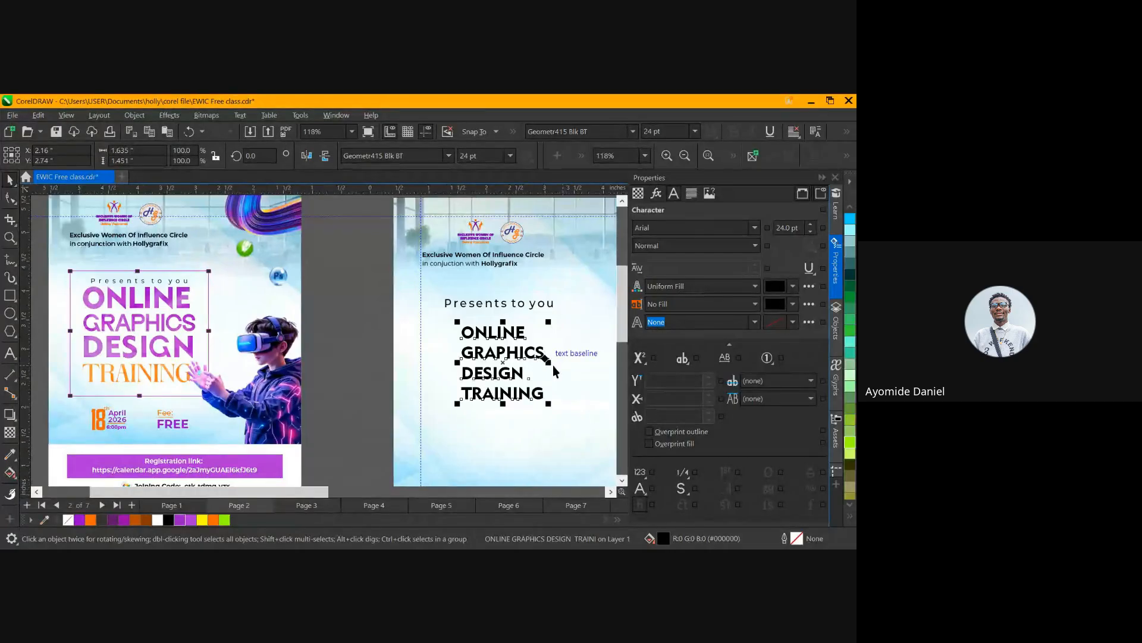
Break the four-line title apart into separate text lines and select the ONLINE line
scroll(112, 303, up, 1)
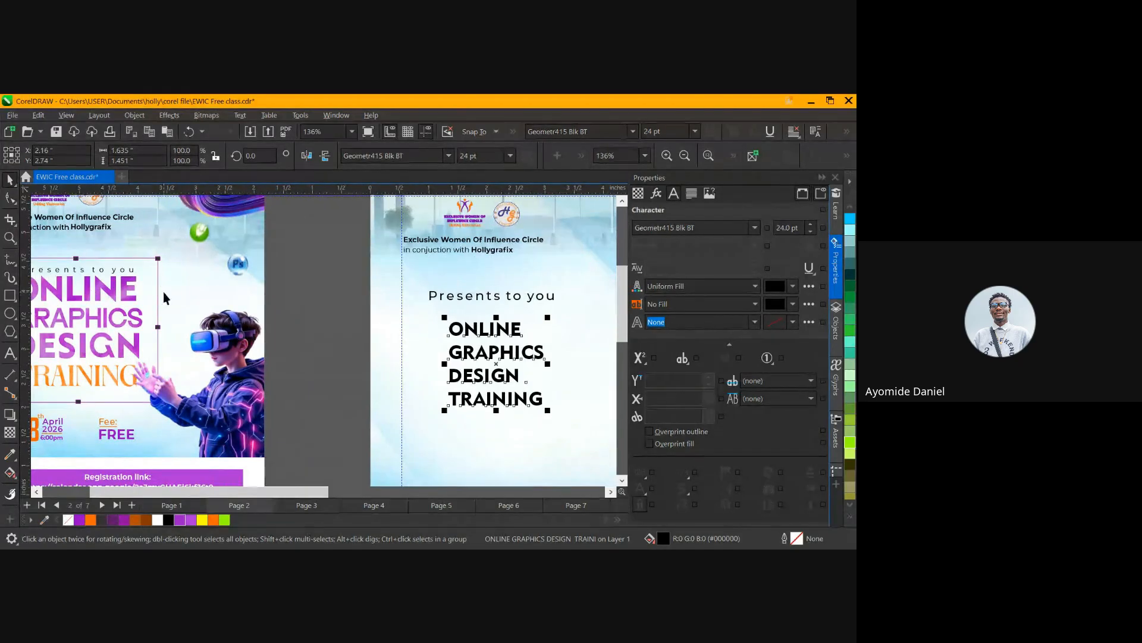
click(340, 344)
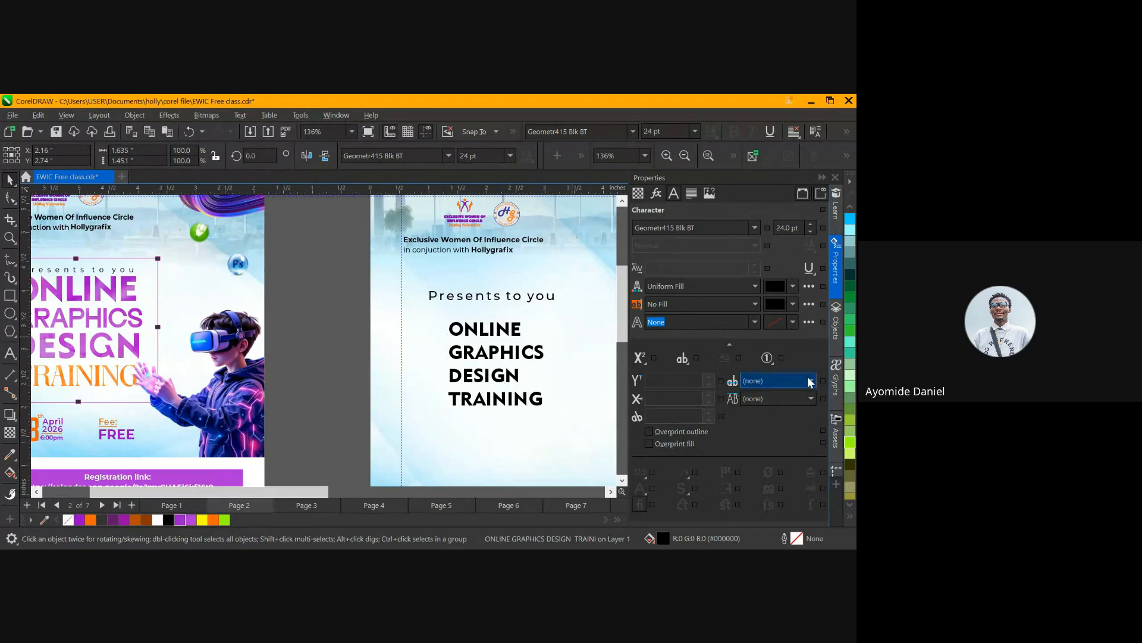
click(486, 338)
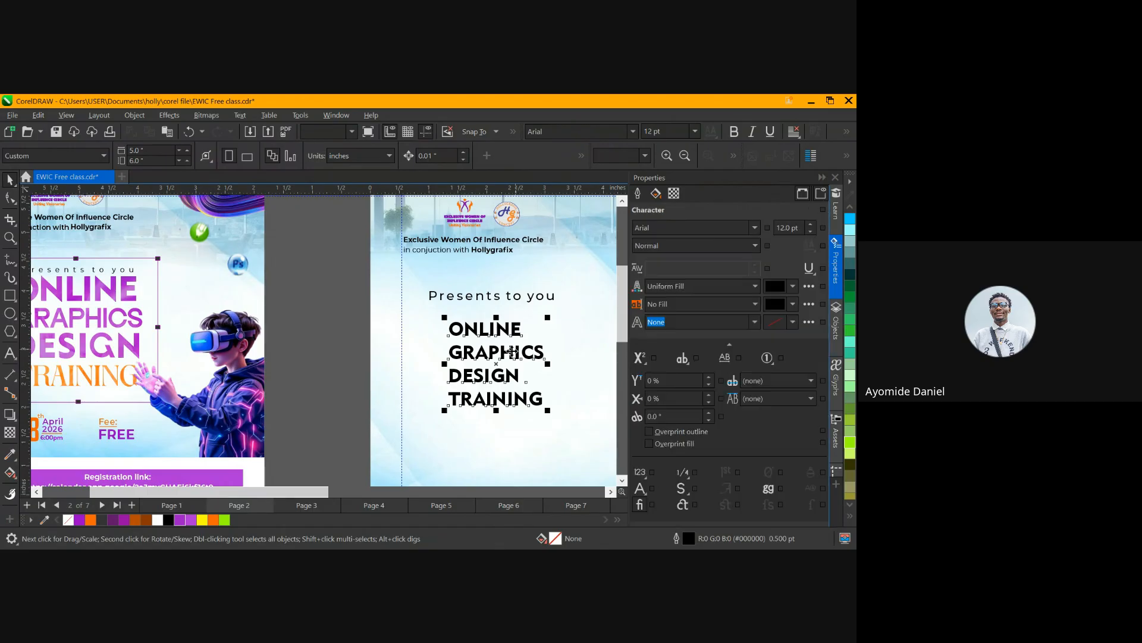
key(ctrl+k)
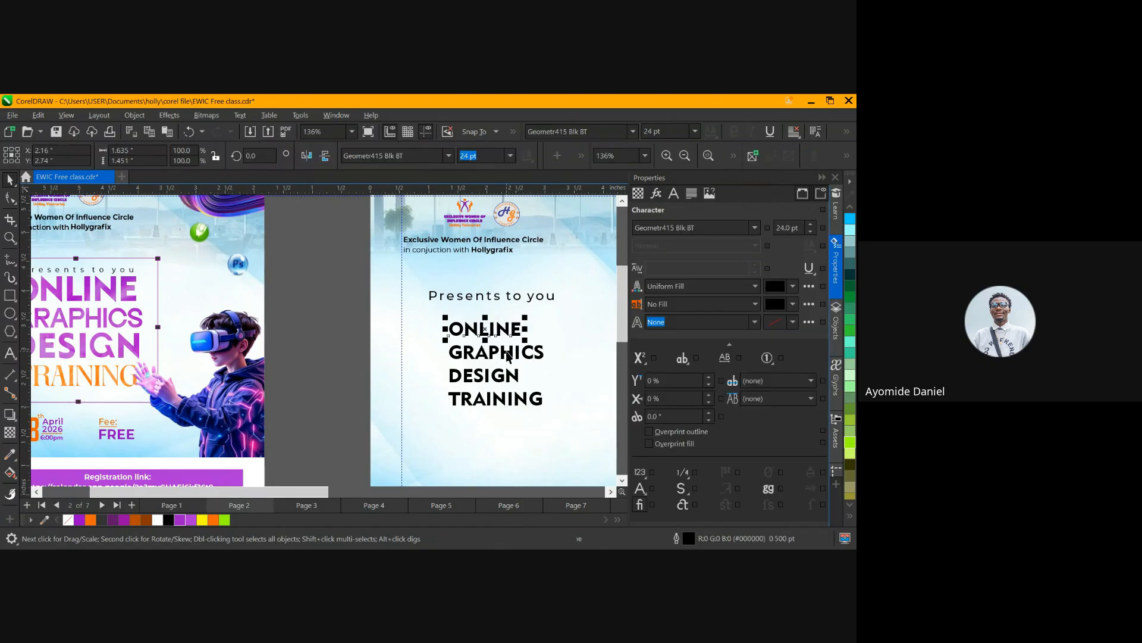
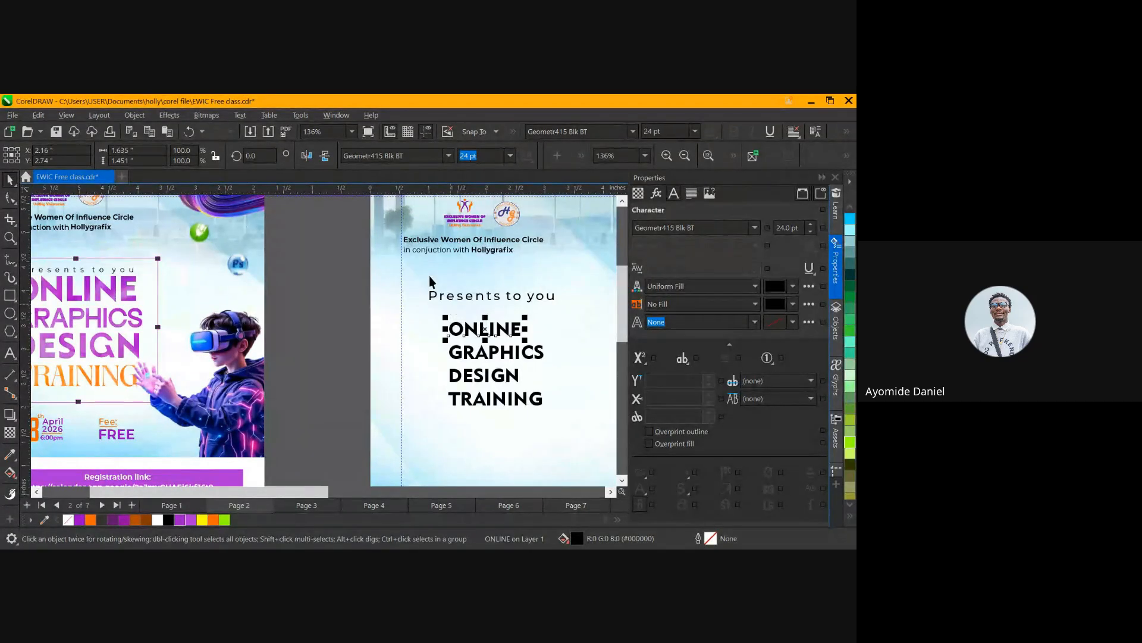
click(515, 332)
scroll(439, 340, down, 1)
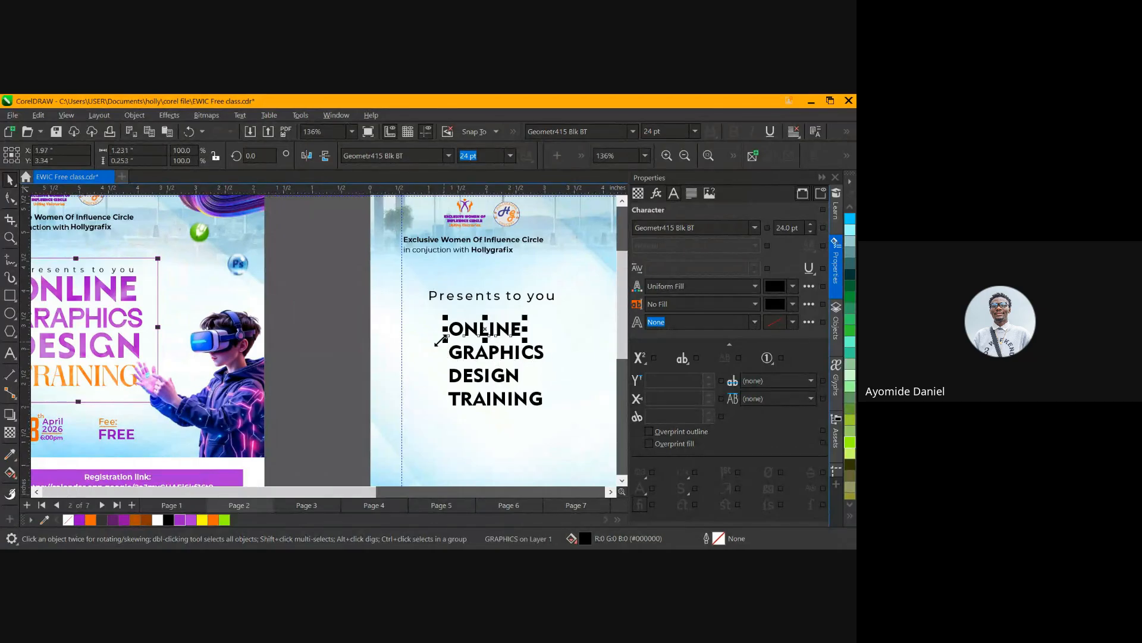
Enlarge ONLINE to about 43 pt and GRAPHICS to about 33 pt, placing GRAPHICS directly beneath ONLINE at matching width
drag(500, 322, 529, 310)
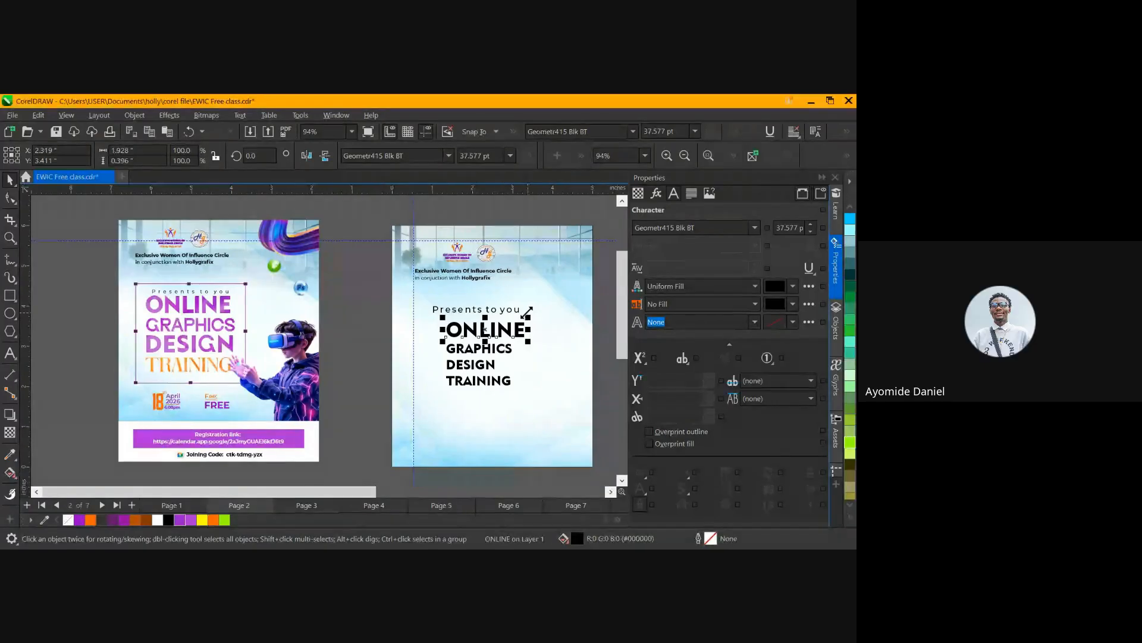
drag(436, 316, 431, 315)
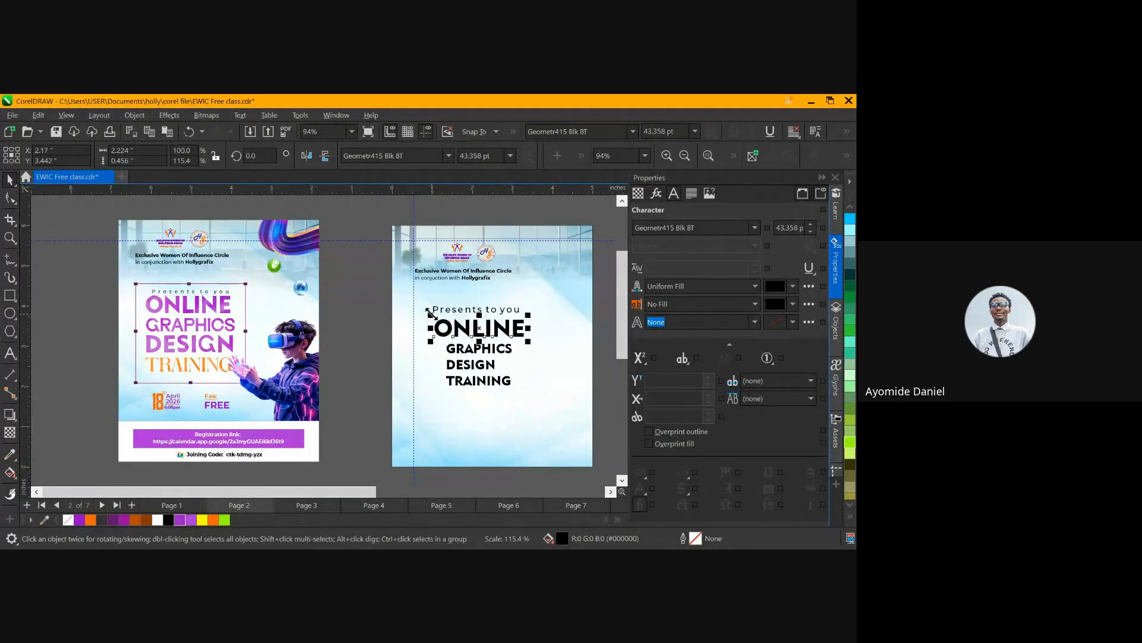
click(504, 350)
drag(516, 358, 527, 361)
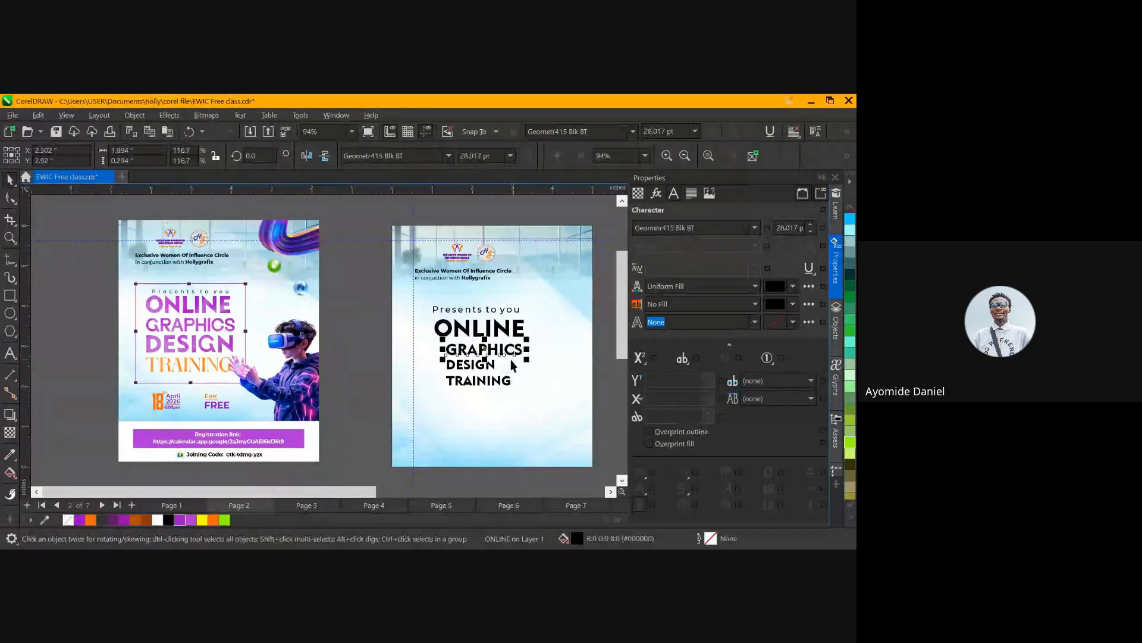
scroll(456, 345, up, 2)
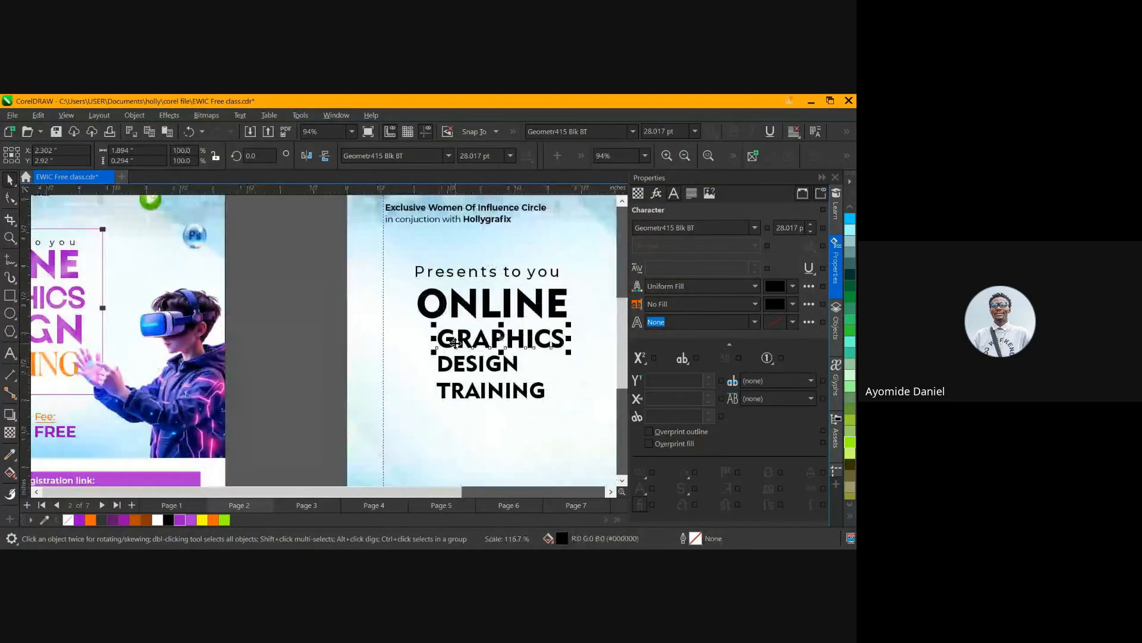
drag(454, 340, 436, 342)
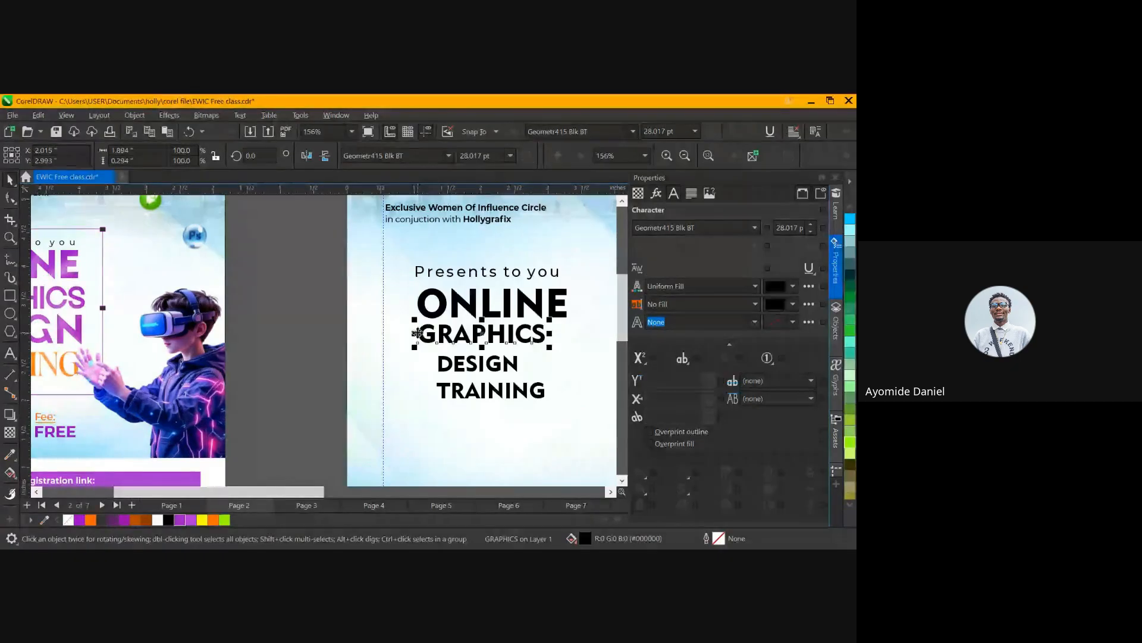
drag(553, 352, 573, 364)
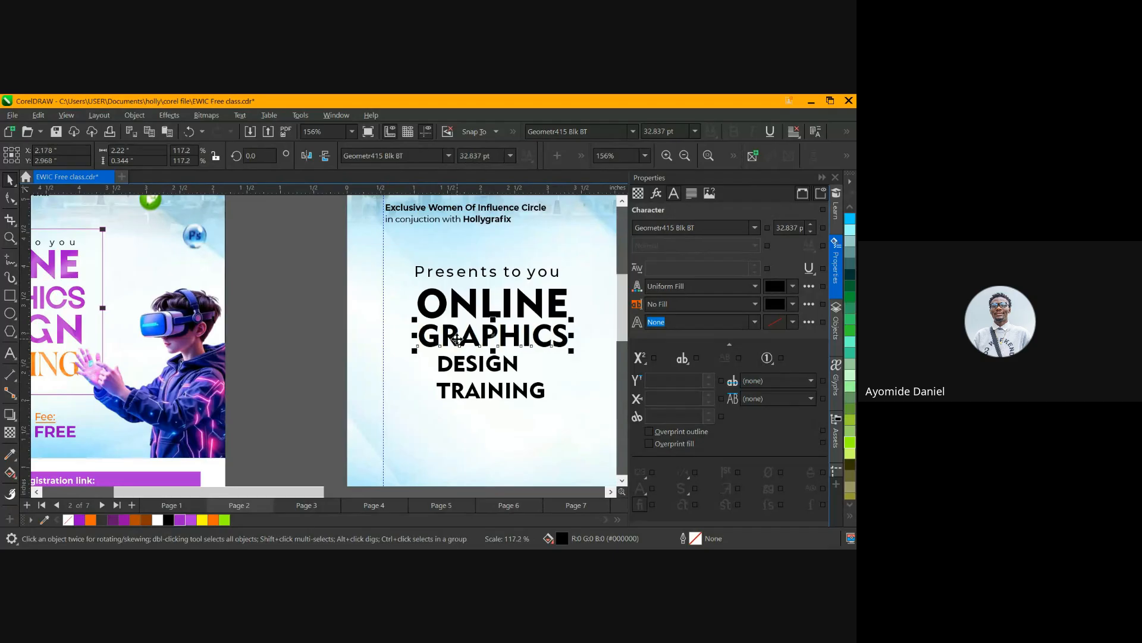
shift+click(462, 307)
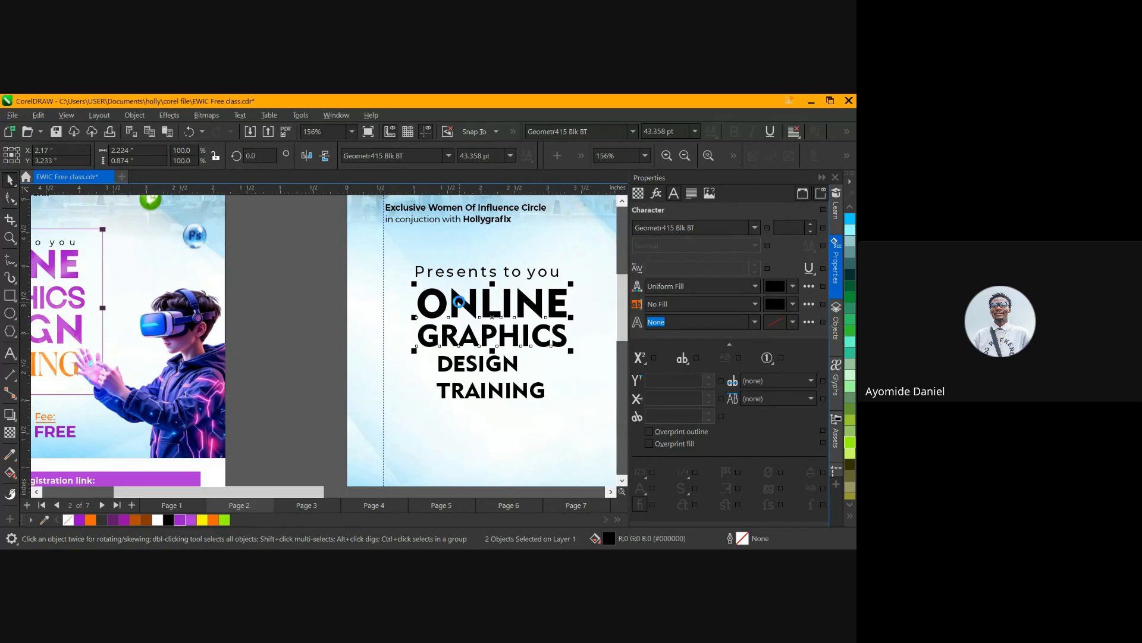
click(327, 321)
Enlarge the DESIGN line to about 43 pt so its right edge lines up with GRAPHICS above
click(475, 367)
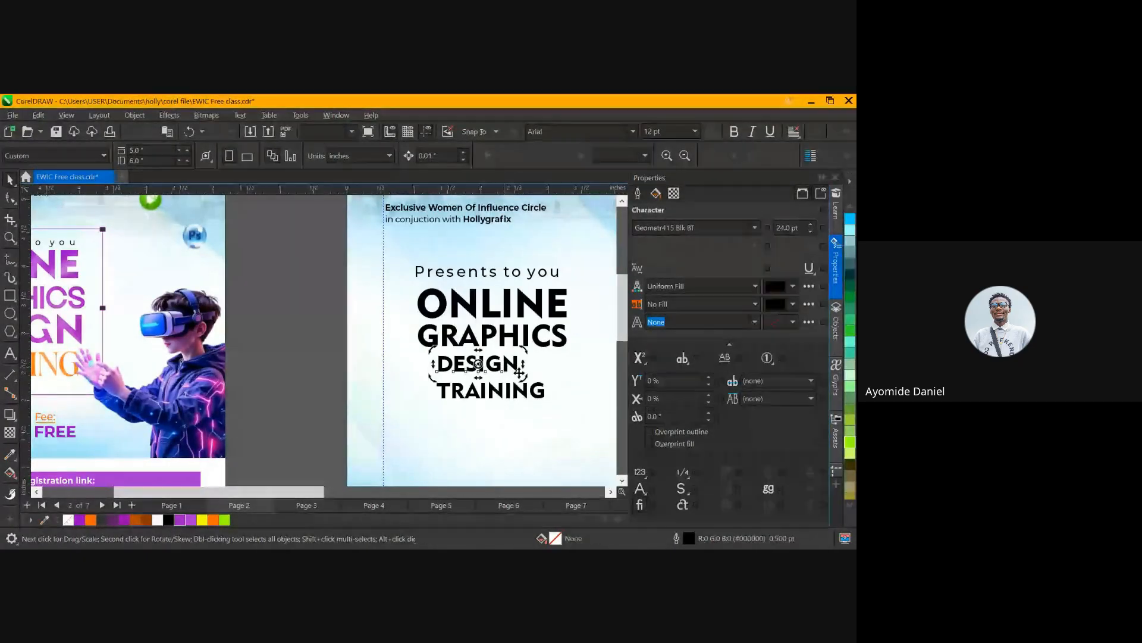
click(514, 369)
drag(523, 386, 557, 400)
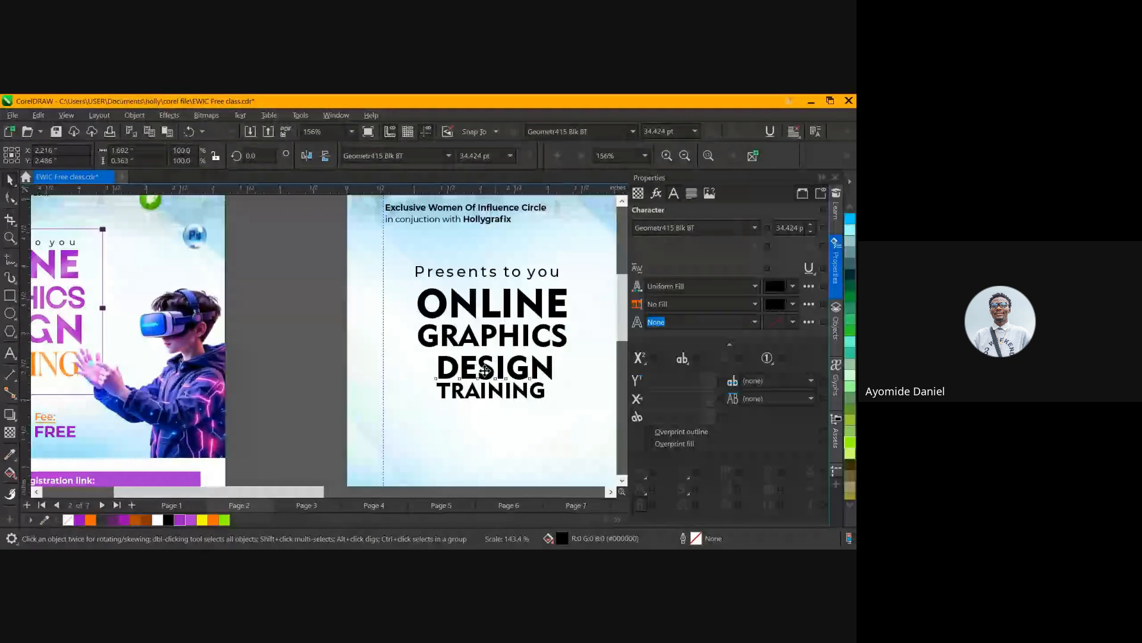
key(ctrl+z)
drag(483, 373, 569, 396)
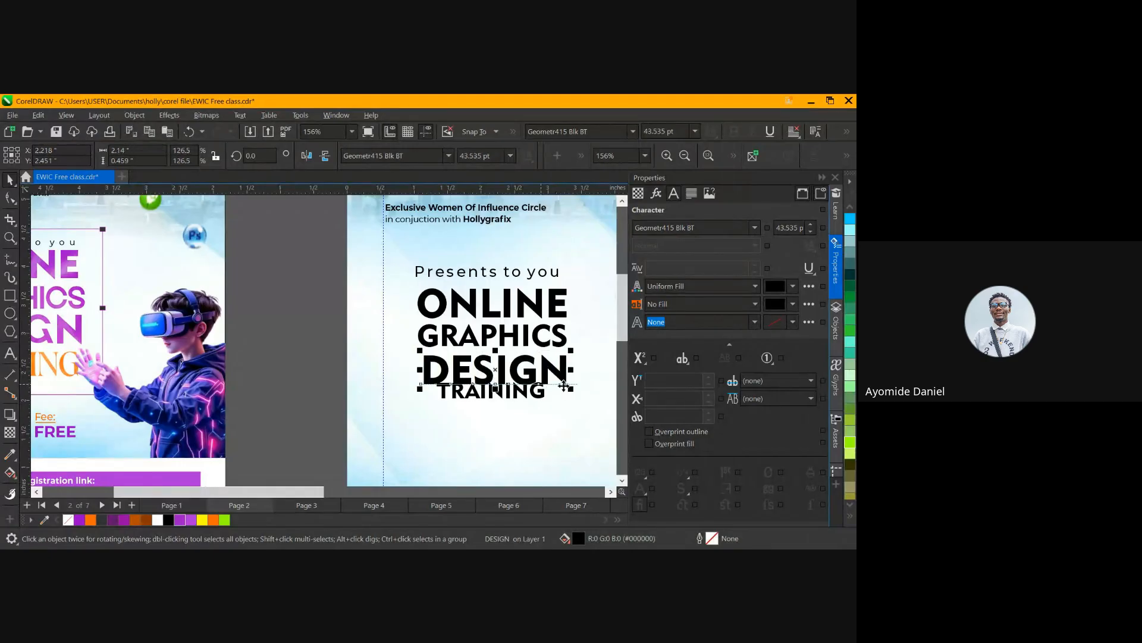
Move the TRAINING line down so it sits just below the DESIGN line without overlapping
click(508, 394)
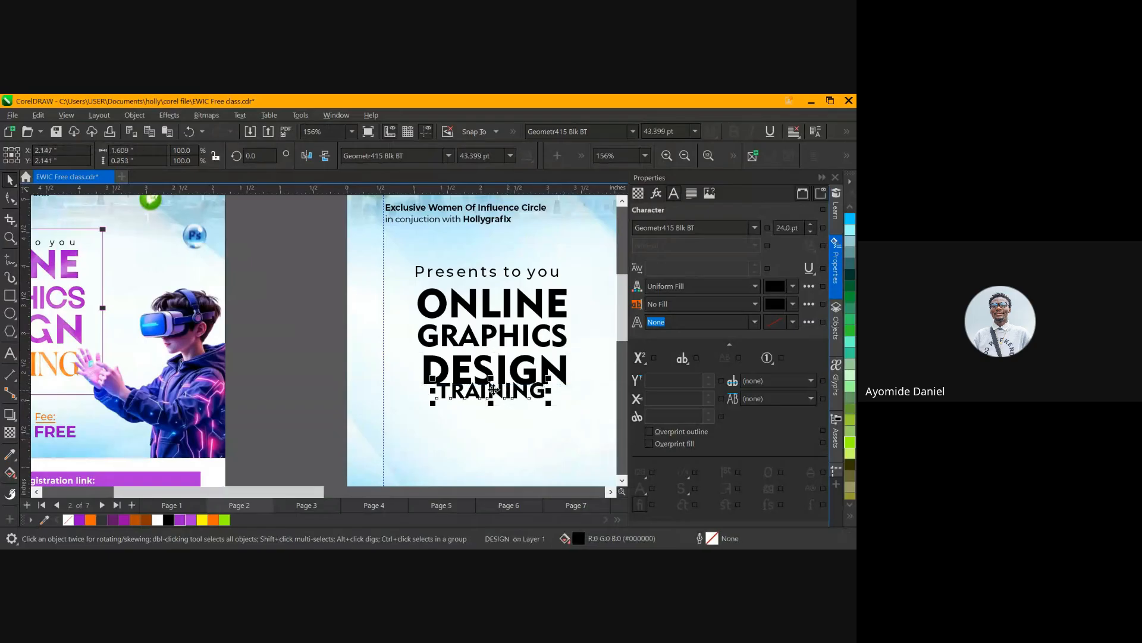
drag(492, 393, 486, 402)
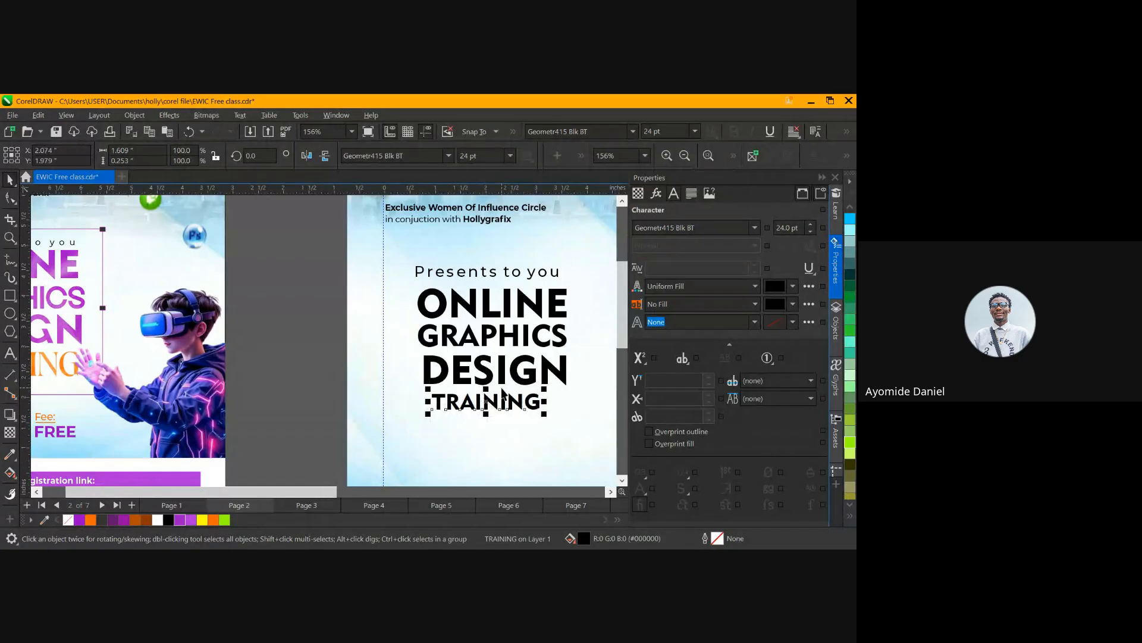
scroll(501, 392, down, 1)
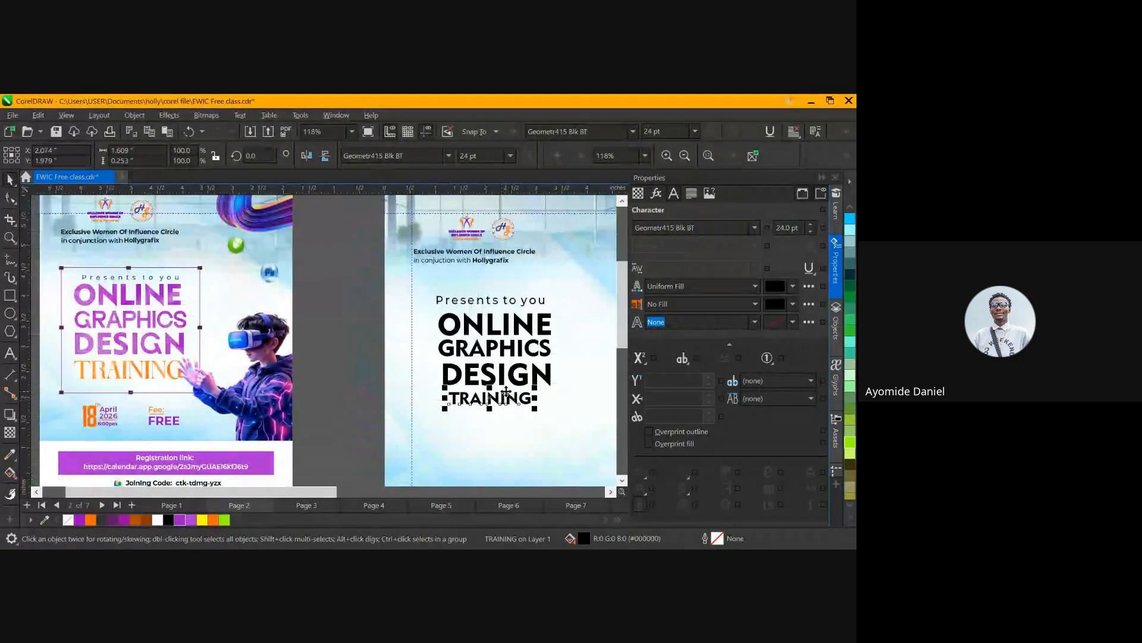
scroll(505, 398, up, 1)
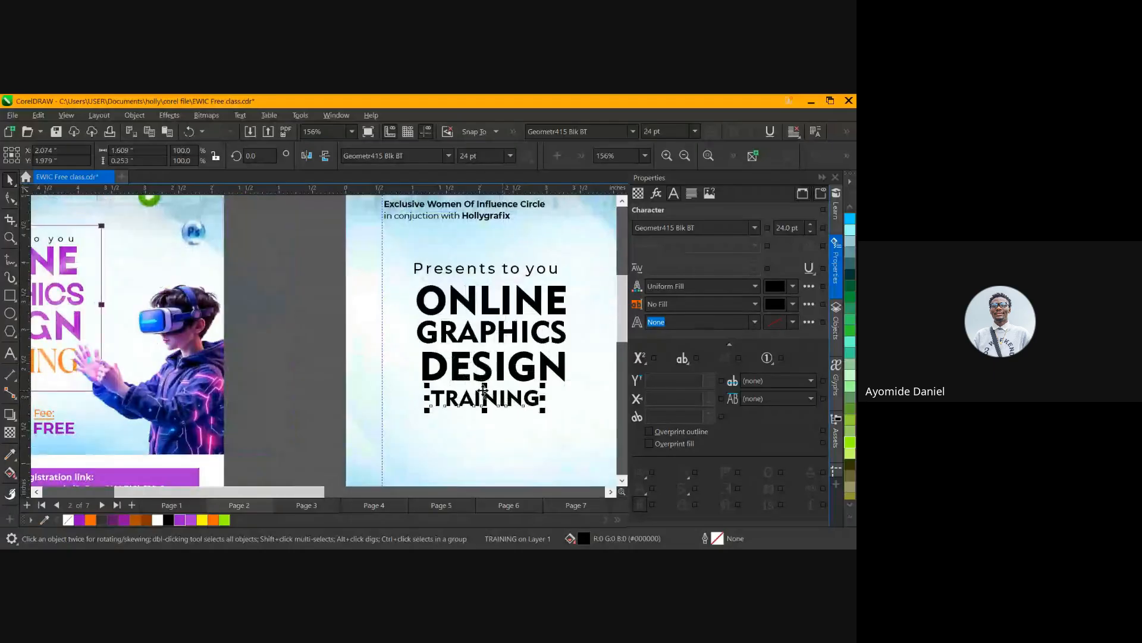
Check which font the word TRAINING uses inside the finished flyer's PowerClip, and finish editing it
double_click(44, 365)
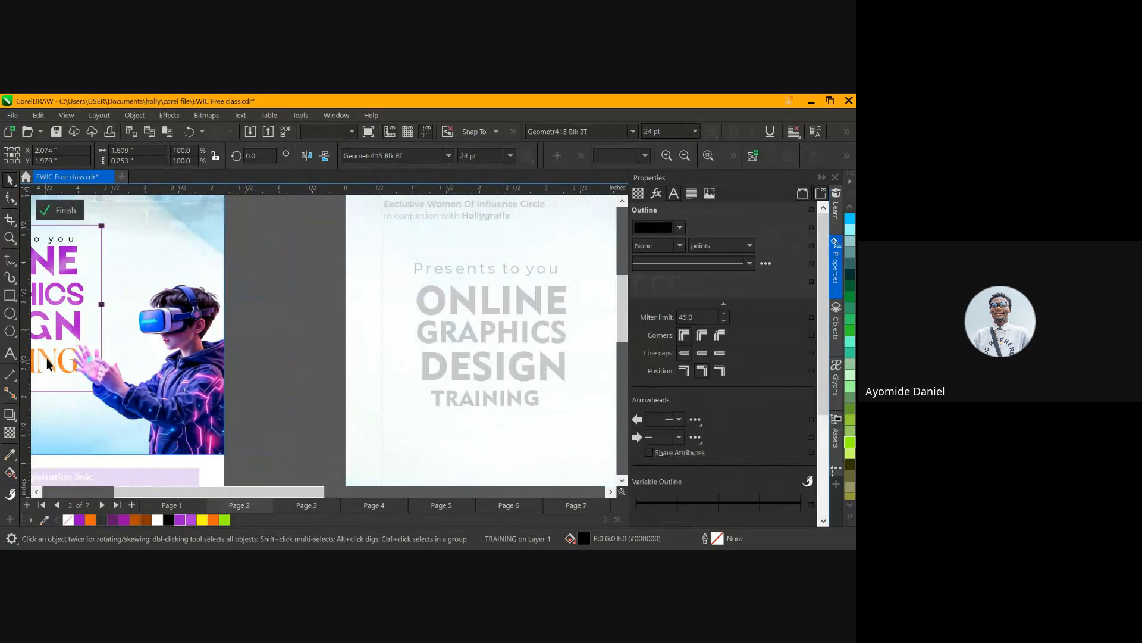
click(48, 362)
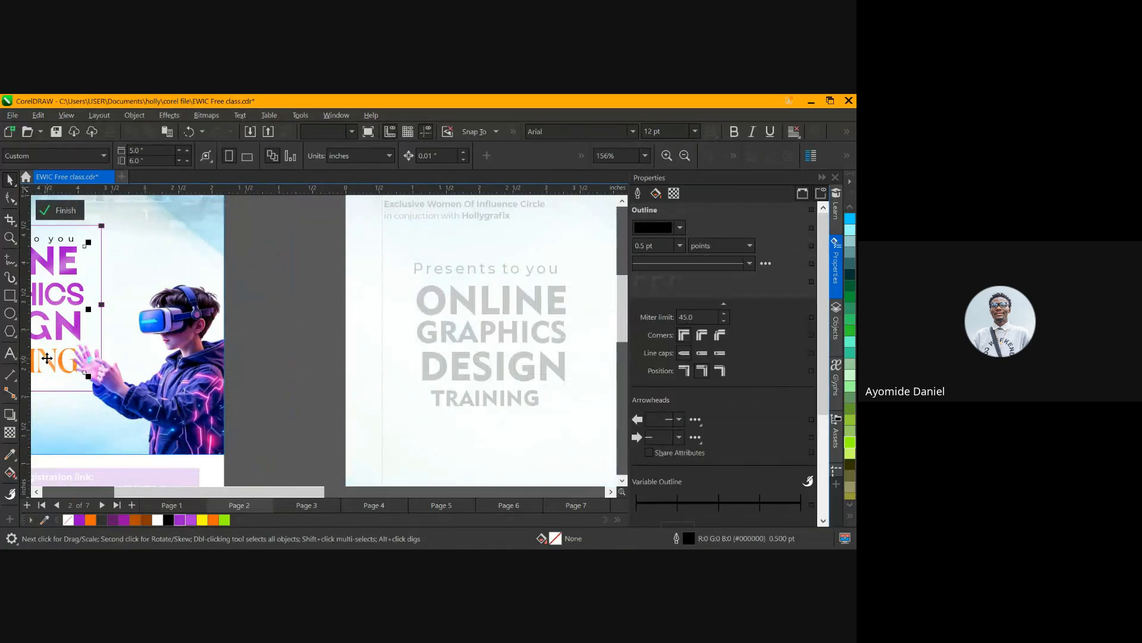
click(47, 358)
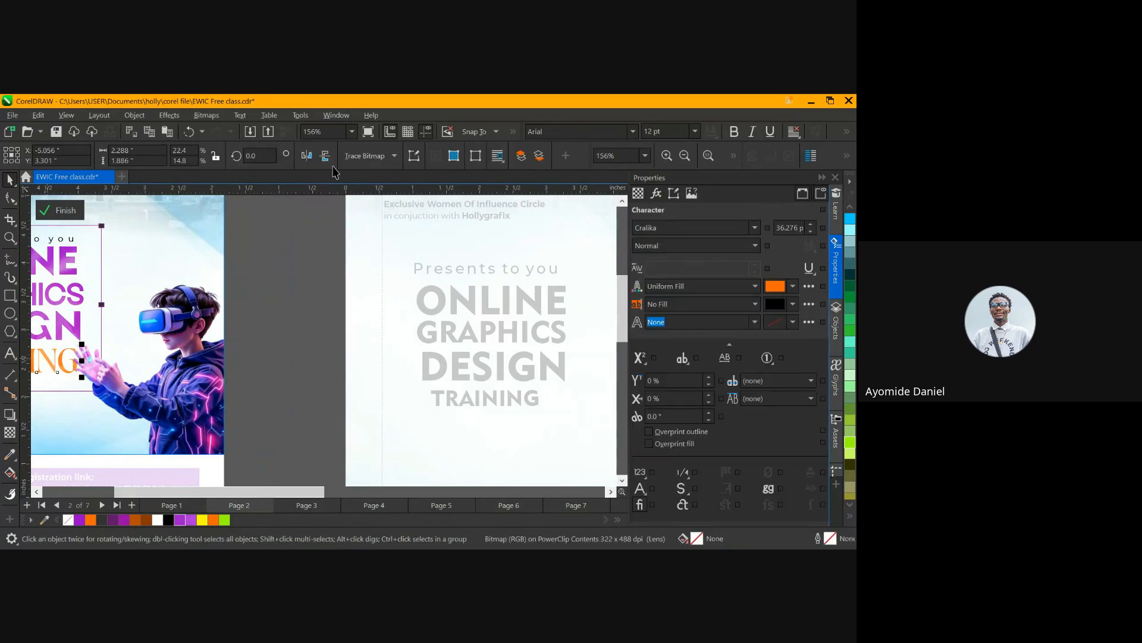
click(187, 161)
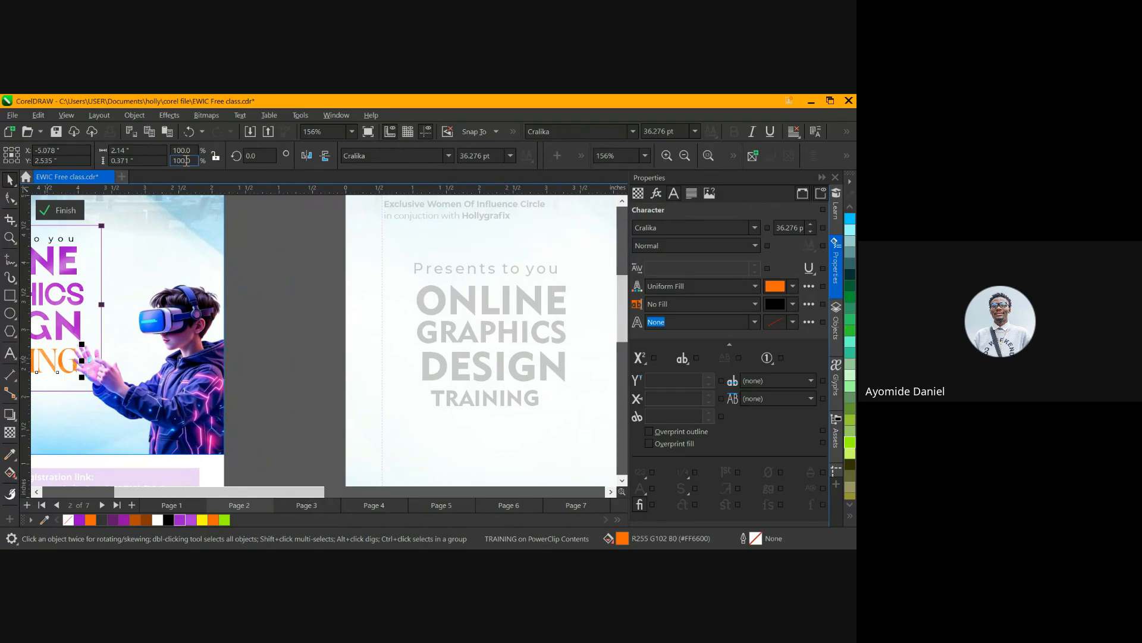
click(56, 204)
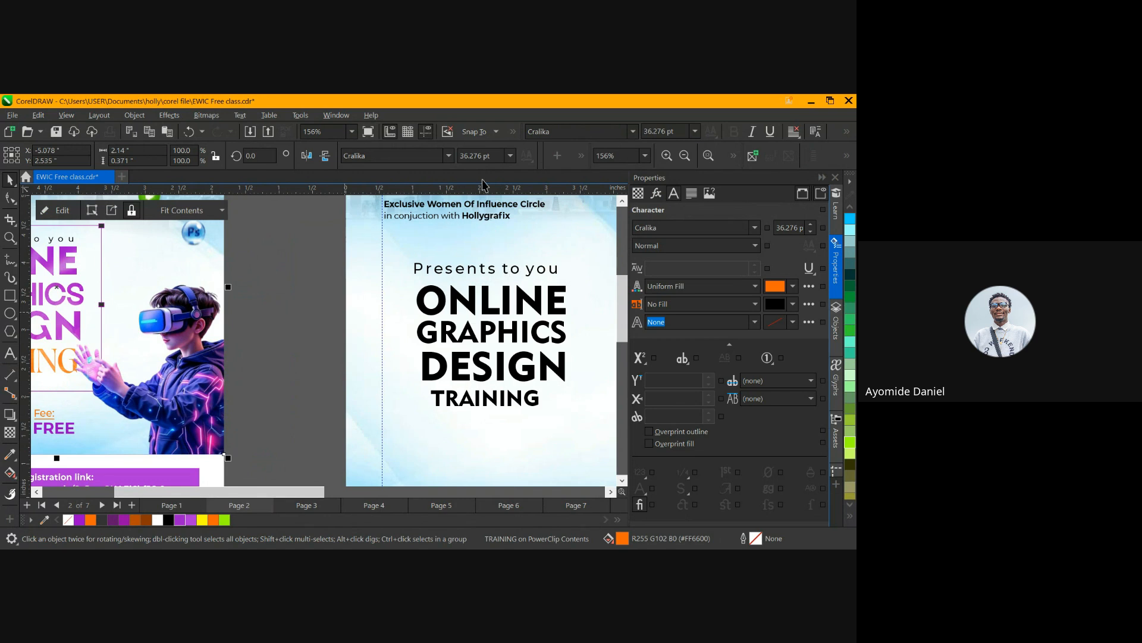
Set the new TRAINING line in Century Gothic
click(488, 215)
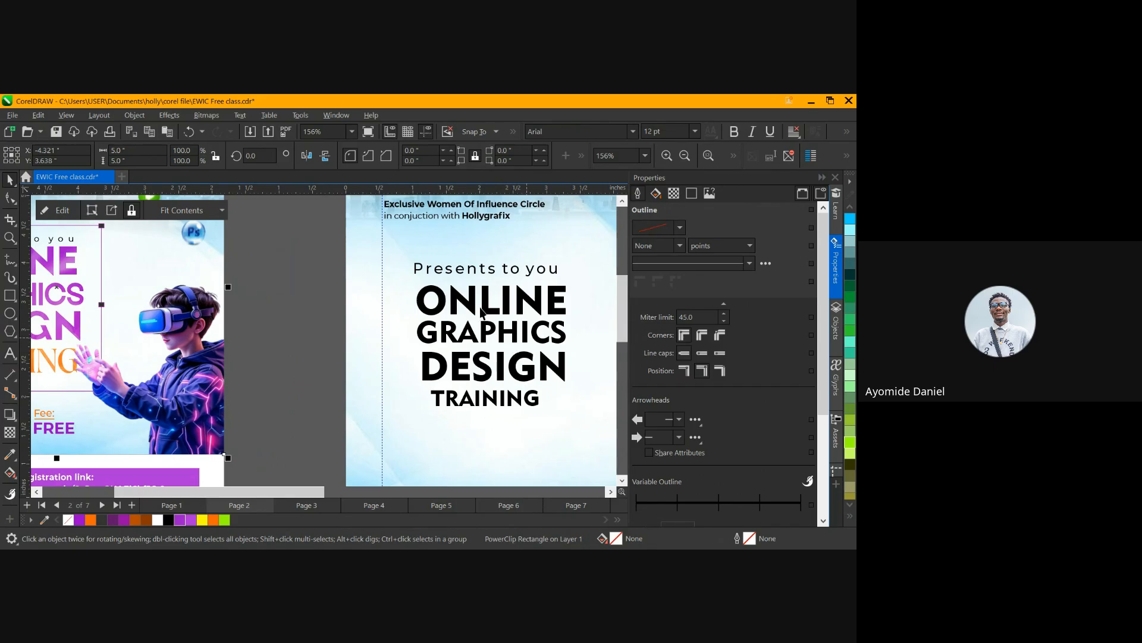
click(493, 293)
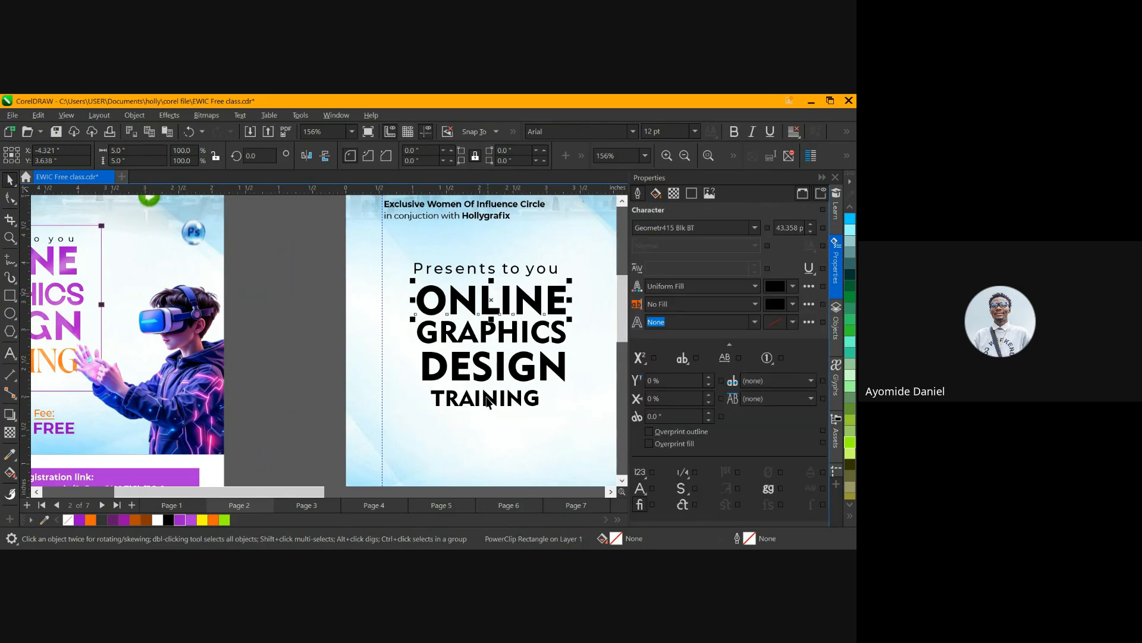
click(487, 400)
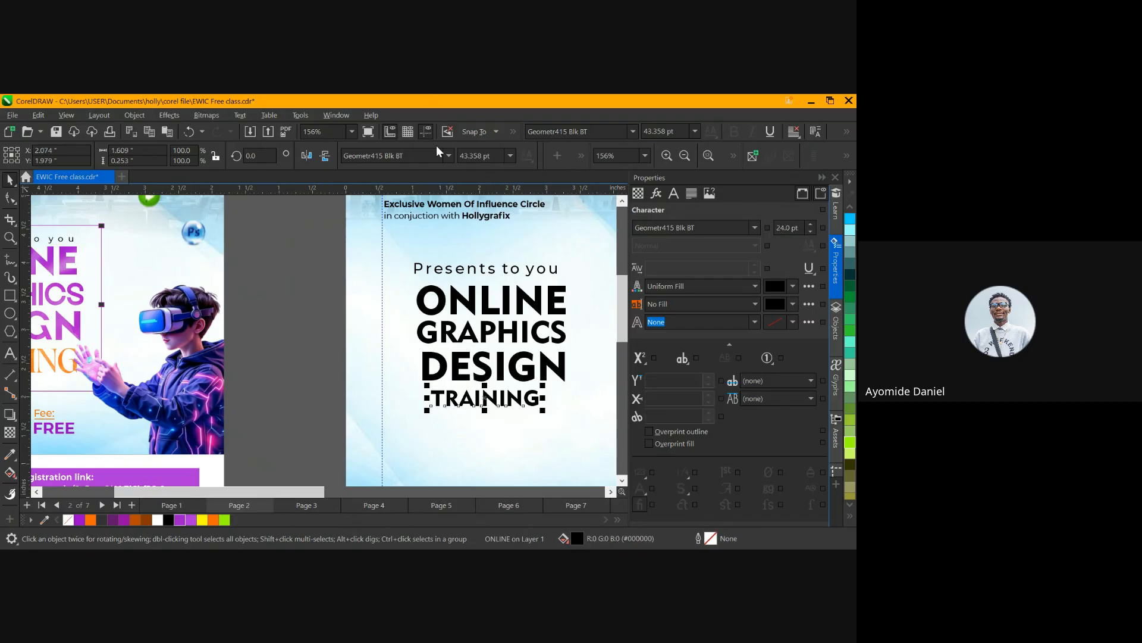
click(422, 156)
text(Cr)
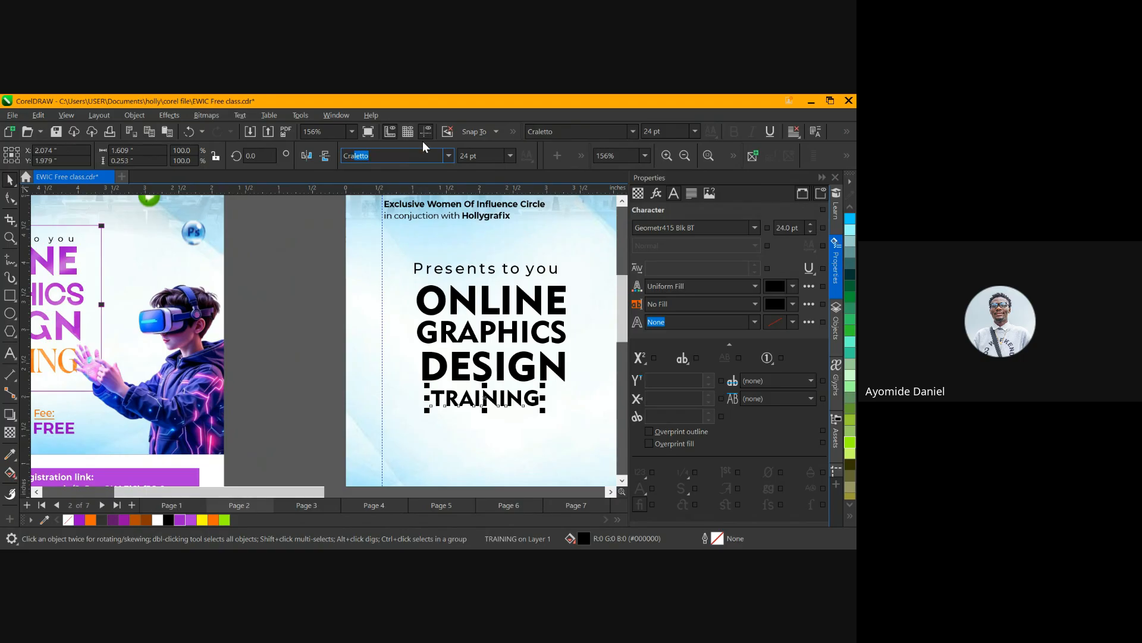
text(aK)
click(449, 155)
key(Return)
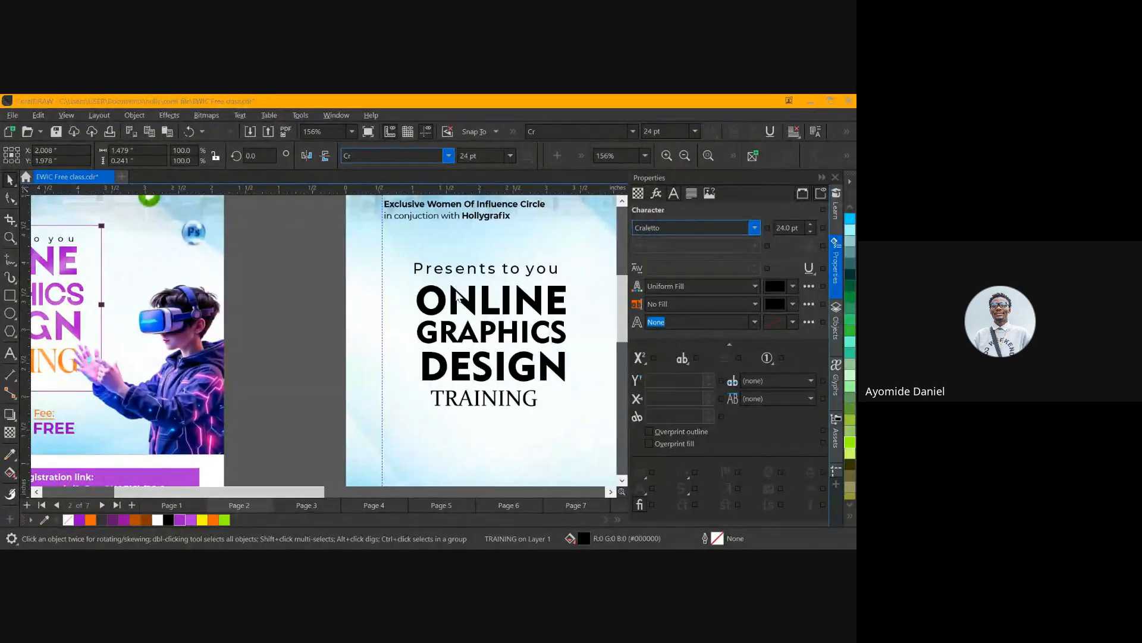
key(Escape)
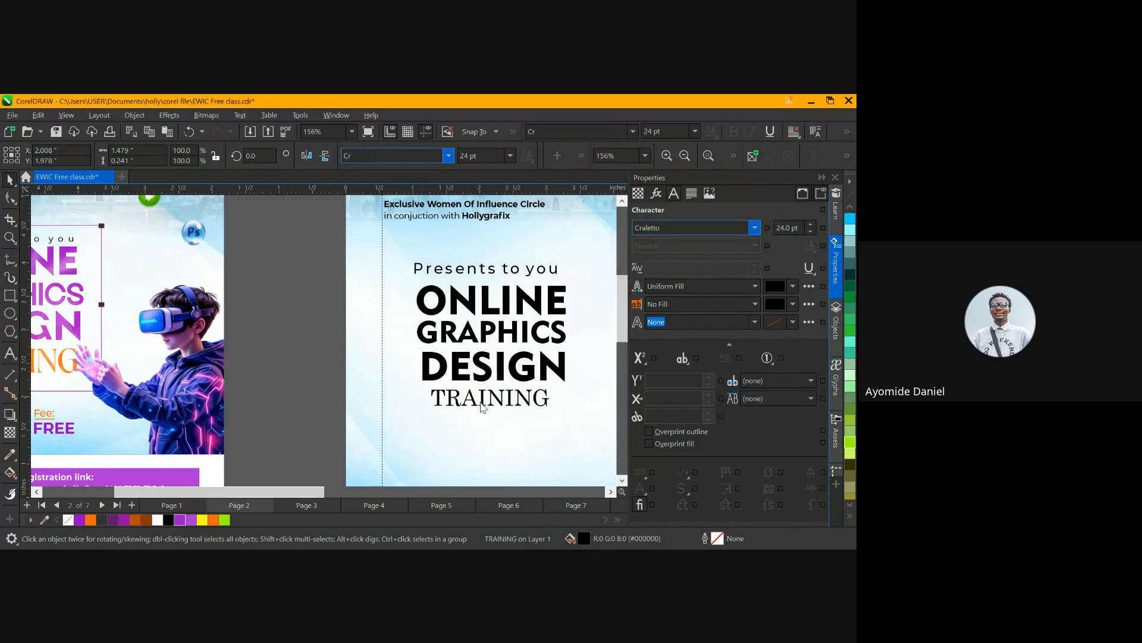
Enlarge the TRAINING line to about 35 pt, fitting it beneath DESIGN at nearly the same width
click(481, 397)
drag(480, 398, 464, 392)
drag(530, 406, 573, 411)
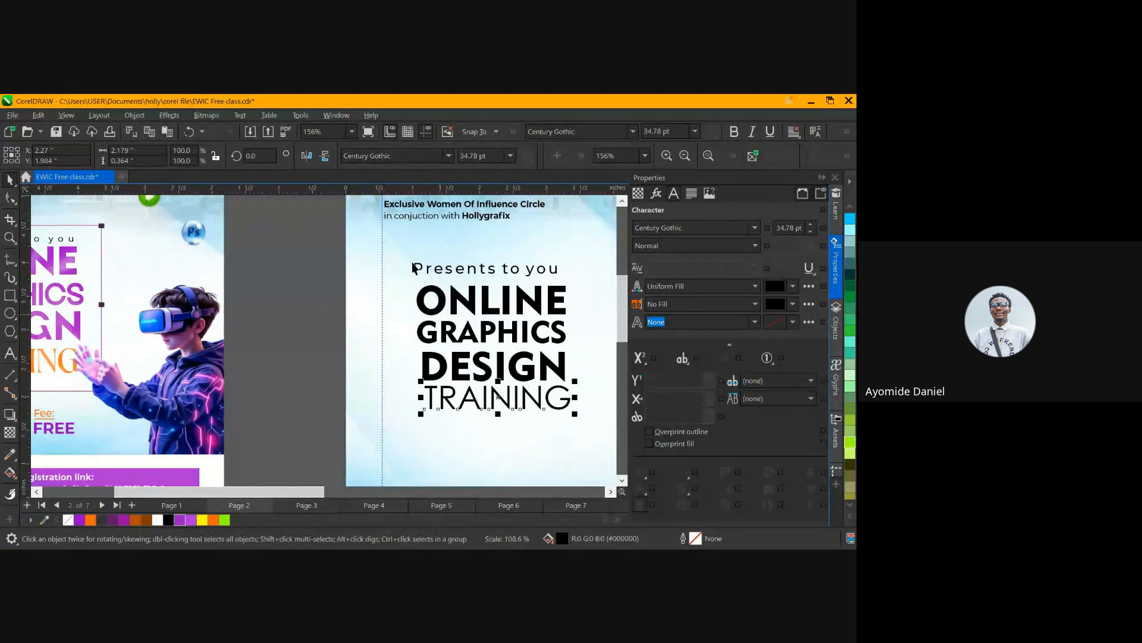
Fill ONLINE, GRAPHICS and DESIGN with purple #9603A6 and fill TRAINING with orange
drag(308, 271, 608, 421)
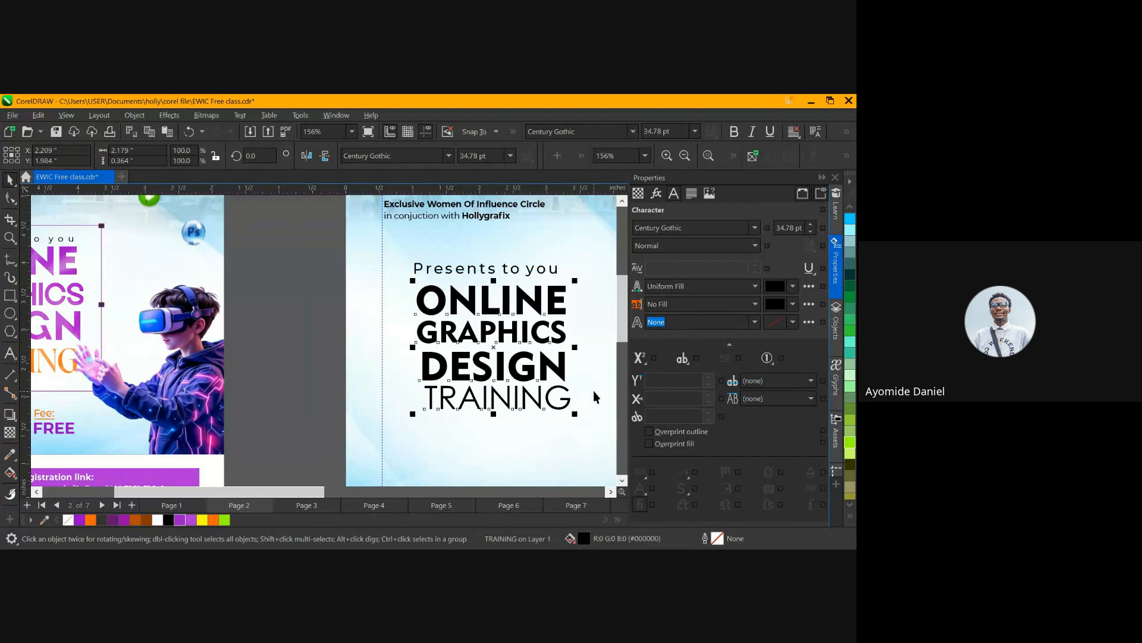
click(121, 518)
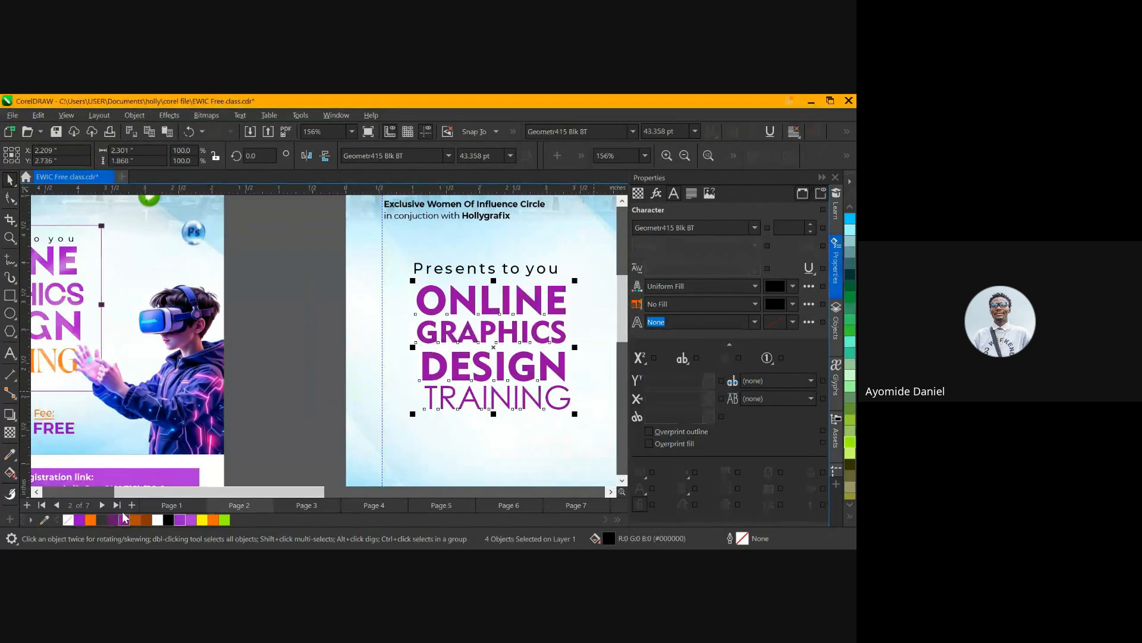
click(453, 397)
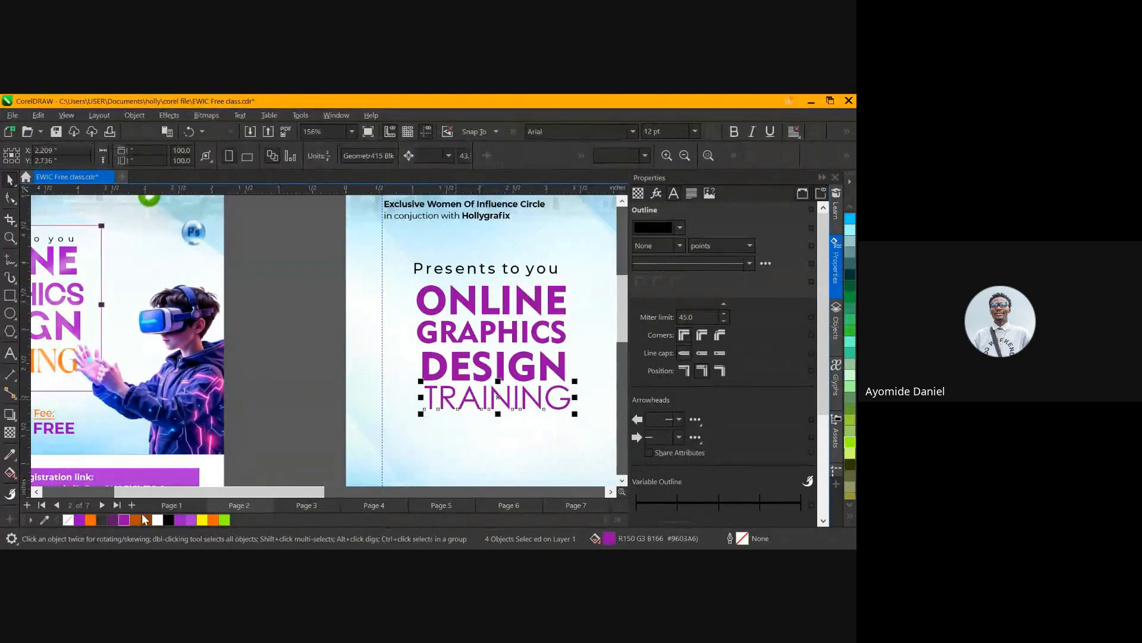
click(91, 520)
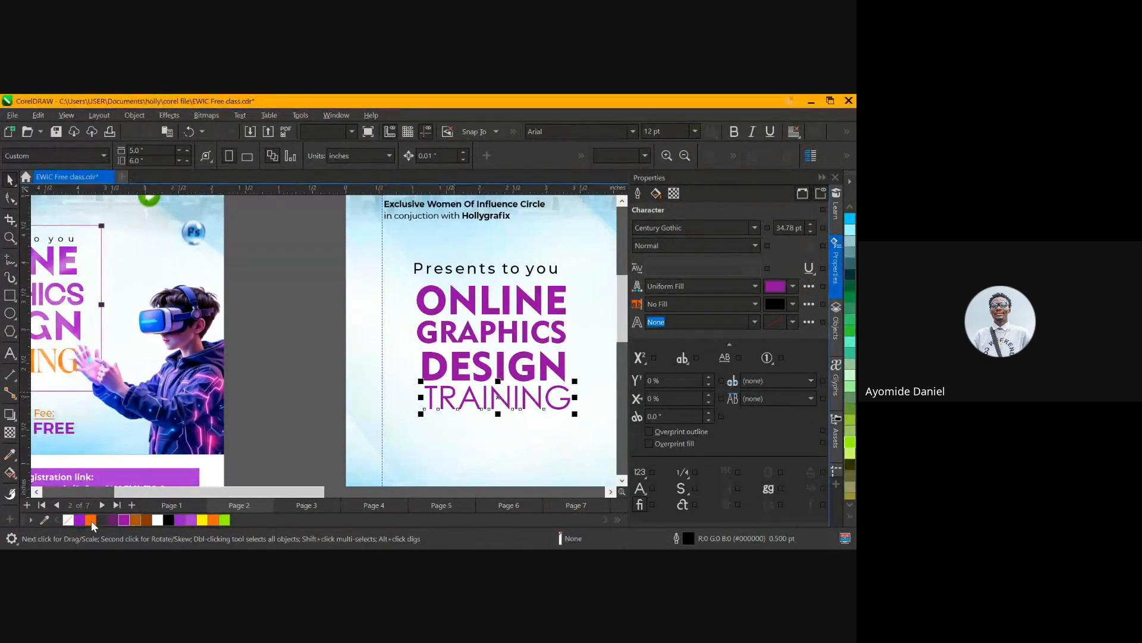
click(334, 316)
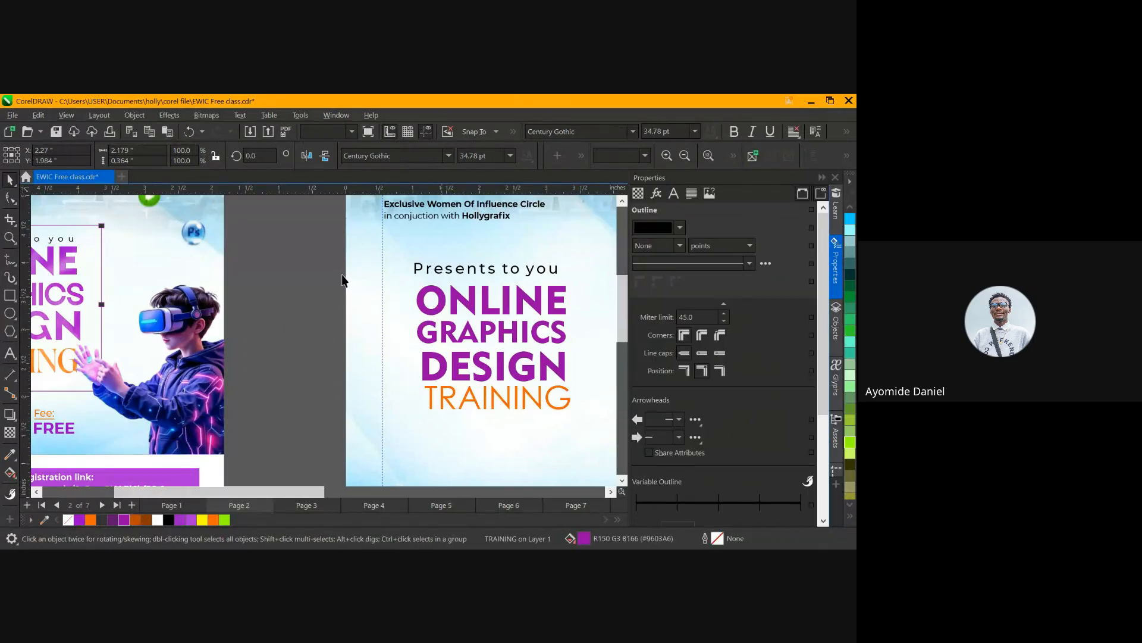
scroll(570, 397, down, 2)
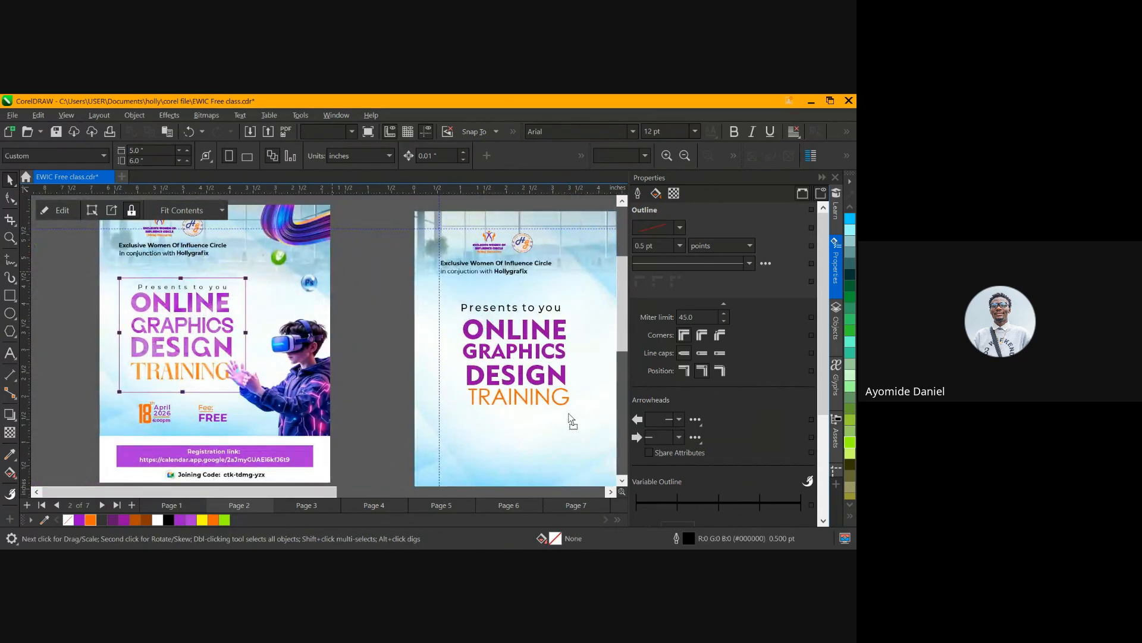
drag(568, 417, 564, 410)
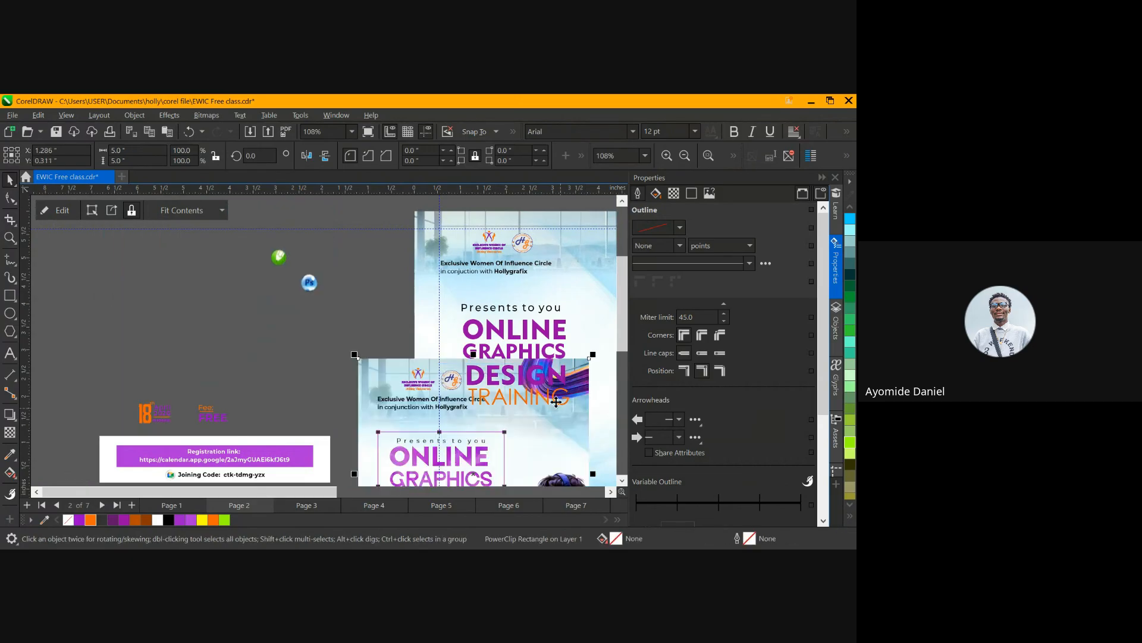
key(ctrl+z)
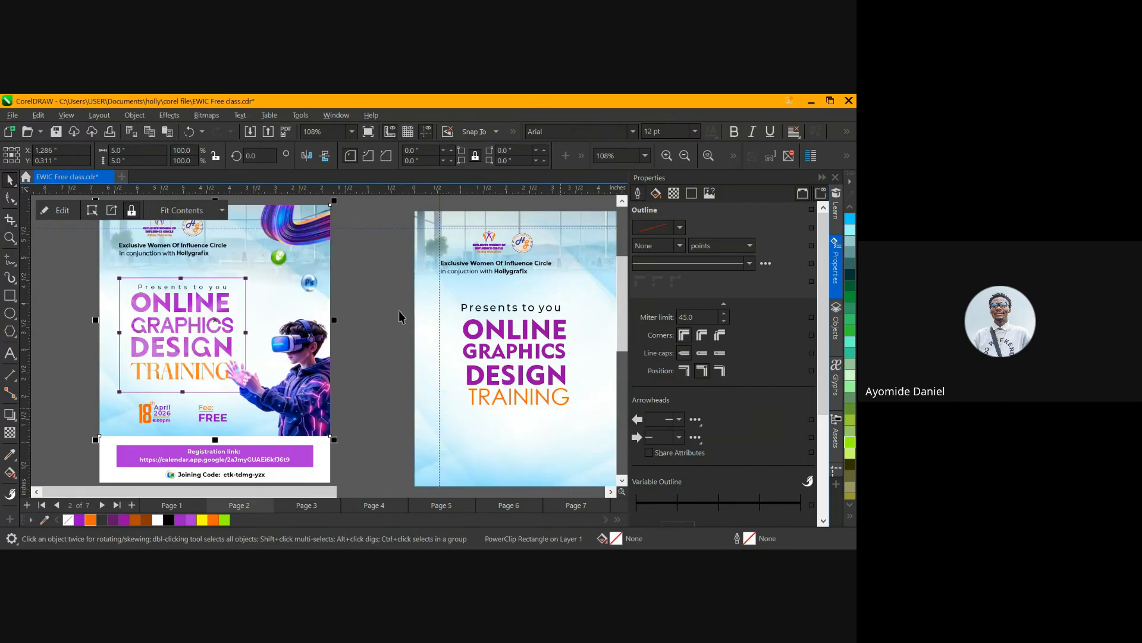
Centre-align the ONLINE, GRAPHICS, DESIGN and TRAINING lines with one another on the new flyer
drag(626, 422, 629, 428)
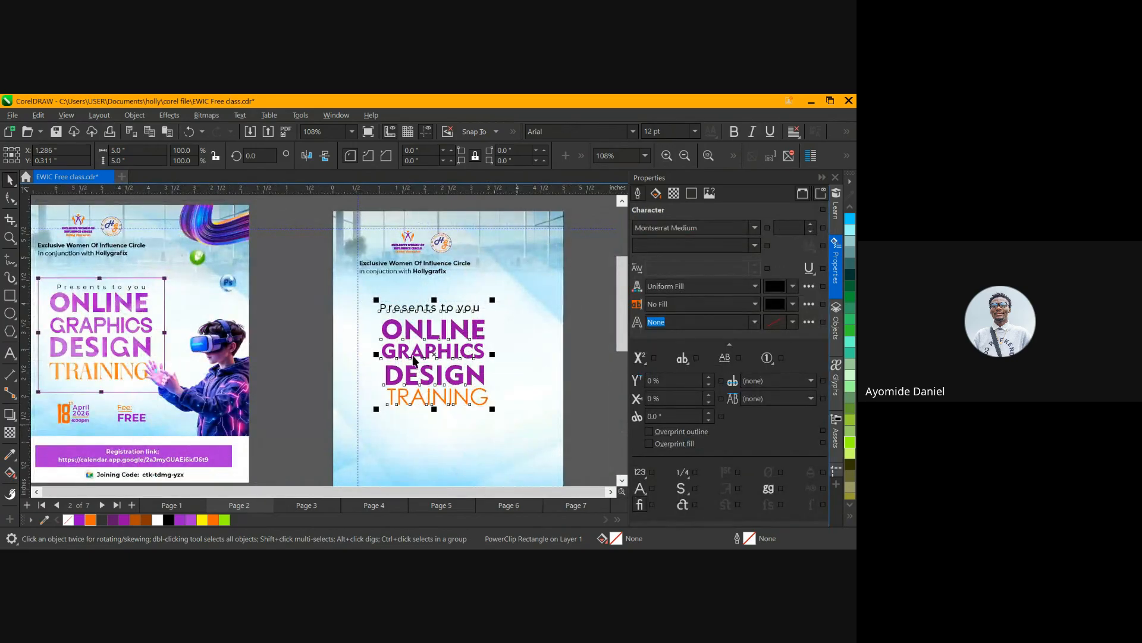
click(305, 322)
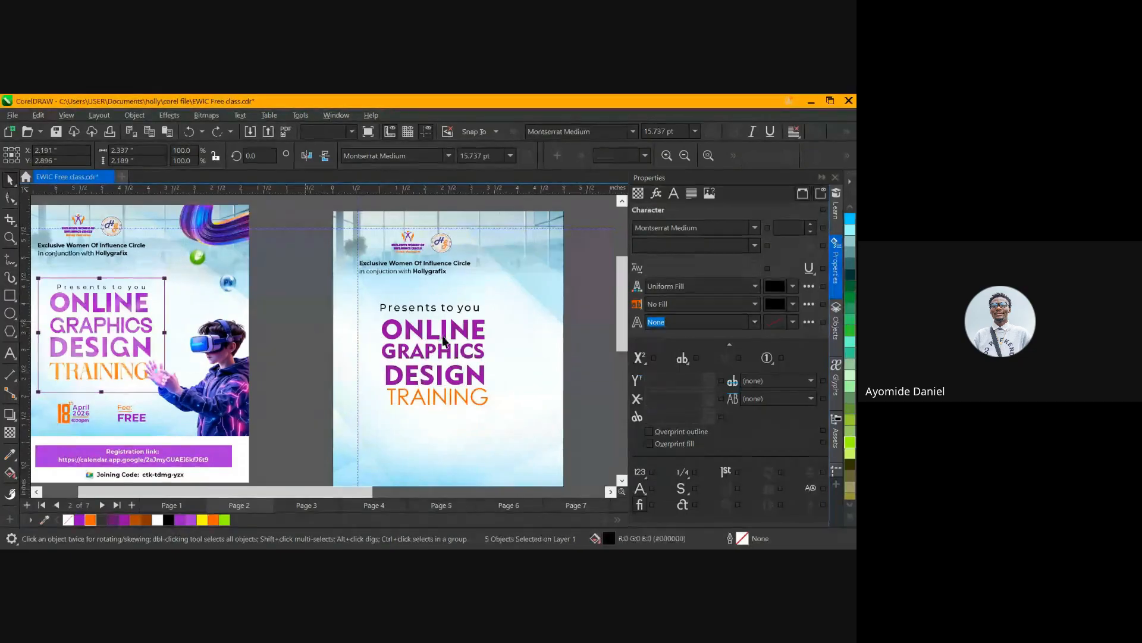
drag(337, 313, 531, 422)
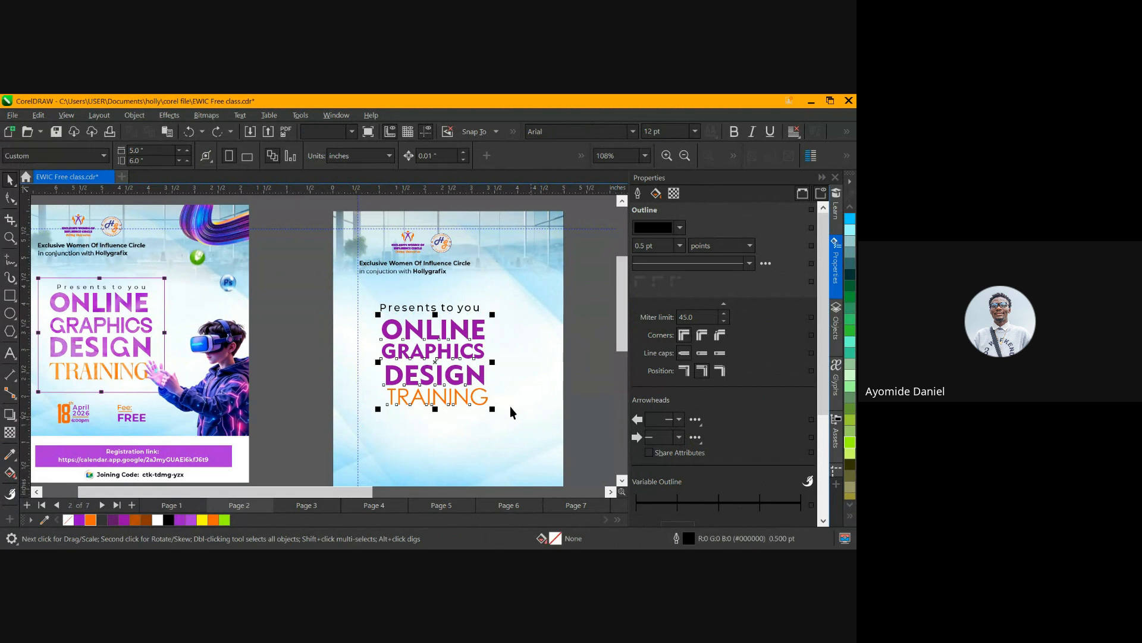
click(304, 375)
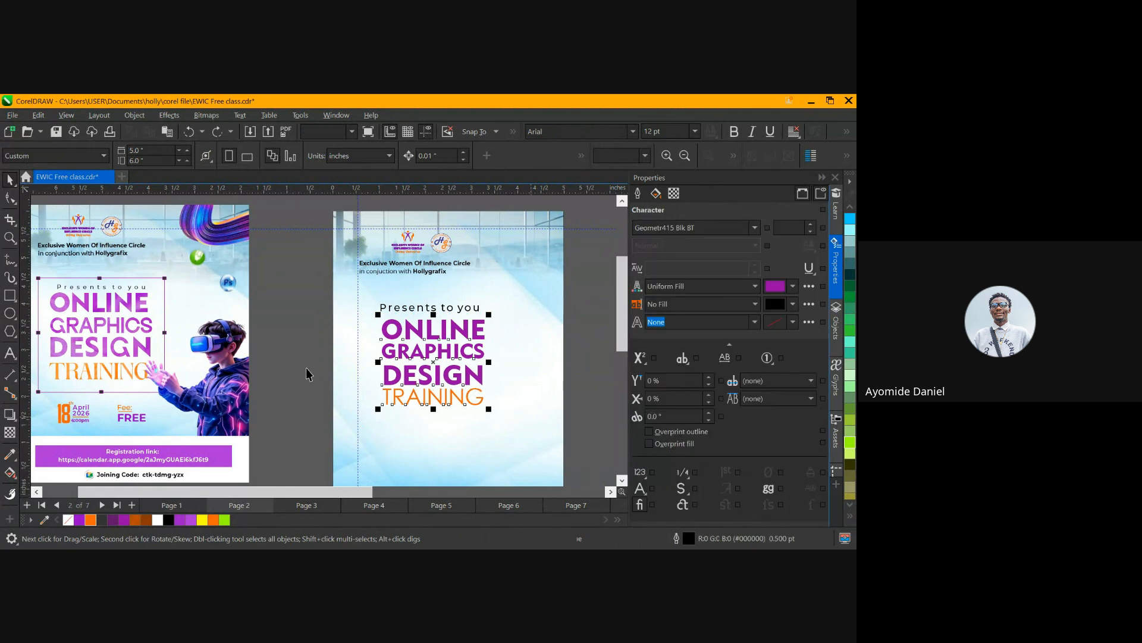
Set the font size of the "Presents to you" line above ONLINE to 12 pt
click(426, 312)
scroll(467, 272, up, 2)
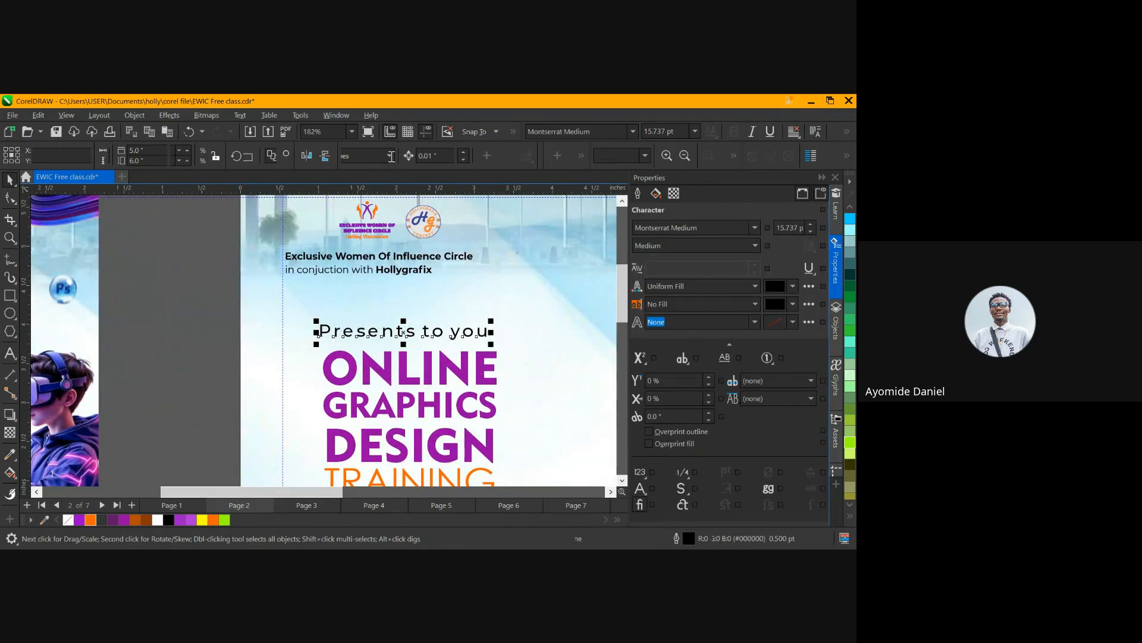
click(489, 156)
text(12)
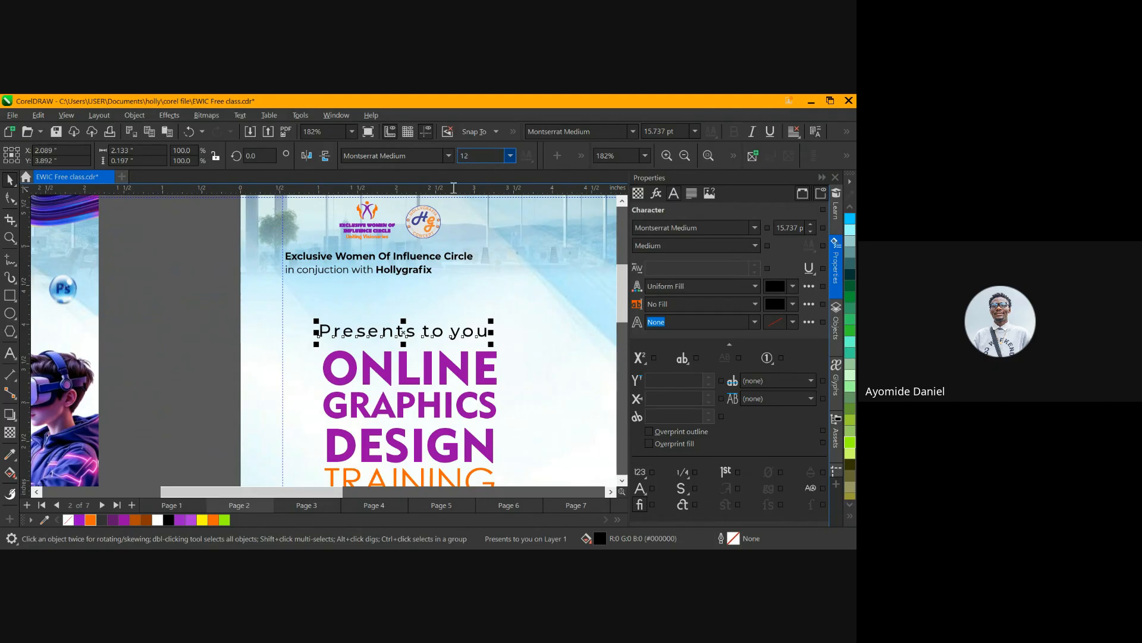
key(Return)
Centre the "Presents to you" line horizontally over ONLINE
shift+click(405, 369)
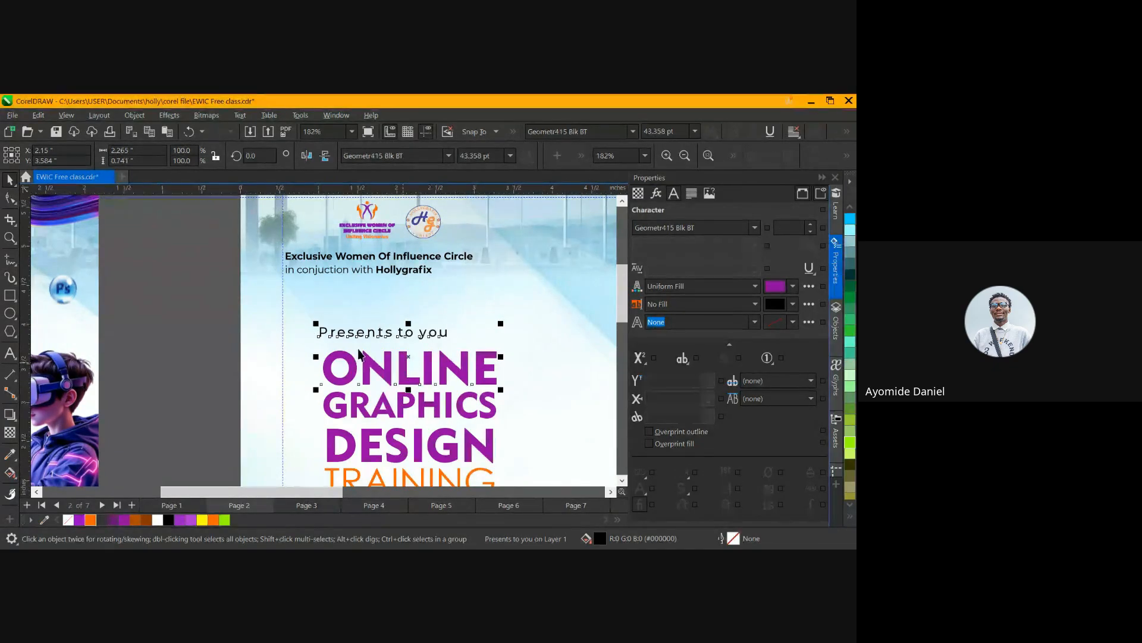
click(194, 320)
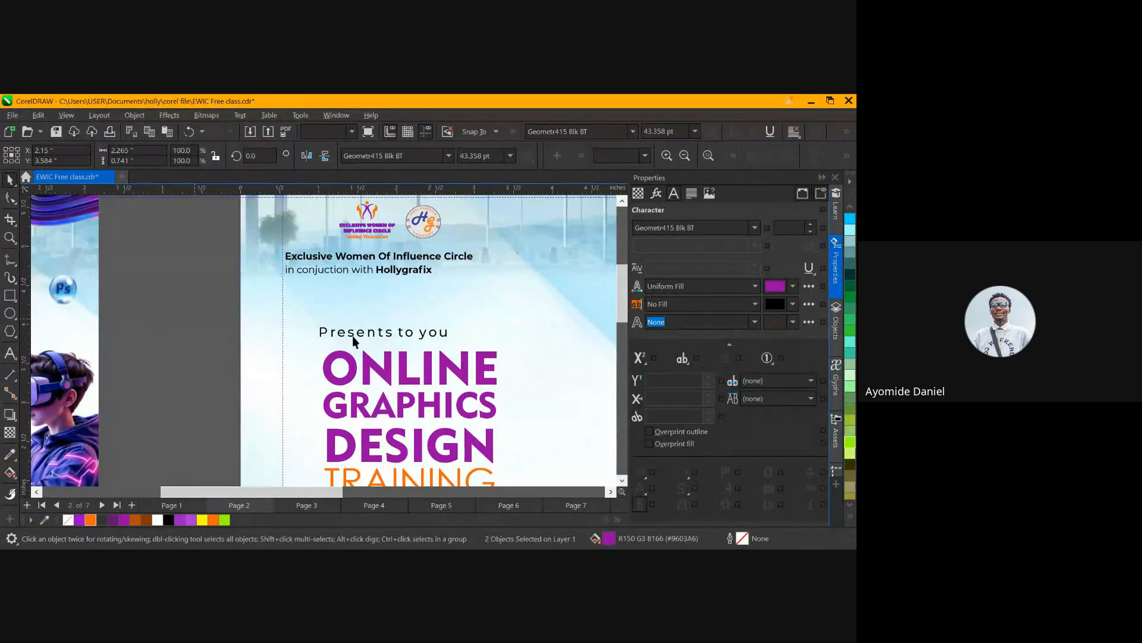
click(387, 373)
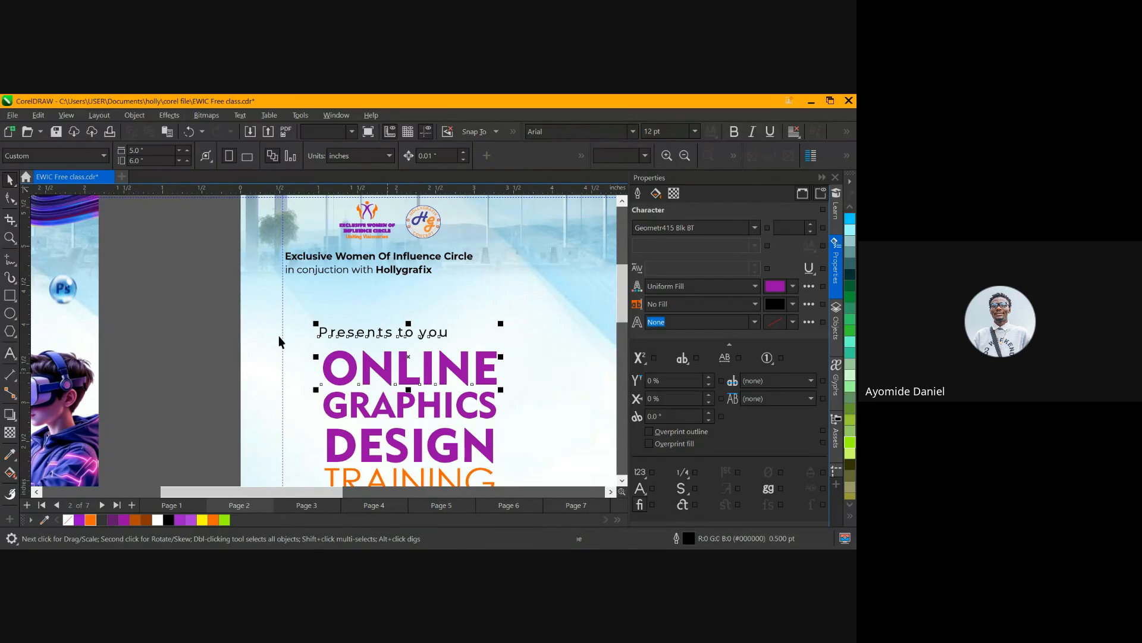
key(c)
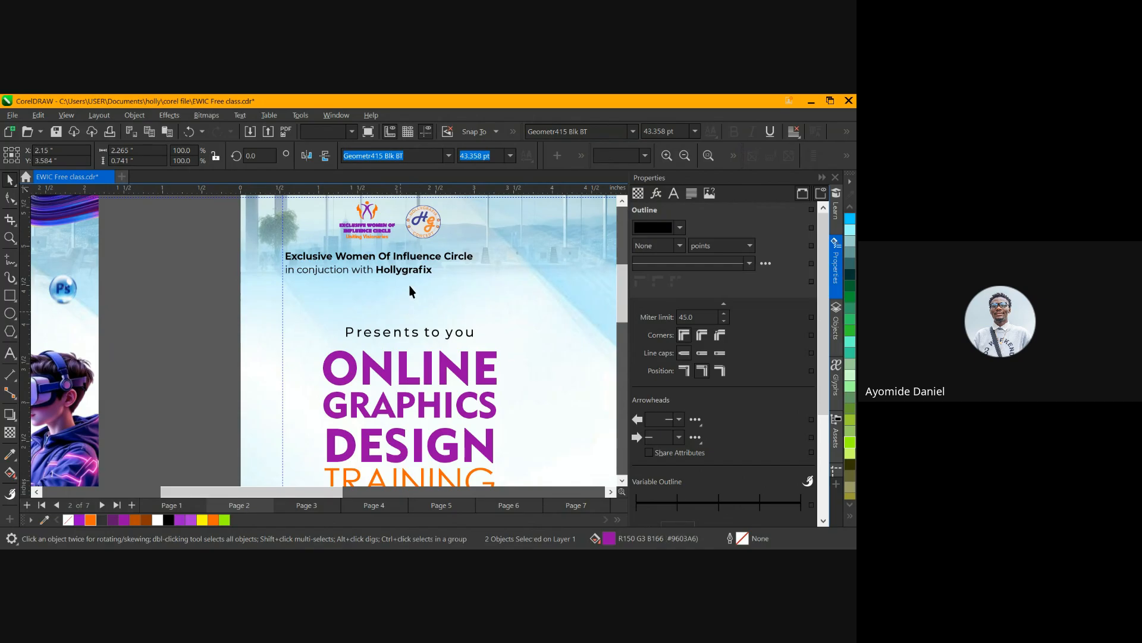
click(409, 285)
Move the thin purple frame group from the spare flyer parts onto the new flyer, surrounding the title lines
scroll(409, 285, down, 2)
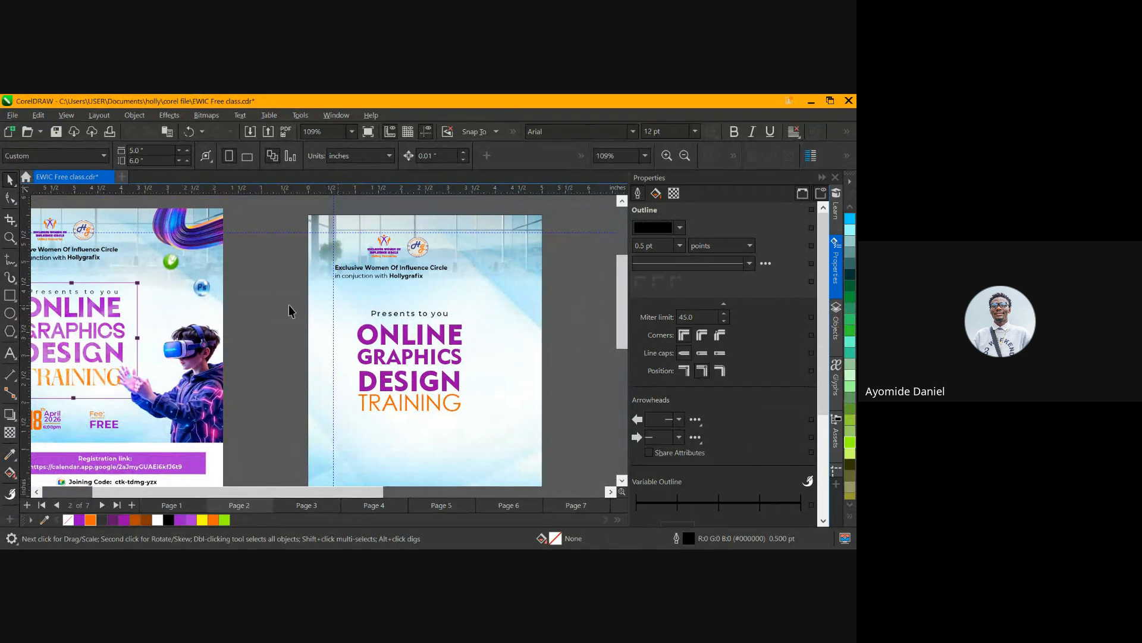
scroll(247, 299, down, 1)
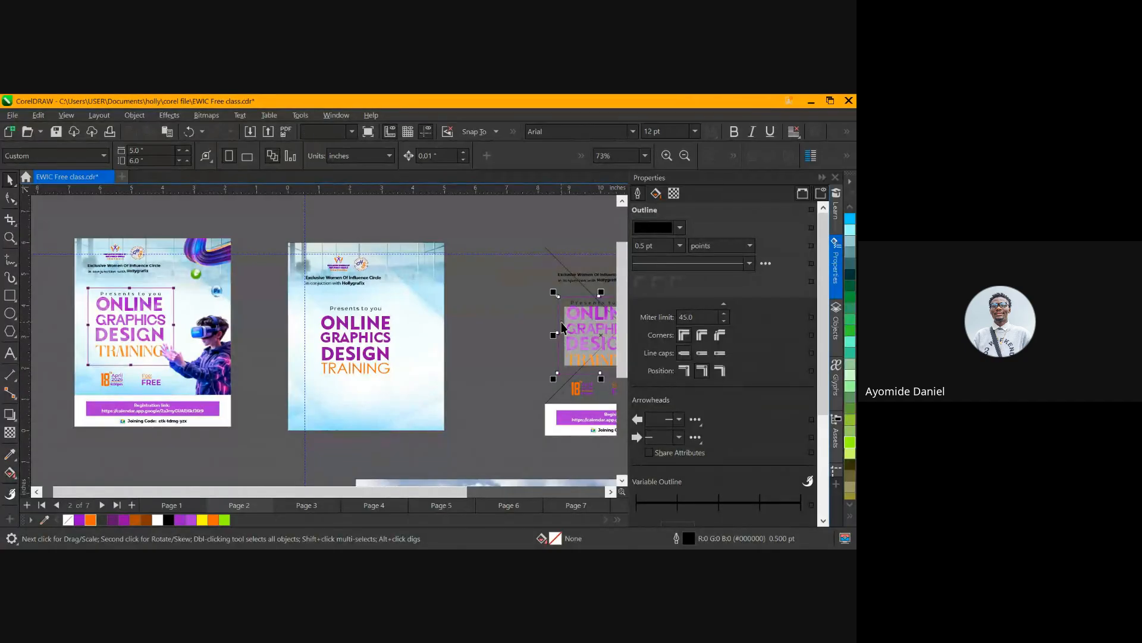
click(598, 339)
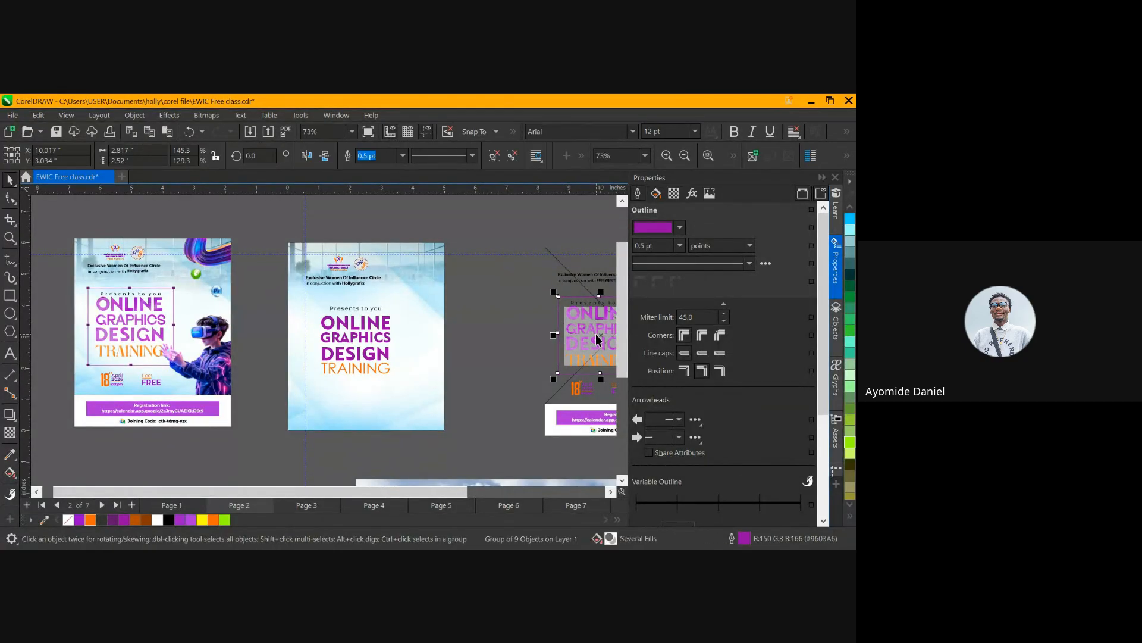
drag(598, 339, 452, 334)
scroll(356, 346, up, 2)
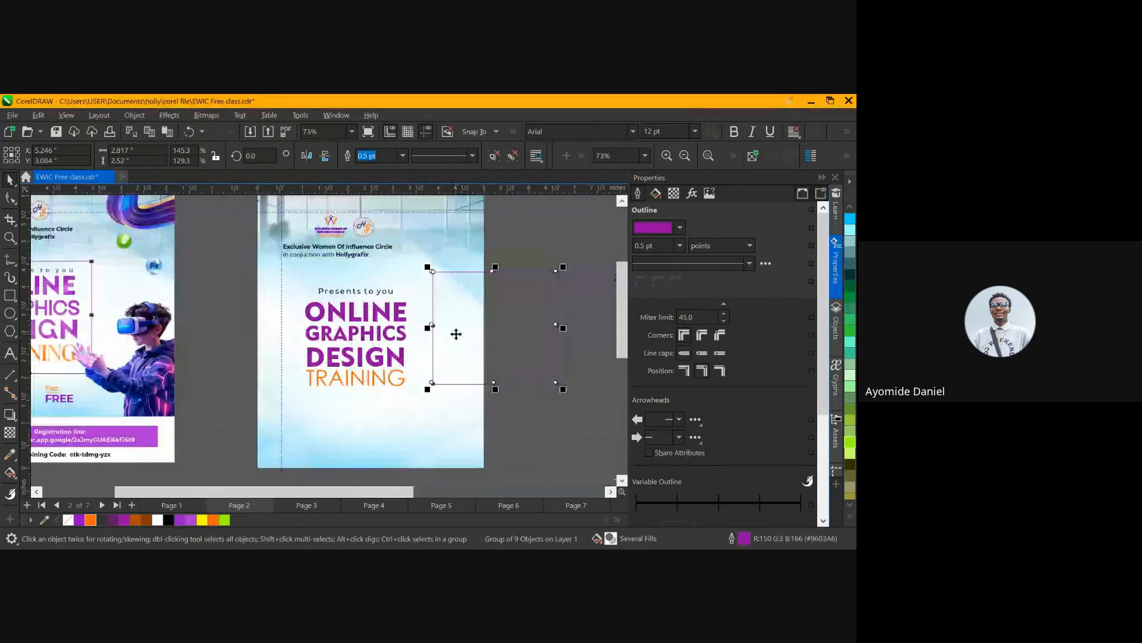
drag(496, 323, 357, 335)
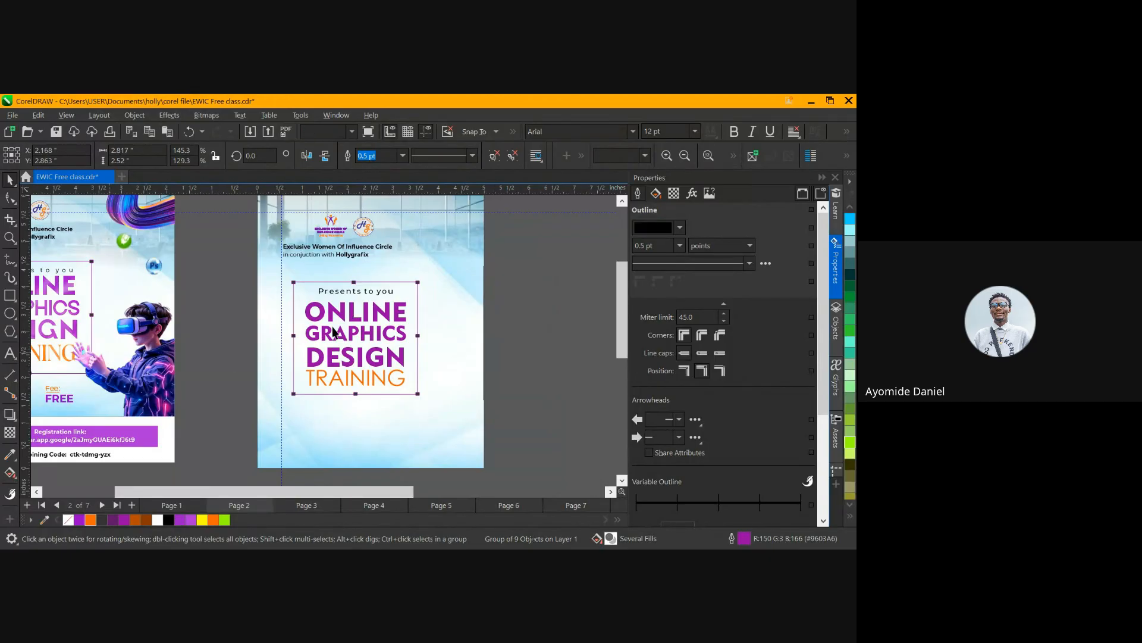
Move the VR-headset boy image from the spare parts onto the new flyer and align it with the background's right edge
scroll(319, 370, down, 1)
click(319, 479)
scroll(267, 390, down, 1)
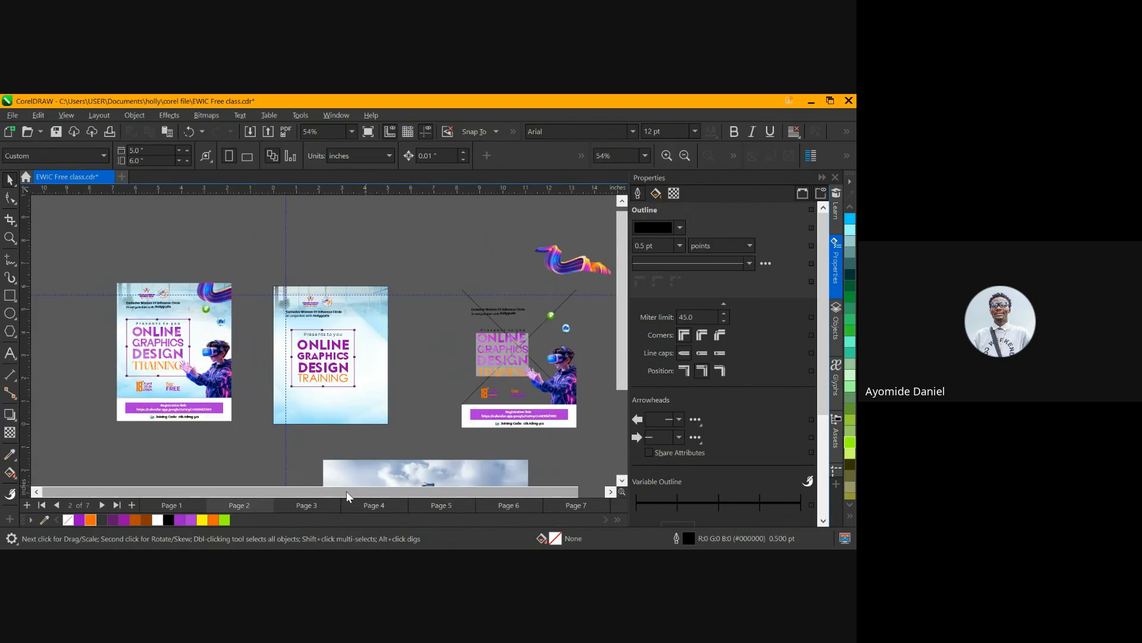
click(565, 384)
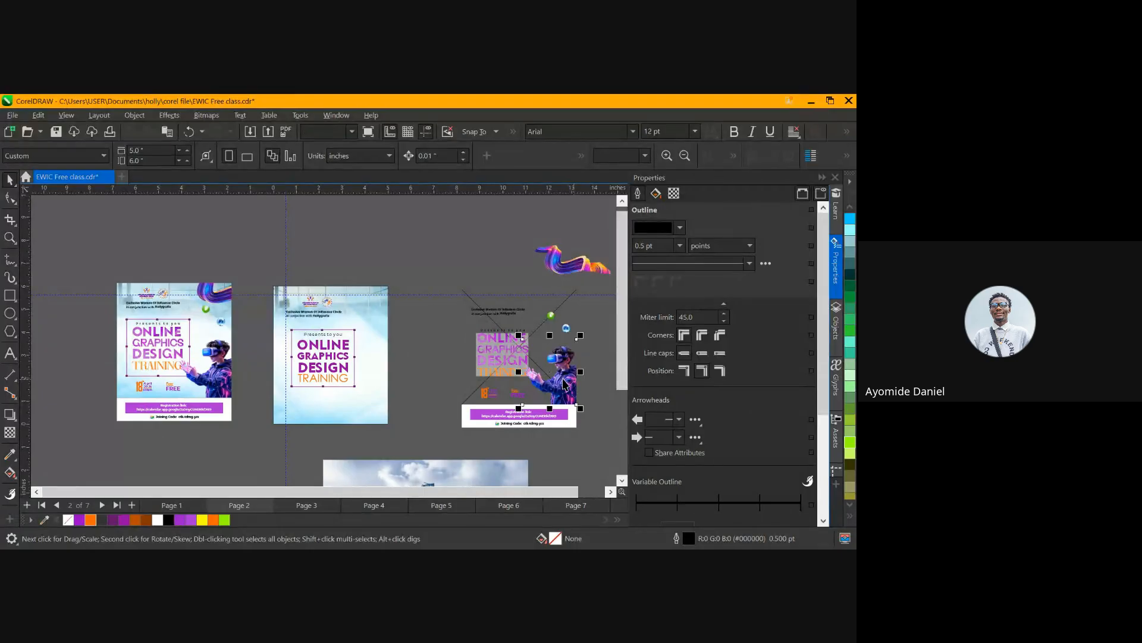
drag(554, 388, 362, 382)
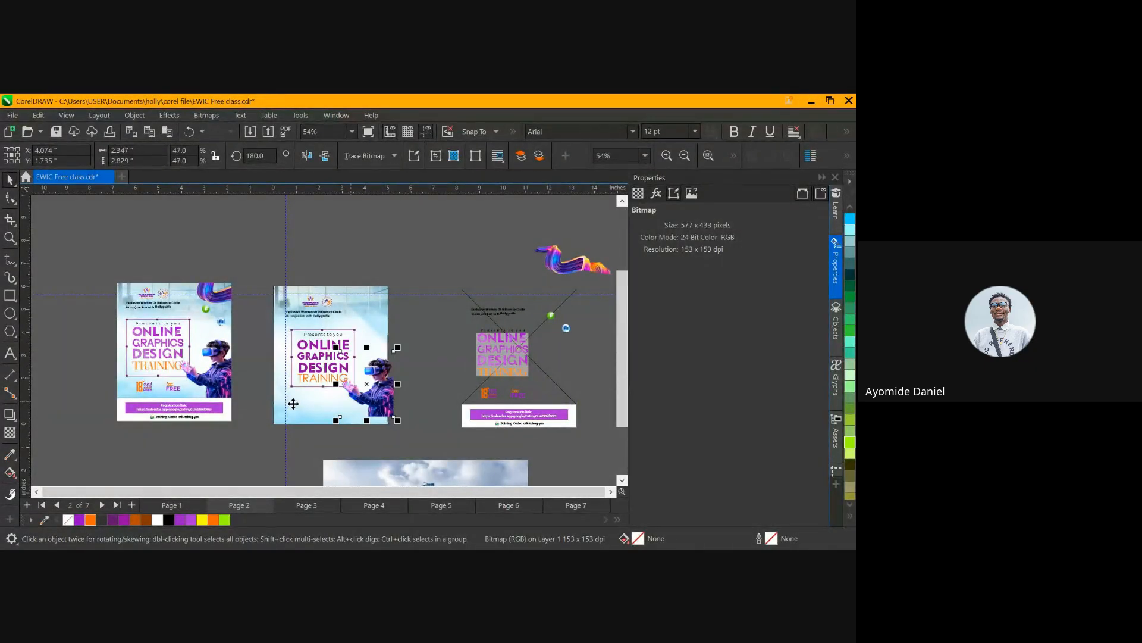
scroll(292, 404, up, 2)
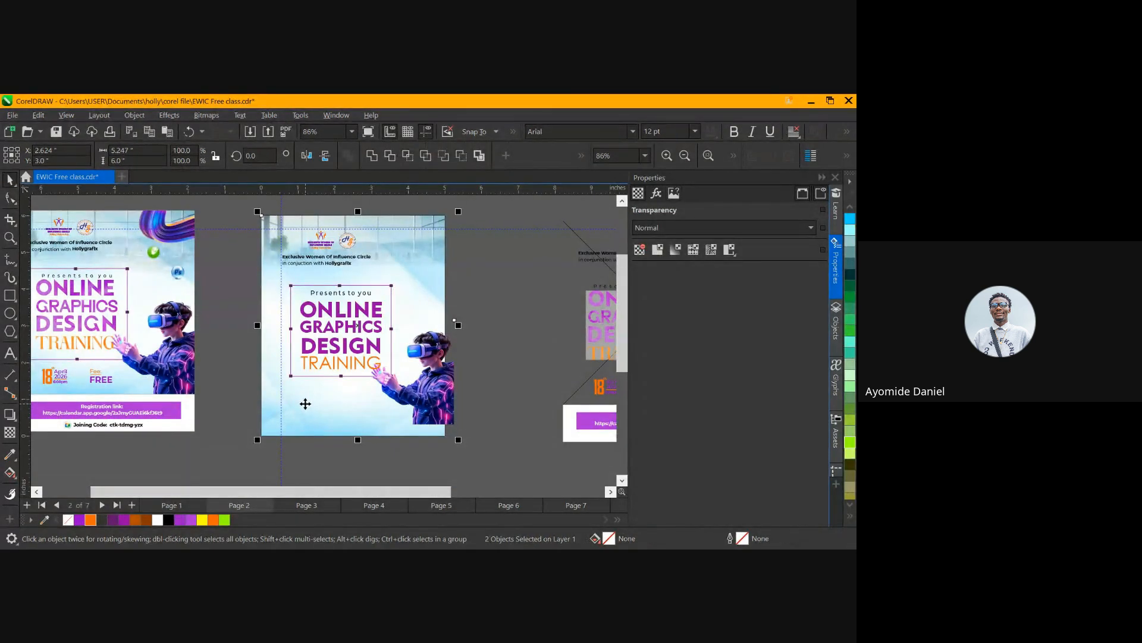
key(r)
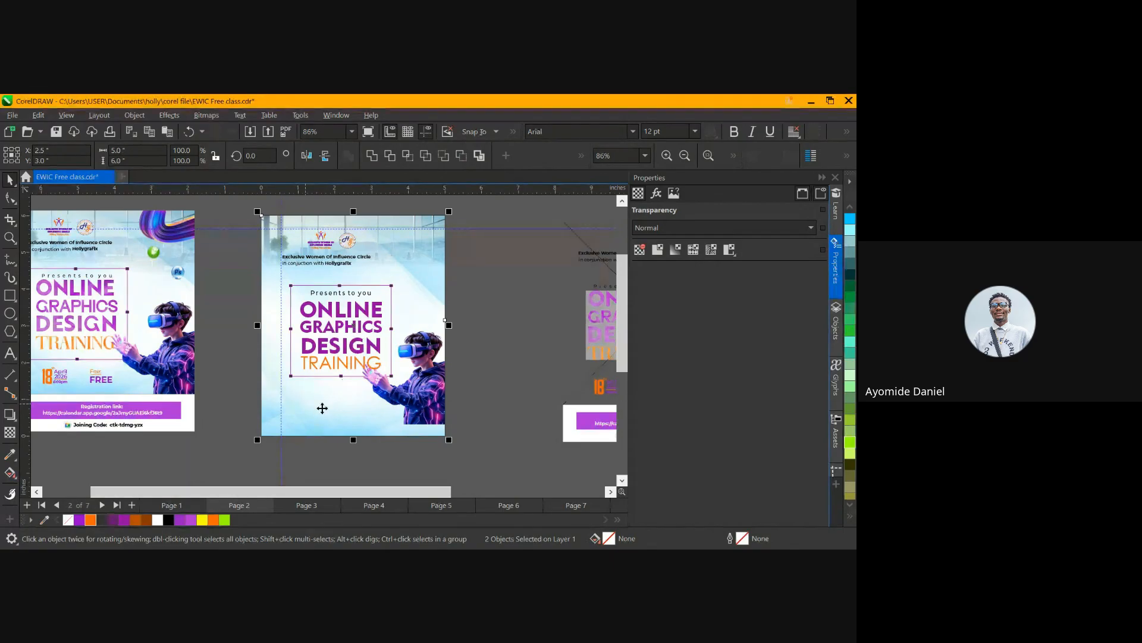
click(242, 400)
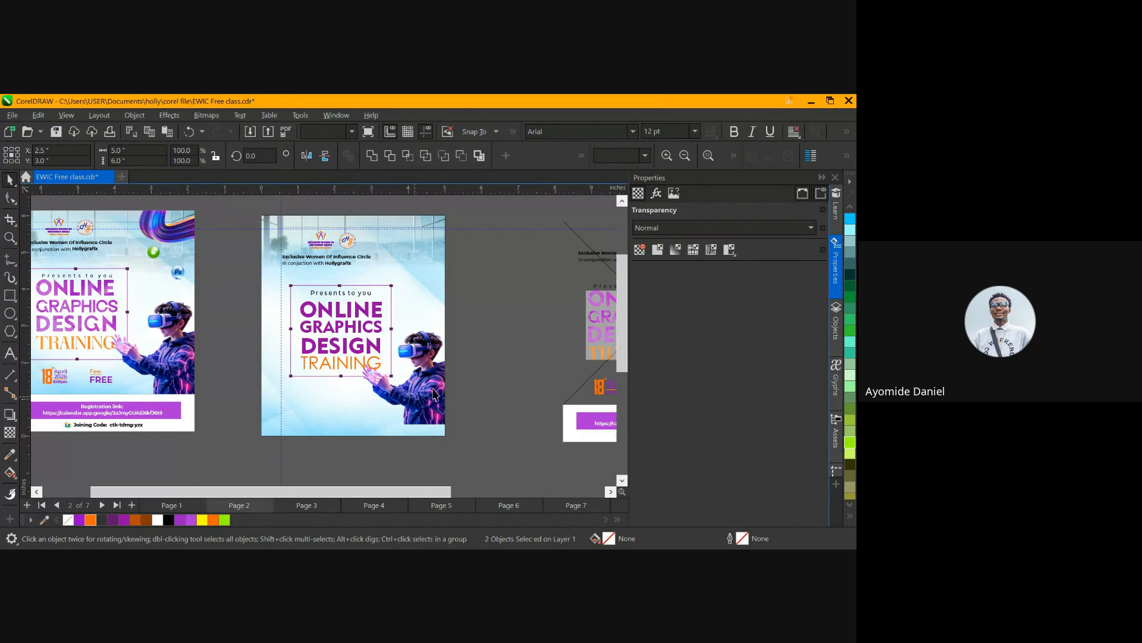
Shift the title lines together with their frame slightly left, bringing the frame's left side close to the vertical guide
click(434, 392)
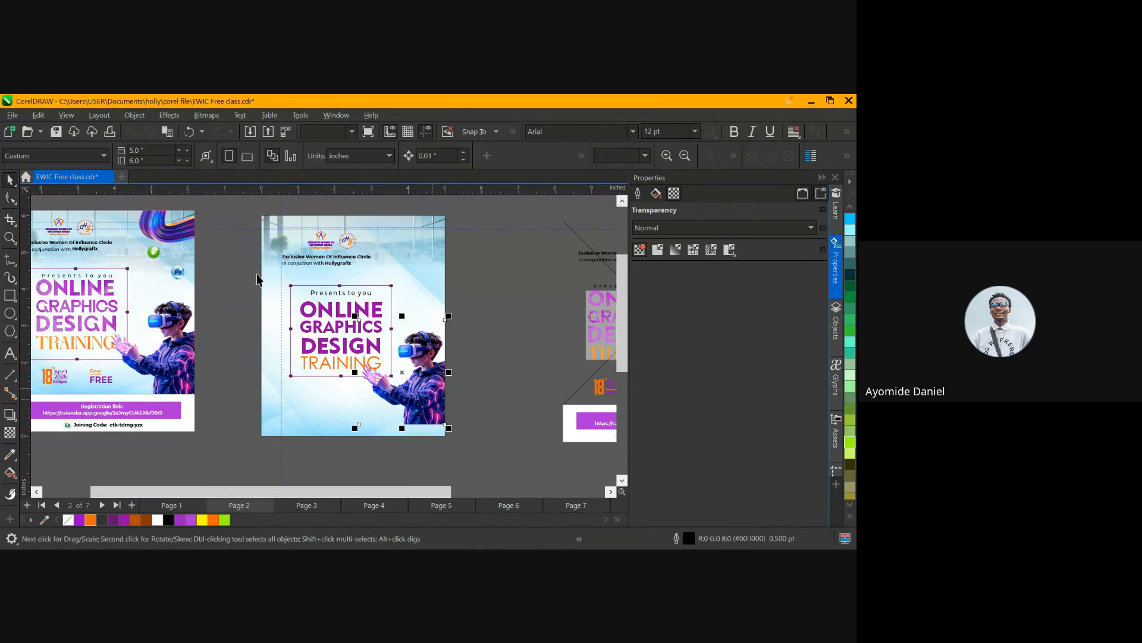
click(391, 370)
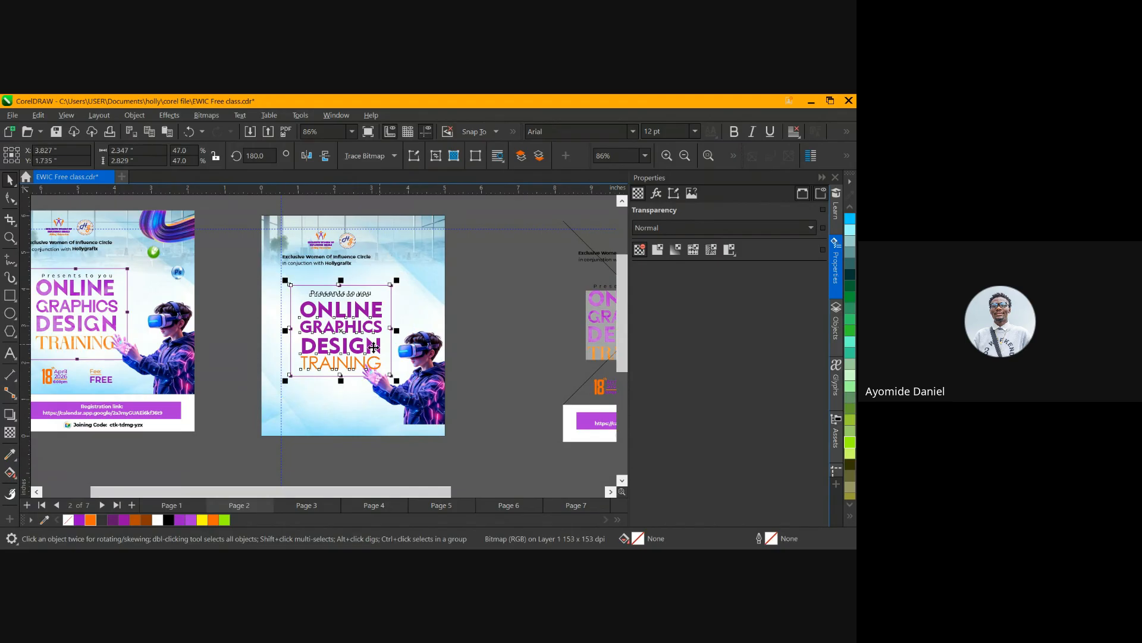
drag(370, 347, 363, 347)
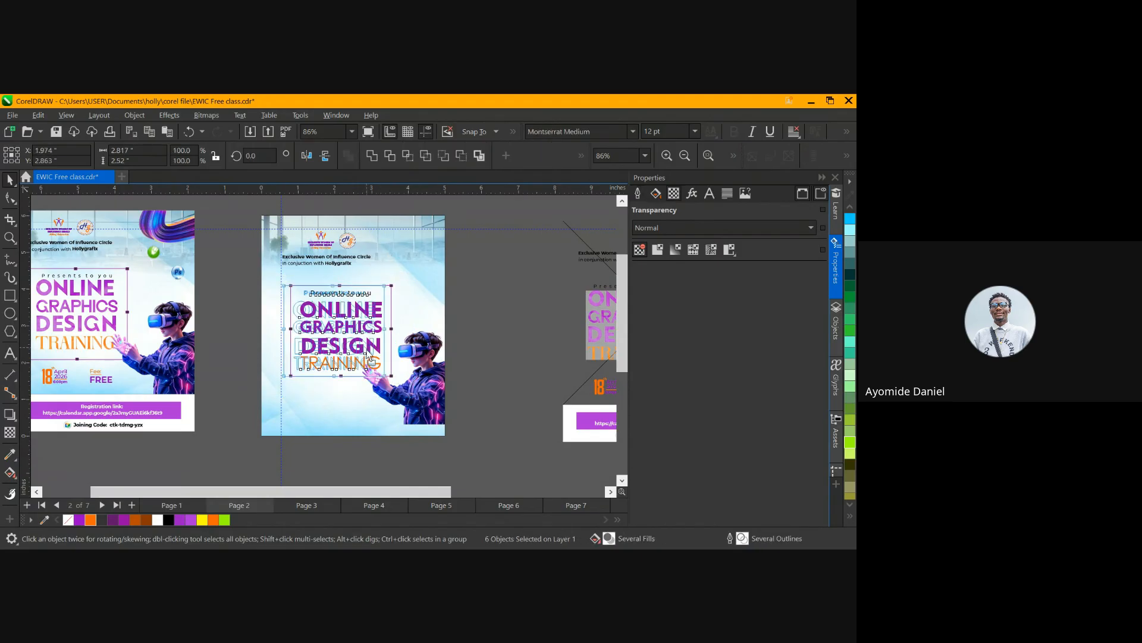
click(253, 390)
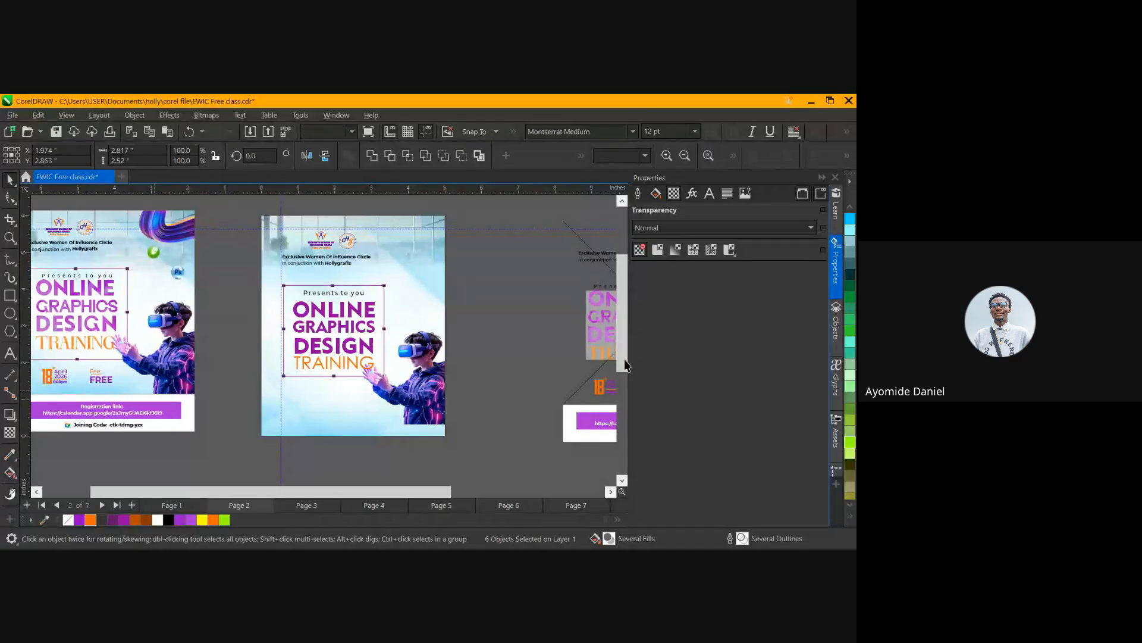
Move the 18th April 2026 date group from the spare parts to just below the title frame, beside the vertical guide
click(601, 392)
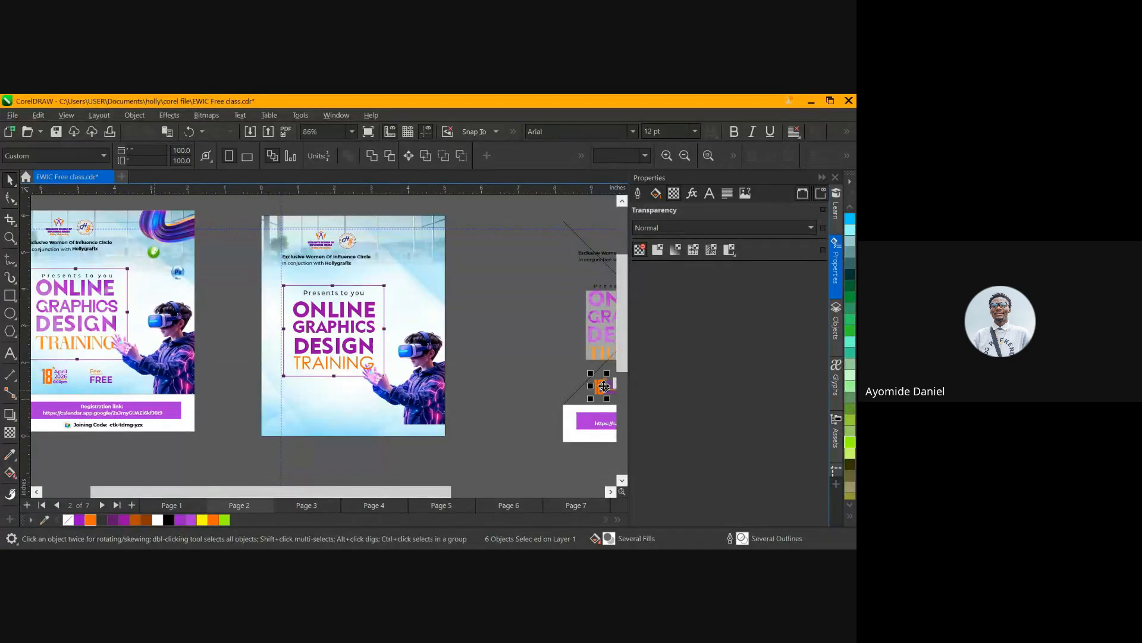
drag(371, 395, 342, 402)
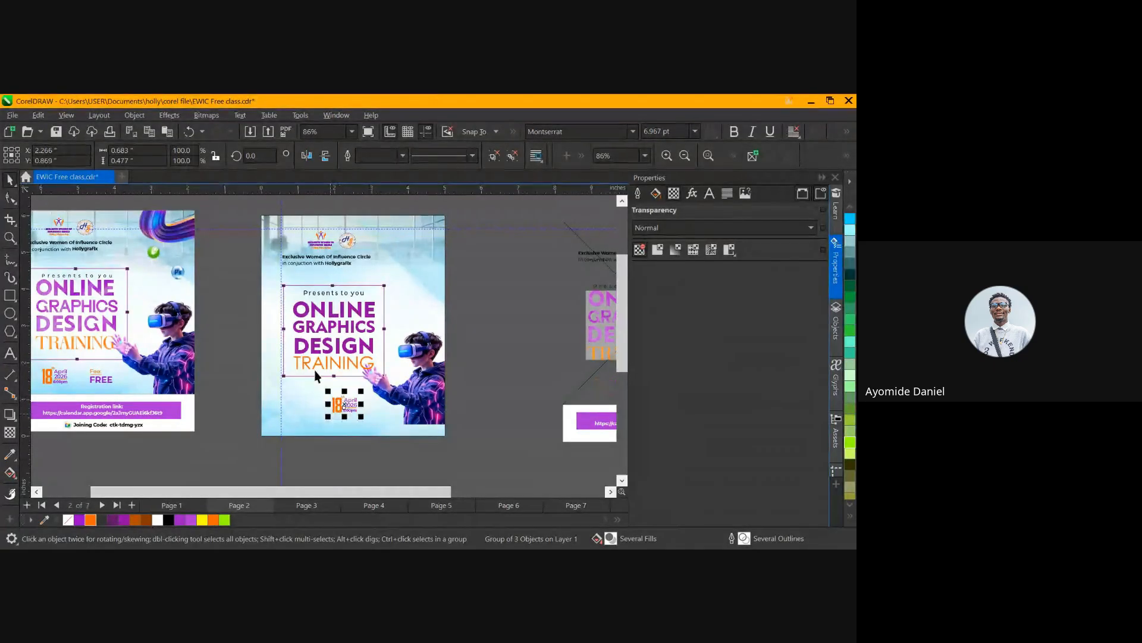
scroll(332, 410, up, 3)
drag(326, 407, 325, 406)
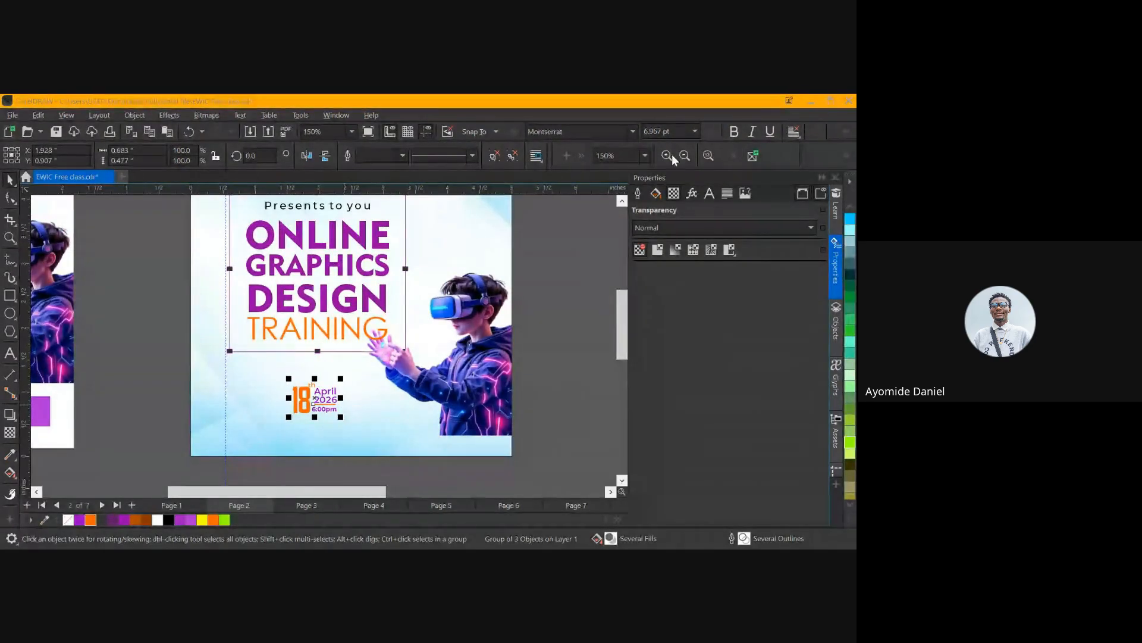
drag(302, 399, 256, 388)
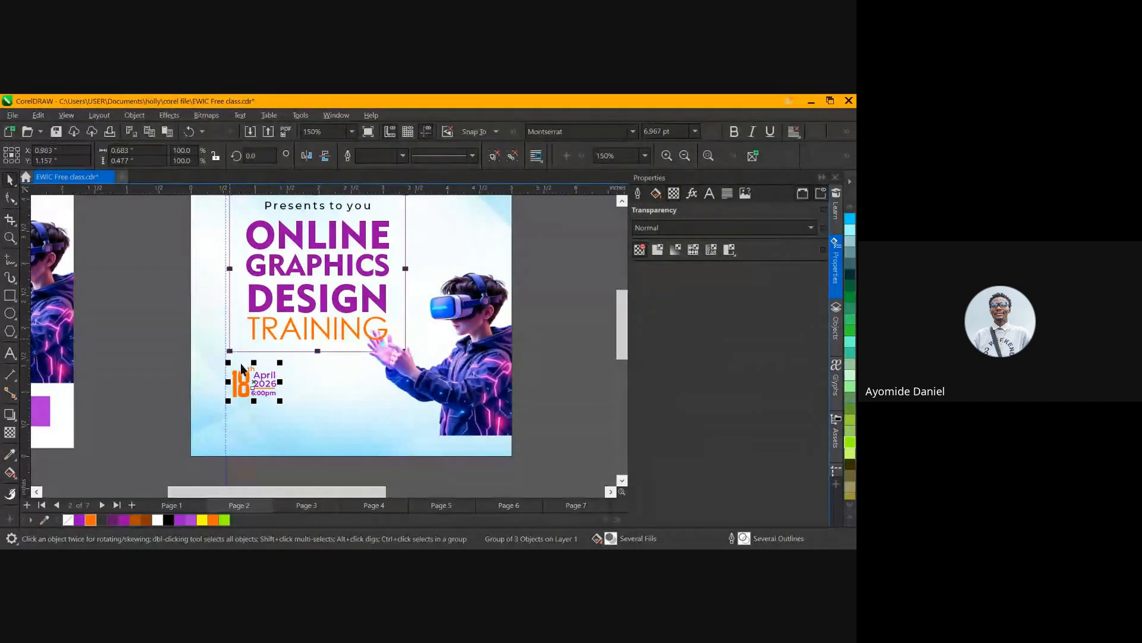
Move the "Fee: FREE" group from the spare parts onto the new flyer, to the right of the date
scroll(324, 384, down, 3)
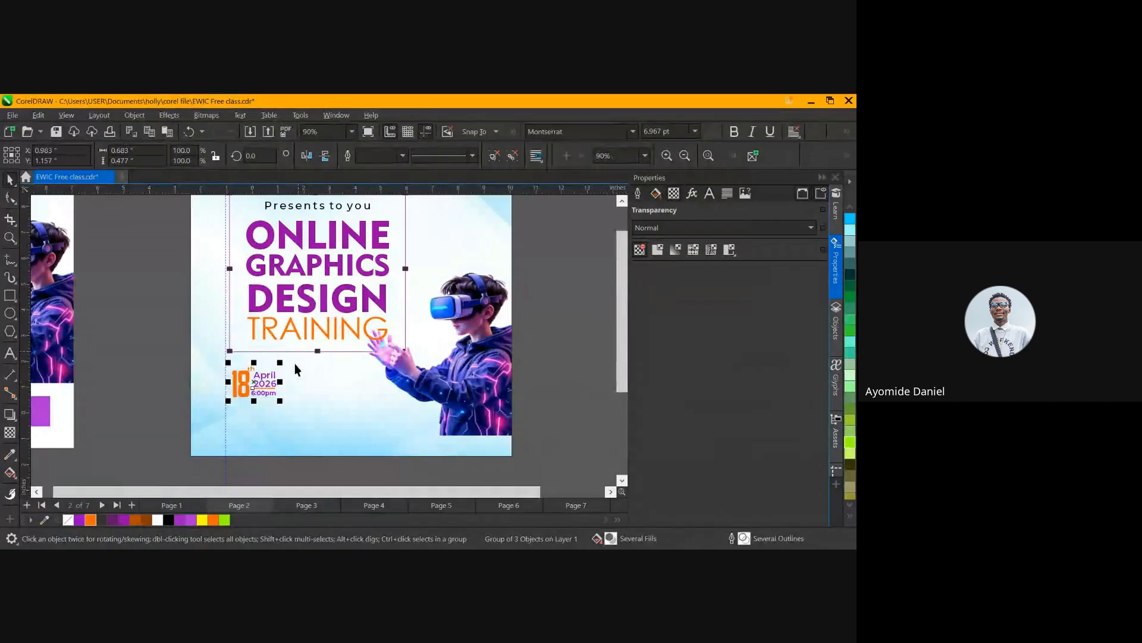
scroll(294, 363, down, 2)
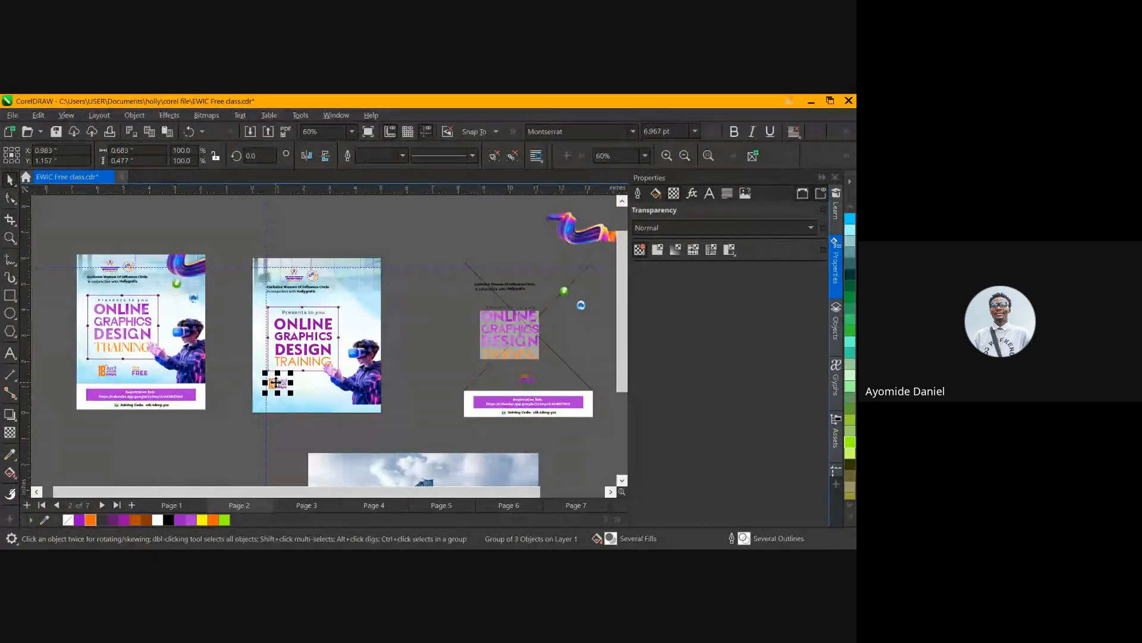
drag(529, 387, 308, 381)
scroll(277, 388, up, 3)
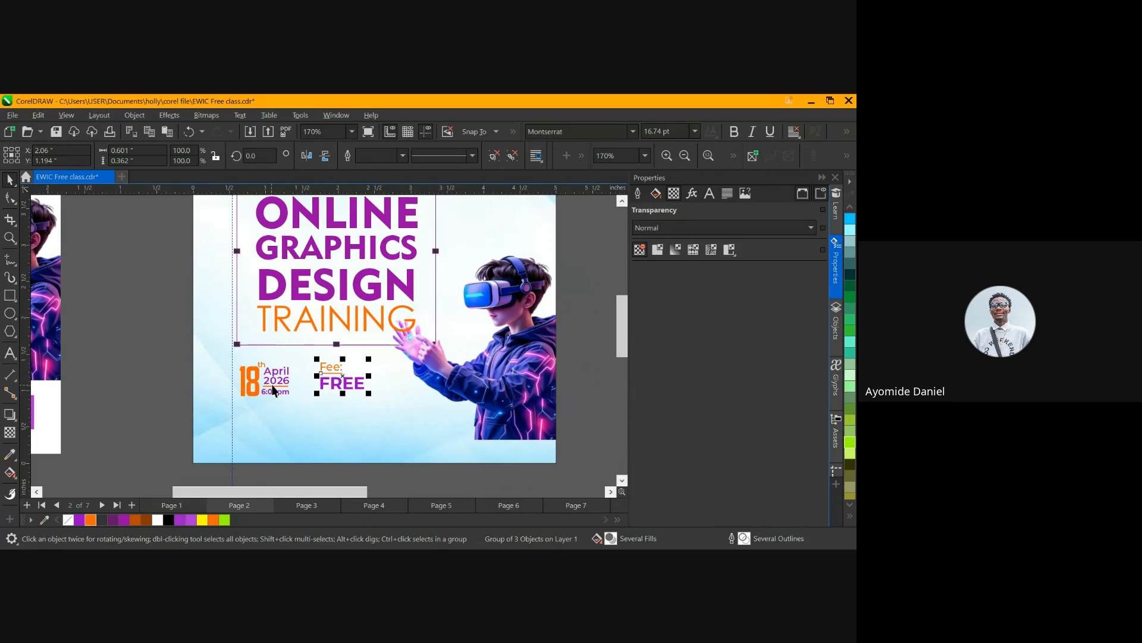
Shift the "Fee: FREE" group further right, close to the VR boy's arm
drag(341, 383, 390, 382)
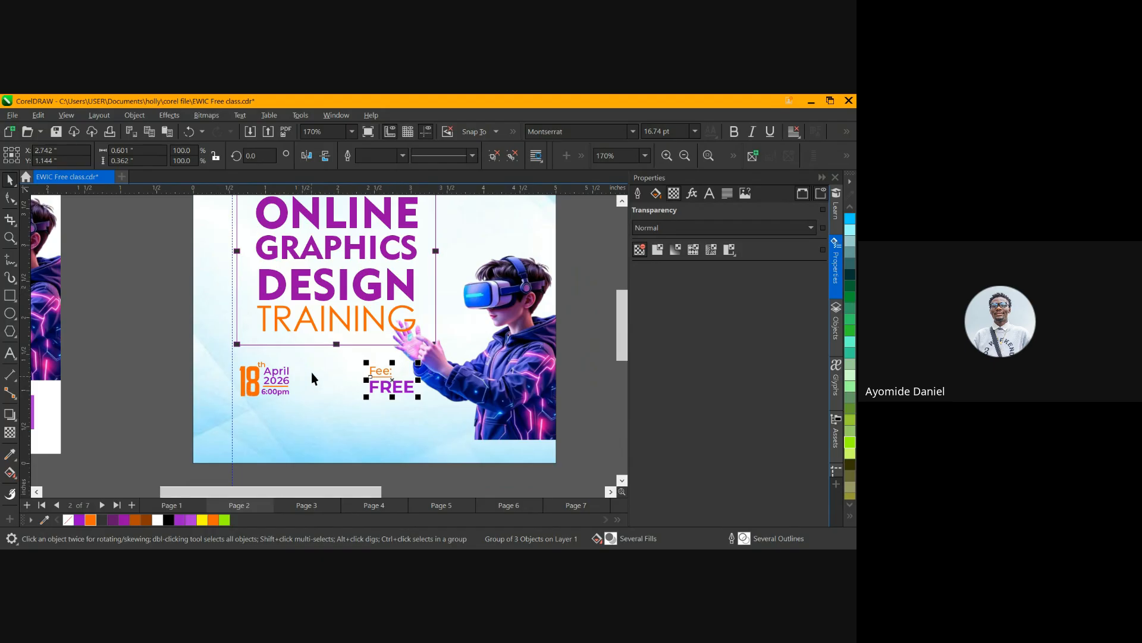
Draw a white-filled rectangle 5 inches wide across the bottom of the new flyer and reduce its height to about 0.725 inch
key(F3)
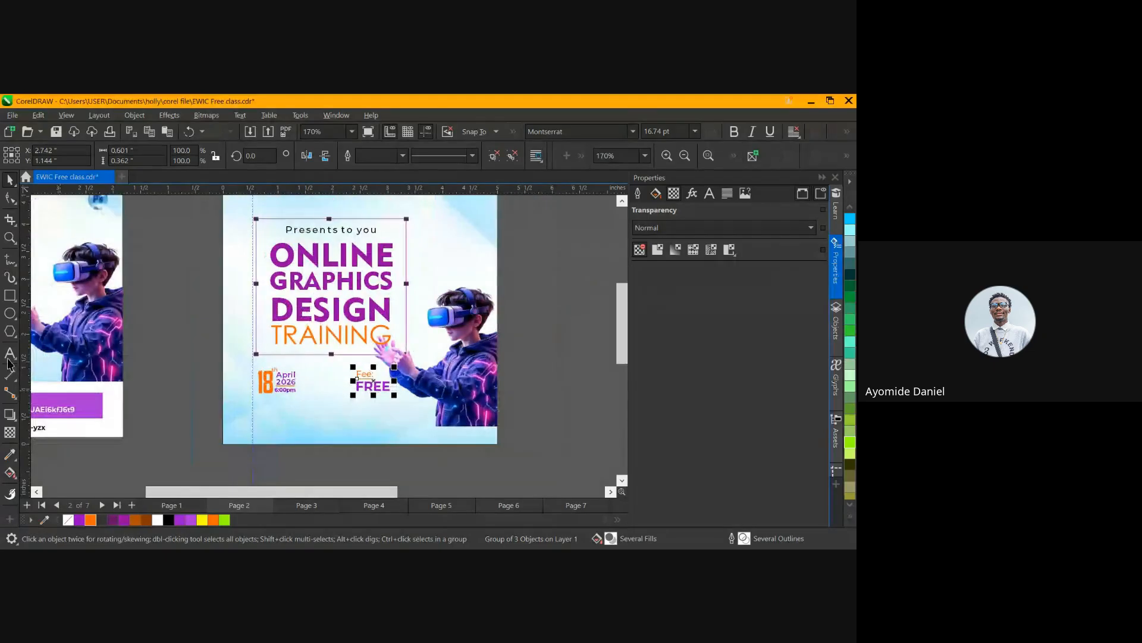
key(F6)
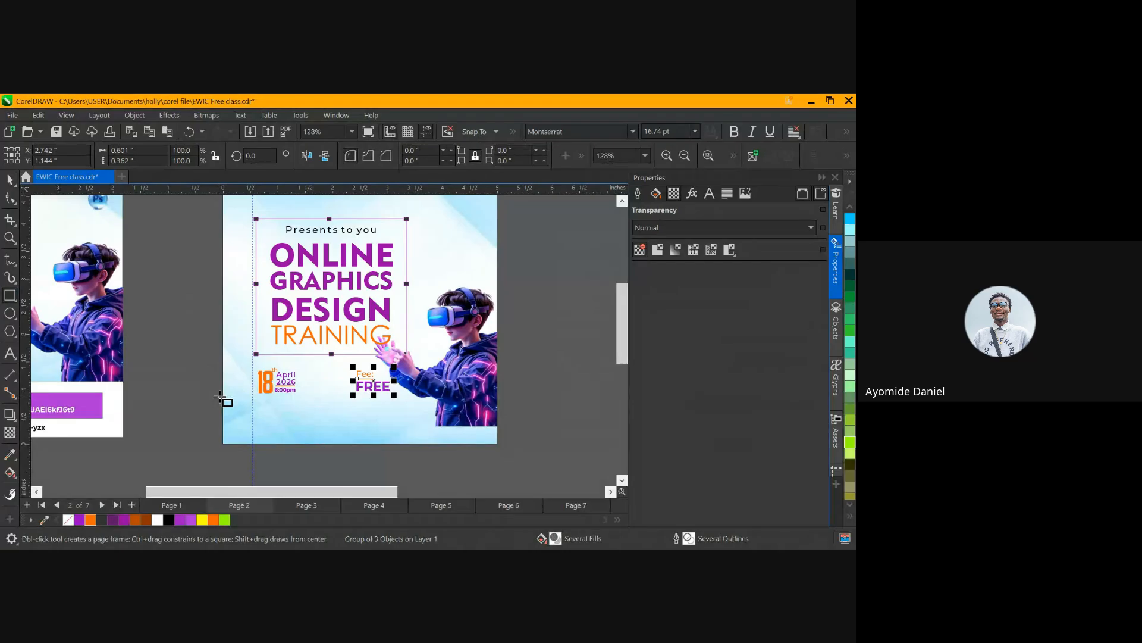
drag(223, 397, 498, 443)
click(158, 519)
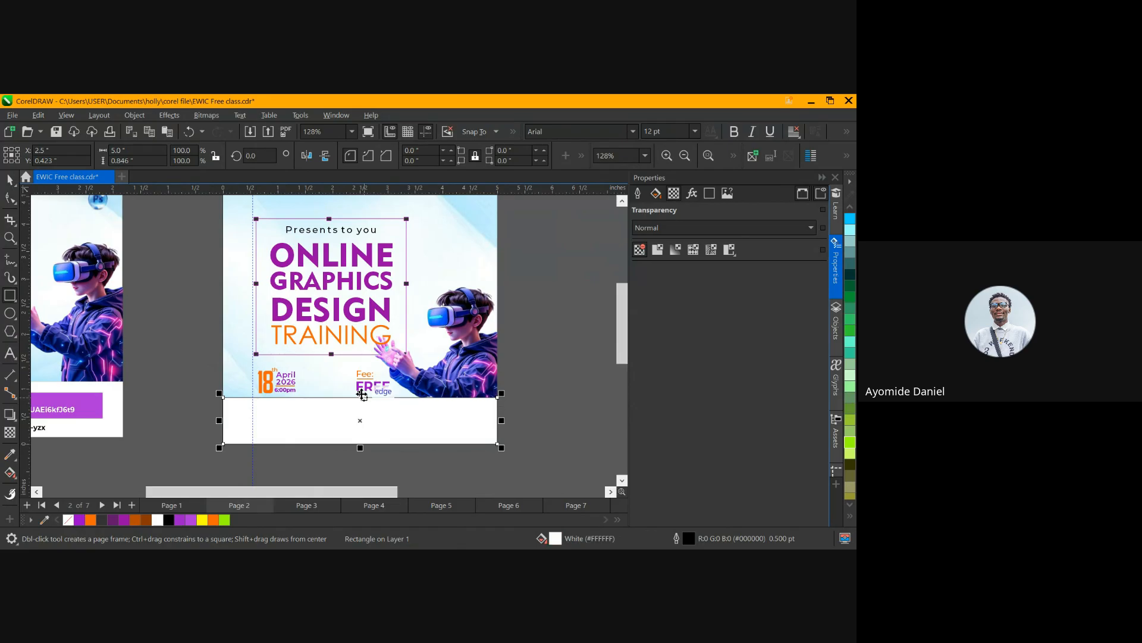
key(space)
drag(360, 394, 366, 398)
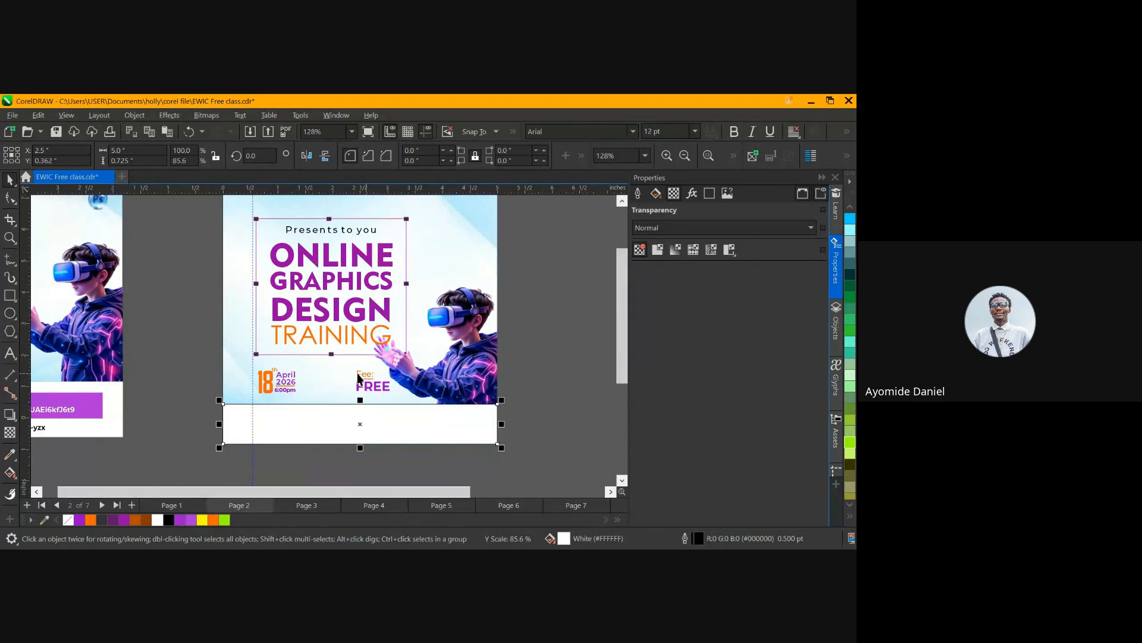
Move the VR-headset boy image slightly up on the new flyer so less of it sits behind the white bottom strip
scroll(359, 376, down, 1)
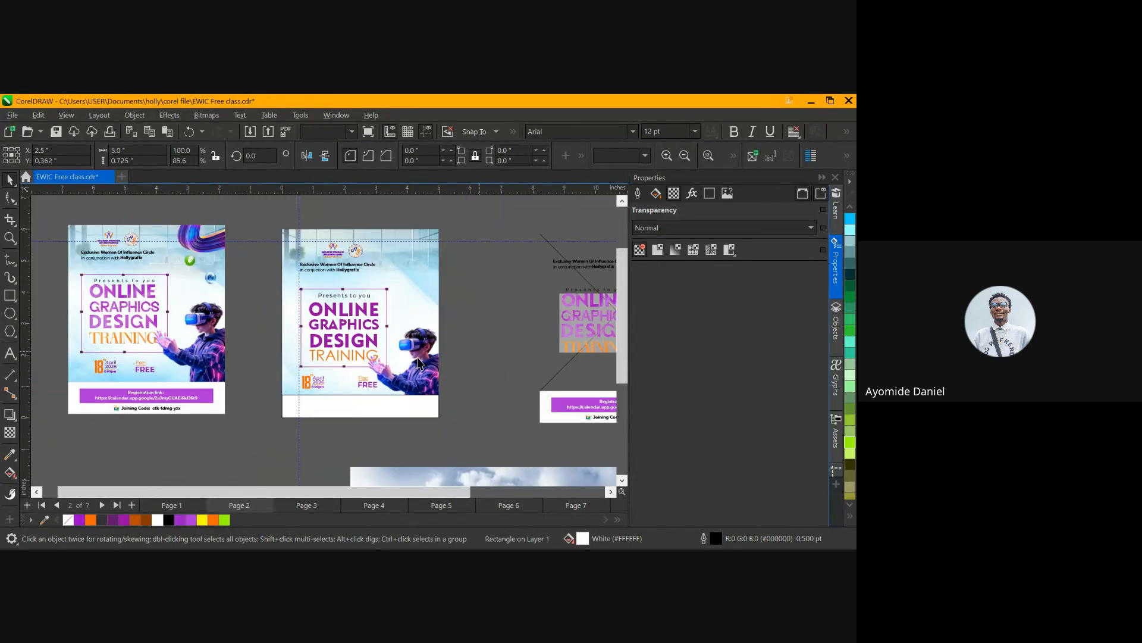
click(419, 359)
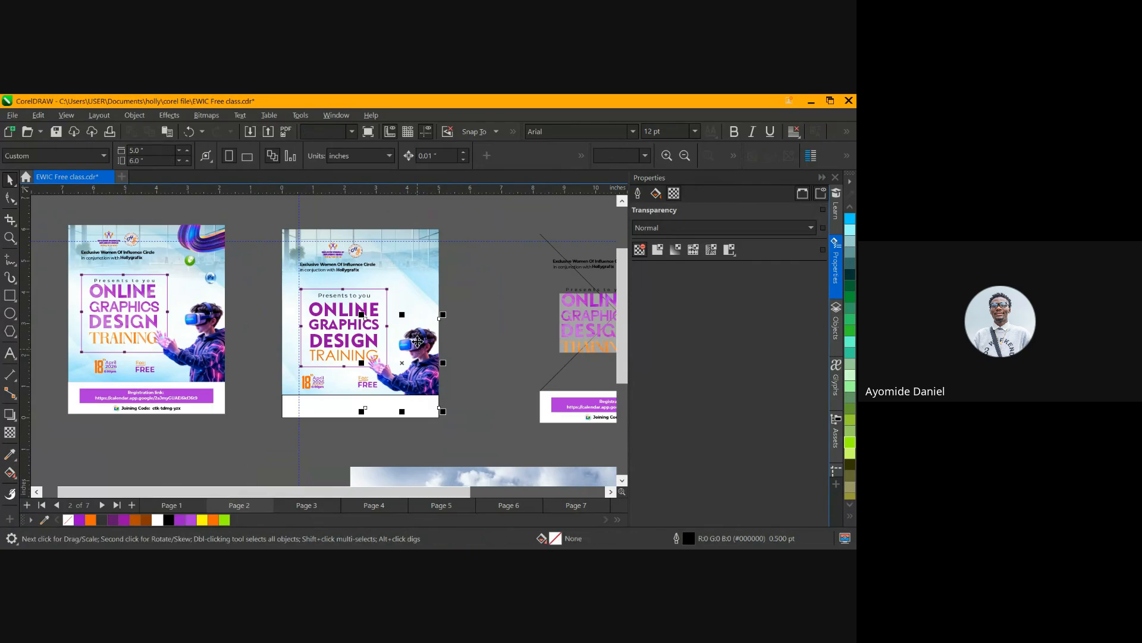
drag(417, 338, 419, 341)
click(483, 284)
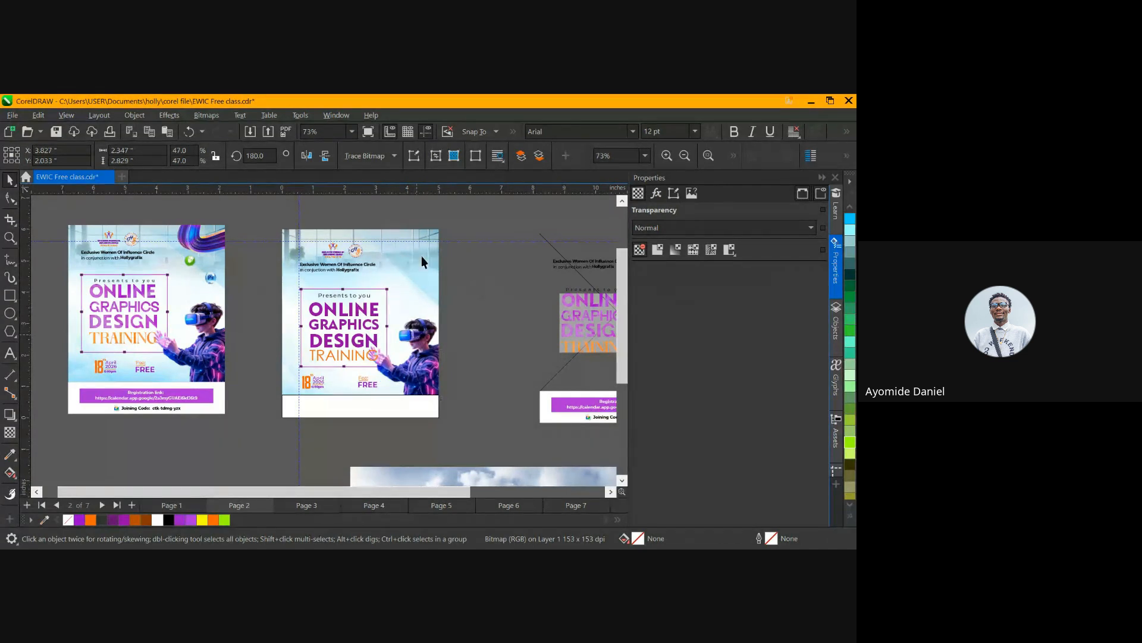
Move the two small software icon balls together from the spare parts onto the new flyer, to the upper right of the title frame
scroll(358, 280, down, 2)
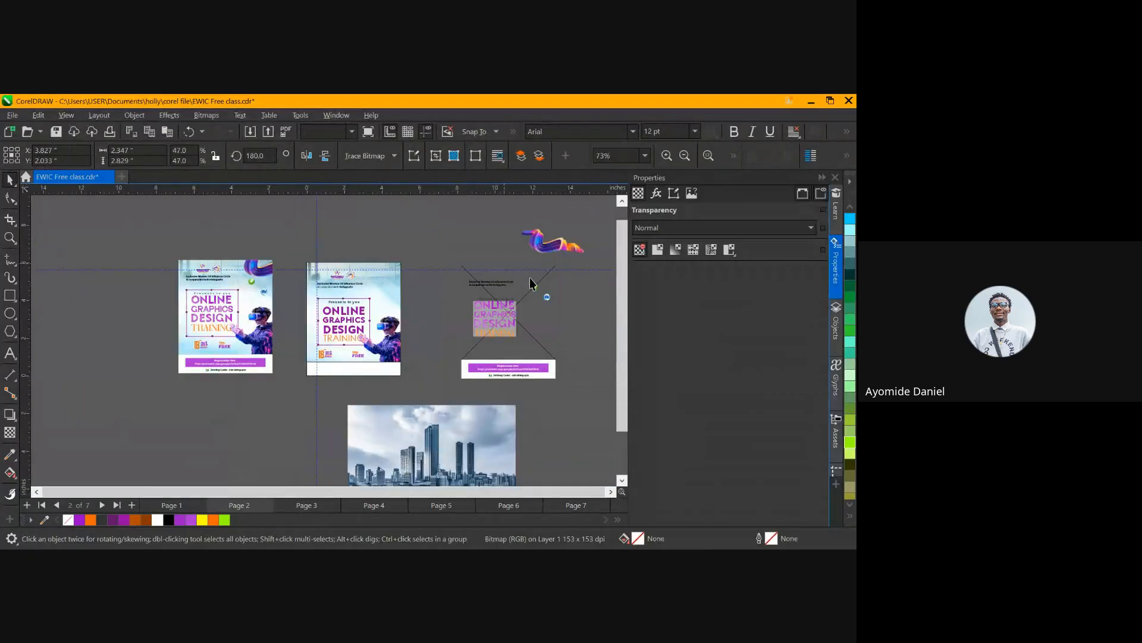
click(551, 290)
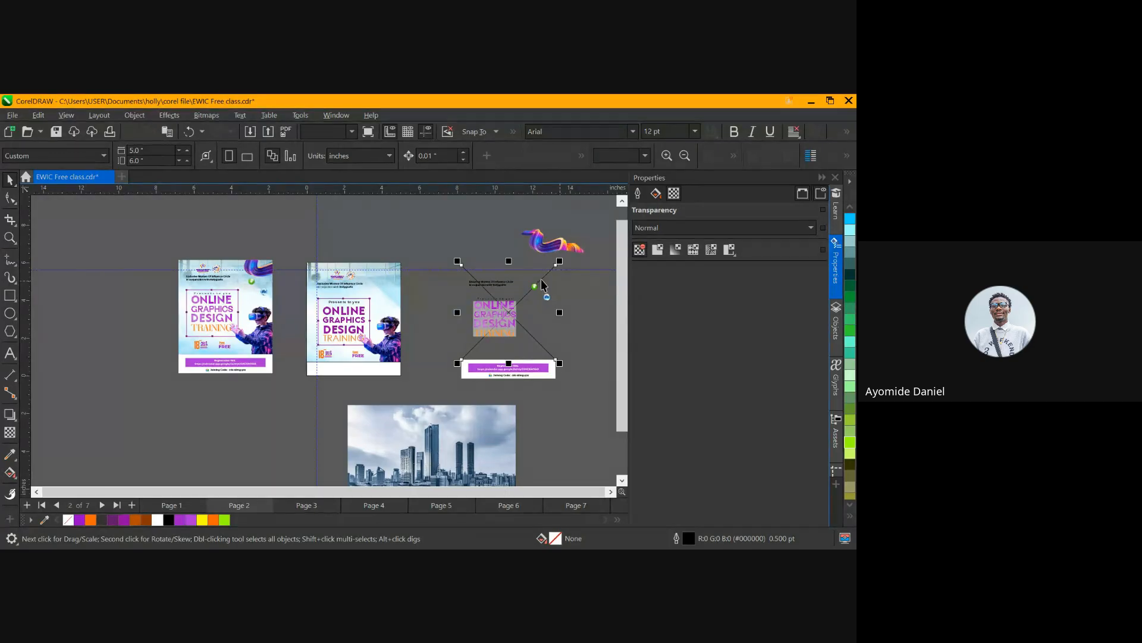
click(543, 285)
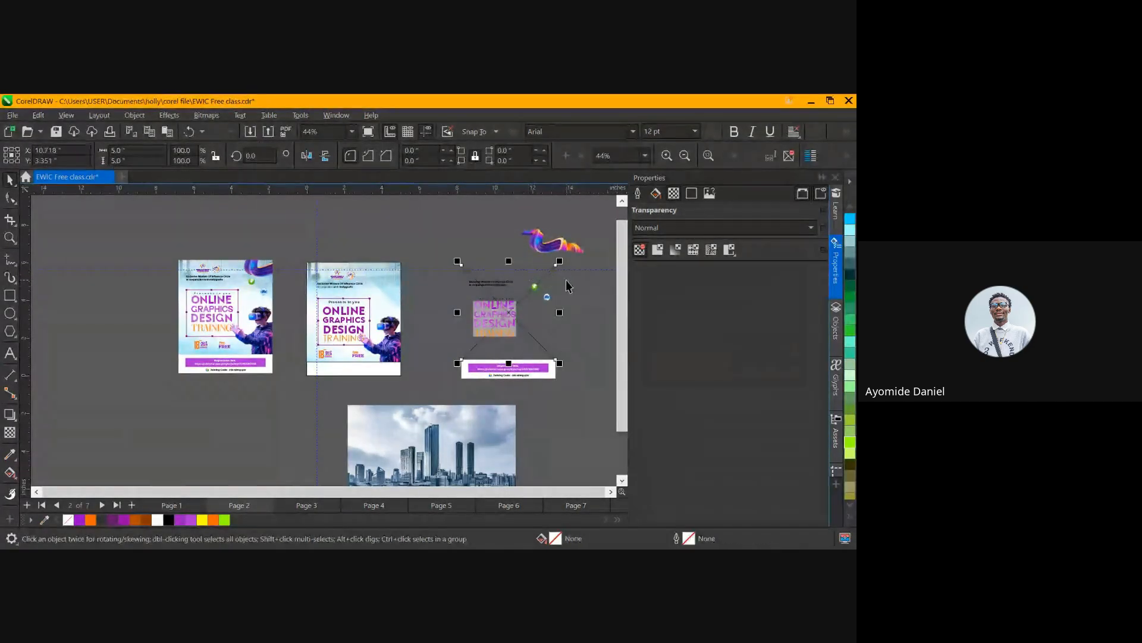
drag(573, 275, 381, 297)
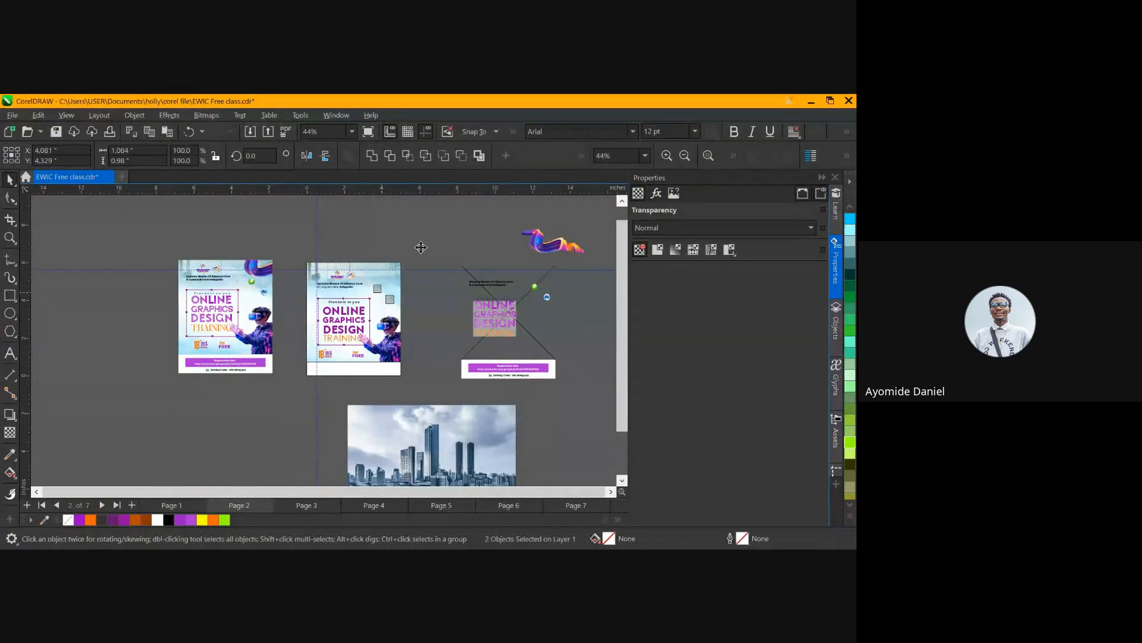
Move the colourful wavy ribbon image from the spare parts onto the top-right corner of the new flyer, extending past the page edge
click(540, 242)
drag(540, 242, 390, 273)
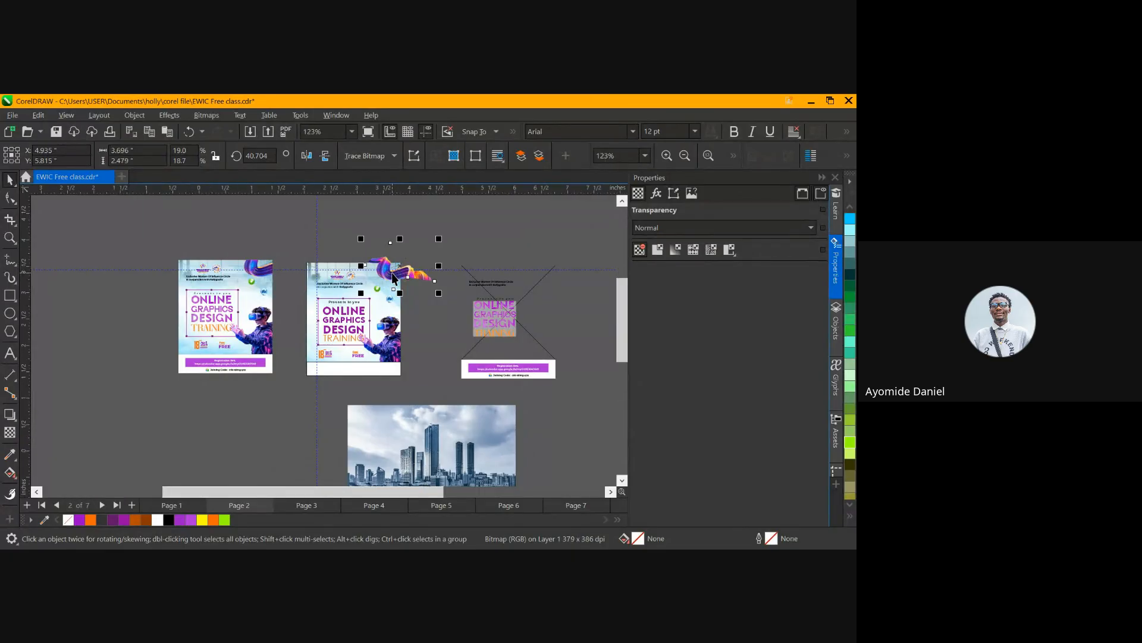
scroll(390, 275, up, 4)
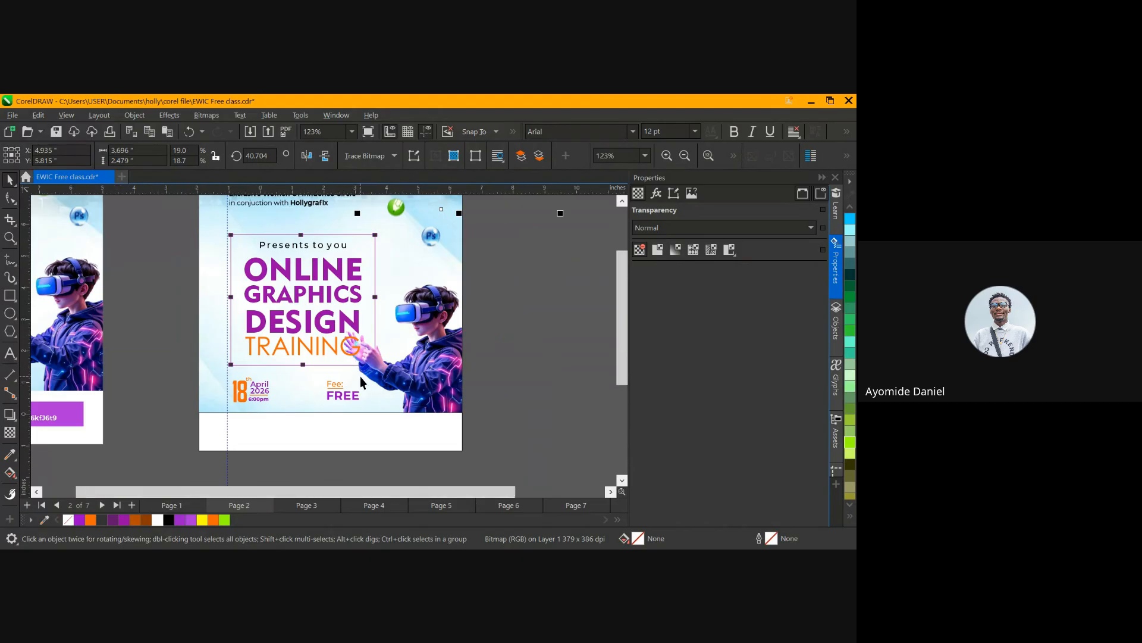
scroll(376, 361, down, 2)
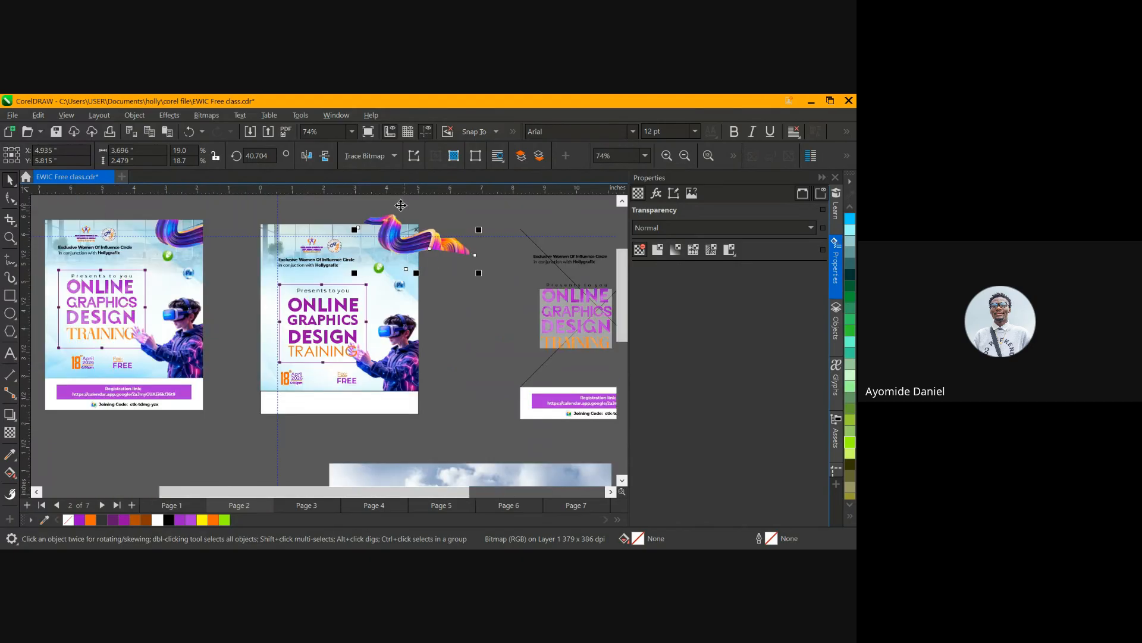
scroll(381, 225, up, 1)
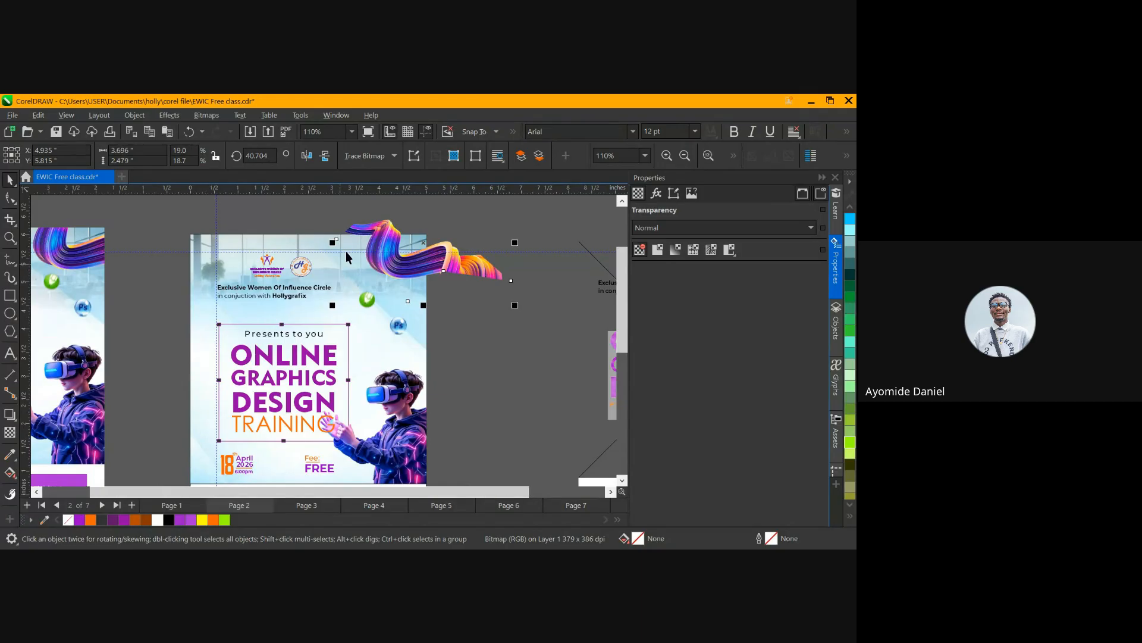
scroll(348, 257, down, 2)
Move the purple bar from the spare parts onto the new flyer's white bottom strip and centre it horizontally and vertically there
click(268, 425)
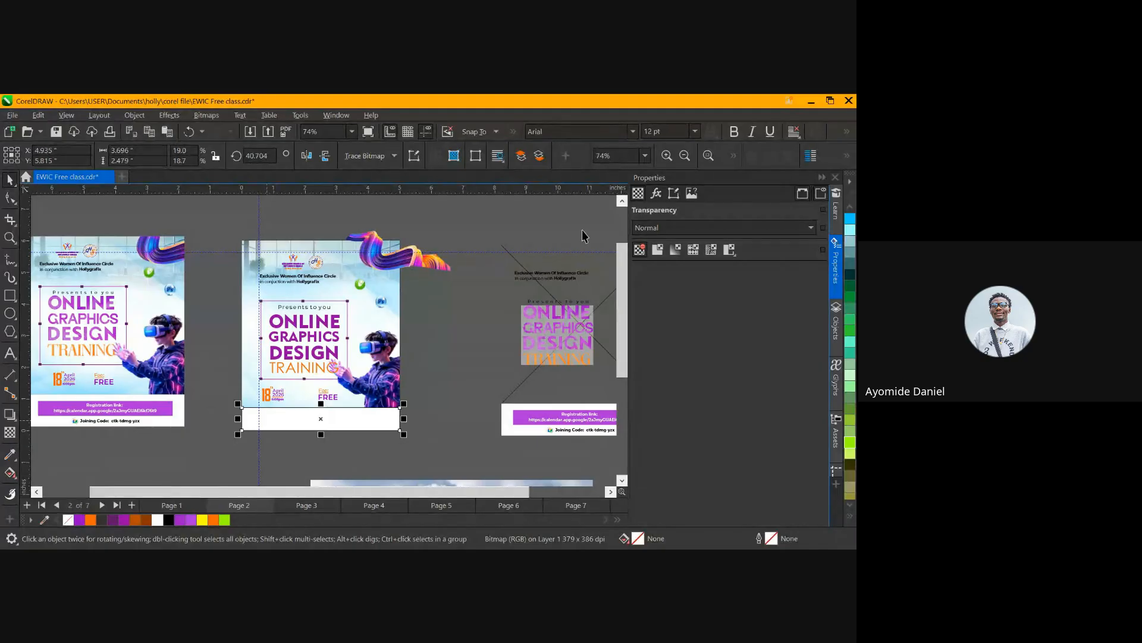
click(223, 425)
click(515, 416)
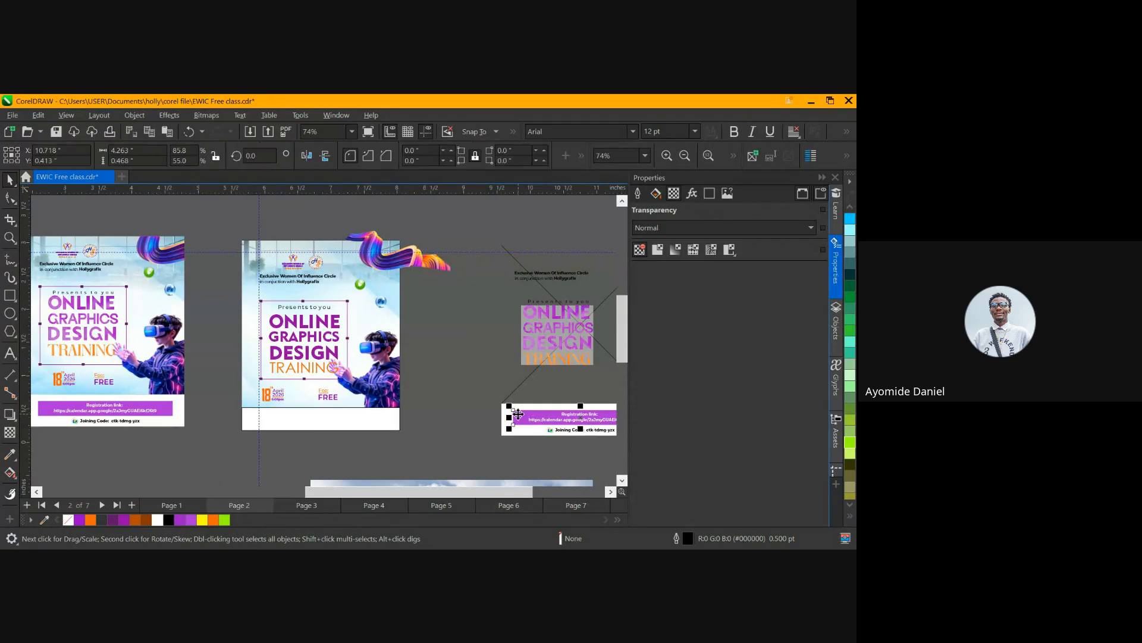
scroll(580, 420, up, 2)
drag(252, 399, 241, 369)
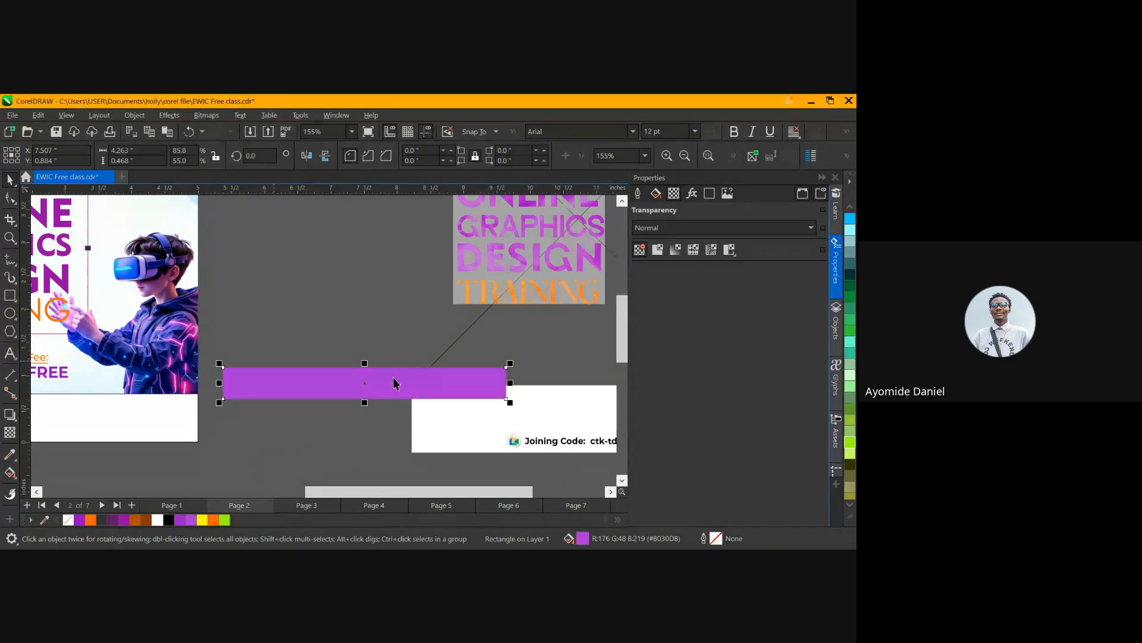
scroll(396, 381, down, 2)
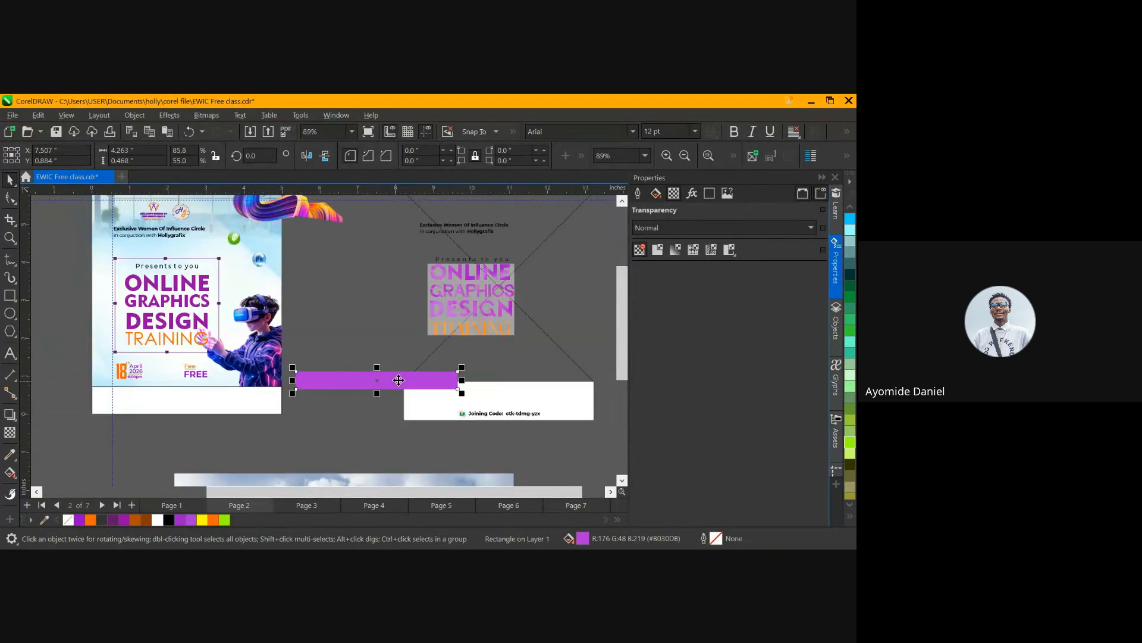
drag(411, 377, 253, 393)
shift+click(312, 394)
key(c)
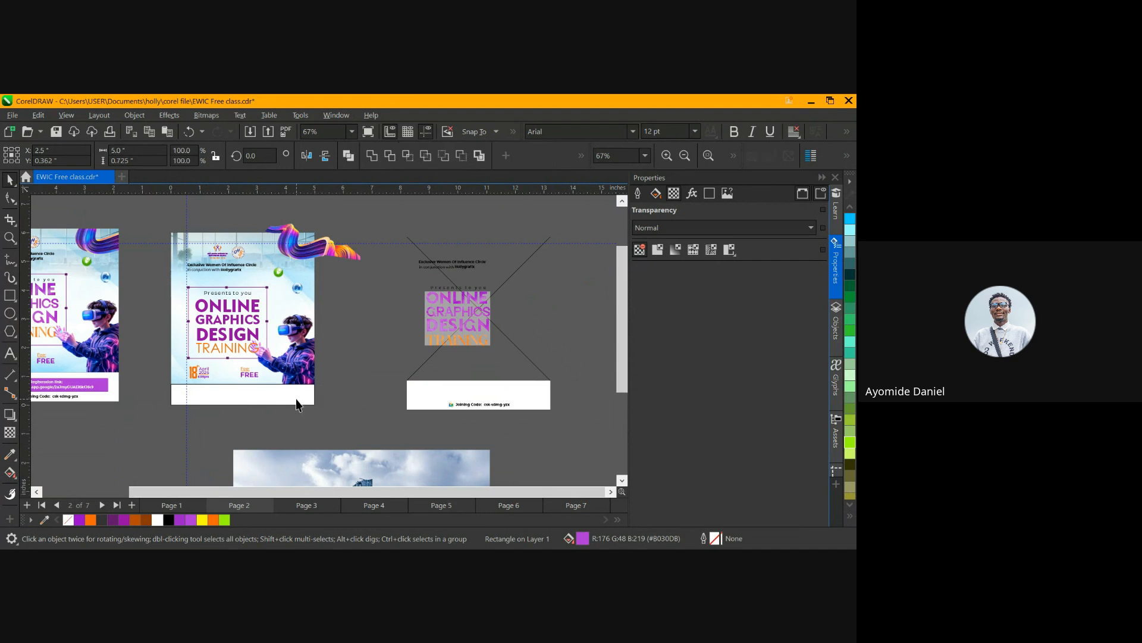
click(295, 402)
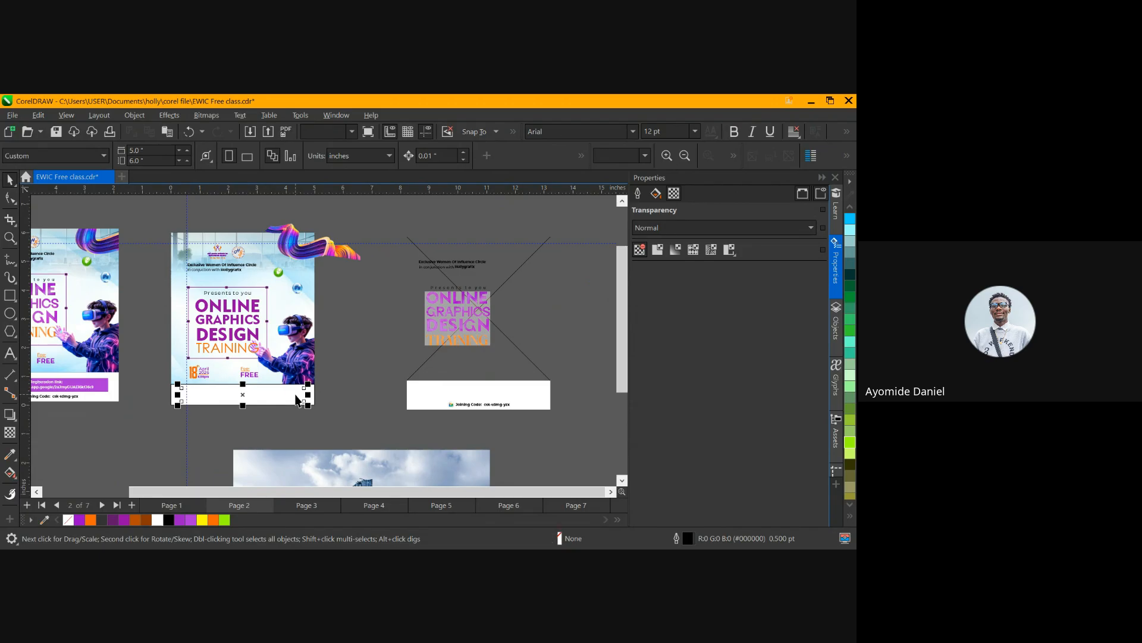
click(296, 397)
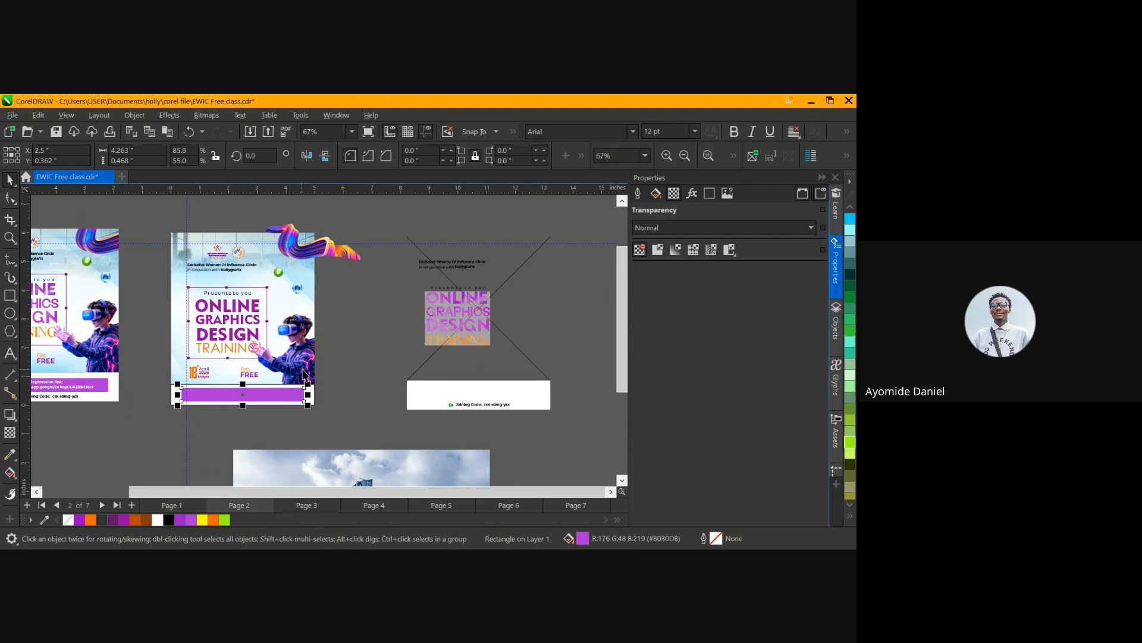
Delete the leftover spare parts beside the new flyer, including the faded title bitmap, texts and white footer strip
click(356, 366)
click(350, 290)
click(448, 301)
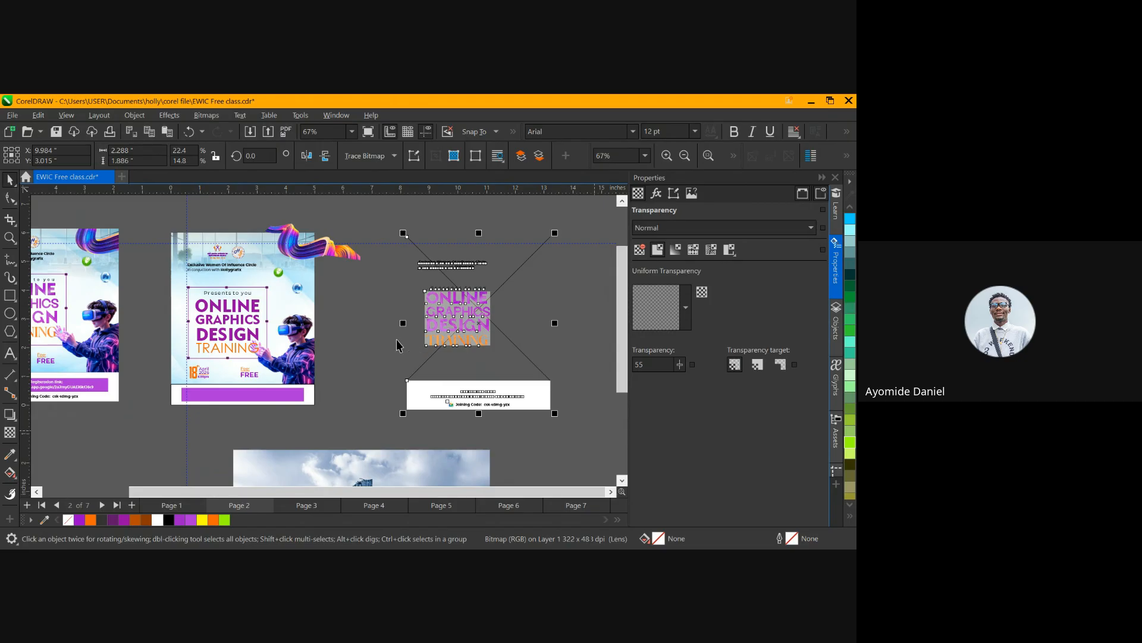
key(Delete)
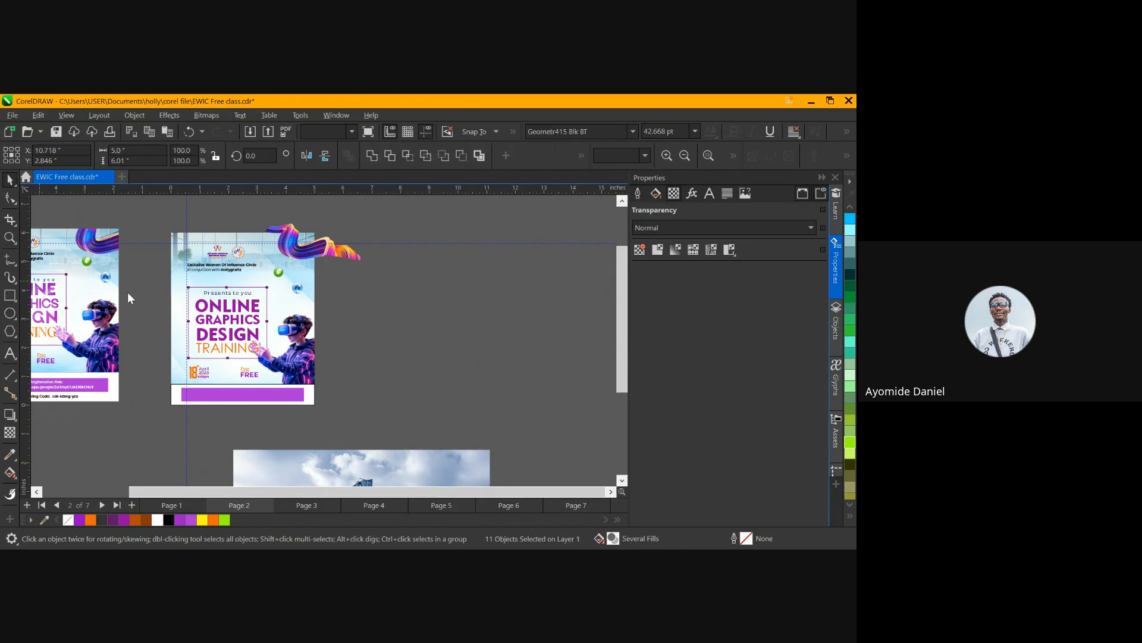
Draw an empty rectangle in the cleared area beside the new flyer and set its size to 5 × 6 inches
drag(404, 235, 539, 408)
key(F6)
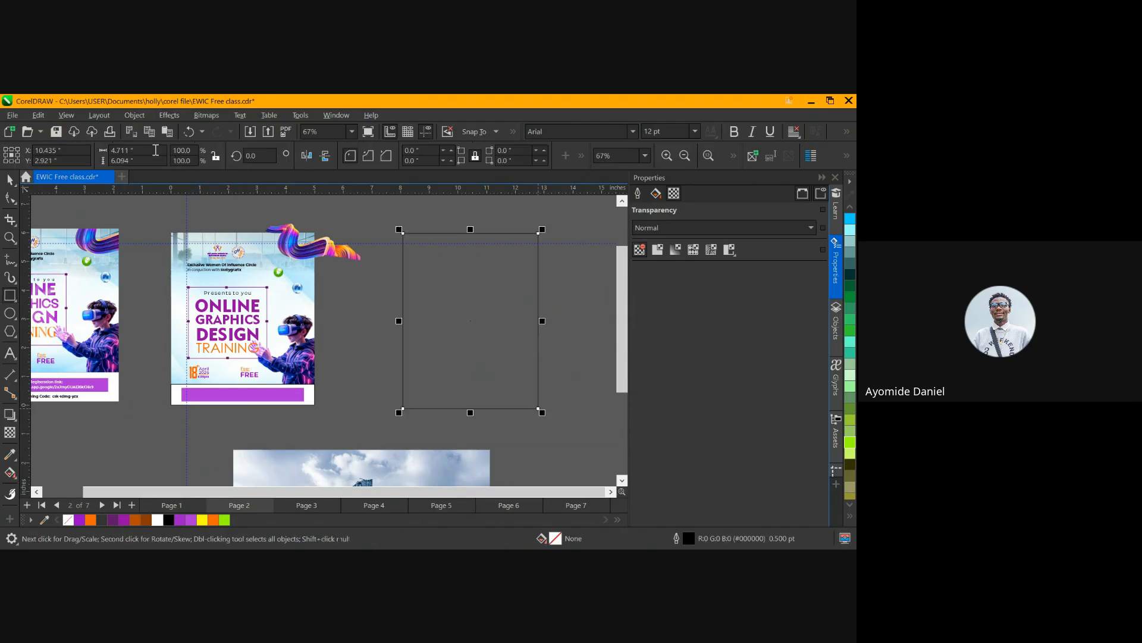
click(155, 152)
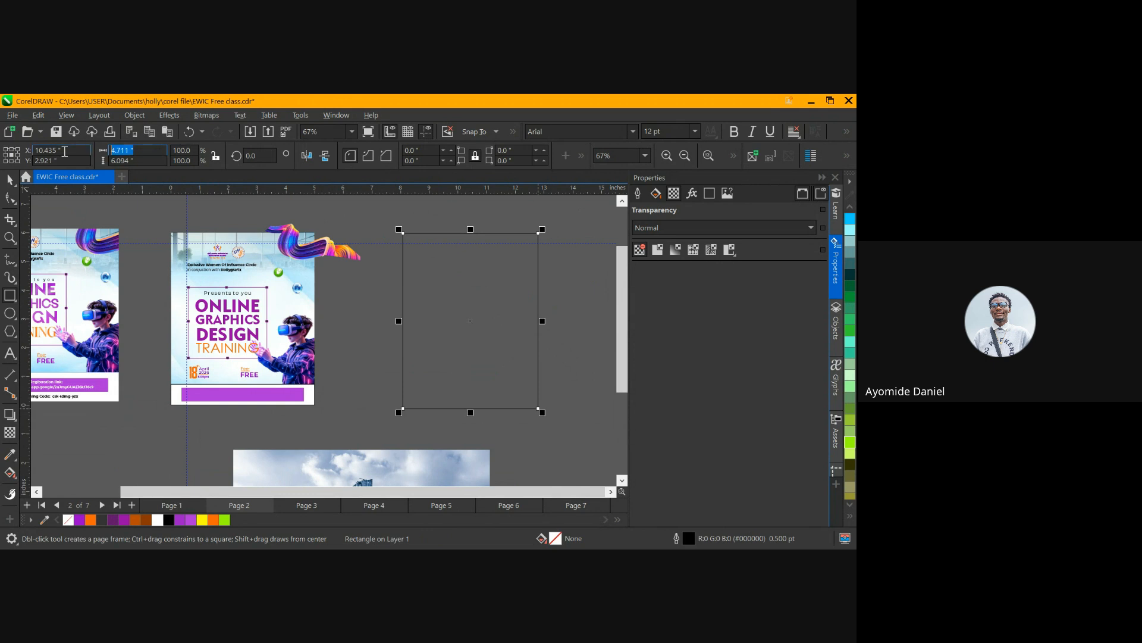
text(5)
key(Tab)
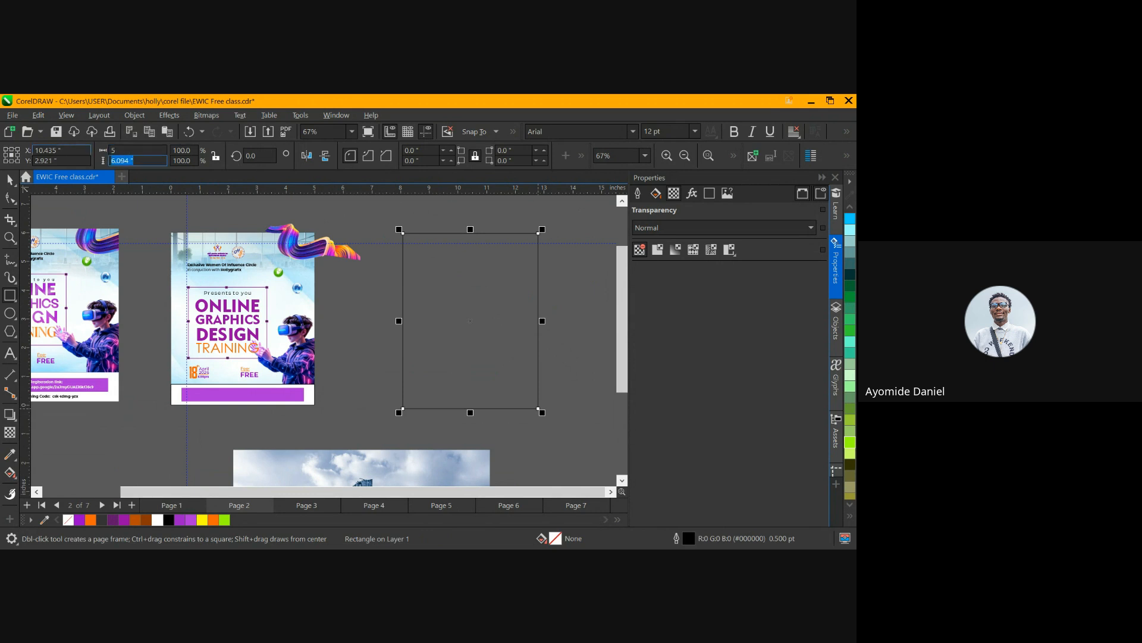
text(6)
key(Return)
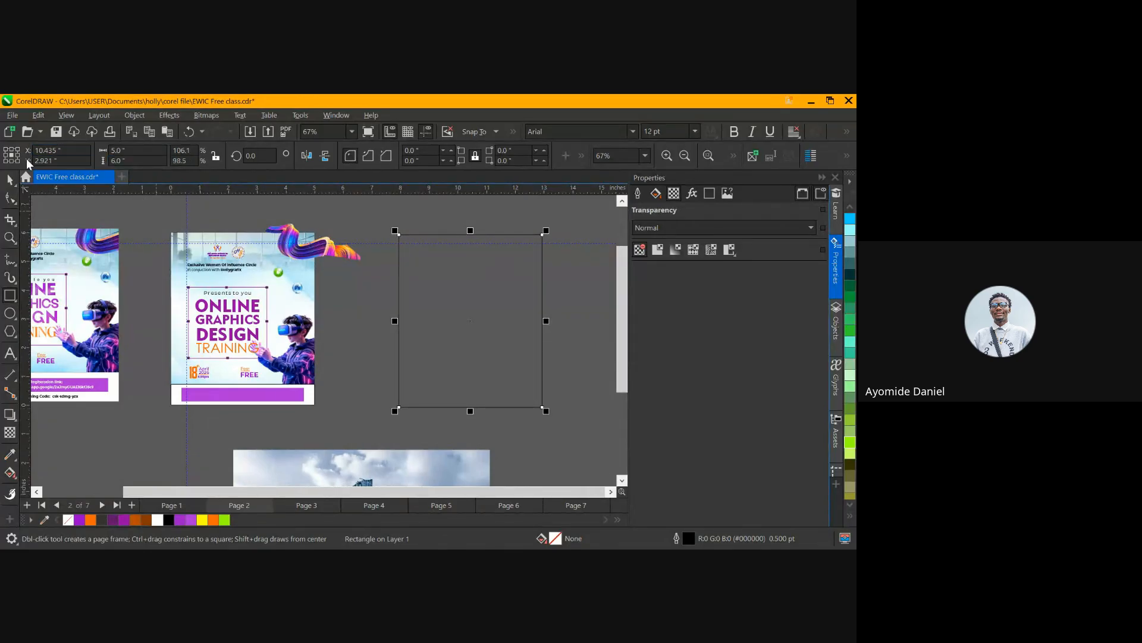
Select all objects of the new flyer, including the overhanging wavy ribbon, and group them
click(9, 178)
drag(149, 209, 366, 417)
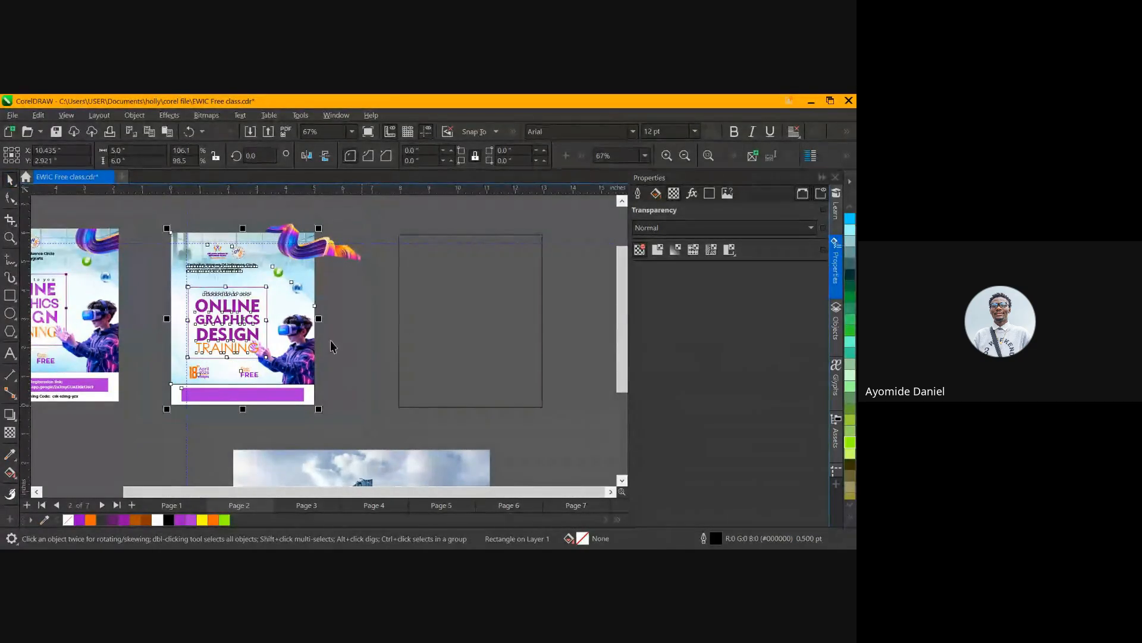
shift+click(335, 257)
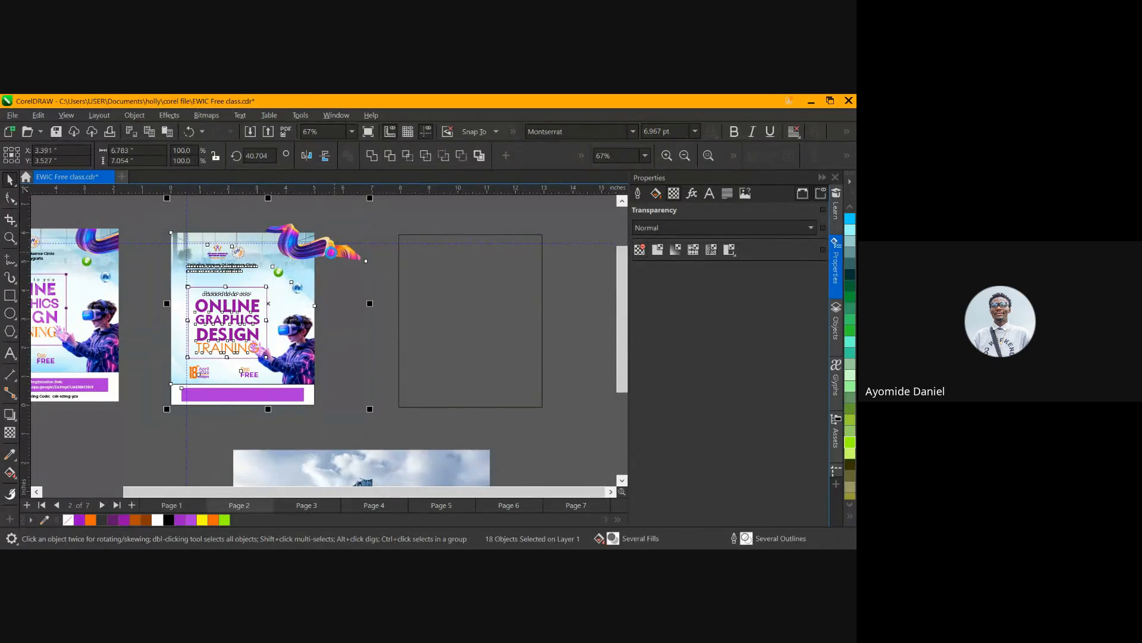
key(ctrl+g)
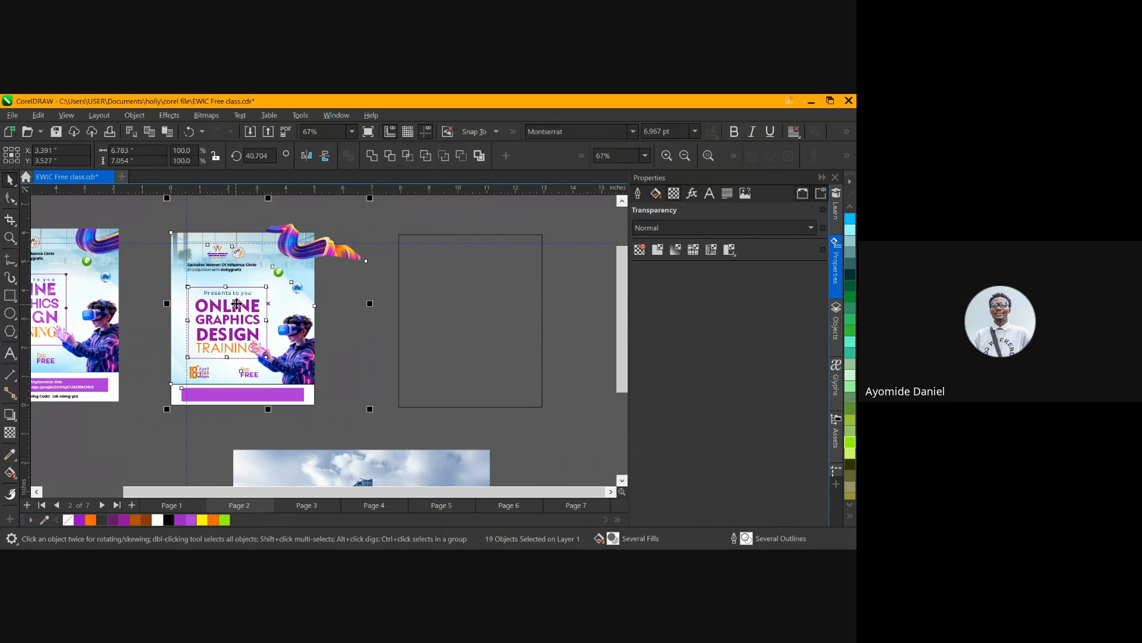
key(ctrl+g)
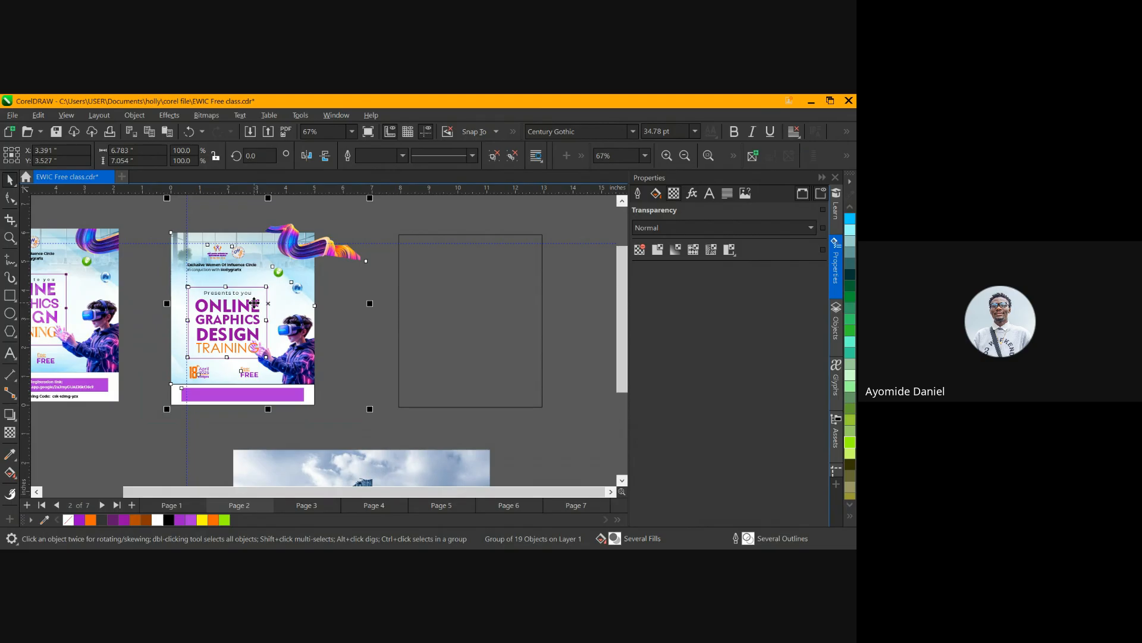
PowerClip the grouped flyer inside the empty 5 × 6 inch rectangle and centre the clipped frame on the page
drag(254, 303, 483, 304)
click(278, 289)
click(131, 115)
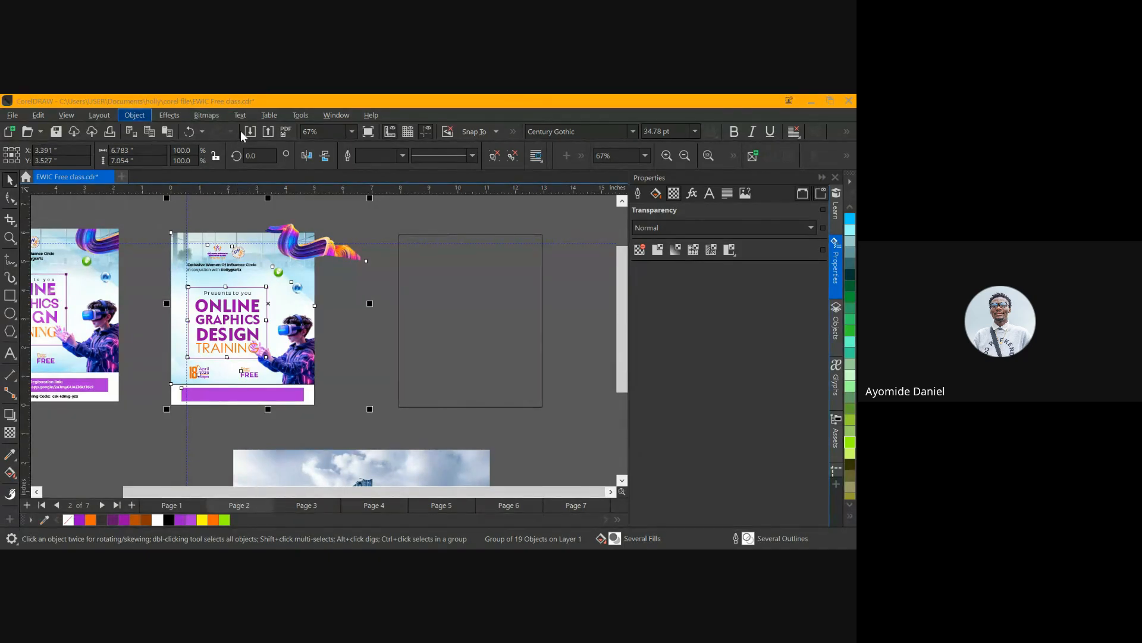
click(368, 137)
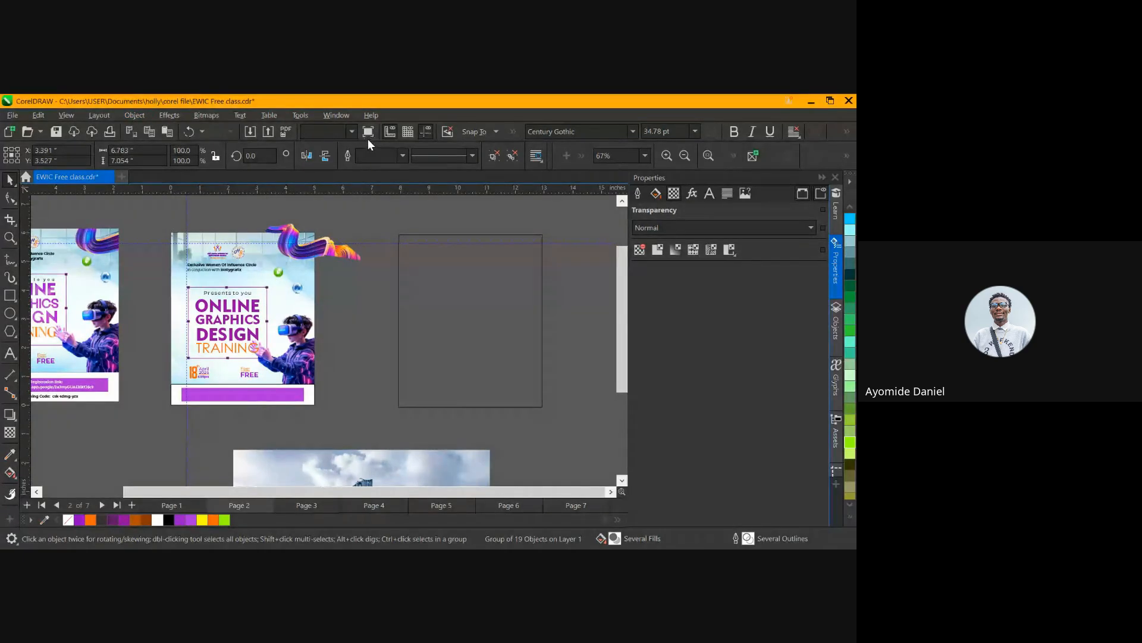
click(456, 311)
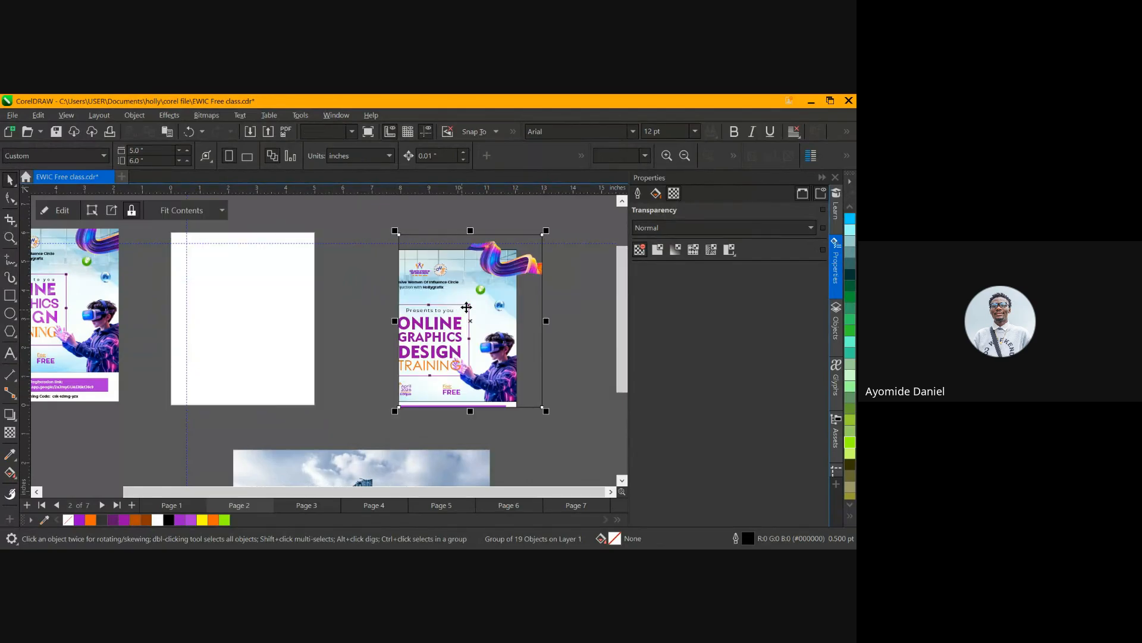
key(p)
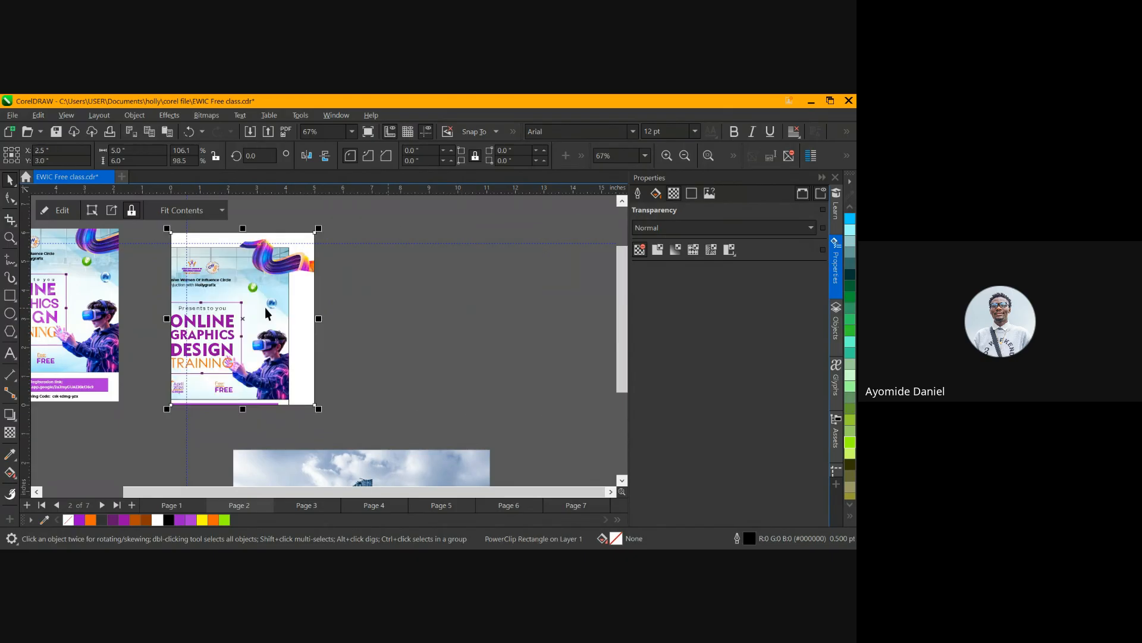
Open the PowerClip contents for editing and move the flyer group so its background lines up with the frame
click(245, 310)
click(245, 310)
double_click(244, 308)
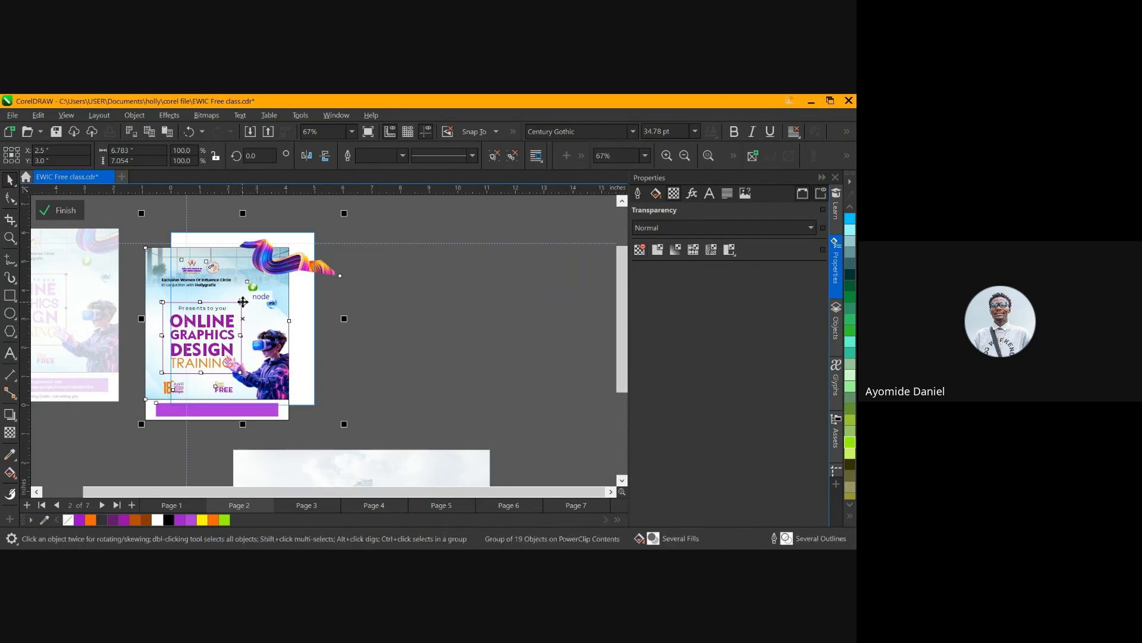
drag(202, 326, 227, 314)
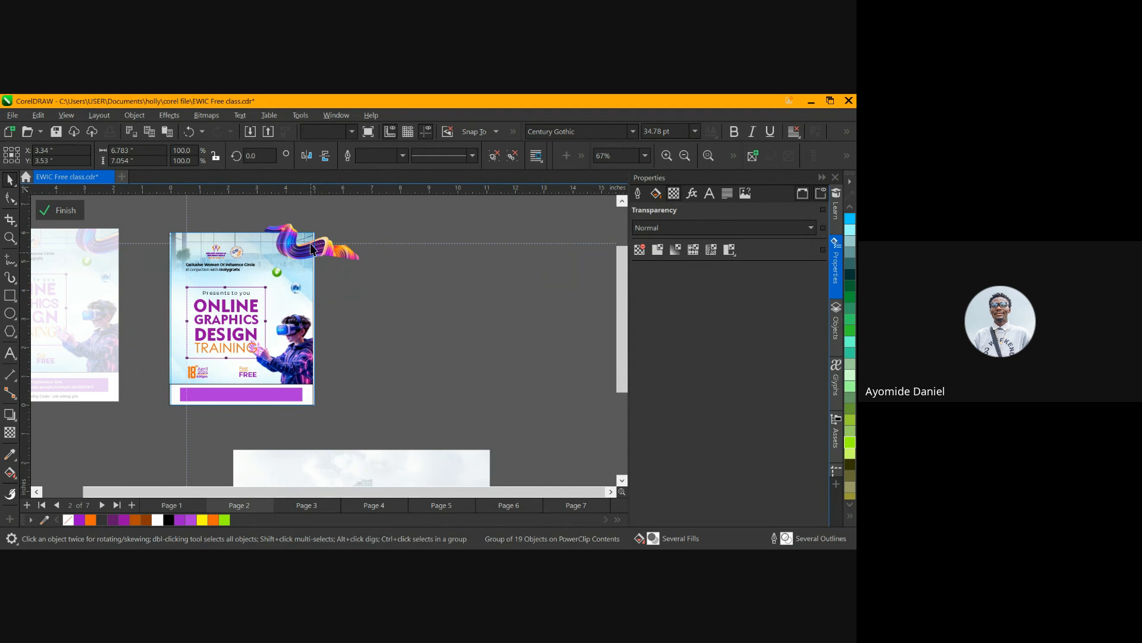
Ungroup the contents and reshape the wavy ribbon's outline with the Shape tool, replacing its peak node with nodes along the flyer's top edge
scroll(296, 254, up, 1)
click(325, 266)
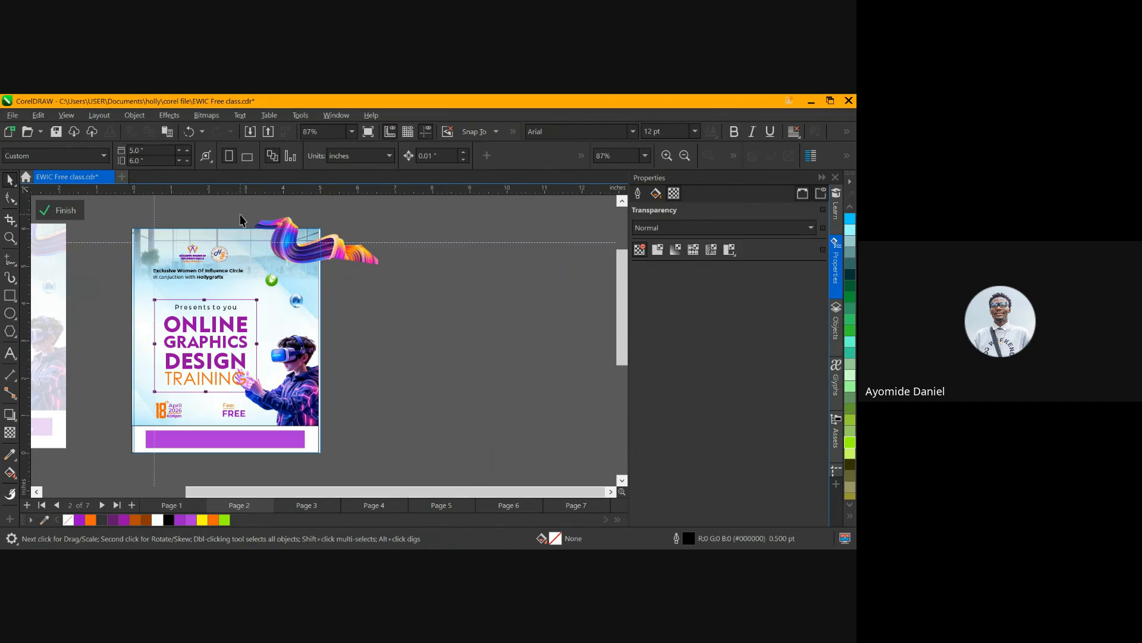
scroll(333, 257, up, 3)
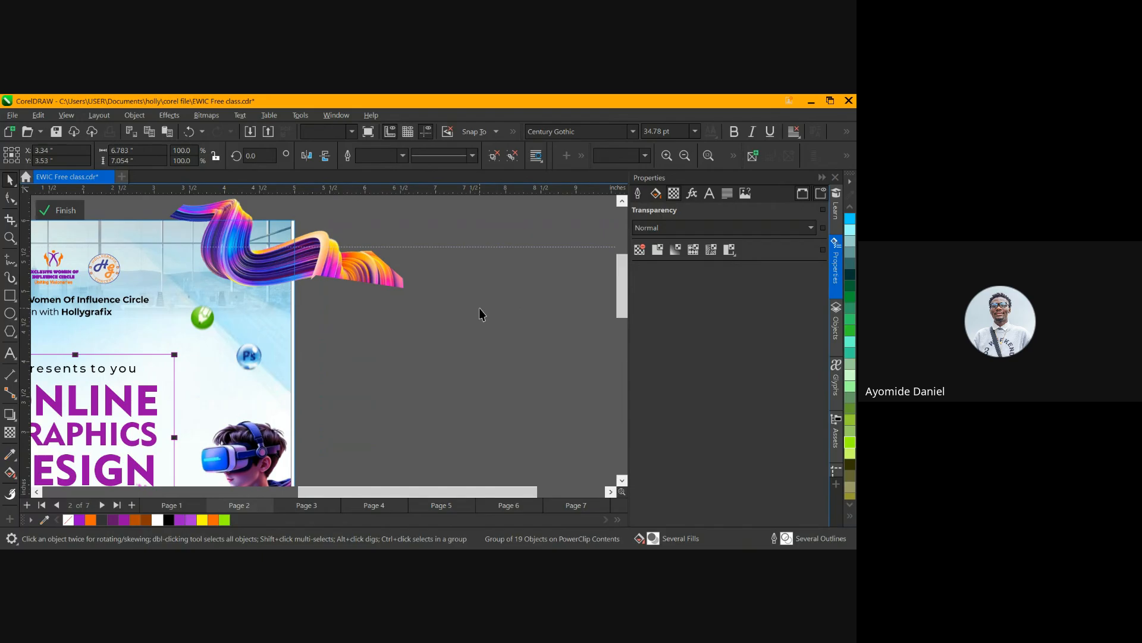
click(326, 271)
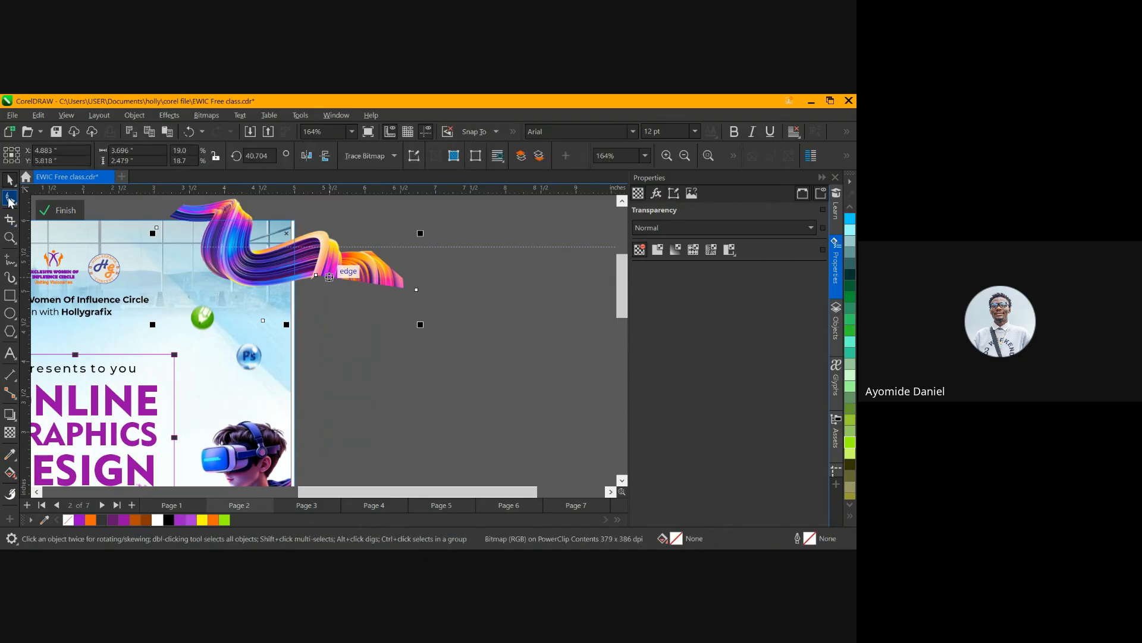
click(9, 200)
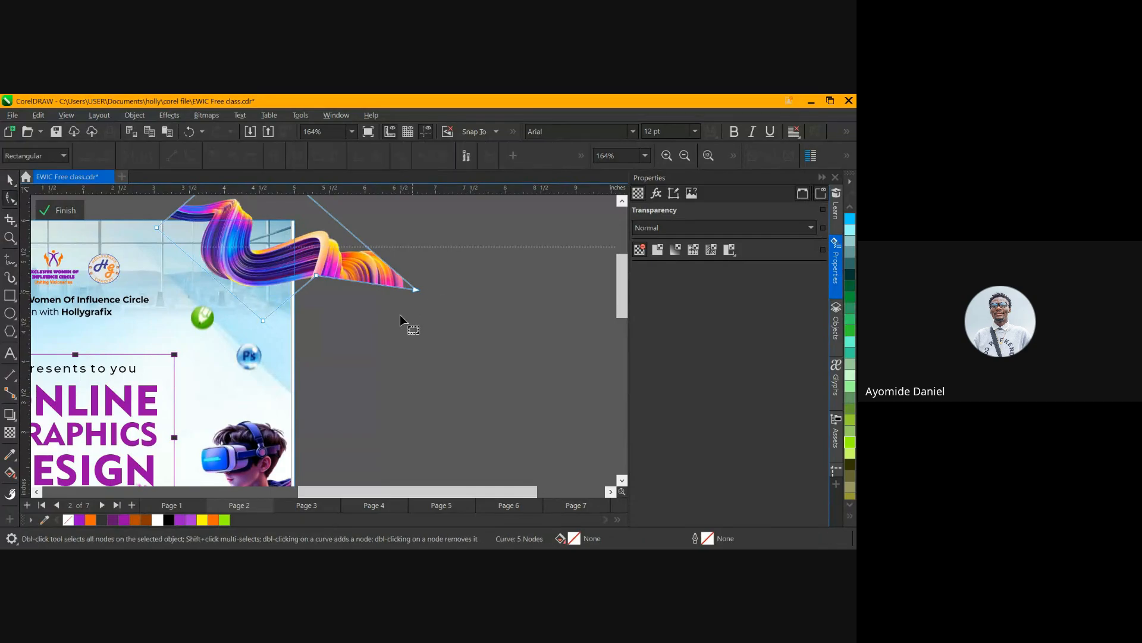
scroll(397, 338, down, 2)
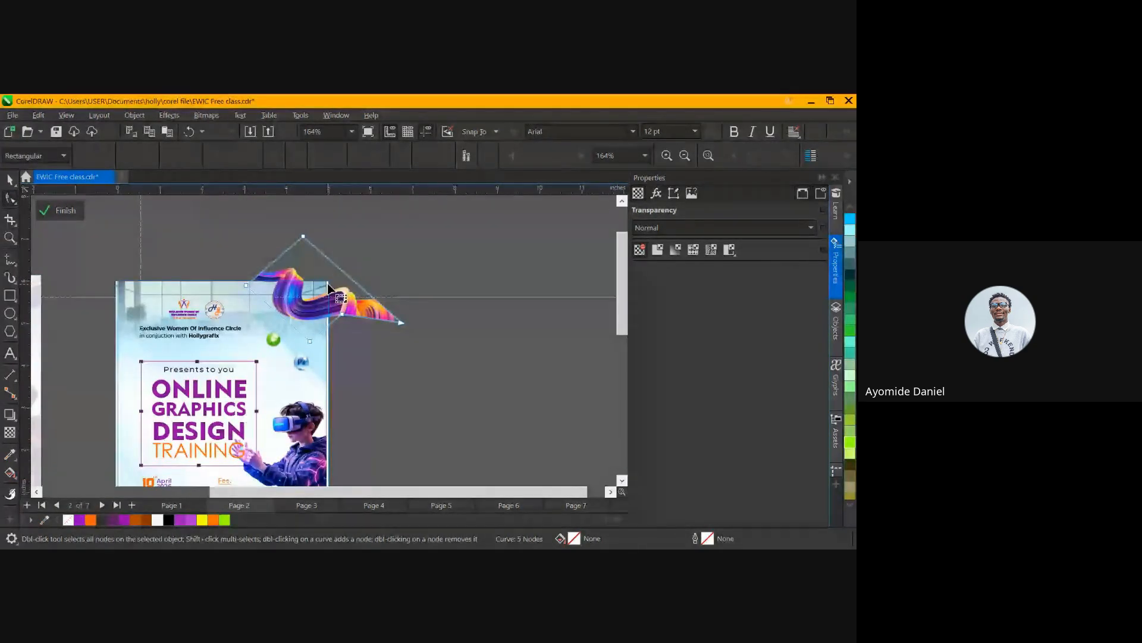
click(246, 285)
double_click(346, 273)
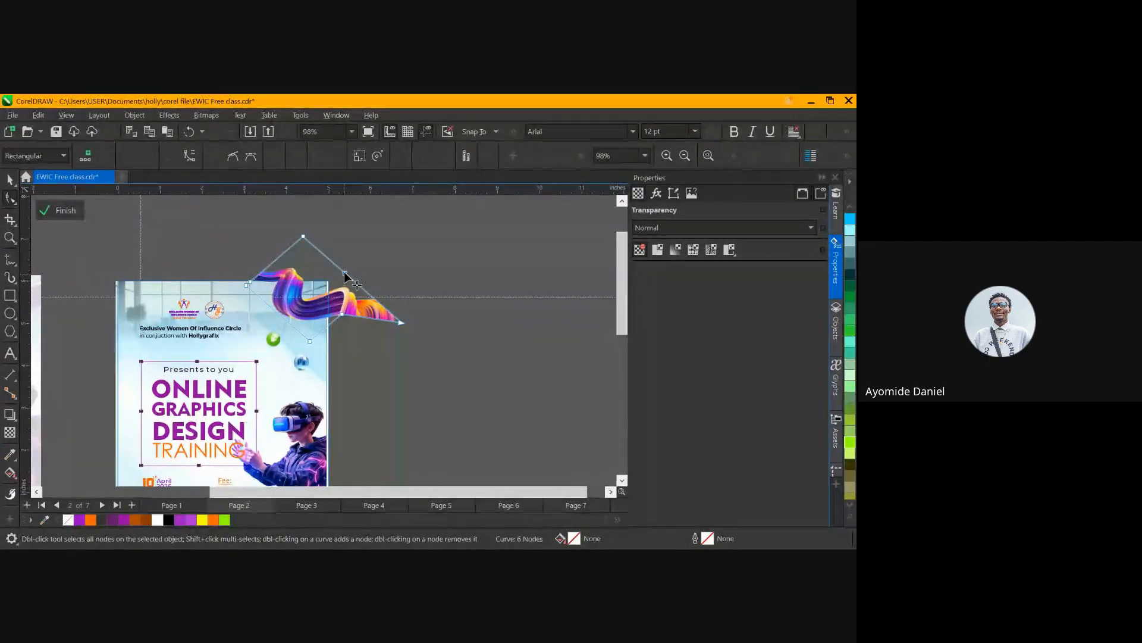
double_click(304, 236)
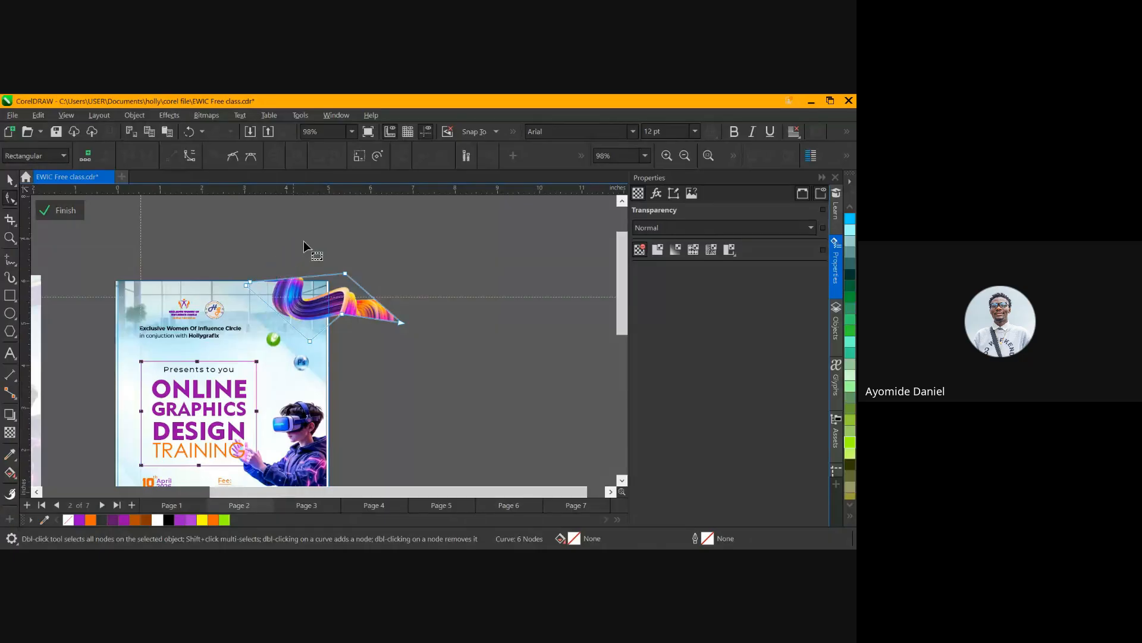
drag(348, 277, 349, 285)
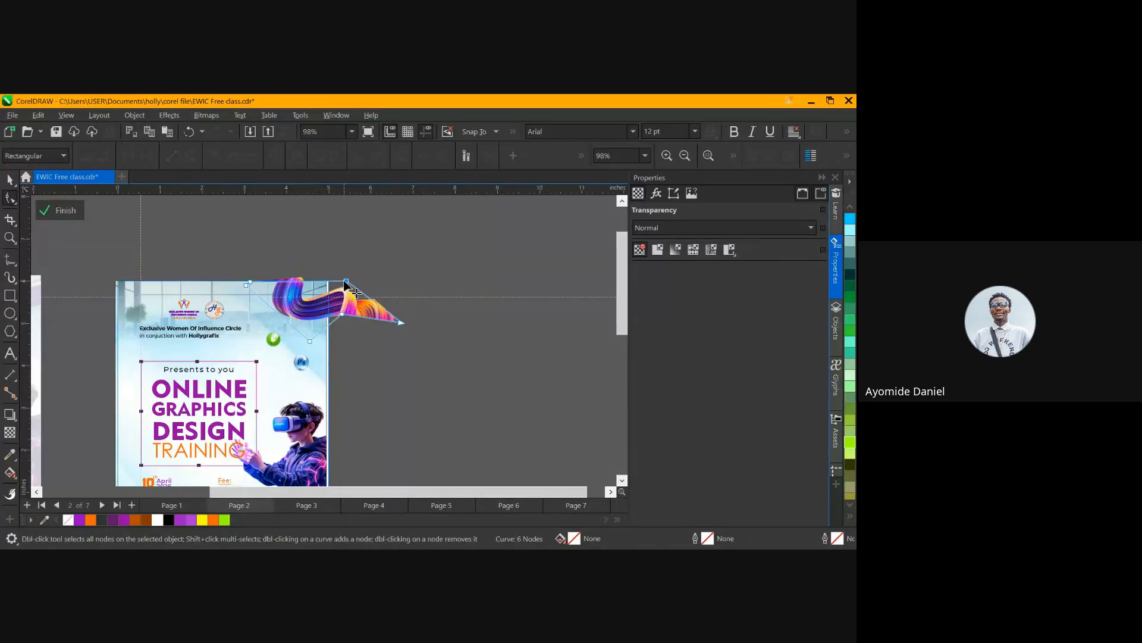
Bring the ribbon outline's right-hand nodes onto the flyer background's right edge to crop off the overhanging part
drag(402, 324, 330, 319)
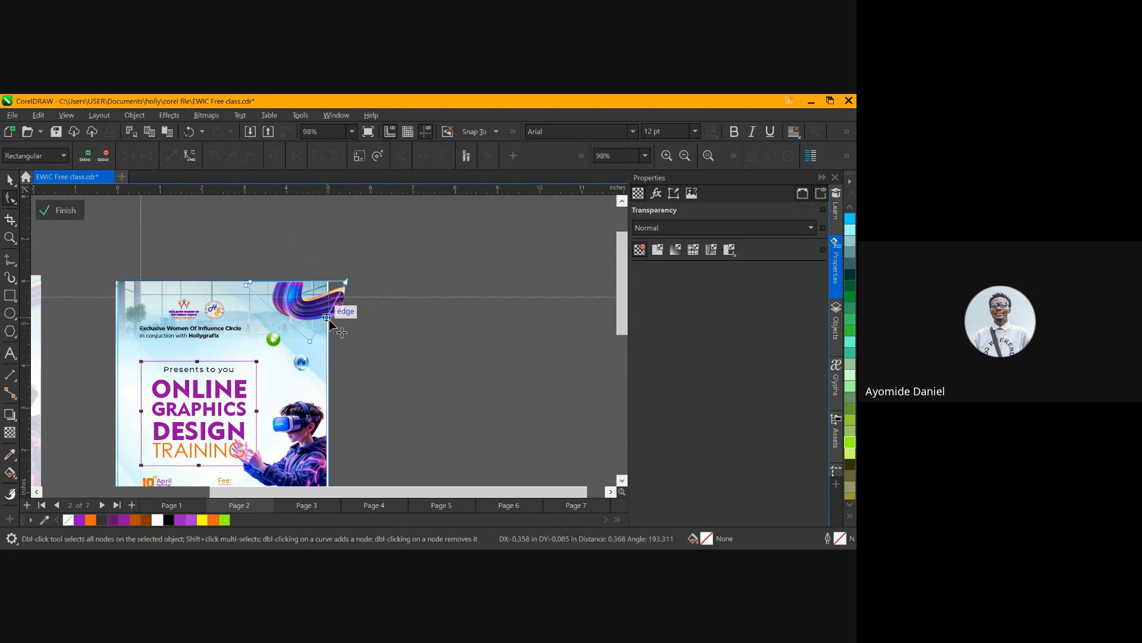
drag(344, 279, 329, 280)
scroll(326, 311, up, 2)
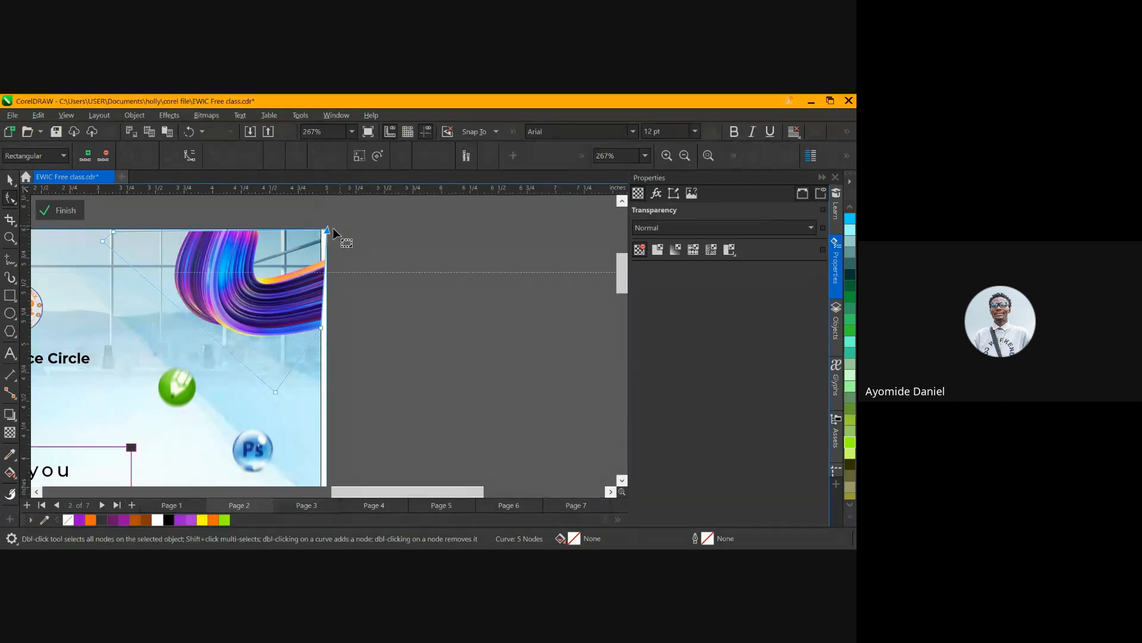
drag(328, 230, 322, 230)
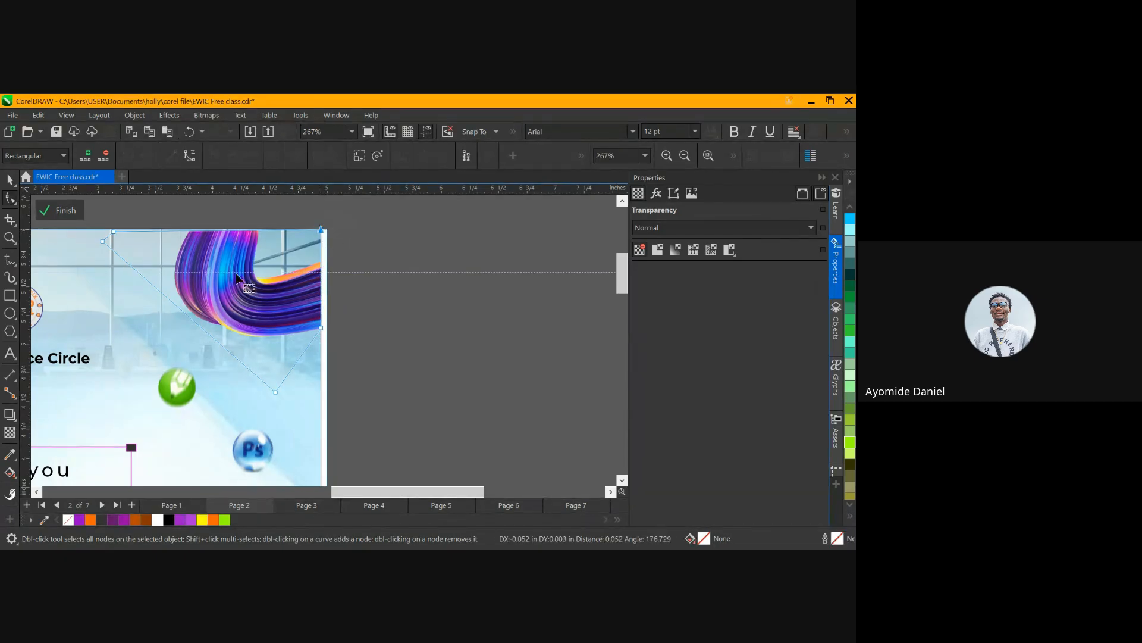
Select all the flyer parts inside the frame, finish editing the PowerClip, and deselect the frame
click(11, 179)
scroll(441, 320, down, 5)
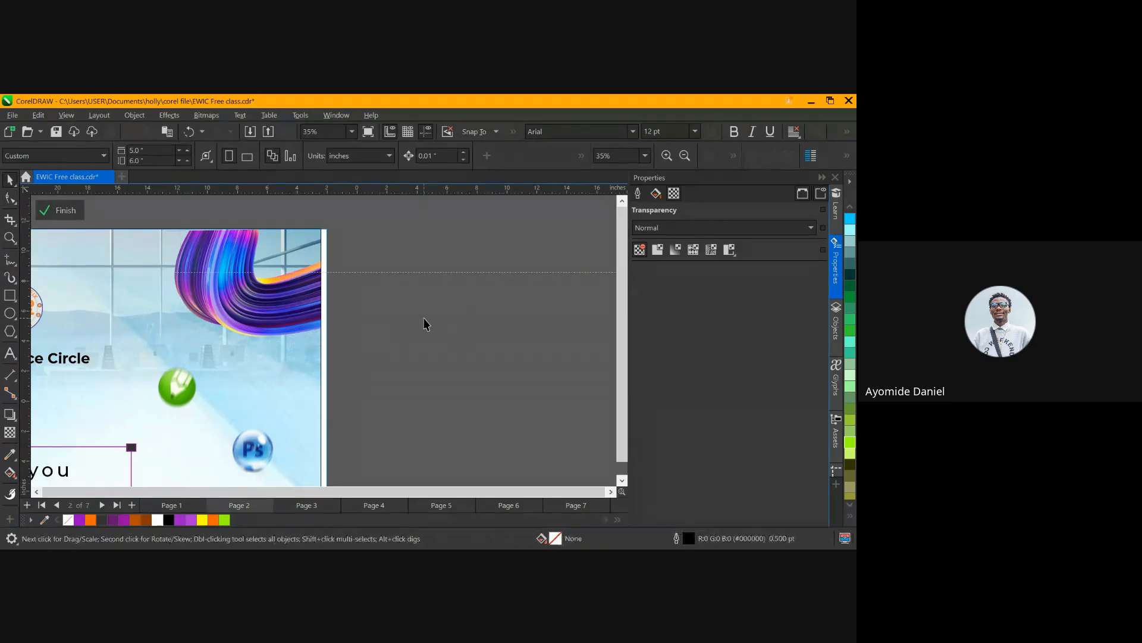
scroll(430, 311, down, 3)
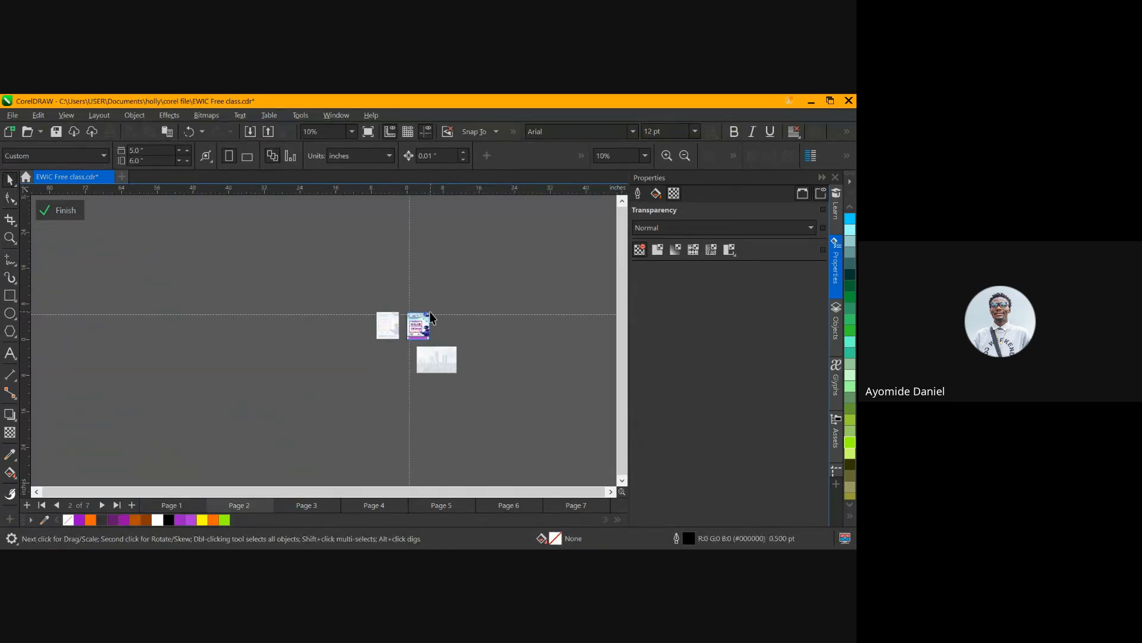
scroll(431, 330, up, 4)
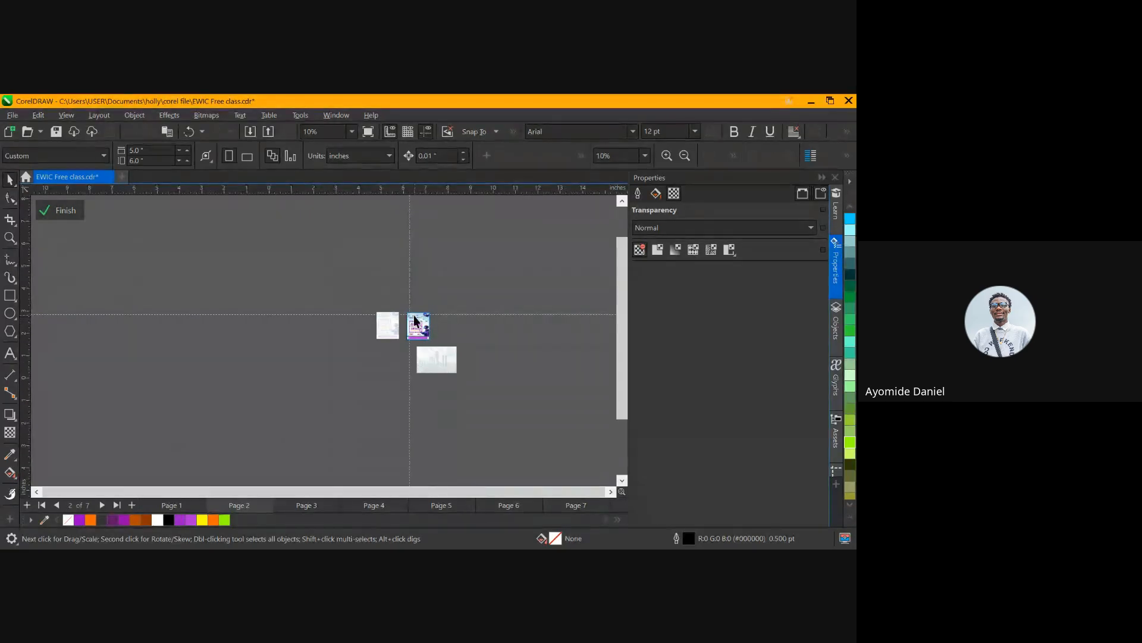
key(ctrl+a)
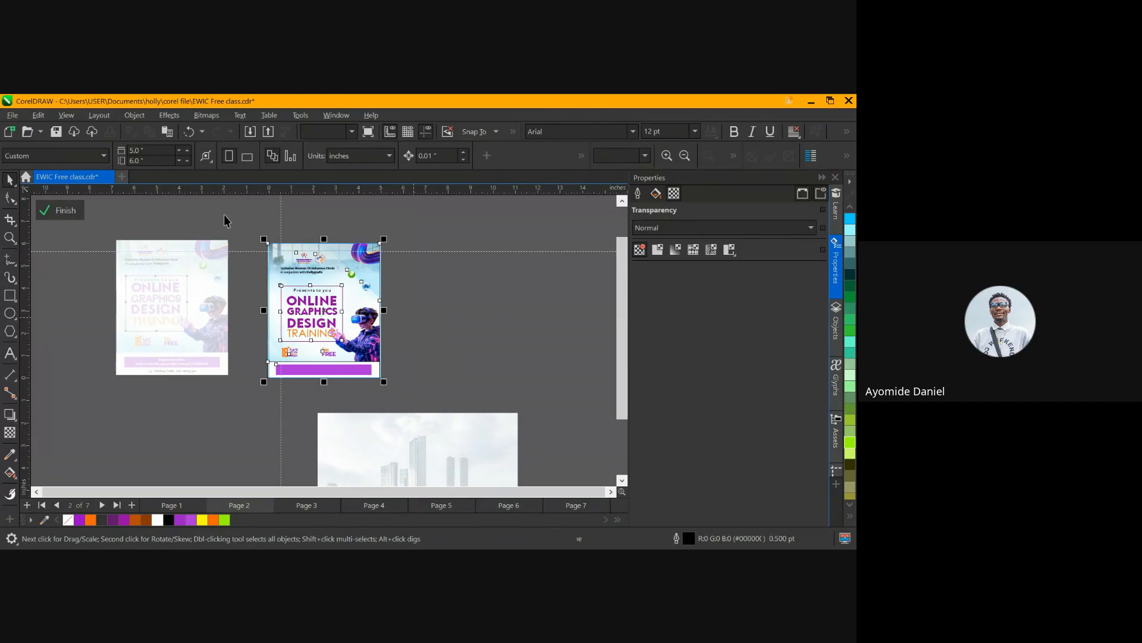
click(55, 210)
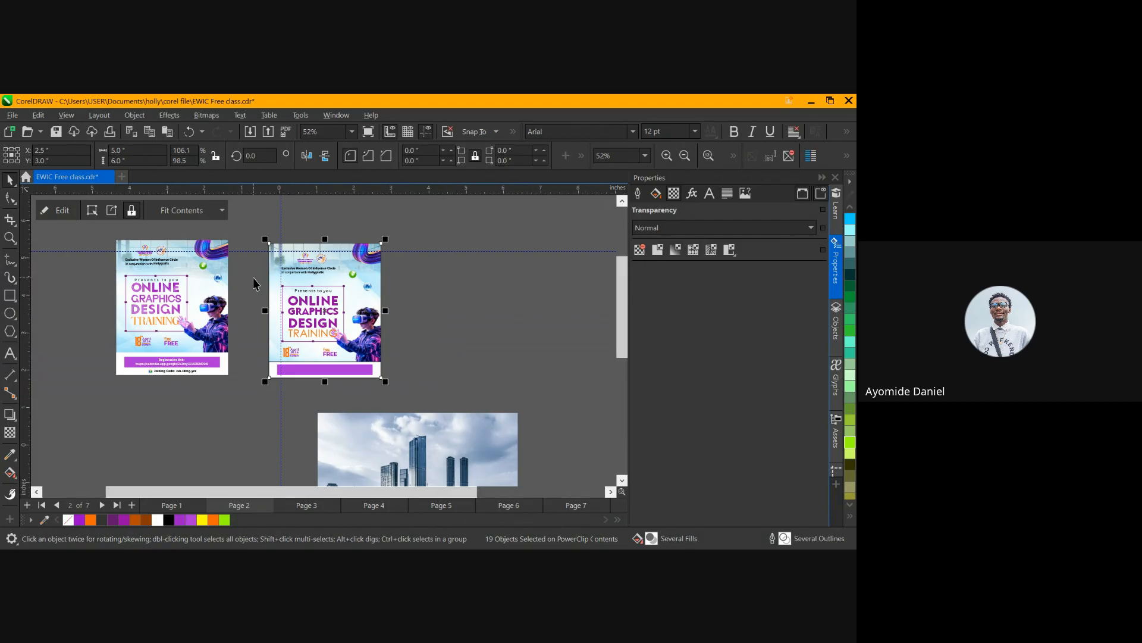
scroll(254, 283, up, 2)
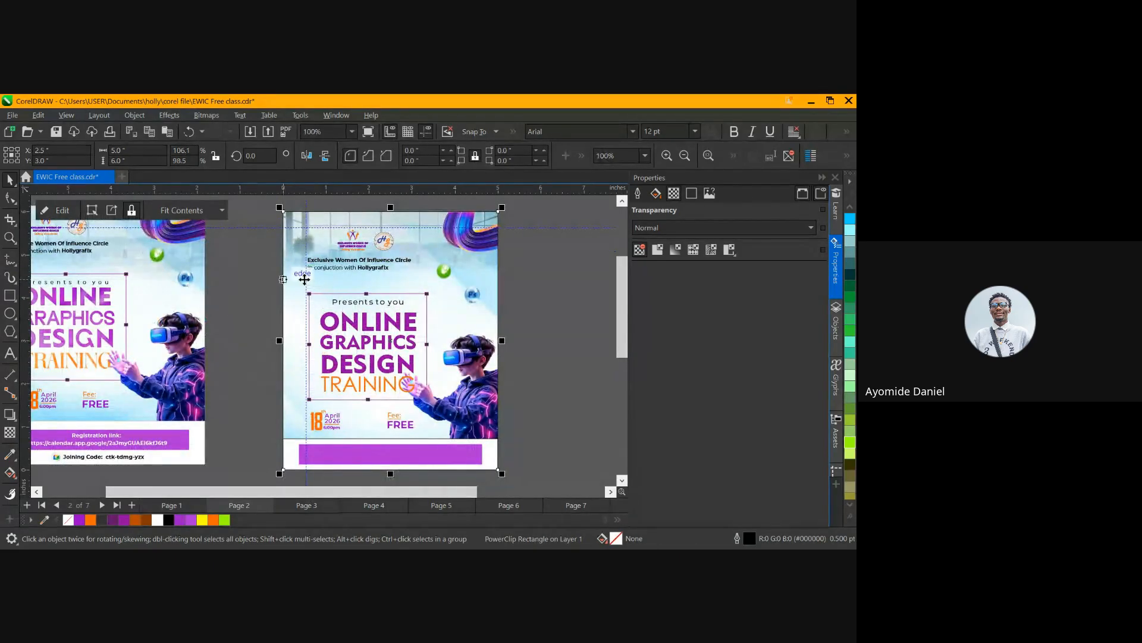
click(530, 280)
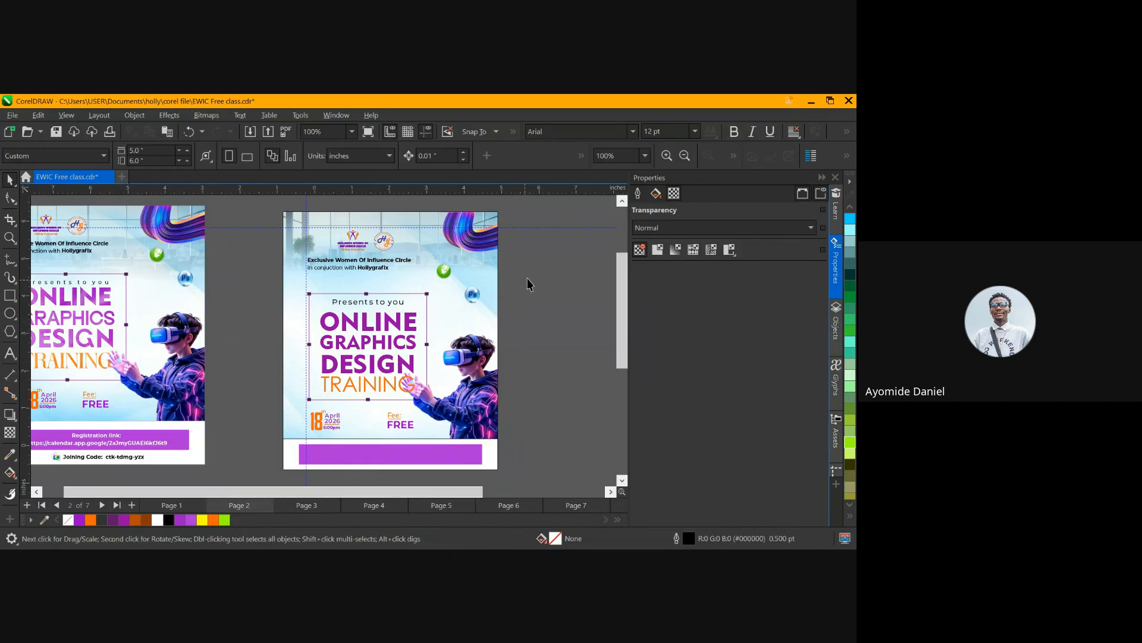
scroll(527, 277, down, 1)
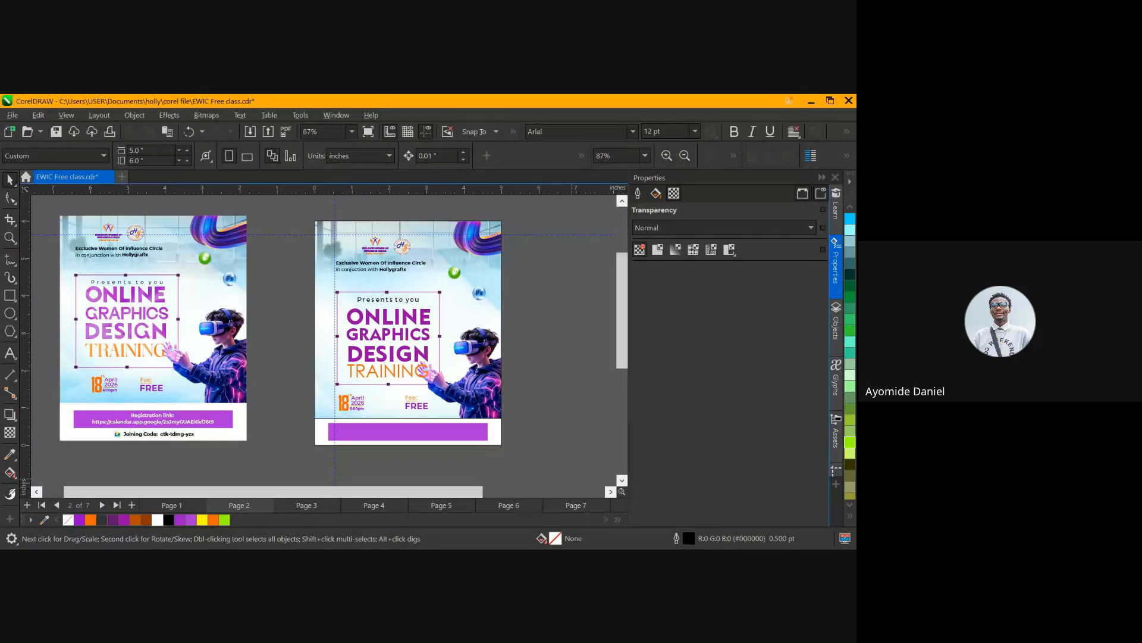
key(alt+Tab)
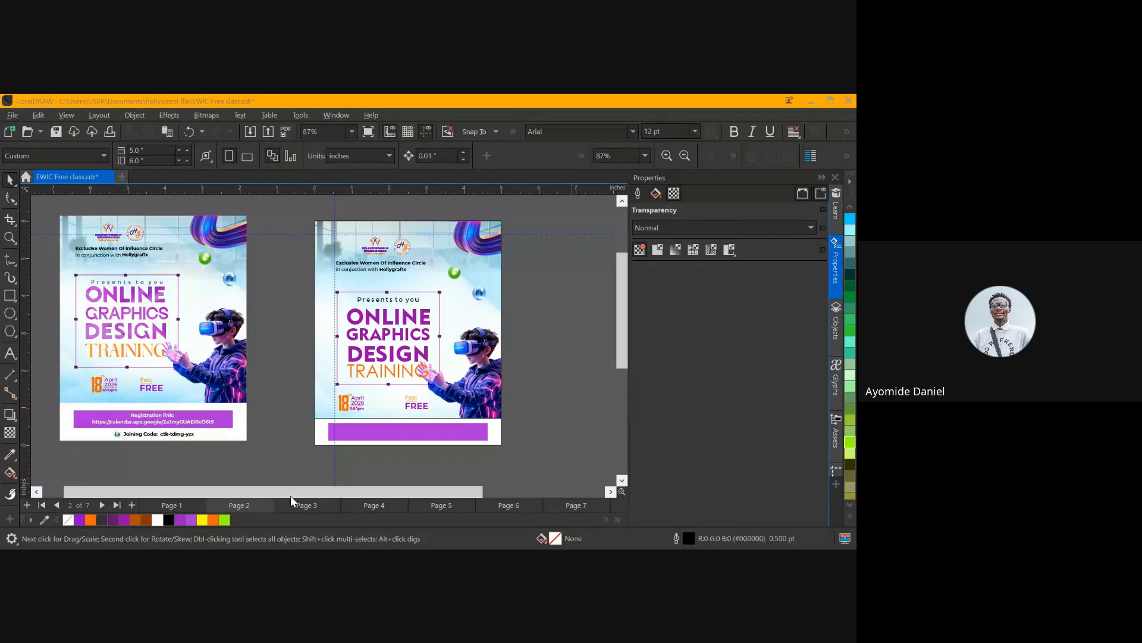